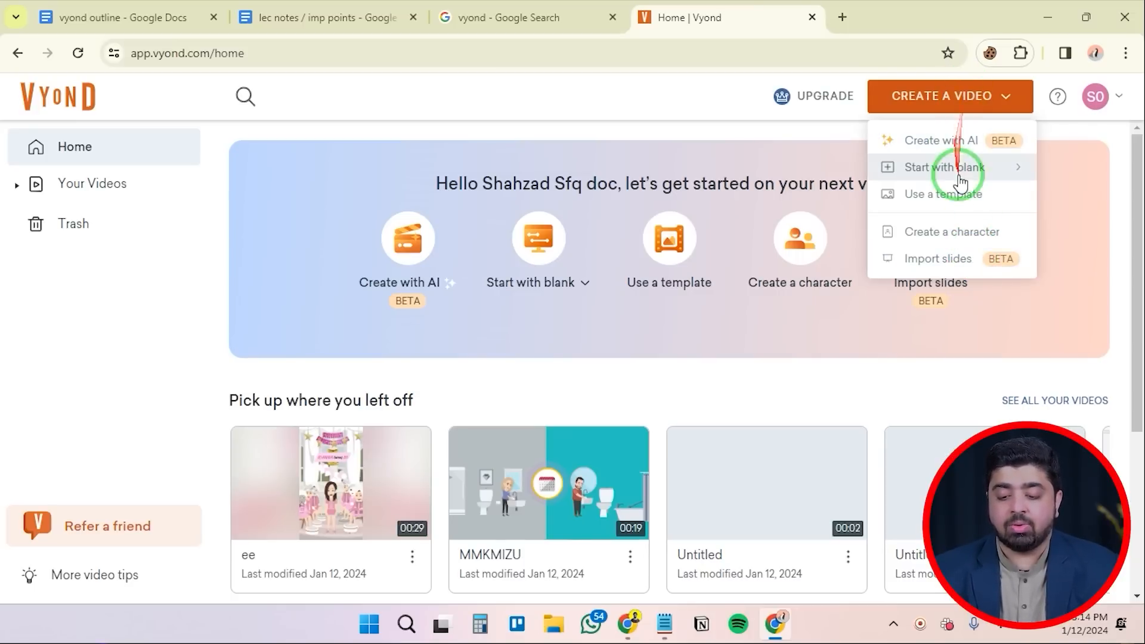
Create a new blank video and select its first scene on the timeline
{"action": "mouse_move", "coordinate": [1015, 167]}
{"action": "left_click", "coordinate": [1078, 173]}
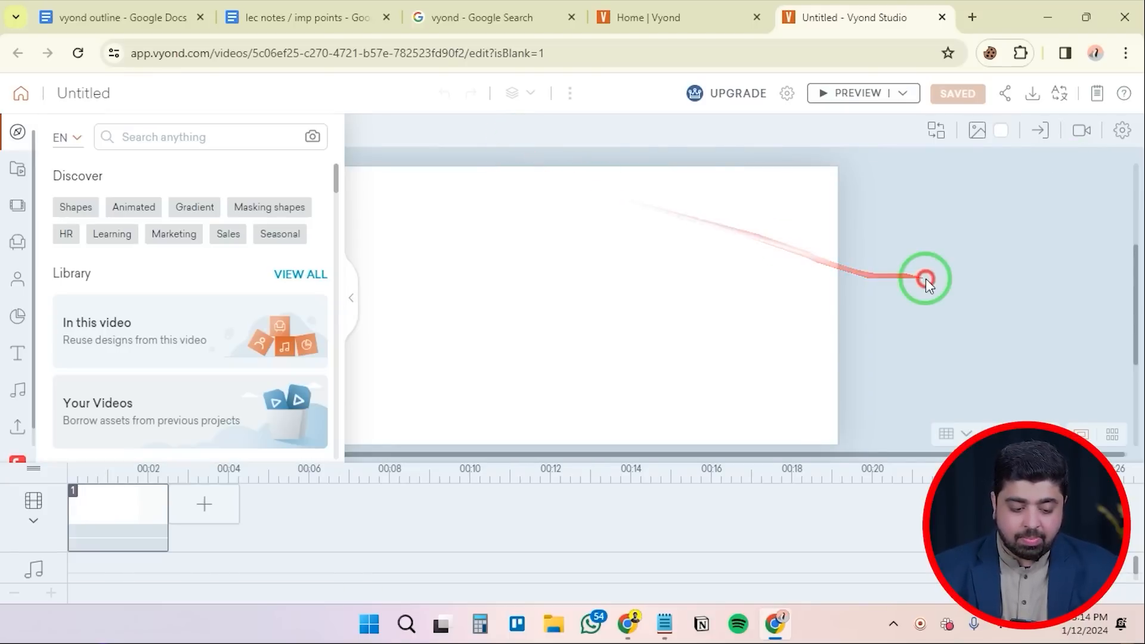
{"action": "left_click", "coordinate": [127, 498]}
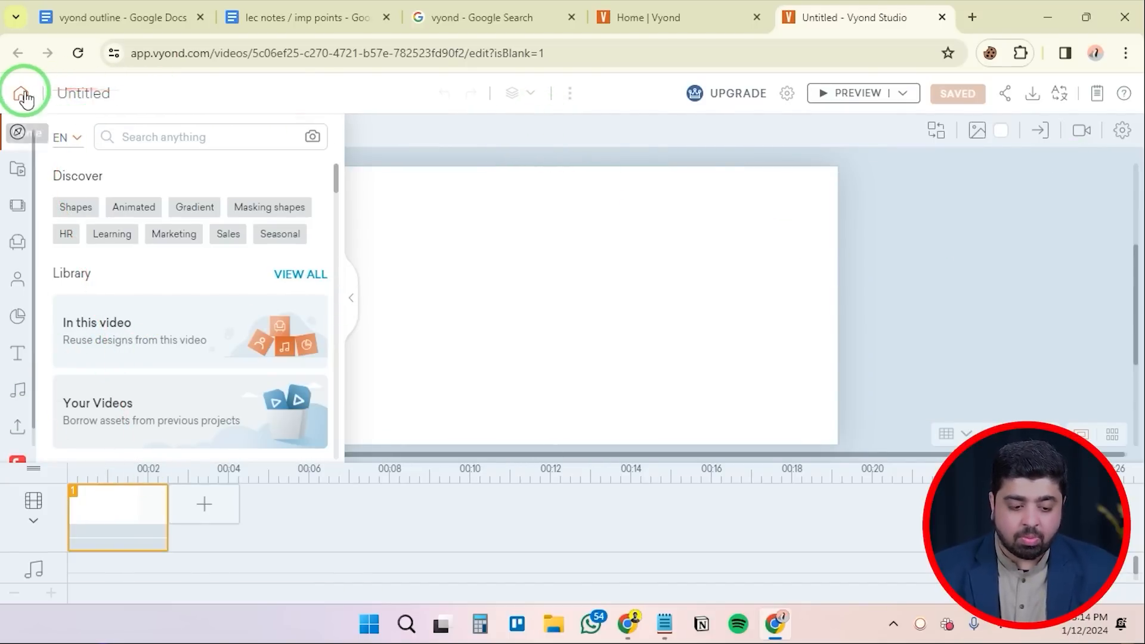
Rename the untitled video as "Vyond Master Class (HBA)"
{"action": "left_click", "coordinate": [116, 93]}
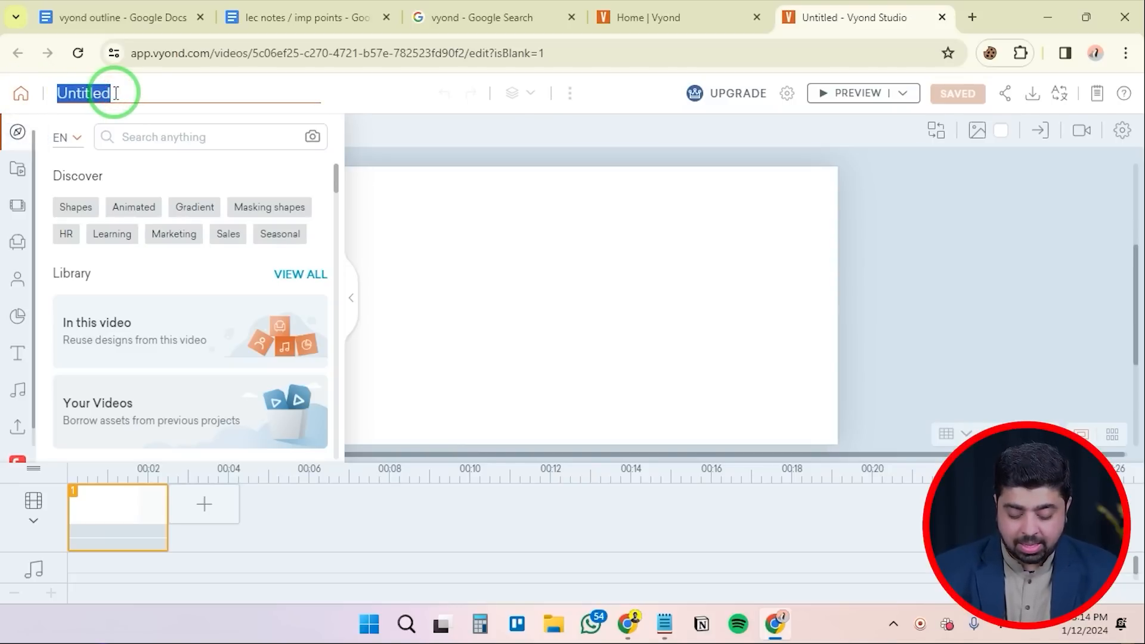
{"action": "type", "text": "Vyond Master"}
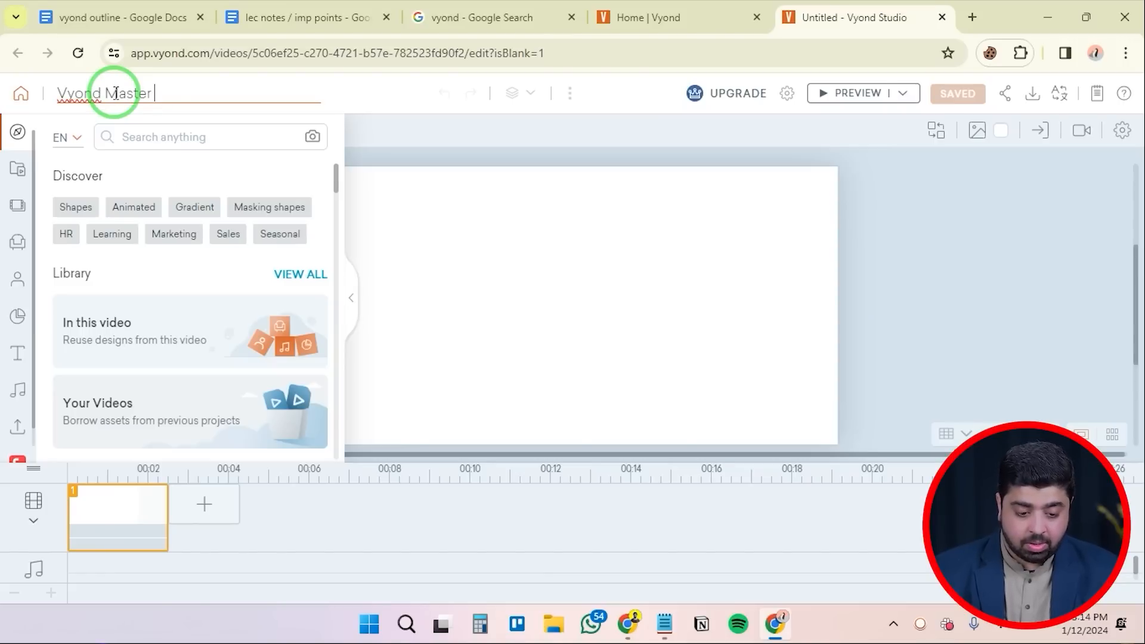
{"action": "type", "text": " Class"}
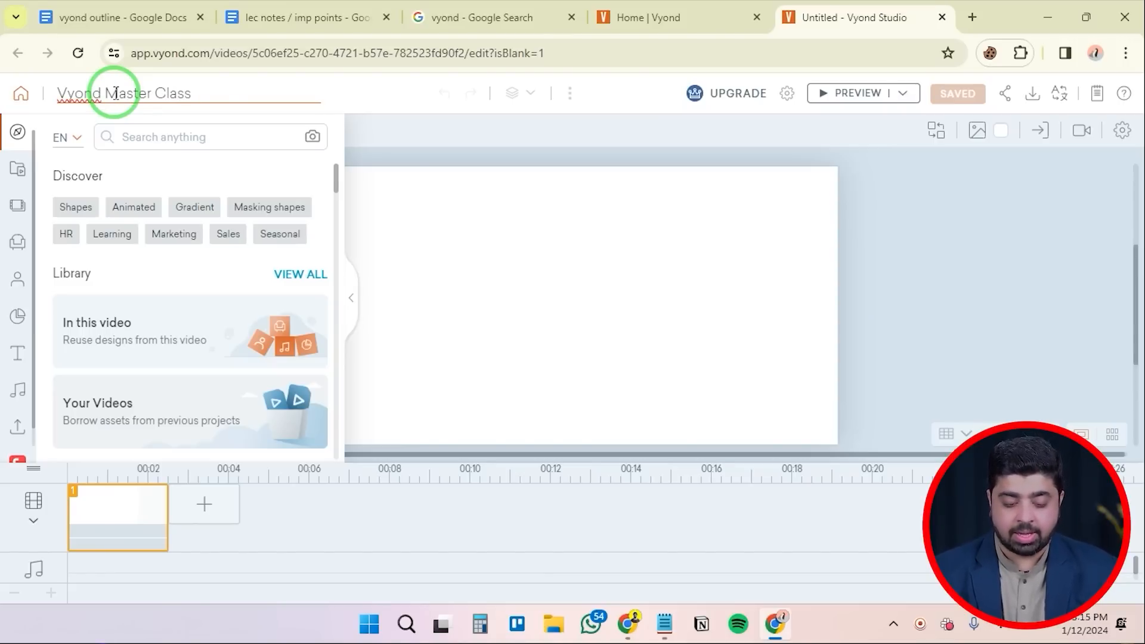
{"action": "type", "text": " (HBA)"}
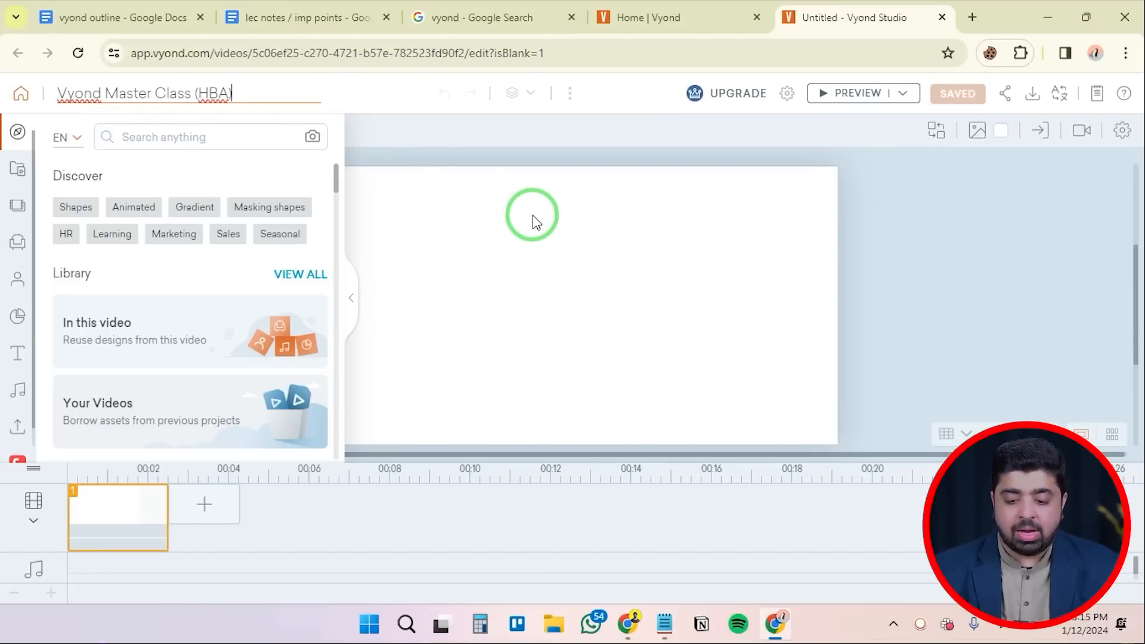
{"action": "left_click", "coordinate": [533, 222]}
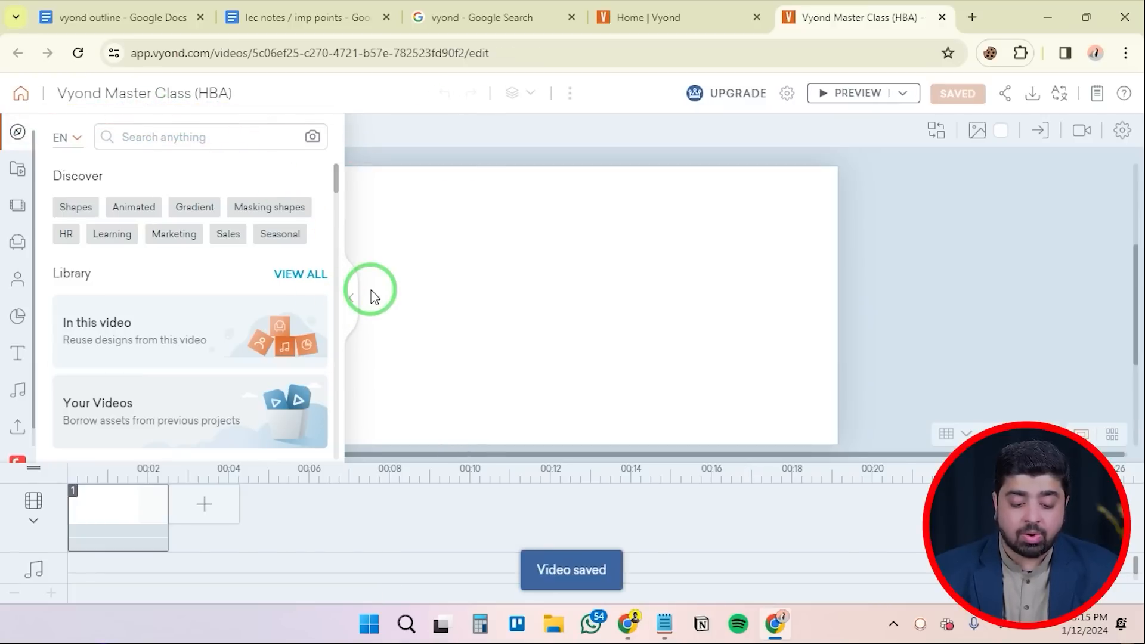
Collapse the asset library beside the stage and look over its asset categories
{"action": "left_click", "coordinate": [356, 296]}
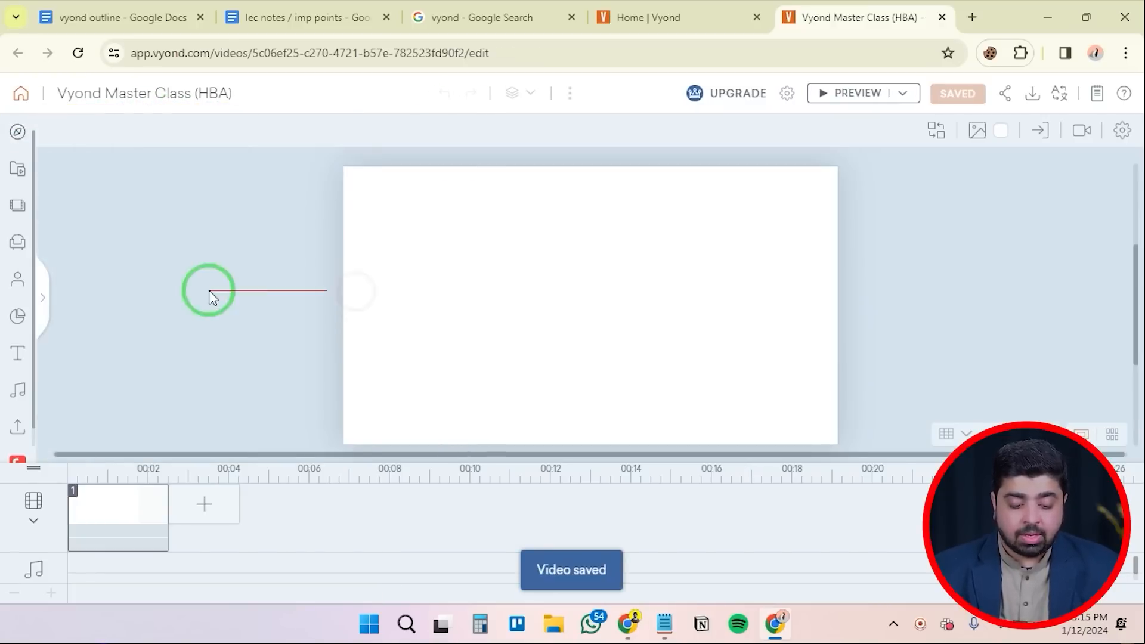
{"action": "left_click", "coordinate": [44, 298]}
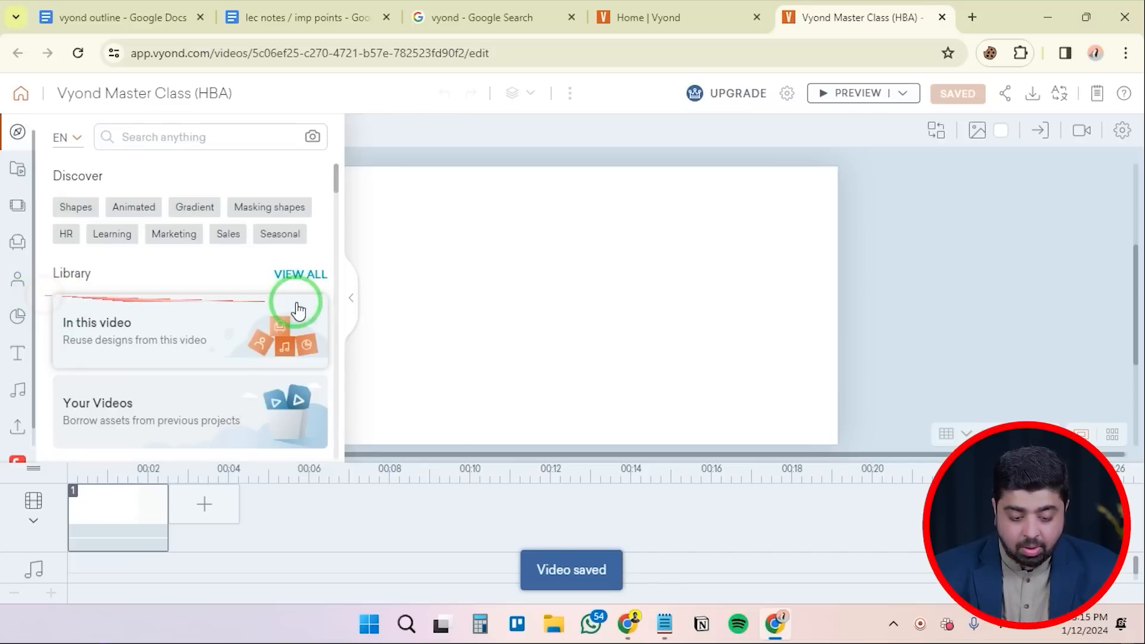
{"action": "left_click", "coordinate": [356, 298]}
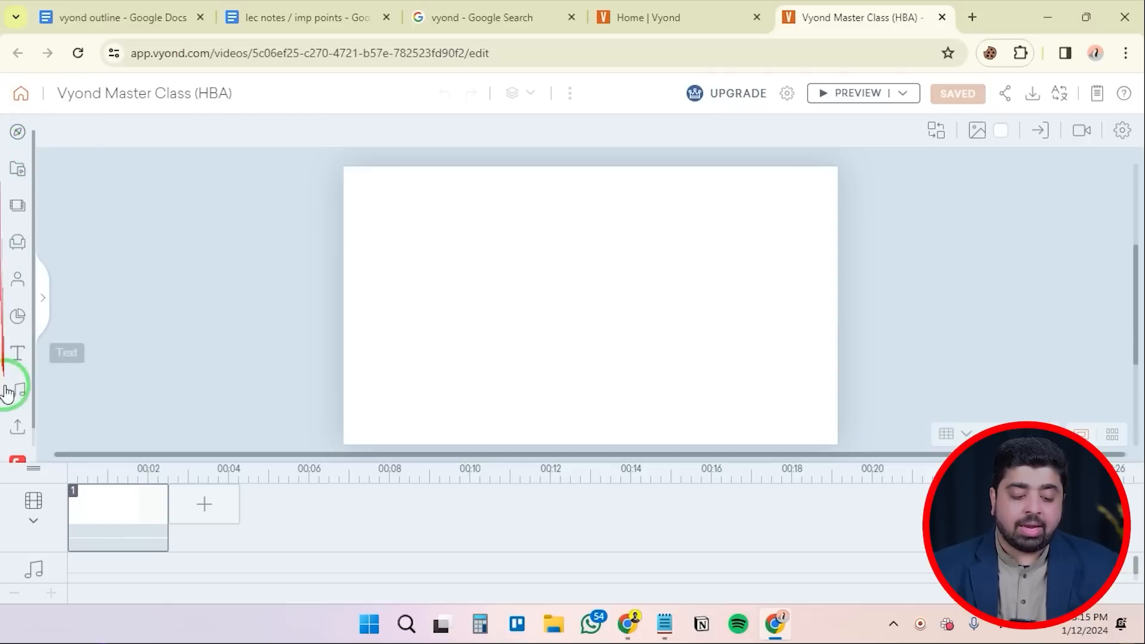
{"action": "scroll", "coordinate": [14, 429], "scroll_direction": "down", "scroll_amount": 1}
{"action": "scroll", "coordinate": [19, 239], "scroll_direction": "up", "scroll_amount": 1}
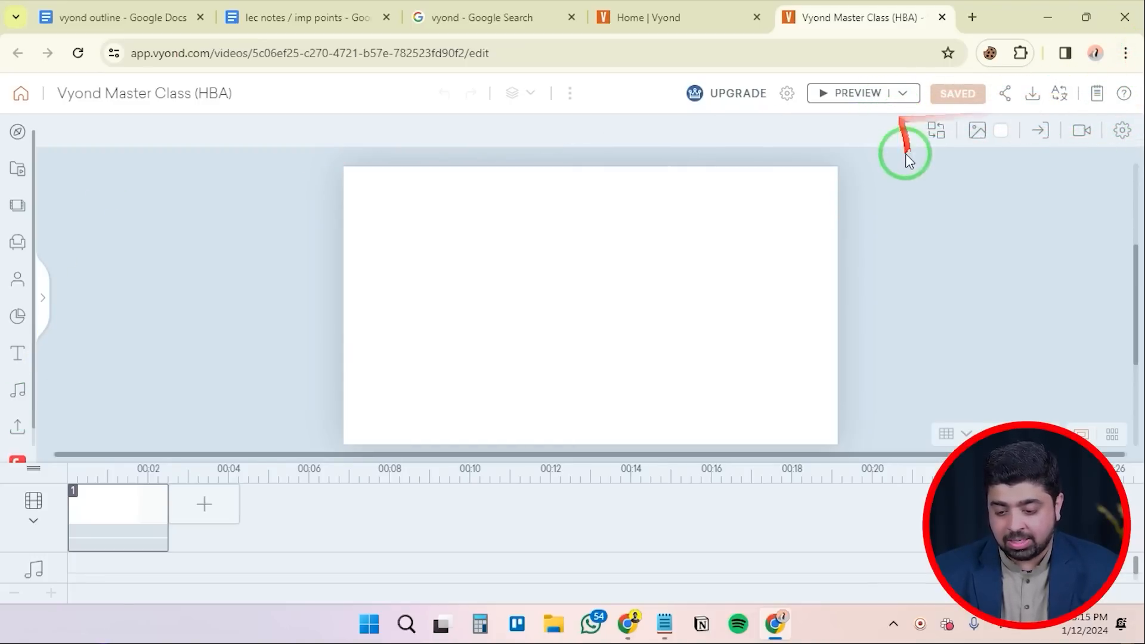
Add a second scene by searching the library for "dentist" and choosing the Orthodontics & dentistry scene
{"action": "mouse_move", "coordinate": [204, 504]}
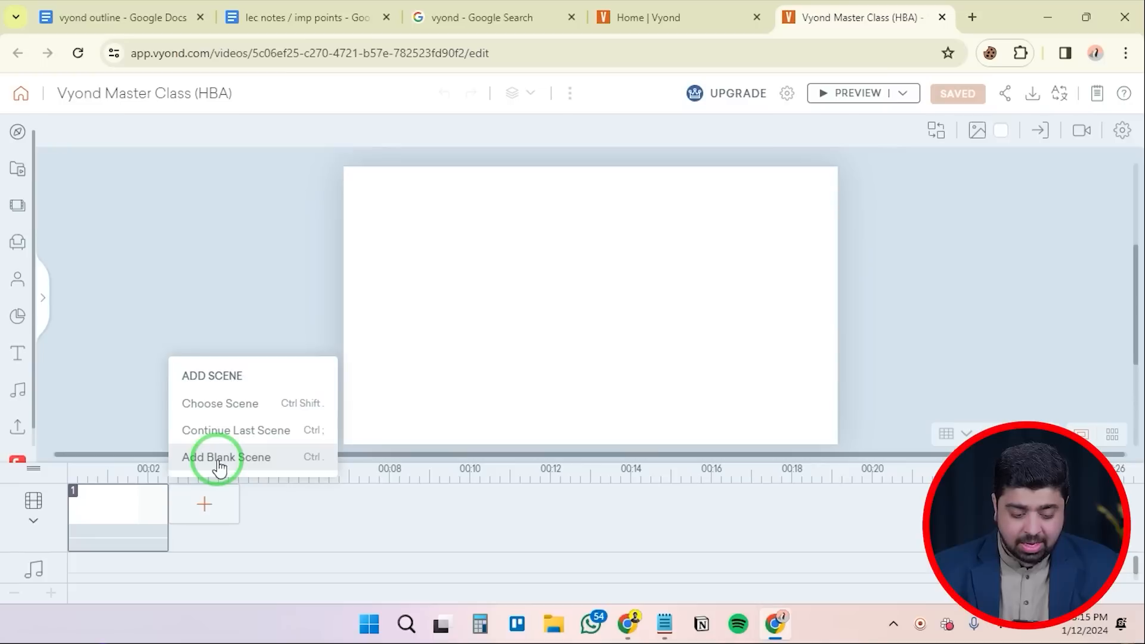
{"action": "left_click", "coordinate": [220, 409]}
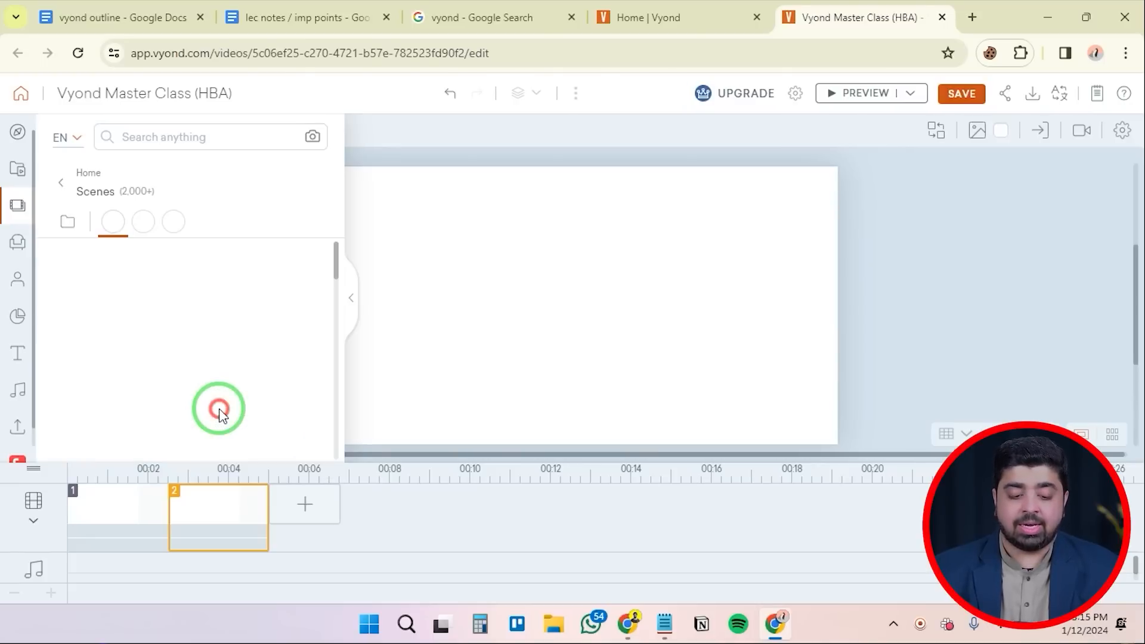
{"action": "left_click", "coordinate": [222, 142]}
{"action": "type", "text": "dentist"}
{"action": "key", "text": "Return"}
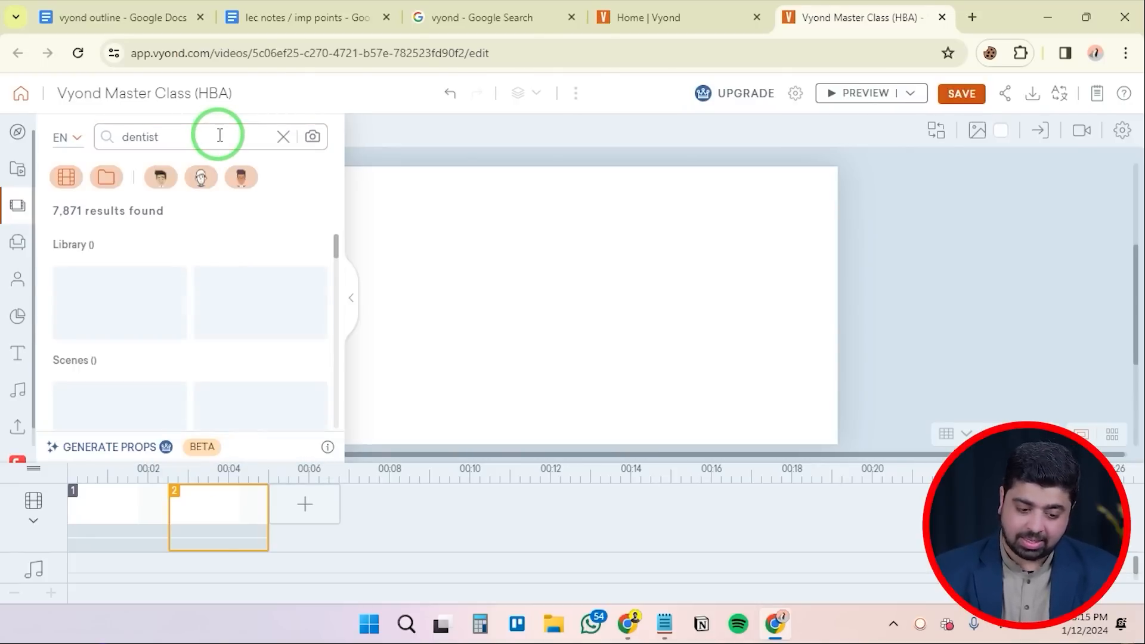
{"action": "left_click", "coordinate": [261, 301]}
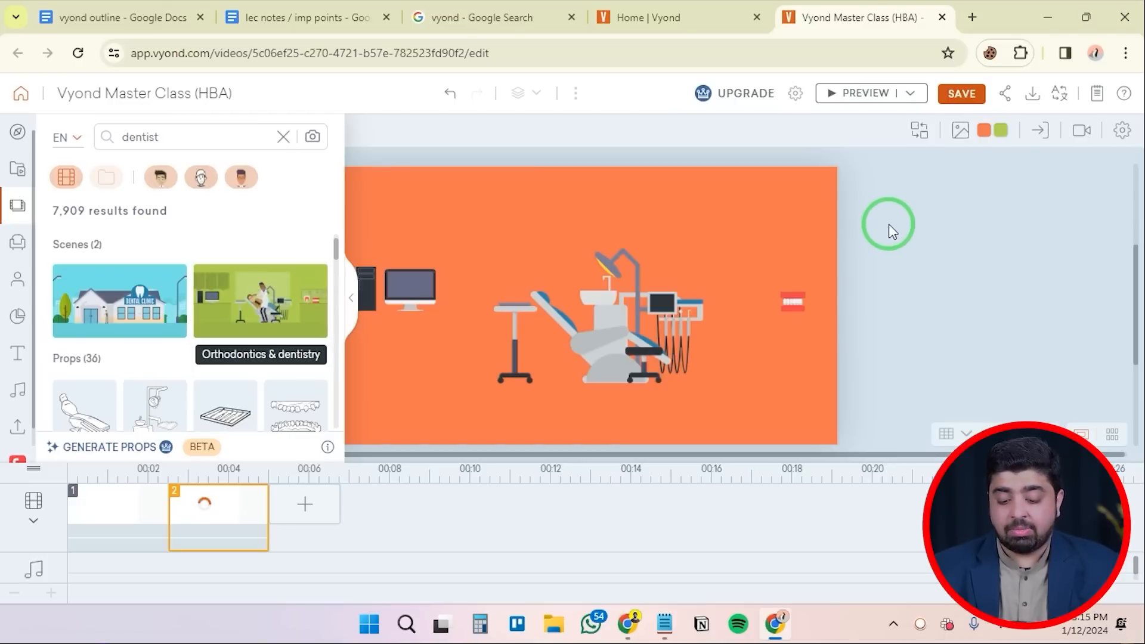
Search the library for "office", replace the dentist scene with the Prolific Financial reception scene, and collapse the library
{"action": "left_click_drag", "start_coordinate": [160, 137], "coordinate": [69, 137]}
{"action": "type", "text": "office"}
{"action": "key", "text": "Return"}
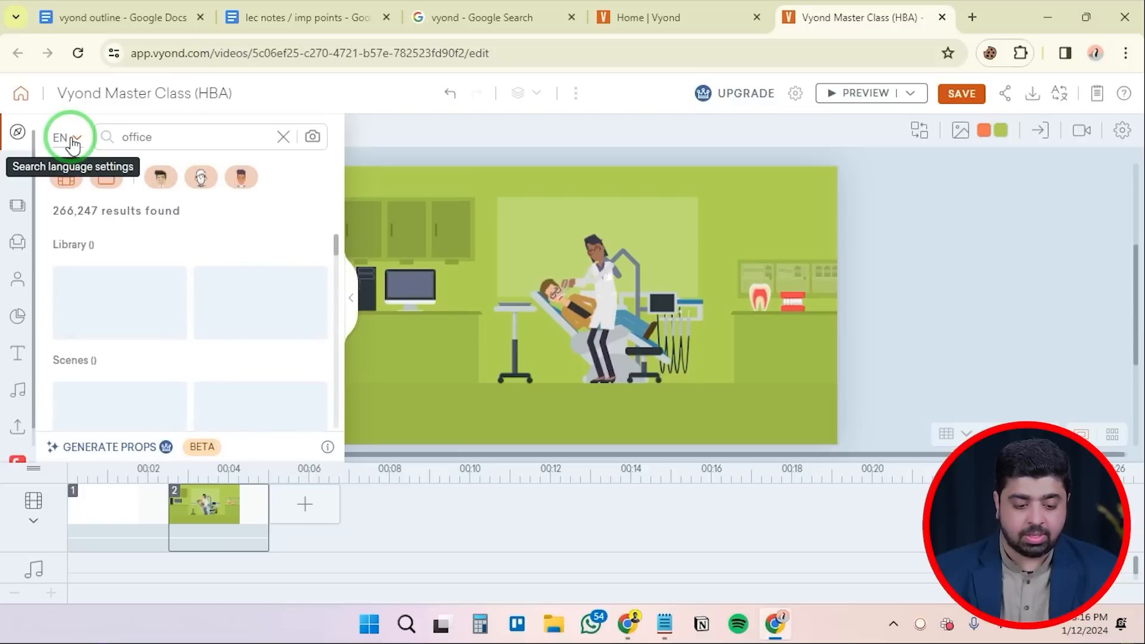
{"action": "left_click", "coordinate": [118, 299]}
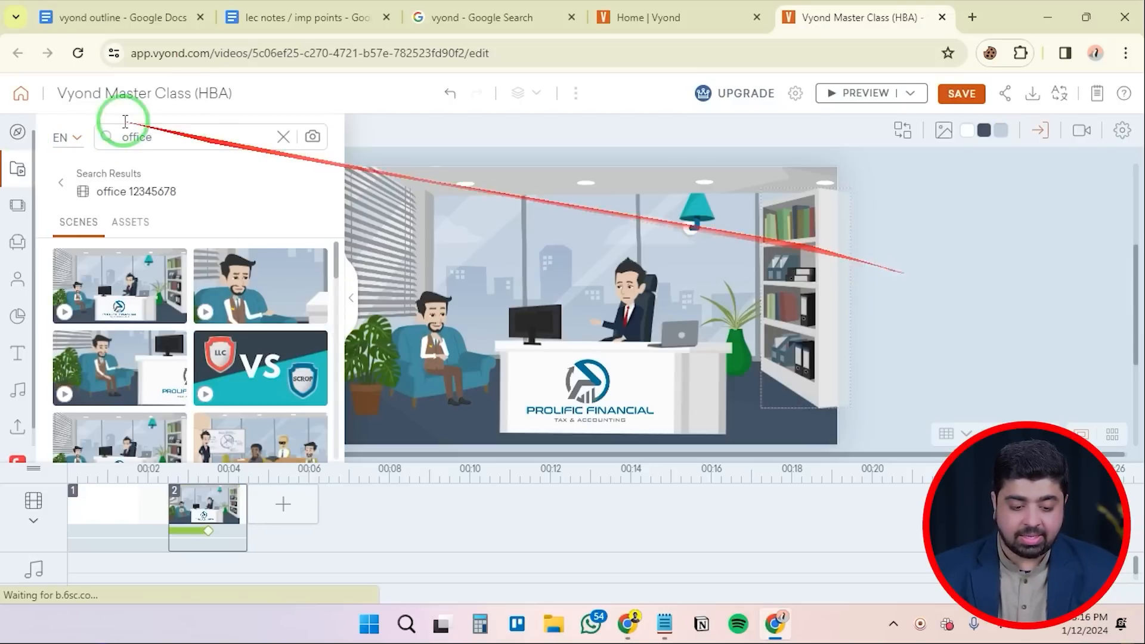
{"action": "left_click", "coordinate": [284, 136]}
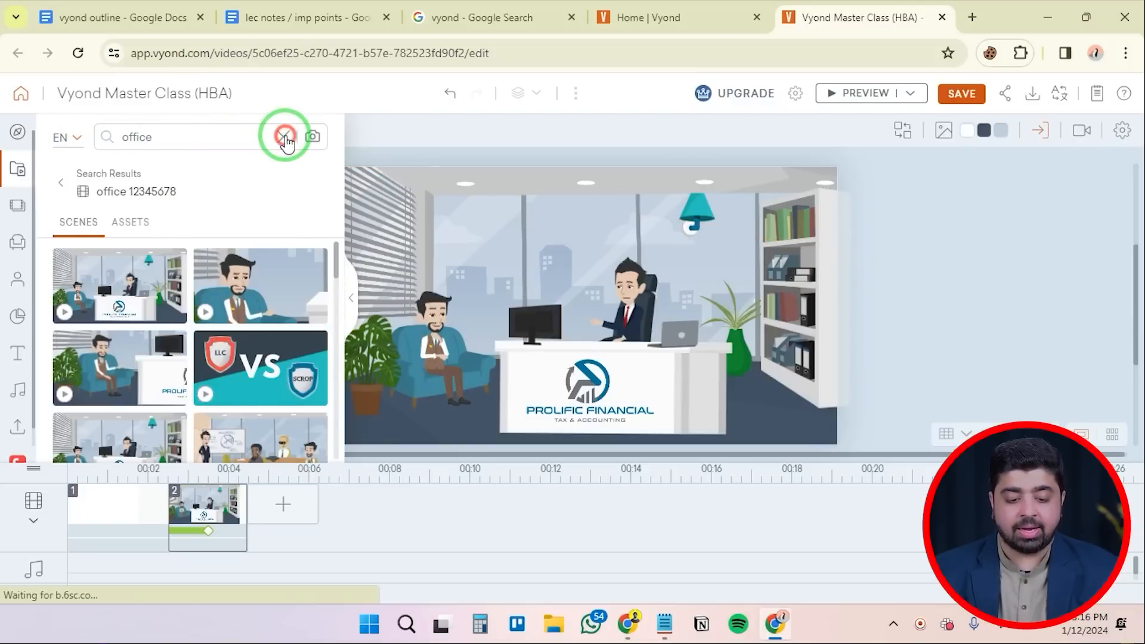
{"action": "left_click", "coordinate": [351, 298]}
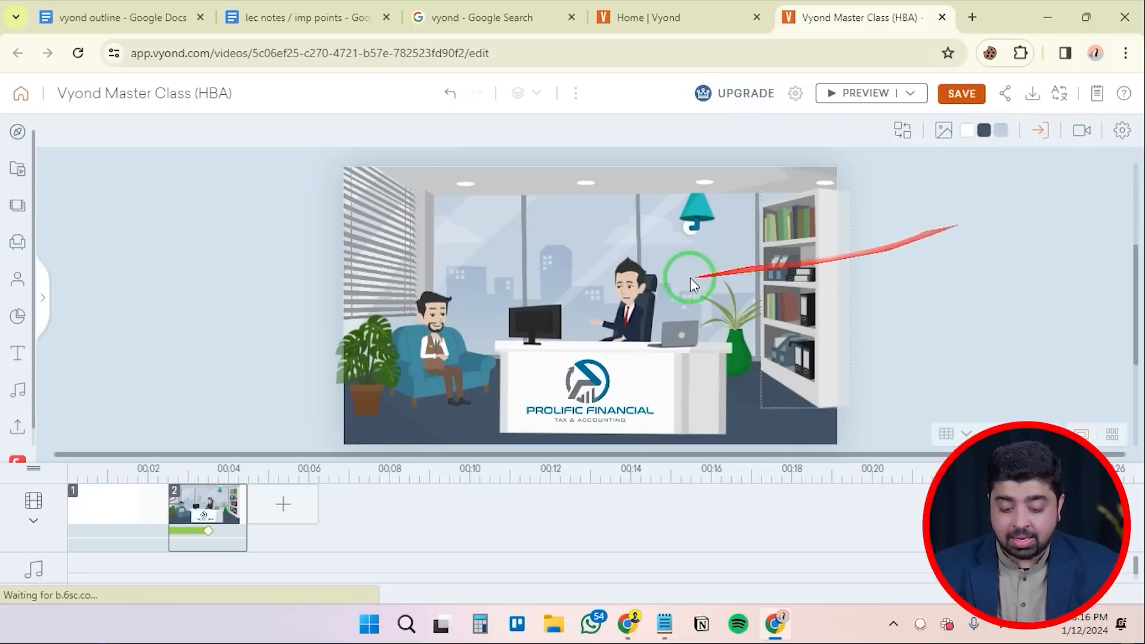
Examine the editing options available for the seated businessman, hanging lamp, bookshelf and laptop in the office scene
{"action": "left_click", "coordinate": [630, 288]}
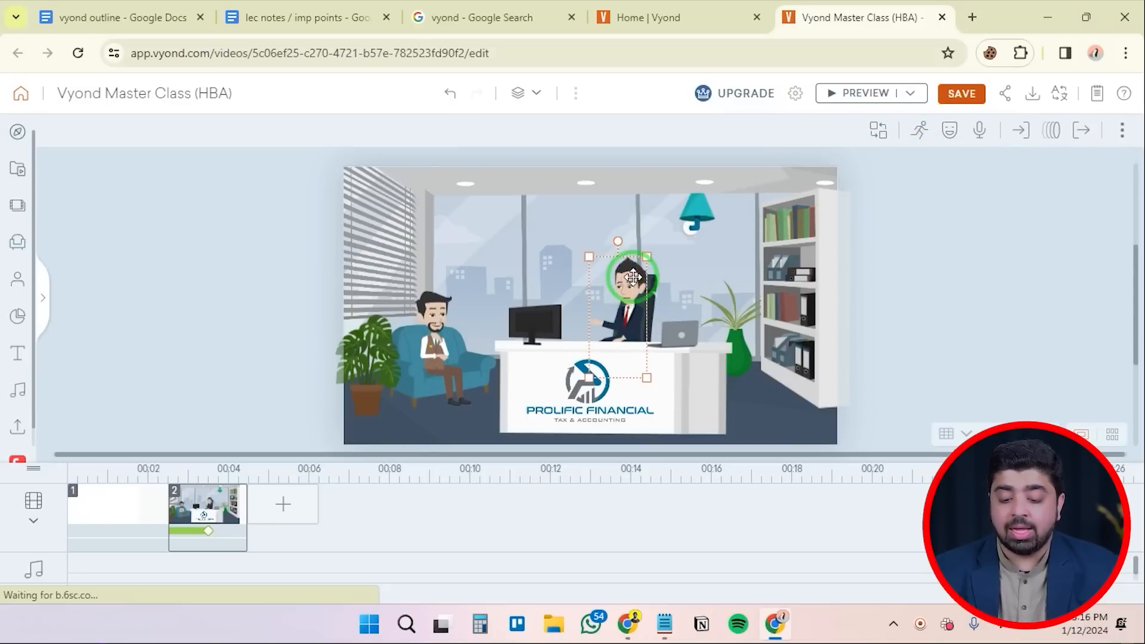
{"action": "left_click", "coordinate": [698, 211]}
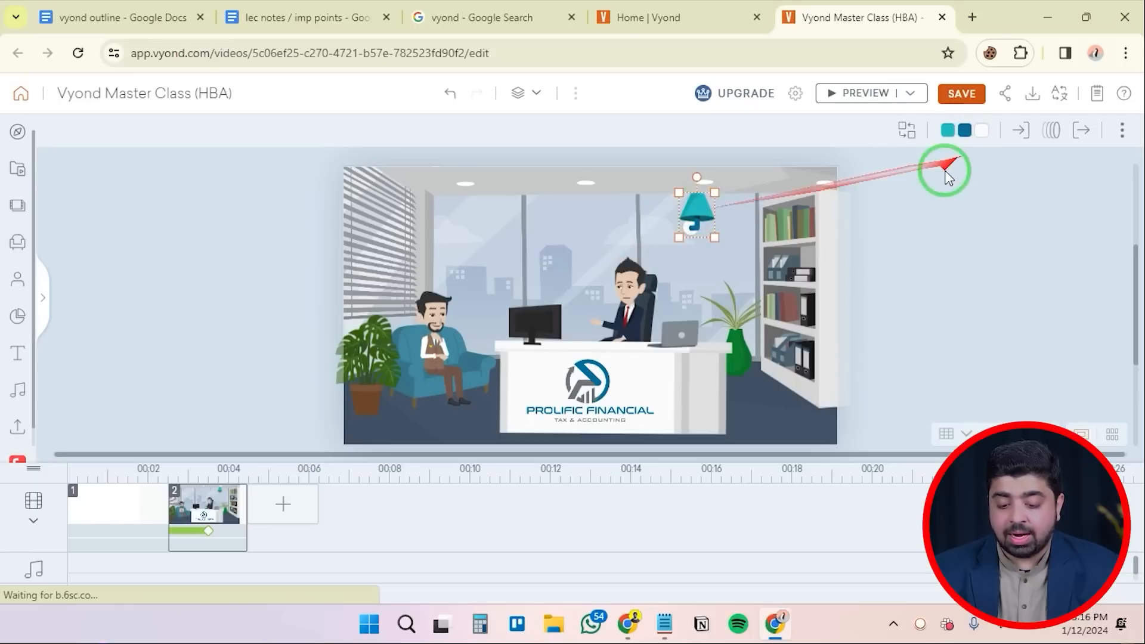
{"action": "left_click", "coordinate": [826, 237]}
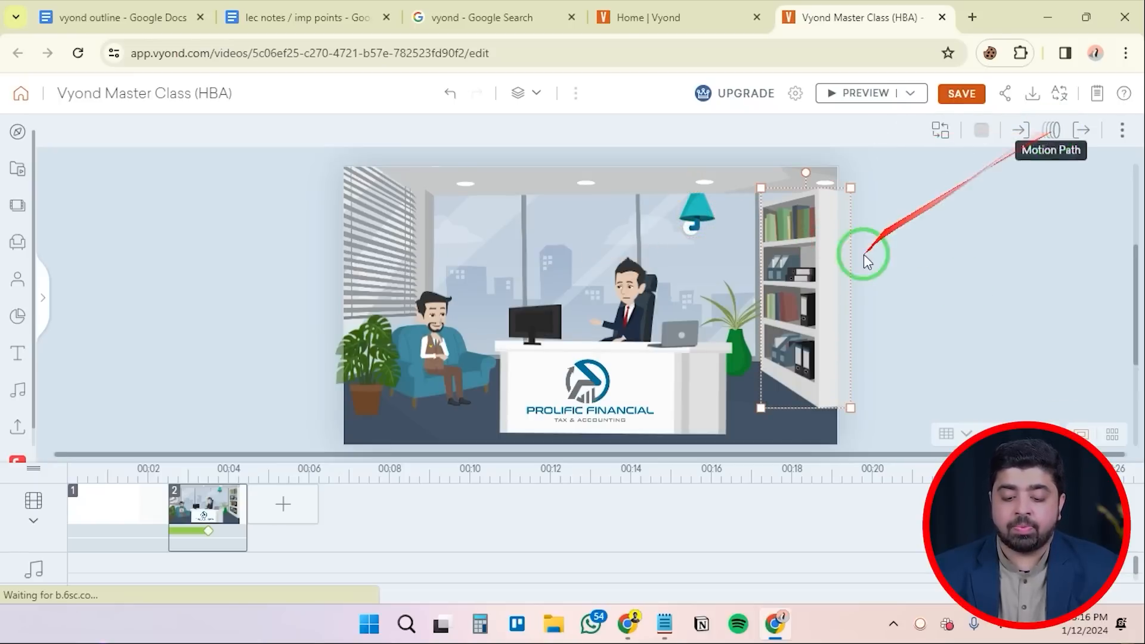
{"action": "left_click", "coordinate": [1040, 286]}
{"action": "left_click", "coordinate": [690, 340]}
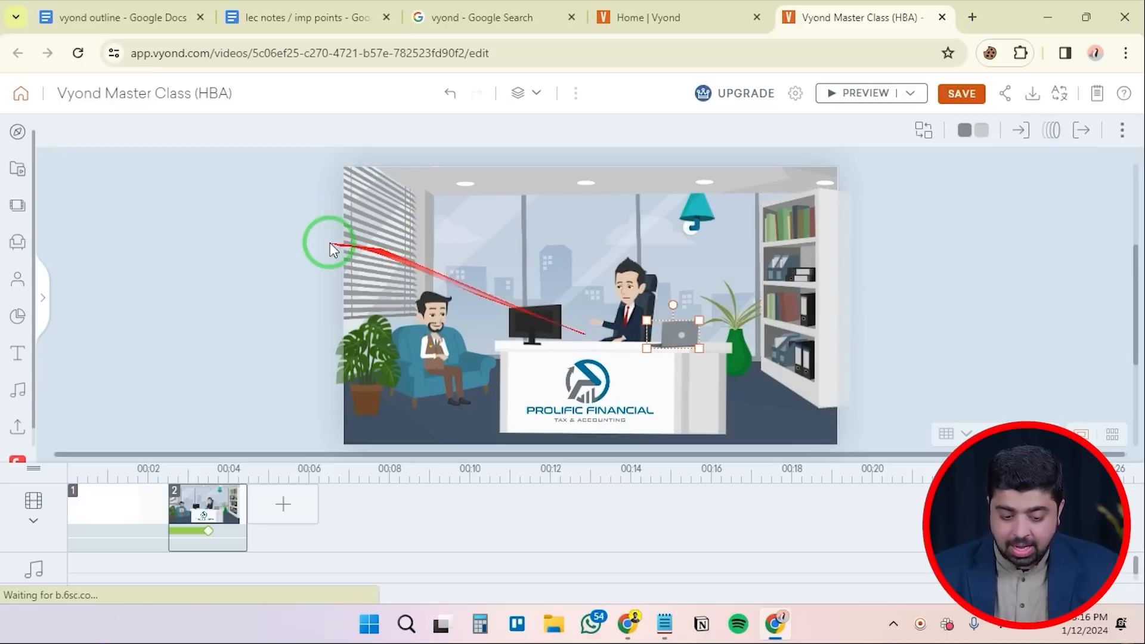
{"action": "left_click", "coordinate": [297, 221]}
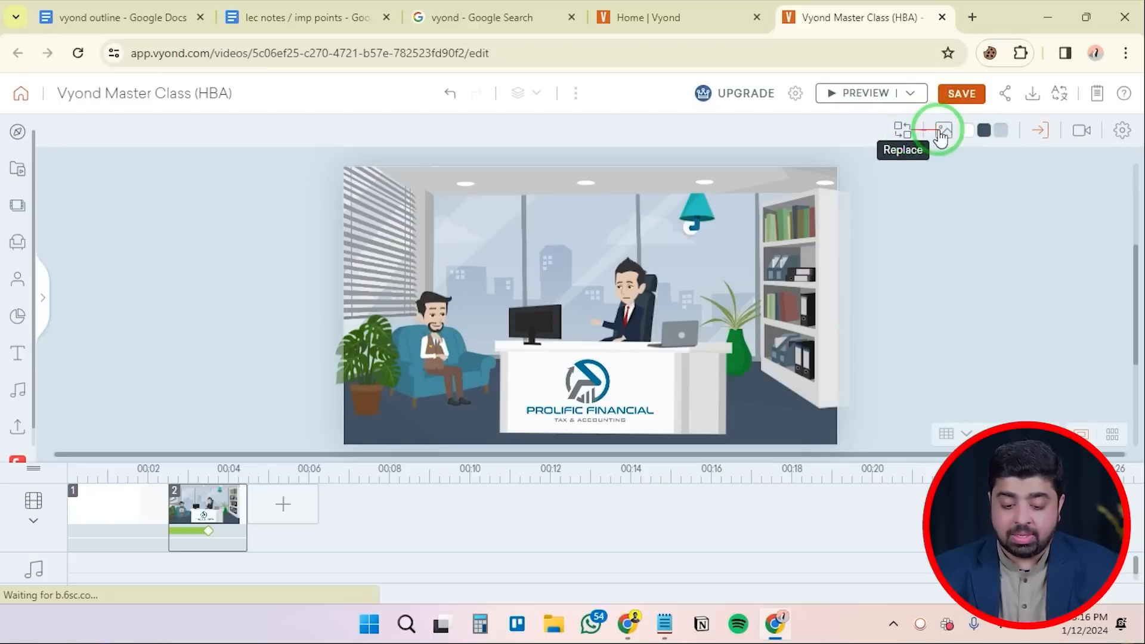
Recolour the office scene's sky to brown #A3613C, trying an orange shade first
{"action": "left_click", "coordinate": [1001, 133]}
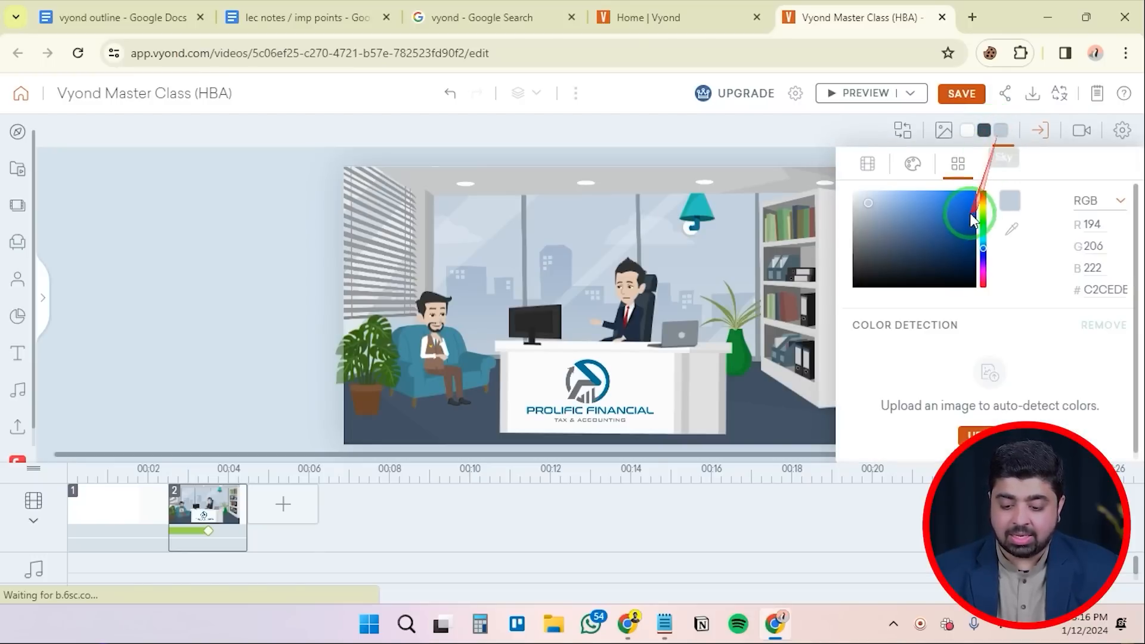
{"action": "left_click", "coordinate": [984, 197]}
{"action": "left_click", "coordinate": [945, 208]}
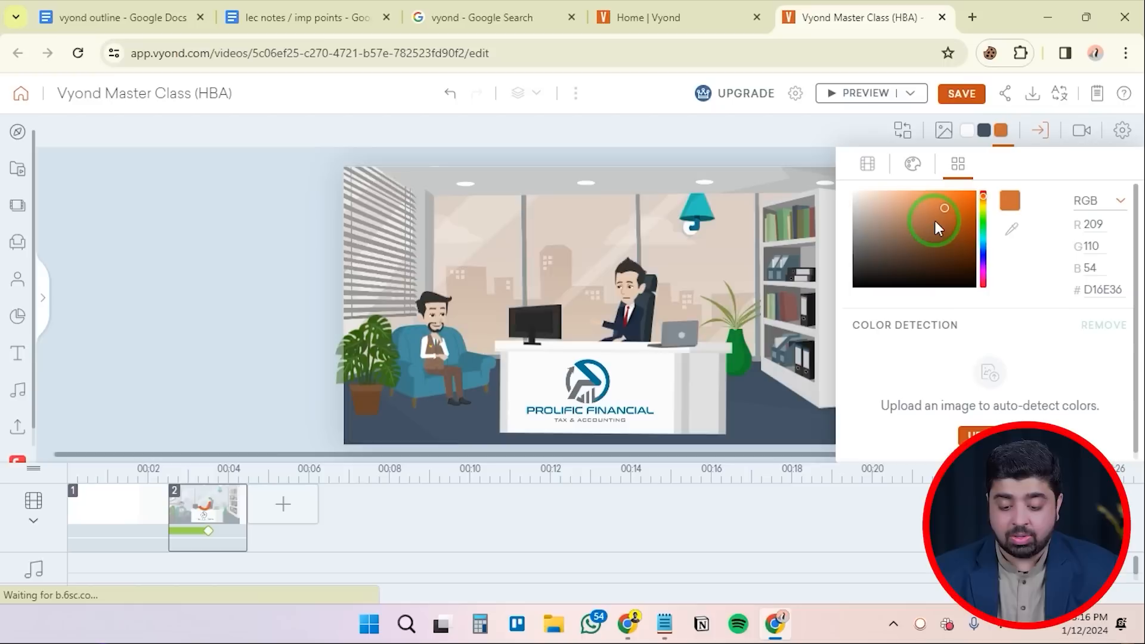
{"action": "left_click", "coordinate": [930, 226]}
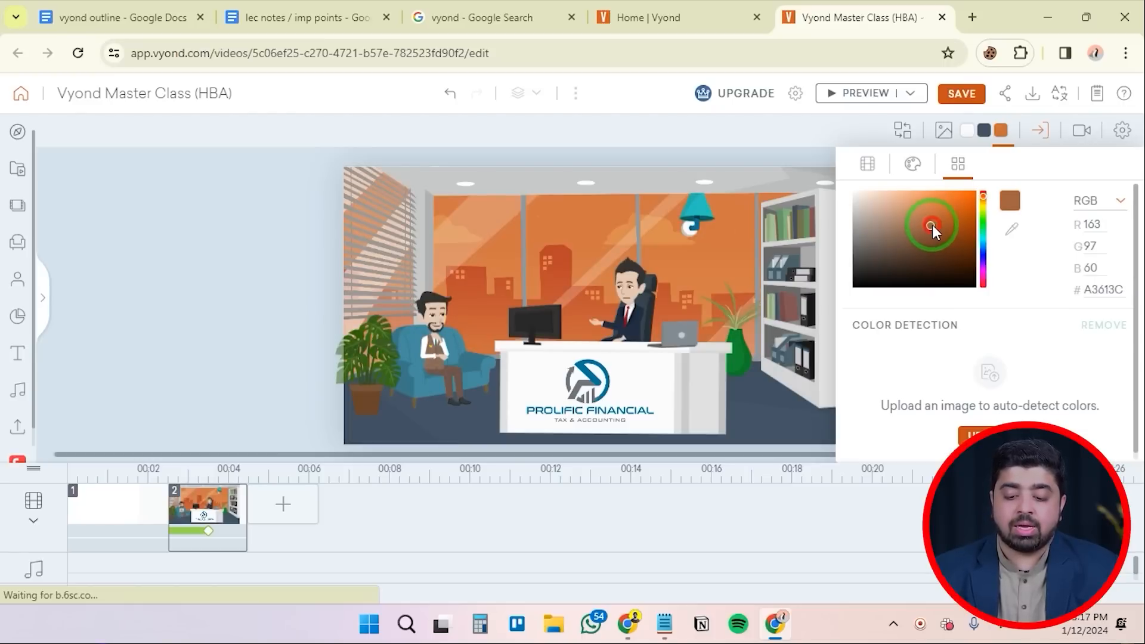
{"action": "left_click", "coordinate": [259, 233]}
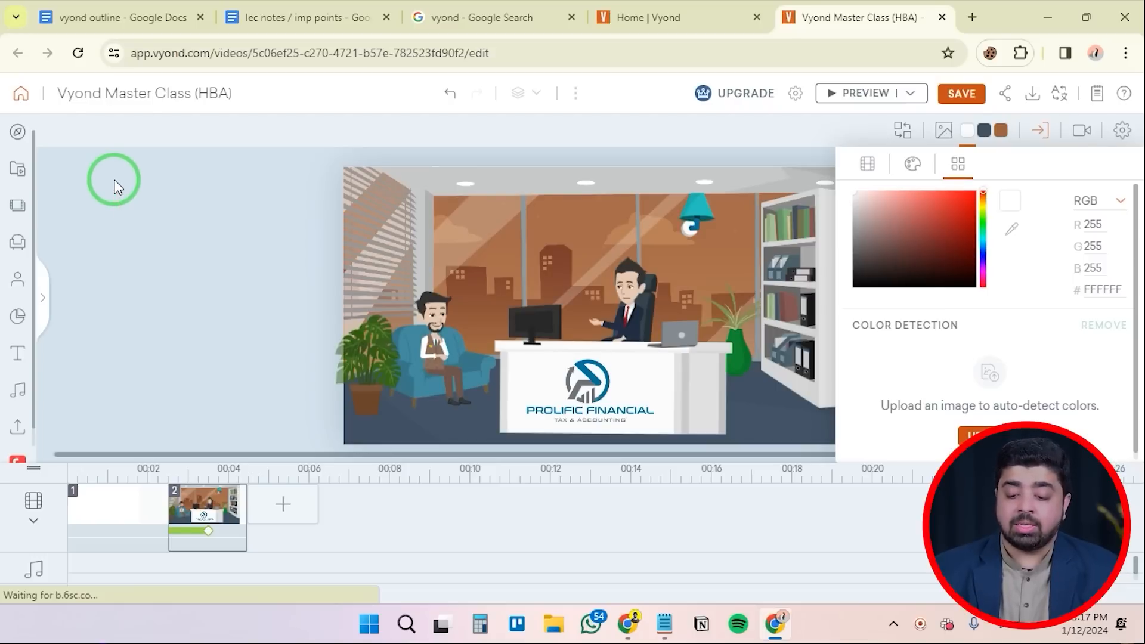
Close the colour settings and delete the office scene from the timeline, leaving the blank first scene selected
{"action": "left_click", "coordinate": [101, 491]}
{"action": "left_click_drag", "start_coordinate": [101, 490], "coordinate": [668, 523]}
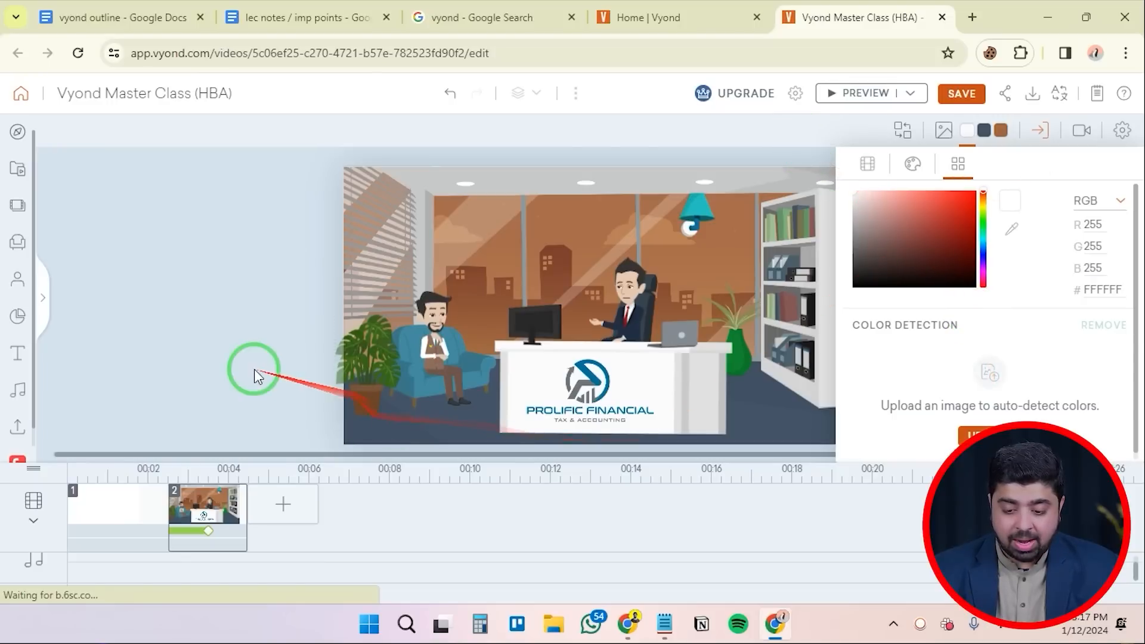
{"action": "left_click", "coordinate": [966, 130]}
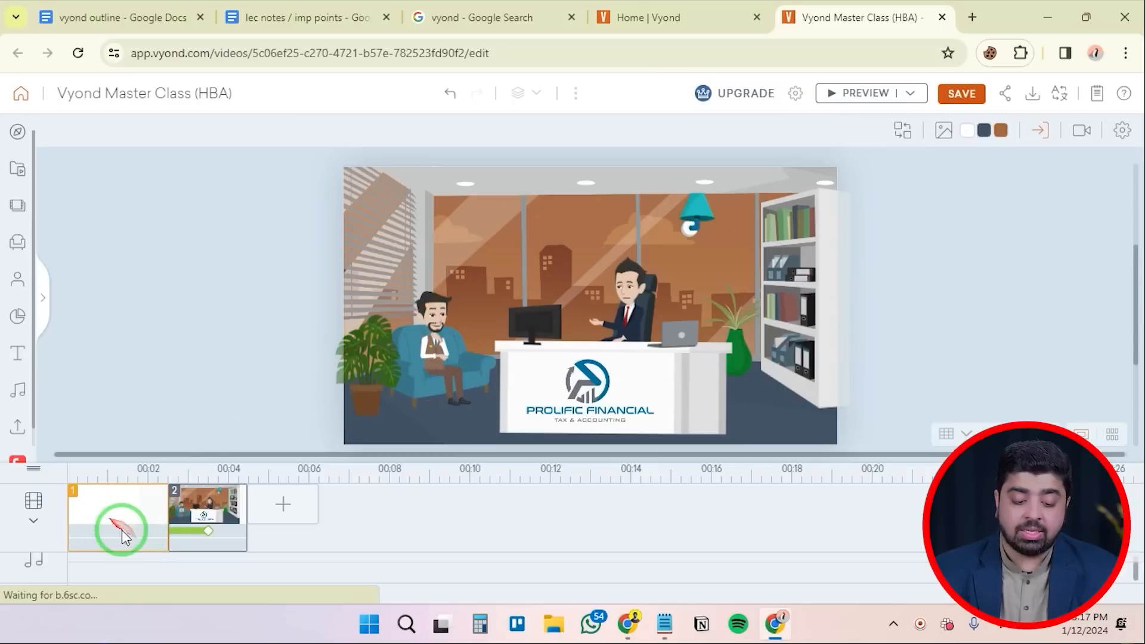
{"action": "left_click", "coordinate": [200, 535]}
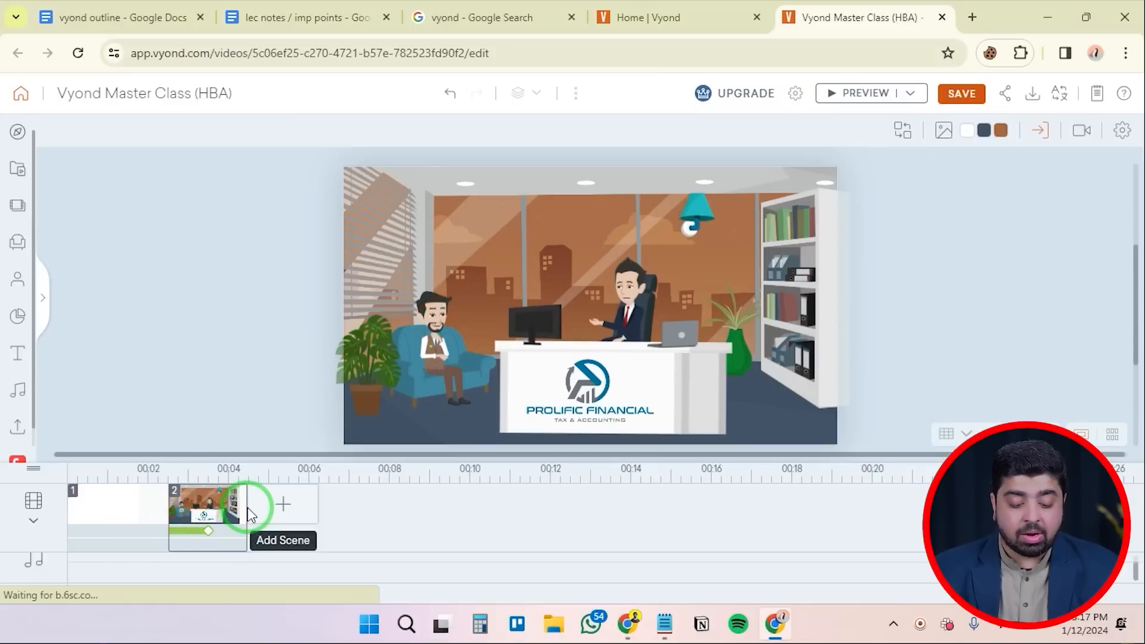
{"action": "mouse_move", "coordinate": [244, 507]}
{"action": "left_mouse_down"}
{"action": "mouse_move", "coordinate": [606, 506]}
{"action": "mouse_move", "coordinate": [250, 513]}
{"action": "mouse_move", "coordinate": [248, 501]}
{"action": "mouse_move", "coordinate": [583, 517]}
{"action": "mouse_move", "coordinate": [257, 511]}
{"action": "left_mouse_up"}
{"action": "left_click", "coordinate": [131, 516]}
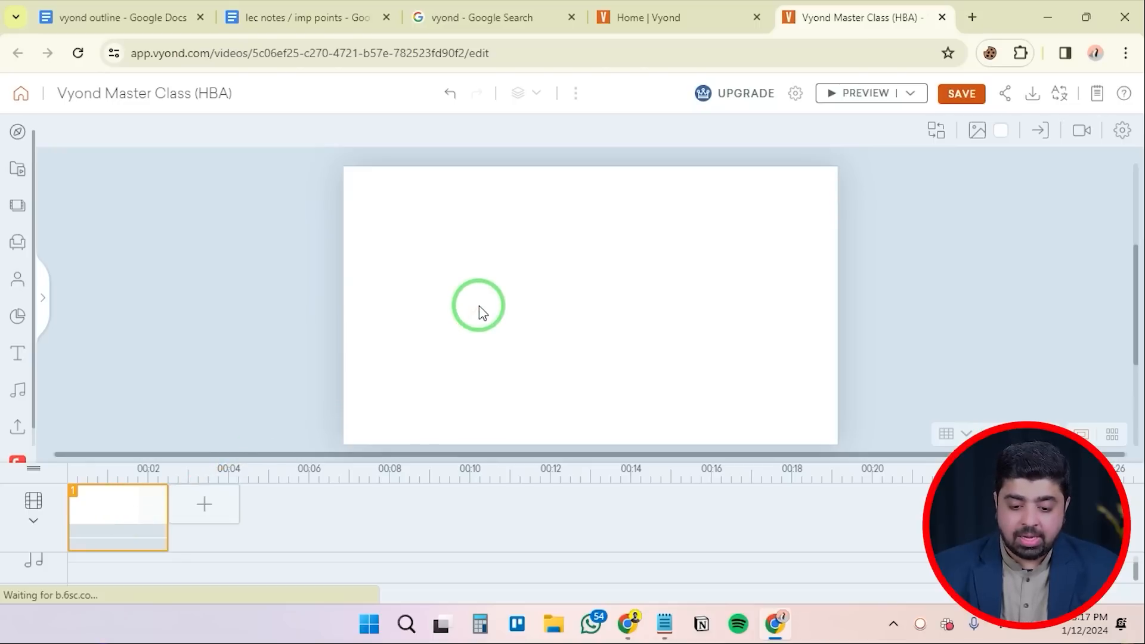
{"action": "left_click", "coordinate": [210, 510]}
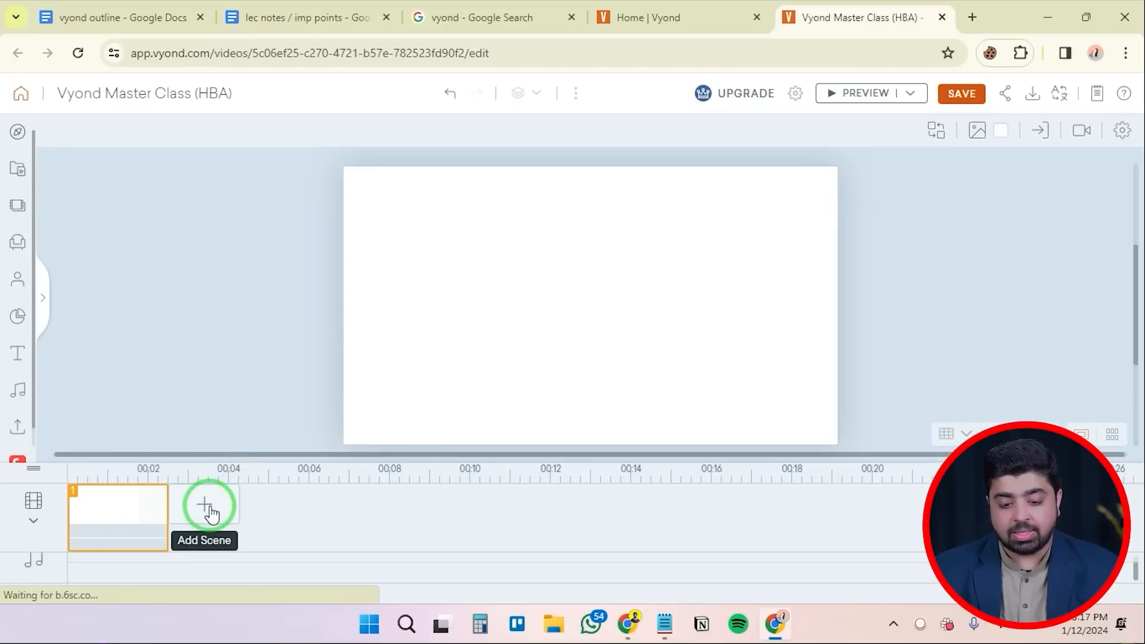
{"action": "left_click", "coordinate": [210, 508]}
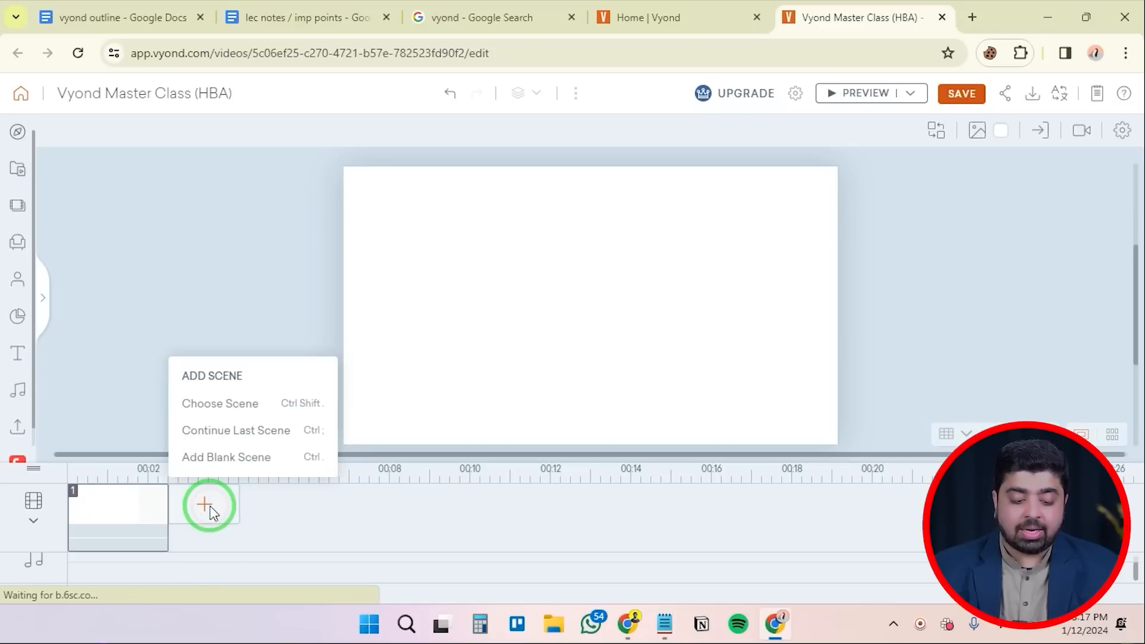
{"action": "left_click", "coordinate": [233, 405]}
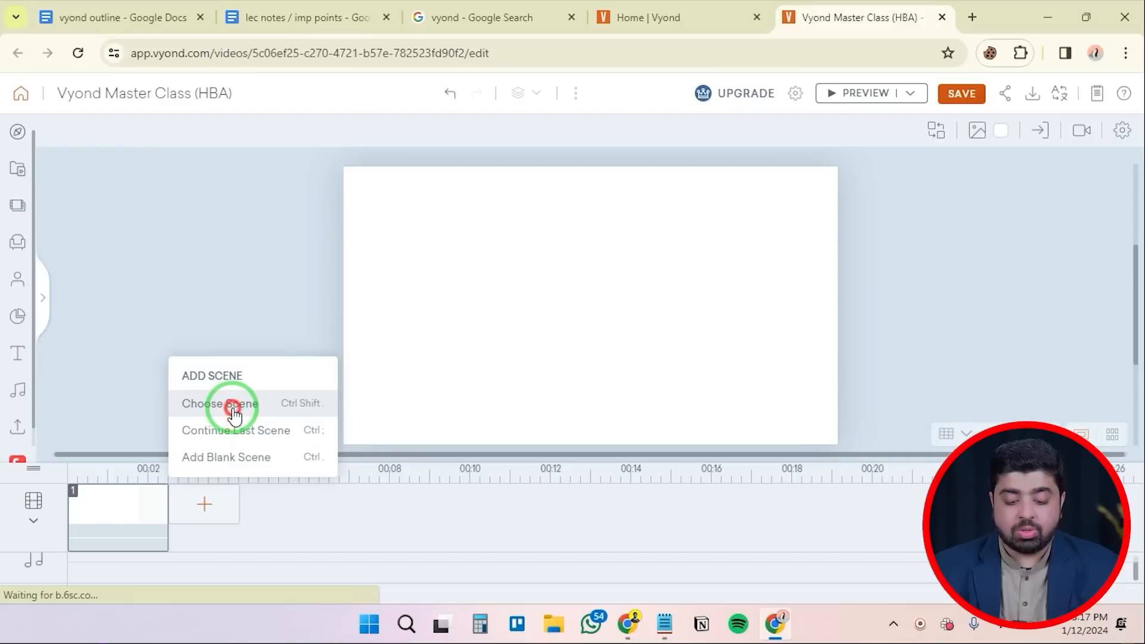
{"action": "left_click", "coordinate": [418, 142]}
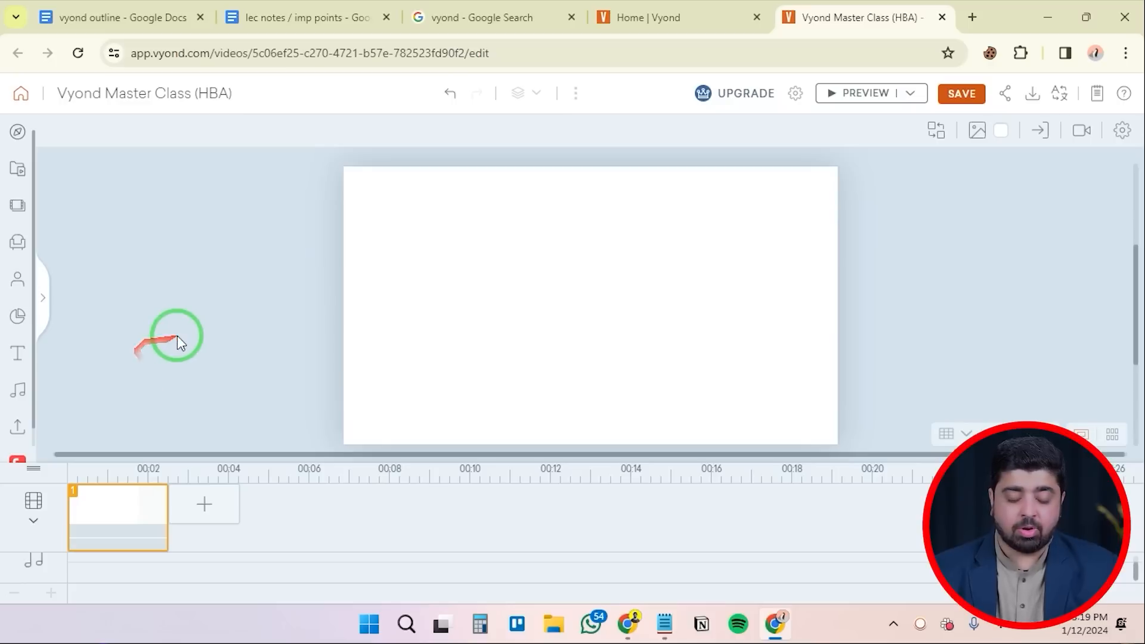
Look through the library's scene categories, from Office and Training to Travel and Charts & Data, and open the prop categories
{"action": "left_click", "coordinate": [19, 132]}
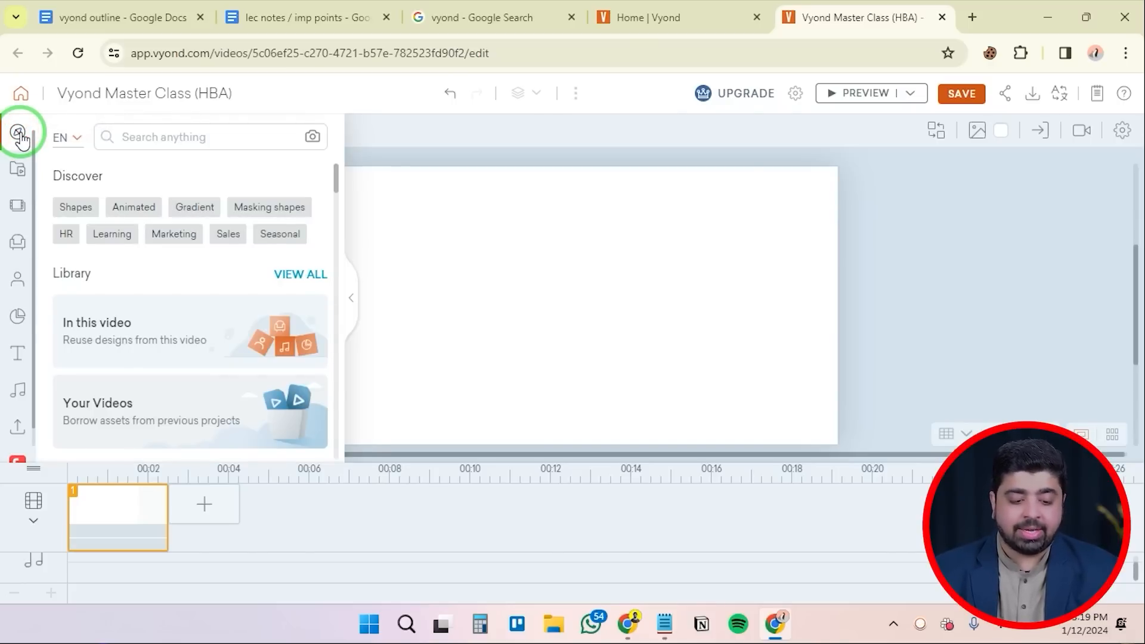
{"action": "scroll", "coordinate": [186, 251], "scroll_direction": "down", "scroll_amount": 8}
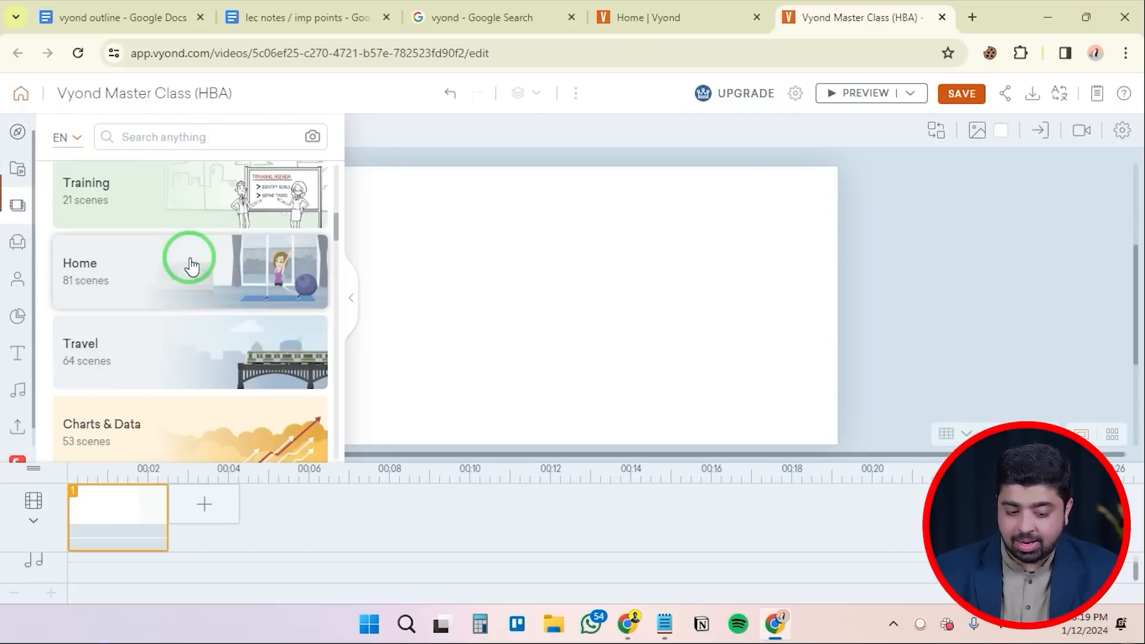
{"action": "scroll", "coordinate": [179, 254], "scroll_direction": "up", "scroll_amount": 3}
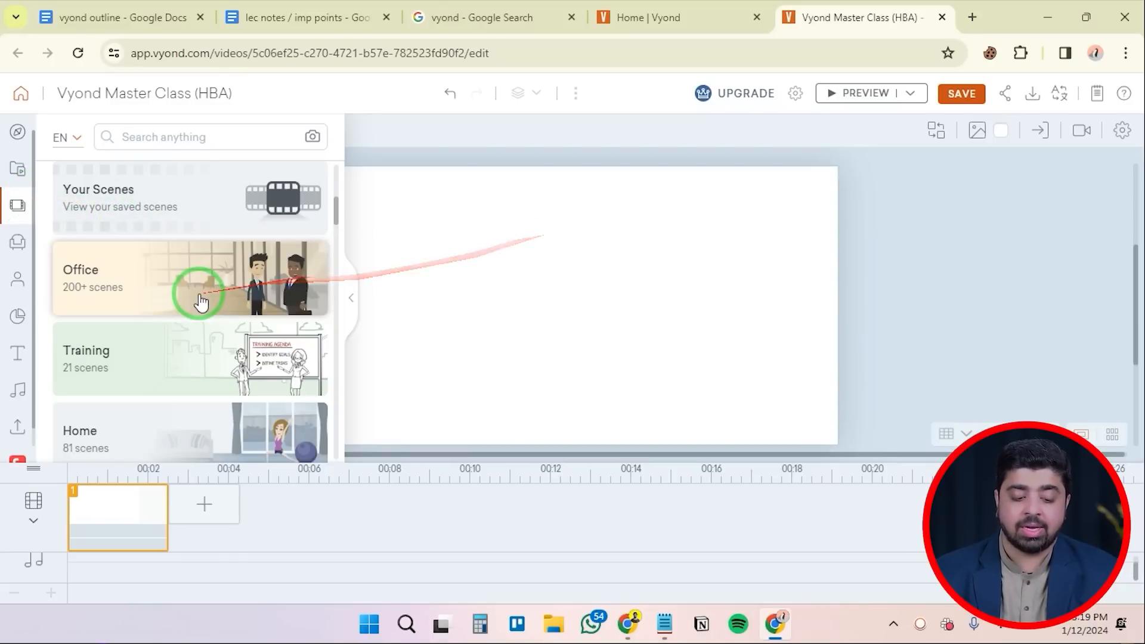
{"action": "scroll", "coordinate": [197, 298], "scroll_direction": "down", "scroll_amount": 3}
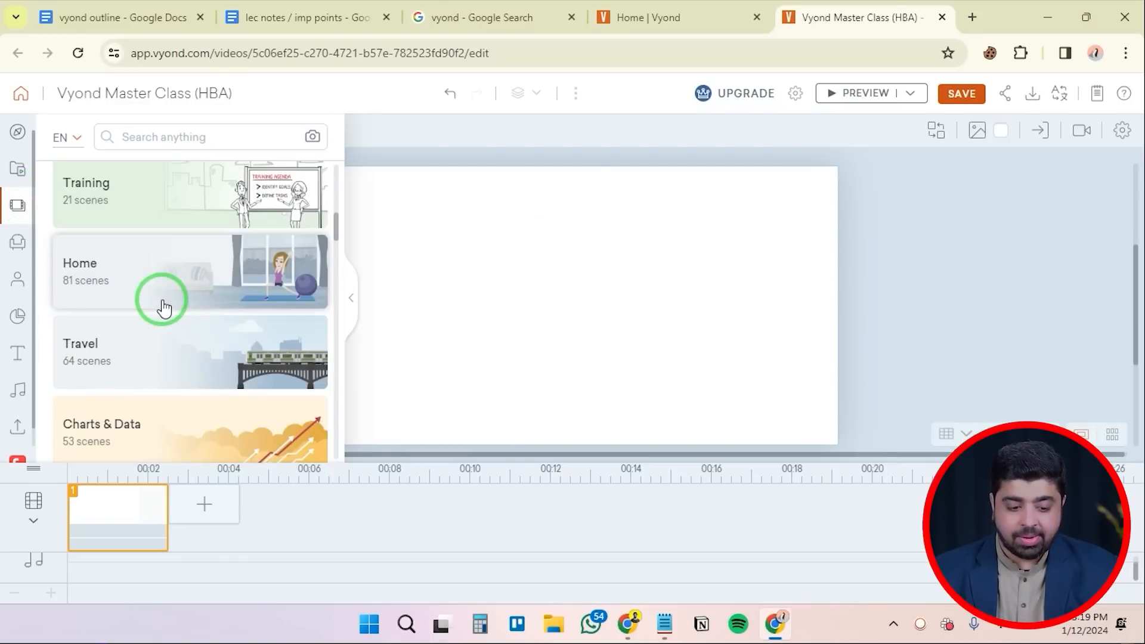
{"action": "left_click", "coordinate": [16, 242]}
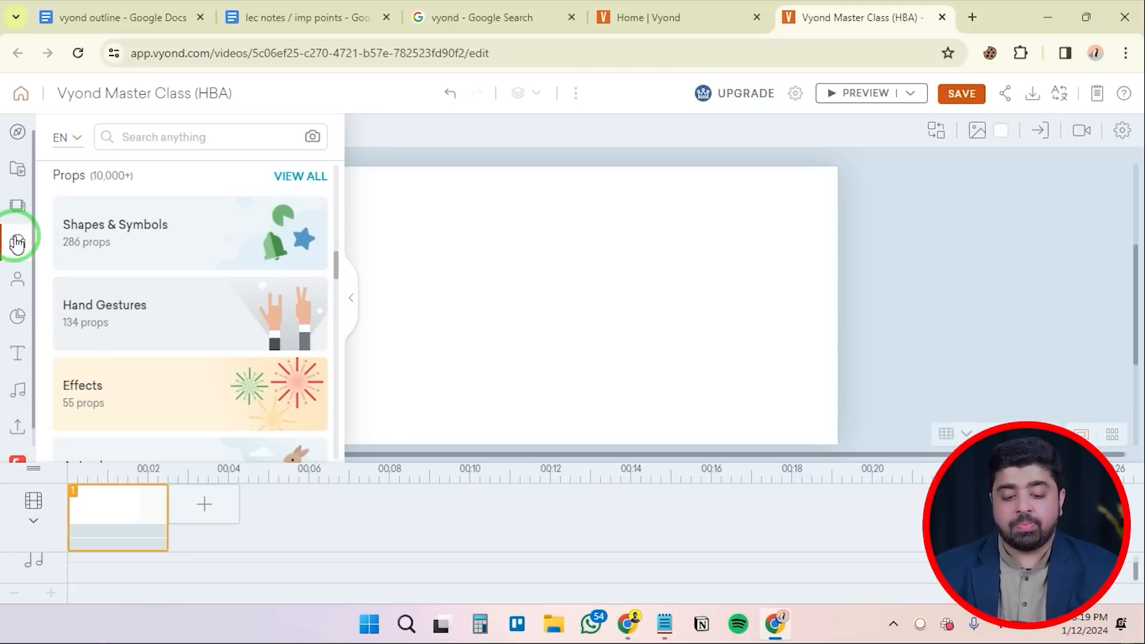
{"action": "left_click", "coordinate": [439, 217]}
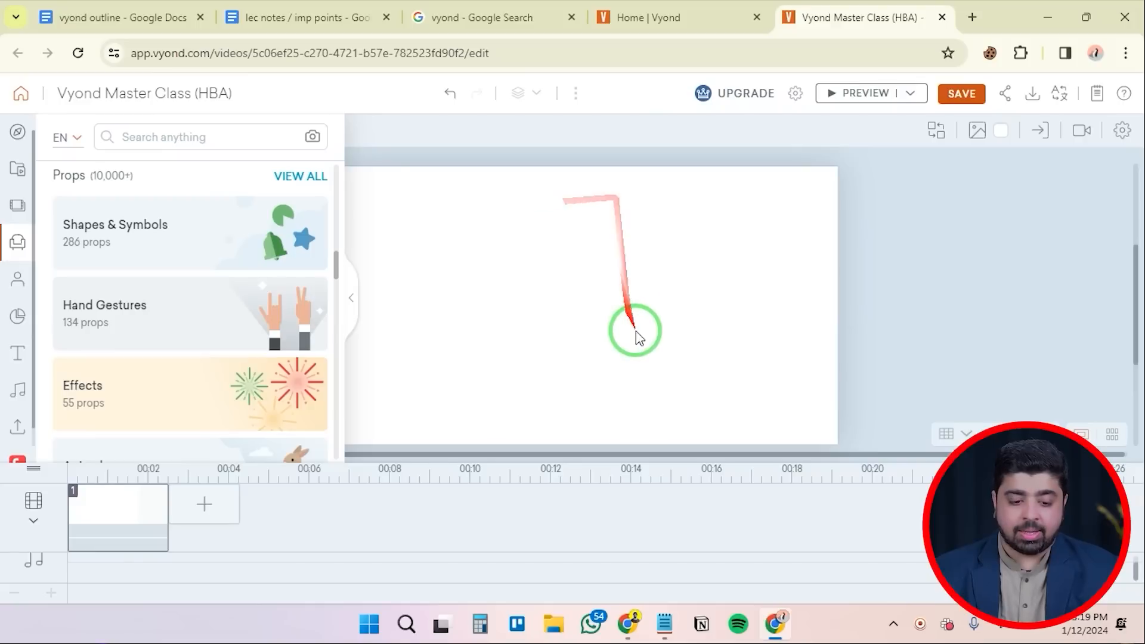
Search the library for "dentist", compare the matching scenes and props, and clear the search
{"action": "left_click", "coordinate": [184, 136]}
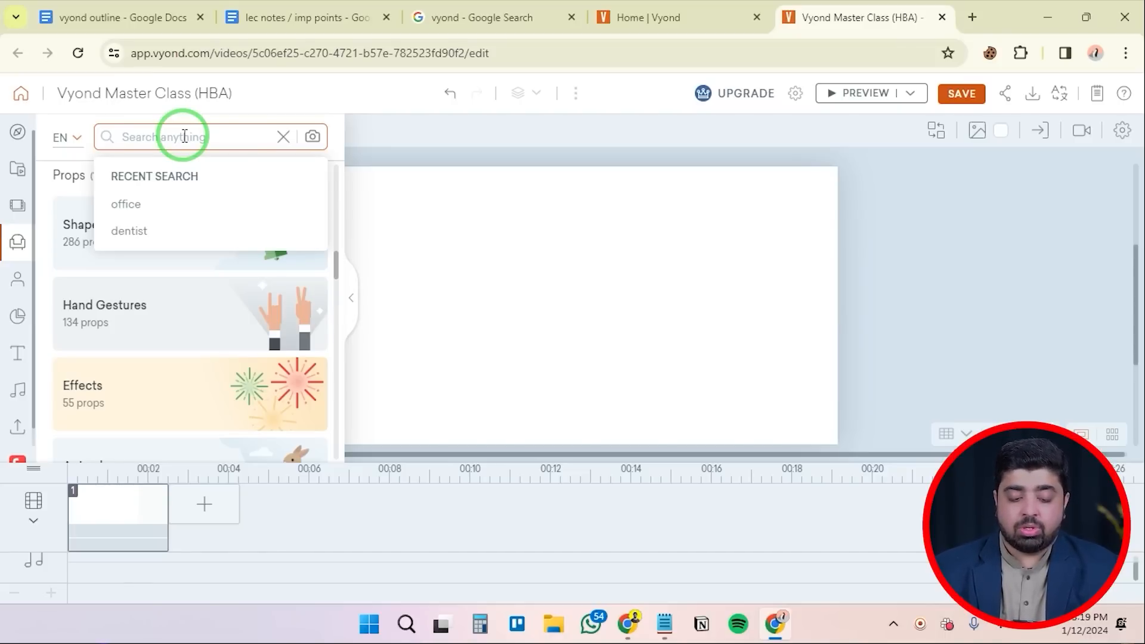
{"action": "left_click", "coordinate": [156, 235]}
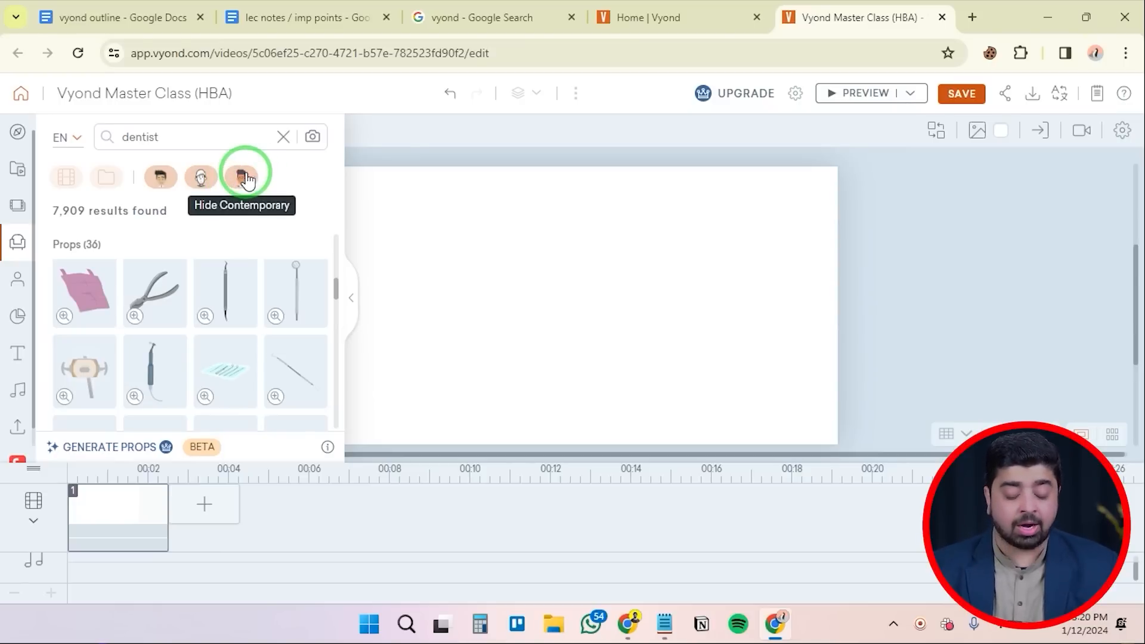
{"action": "scroll", "coordinate": [201, 278], "scroll_direction": "down", "scroll_amount": 2}
{"action": "scroll", "coordinate": [199, 276], "scroll_direction": "up", "scroll_amount": 5}
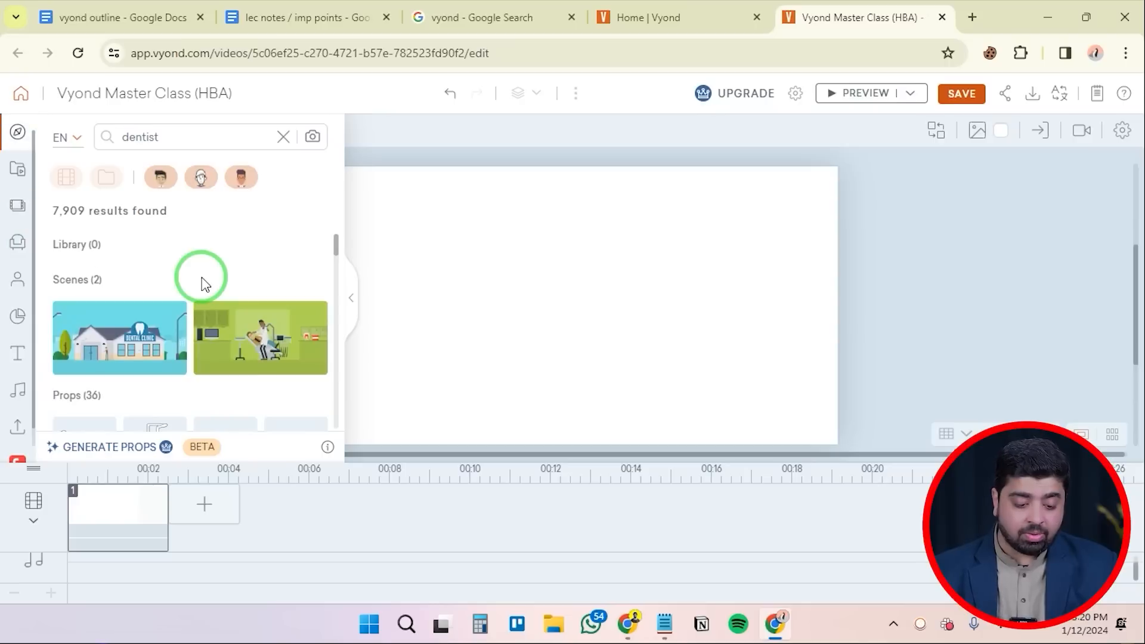
{"action": "left_click", "coordinate": [18, 206]}
{"action": "left_click", "coordinate": [17, 244]}
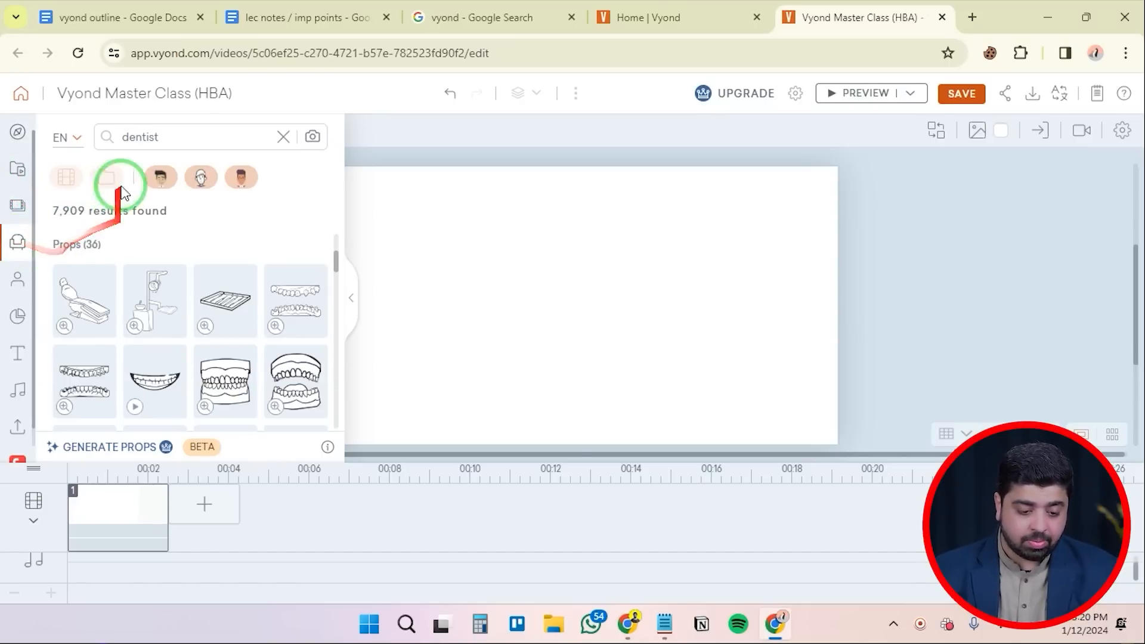
{"action": "left_click", "coordinate": [282, 139]}
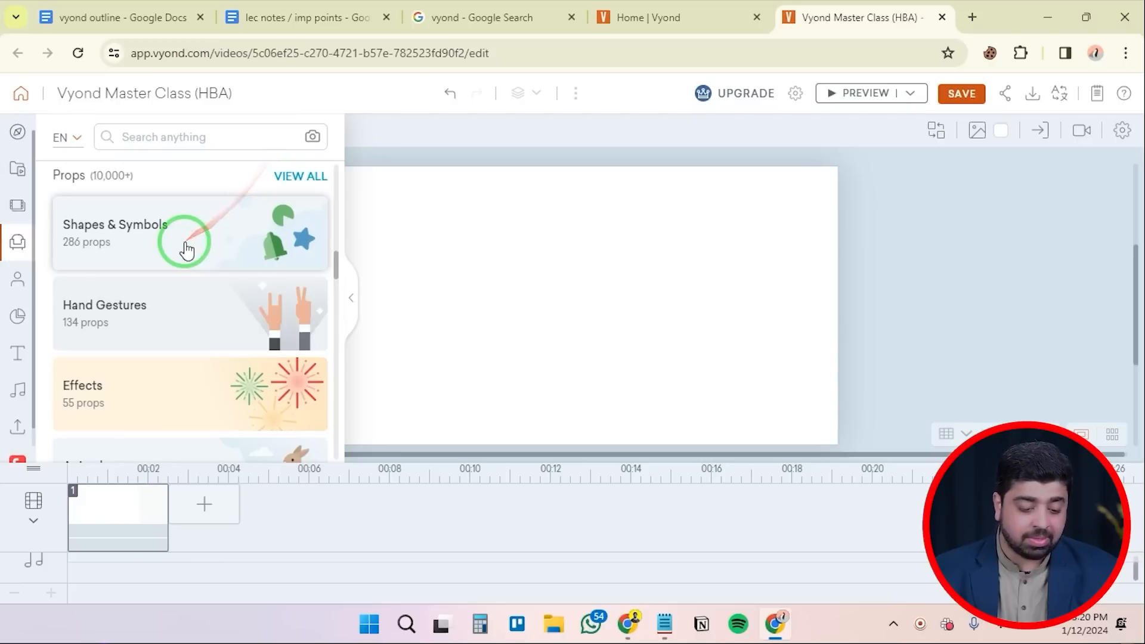
Browse the prop categories and look through the props in the Shapes & Symbols collection
{"action": "scroll", "coordinate": [178, 337], "scroll_direction": "down", "scroll_amount": 4}
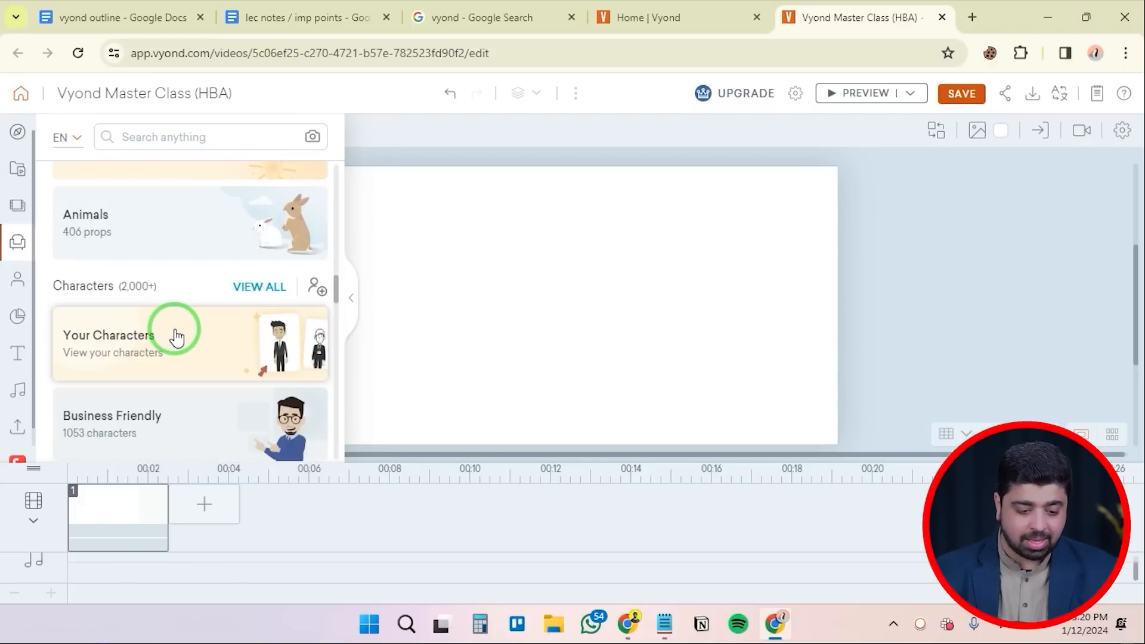
{"action": "scroll", "coordinate": [177, 338], "scroll_direction": "up", "scroll_amount": 5}
{"action": "left_click", "coordinate": [159, 226]}
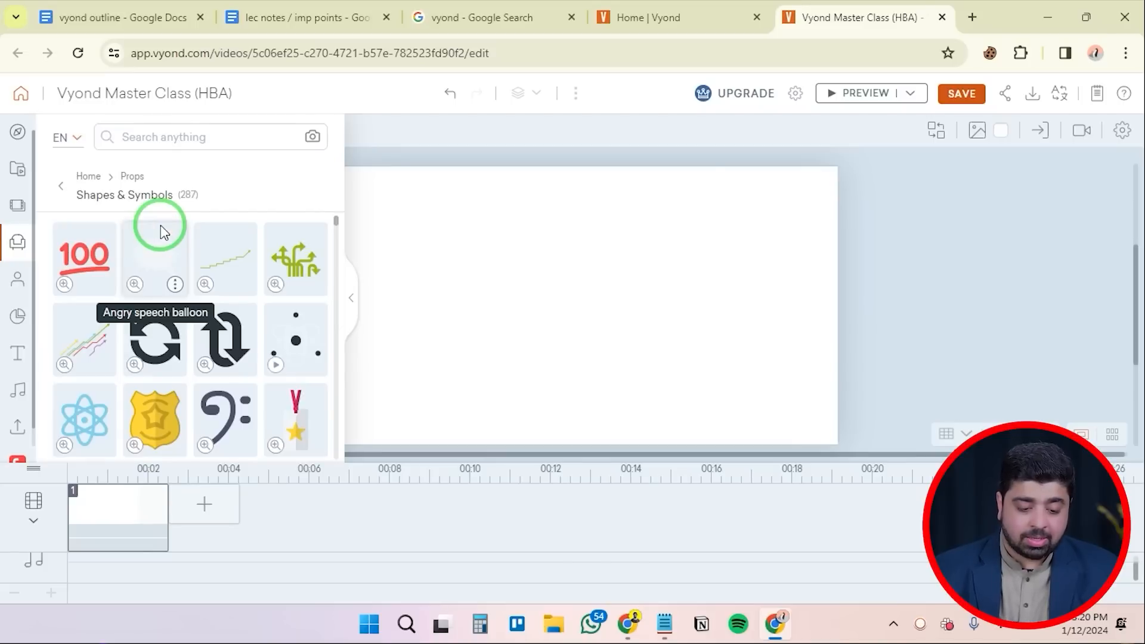
{"action": "scroll", "coordinate": [197, 301], "scroll_direction": "down", "scroll_amount": 10}
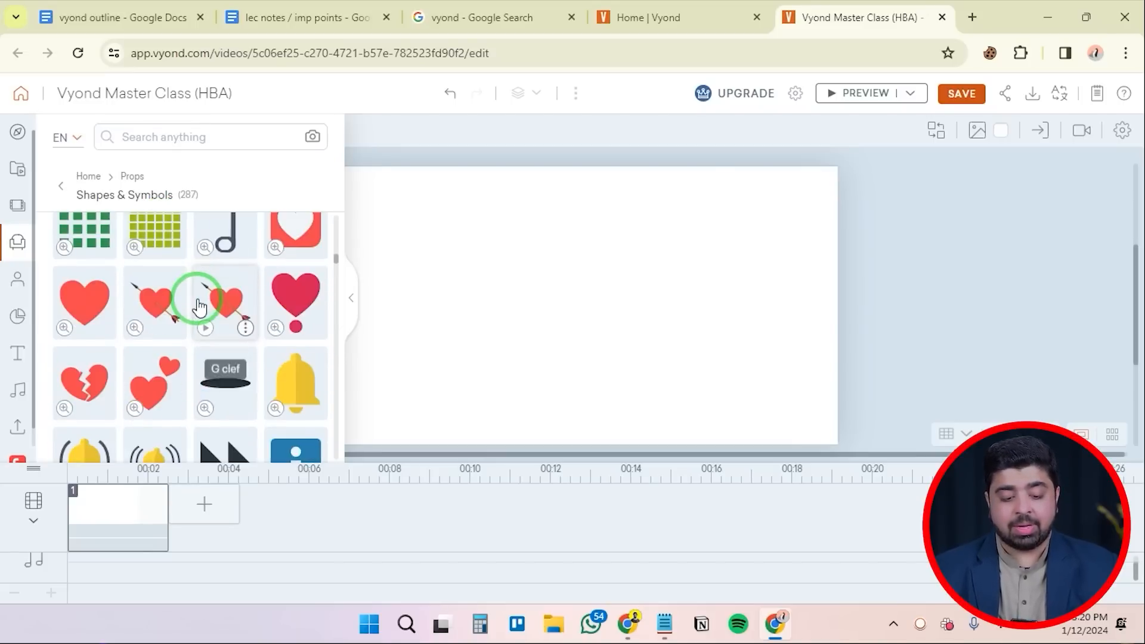
{"action": "scroll", "coordinate": [200, 301], "scroll_direction": "down", "scroll_amount": 5}
{"action": "scroll", "coordinate": [200, 293], "scroll_direction": "up", "scroll_amount": 5}
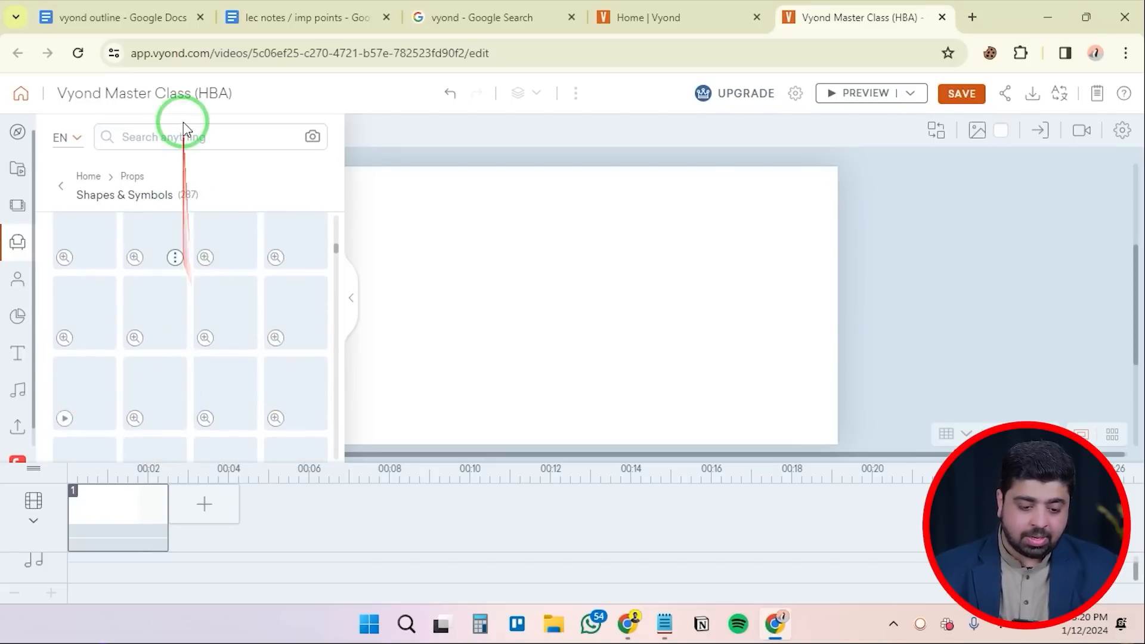
Search the props for "apple" and add the flat red apple with the green leaf to the blank scene
{"action": "left_click", "coordinate": [195, 137]}
{"action": "type", "text": "apple"}
{"action": "key", "text": "Return"}
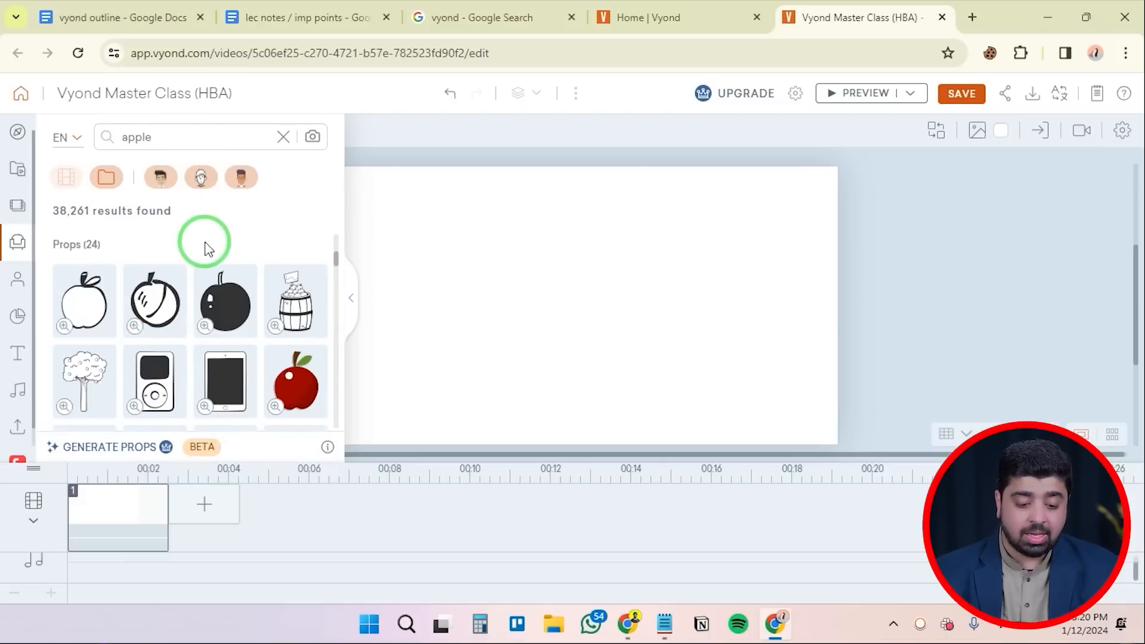
{"action": "left_click", "coordinate": [157, 175]}
{"action": "scroll", "coordinate": [105, 301], "scroll_direction": "down", "scroll_amount": 3}
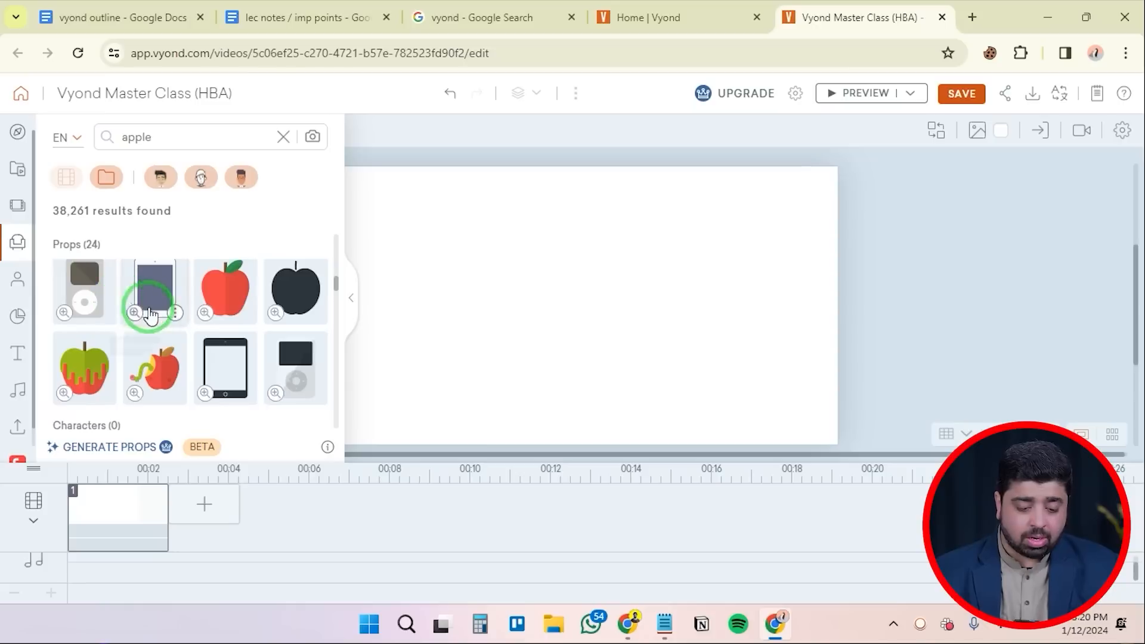
{"action": "left_click", "coordinate": [216, 291]}
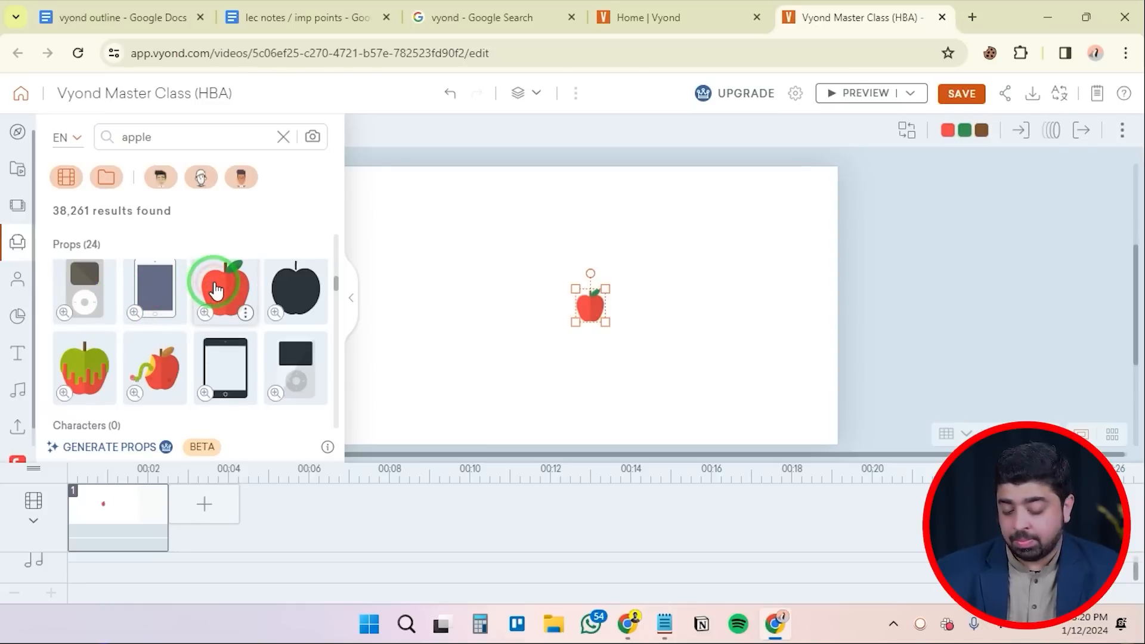
Enlarge the apple to roughly three times its inserted size and position it slightly left of the scene's centre
{"action": "left_click_drag", "start_coordinate": [610, 321], "coordinate": [674, 375]}
{"action": "left_click", "coordinate": [610, 323]}
{"action": "left_click_drag", "start_coordinate": [607, 322], "coordinate": [689, 415]}
{"action": "left_click_drag", "start_coordinate": [648, 355], "coordinate": [549, 281]}
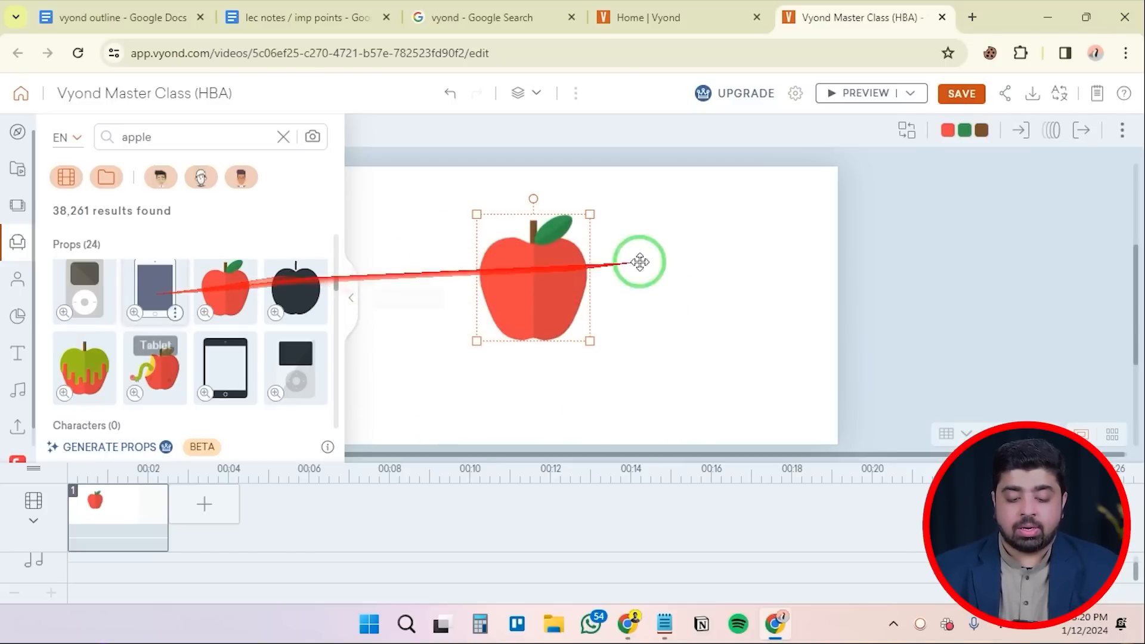
{"action": "left_click_drag", "start_coordinate": [589, 214], "coordinate": [566, 238]}
{"action": "left_click_drag", "start_coordinate": [529, 273], "coordinate": [513, 298]}
{"action": "left_click", "coordinate": [630, 309]}
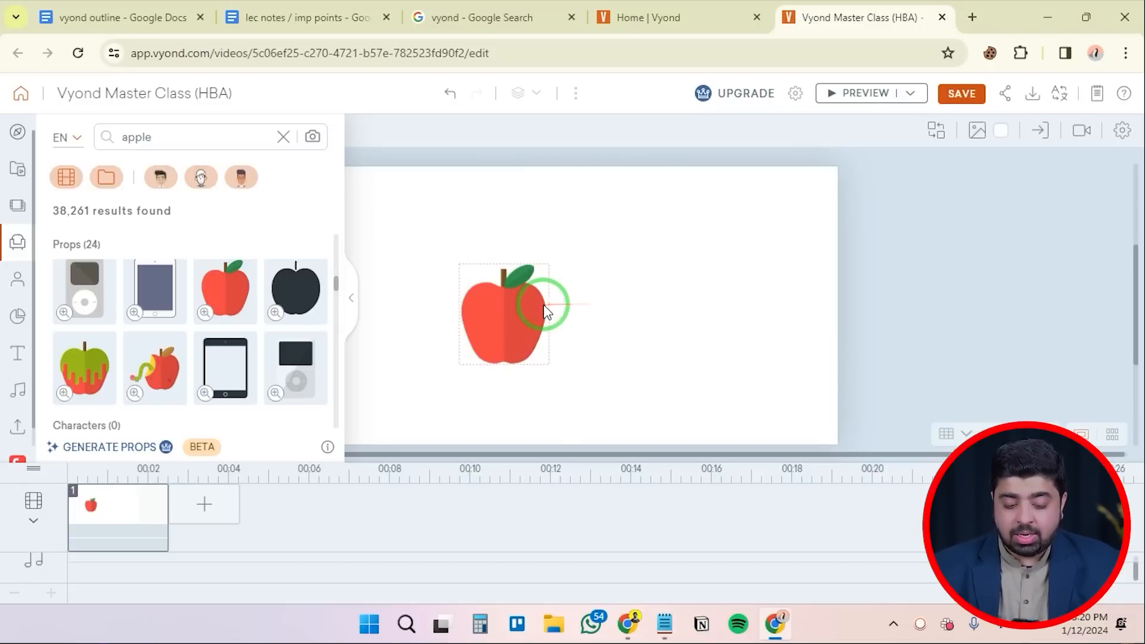
Replace the apple with the yellow bunch of bananas found by searching for "banana", and leave replace mode
{"action": "left_click", "coordinate": [511, 319]}
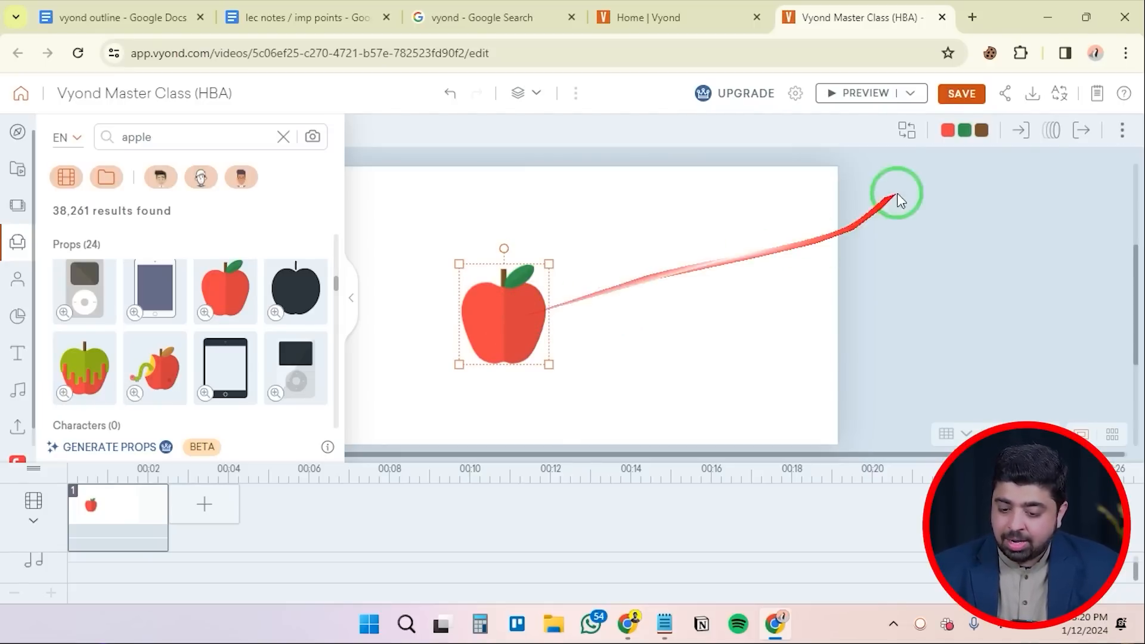
{"action": "left_click", "coordinate": [909, 129]}
{"action": "left_click_drag", "start_coordinate": [179, 134], "coordinate": [48, 143]}
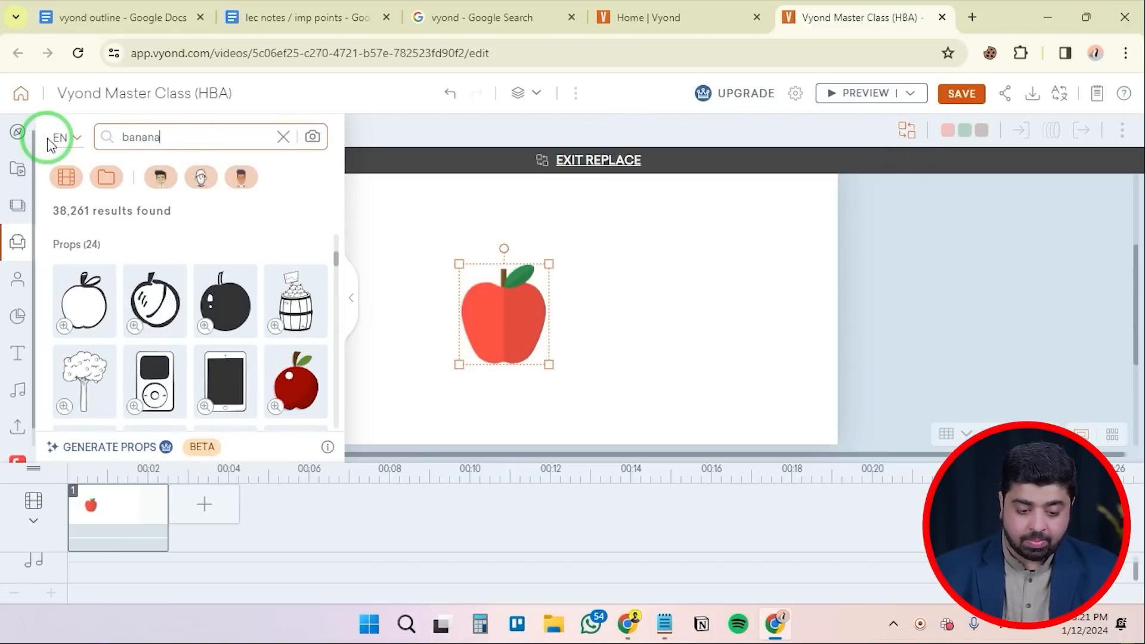
{"action": "type", "text": "banana"}
{"action": "key", "text": "Return"}
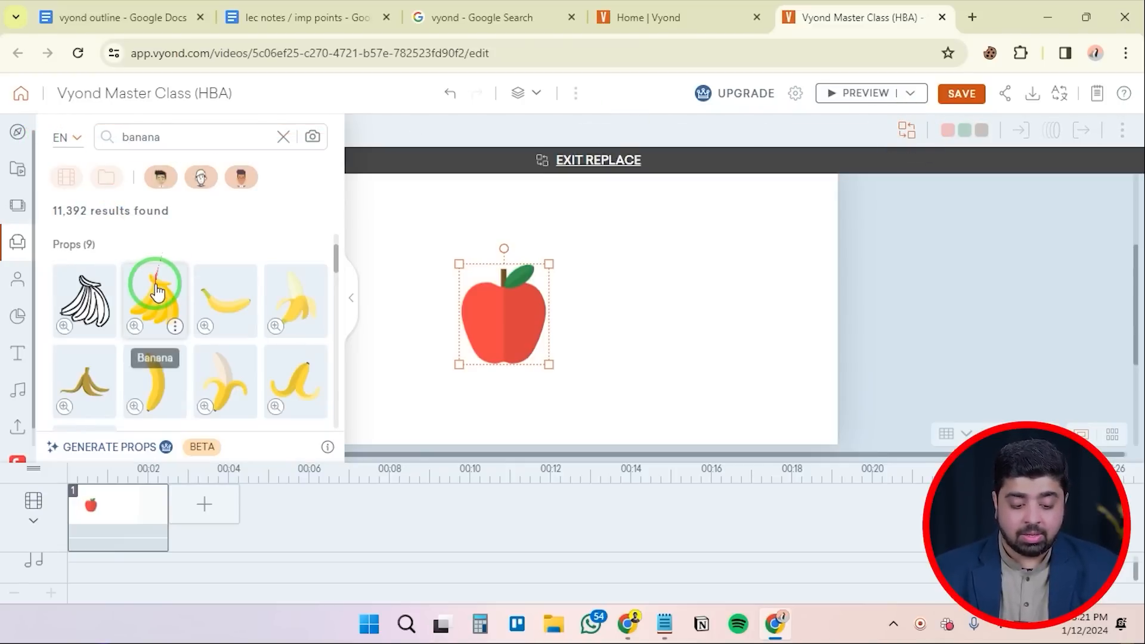
{"action": "left_click", "coordinate": [157, 292]}
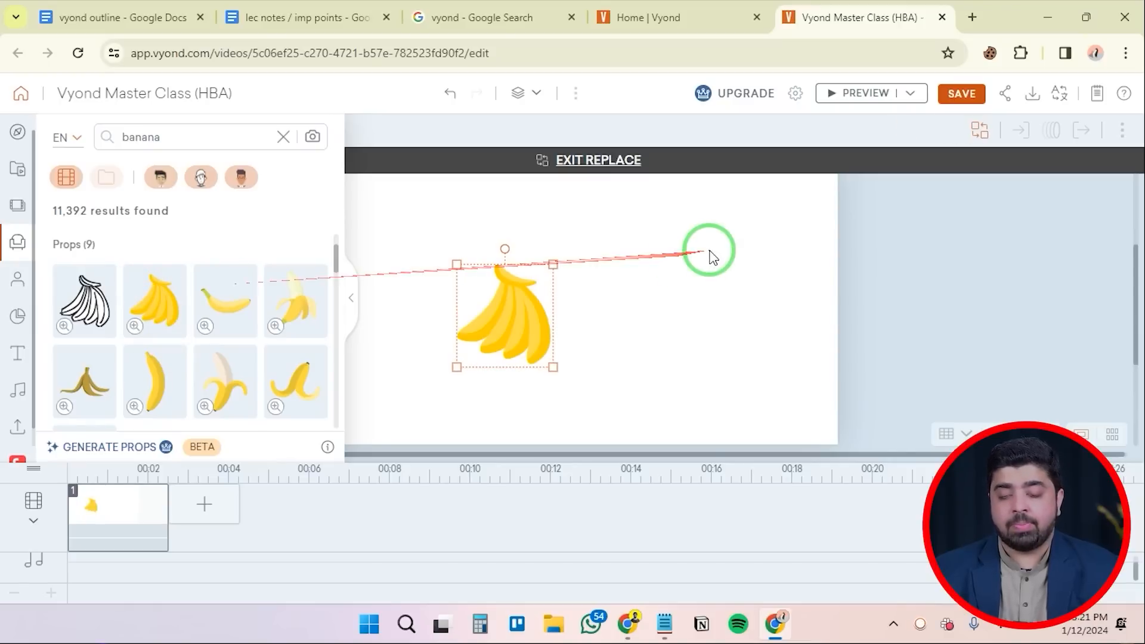
{"action": "left_click", "coordinate": [534, 324]}
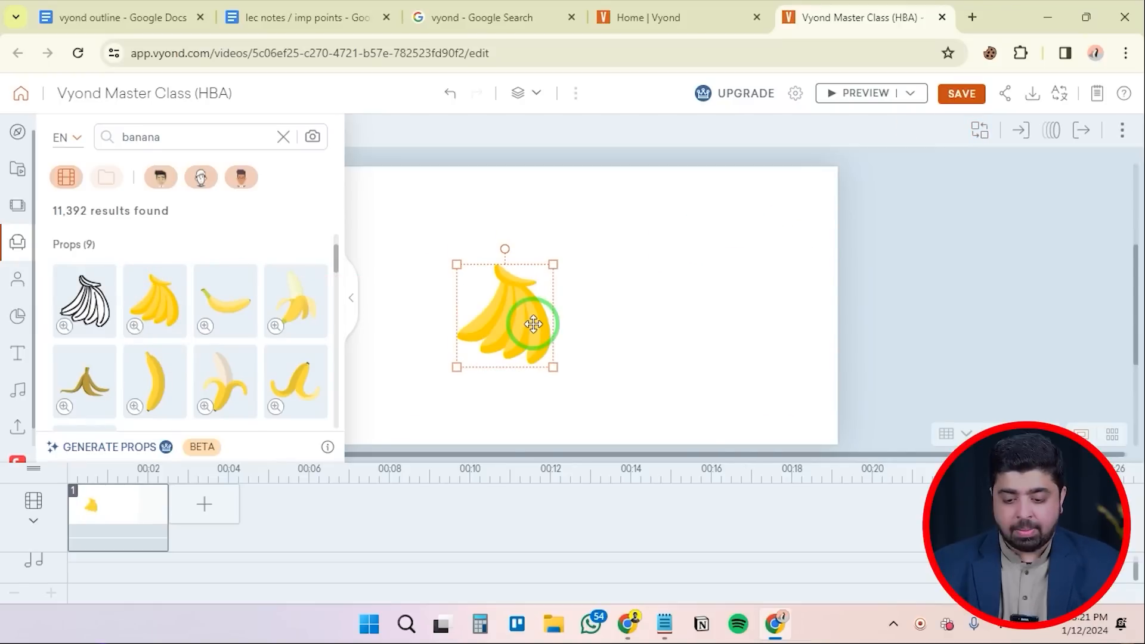
Search the props for "apple" and put the flat red apple in the scene in place of the bananas
{"action": "left_click_drag", "start_coordinate": [185, 137], "coordinate": [92, 136]}
{"action": "type", "text": "apple"}
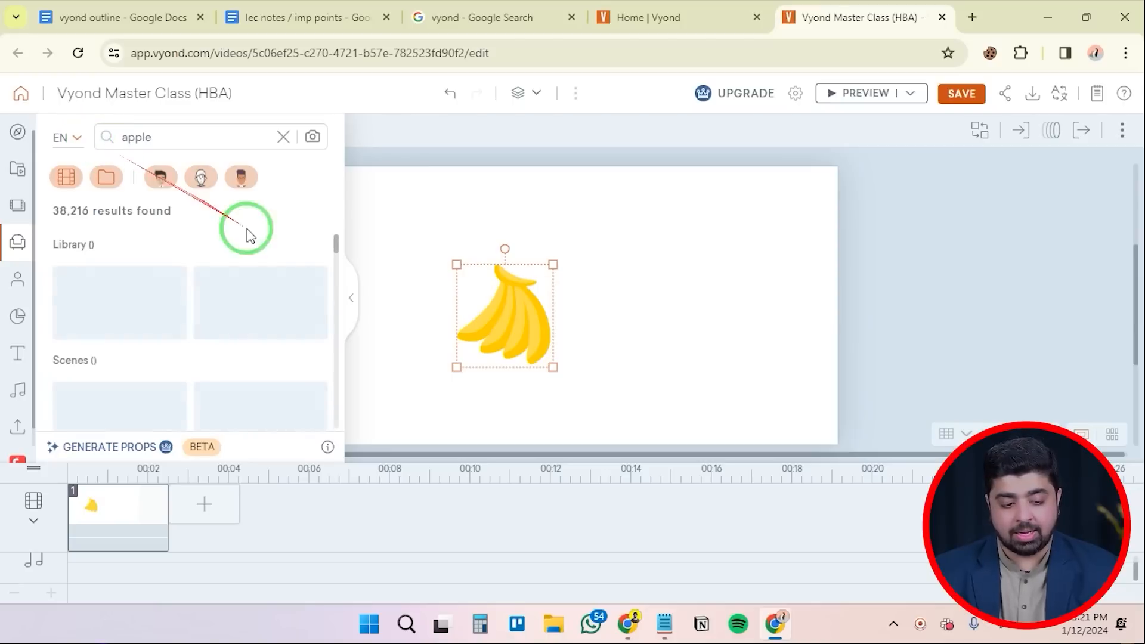
{"action": "left_click_drag", "start_coordinate": [226, 373], "coordinate": [509, 260]}
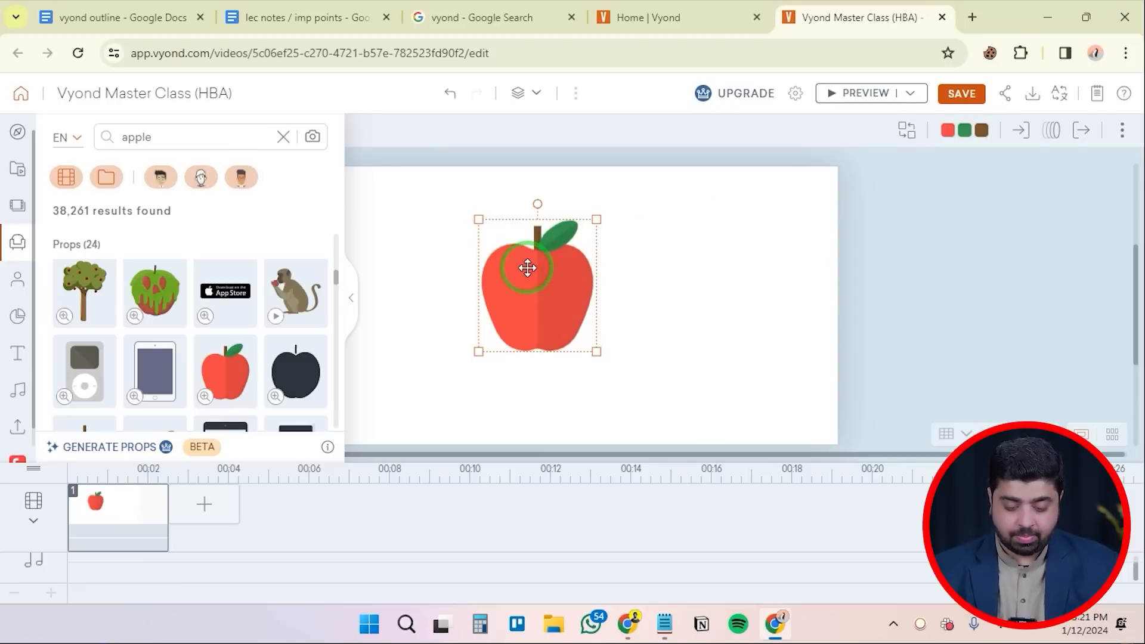
Recolour the apple's red body to yellow, keeping its green leaf and brown stem, and deselect it
{"action": "left_click", "coordinate": [947, 130]}
{"action": "left_click_drag", "start_coordinate": [984, 204], "coordinate": [954, 202]}
{"action": "left_click", "coordinate": [684, 244]}
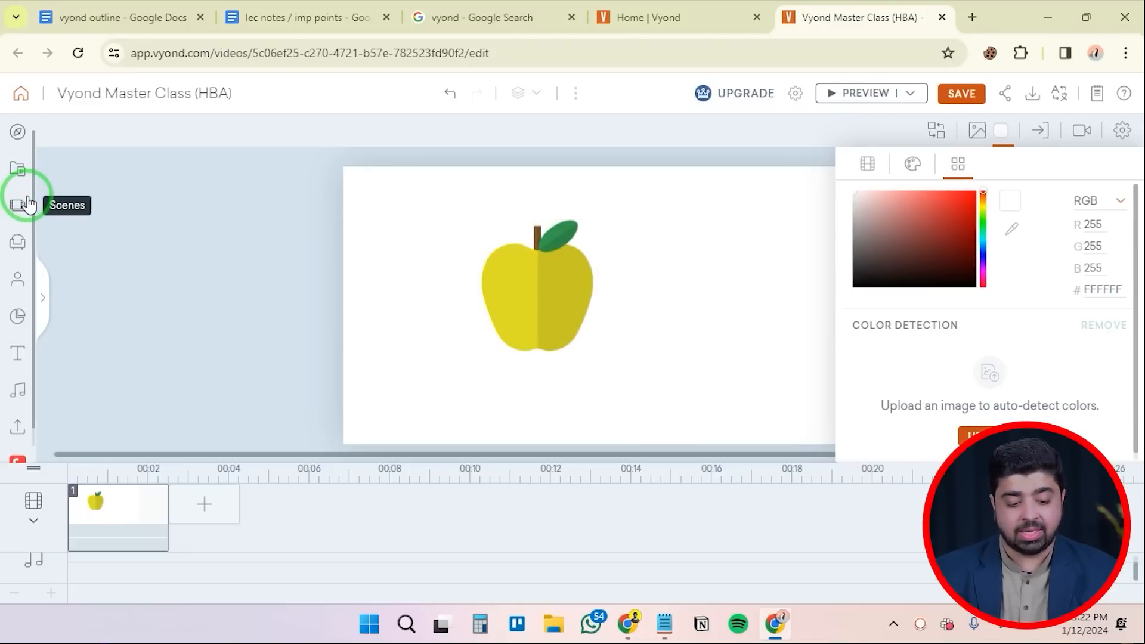
Search the props for "chair" and exclude Whiteboard Animation style items from the results
{"action": "left_click", "coordinate": [18, 242]}
{"action": "double_click", "coordinate": [210, 133]}
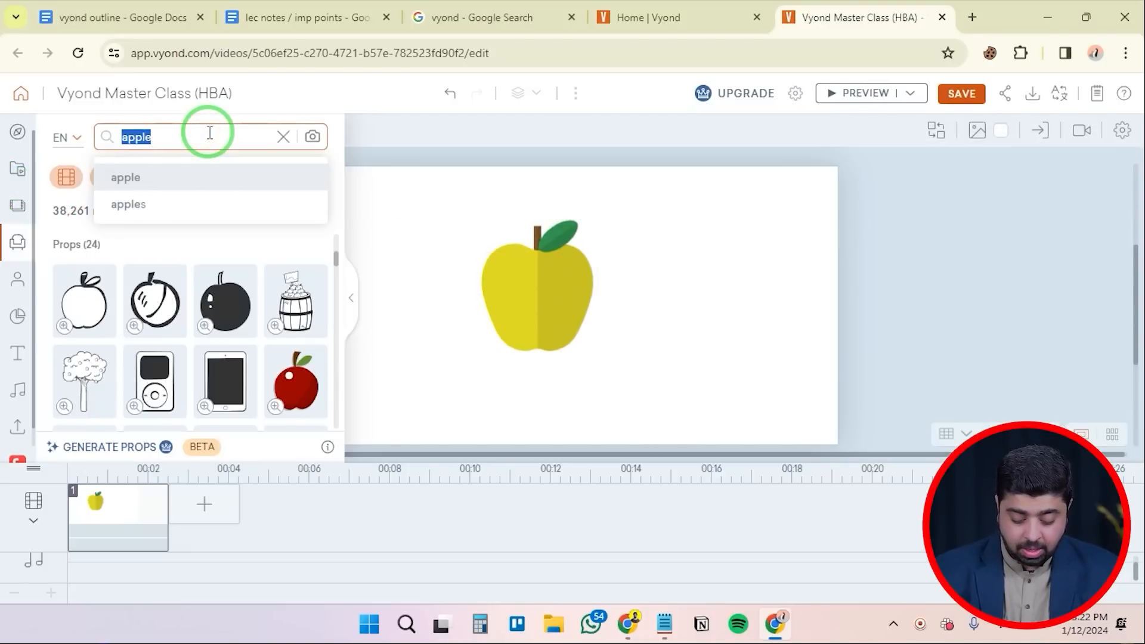
{"action": "type", "text": "chair"}
{"action": "key", "text": "Return"}
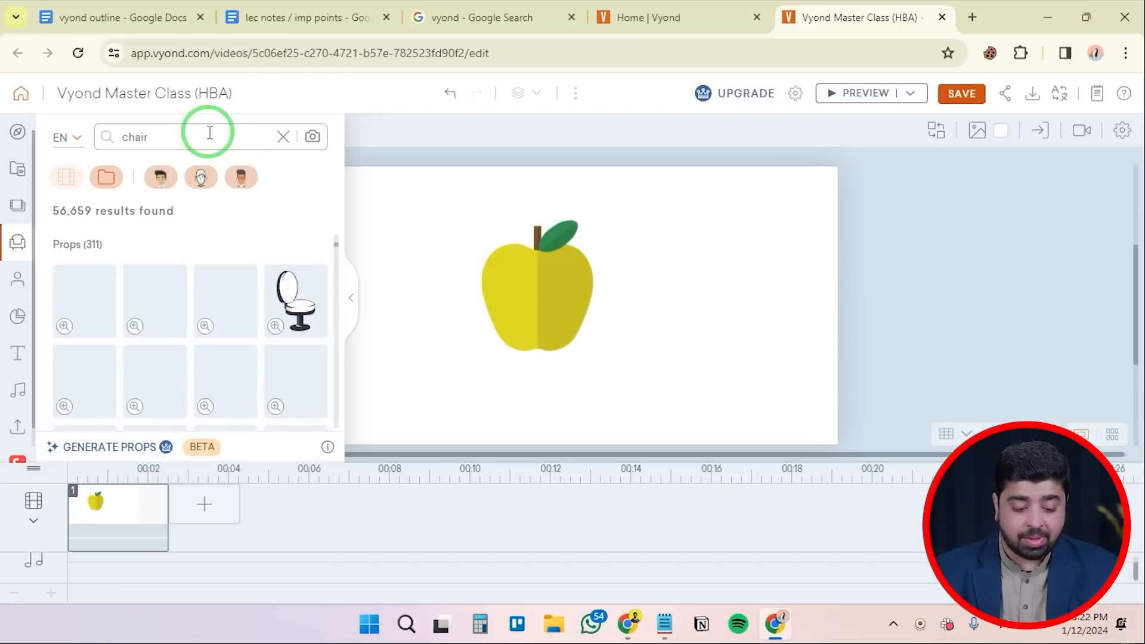
{"action": "scroll", "coordinate": [176, 297], "scroll_direction": "down", "scroll_amount": 1}
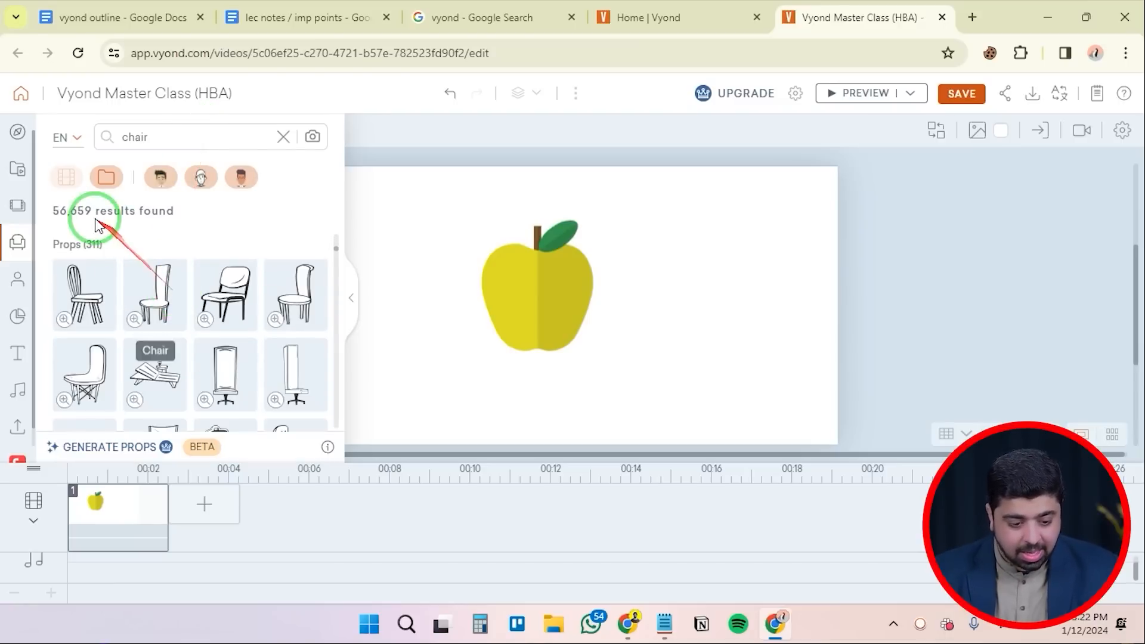
{"action": "scroll", "coordinate": [173, 310], "scroll_direction": "down", "scroll_amount": 1}
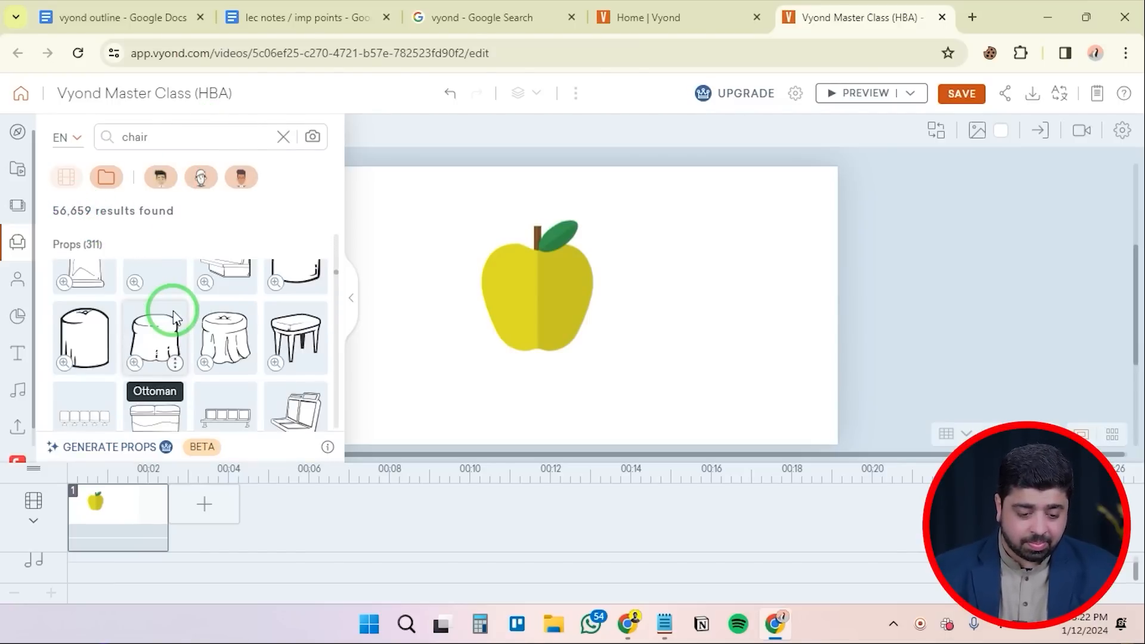
{"action": "scroll", "coordinate": [171, 307], "scroll_direction": "up", "scroll_amount": 2}
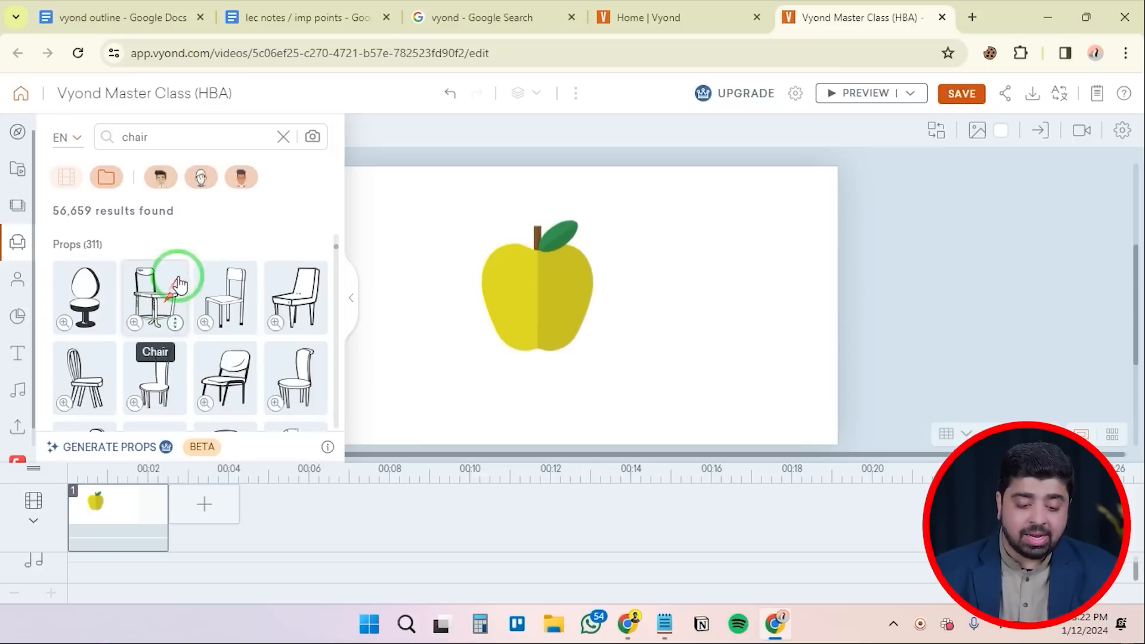
{"action": "left_click", "coordinate": [201, 180]}
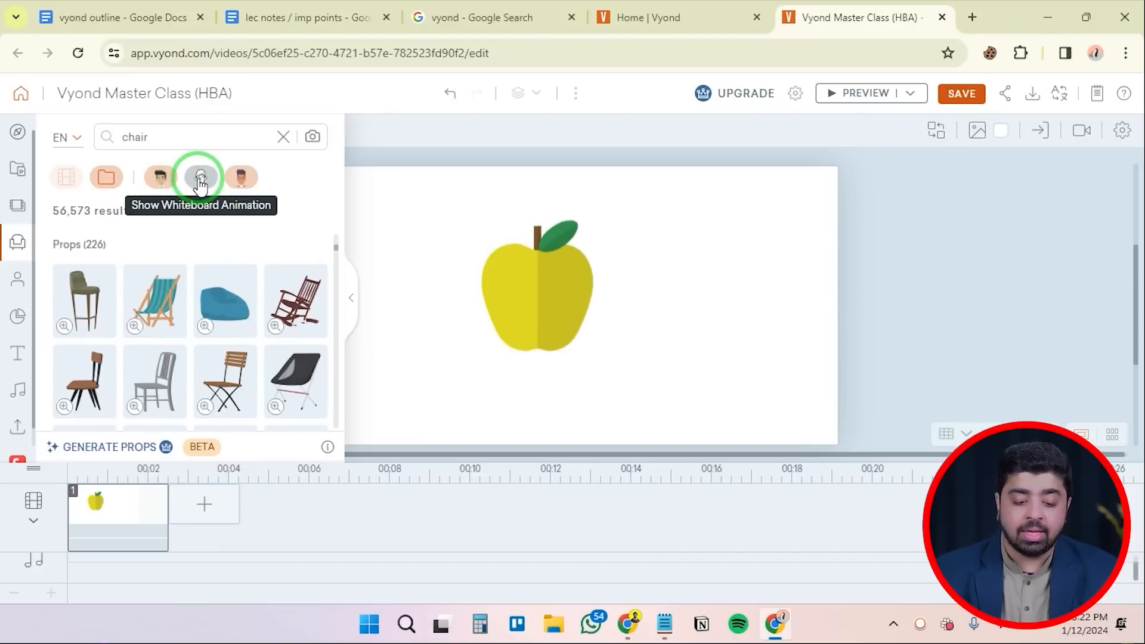
Add the brown chair with the side writing arm, enlarged to about three times its inserted size and placed right of the apple
{"action": "scroll", "coordinate": [224, 287], "scroll_direction": "down", "scroll_amount": 3}
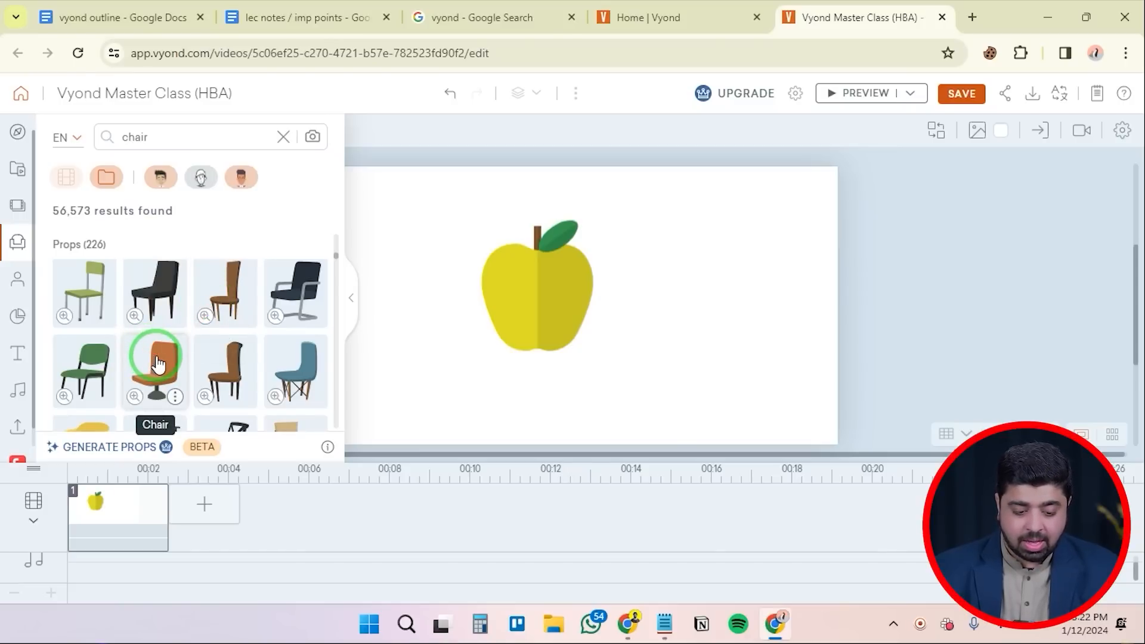
{"action": "scroll", "coordinate": [158, 362], "scroll_direction": "down", "scroll_amount": 5}
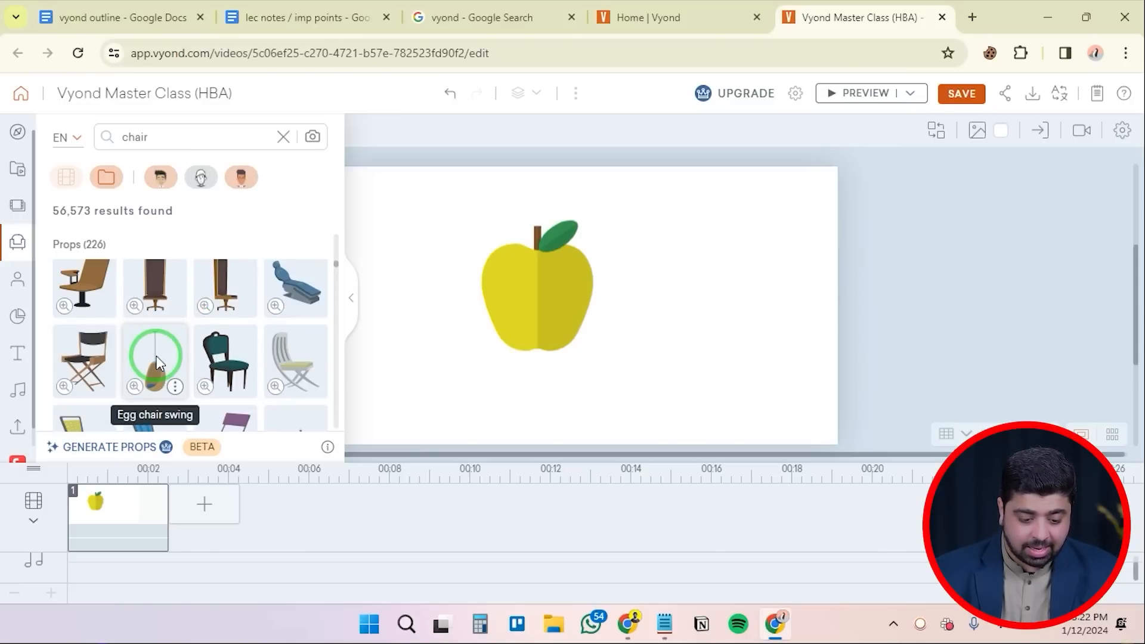
{"action": "left_click", "coordinate": [63, 305]}
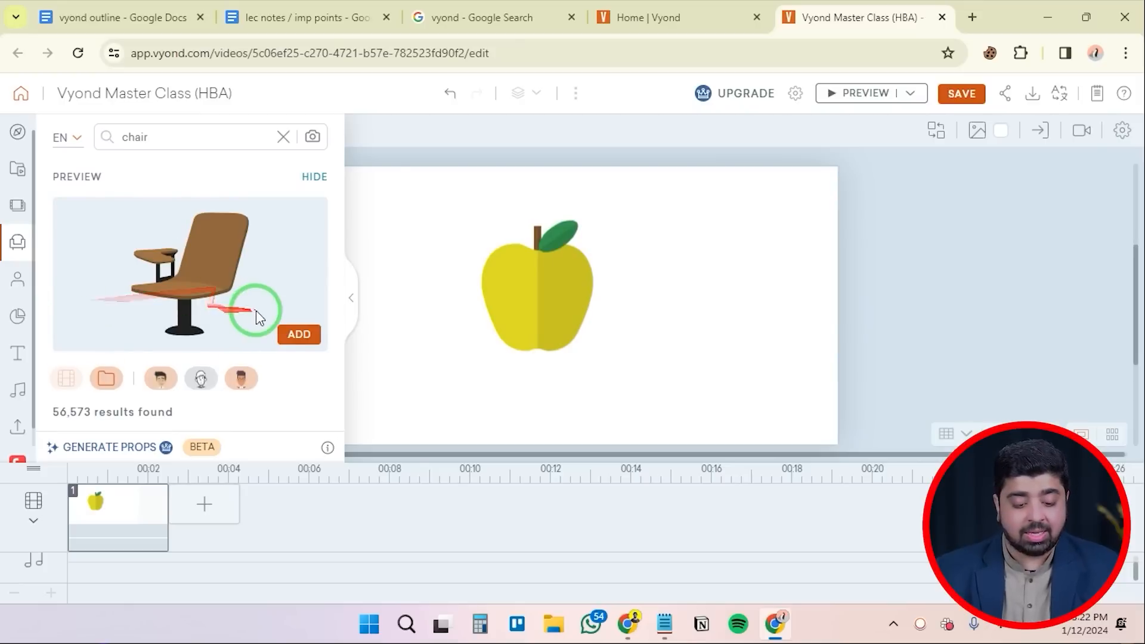
{"action": "left_click", "coordinate": [290, 334]}
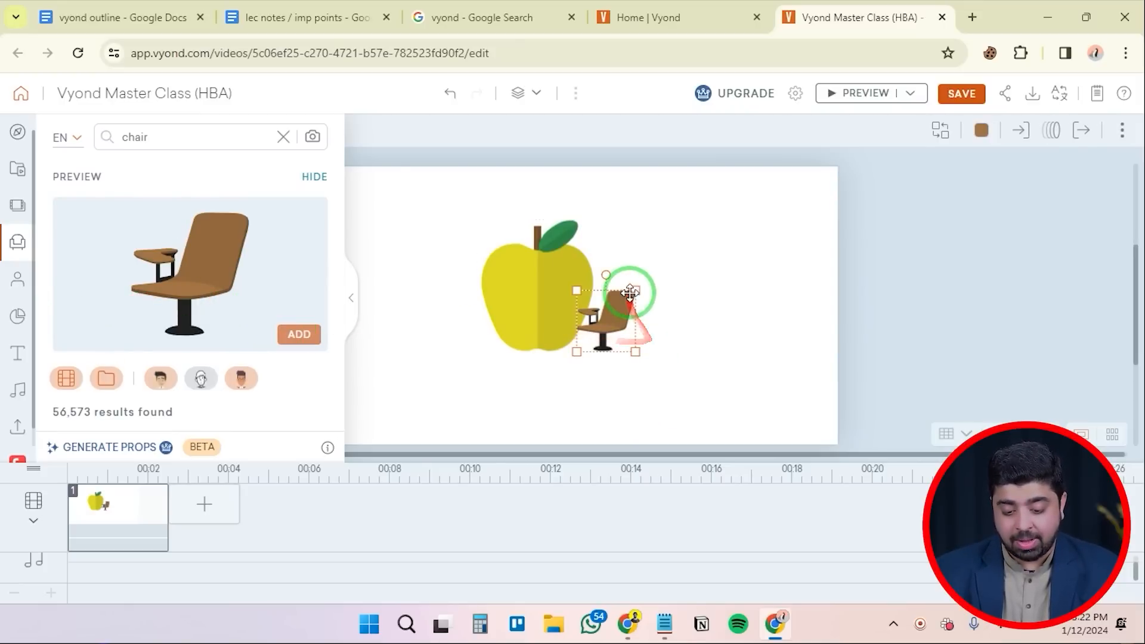
{"action": "left_click_drag", "start_coordinate": [634, 288], "coordinate": [724, 167]}
{"action": "left_click_drag", "start_coordinate": [703, 220], "coordinate": [759, 281]}
Recolour the chair's seat, back and arm from brown to bright green, keeping its black base, and deselect it
{"action": "left_click", "coordinate": [987, 132]}
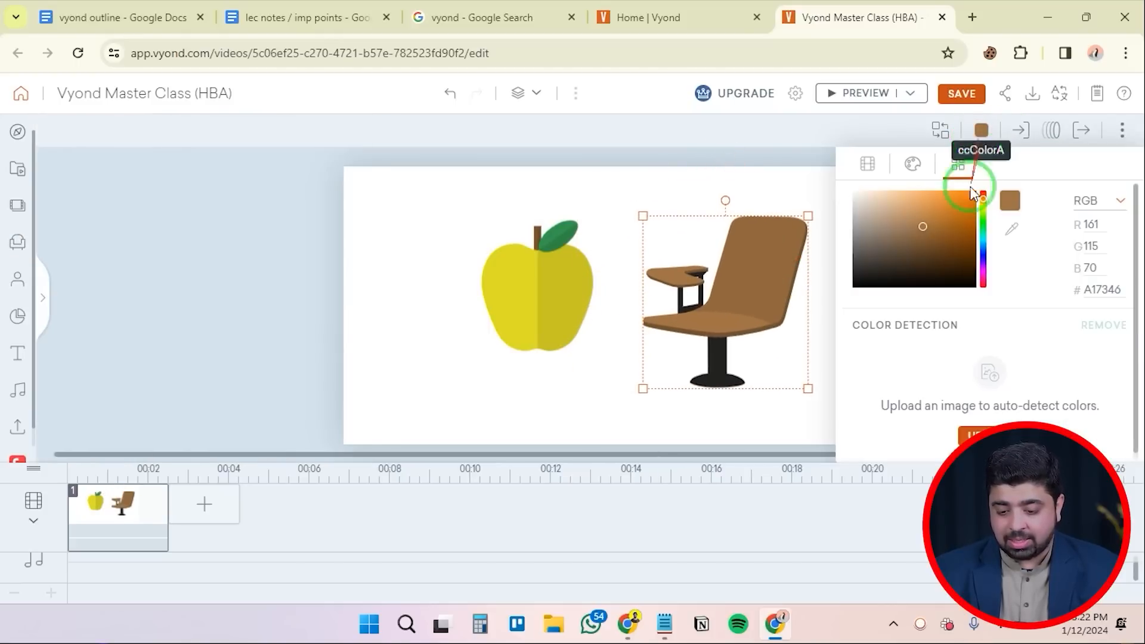
{"action": "left_click", "coordinate": [961, 206]}
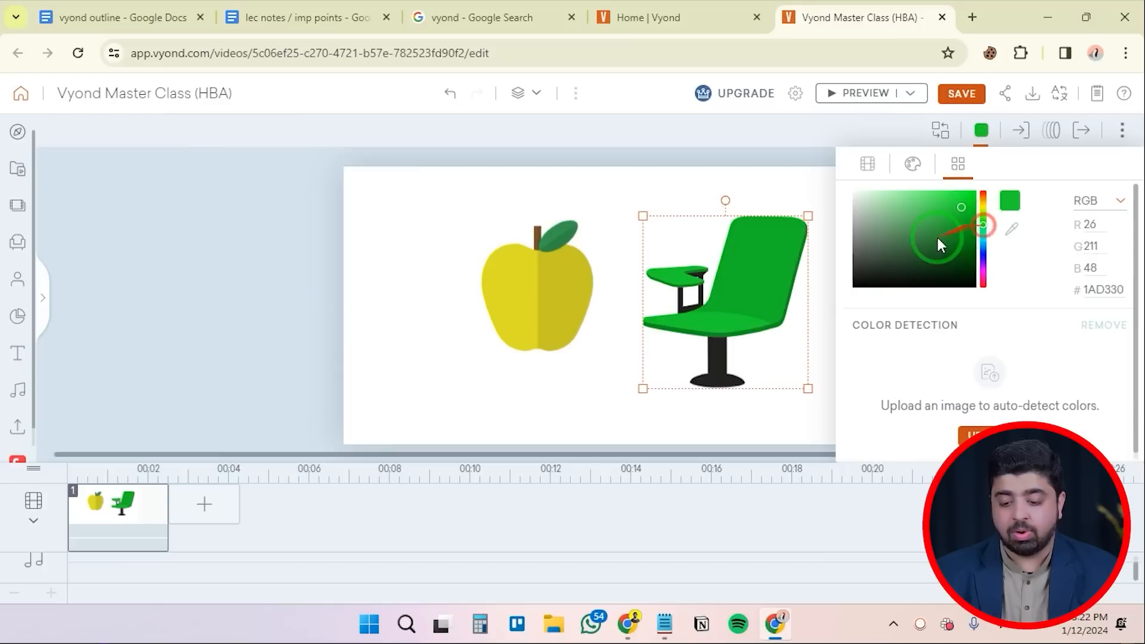
{"action": "left_click_drag", "start_coordinate": [912, 246], "coordinate": [948, 203]}
{"action": "left_click", "coordinate": [439, 315]}
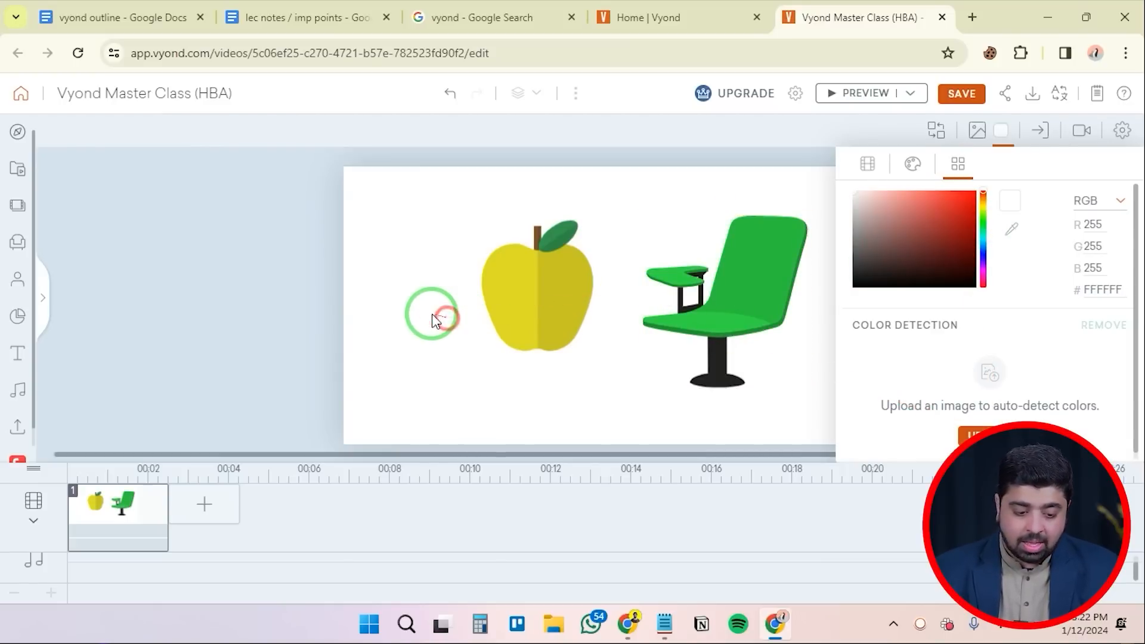
Search the props for "banana" and add the yellow bunch, about three times its inserted size, in the scene's upper-left area beside the apple
{"action": "left_click", "coordinate": [18, 241]}
{"action": "double_click", "coordinate": [141, 136]}
{"action": "type", "text": "banana"}
{"action": "key", "text": "Return"}
{"action": "left_click_drag", "start_coordinate": [107, 301], "coordinate": [698, 429]}
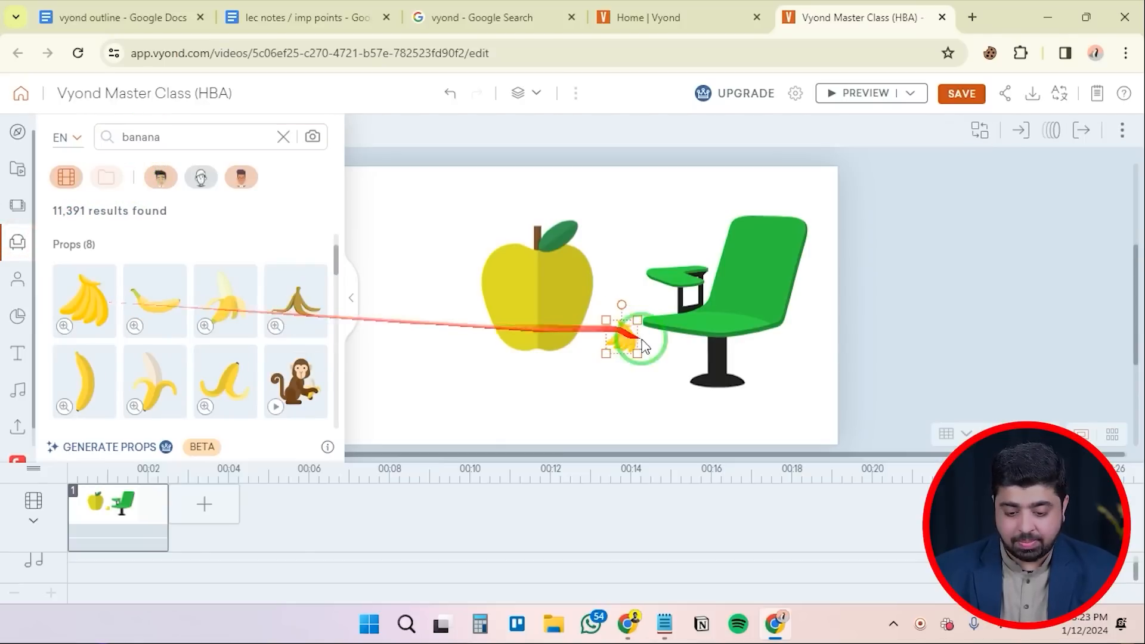
{"action": "left_click_drag", "start_coordinate": [653, 372], "coordinate": [438, 249]}
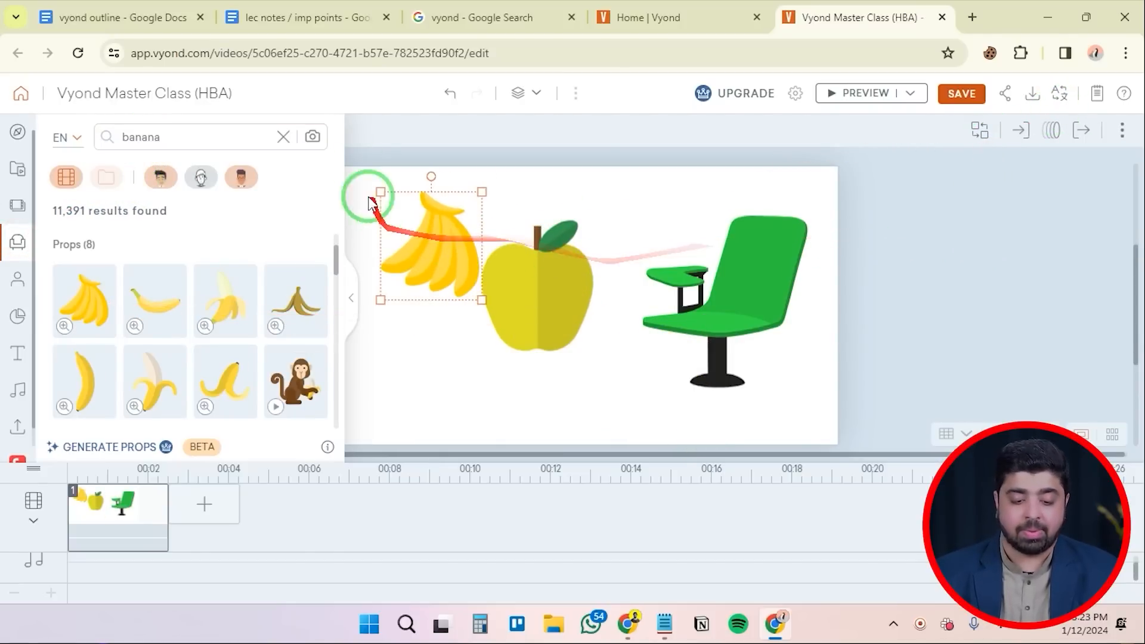
{"action": "left_click", "coordinate": [394, 173]}
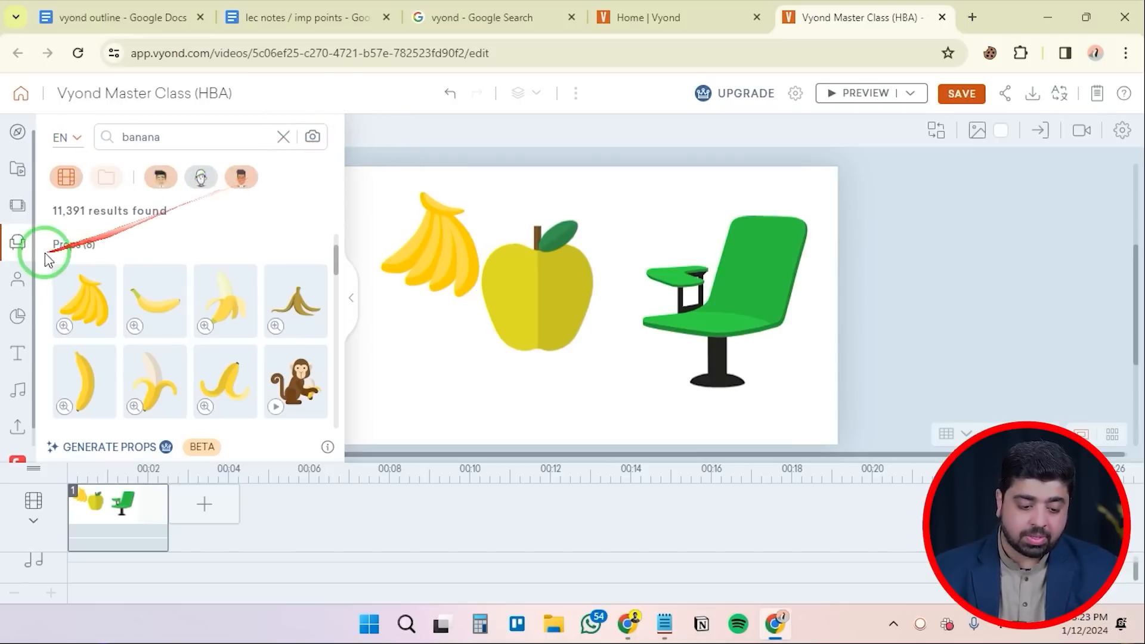
Open the Animals category of the props library
{"action": "left_click", "coordinate": [18, 242]}
{"action": "left_click", "coordinate": [64, 187]}
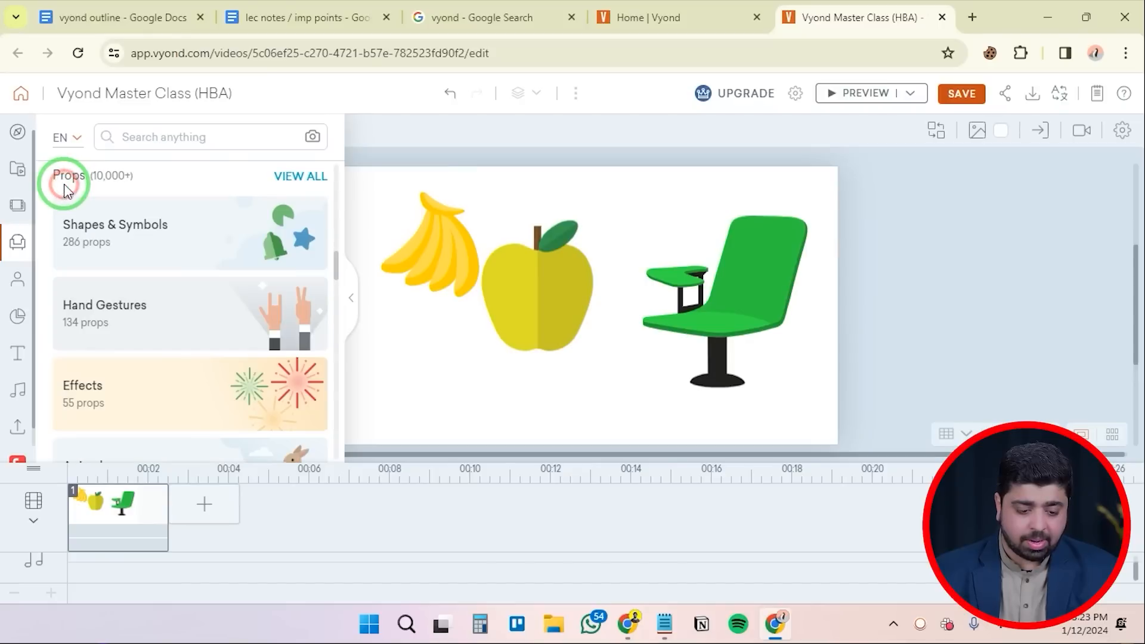
{"action": "scroll", "coordinate": [146, 322], "scroll_direction": "down", "scroll_amount": 2}
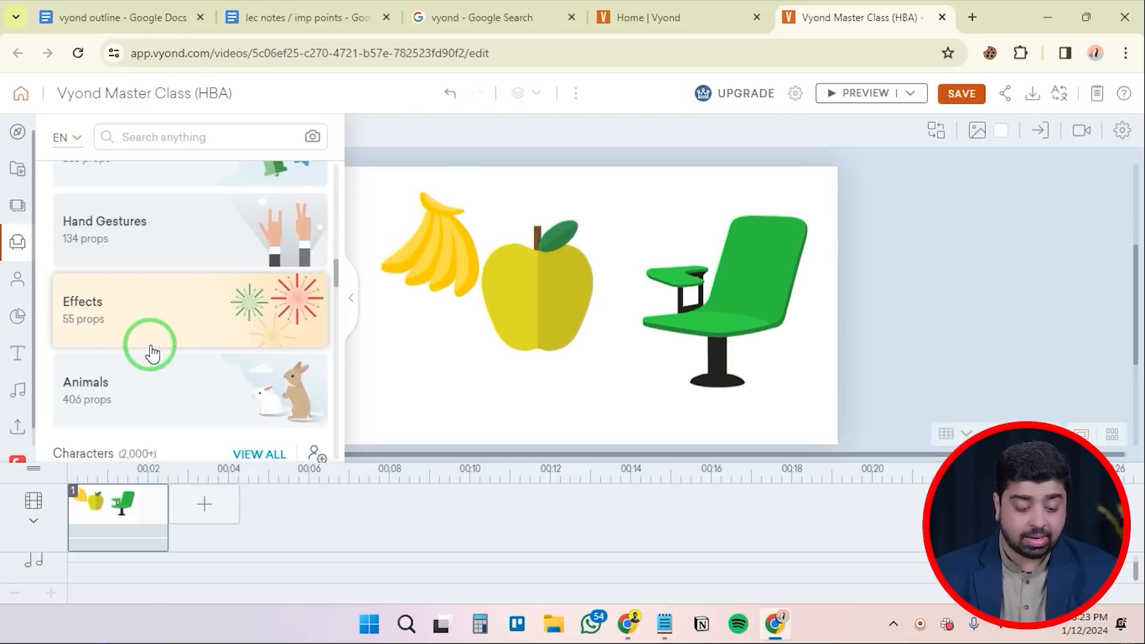
{"action": "scroll", "coordinate": [149, 328], "scroll_direction": "down", "scroll_amount": 1}
{"action": "left_click", "coordinate": [156, 315]}
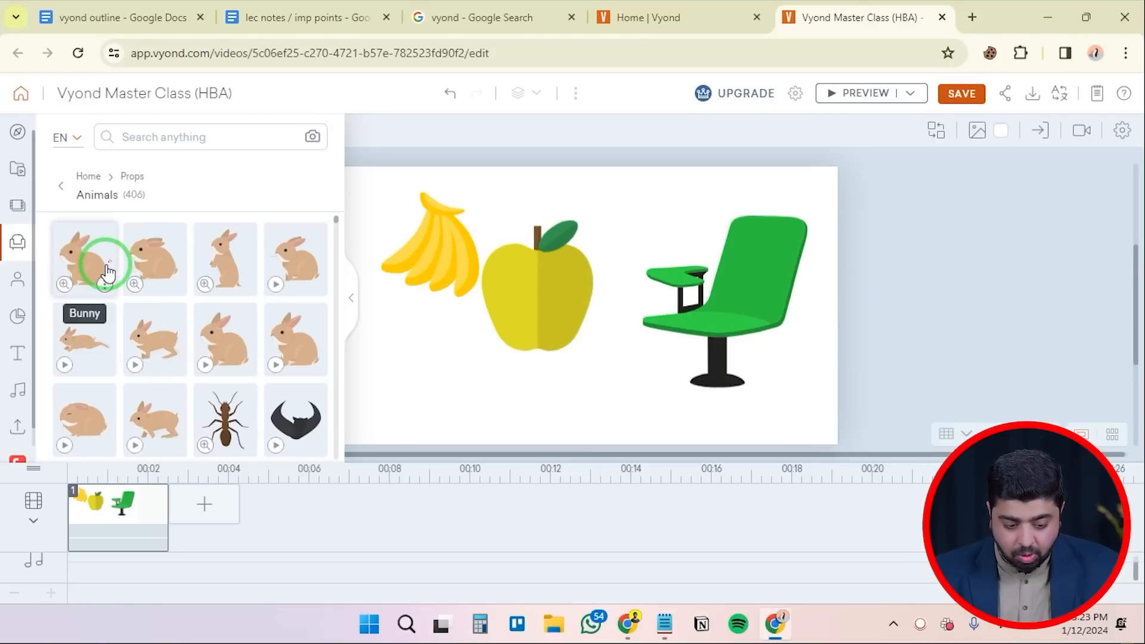
Preview the sitting bunny prop and close its preview without adding it
{"action": "left_click", "coordinate": [64, 285]}
{"action": "scroll", "coordinate": [153, 432], "scroll_direction": "up", "scroll_amount": 2}
{"action": "scroll", "coordinate": [158, 412], "scroll_direction": "down", "scroll_amount": 2}
{"action": "left_click", "coordinate": [314, 176]}
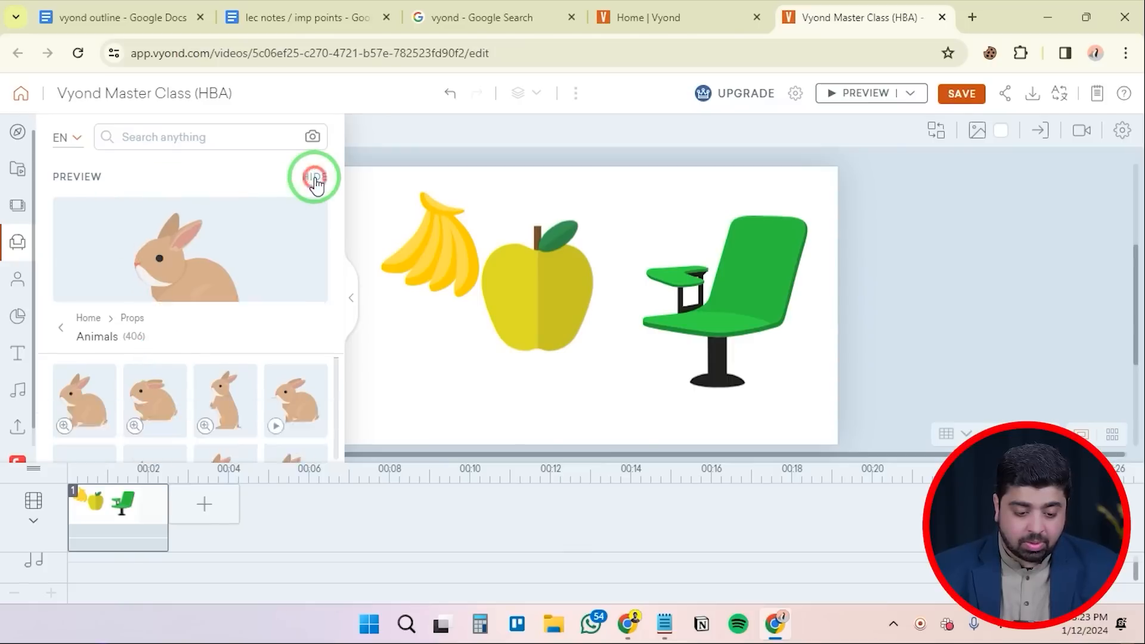
Add the animated running bunny in the scene's lower middle, about two and a half times its inserted size, and move the apple up above it
{"action": "left_click", "coordinate": [66, 361]}
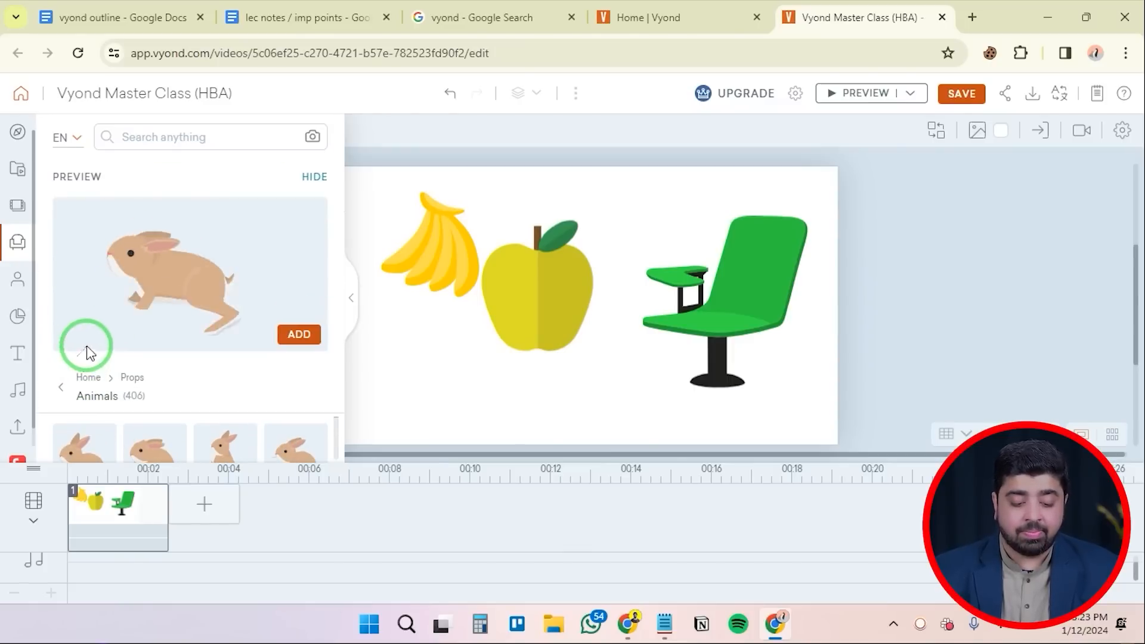
{"action": "left_click", "coordinate": [297, 333]}
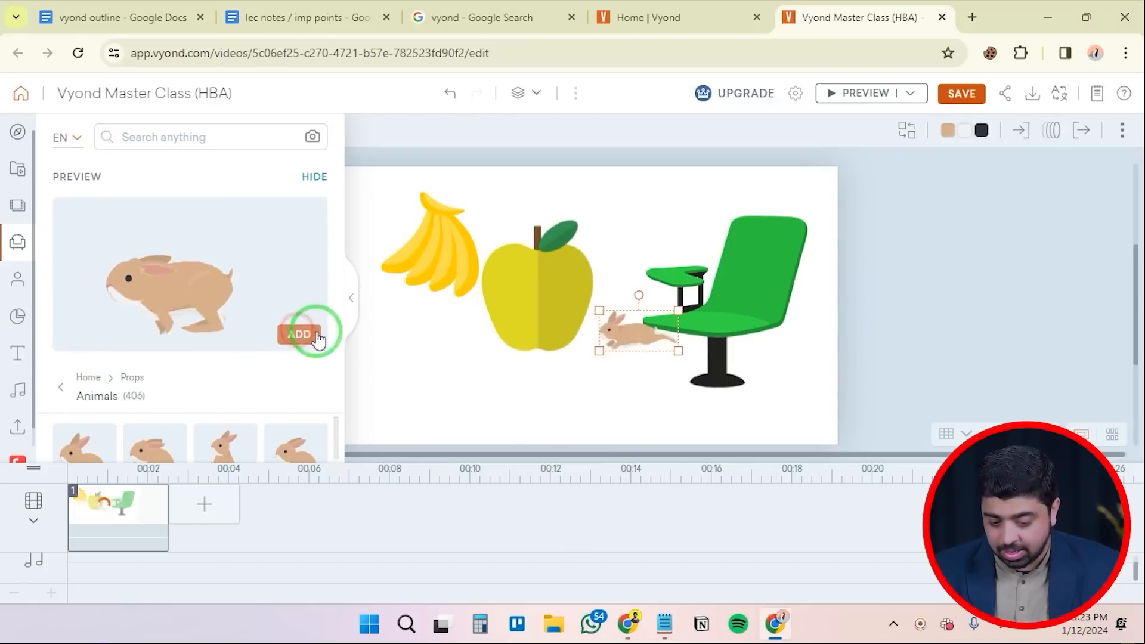
{"action": "left_click_drag", "start_coordinate": [636, 332], "coordinate": [652, 312]}
{"action": "left_click_drag", "start_coordinate": [563, 273], "coordinate": [605, 220]}
{"action": "left_click", "coordinate": [384, 363]}
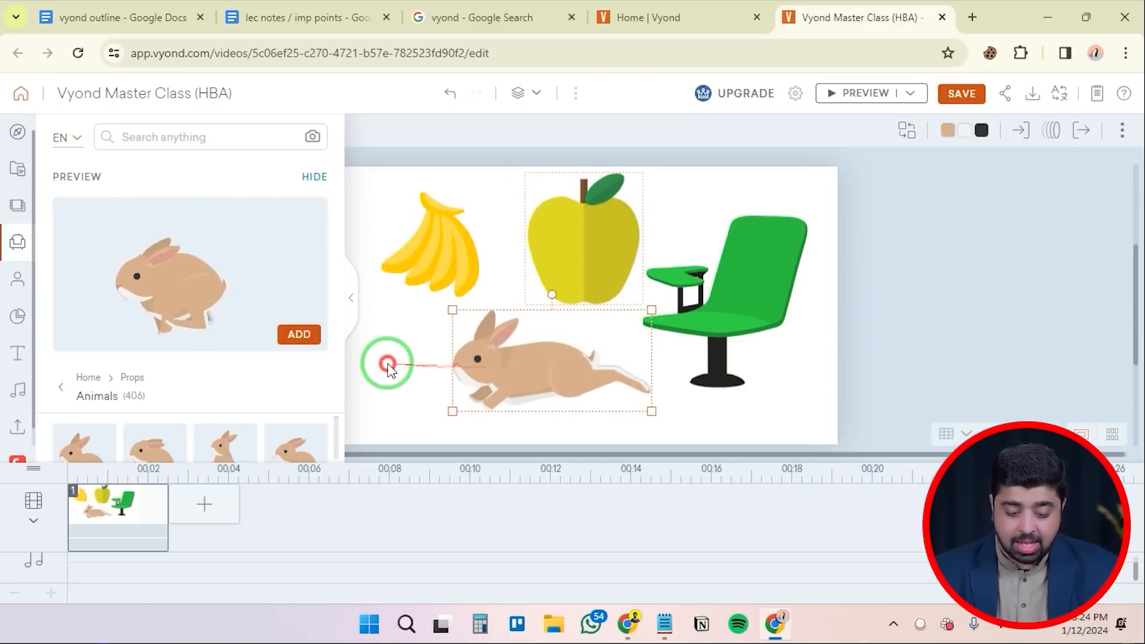
{"action": "left_click", "coordinate": [350, 298]}
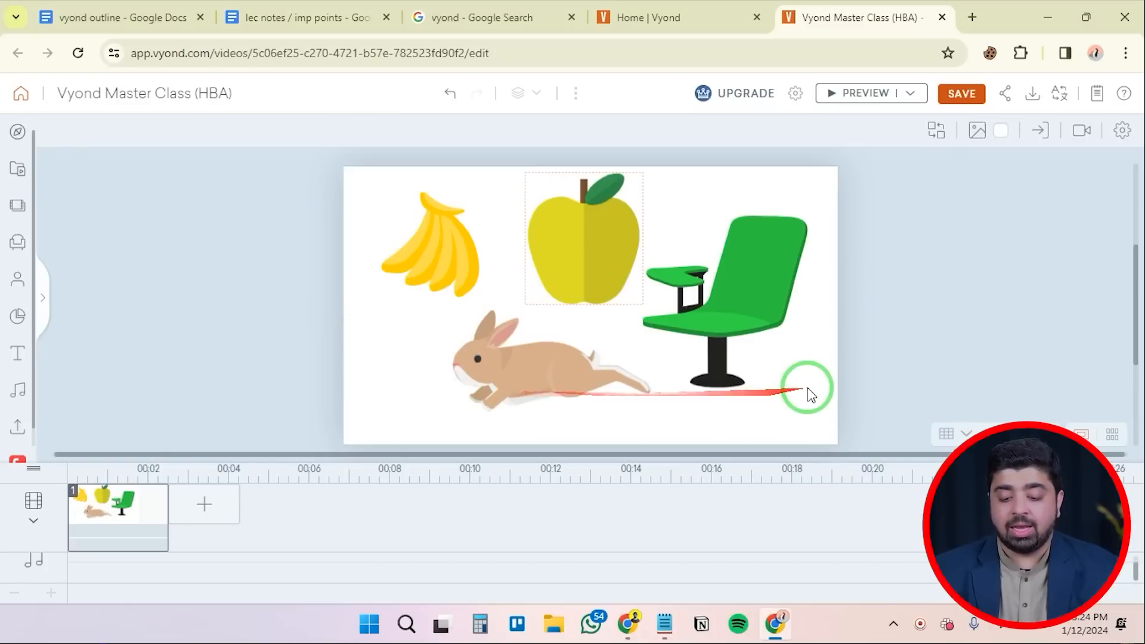
Preview the scene to watch the bunny's running animation, replay it, and exit the preview
{"action": "left_click", "coordinate": [842, 95]}
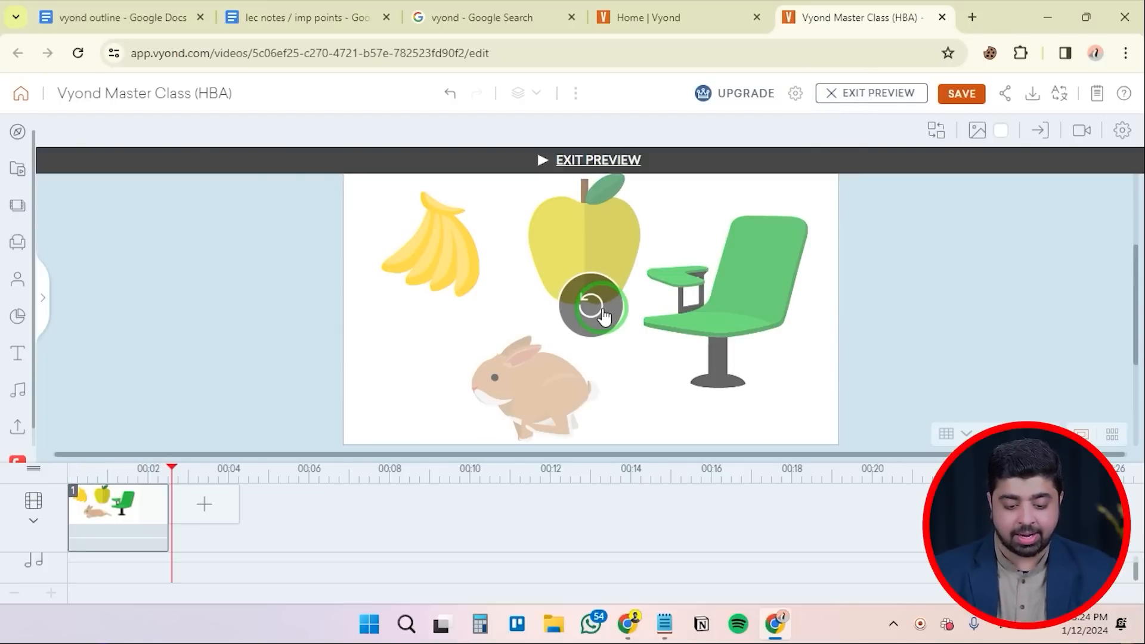
{"action": "left_click", "coordinate": [603, 317]}
{"action": "left_click", "coordinate": [620, 159]}
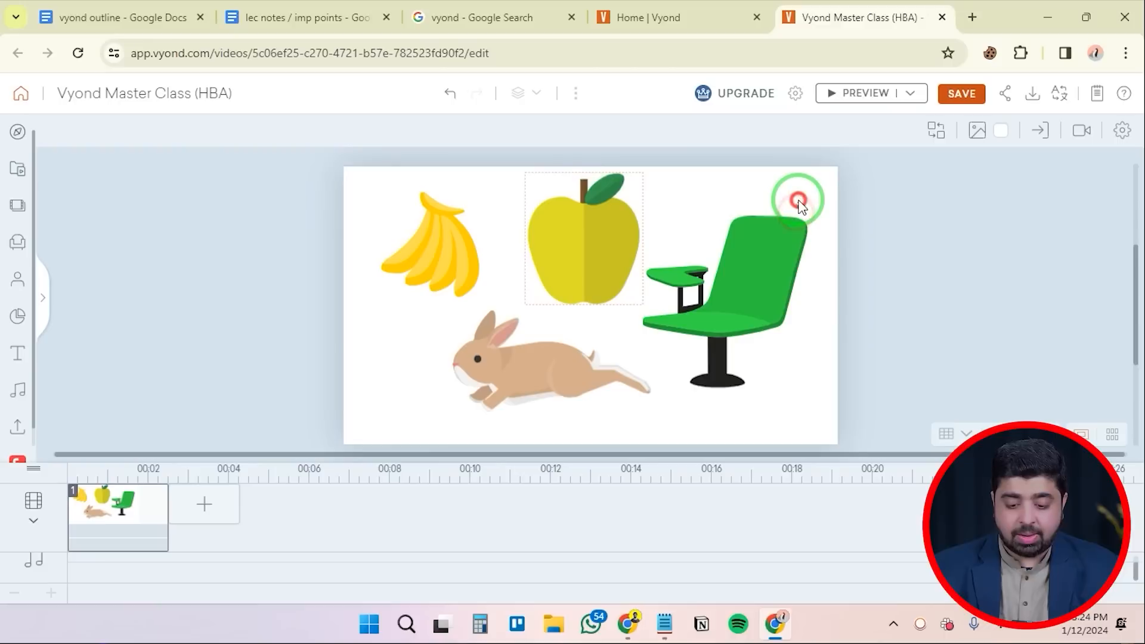
Clear all the props from the scene at once
{"action": "left_click", "coordinate": [787, 292]}
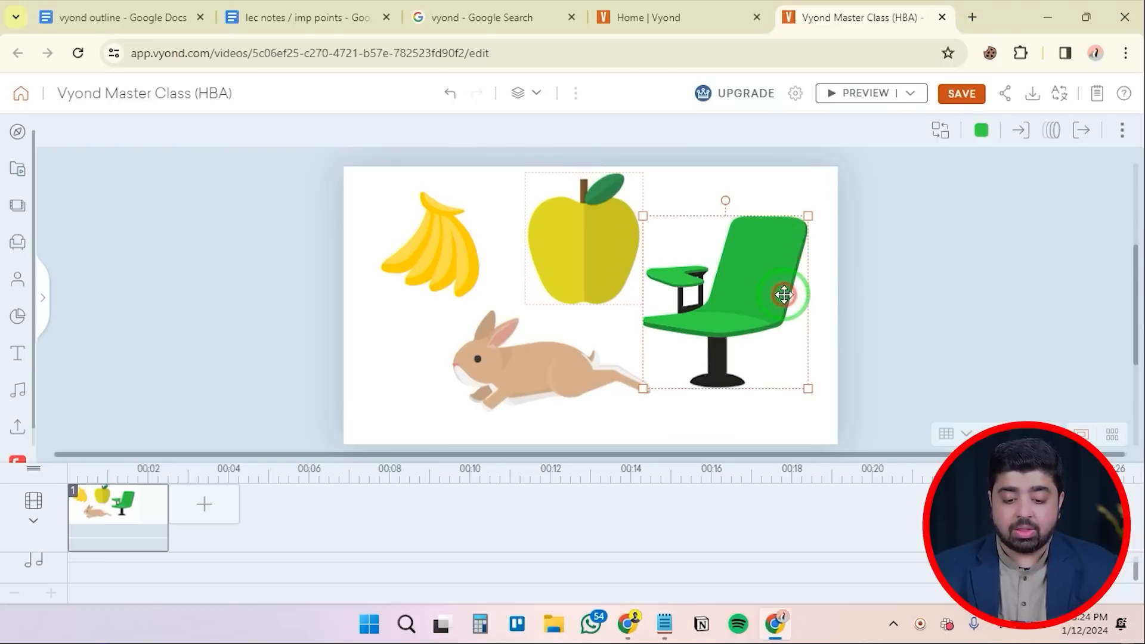
{"action": "left_click", "coordinate": [573, 93]}
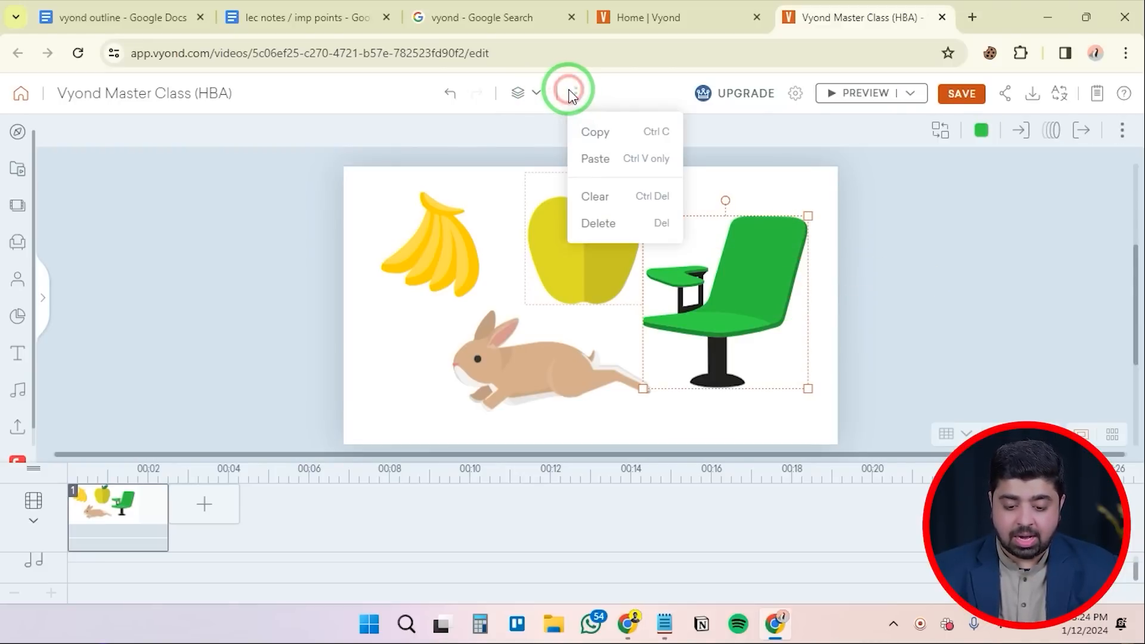
{"action": "left_click", "coordinate": [632, 196]}
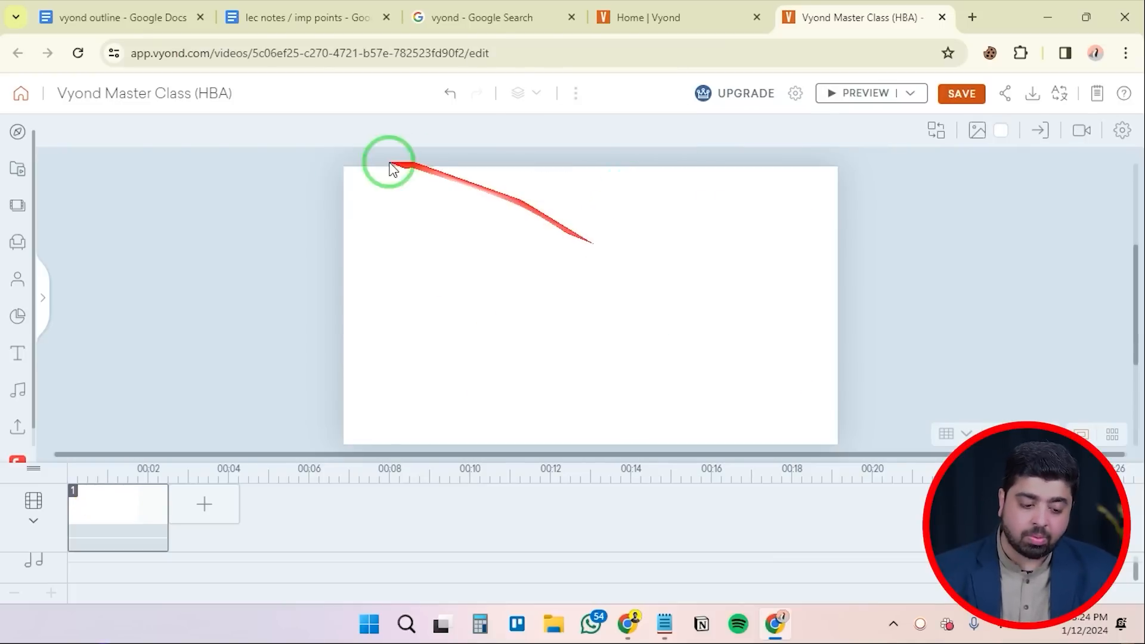
Look through the library's prop and character categories, and bring up the Charts section
{"action": "left_click", "coordinate": [19, 243]}
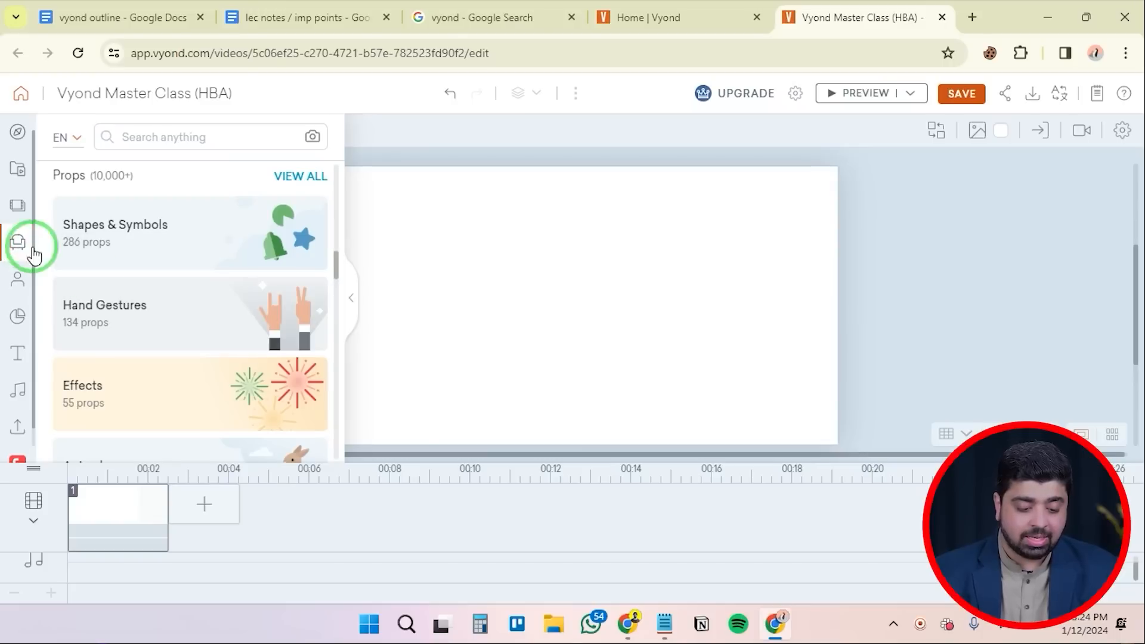
{"action": "left_click", "coordinate": [17, 279]}
{"action": "scroll", "coordinate": [119, 293], "scroll_direction": "down", "scroll_amount": 3}
{"action": "scroll", "coordinate": [155, 312], "scroll_direction": "up", "scroll_amount": 3}
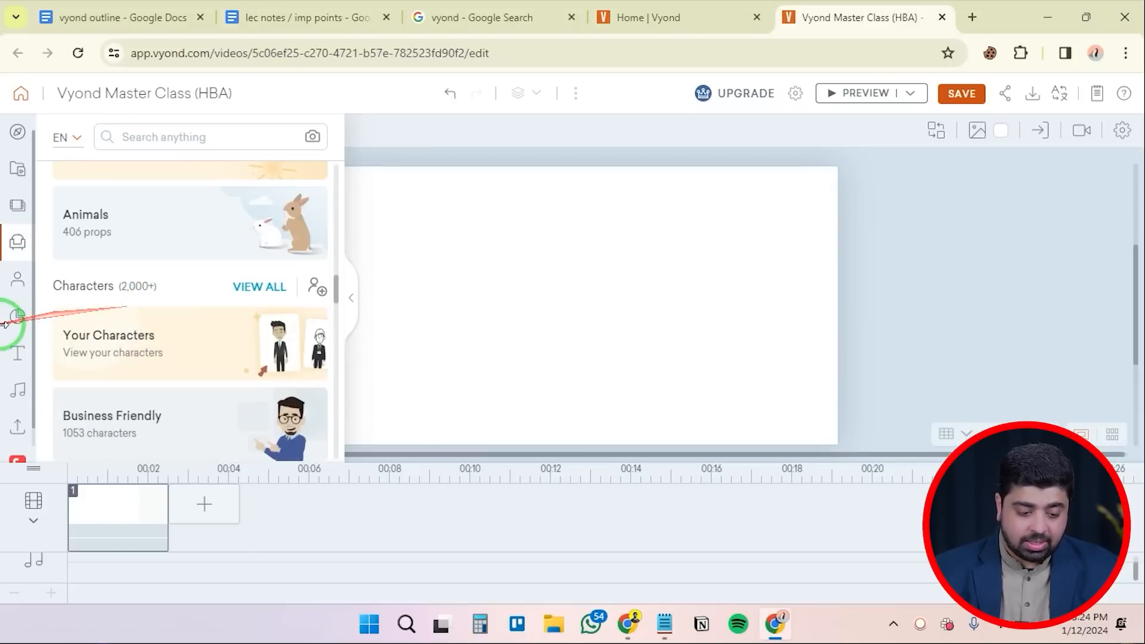
{"action": "left_click", "coordinate": [17, 317]}
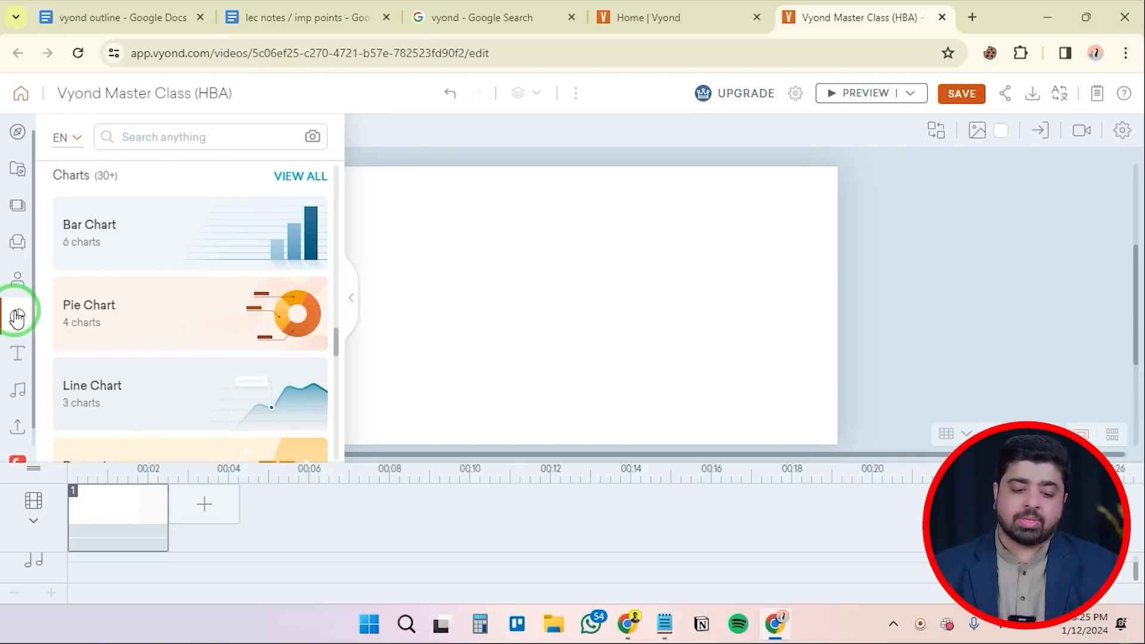
Save the video and look over the available chart categories in the library
{"action": "key", "text": "ctrl+s"}
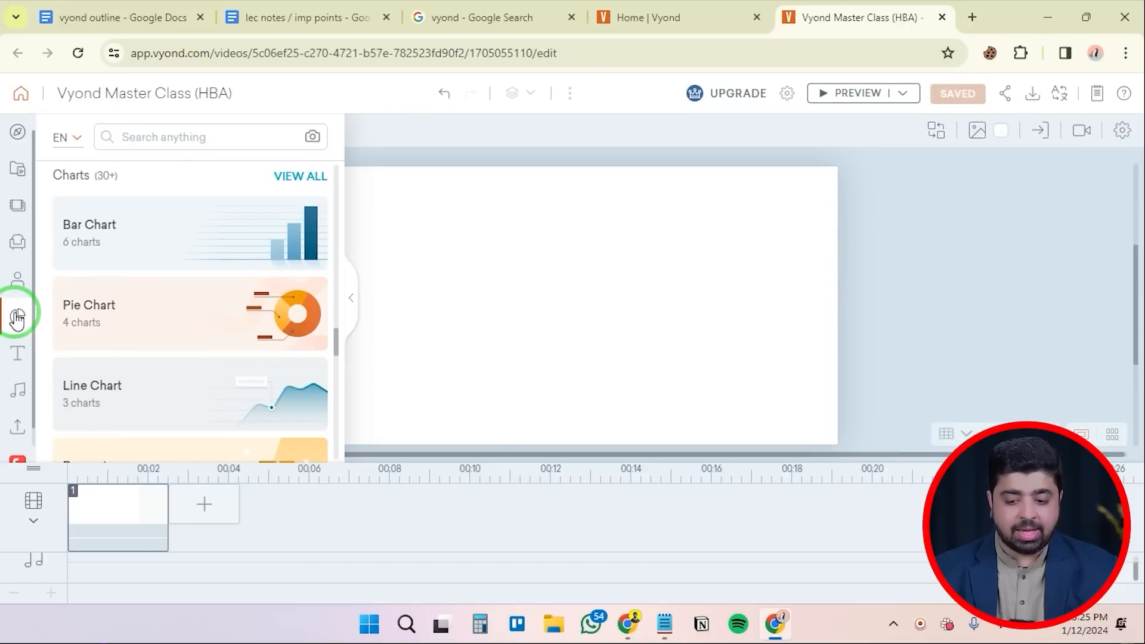
{"action": "scroll", "coordinate": [148, 237], "scroll_direction": "up", "scroll_amount": 1}
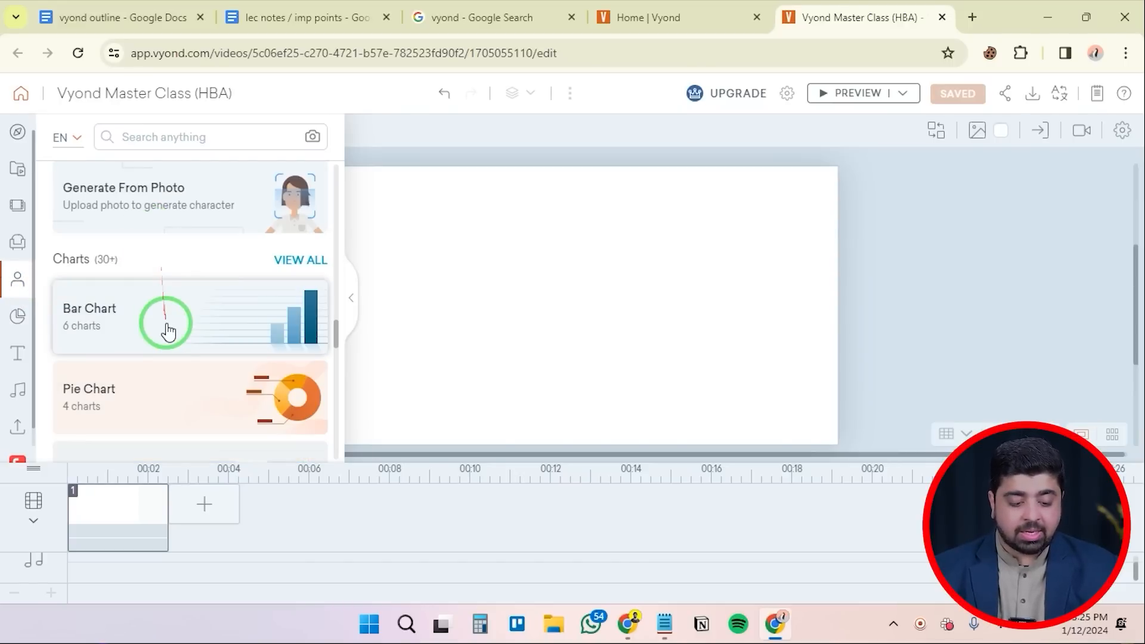
{"action": "scroll", "coordinate": [168, 331], "scroll_direction": "down", "scroll_amount": 3}
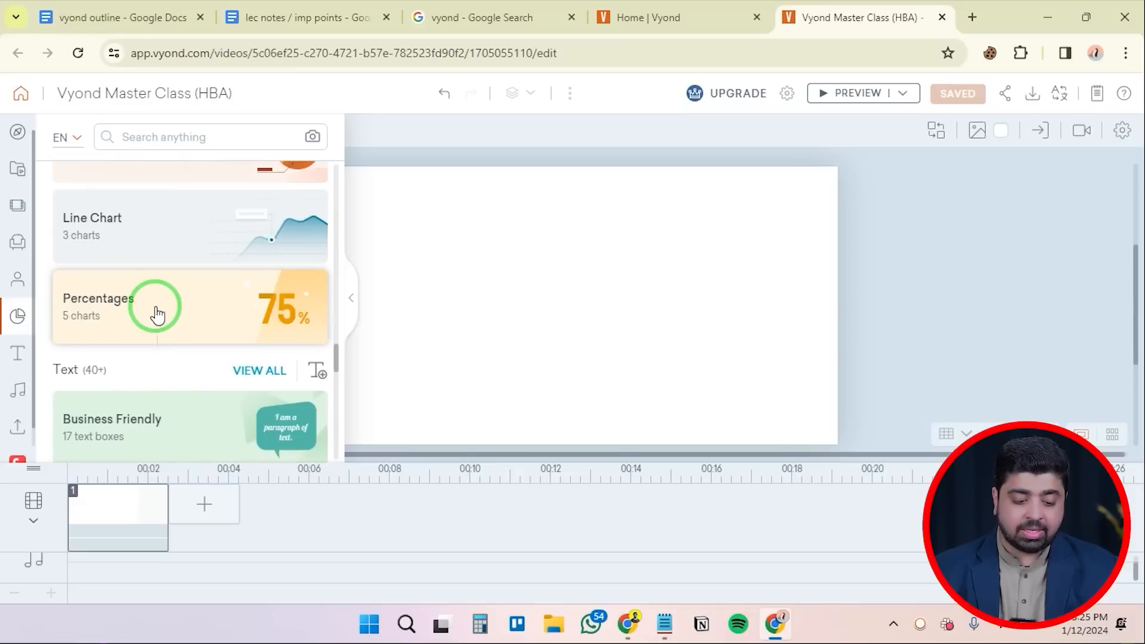
Add the vertical bar chart with three bars from the Bar Chart category and move it up to fit inside the scene
{"action": "scroll", "coordinate": [157, 313], "scroll_direction": "up", "scroll_amount": 3}
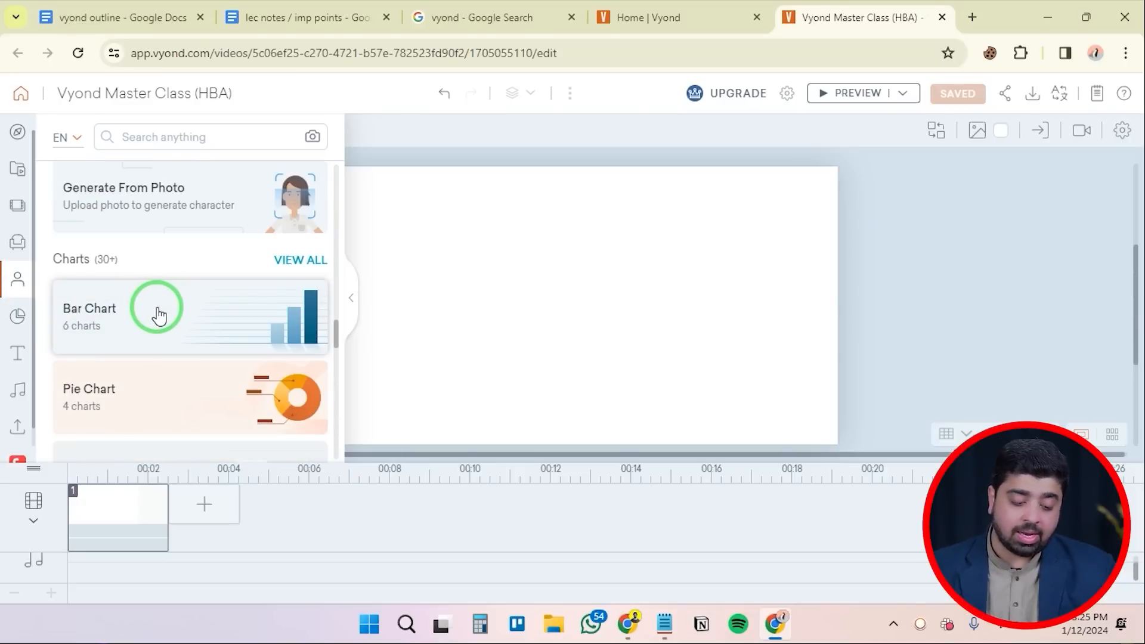
{"action": "left_click", "coordinate": [157, 311]}
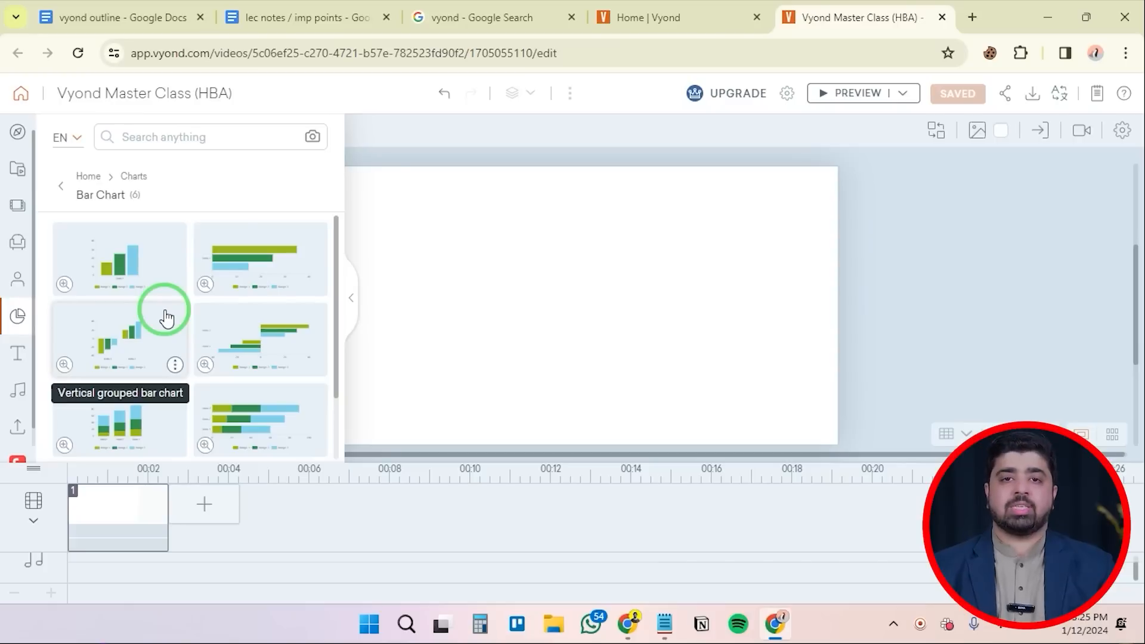
{"action": "scroll", "coordinate": [174, 307], "scroll_direction": "down", "scroll_amount": 1}
{"action": "scroll", "coordinate": [179, 357], "scroll_direction": "up", "scroll_amount": 1}
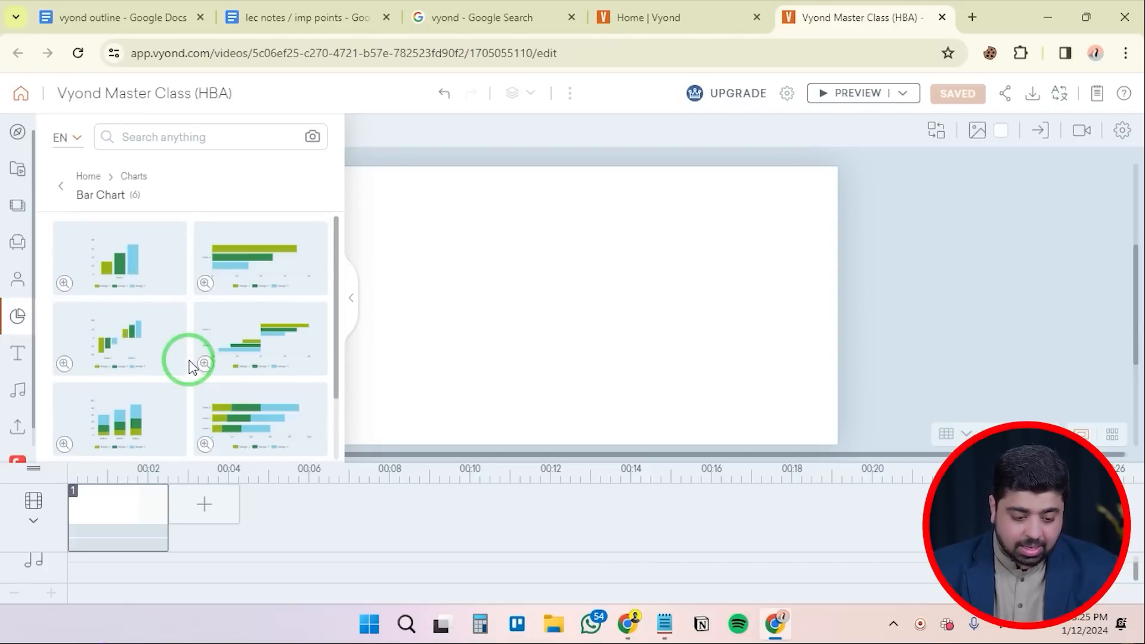
{"action": "left_click", "coordinate": [134, 275]}
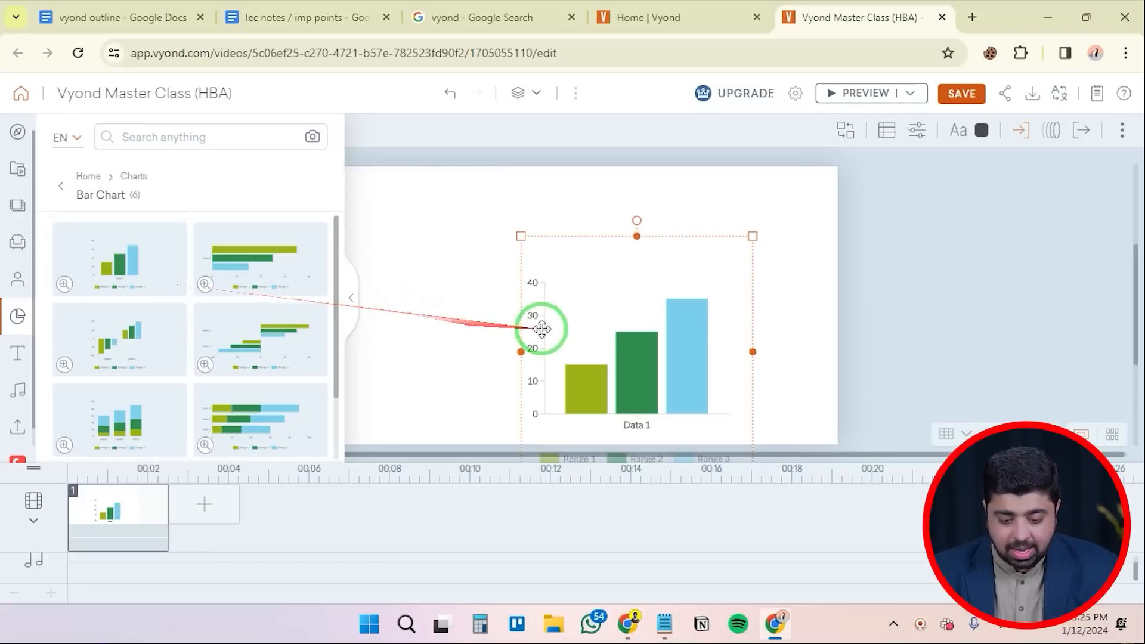
{"action": "left_click_drag", "start_coordinate": [575, 321], "coordinate": [539, 263]}
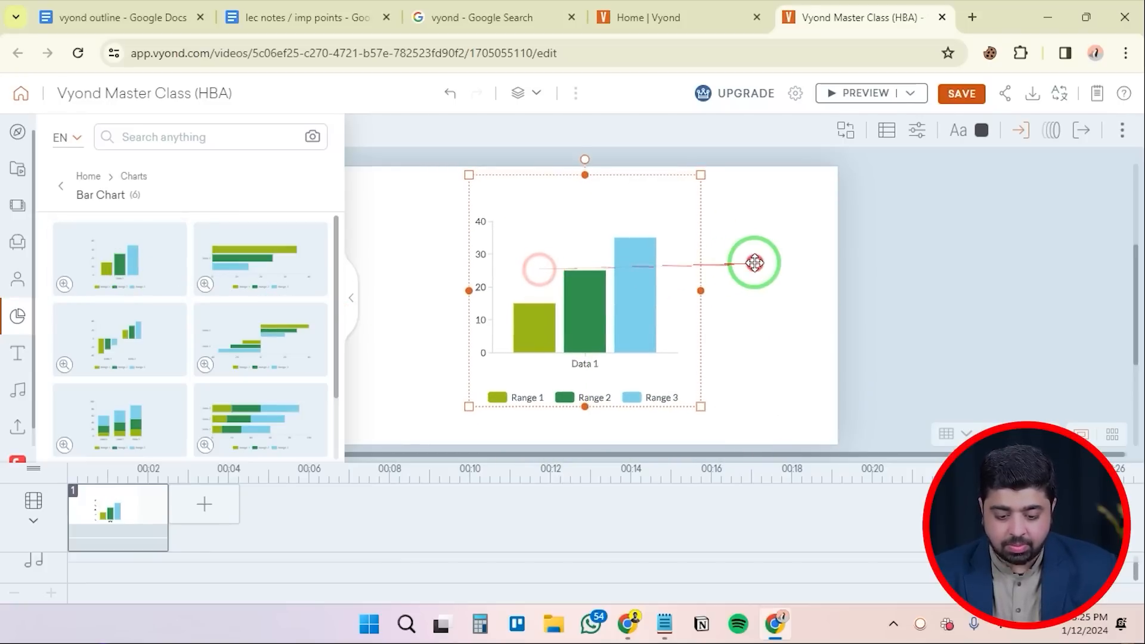
{"action": "left_click", "coordinate": [756, 263]}
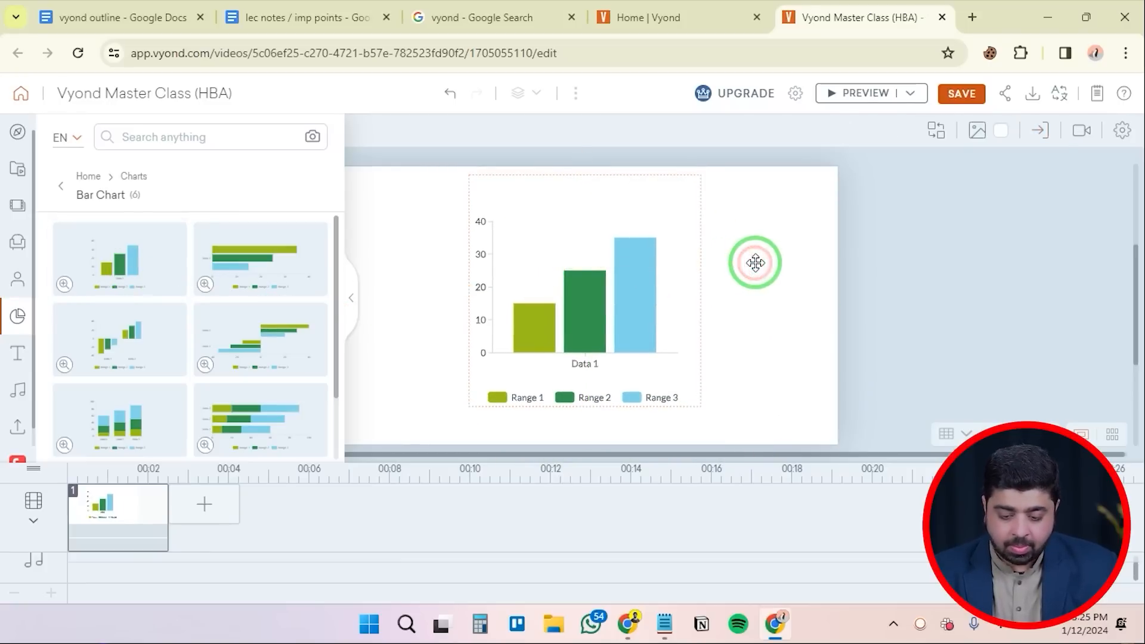
{"action": "left_click", "coordinate": [352, 295]}
In the bar chart's data, rename the row Population and the three ranges 2019, 2021 and 2023
{"action": "left_click", "coordinate": [605, 277]}
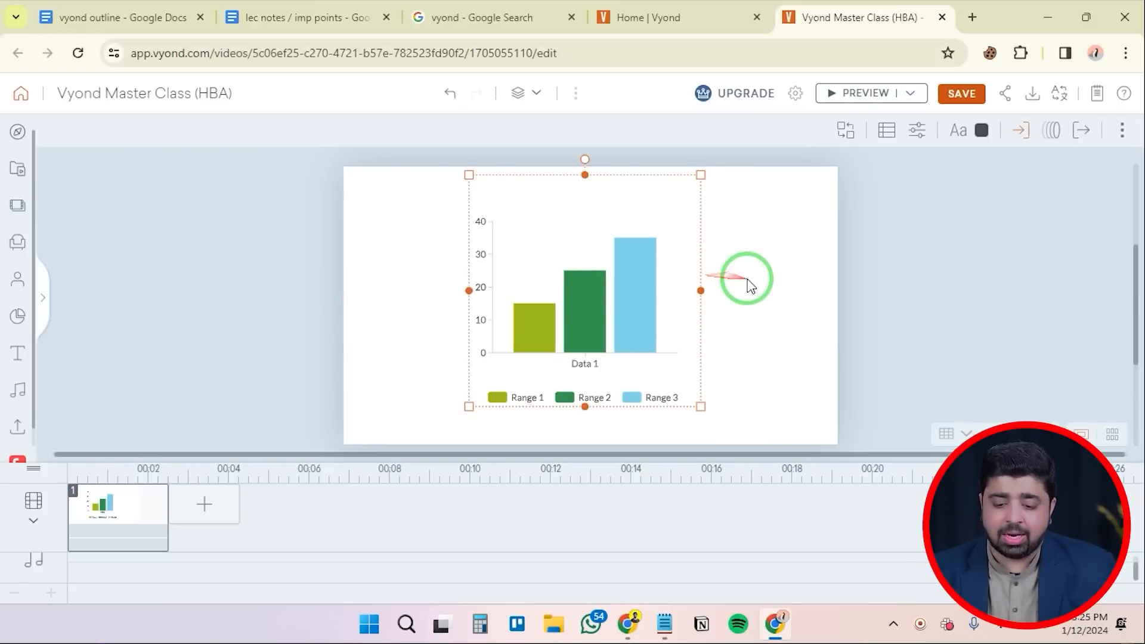
{"action": "left_click", "coordinate": [887, 137]}
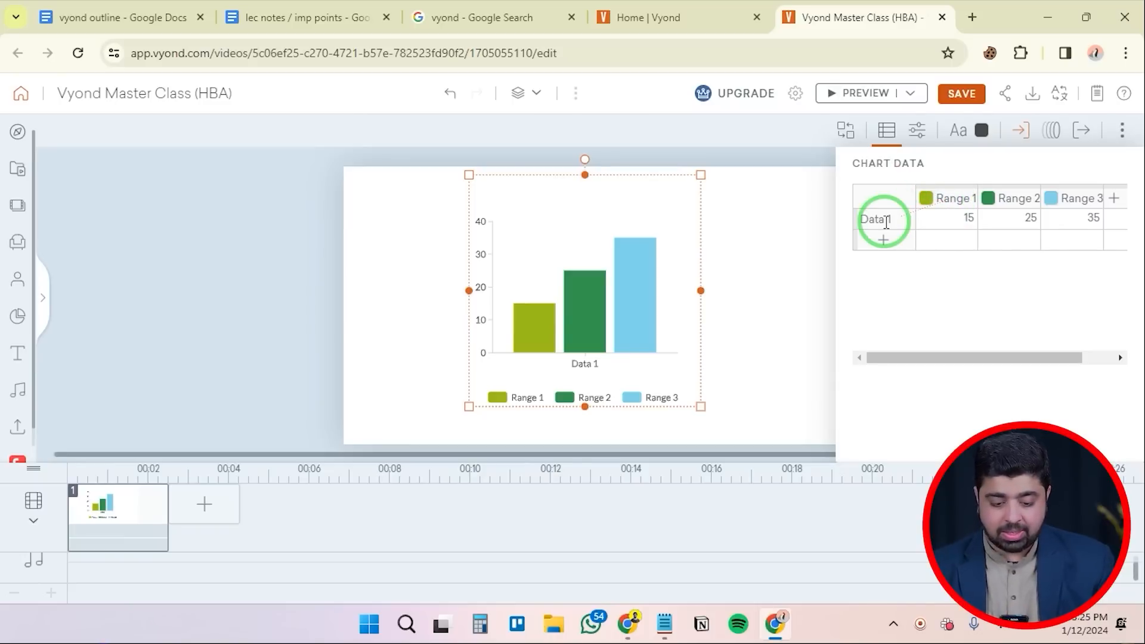
{"action": "left_click_drag", "start_coordinate": [895, 224], "coordinate": [860, 219]}
{"action": "type", "text": "Population"}
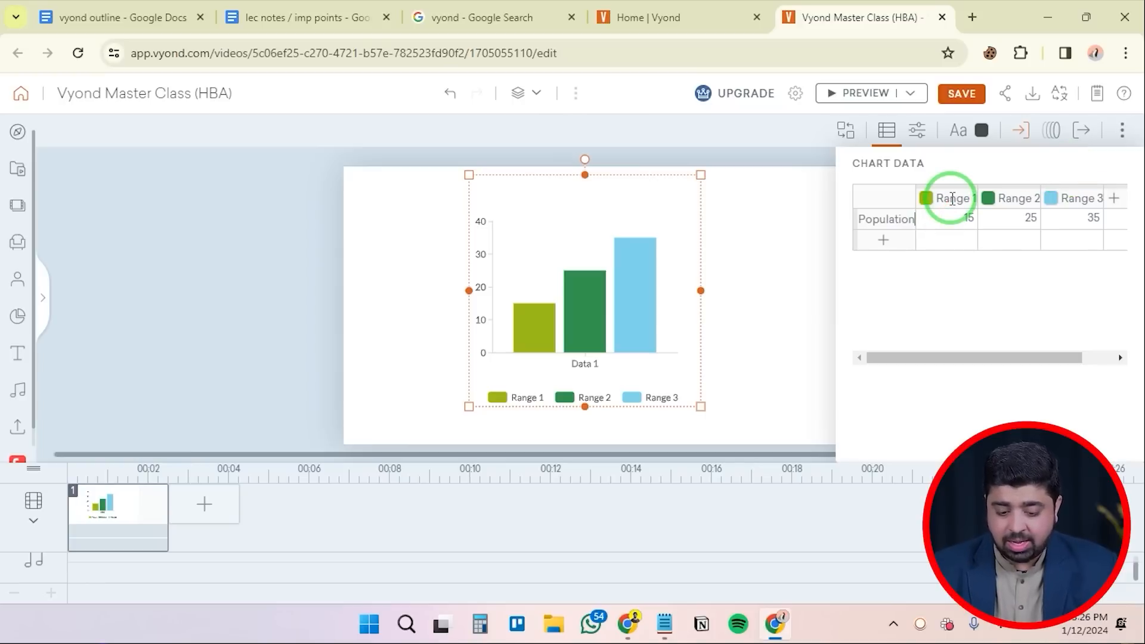
{"action": "double_click", "coordinate": [952, 198]}
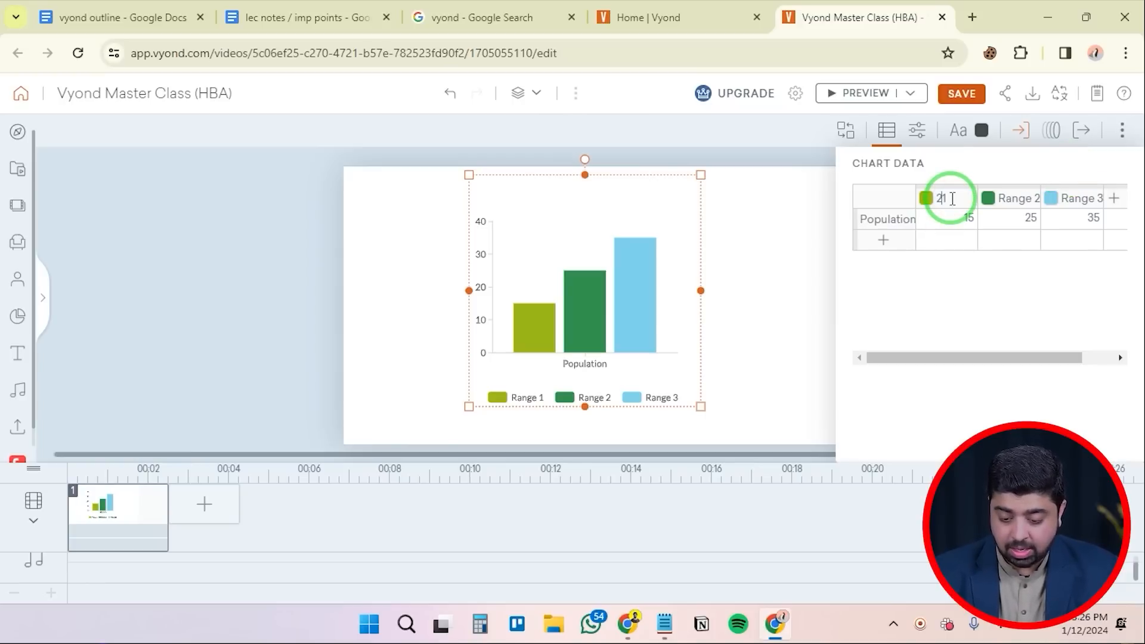
{"action": "type", "text": "2019"}
{"action": "double_click", "coordinate": [1019, 200]}
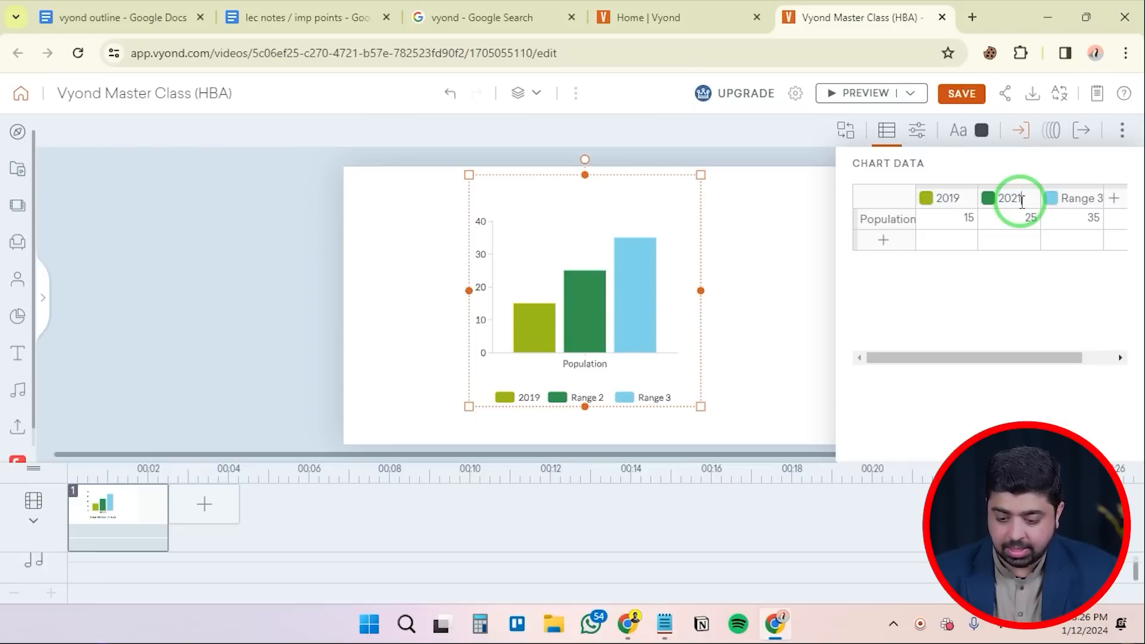
{"action": "double_click", "coordinate": [1079, 197]}
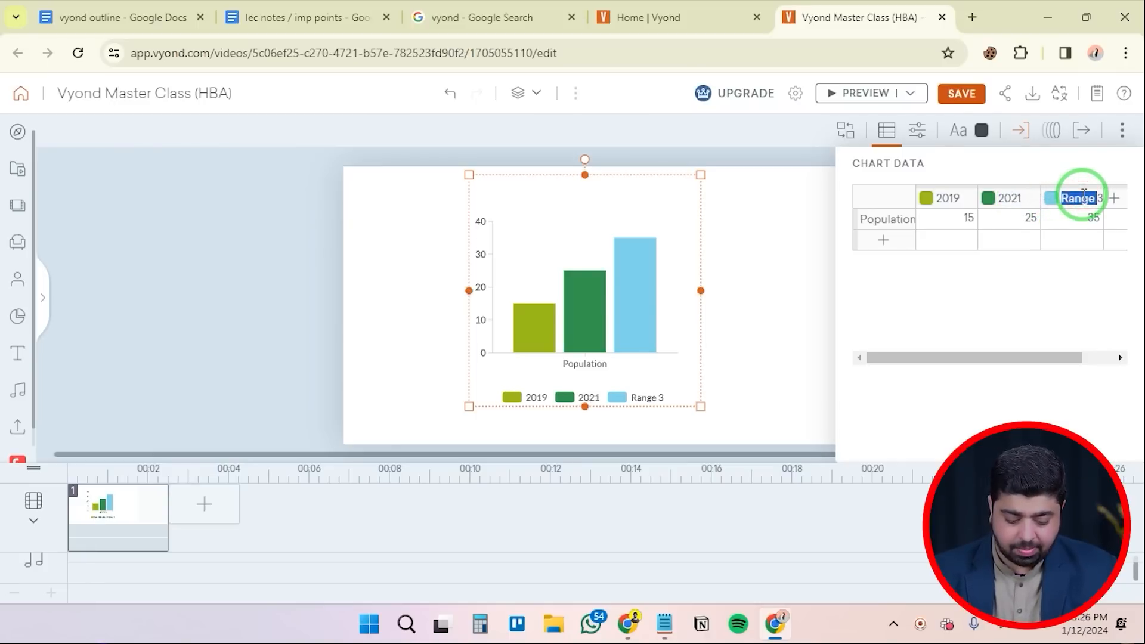
{"action": "type", "text": "20233"}
Set the chart's population values to 50 for 2019, 75 for 2021 and 100 for 2023
{"action": "left_click", "coordinate": [949, 220]}
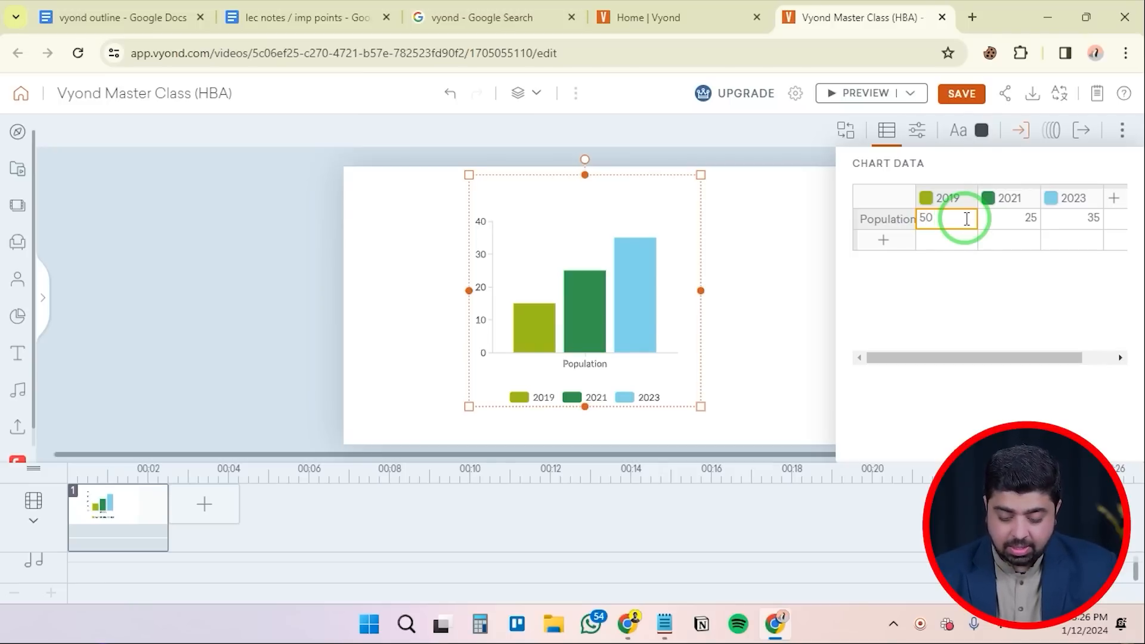
{"action": "left_click", "coordinate": [1028, 219]}
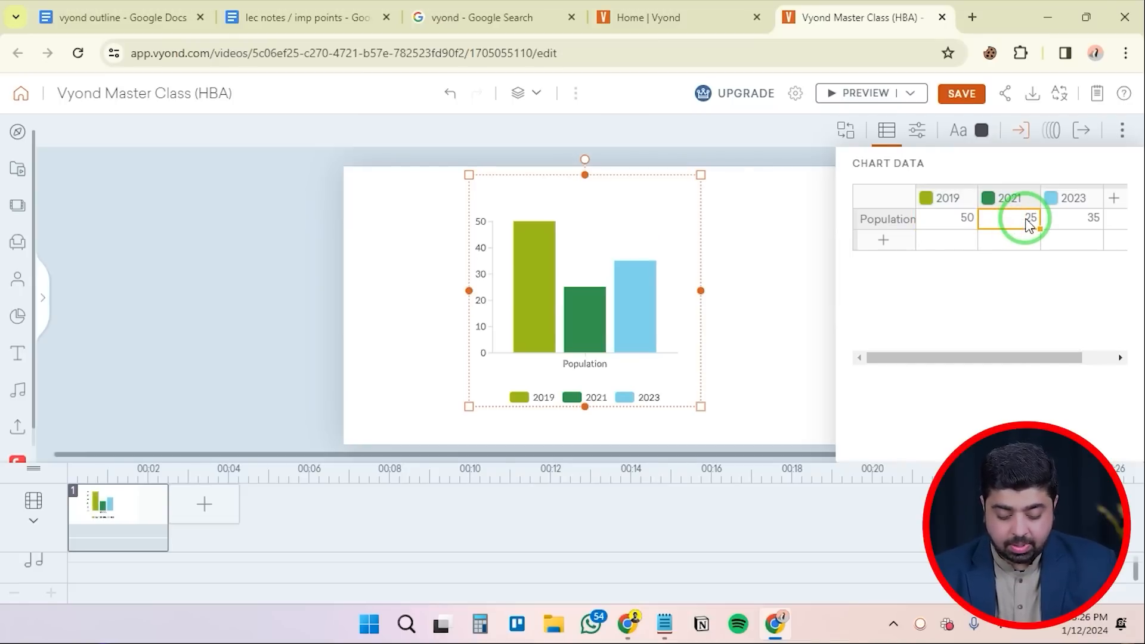
{"action": "left_click", "coordinate": [1049, 221]}
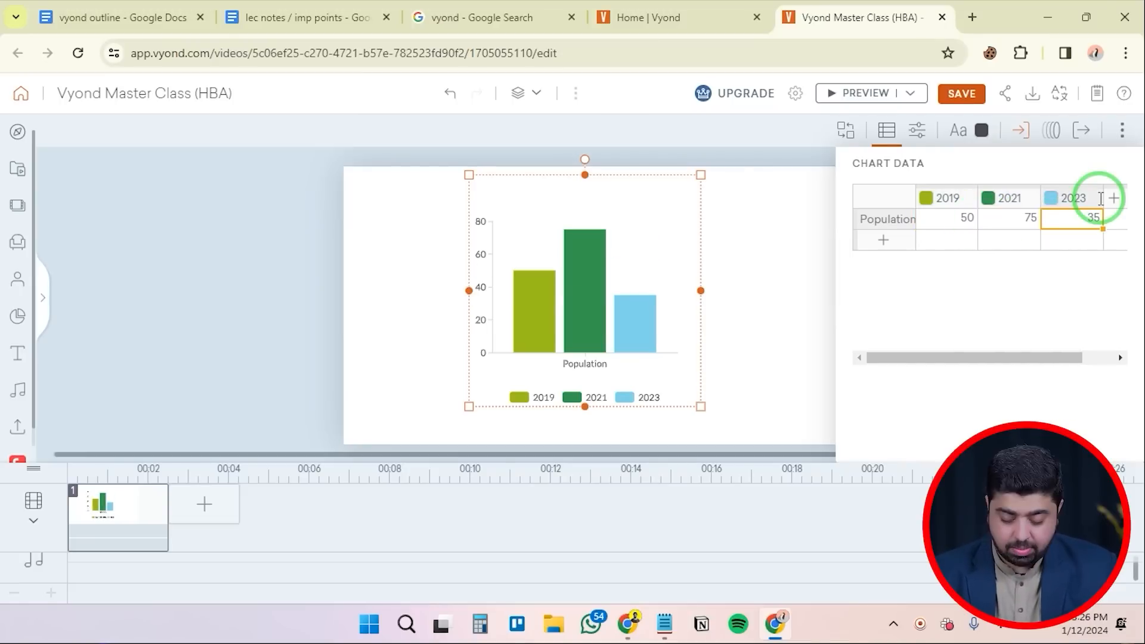
{"action": "type", "text": "100"}
{"action": "left_click", "coordinate": [1070, 241]}
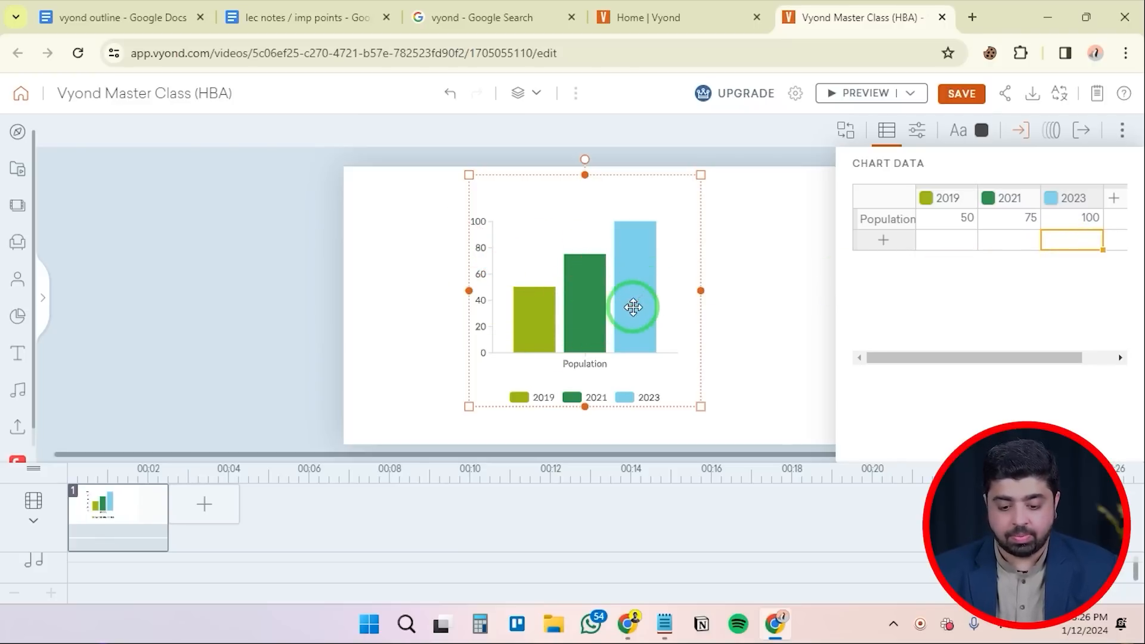
Deselect the chart, preview the scene to watch its entrance animation, and exit the preview
{"action": "left_click", "coordinate": [421, 297]}
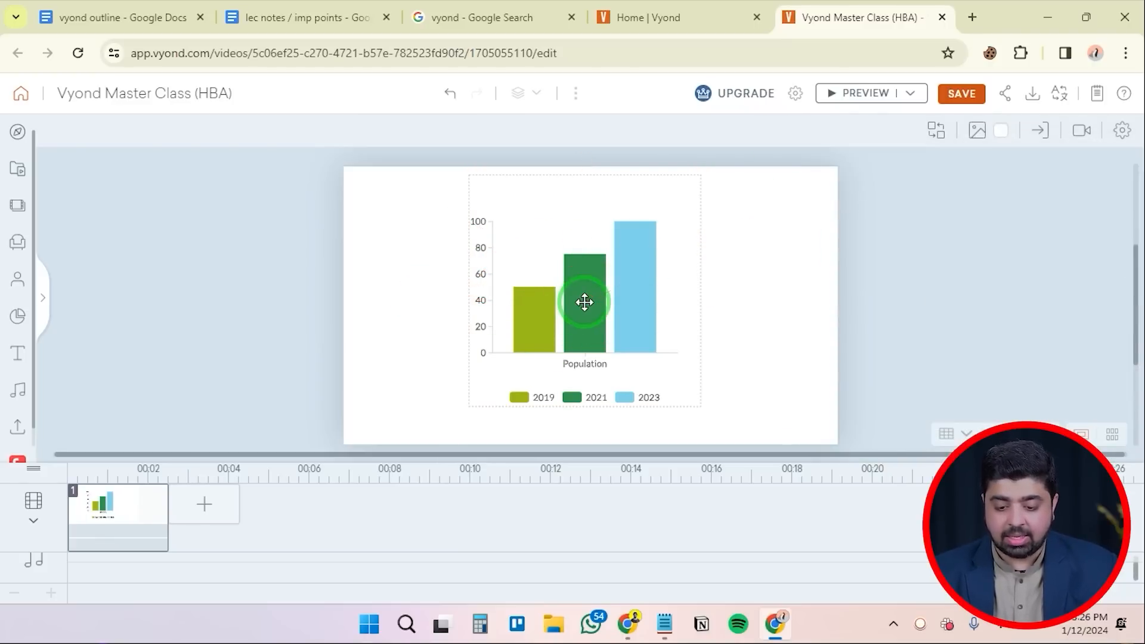
{"action": "left_click", "coordinate": [859, 95]}
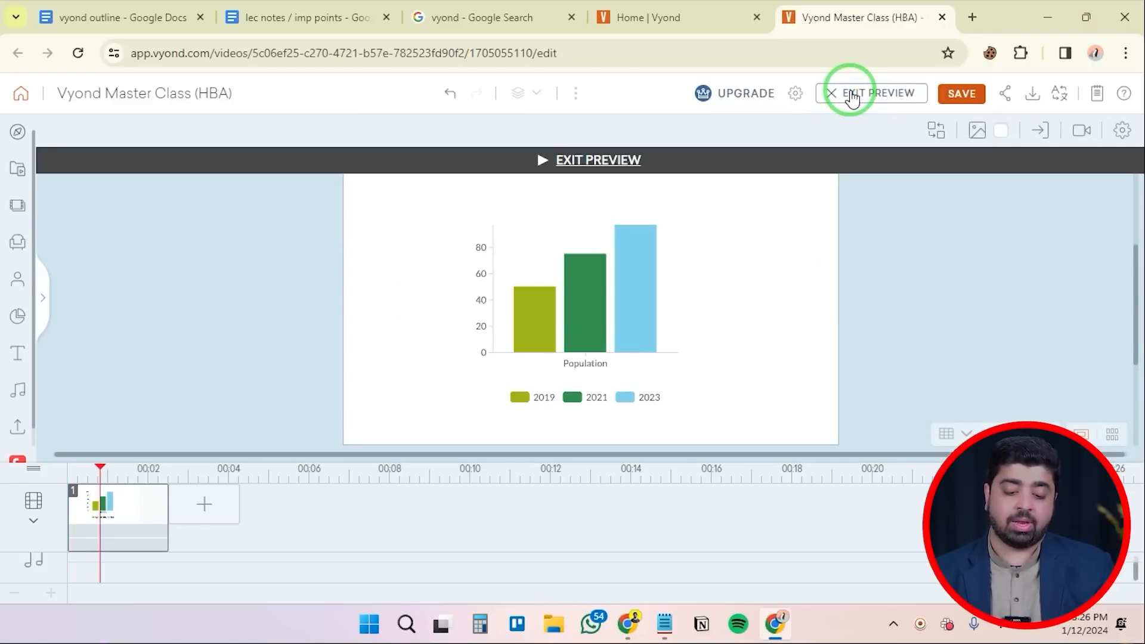
{"action": "left_click", "coordinate": [851, 94]}
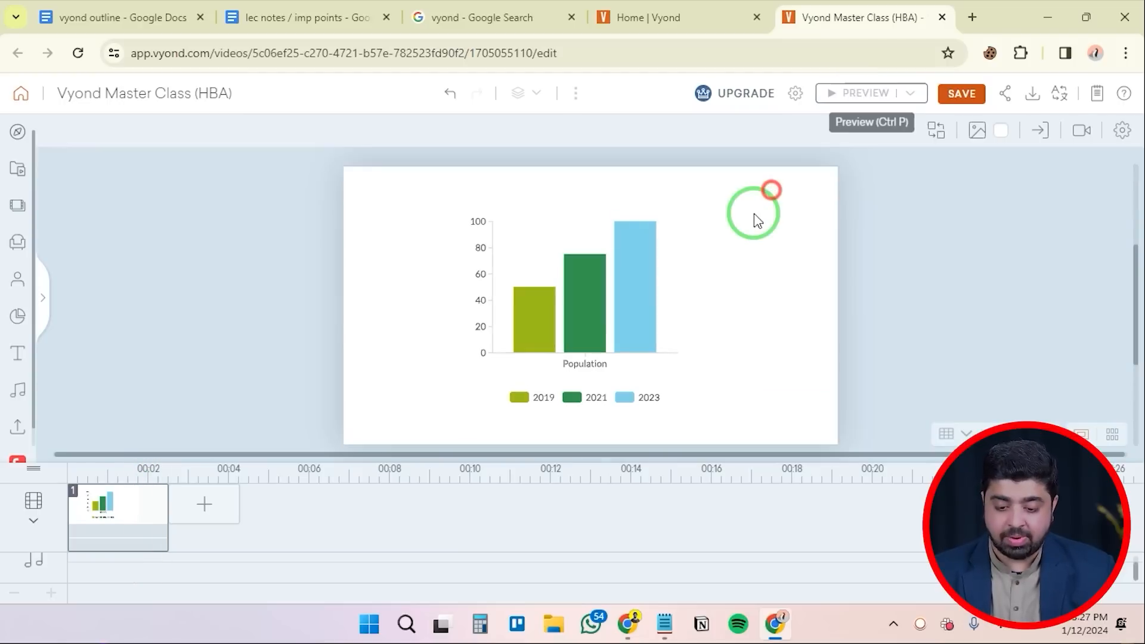
Change the bar chart's enter effect to Bright Squares and preview the scene to check it
{"action": "left_click", "coordinate": [665, 236]}
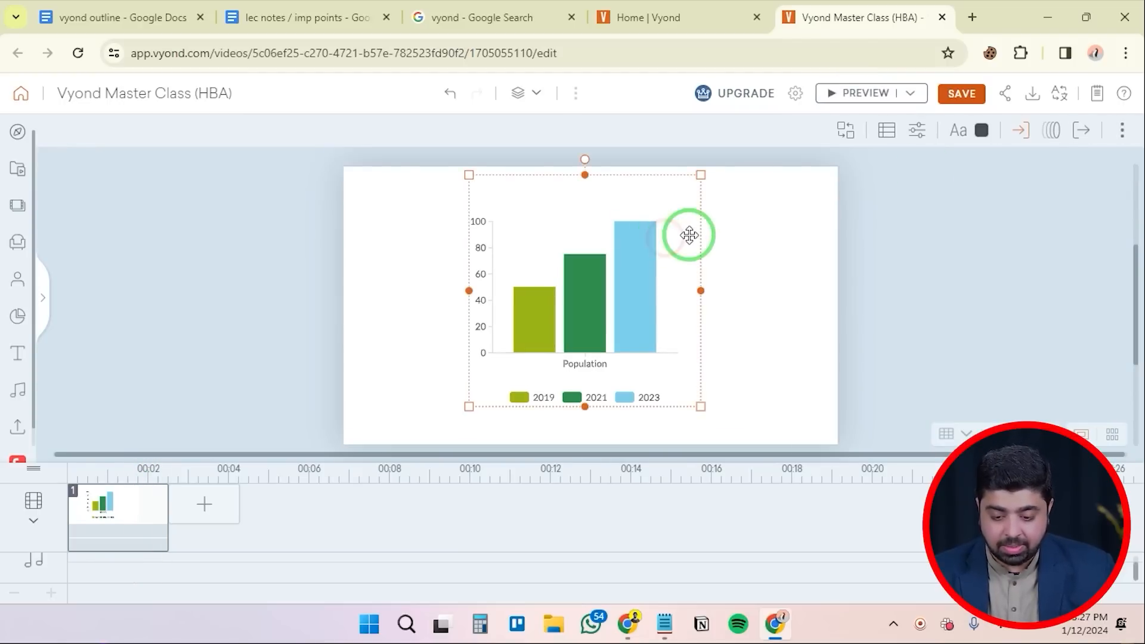
{"action": "left_click", "coordinate": [1019, 130]}
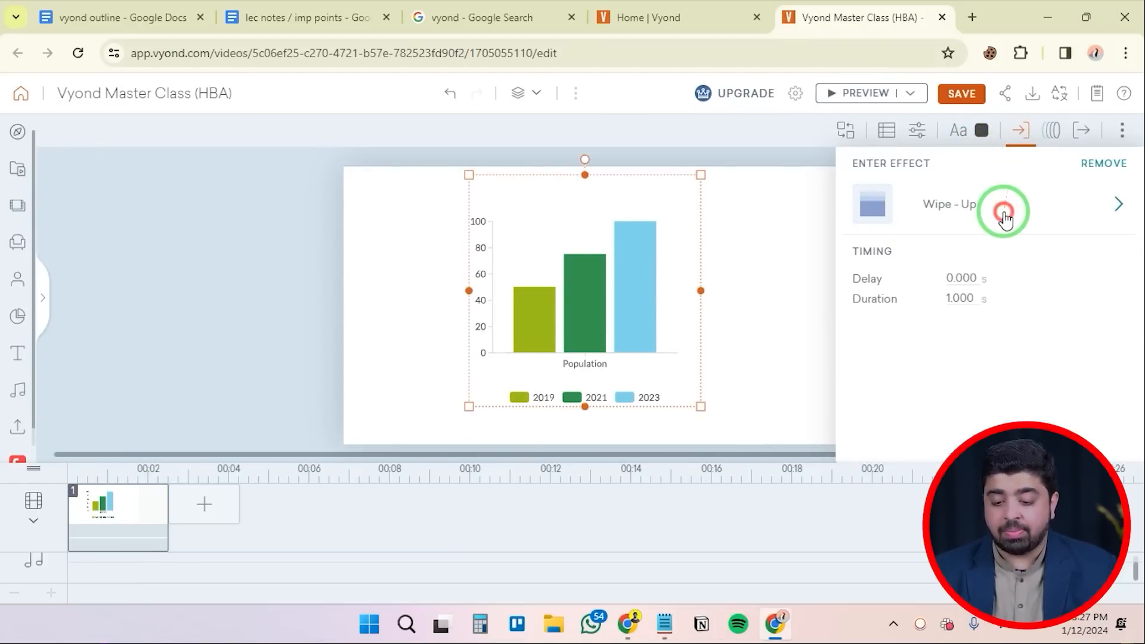
{"action": "left_click", "coordinate": [1002, 212]}
{"action": "scroll", "coordinate": [934, 321], "scroll_direction": "down", "scroll_amount": 5}
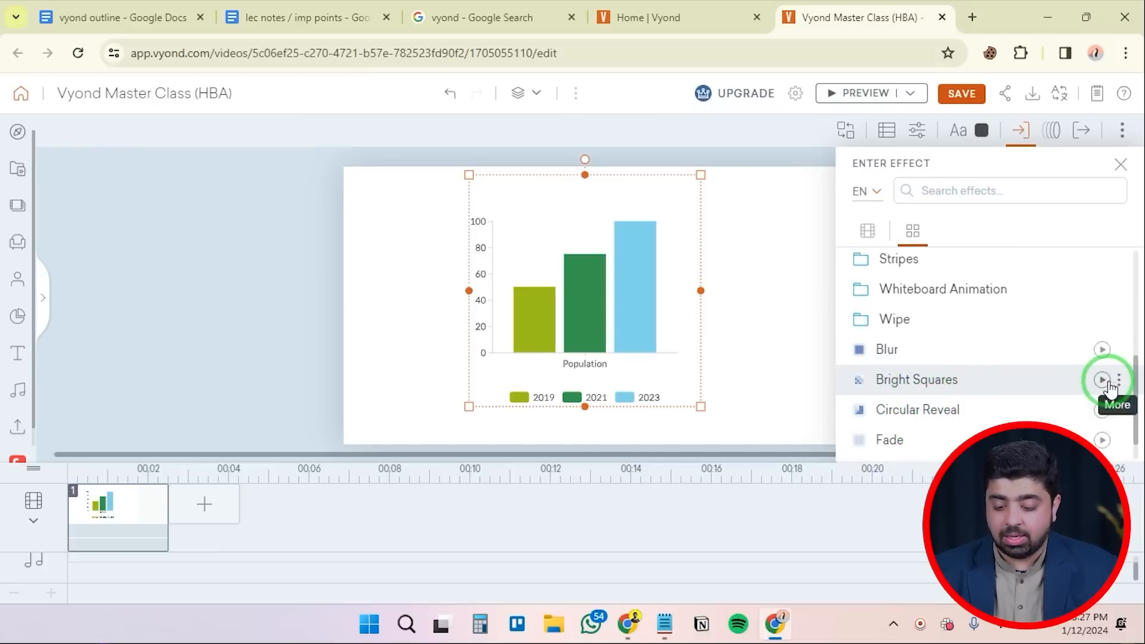
{"action": "left_click", "coordinate": [1102, 382]}
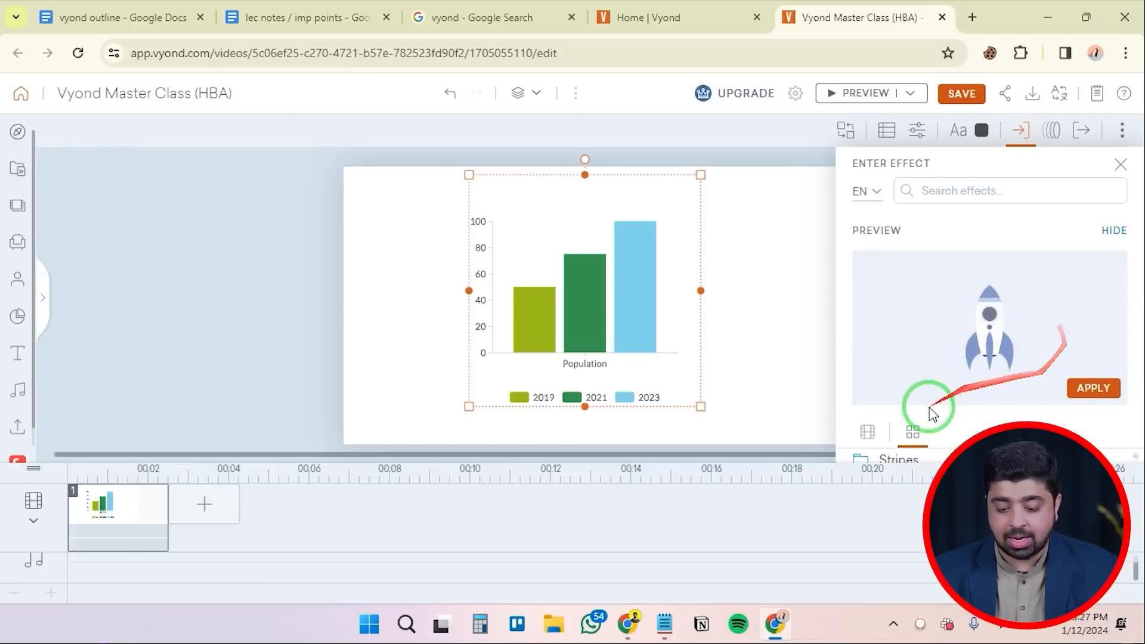
{"action": "left_click", "coordinate": [1093, 388]}
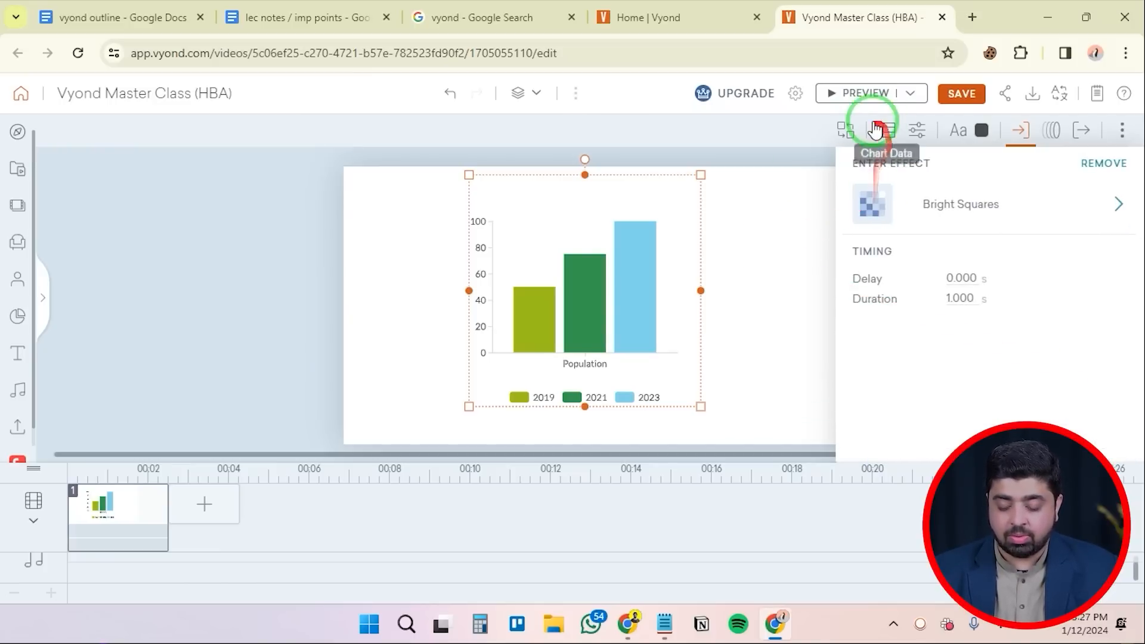
{"action": "left_click", "coordinate": [832, 94]}
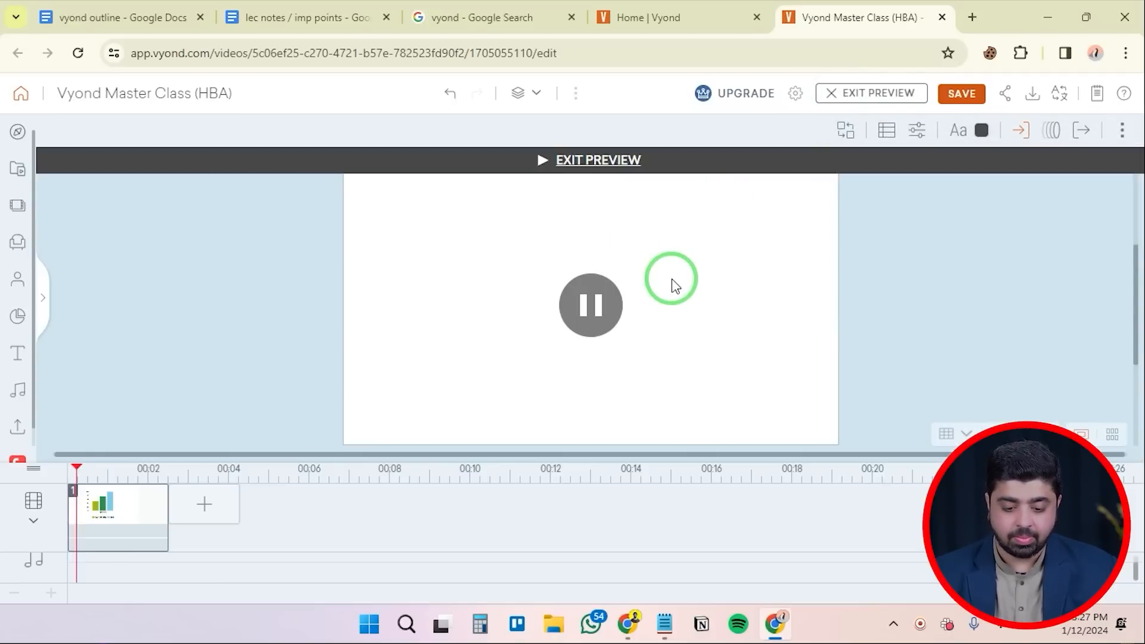
{"action": "left_click", "coordinate": [588, 159]}
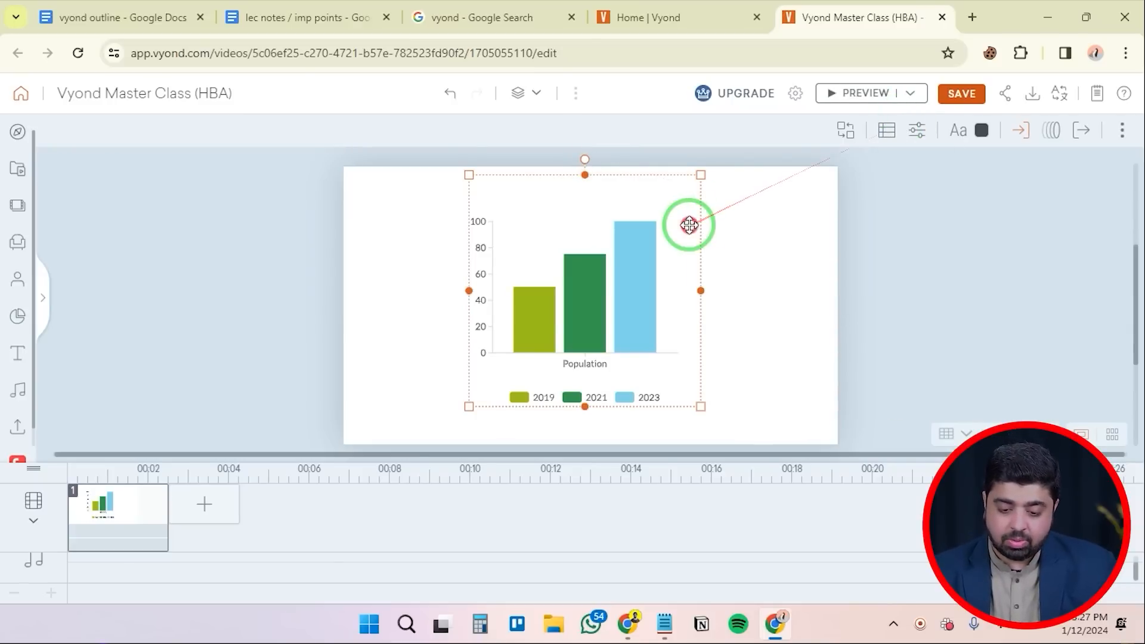
Replace the chart with the vertical stacked bar chart, and try the horizontal stacked bar chart as well
{"action": "left_click", "coordinate": [844, 136]}
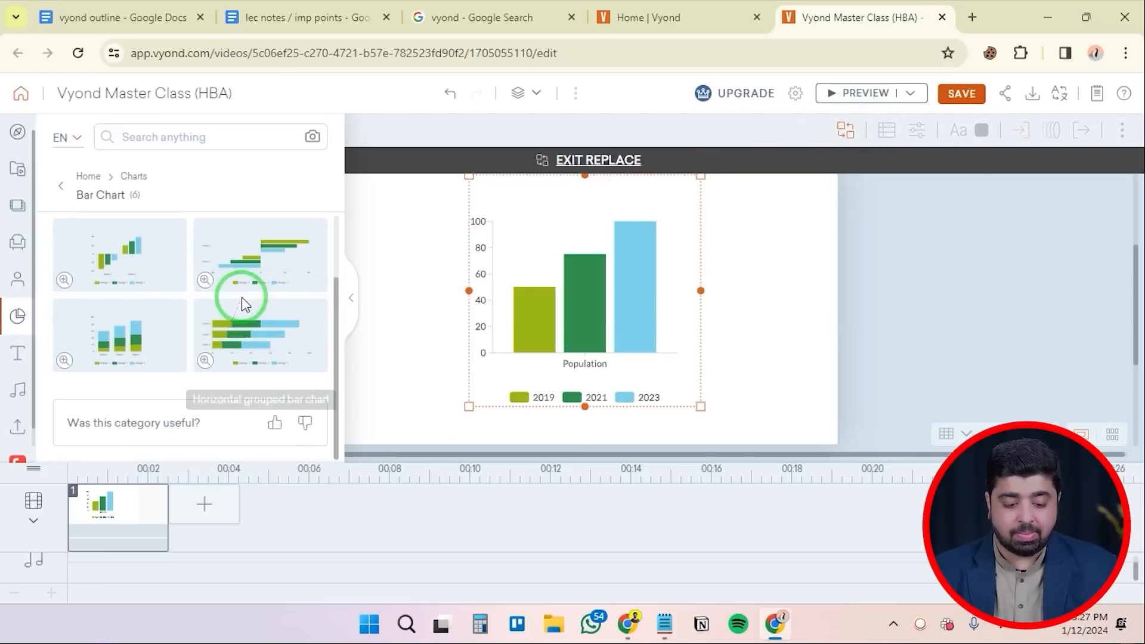
{"action": "left_click", "coordinate": [131, 334]}
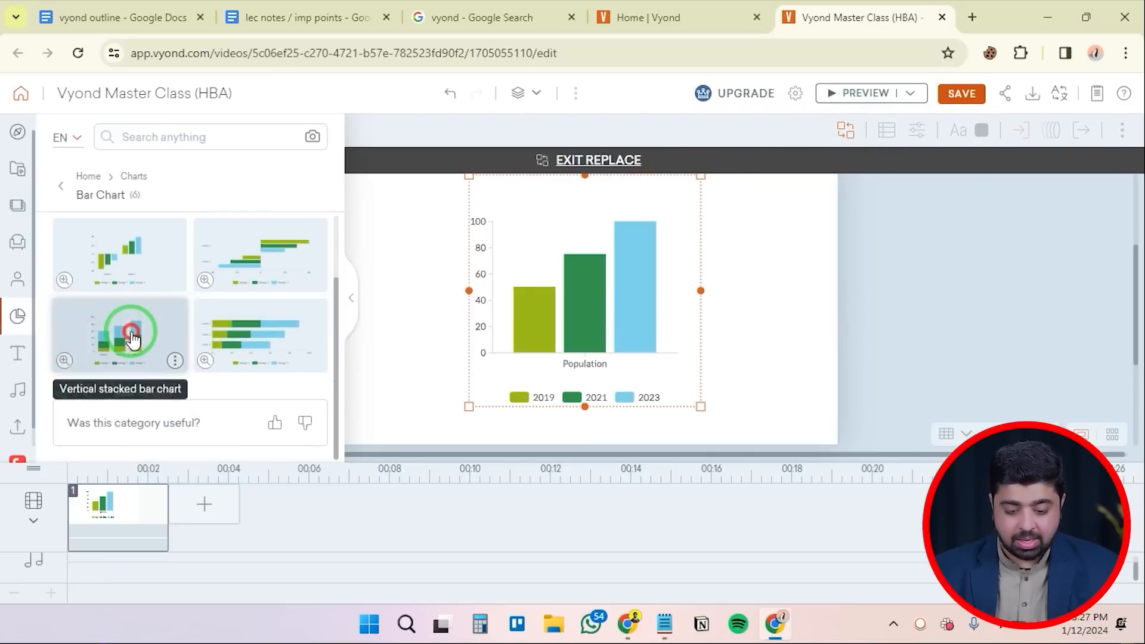
{"action": "left_click", "coordinate": [263, 343]}
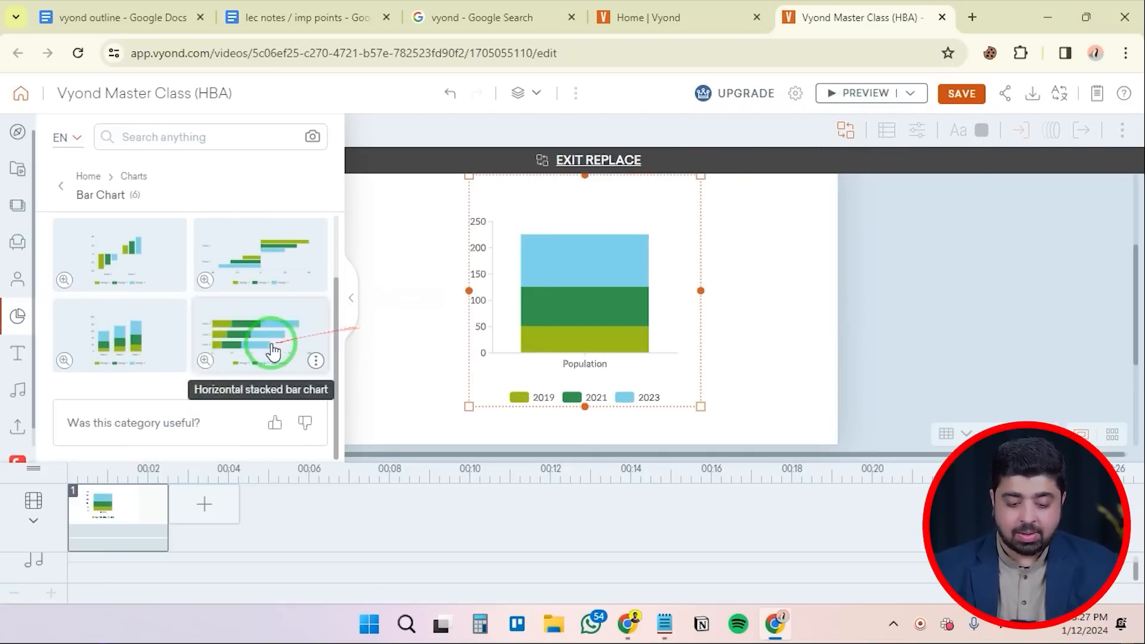
Leave replace mode and delete the chart from the scene
{"action": "left_click", "coordinate": [903, 277]}
{"action": "left_click_drag", "start_coordinate": [768, 223], "coordinate": [571, 387]}
{"action": "key", "text": "Delete"}
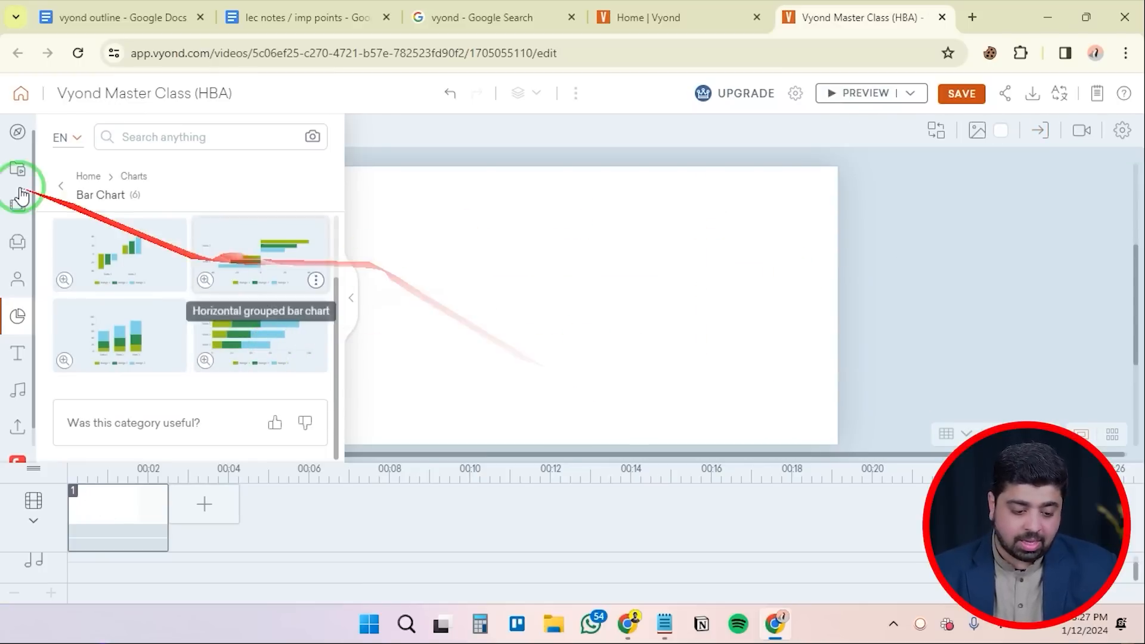
Add the light bulb Prop fill-up chart from the Percentages category and enlarge it to fill most of the scene's height
{"action": "left_click", "coordinate": [59, 185]}
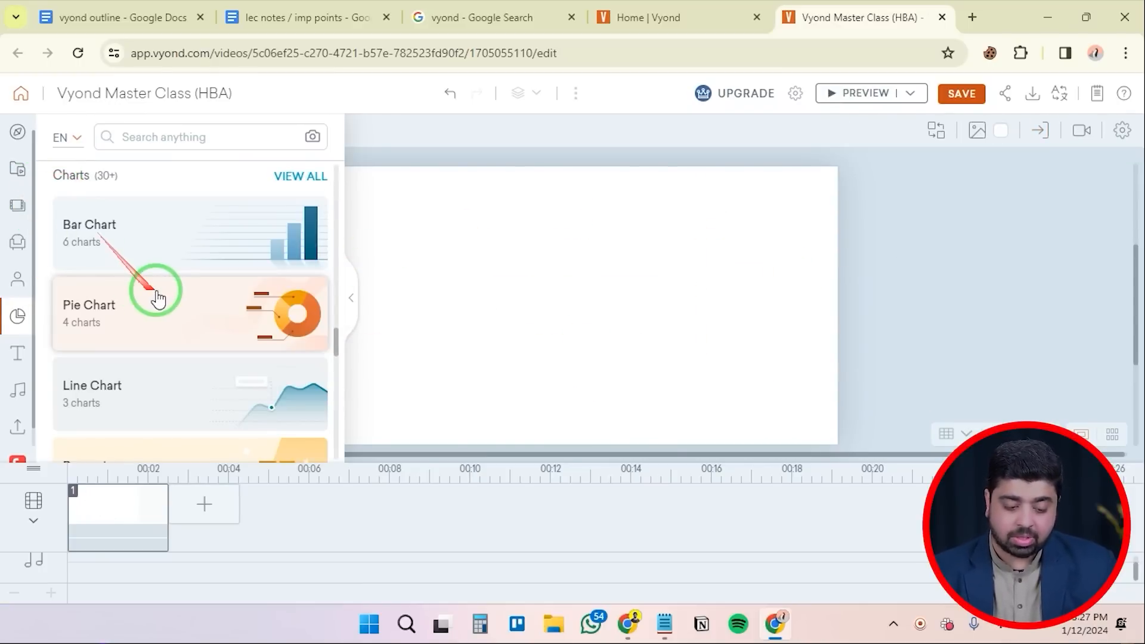
{"action": "scroll", "coordinate": [160, 322], "scroll_direction": "down", "scroll_amount": 2}
{"action": "left_click", "coordinate": [171, 367]}
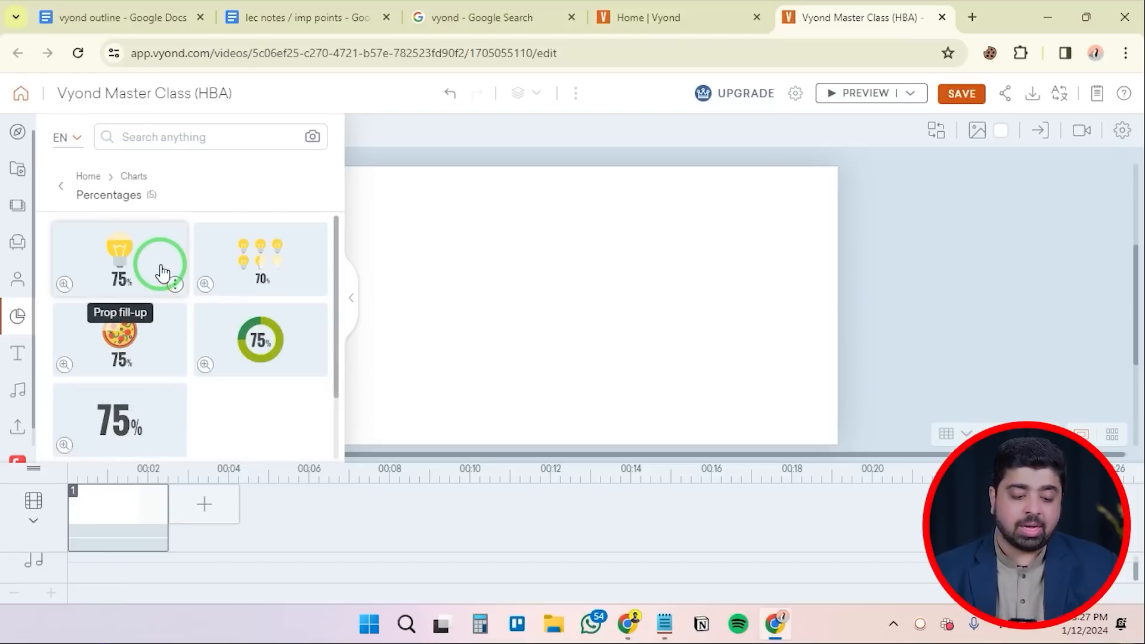
{"action": "left_click", "coordinate": [110, 253]}
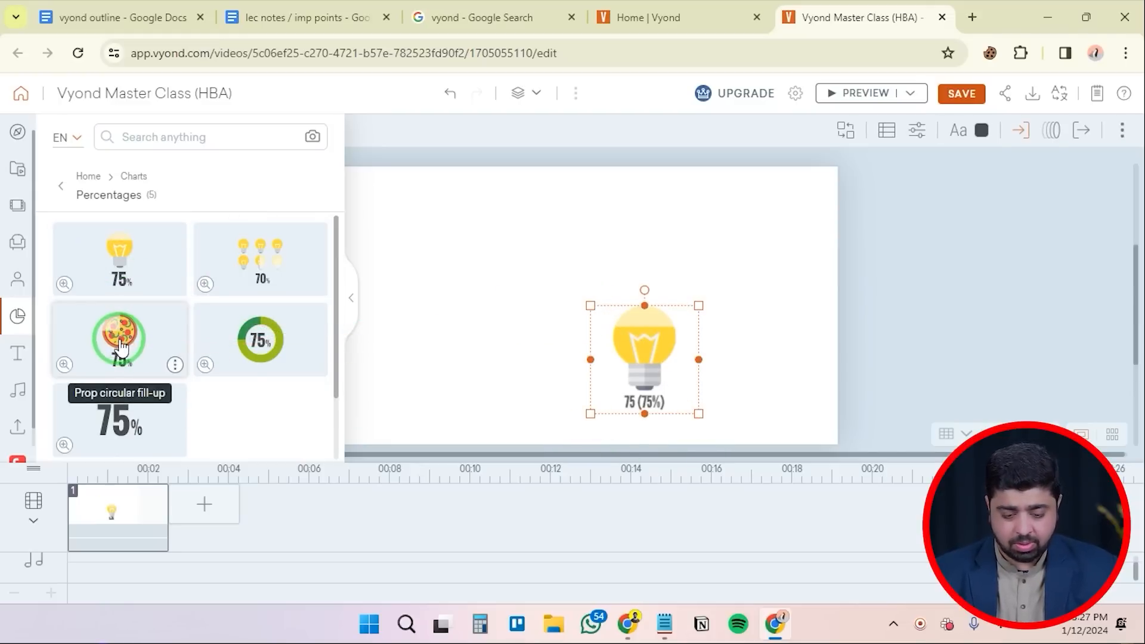
{"action": "left_click_drag", "start_coordinate": [590, 305], "coordinate": [495, 215]}
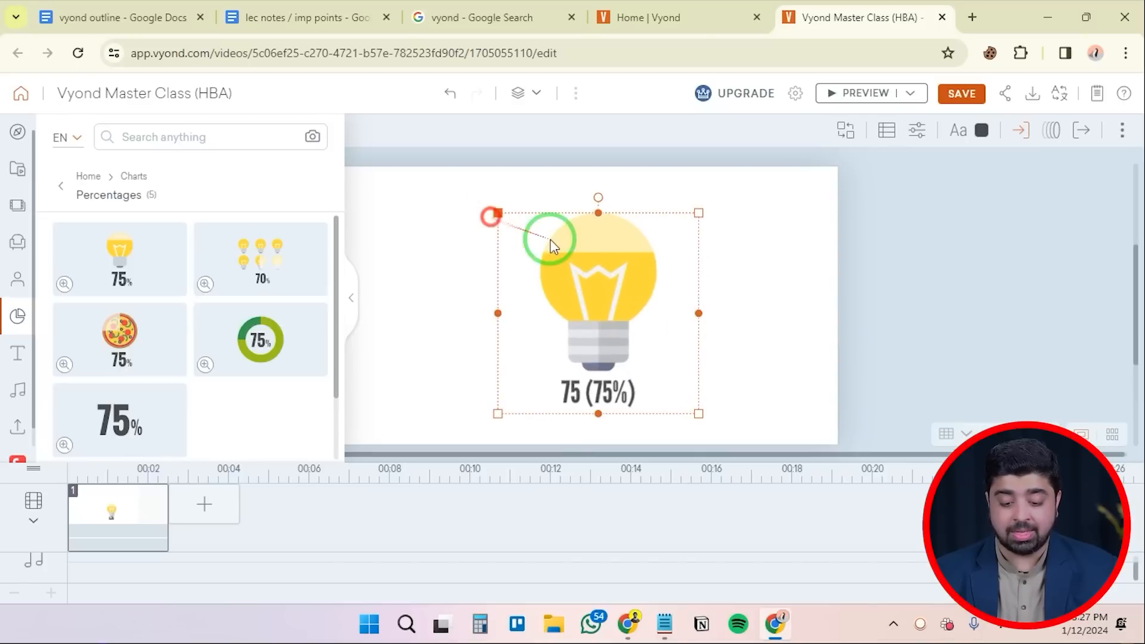
{"action": "left_click", "coordinate": [354, 302]}
{"action": "left_click", "coordinate": [769, 290]}
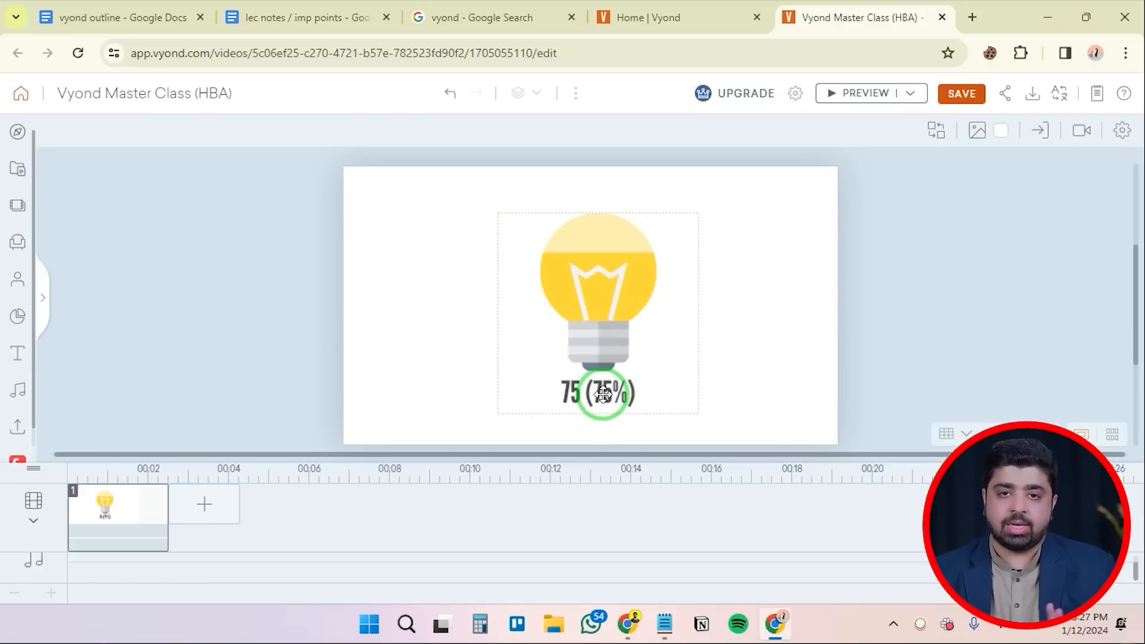
Open the light bulb chart's data and set its value to 50
{"action": "left_click", "coordinate": [582, 330]}
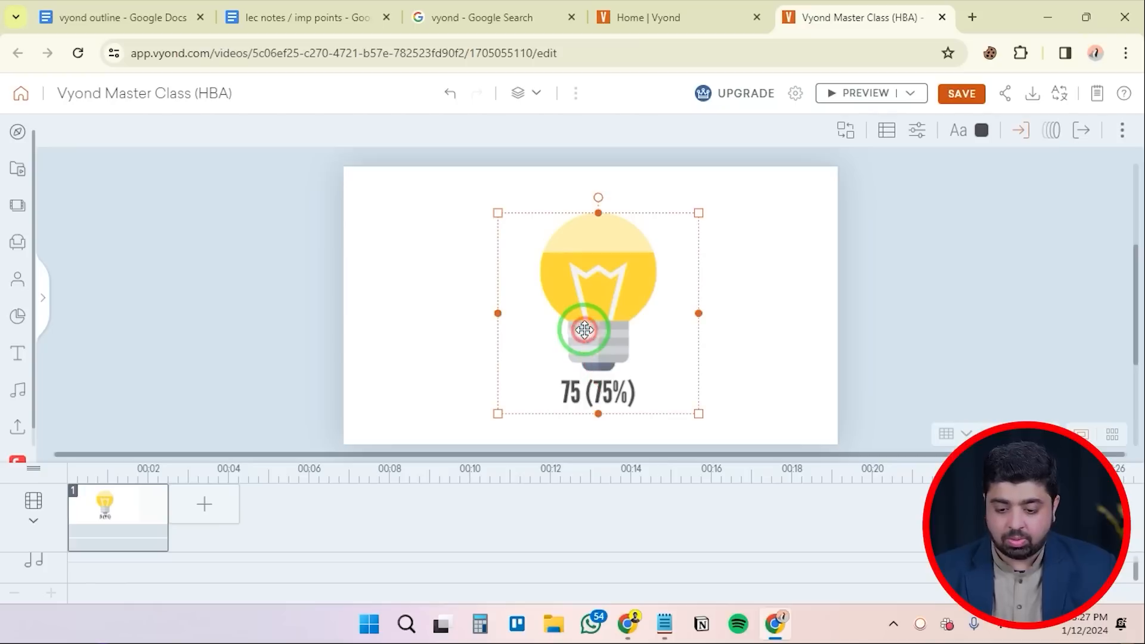
{"action": "left_click", "coordinate": [883, 131]}
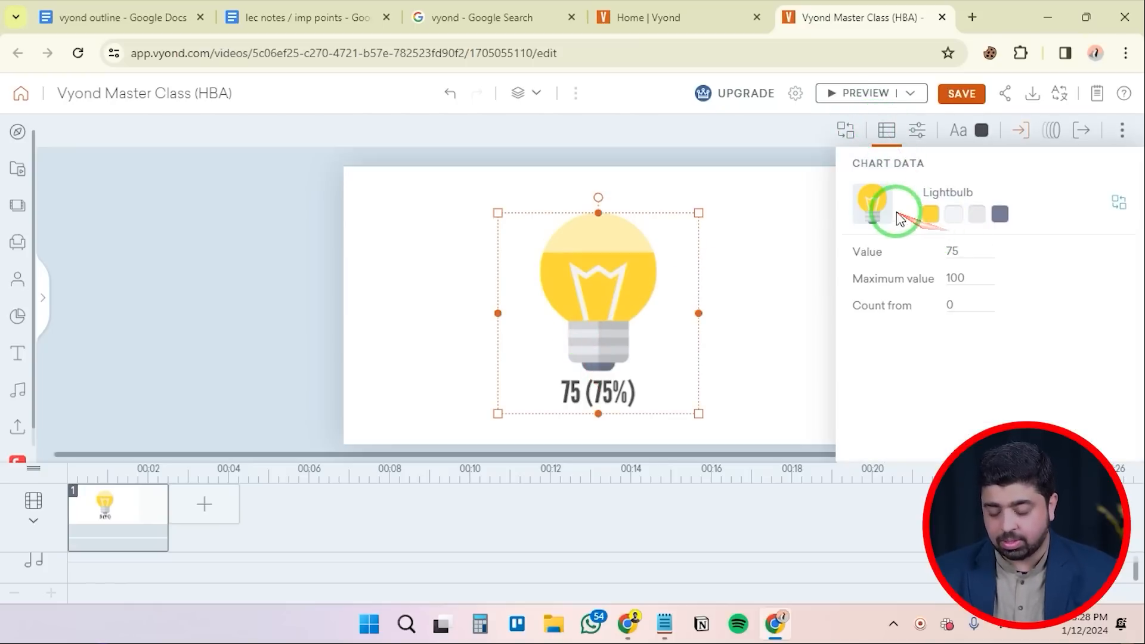
{"action": "left_click", "coordinate": [965, 250]}
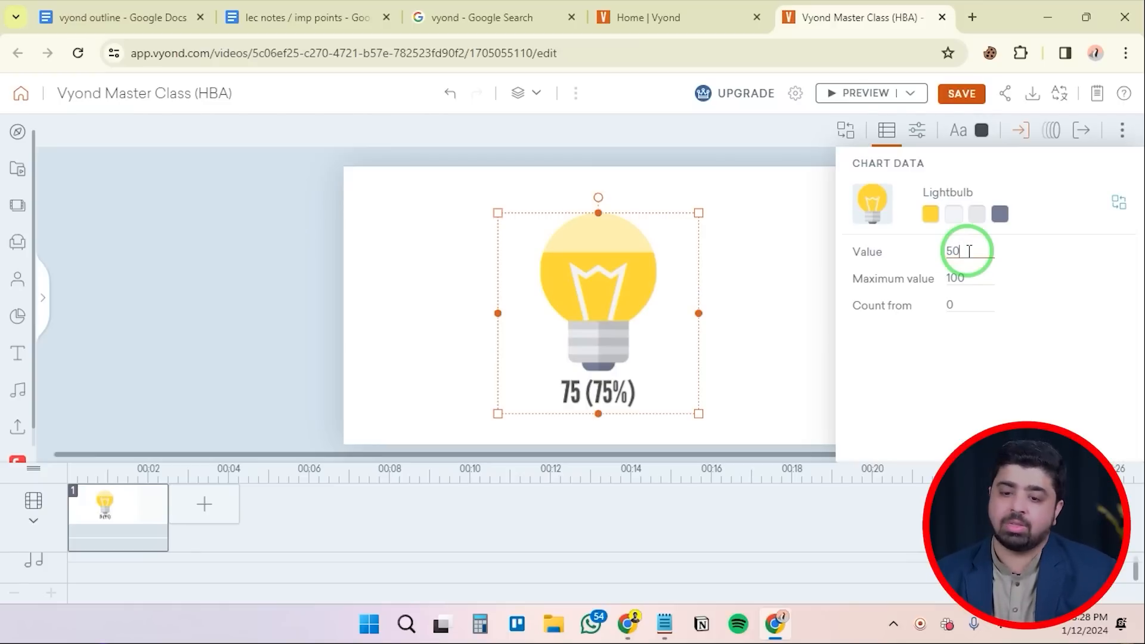
{"action": "left_click", "coordinate": [1020, 272]}
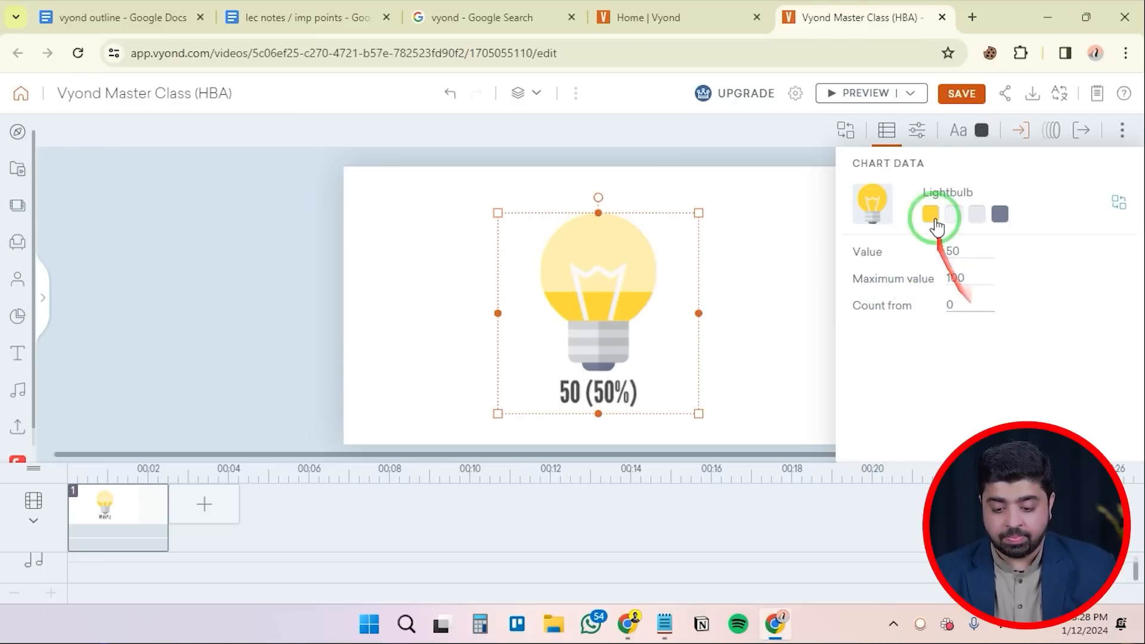
Search for "pizza" and replace the chart's light bulb with the whole pizza topped with olives and green peppers
{"action": "left_click", "coordinate": [1120, 205]}
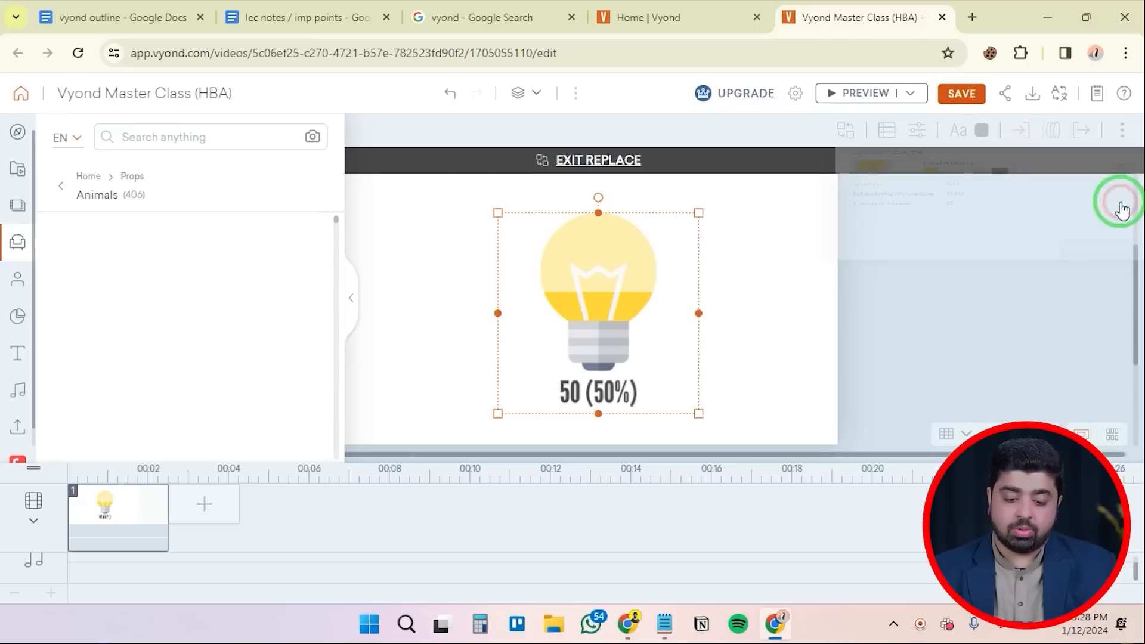
{"action": "left_click", "coordinate": [227, 129]}
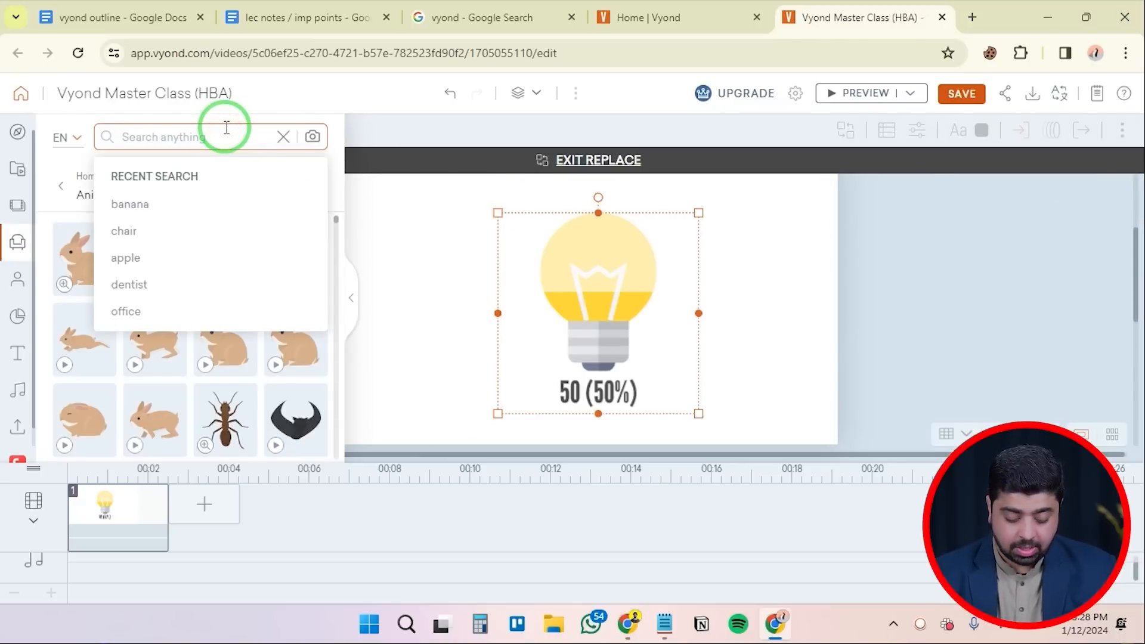
{"action": "type", "text": "pizza"}
{"action": "key", "text": "Return"}
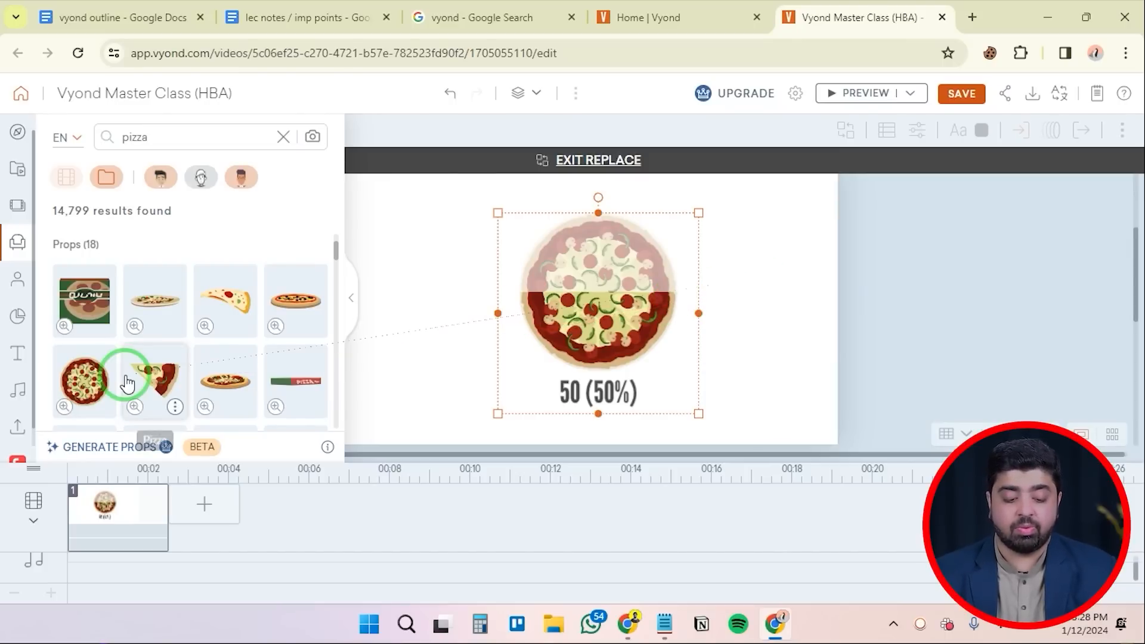
{"action": "scroll", "coordinate": [226, 364], "scroll_direction": "down", "scroll_amount": 3}
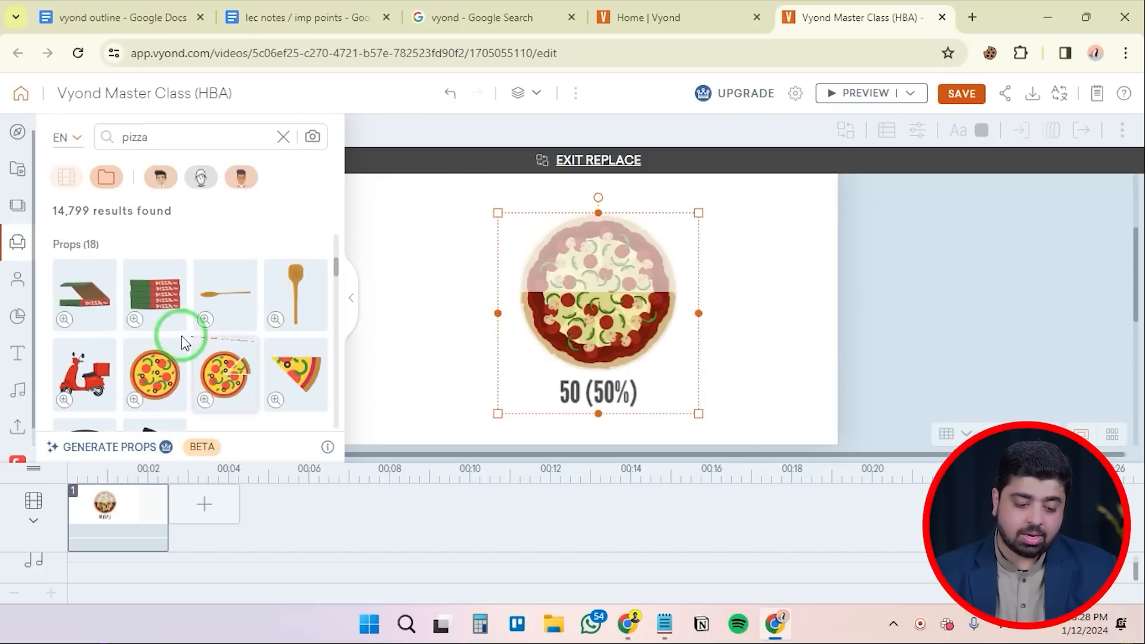
{"action": "left_click", "coordinate": [156, 370]}
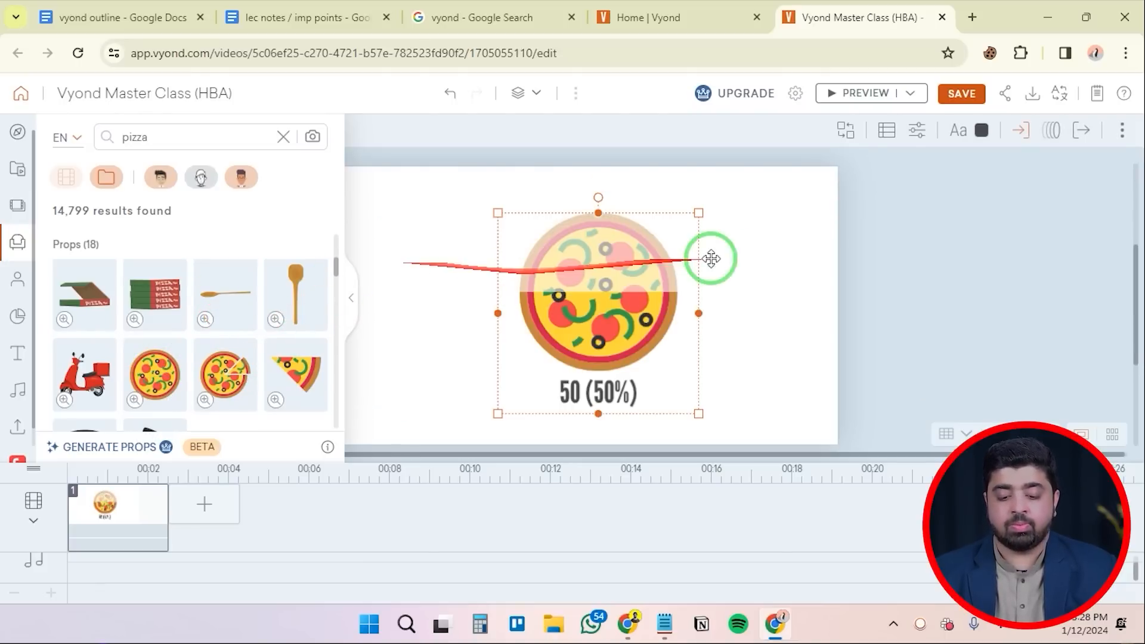
Preview the scene to check how the pizza chart fills up, and leave the preview
{"action": "left_click", "coordinate": [859, 93]}
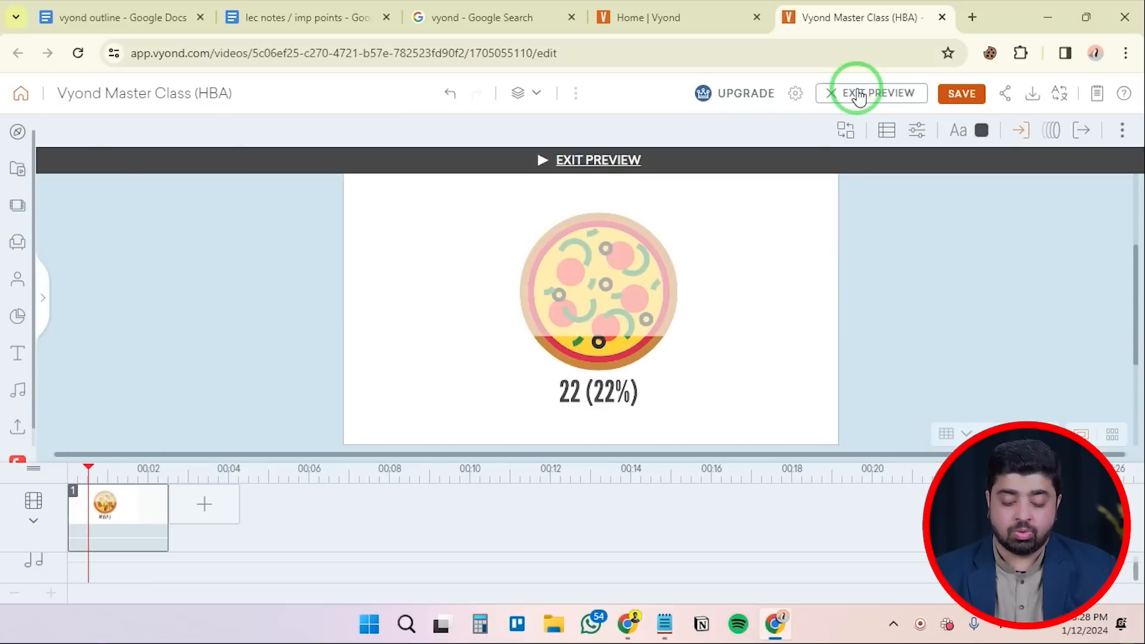
{"action": "left_click", "coordinate": [890, 95]}
{"action": "left_click", "coordinate": [765, 260]}
Set the pizza chart's value to 78 and remove the chart from the scene
{"action": "left_click", "coordinate": [596, 281]}
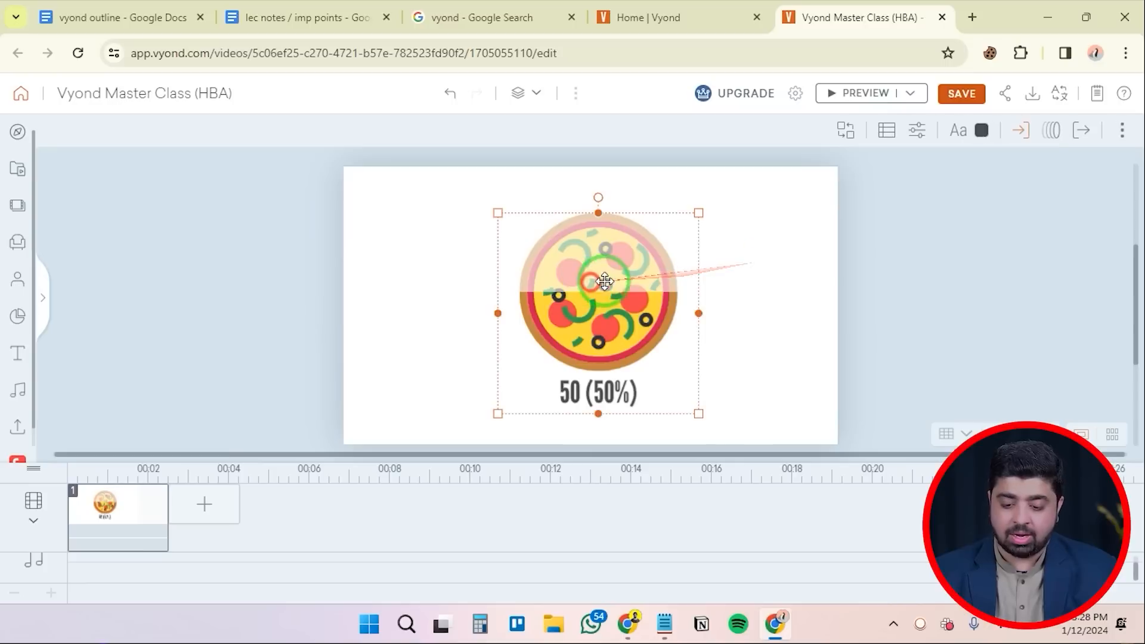
{"action": "left_click", "coordinate": [888, 136]}
{"action": "left_click", "coordinate": [972, 248]}
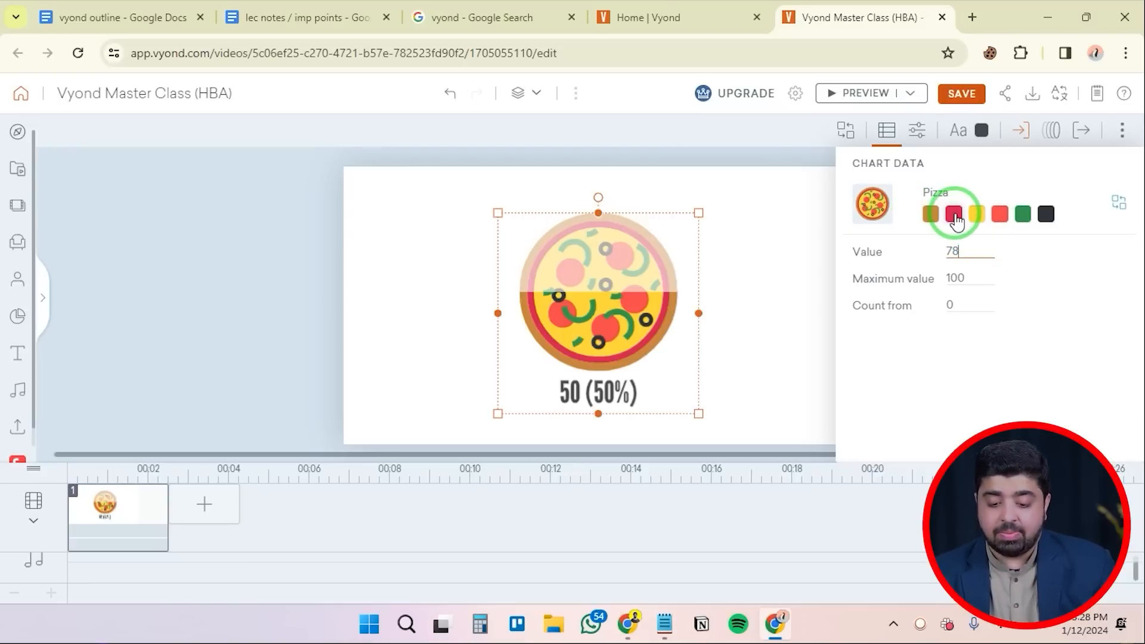
{"action": "left_click", "coordinate": [772, 286]}
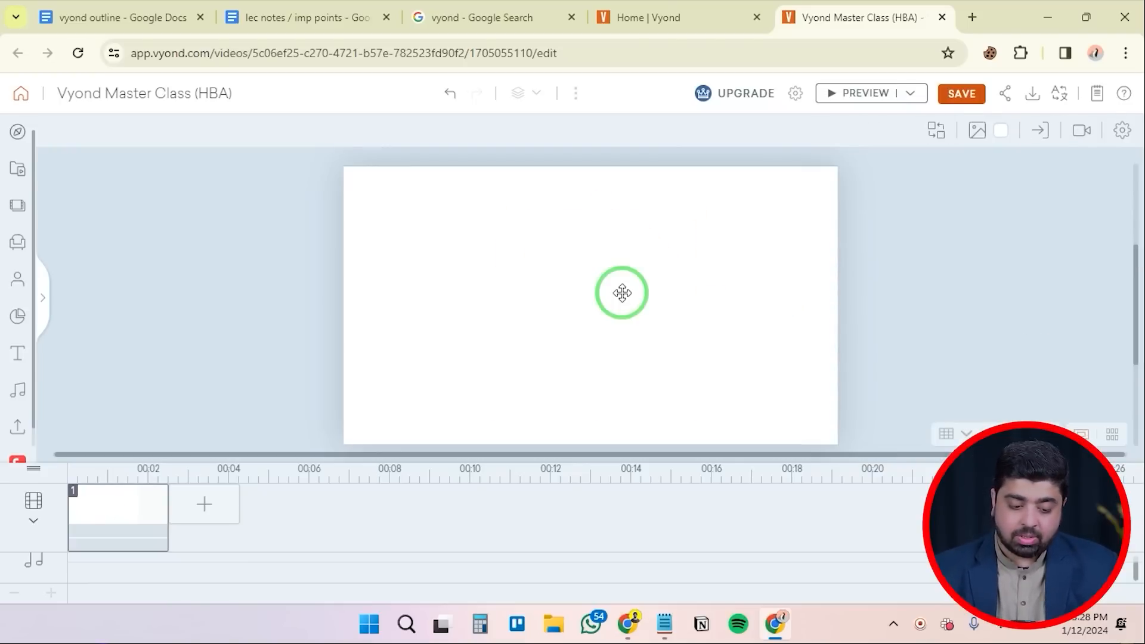
Try the multiple light bulb chart from the Percentages category, delete it, and add the plain number percentage chart enlarged instead
{"action": "left_click", "coordinate": [17, 245]}
{"action": "left_click", "coordinate": [18, 315]}
{"action": "scroll", "coordinate": [185, 301], "scroll_direction": "down", "scroll_amount": 3}
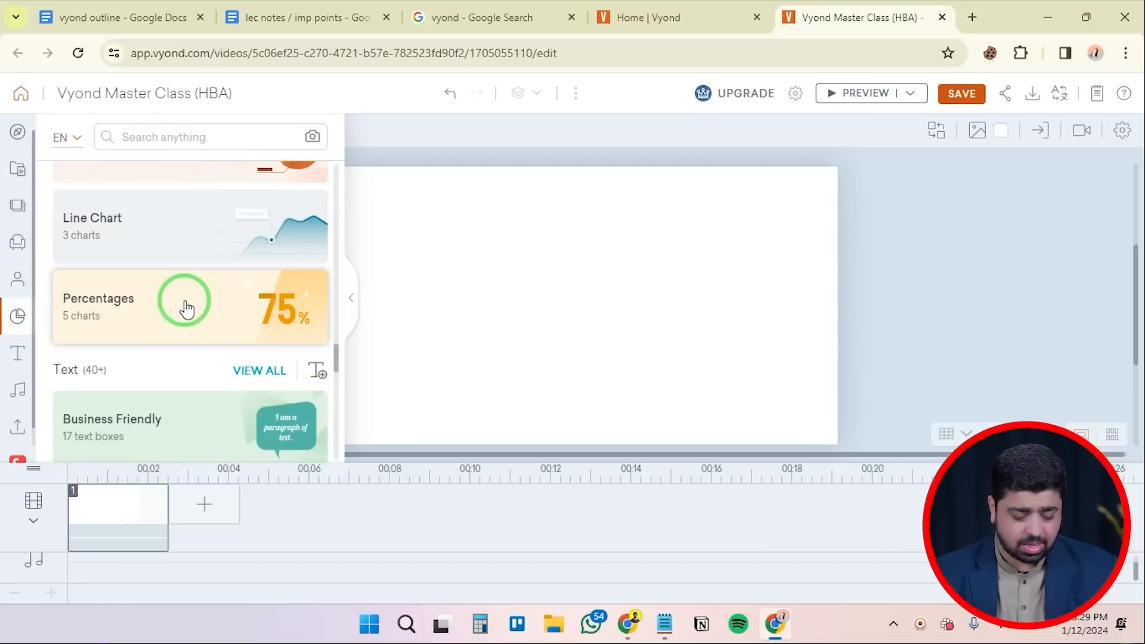
{"action": "left_click", "coordinate": [185, 307]}
{"action": "left_click", "coordinate": [303, 254]}
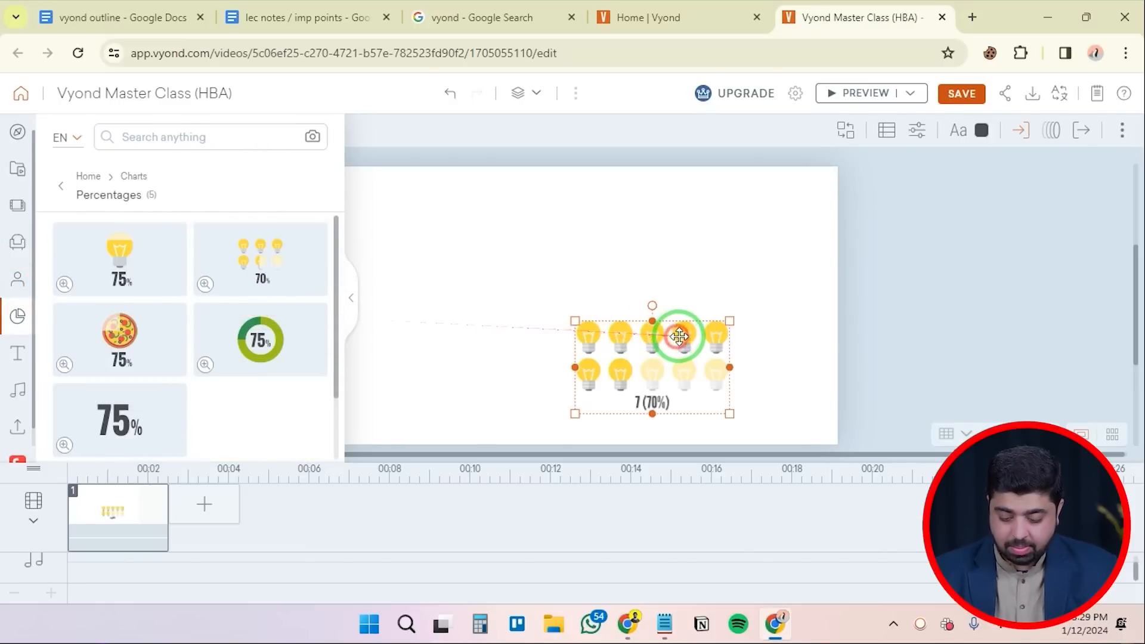
{"action": "key", "text": "Delete"}
{"action": "scroll", "coordinate": [197, 358], "scroll_direction": "down", "scroll_amount": 2}
{"action": "left_click", "coordinate": [149, 349]}
{"action": "left_click_drag", "start_coordinate": [621, 332], "coordinate": [485, 235]}
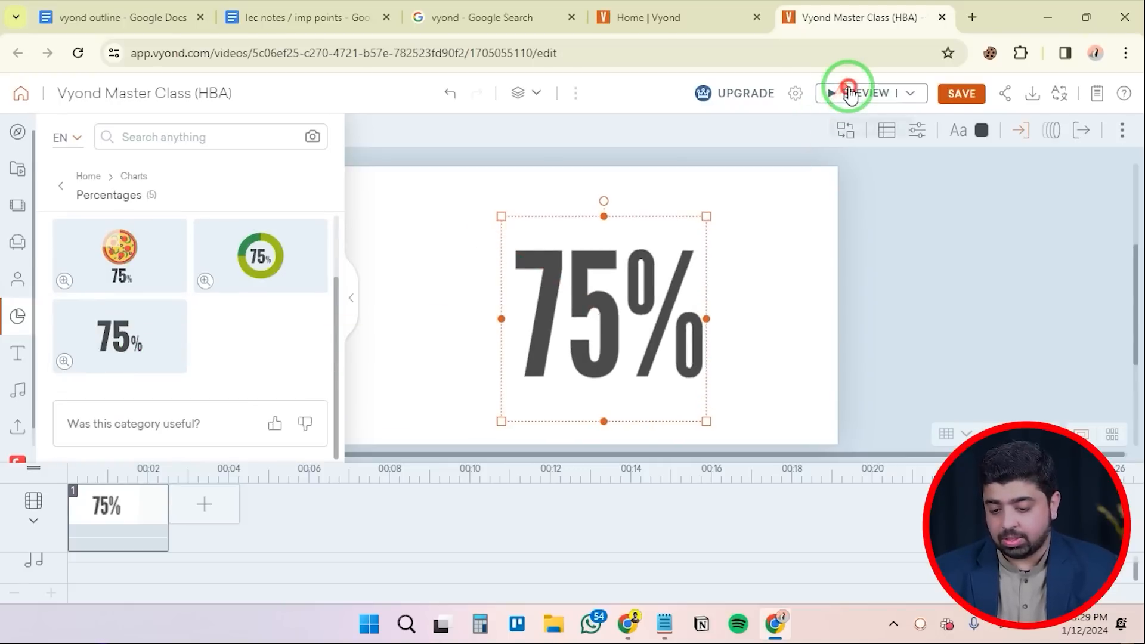
Preview the scene with the number chart and save the video
{"action": "left_click", "coordinate": [850, 95]}
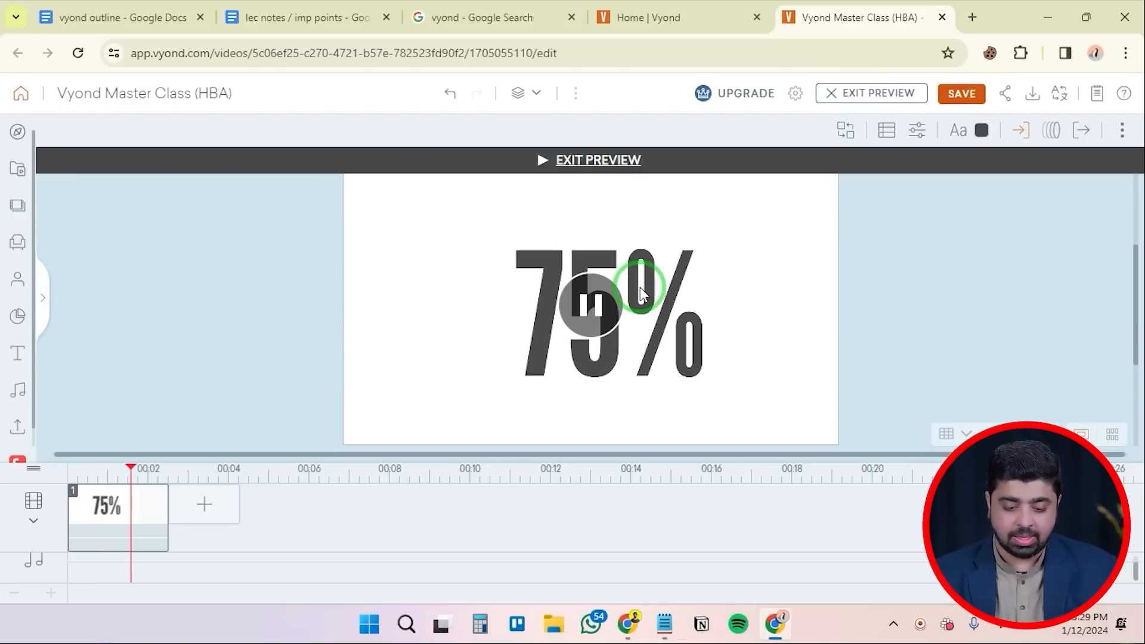
{"action": "left_click", "coordinate": [955, 96]}
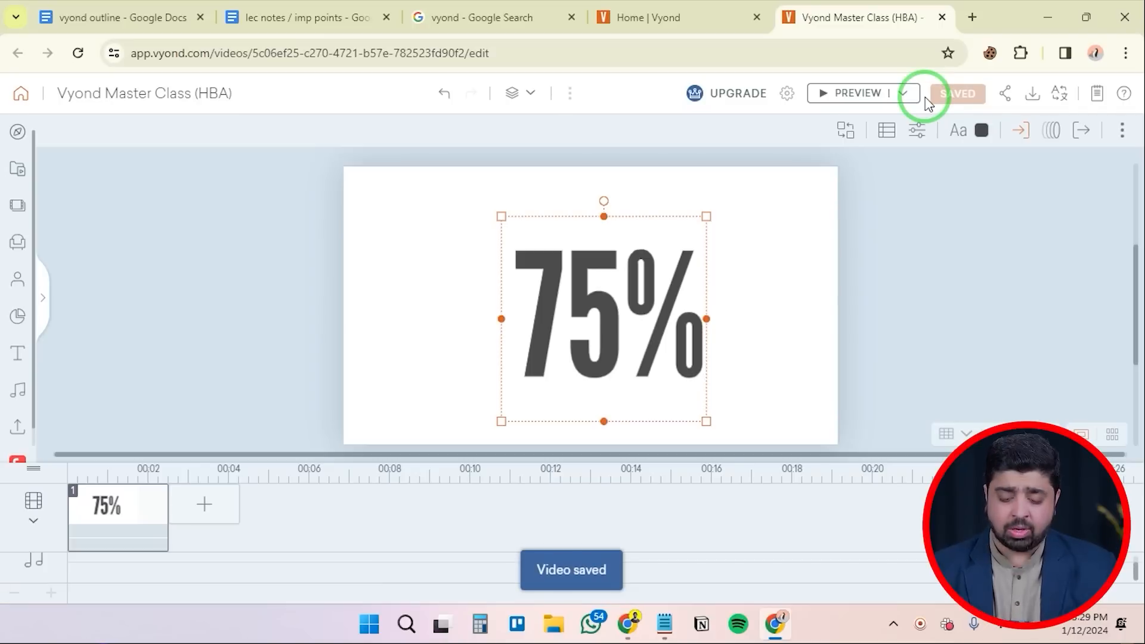
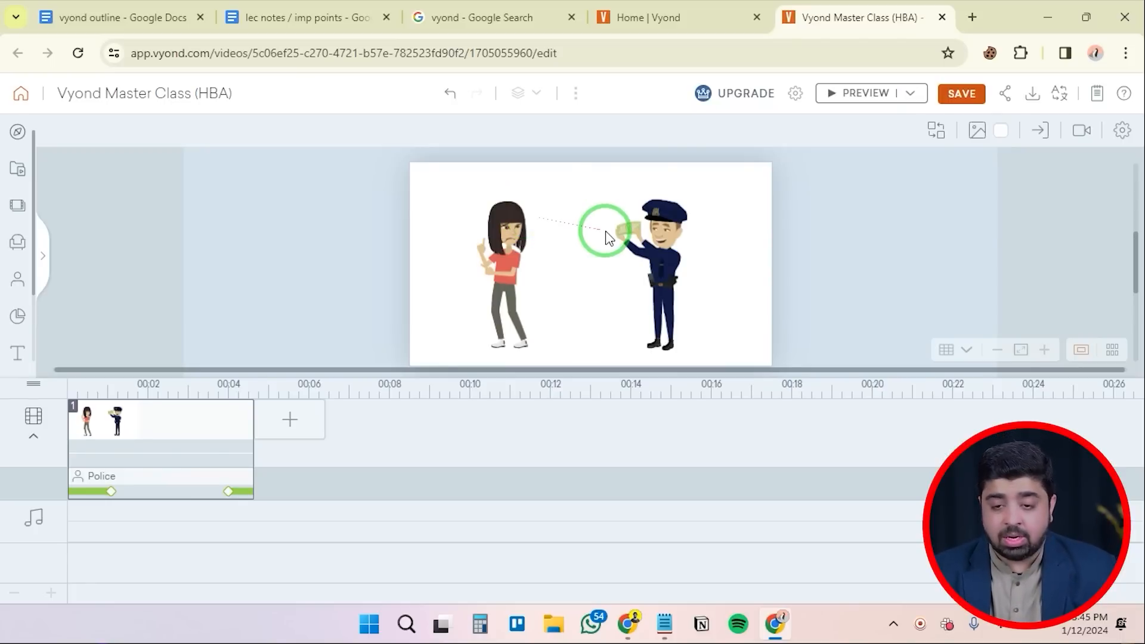
Give the woman in the red top the text-to-speech dialog "Hi, What are you doing here" in the United States Female - Jenny voice
{"action": "left_click", "coordinate": [517, 239]}
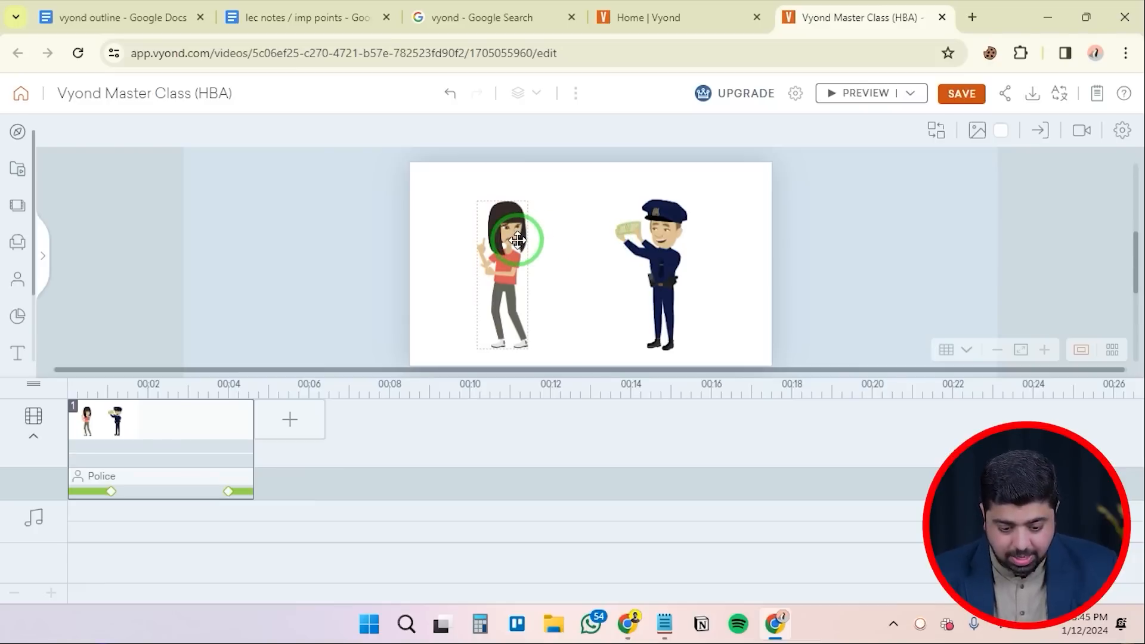
{"action": "left_click", "coordinate": [518, 239]}
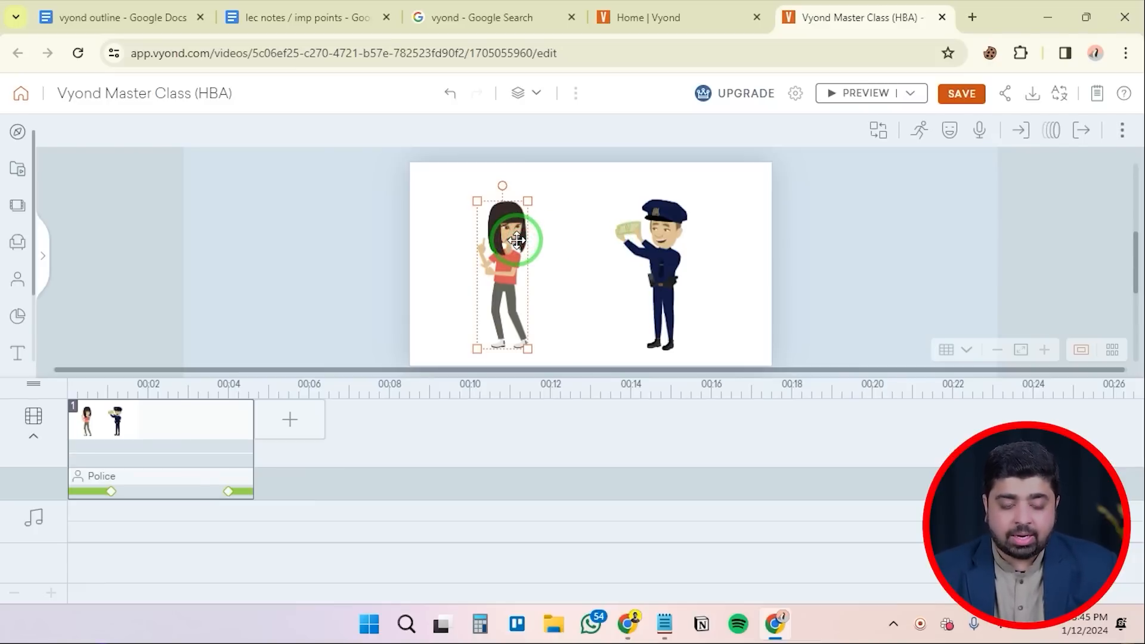
{"action": "left_click", "coordinate": [981, 131]}
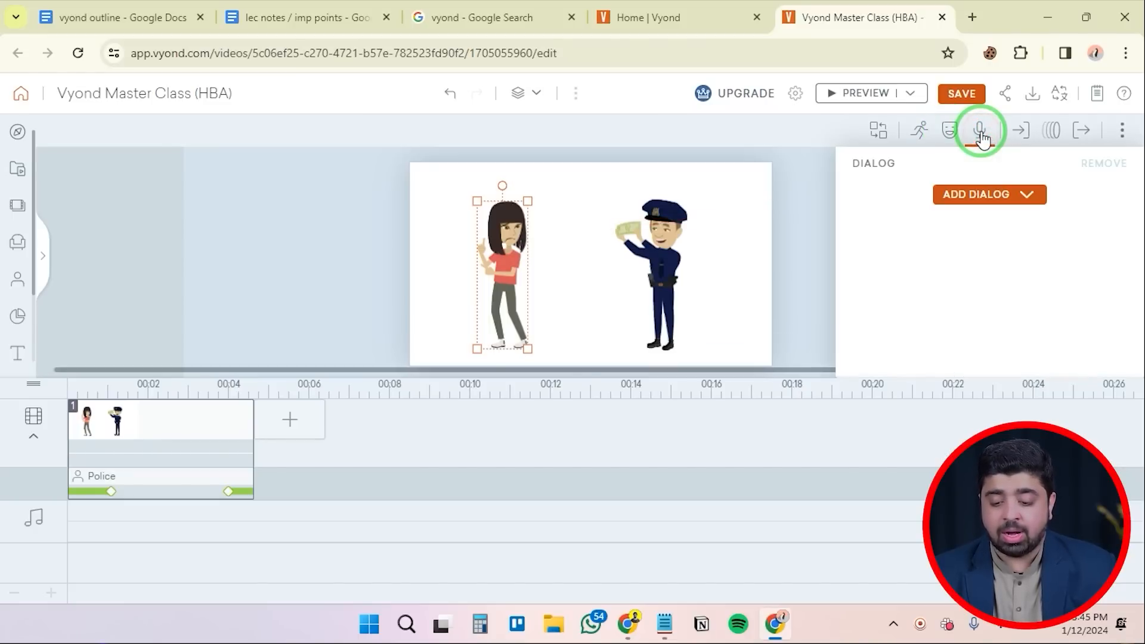
{"action": "left_click", "coordinate": [1020, 195]}
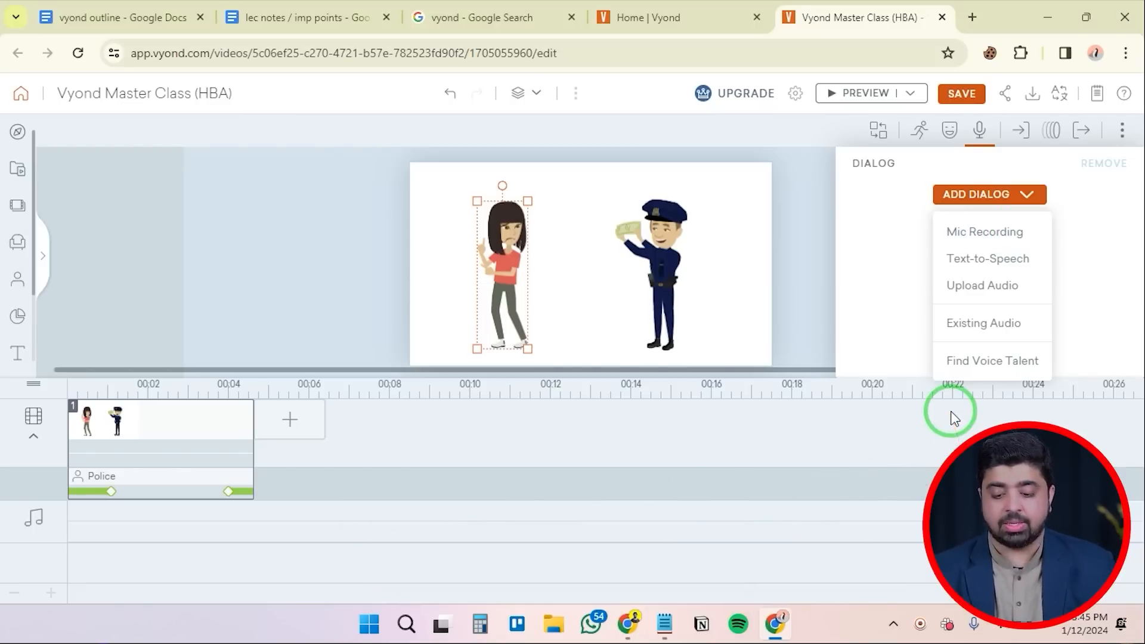
{"action": "left_click", "coordinate": [1027, 262]}
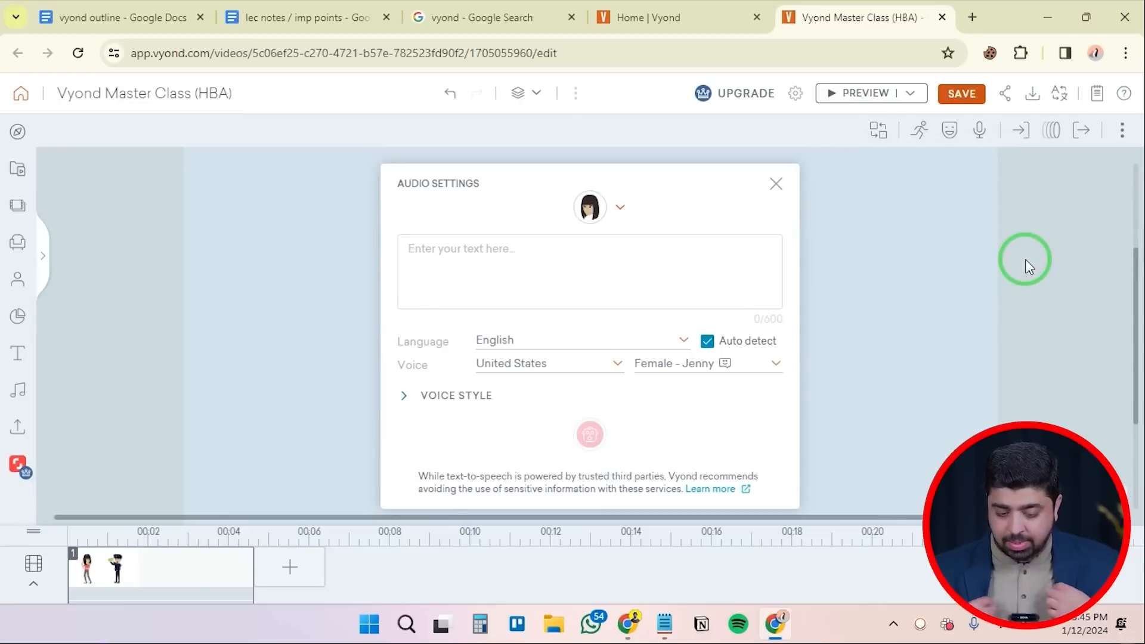
{"action": "left_click", "coordinate": [608, 258]}
{"action": "type", "text": "Hi, What are you doing here"}
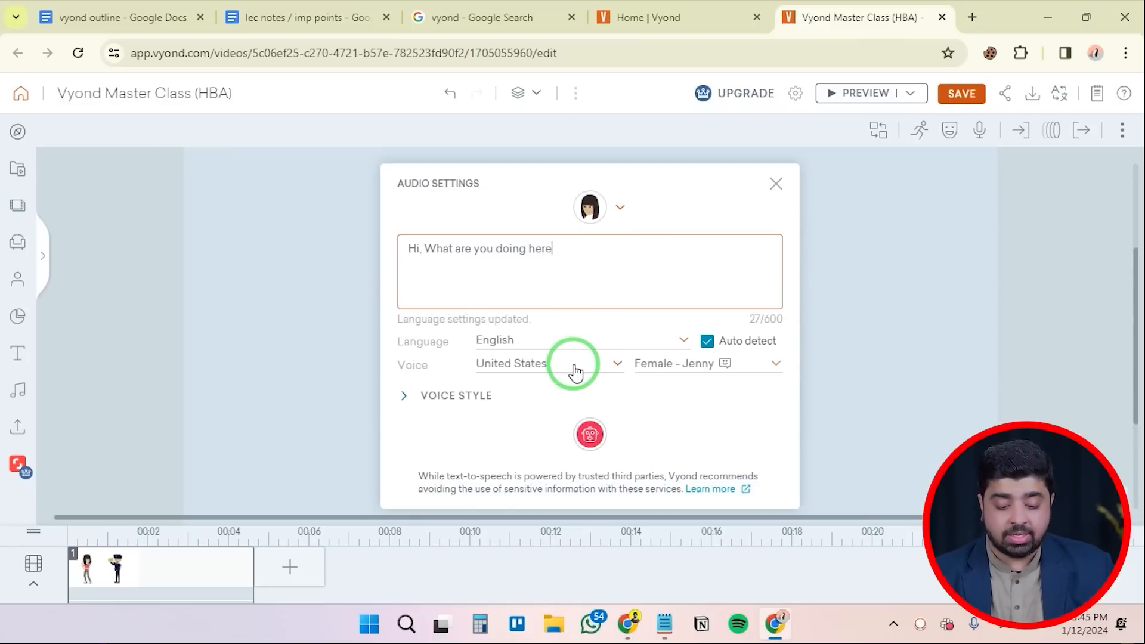
{"action": "left_click", "coordinate": [590, 439]}
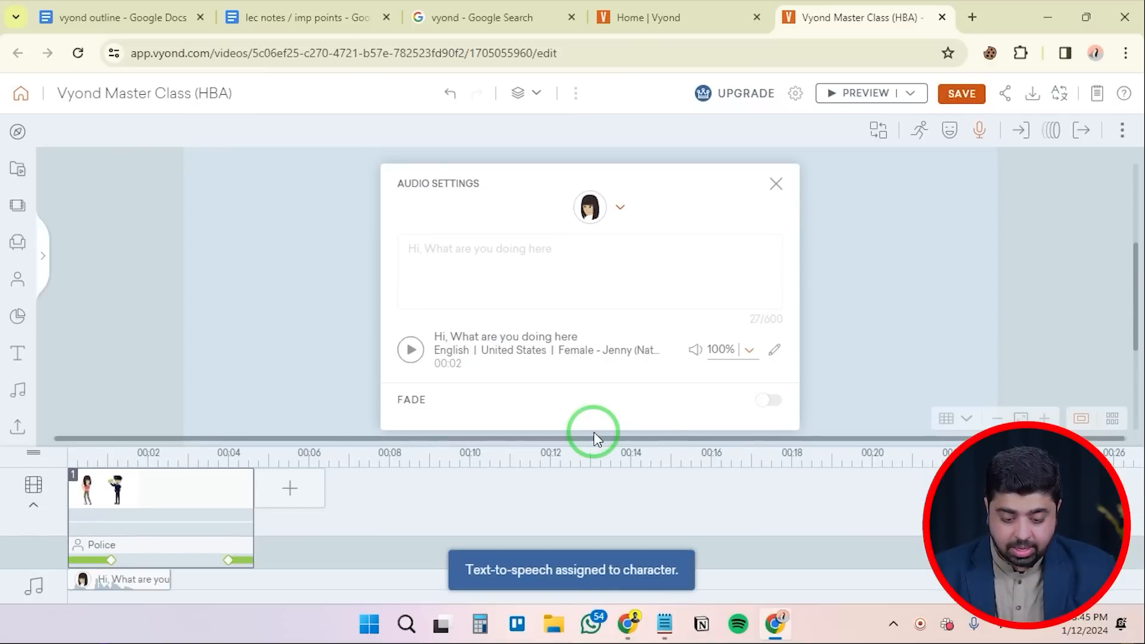
Listen to the woman's generated dialog, close its audio settings, and preview the scene with the speech
{"action": "left_click", "coordinate": [413, 352]}
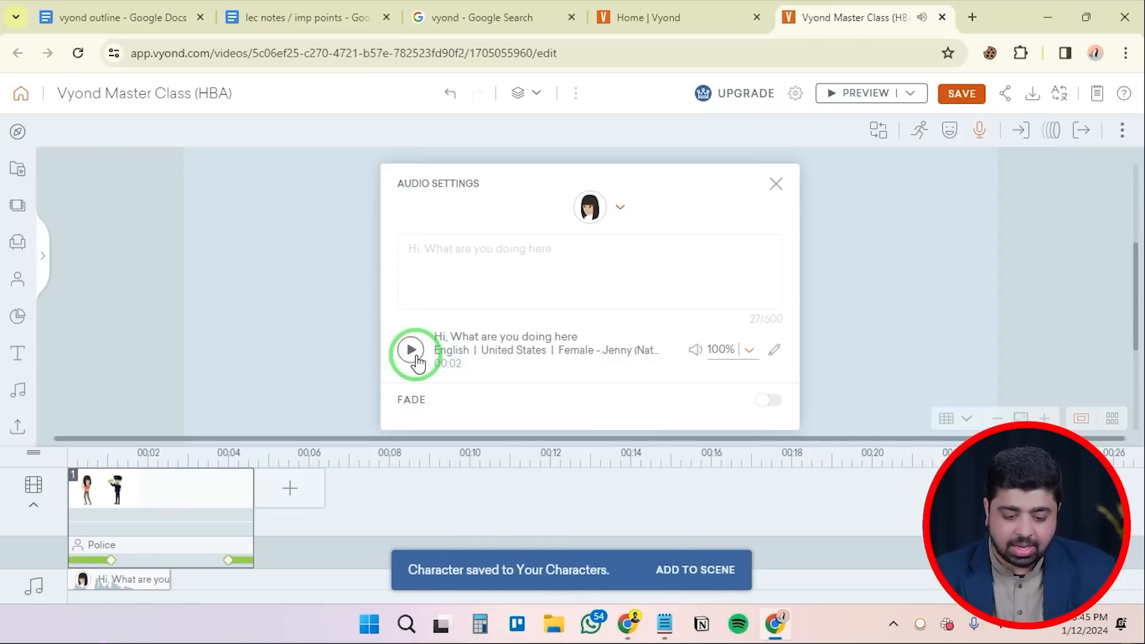
{"action": "left_click", "coordinate": [1023, 634]}
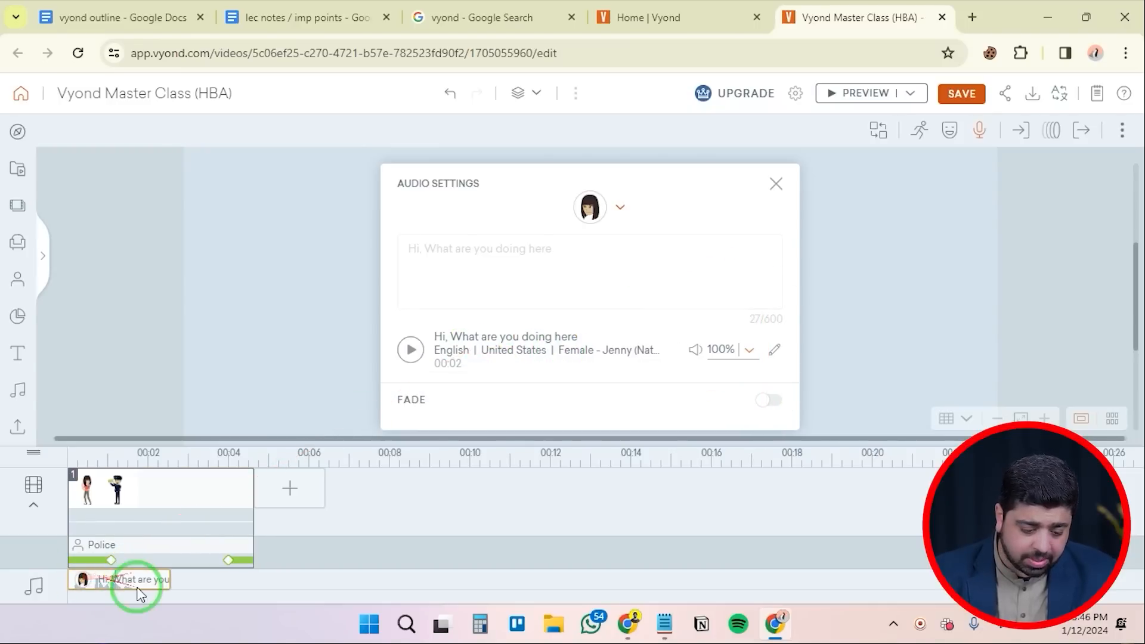
{"action": "left_click", "coordinate": [776, 184]}
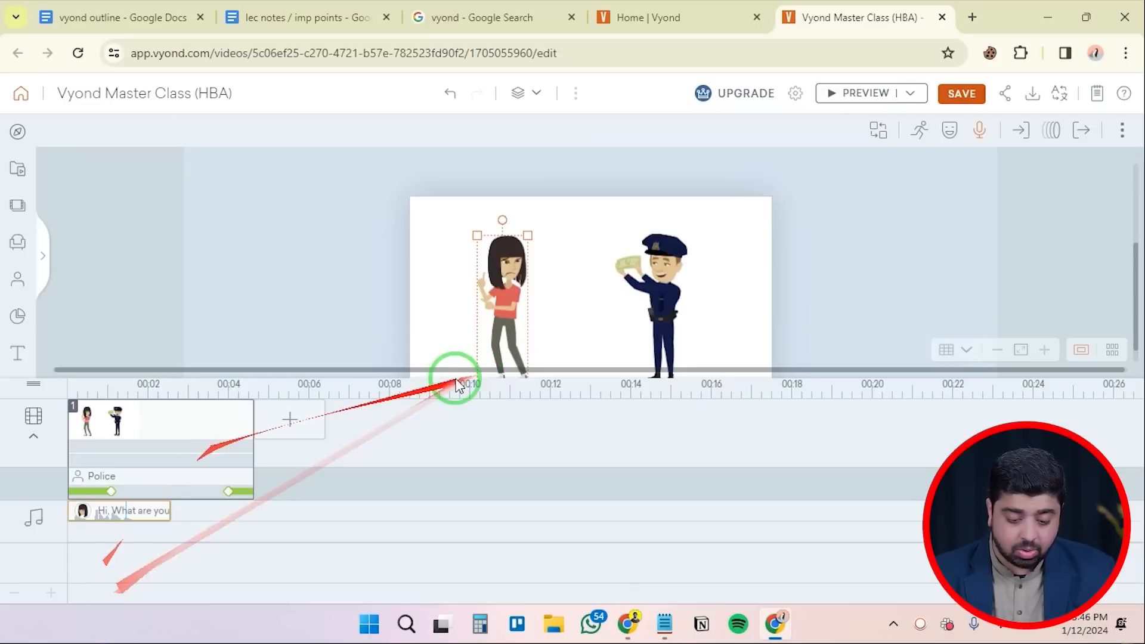
{"action": "left_click", "coordinate": [853, 93]}
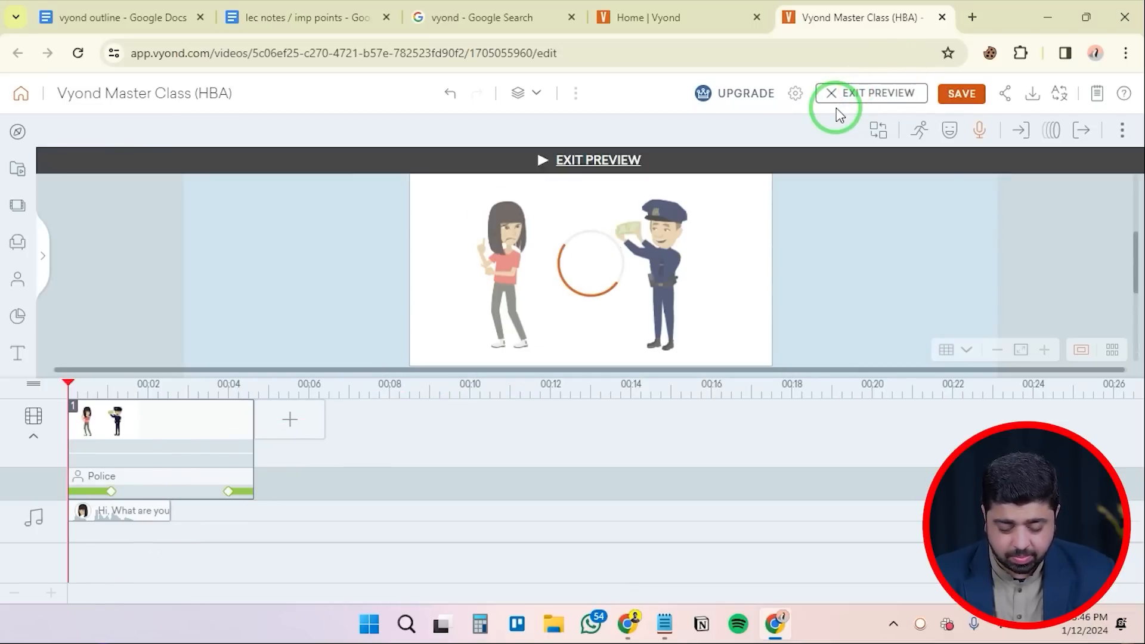
{"action": "left_click", "coordinate": [175, 444]}
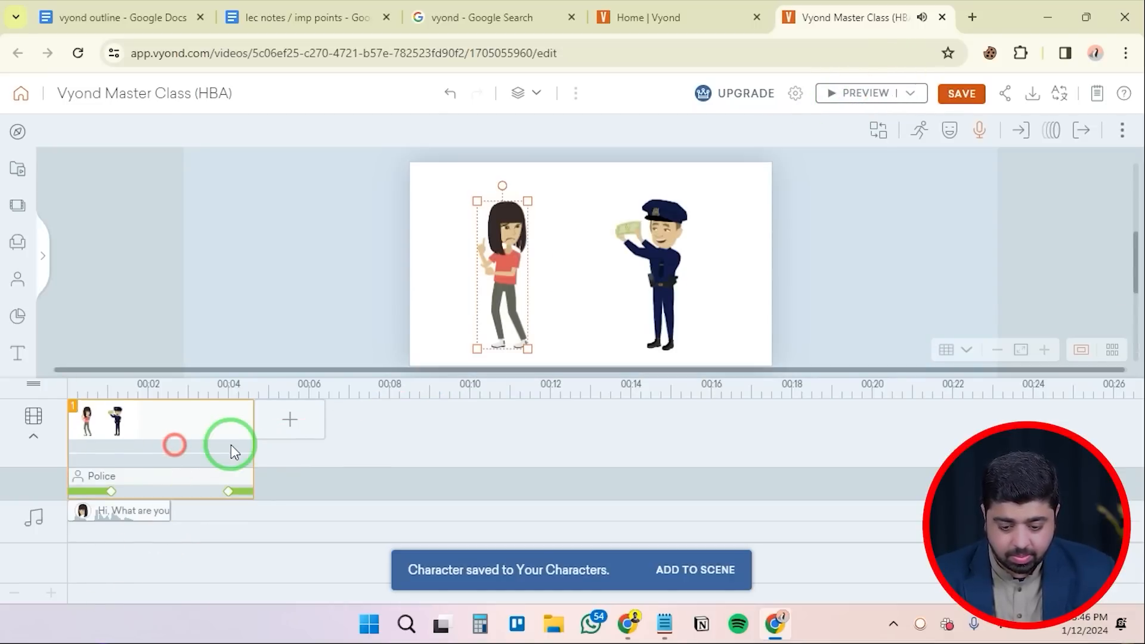
Add text-to-speech dialog to the police officer with the text "You will be fined for dancing"
{"action": "left_click", "coordinate": [660, 247]}
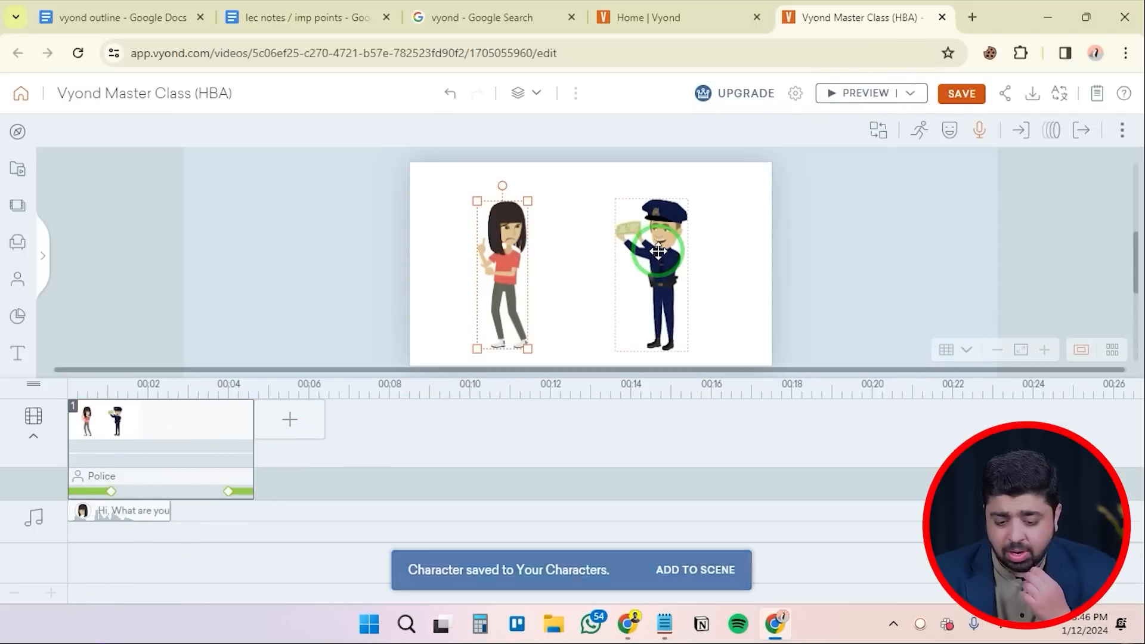
{"action": "left_click", "coordinate": [659, 250]}
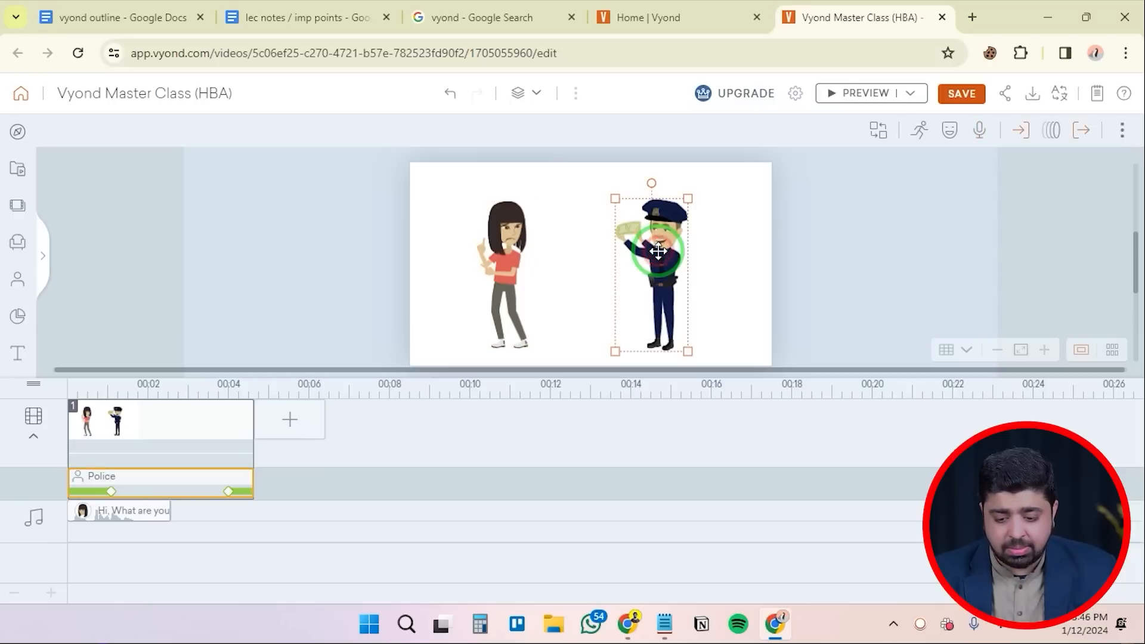
{"action": "left_click", "coordinate": [981, 130]}
{"action": "left_click", "coordinate": [1012, 202]}
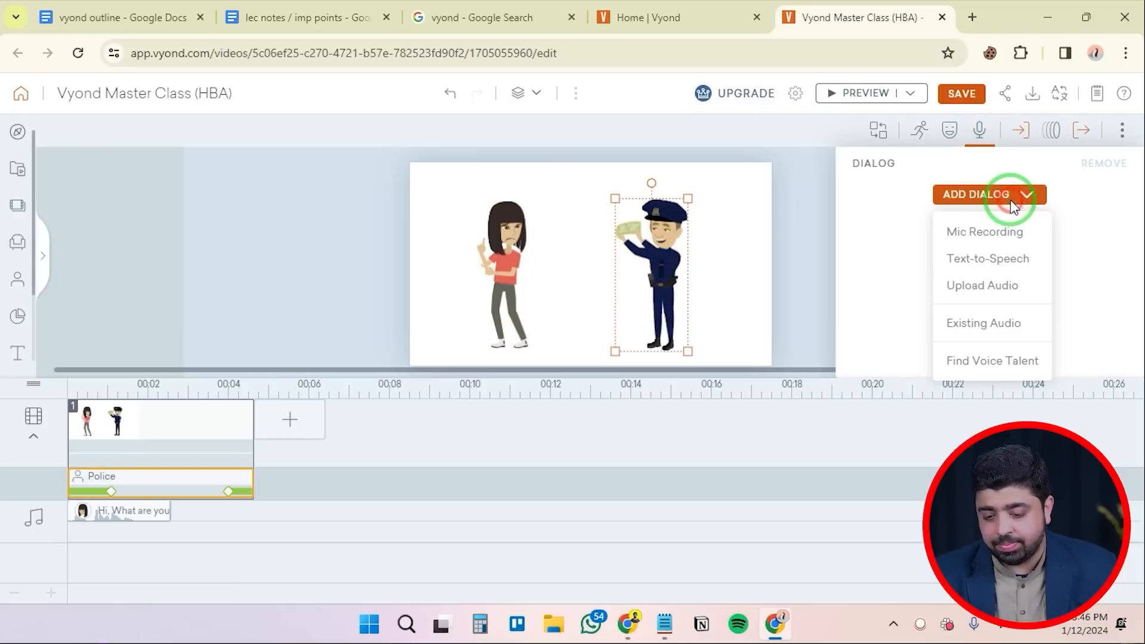
{"action": "left_click", "coordinate": [1000, 259]}
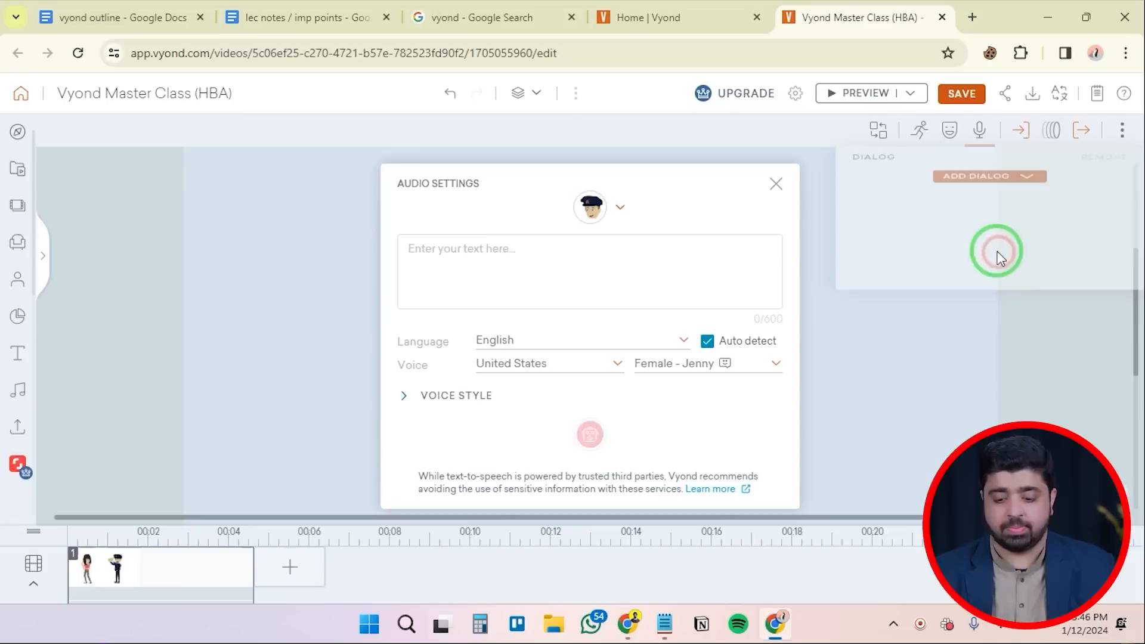
{"action": "left_click", "coordinate": [602, 237]}
{"action": "type", "text": "You will be fined for dancing"}
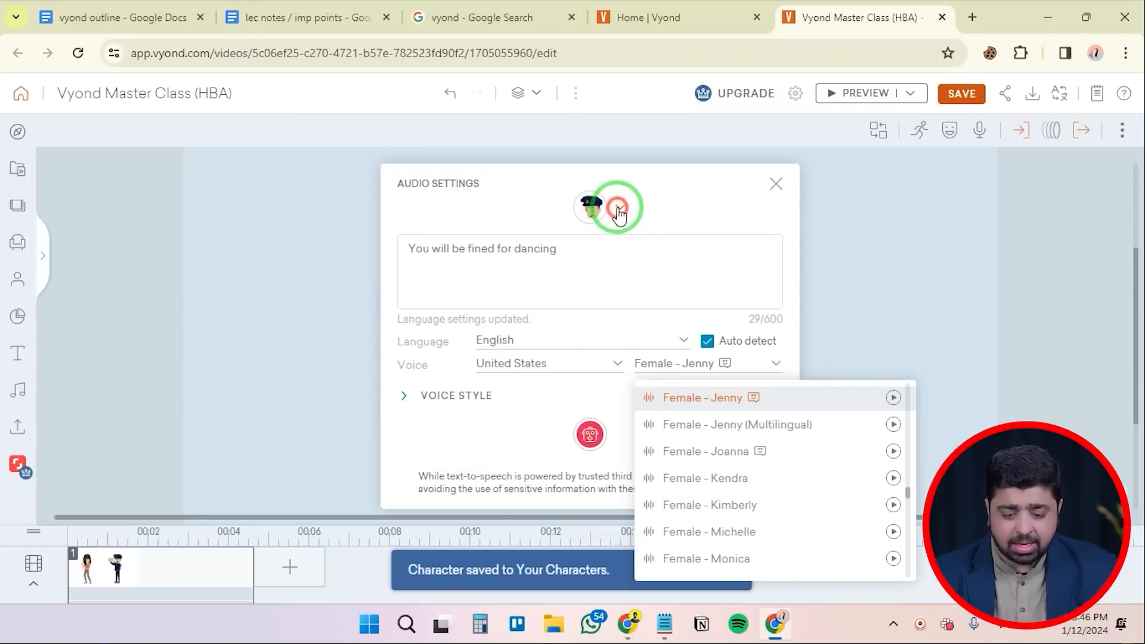
Keep the officer as the speaker, set the voice to Male - Brian, generate the speech, and close the audio settings
{"action": "left_click", "coordinate": [618, 208]}
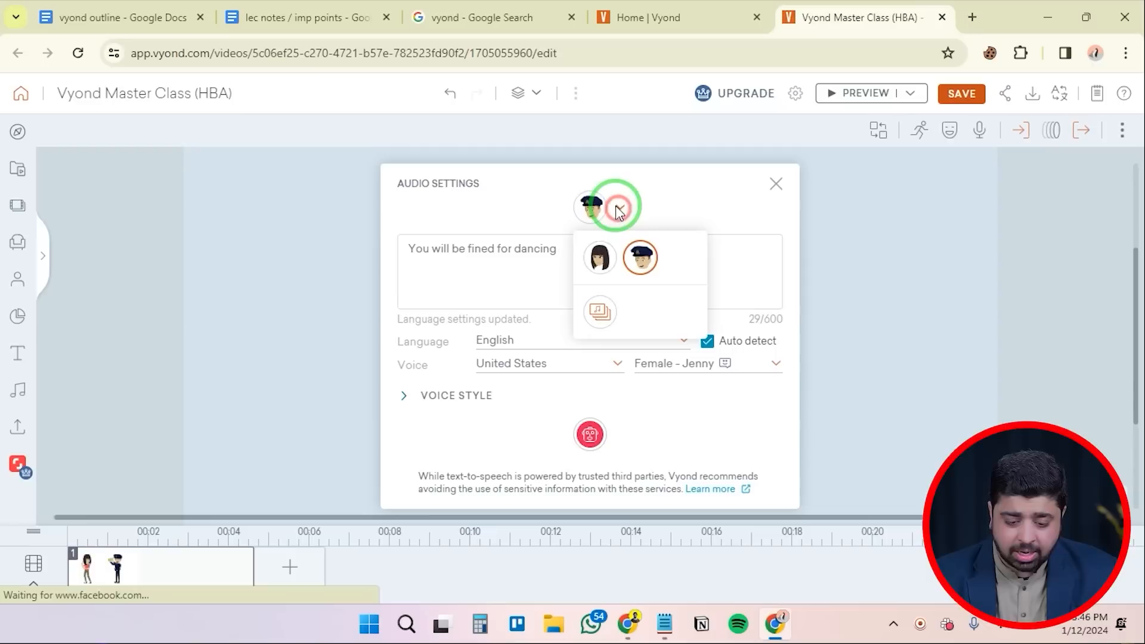
{"action": "left_click", "coordinate": [642, 257]}
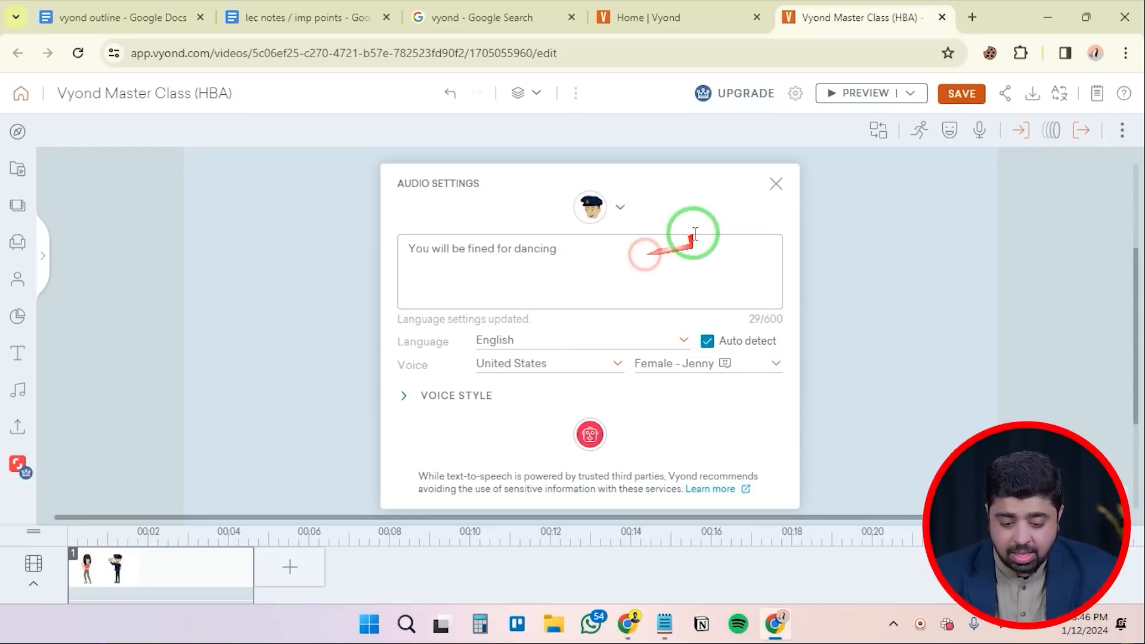
{"action": "left_click", "coordinate": [739, 368]}
{"action": "scroll", "coordinate": [723, 477], "scroll_direction": "down", "scroll_amount": 10}
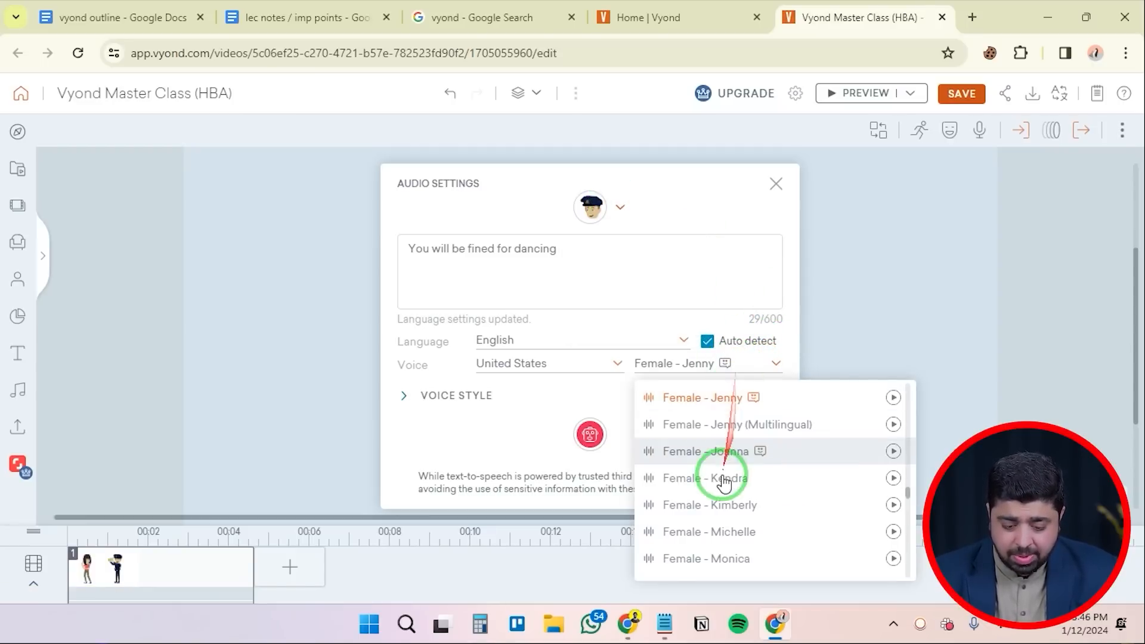
{"action": "left_click", "coordinate": [893, 458]}
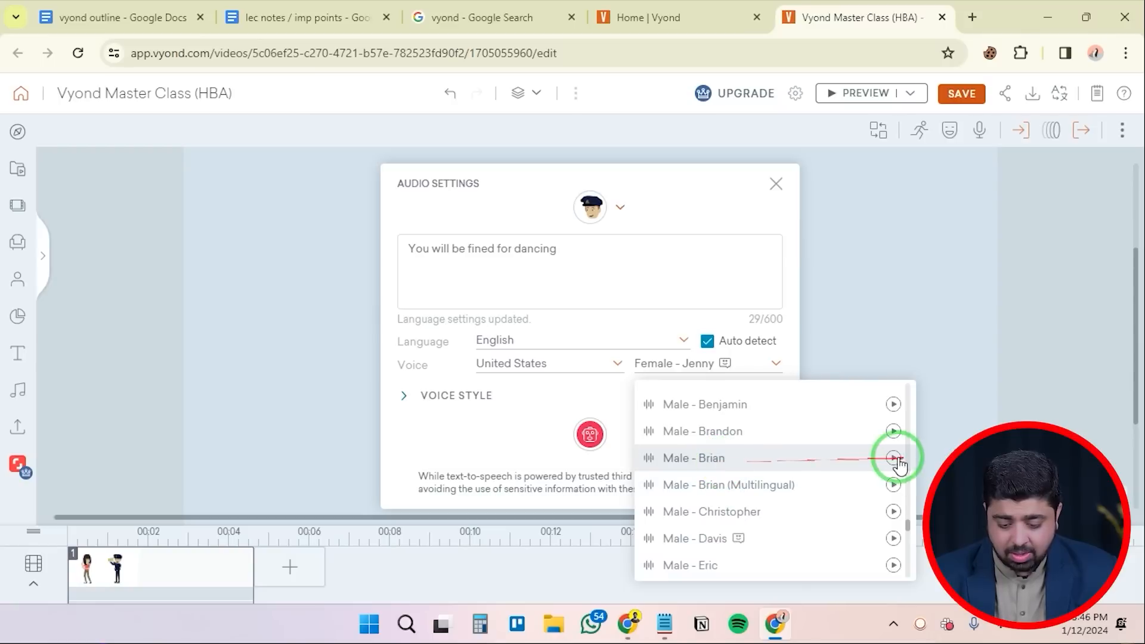
{"action": "left_click", "coordinate": [739, 463]}
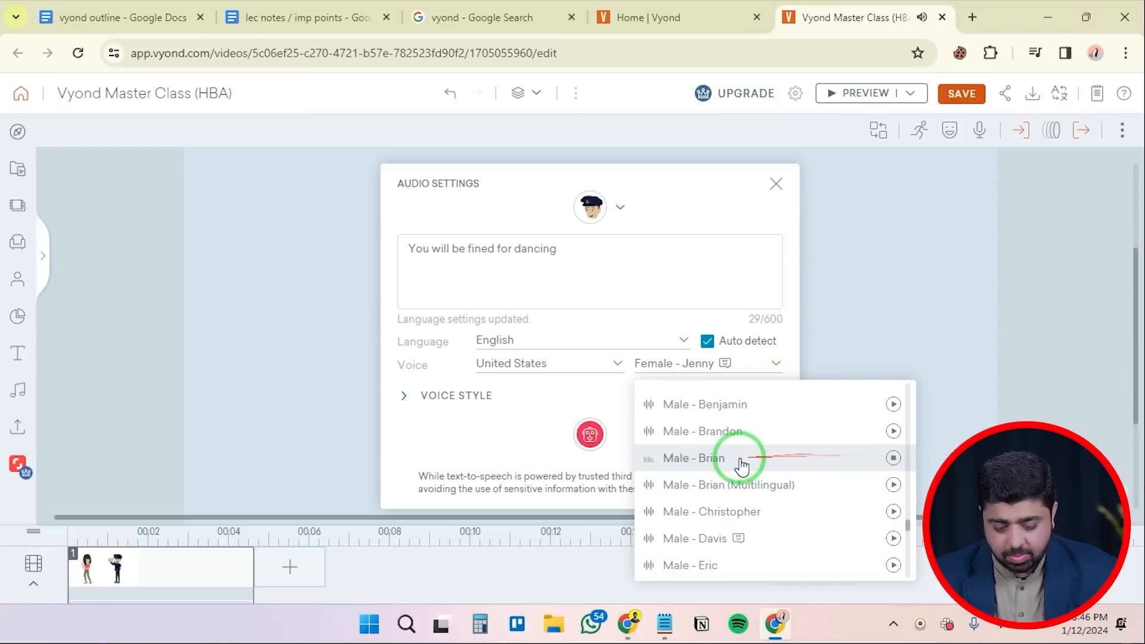
{"action": "left_click", "coordinate": [735, 466]}
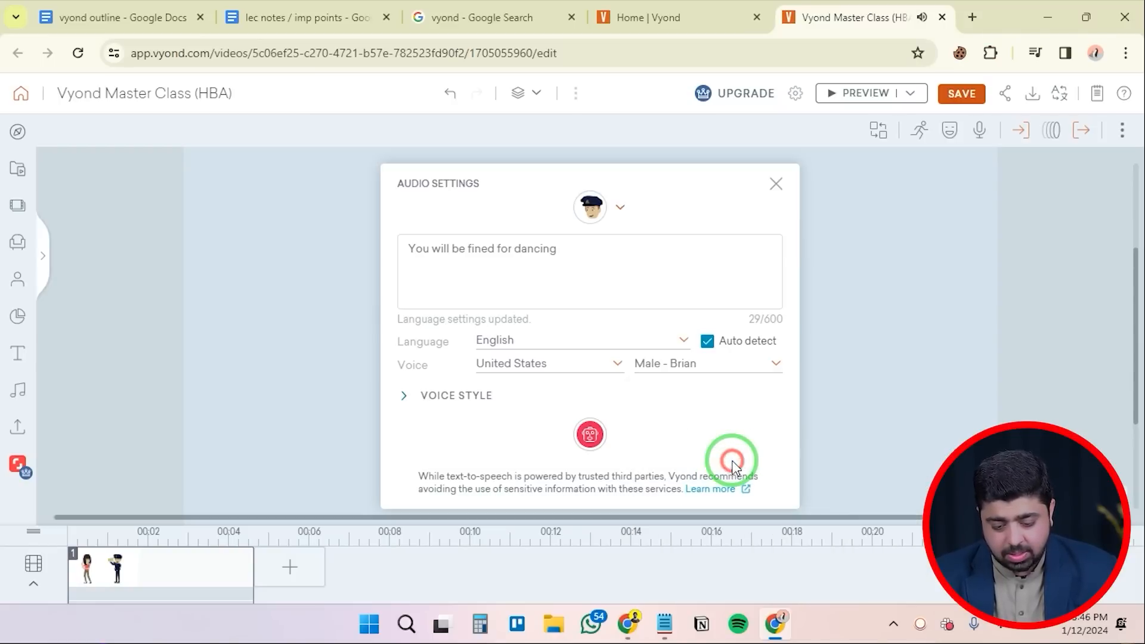
{"action": "left_click", "coordinate": [590, 434]}
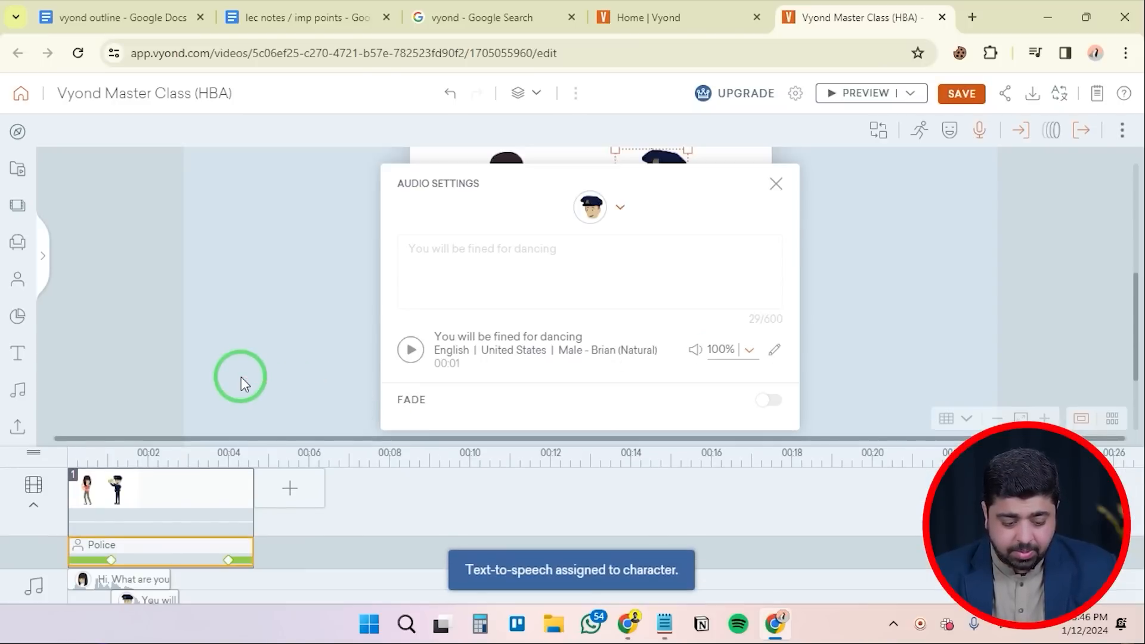
{"action": "left_click", "coordinate": [774, 197]}
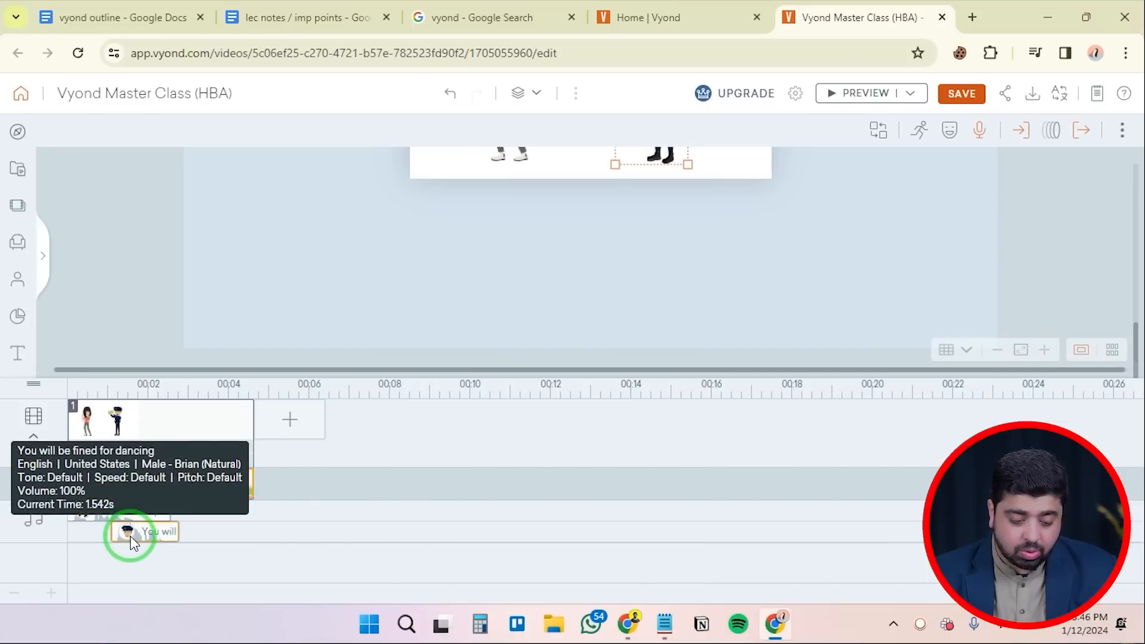
Preview the scene with both the woman's and the officer's dialogs
{"action": "scroll", "coordinate": [494, 257], "scroll_direction": "up", "scroll_amount": 3}
{"action": "left_click", "coordinate": [853, 93]}
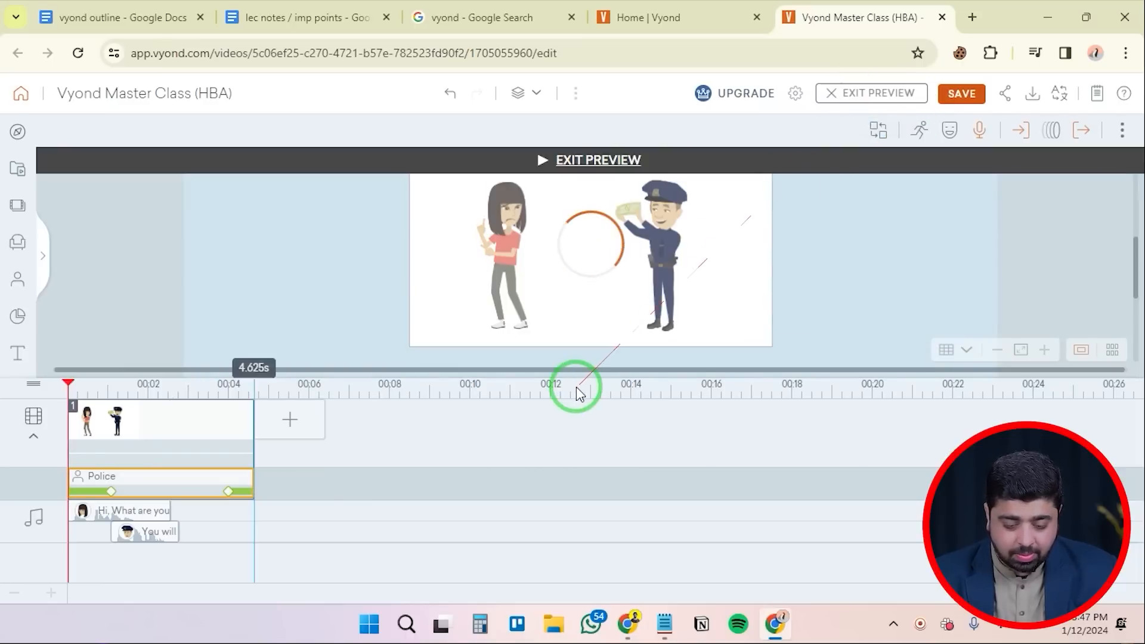
{"action": "left_click", "coordinate": [227, 370]}
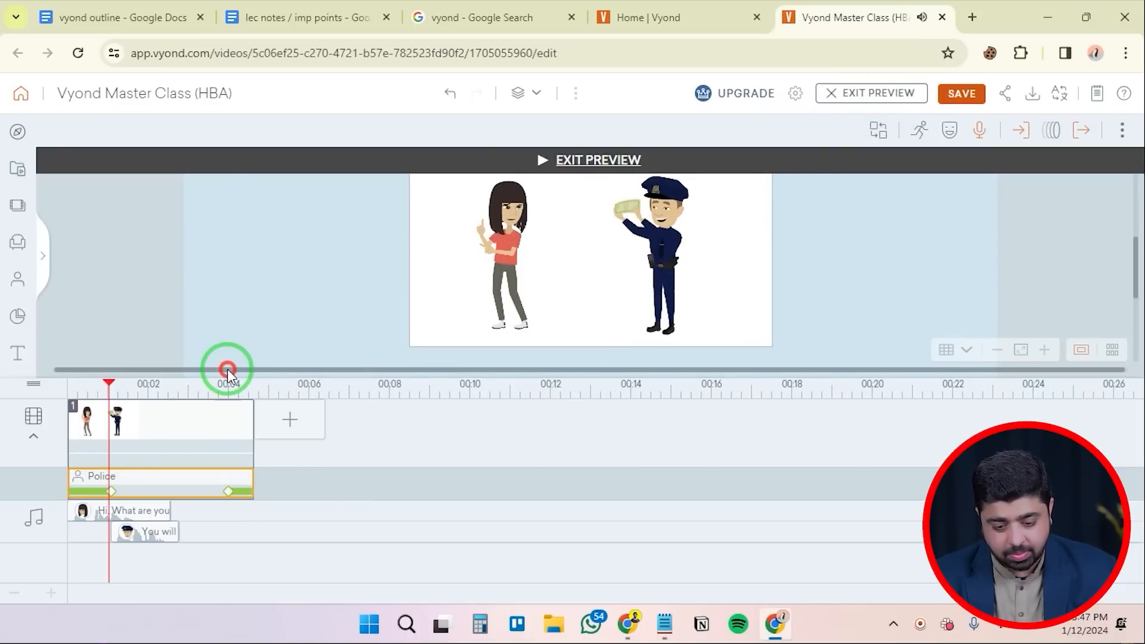
Shift the officer's dialog clip on the timeline to start at about 2 seconds, and preview the scene
{"action": "left_click", "coordinate": [171, 541]}
{"action": "left_click_drag", "start_coordinate": [173, 534], "coordinate": [213, 532]}
{"action": "left_click", "coordinate": [294, 529]}
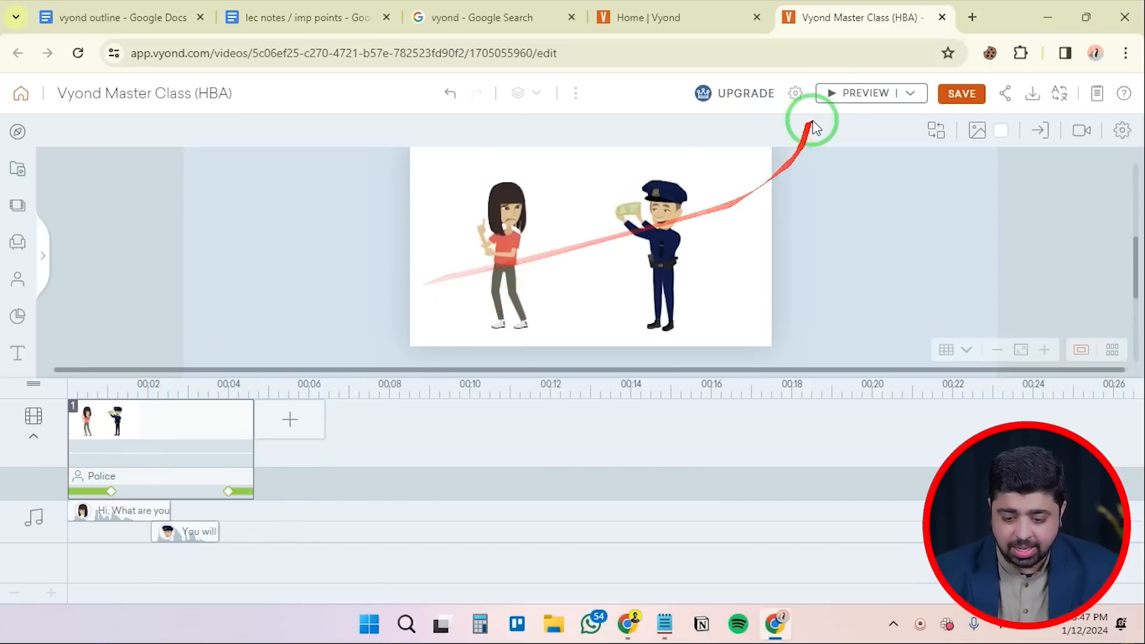
{"action": "left_click", "coordinate": [834, 95]}
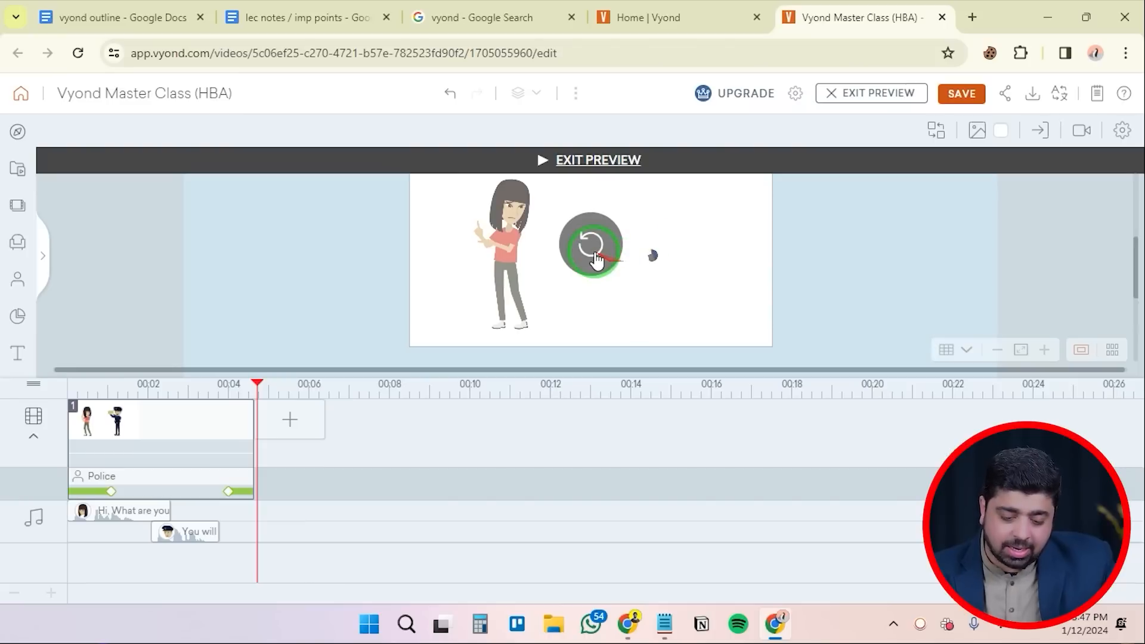
{"action": "left_click", "coordinate": [596, 157]}
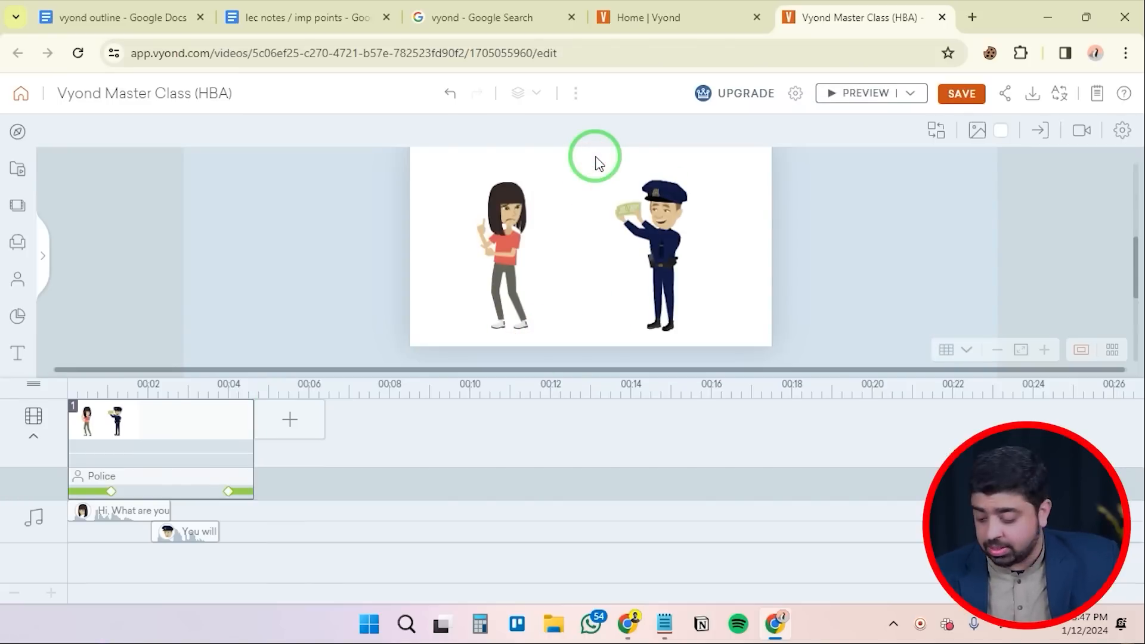
Add a blank second scene after the first and enlarge the canvas area by shrinking the timeline
{"action": "left_click", "coordinate": [676, 244]}
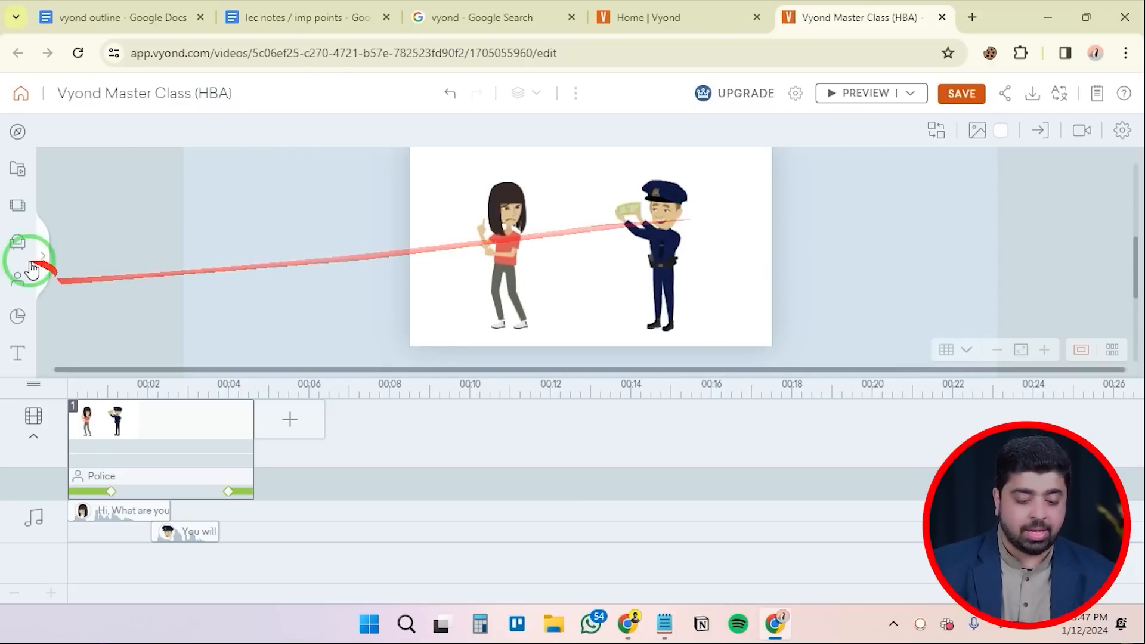
{"action": "left_click", "coordinate": [289, 424]}
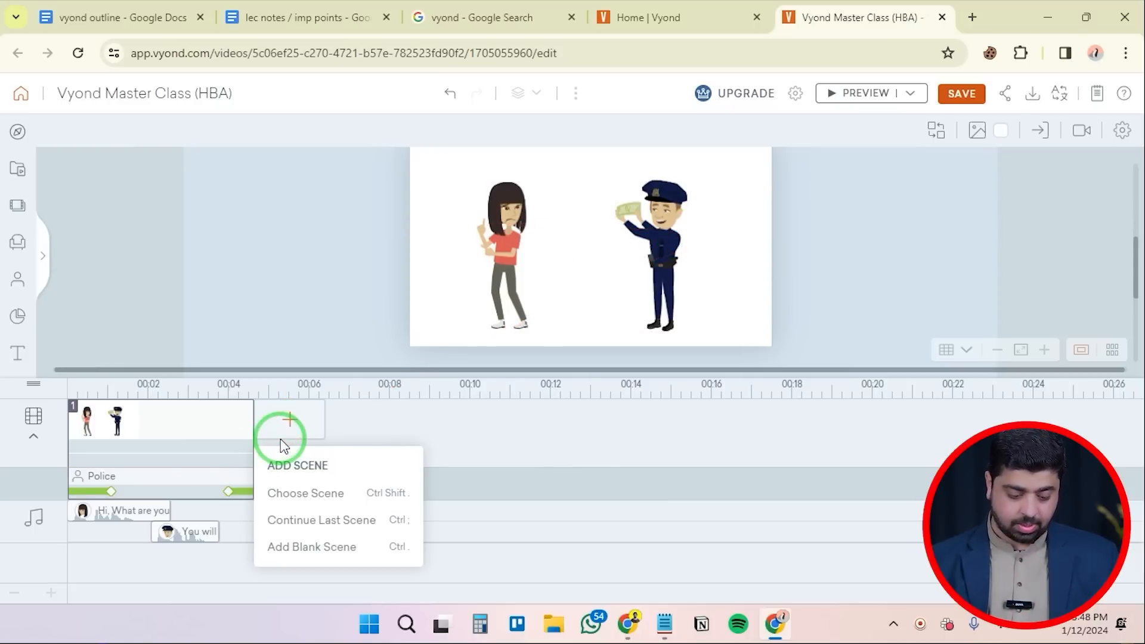
{"action": "left_click", "coordinate": [338, 547]}
{"action": "left_click", "coordinate": [666, 380]}
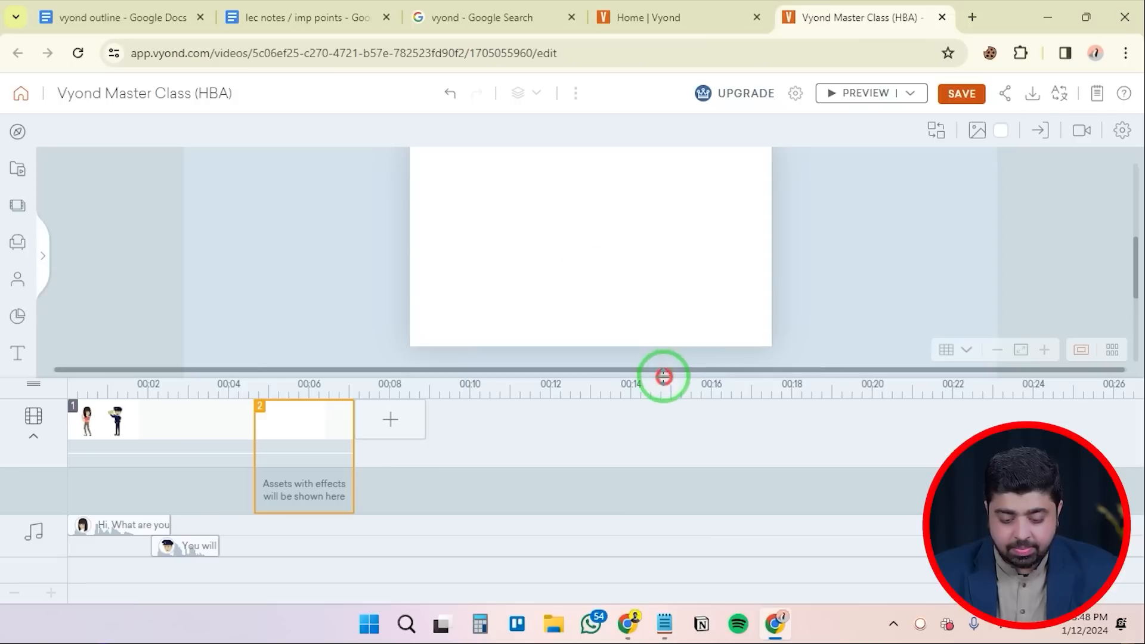
{"action": "left_click", "coordinate": [562, 406]}
{"action": "left_click", "coordinate": [566, 374]}
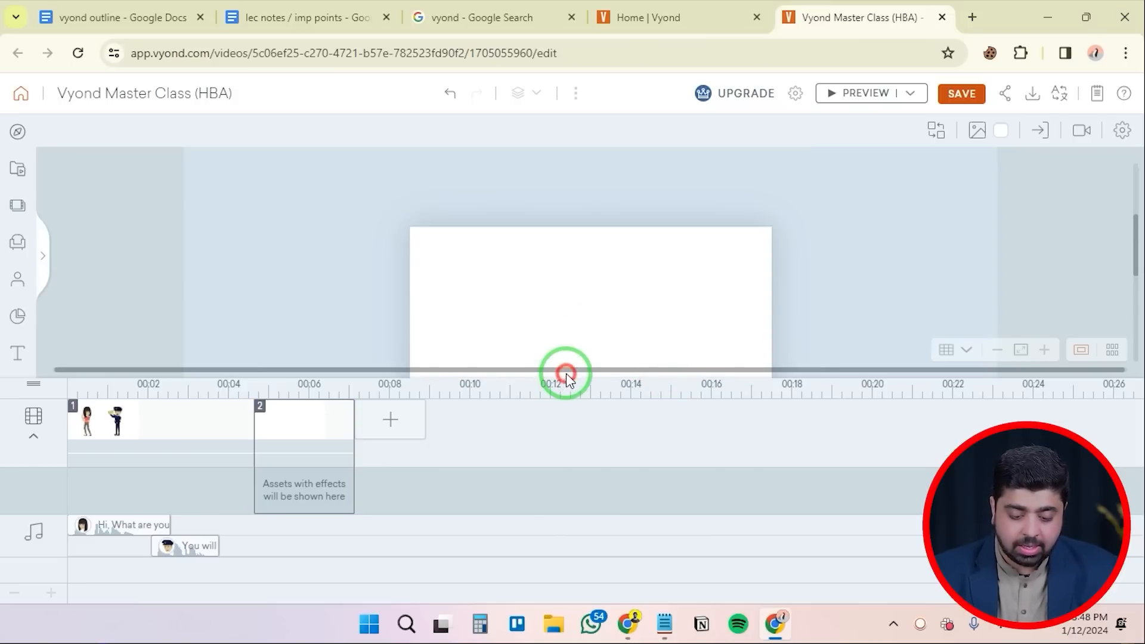
{"action": "left_click_drag", "start_coordinate": [568, 379], "coordinate": [568, 421]}
Replace the woman in the red top in scene 1 with the brown-haired woman in the pink gown from the Special Occasions characters
{"action": "left_click", "coordinate": [510, 238]}
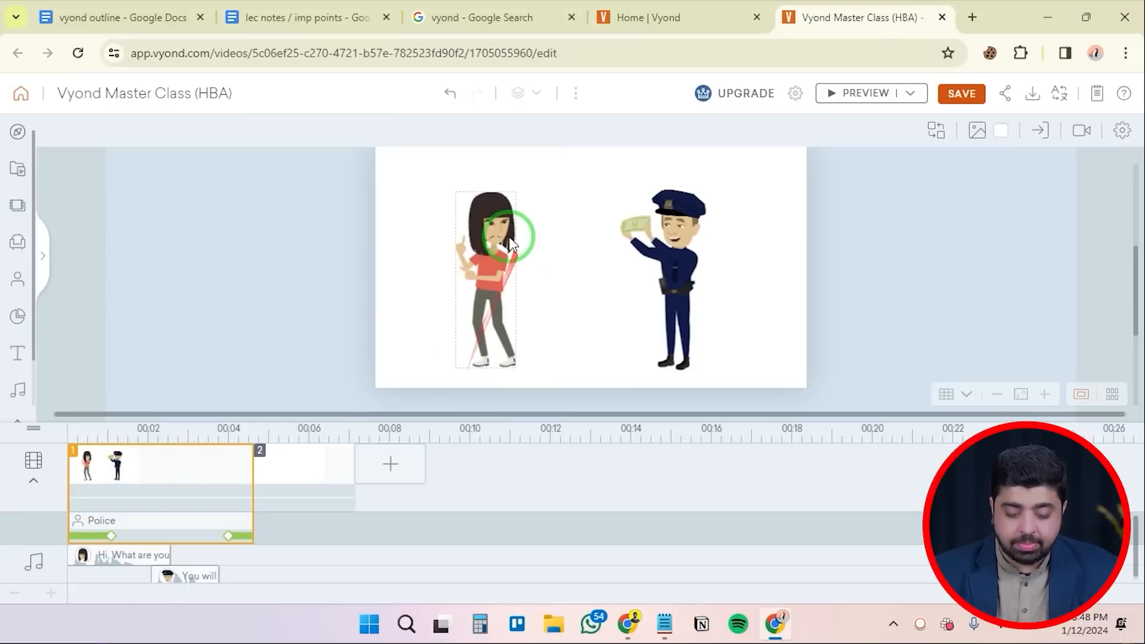
{"action": "left_click", "coordinate": [486, 234]}
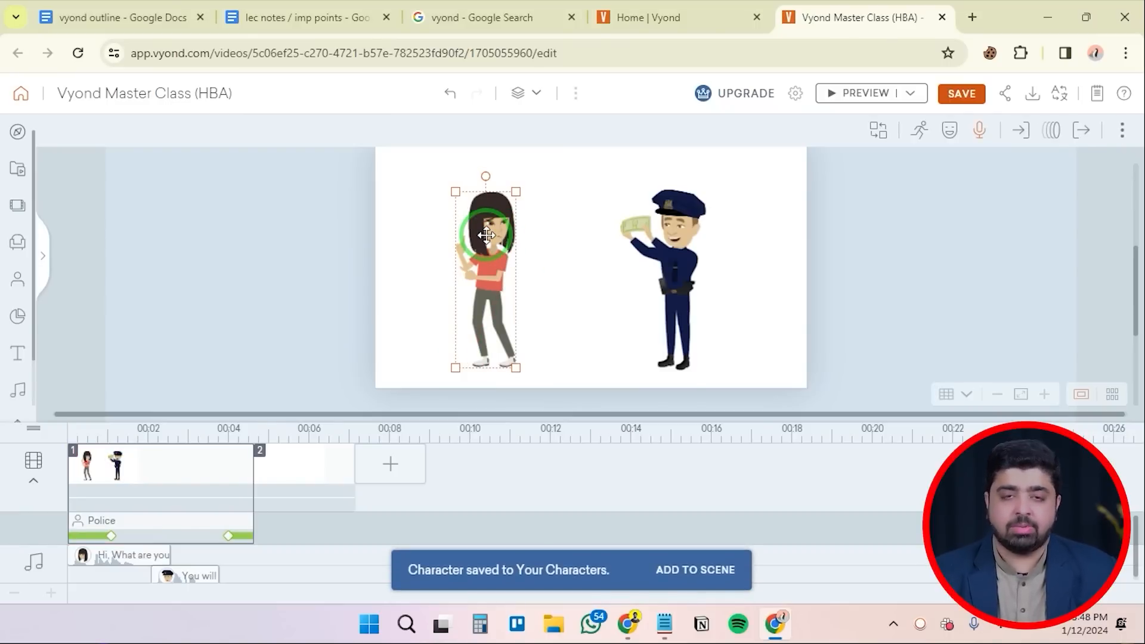
{"action": "left_click", "coordinate": [332, 225]}
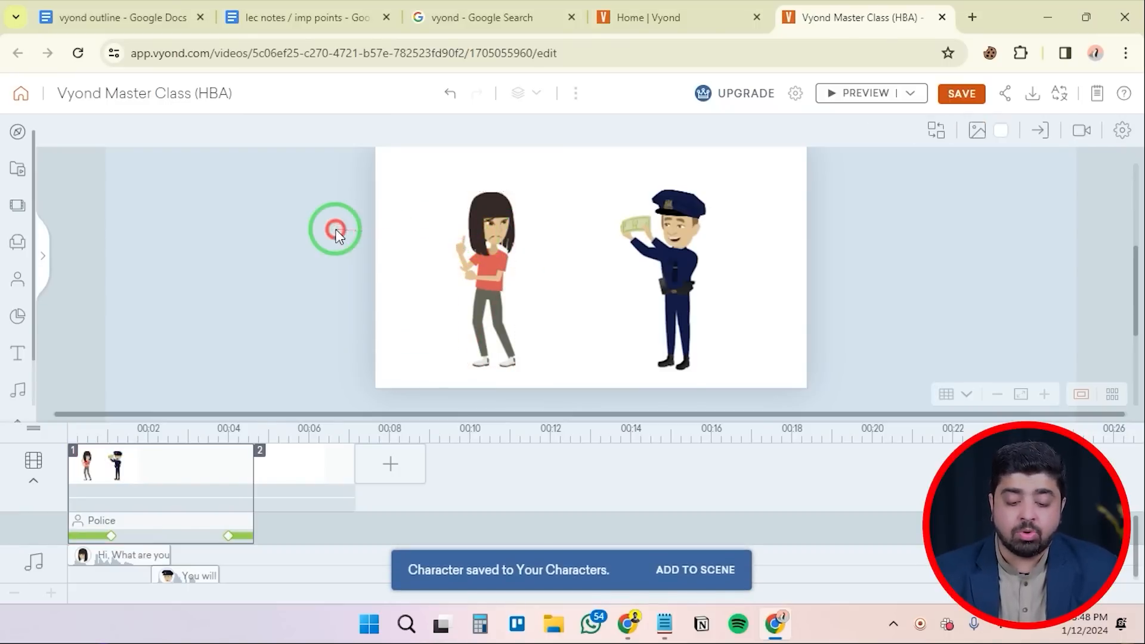
{"action": "left_click", "coordinate": [482, 235]}
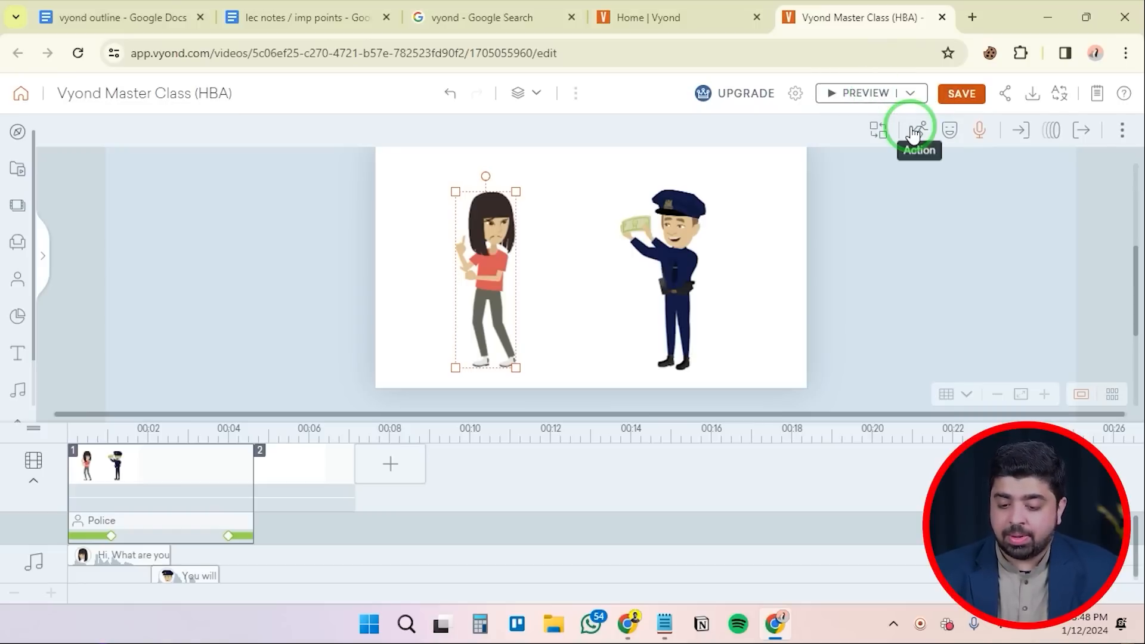
{"action": "left_click", "coordinate": [879, 132]}
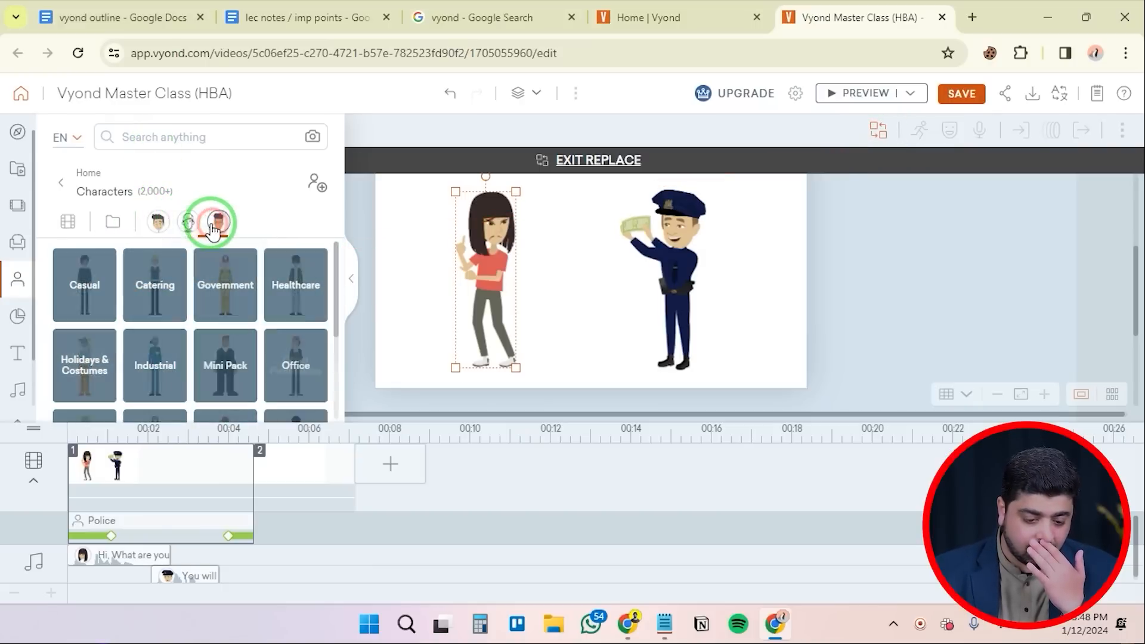
{"action": "left_click", "coordinate": [162, 233]}
{"action": "scroll", "coordinate": [131, 334], "scroll_direction": "down", "scroll_amount": 1}
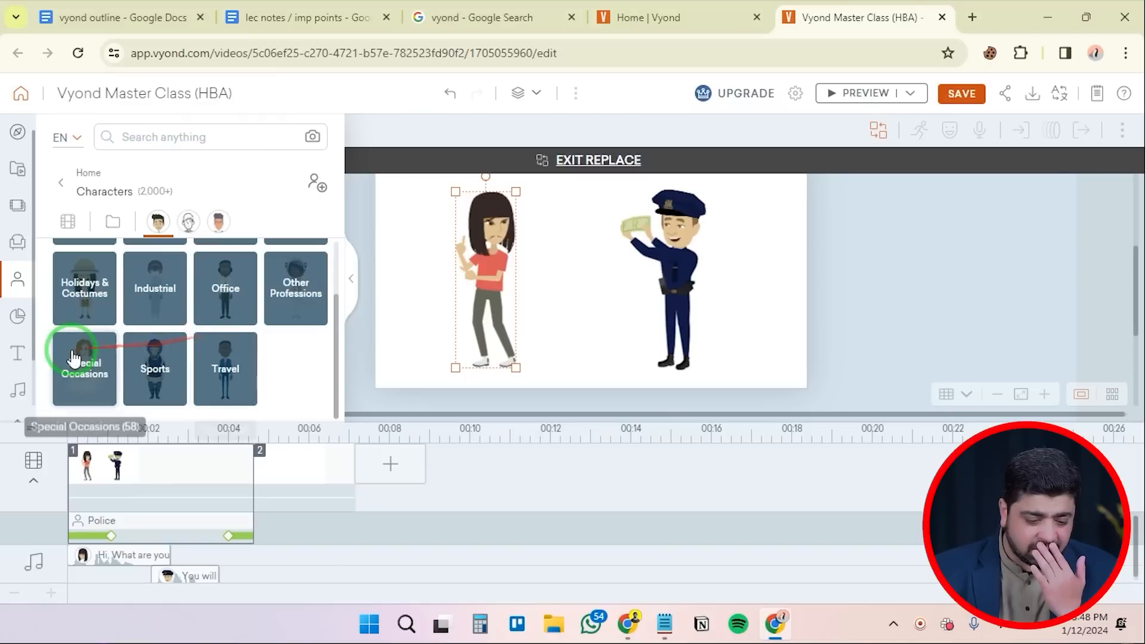
{"action": "left_click", "coordinate": [76, 362]}
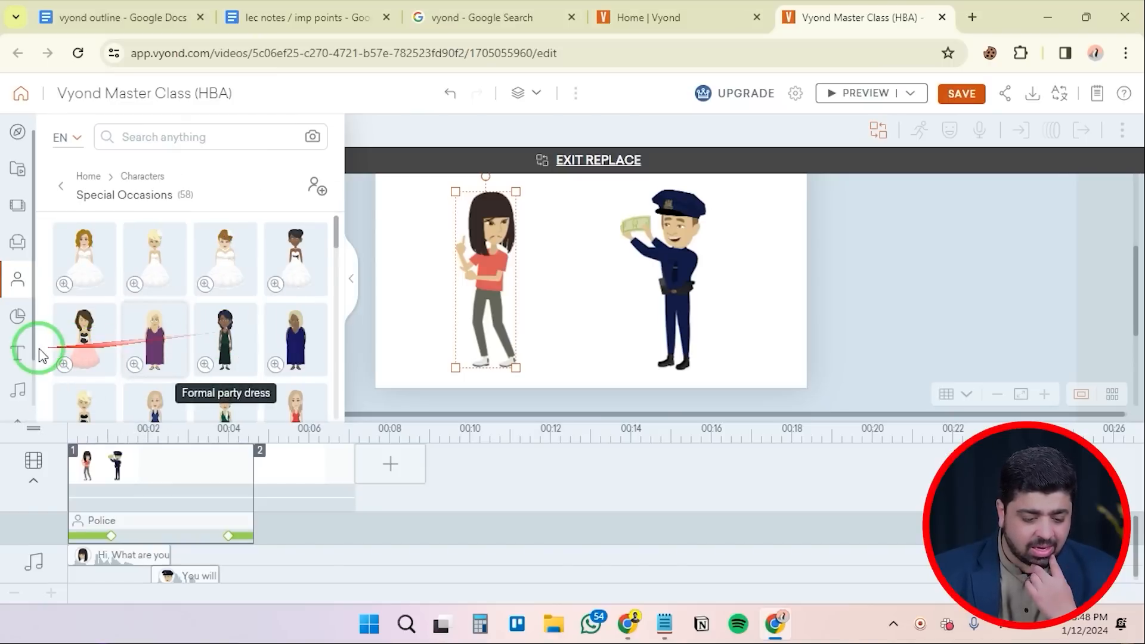
{"action": "left_click", "coordinate": [82, 342]}
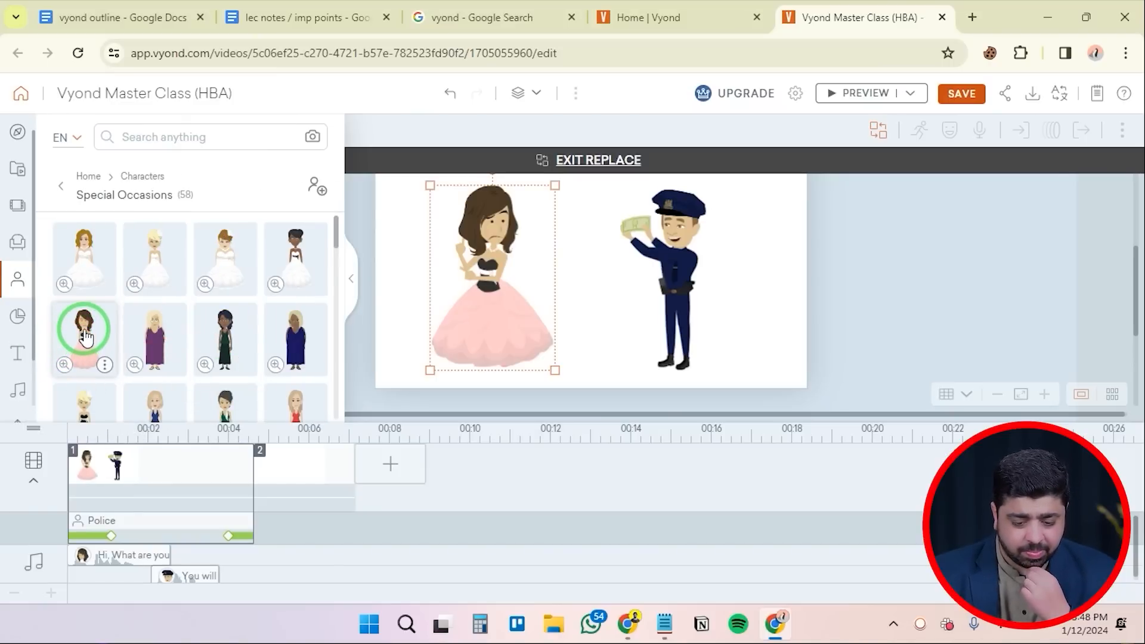
Preview the first scene with the replaced woman and exit the preview
{"action": "left_click", "coordinate": [859, 93]}
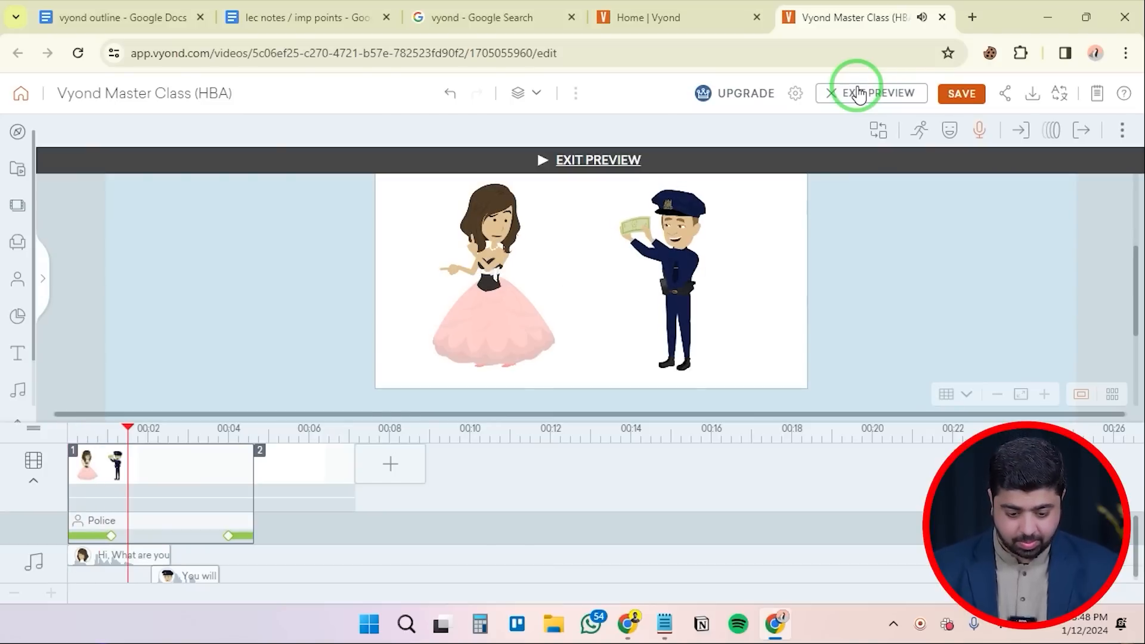
{"action": "left_click", "coordinate": [645, 284]}
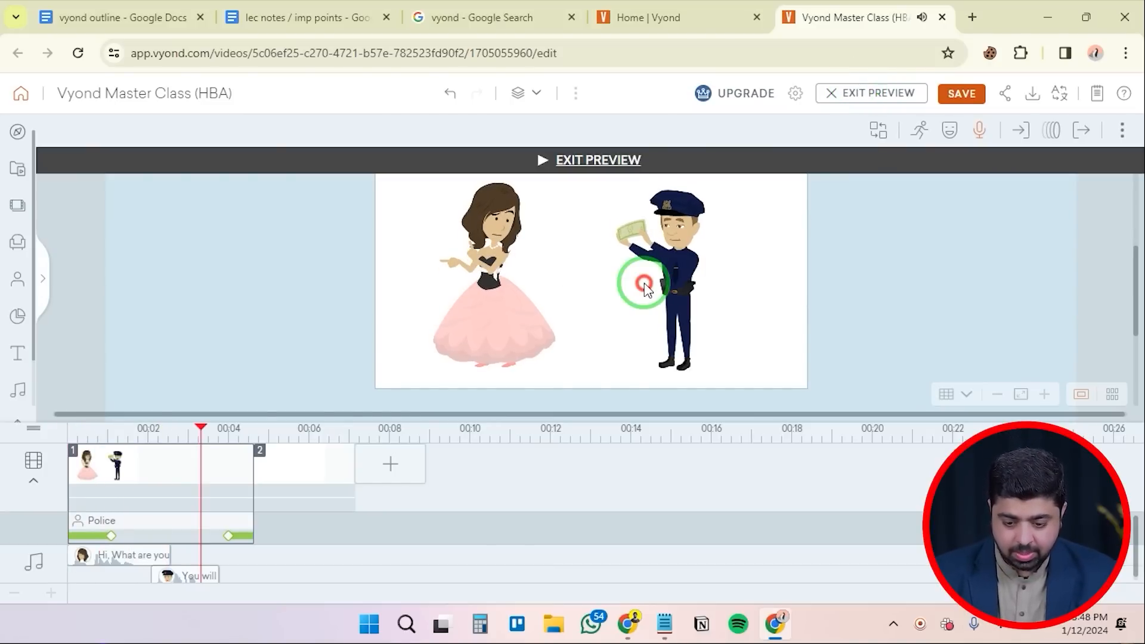
{"action": "left_click", "coordinate": [578, 245]}
Select the blank second scene and show the full character library
{"action": "left_click", "coordinate": [274, 445]}
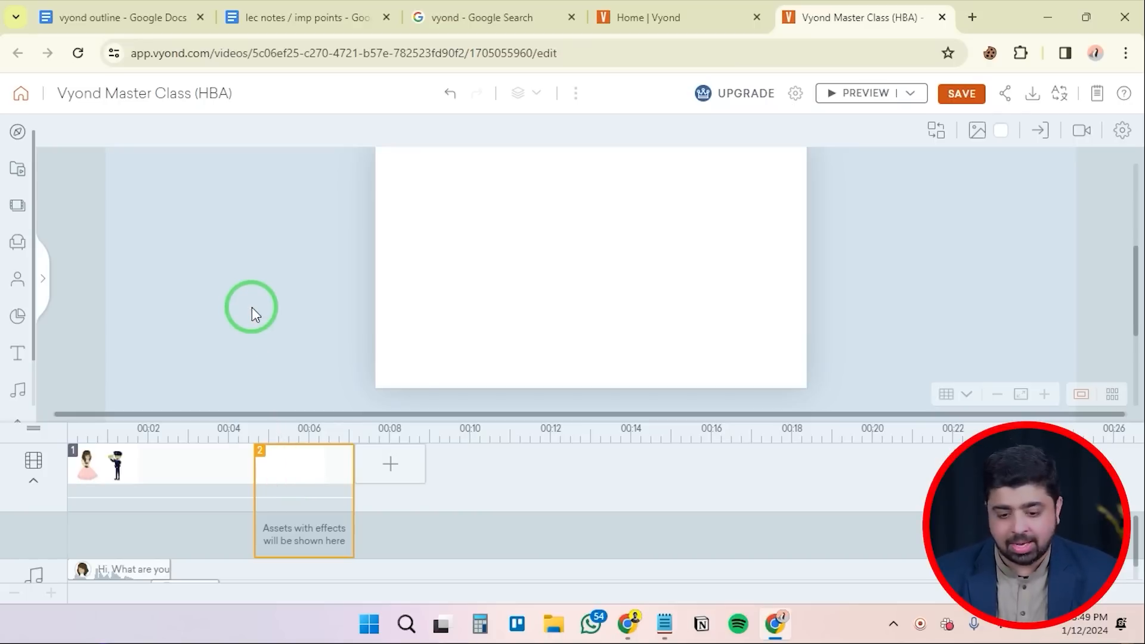
{"action": "left_click", "coordinate": [309, 463]}
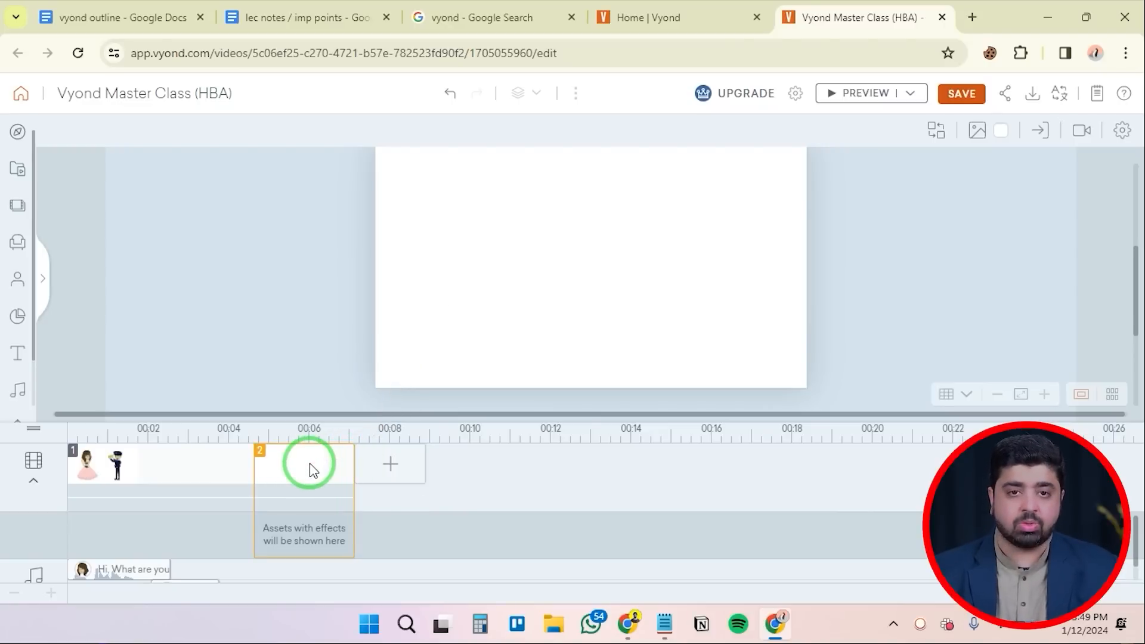
{"action": "left_click", "coordinate": [17, 280]}
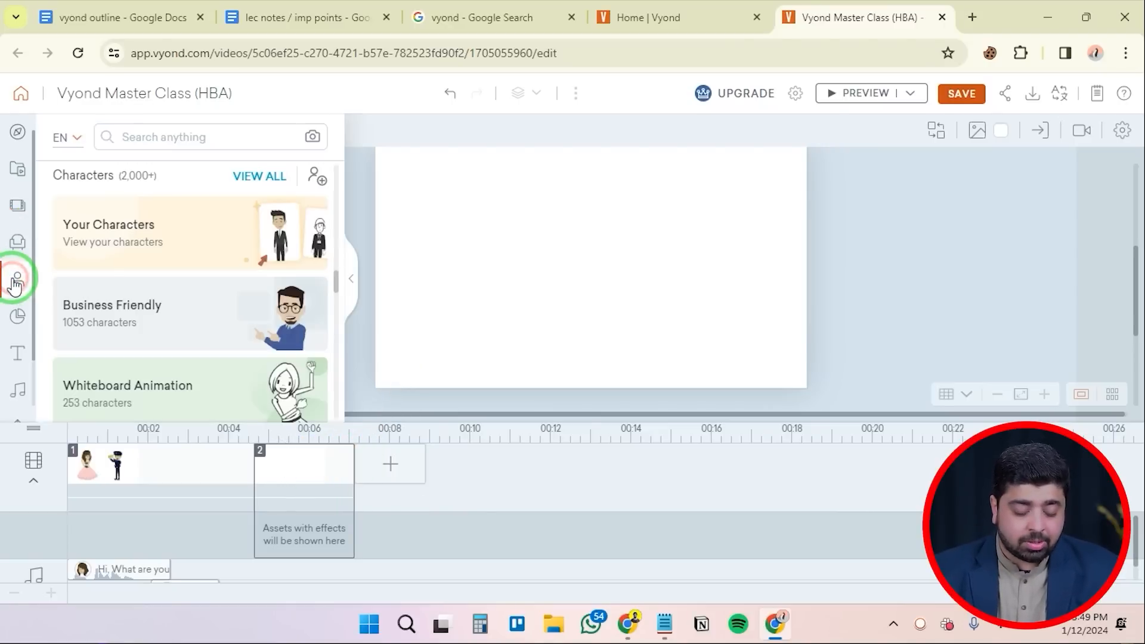
{"action": "left_click", "coordinate": [319, 173]}
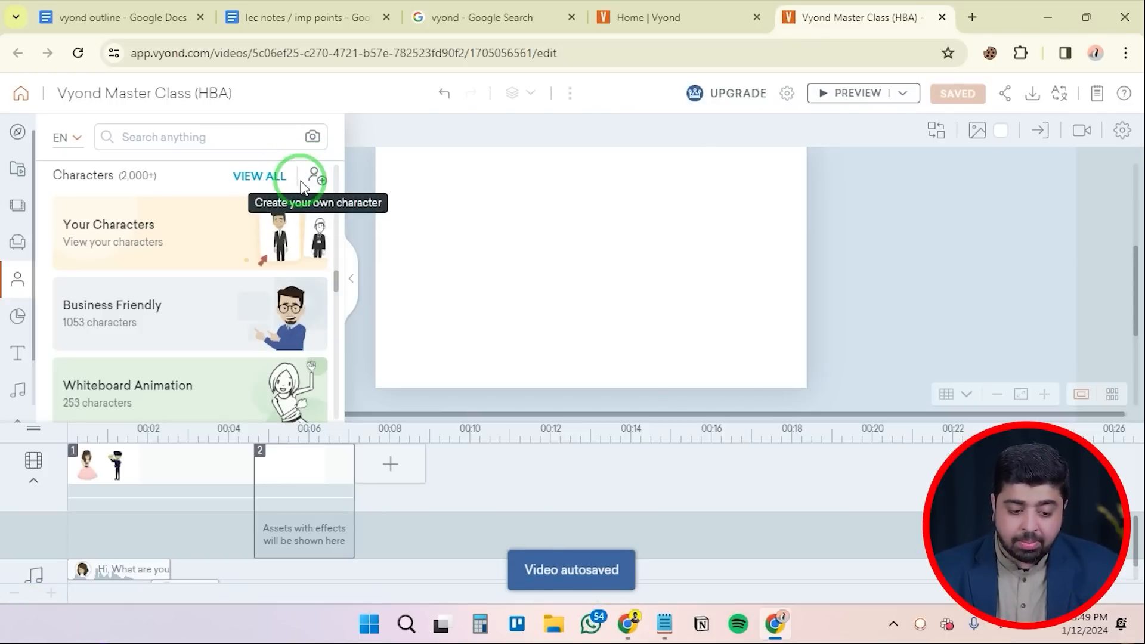
{"action": "left_click", "coordinate": [246, 177]}
Search the library for "doctor" and clear the search
{"action": "left_click", "coordinate": [184, 138]}
{"action": "type", "text": "a"}
{"action": "key", "text": "BackSpace"}
{"action": "type", "text": "docto"}
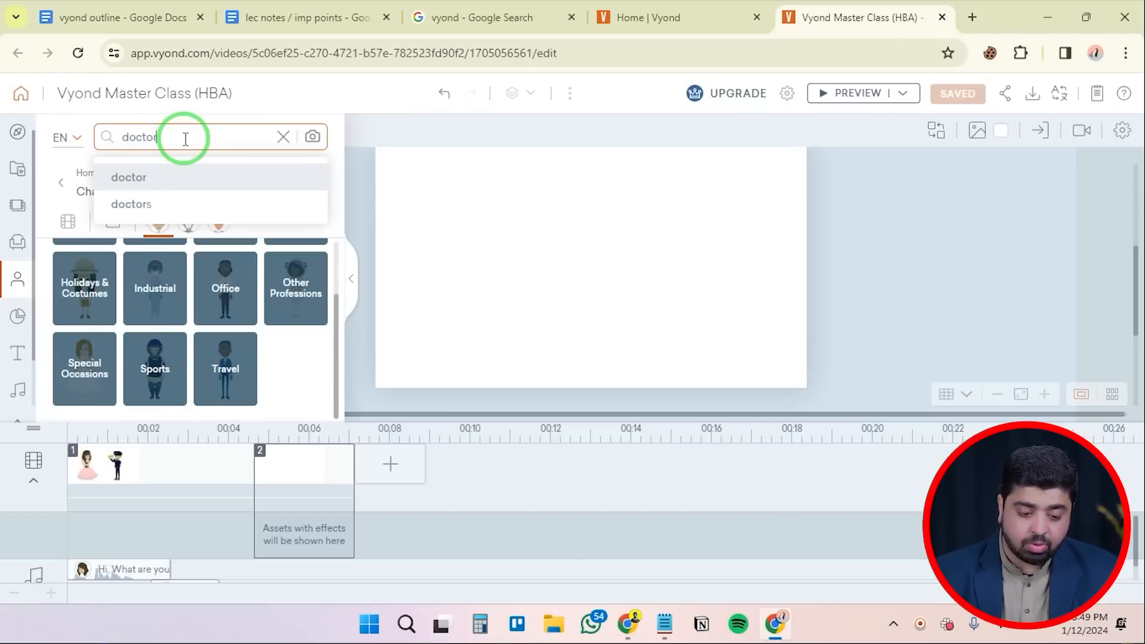
{"action": "type", "text": "r"}
{"action": "key", "text": "Return"}
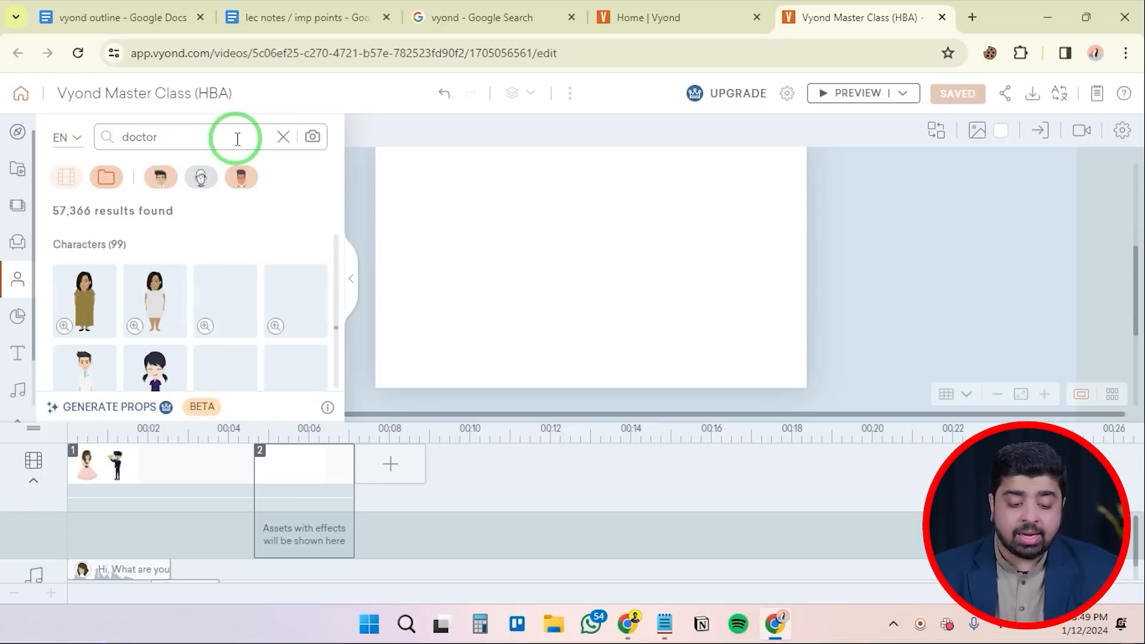
{"action": "left_click", "coordinate": [283, 139]}
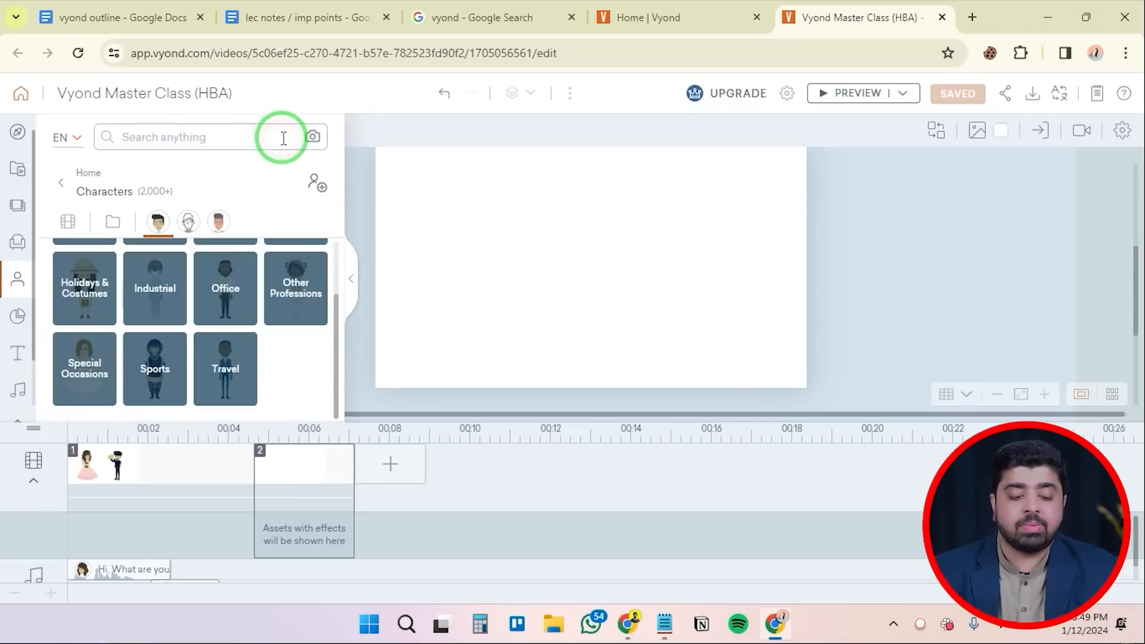
{"action": "left_click", "coordinate": [321, 190]}
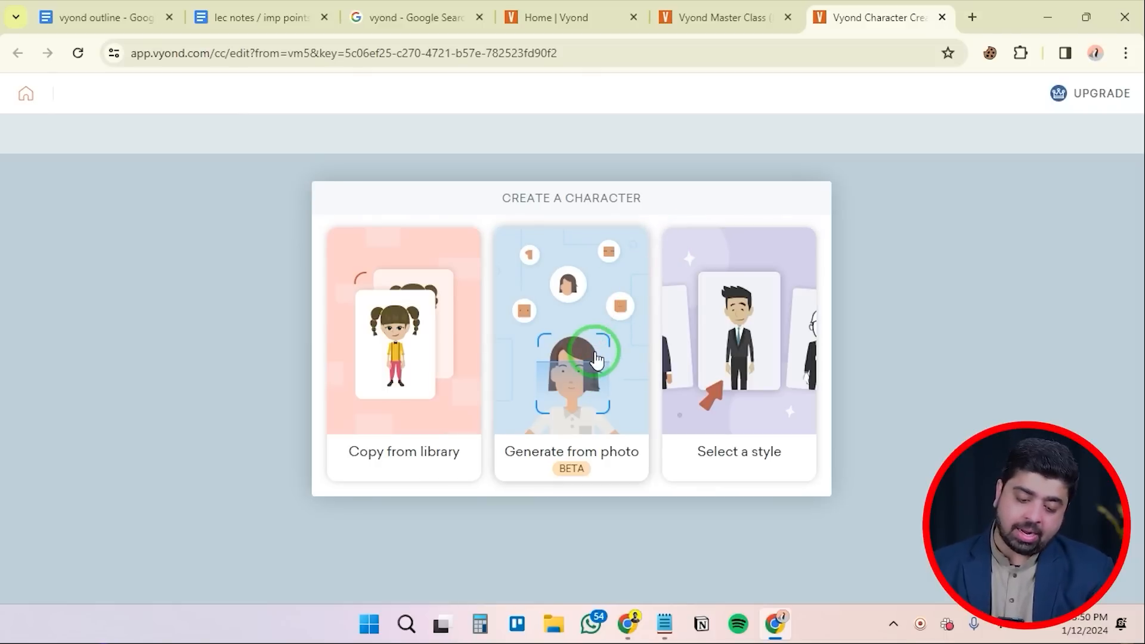
{"action": "left_click", "coordinate": [571, 354]}
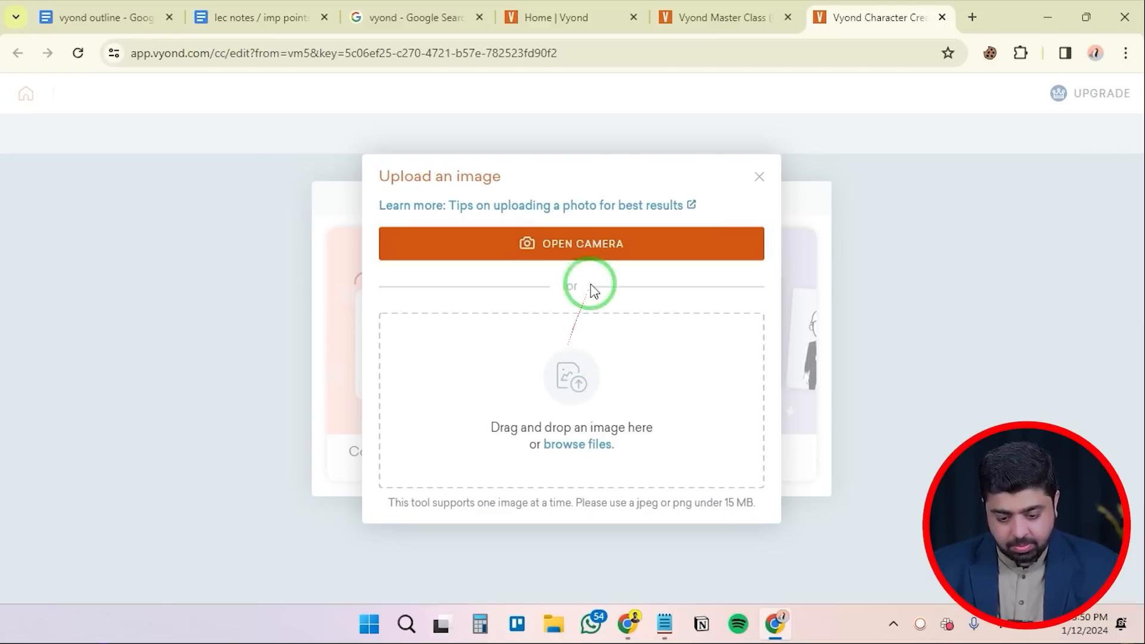
{"action": "left_click", "coordinate": [599, 254]}
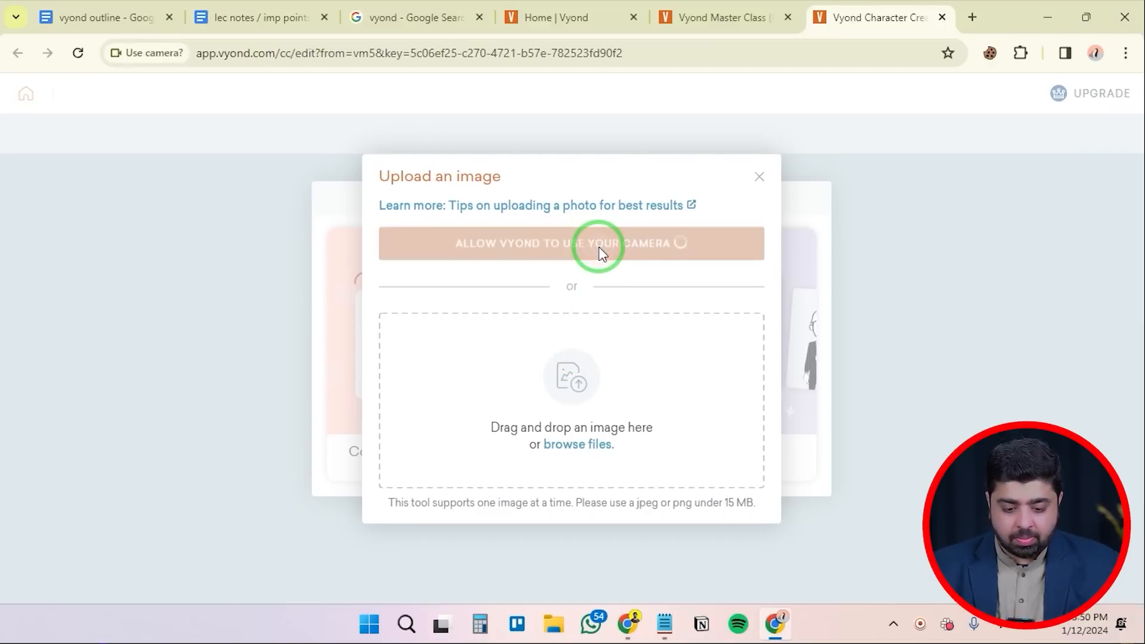
{"action": "left_click", "coordinate": [249, 166]}
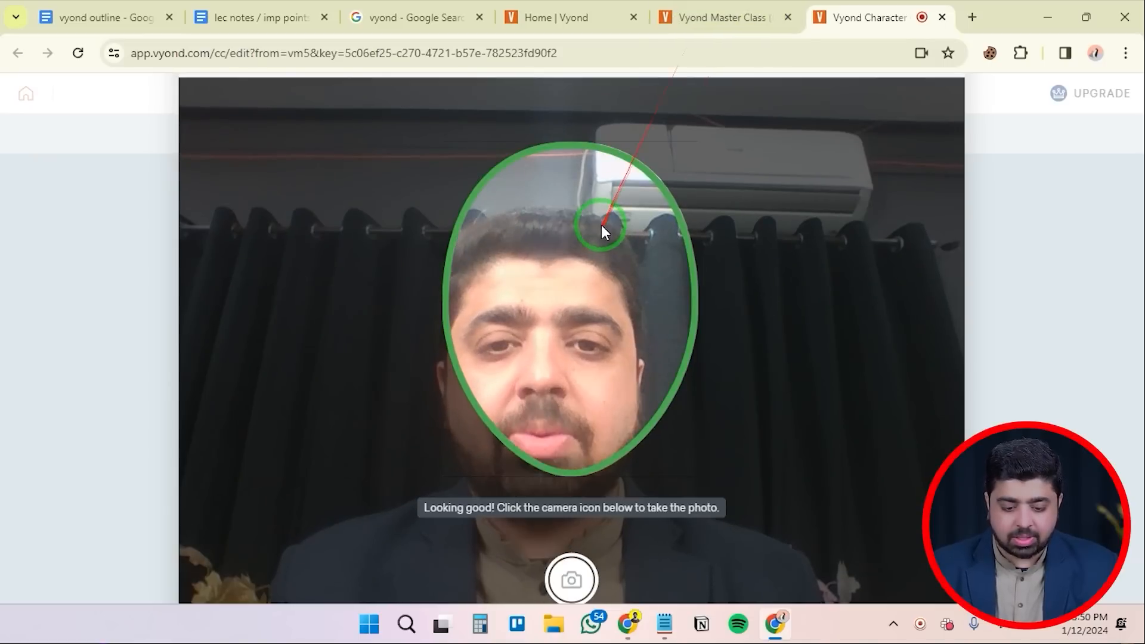
{"action": "left_click", "coordinate": [769, 13]}
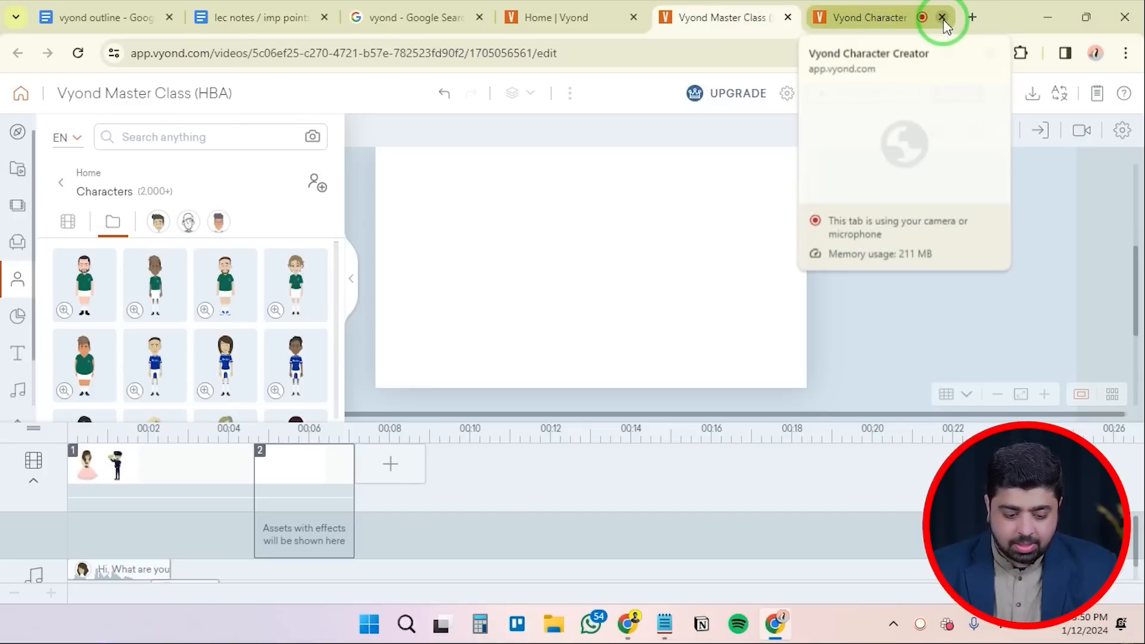
{"action": "left_click", "coordinate": [878, 21]}
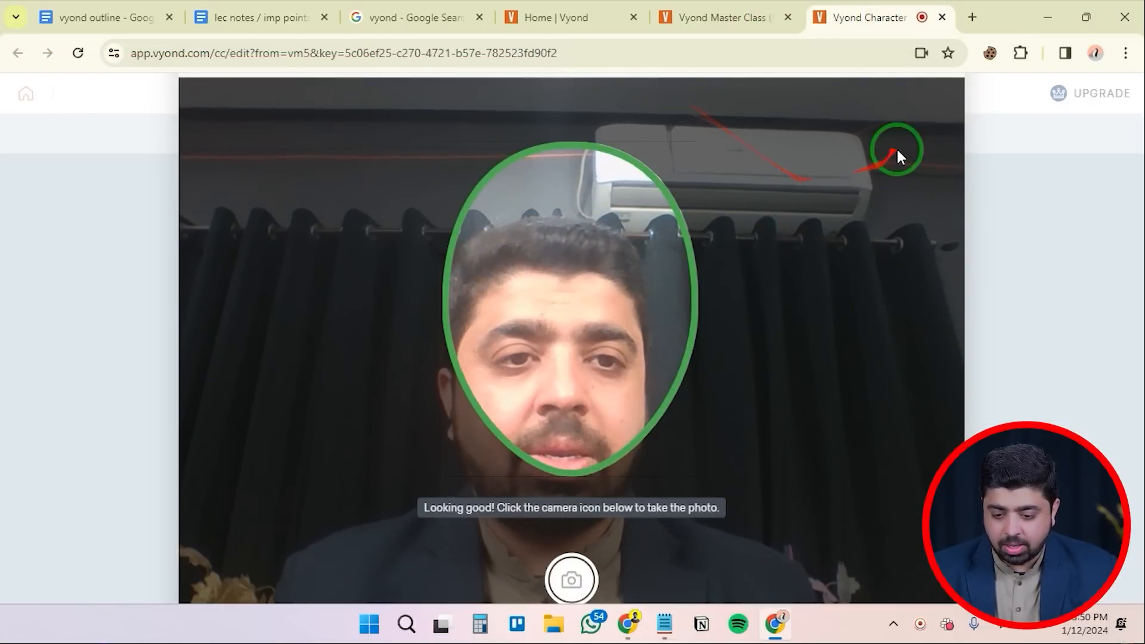
{"action": "left_click", "coordinate": [942, 17]}
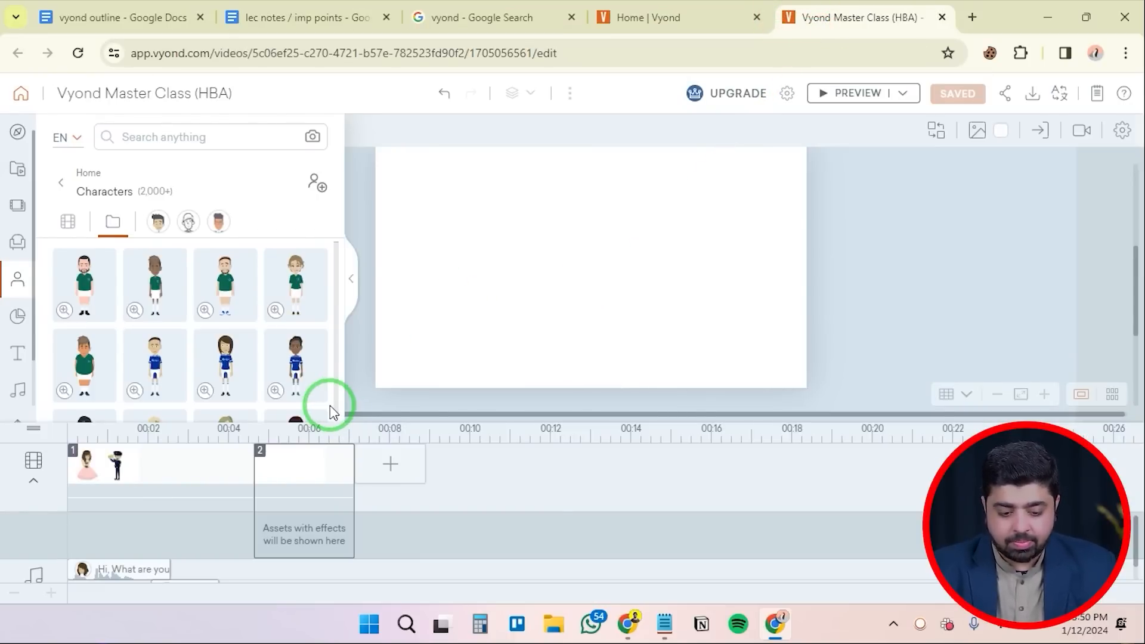
Generate a new custom character from an uploaded portrait photo of the bearded man
{"action": "left_click", "coordinate": [316, 181]}
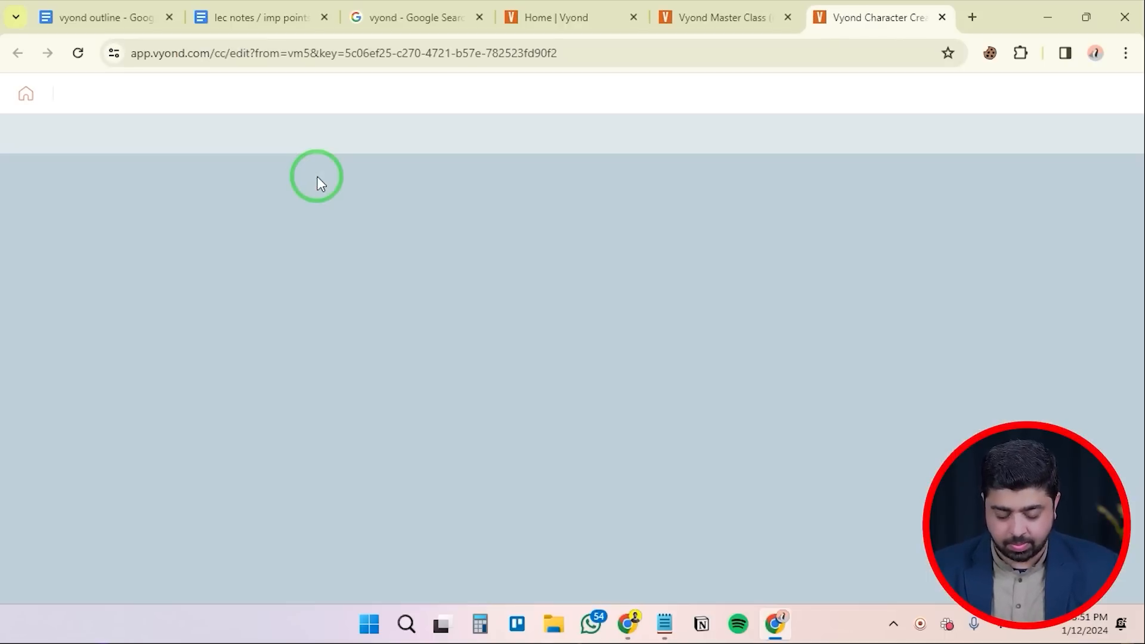
{"action": "left_click", "coordinate": [566, 306]}
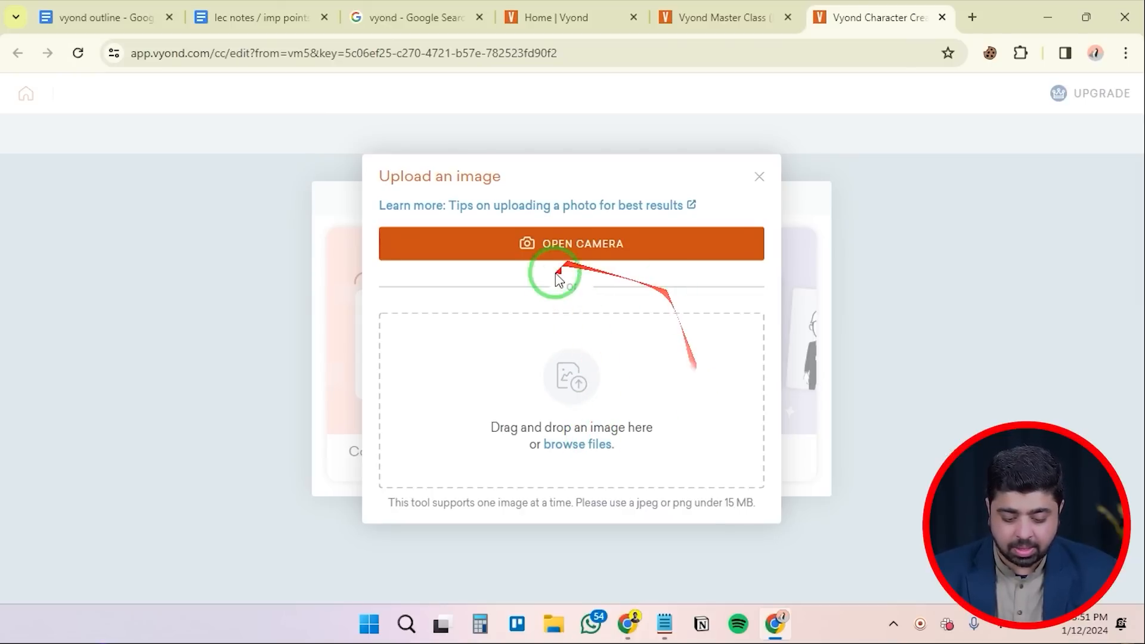
{"action": "left_click_drag", "start_coordinate": [678, 637], "coordinate": [583, 385]}
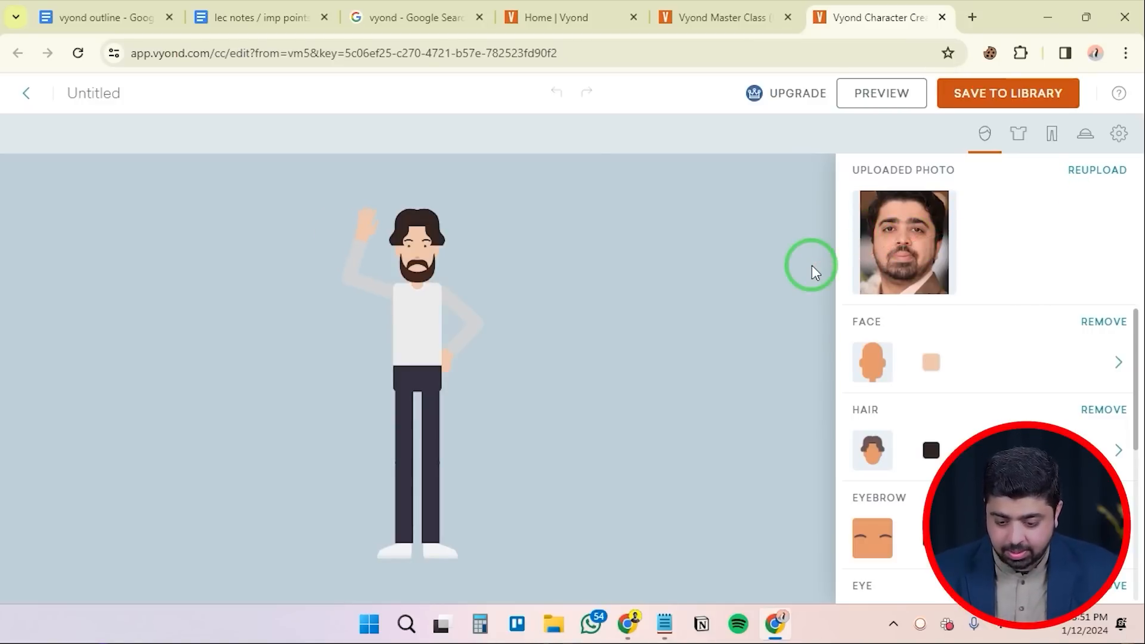
Try removing the photo-based character's face, undo the removal, and adjust the face's skin colour
{"action": "left_click", "coordinate": [1105, 322]}
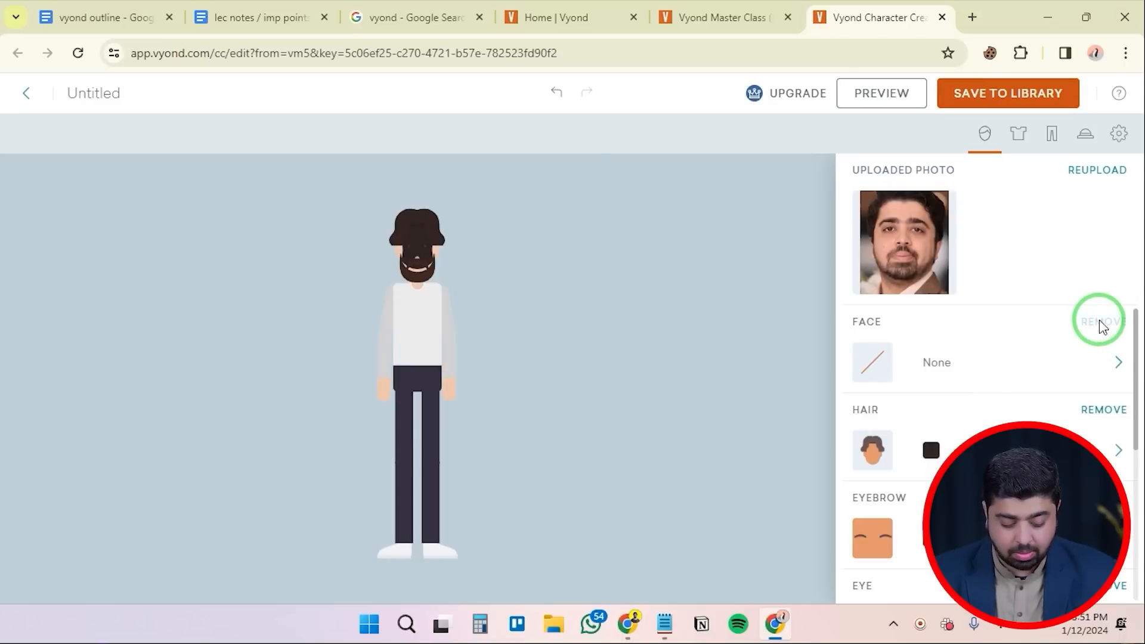
{"action": "key", "text": "ctrl+z"}
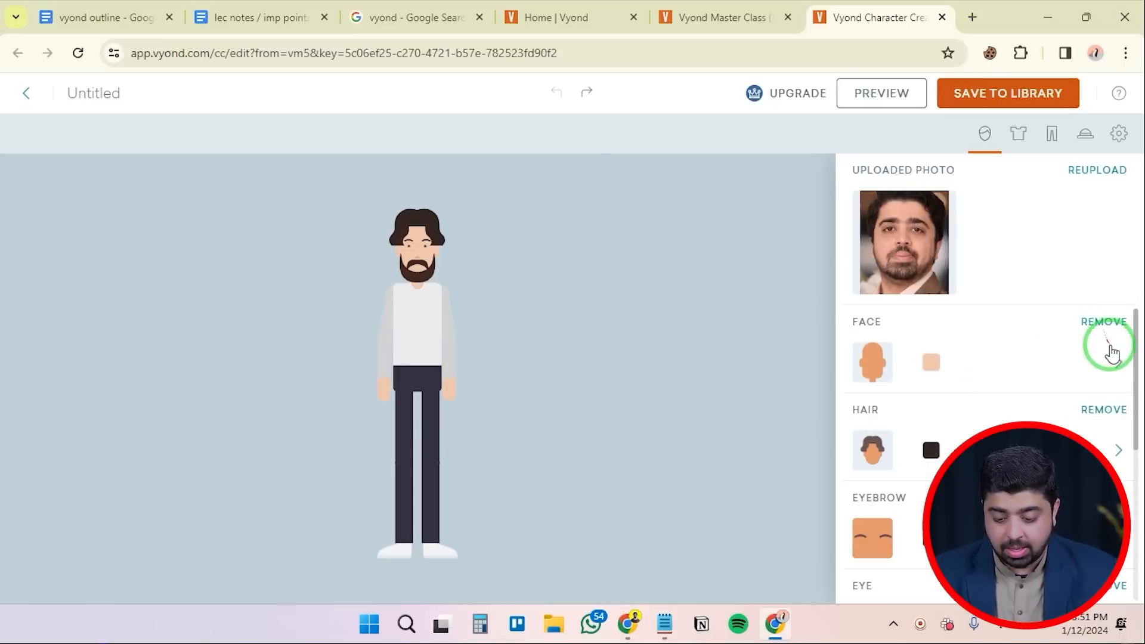
{"action": "left_click", "coordinate": [931, 362]}
{"action": "left_click", "coordinate": [864, 374]}
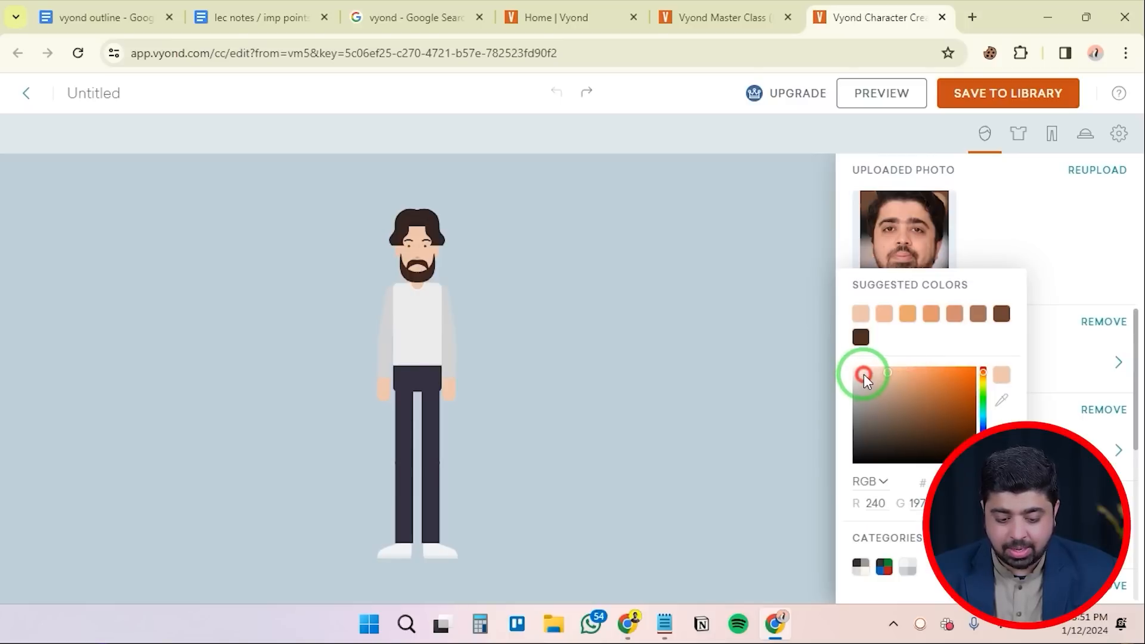
{"action": "left_click", "coordinate": [880, 375]}
{"action": "left_click", "coordinate": [700, 360]}
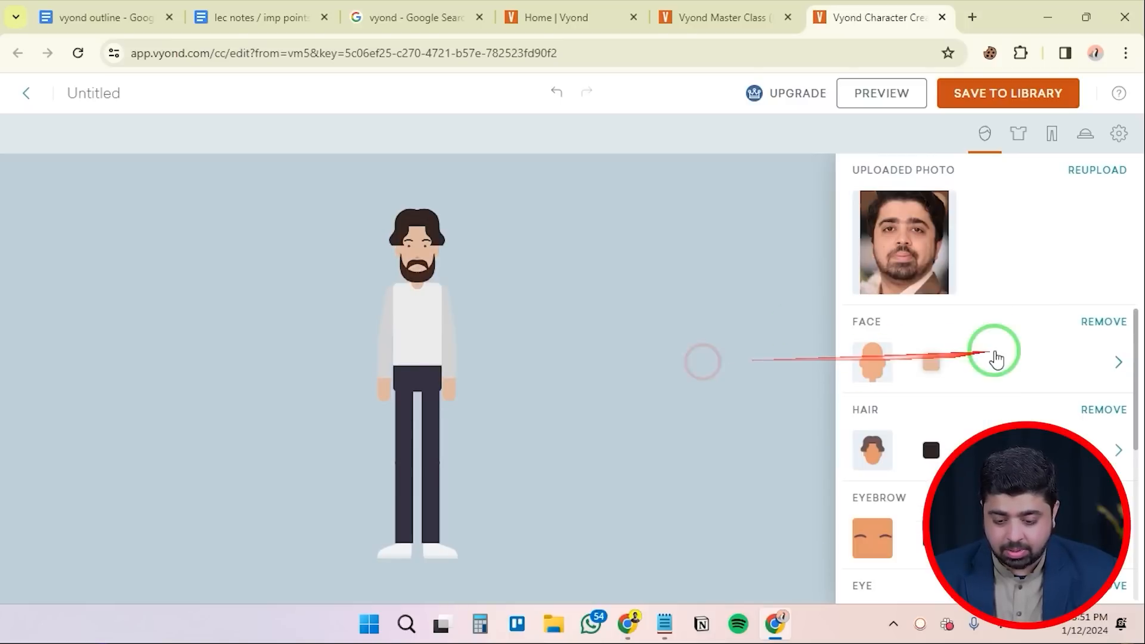
Give the photo-based character the short spiky hairstyle and leave the character creator without saving
{"action": "left_click", "coordinate": [1117, 451]}
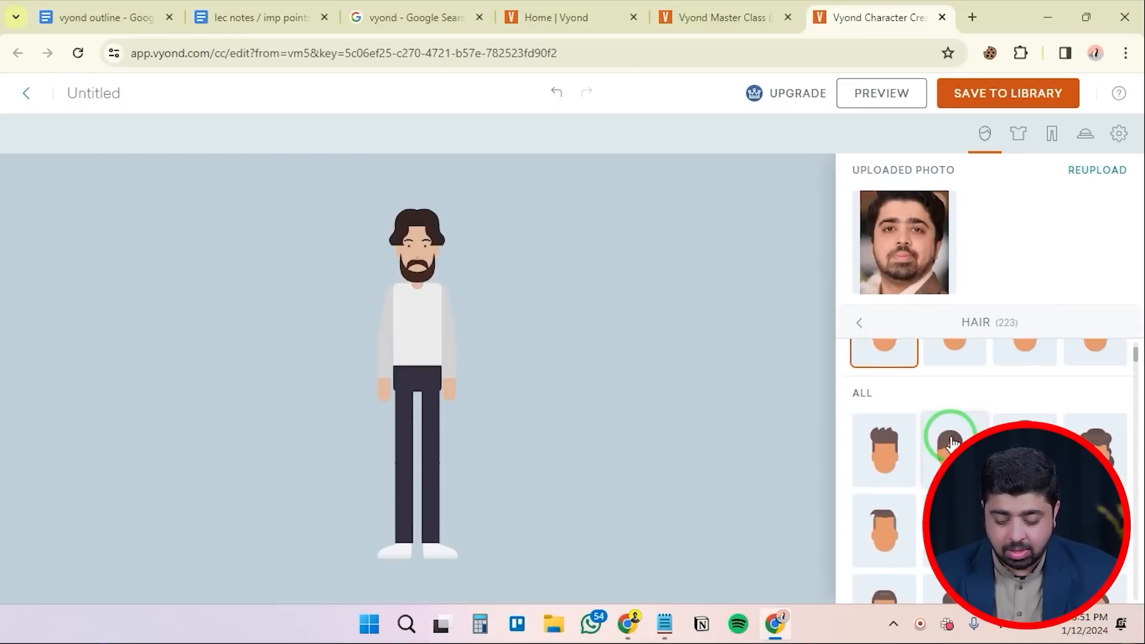
{"action": "left_click", "coordinate": [880, 448]}
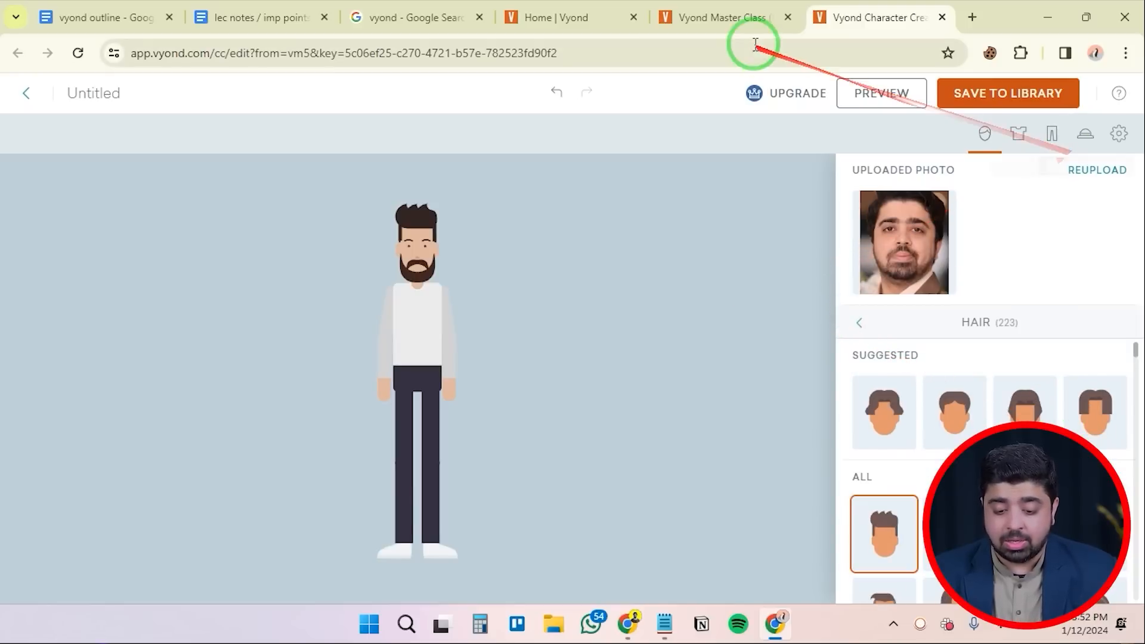
{"action": "left_click", "coordinate": [941, 18]}
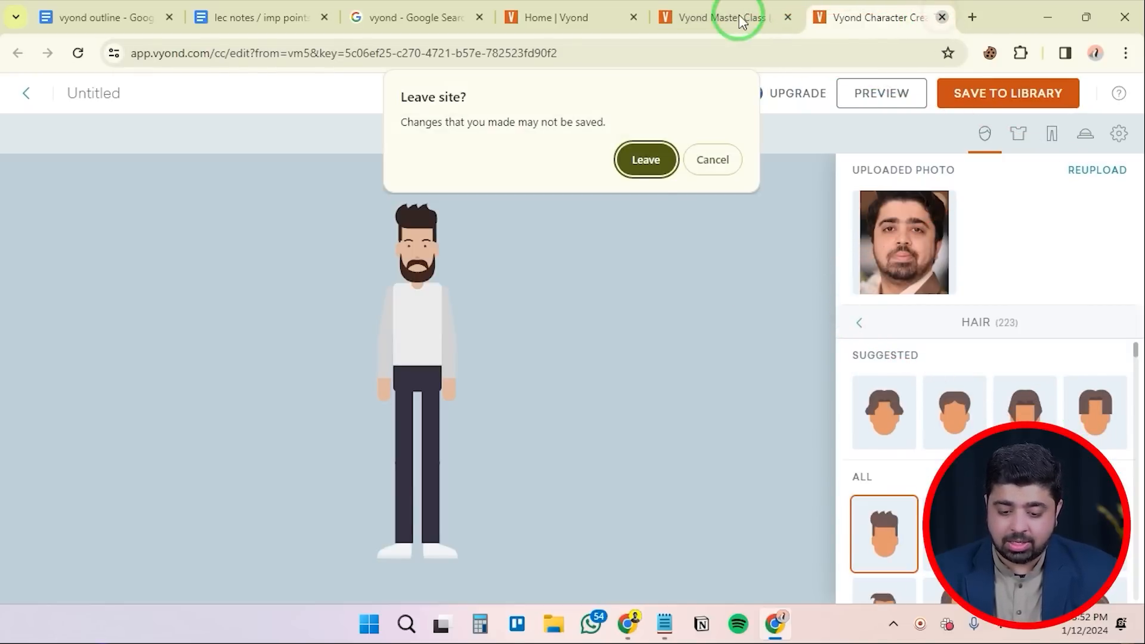
{"action": "left_click", "coordinate": [646, 158]}
Start a new custom character in the Business Friendly style with the male body and the second-slimmest adult build
{"action": "left_click", "coordinate": [321, 181]}
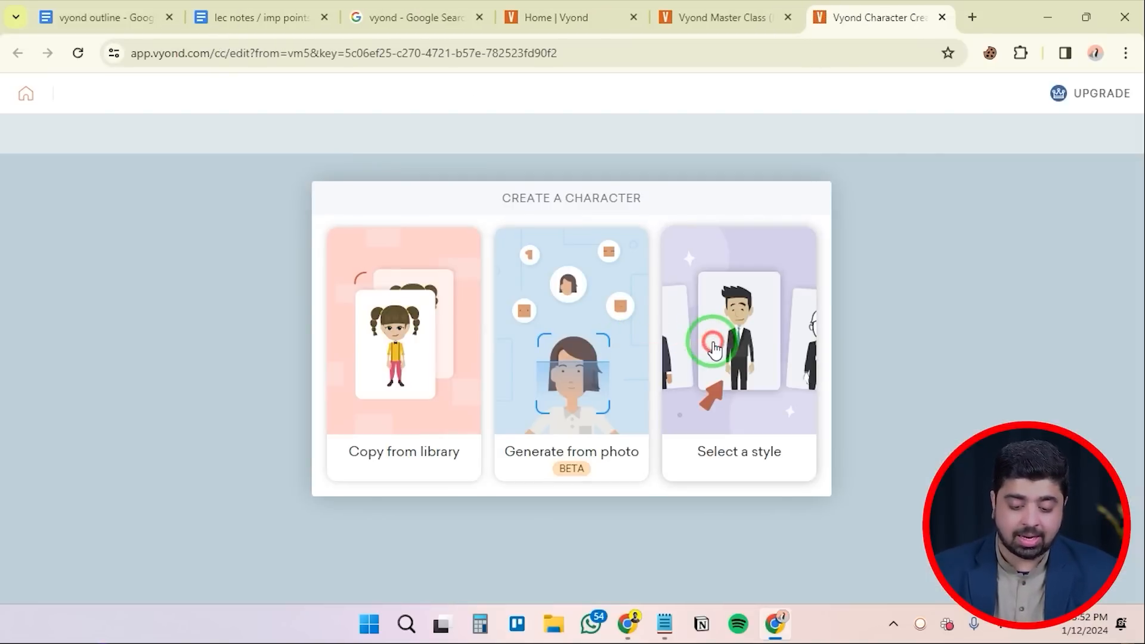
{"action": "left_click", "coordinate": [713, 348]}
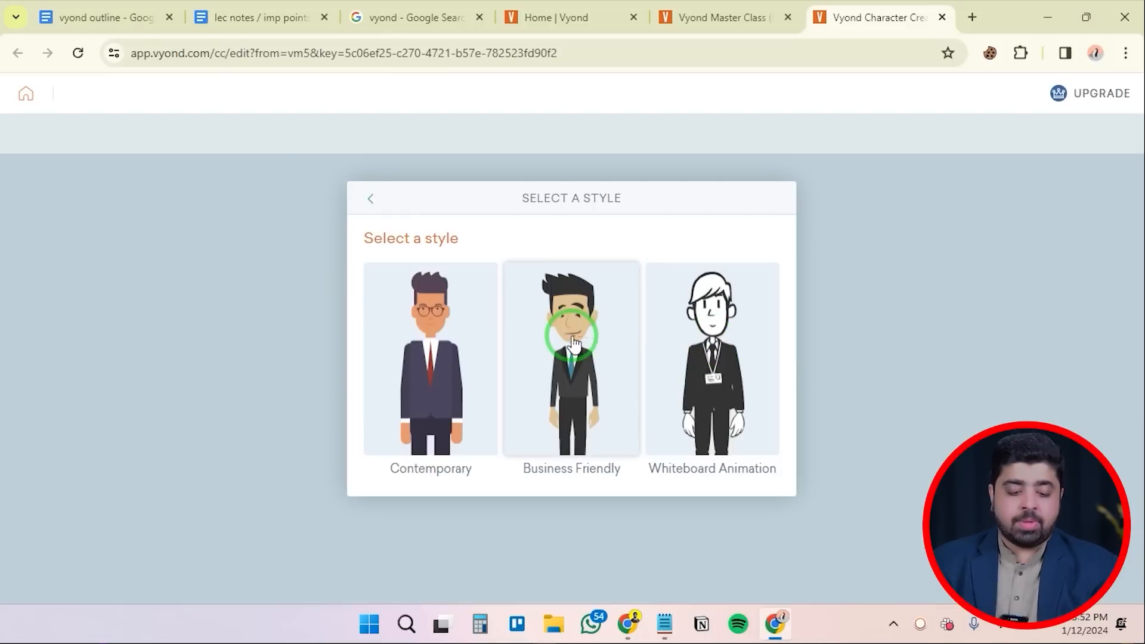
{"action": "left_click", "coordinate": [583, 387]}
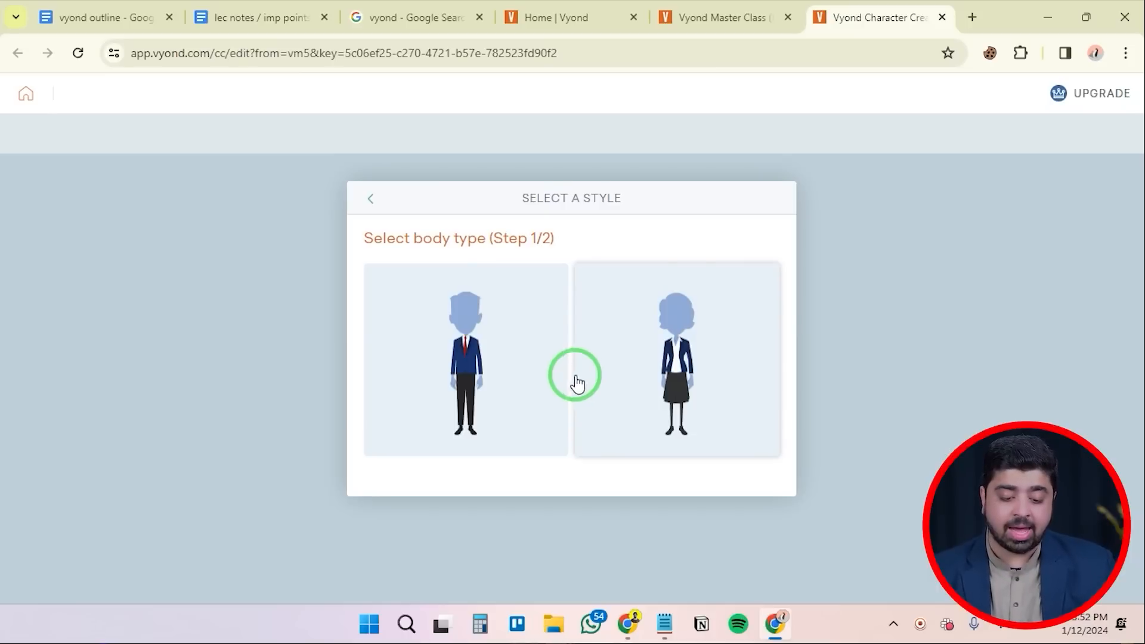
{"action": "left_click", "coordinate": [480, 361]}
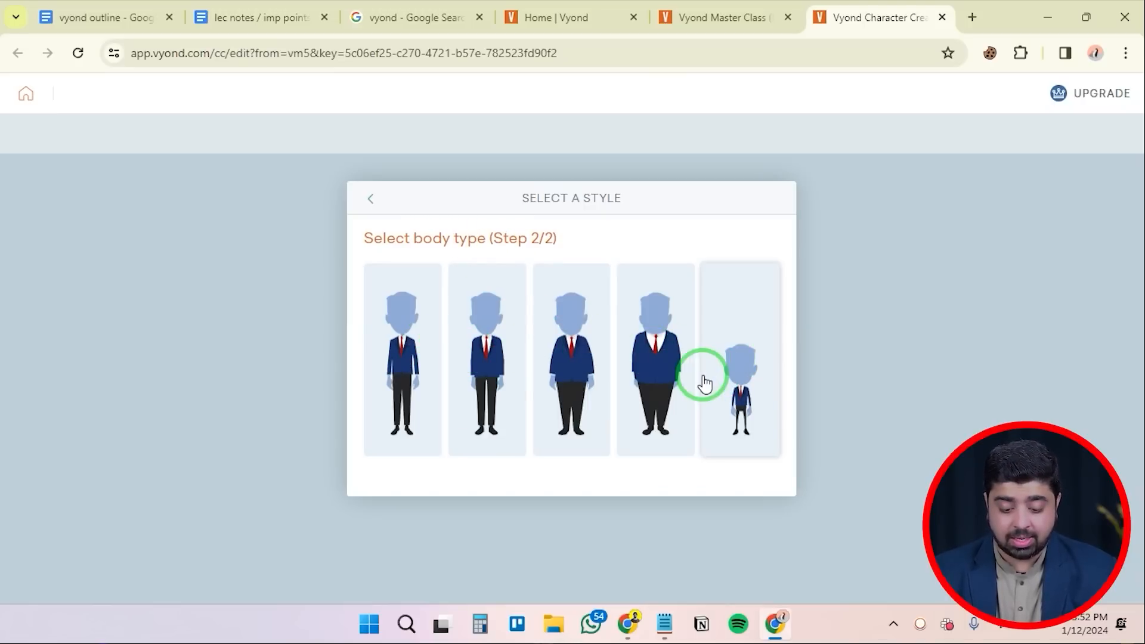
{"action": "left_click", "coordinate": [485, 376]}
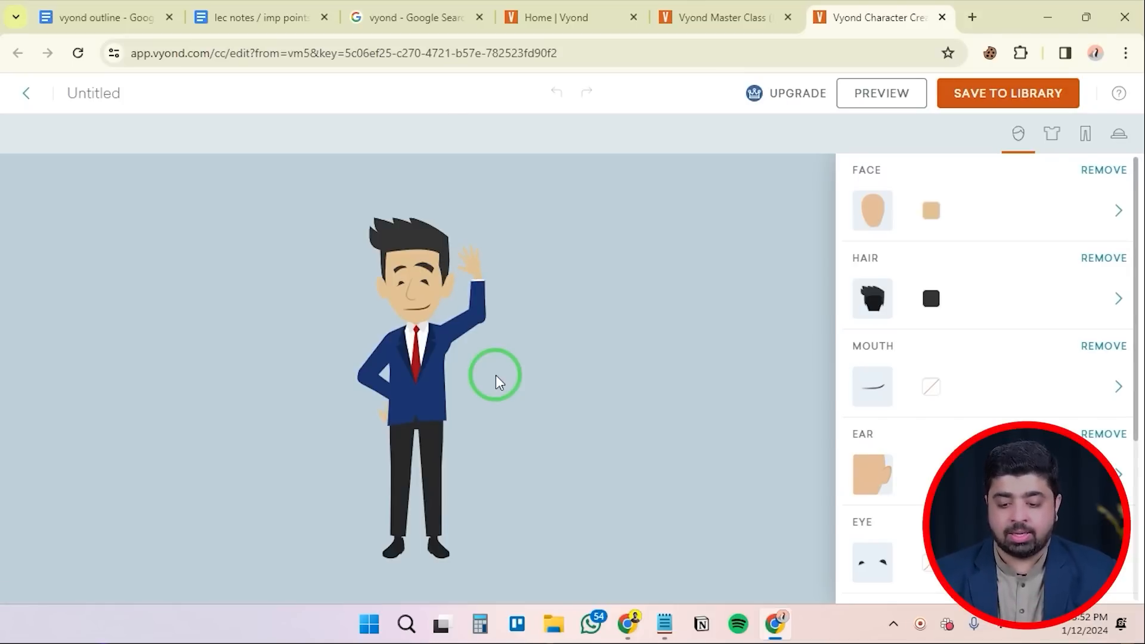
{"action": "scroll", "coordinate": [989, 238], "scroll_direction": "down", "scroll_amount": 4}
{"action": "scroll", "coordinate": [990, 263], "scroll_direction": "up", "scroll_amount": 4}
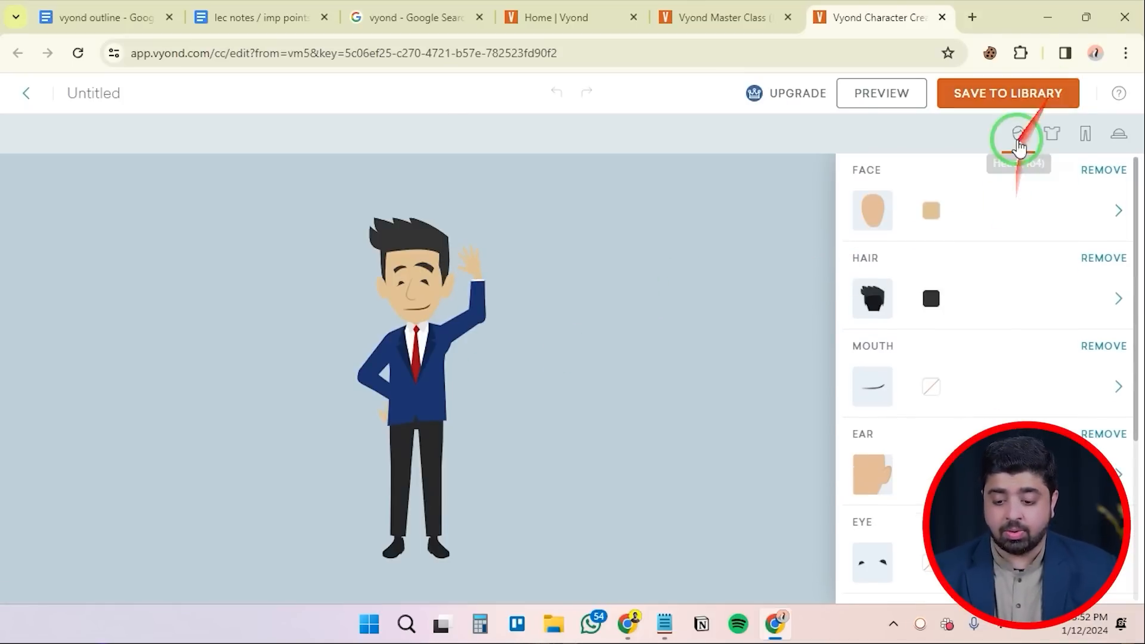
{"action": "left_click", "coordinate": [1086, 134]}
{"action": "left_click", "coordinate": [1119, 135]}
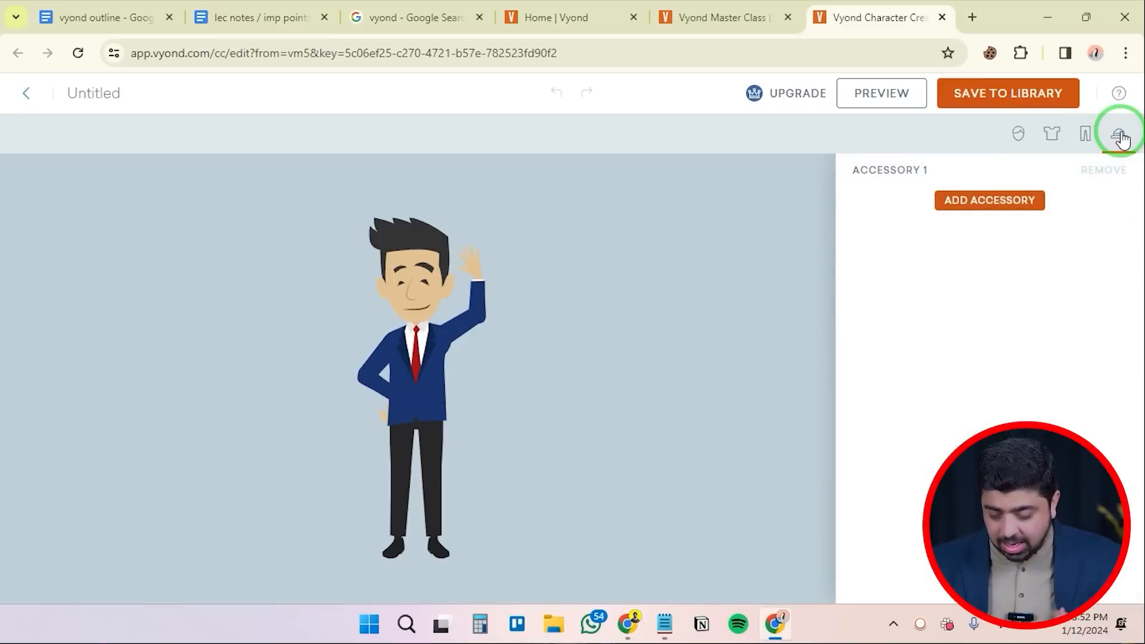
Change the Business Friendly character's face to the one with the full dark beard
{"action": "left_click", "coordinate": [1018, 141]}
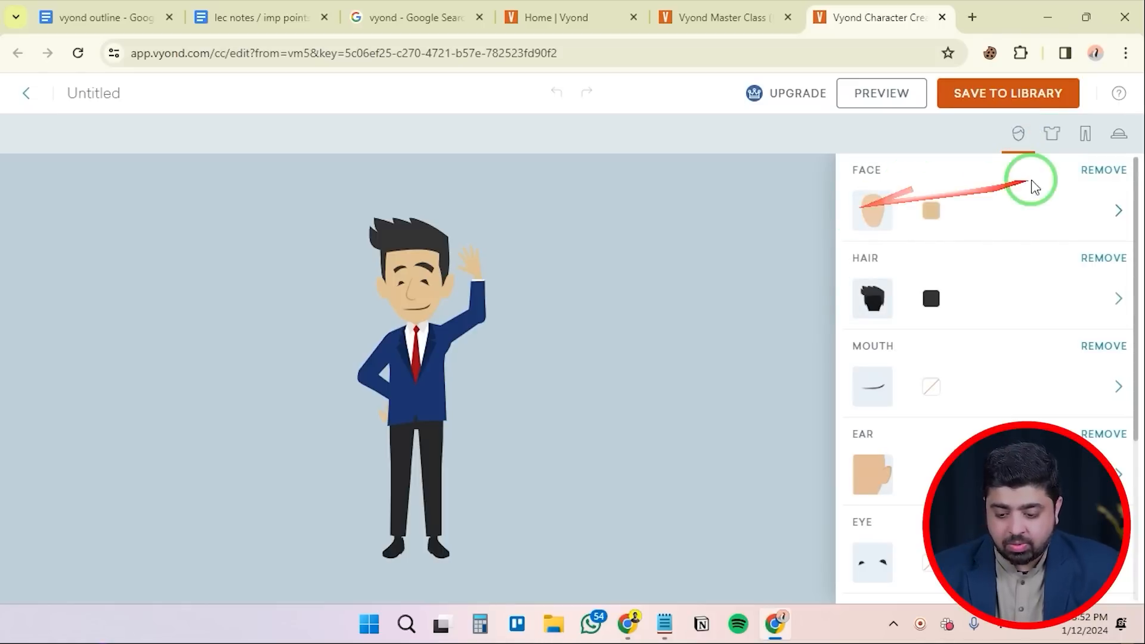
{"action": "left_click", "coordinate": [1115, 214]}
{"action": "left_click", "coordinate": [956, 306]}
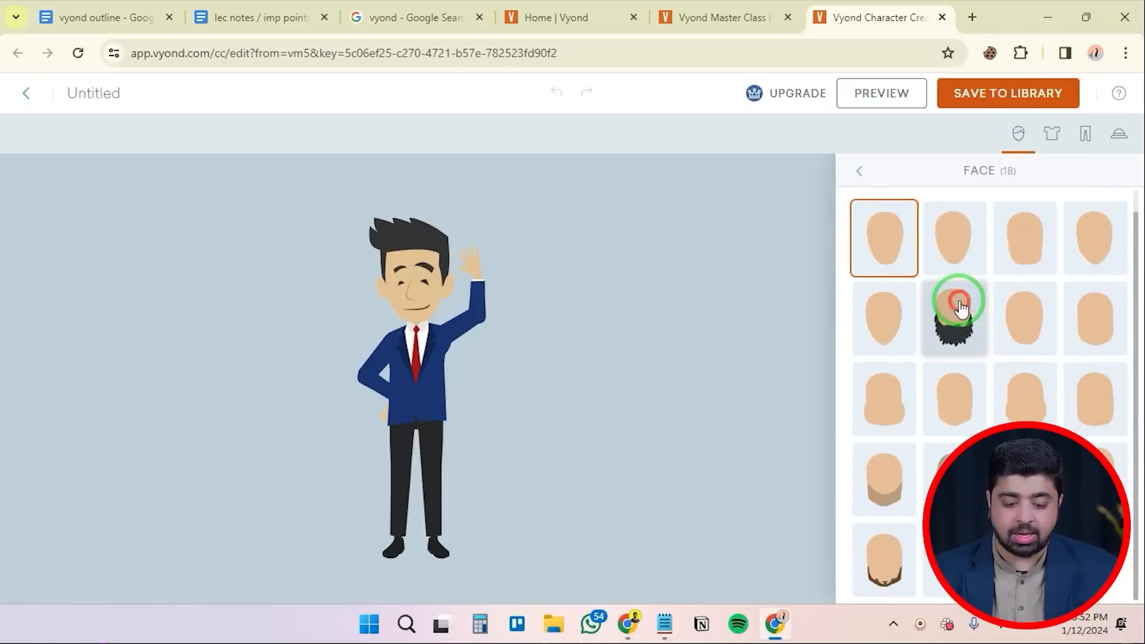
{"action": "scroll", "coordinate": [887, 260], "scroll_direction": "down", "scroll_amount": 1}
{"action": "left_click", "coordinate": [859, 171]}
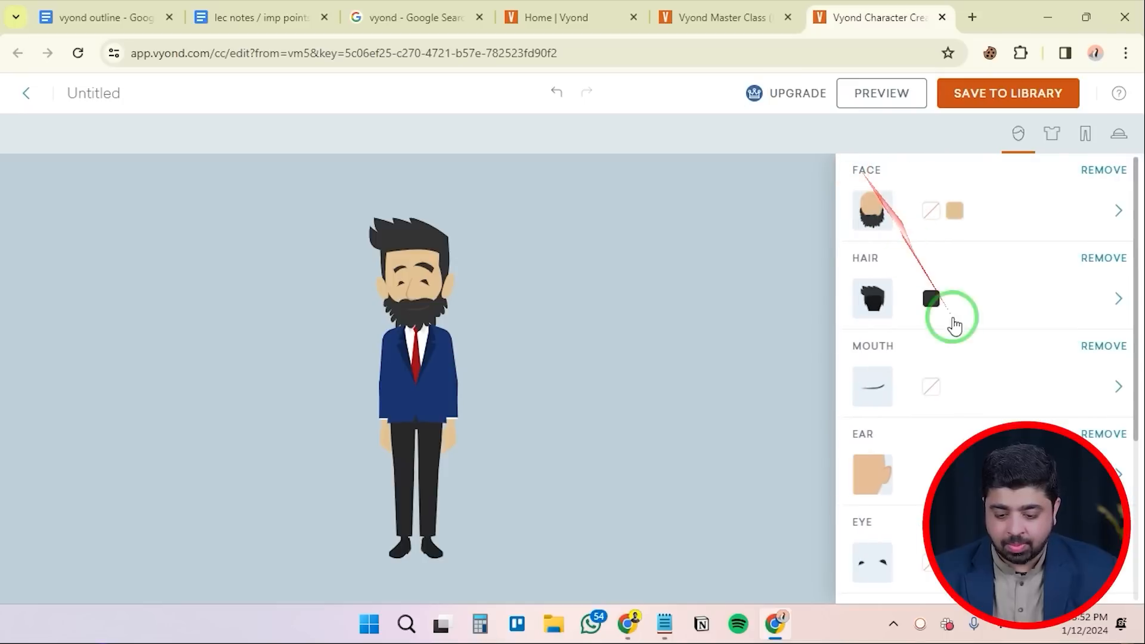
Try several hairstyles on the bearded character and give it the wild, spiky black hair
{"action": "left_click", "coordinate": [1118, 297]}
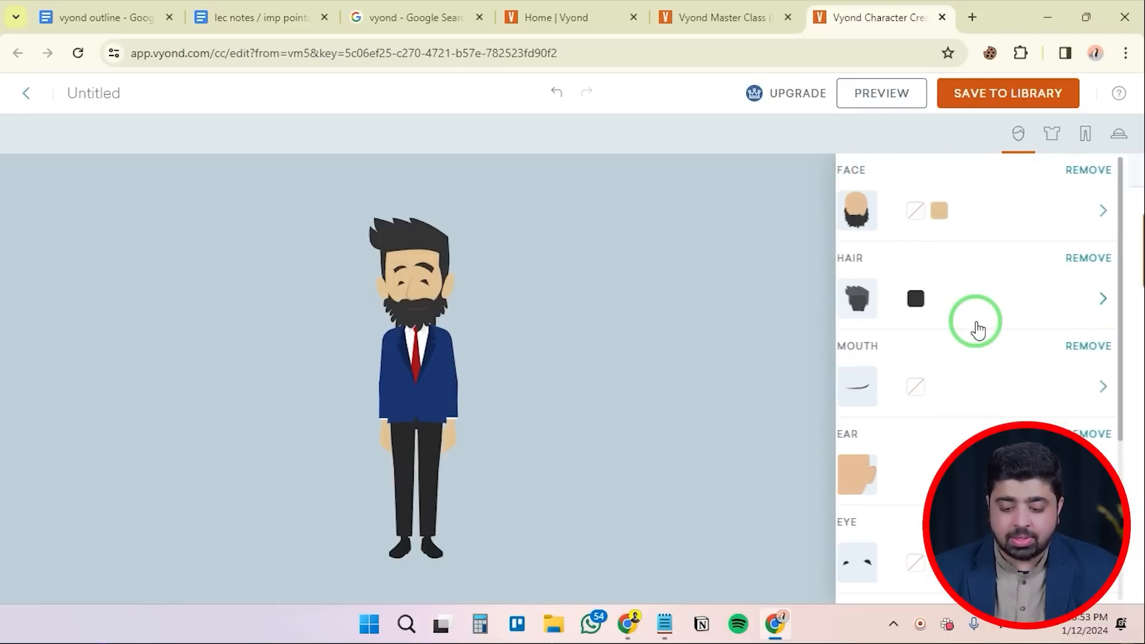
{"action": "left_click", "coordinate": [974, 262]}
{"action": "left_click", "coordinate": [1027, 399]}
{"action": "left_click", "coordinate": [966, 408]}
{"action": "left_click", "coordinate": [875, 409]}
{"action": "left_click", "coordinate": [887, 262]}
{"action": "scroll", "coordinate": [954, 334], "scroll_direction": "down", "scroll_amount": 3}
{"action": "scroll", "coordinate": [1023, 420], "scroll_direction": "up", "scroll_amount": 2}
{"action": "left_click", "coordinate": [1024, 417]}
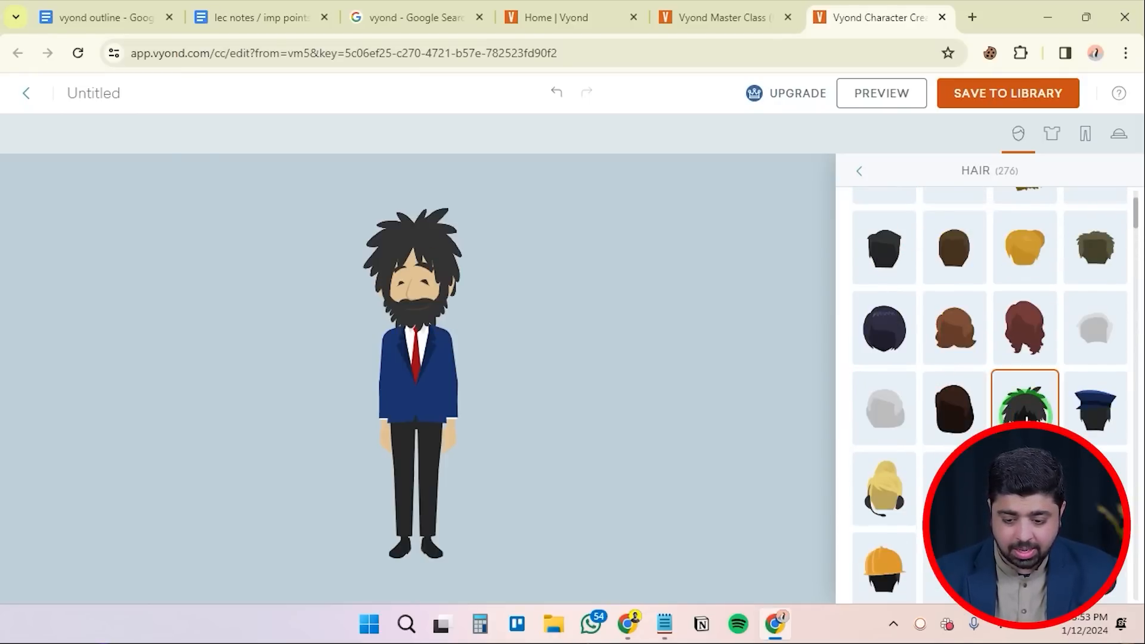
{"action": "left_click", "coordinate": [858, 172]}
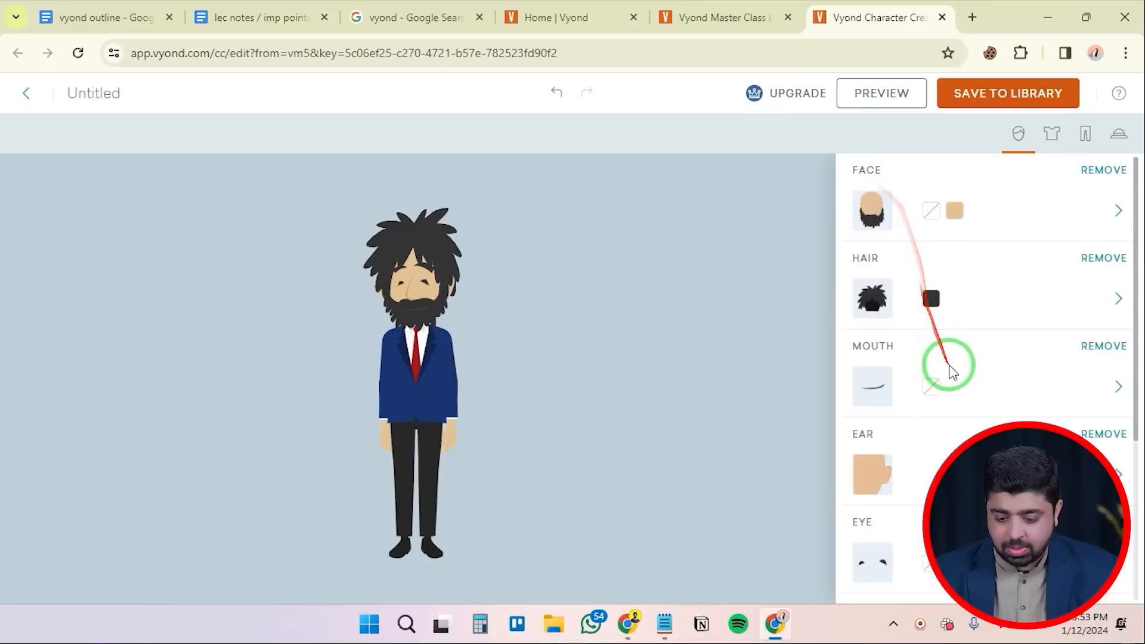
Change the character's mouth to the open, lopsided grin showing teeth
{"action": "left_click", "coordinate": [1115, 382]}
{"action": "left_click", "coordinate": [974, 351]}
{"action": "left_click", "coordinate": [1028, 340]}
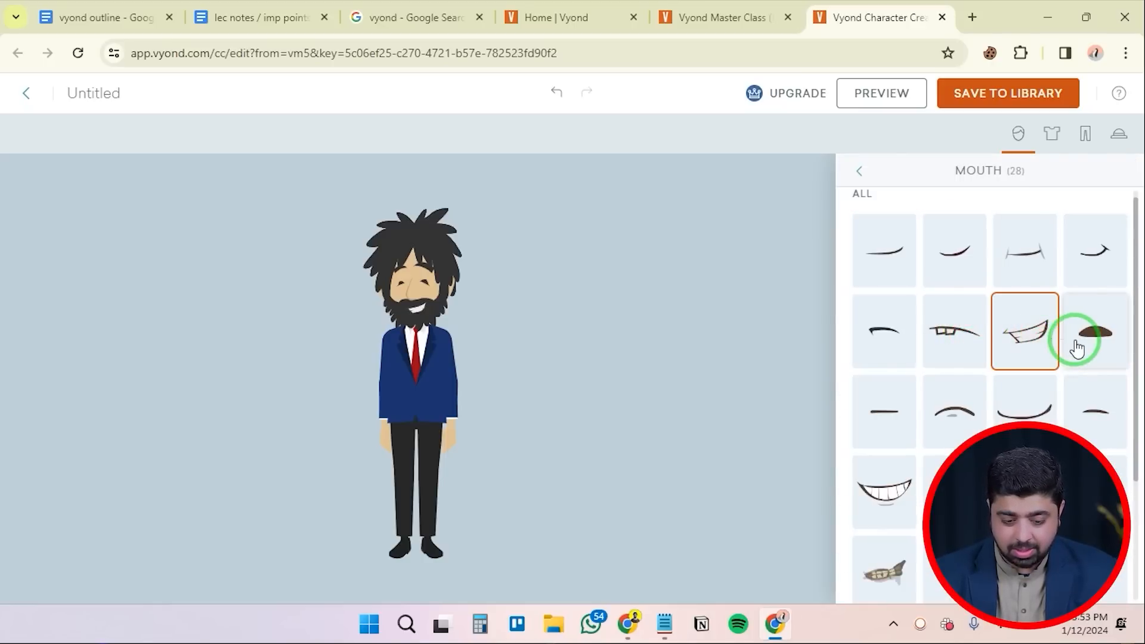
{"action": "left_click", "coordinate": [859, 171]}
{"action": "scroll", "coordinate": [984, 436], "scroll_direction": "down", "scroll_amount": 1}
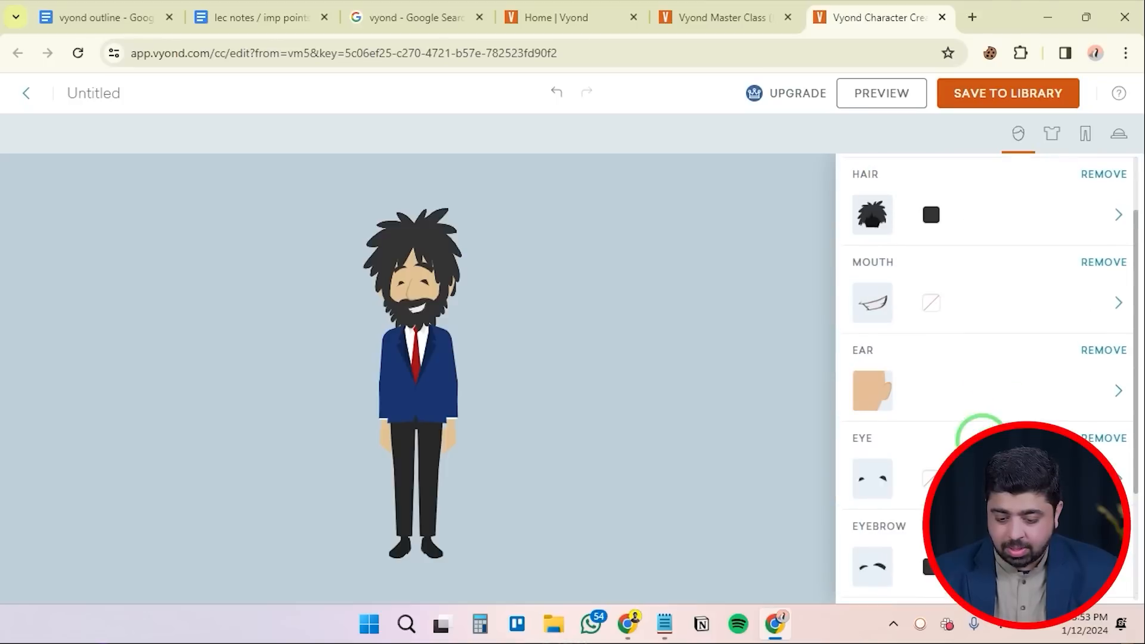
Change the character's ears to the ones with a gold earring
{"action": "left_click", "coordinate": [1118, 390]}
{"action": "left_click", "coordinate": [959, 350]}
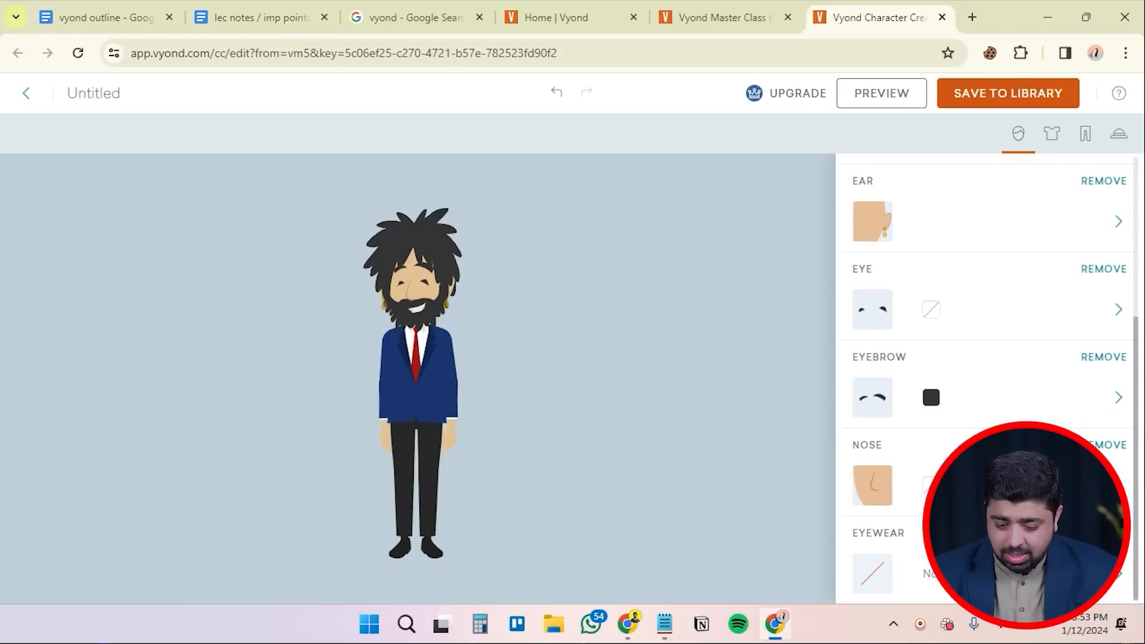
{"action": "scroll", "coordinate": [1026, 369], "scroll_direction": "up", "scroll_amount": 2}
Try several tops on the character, including the red varsity jacket, pilot shirt, green vest, black V-neck and yellow jacket
{"action": "left_click", "coordinate": [1051, 133]}
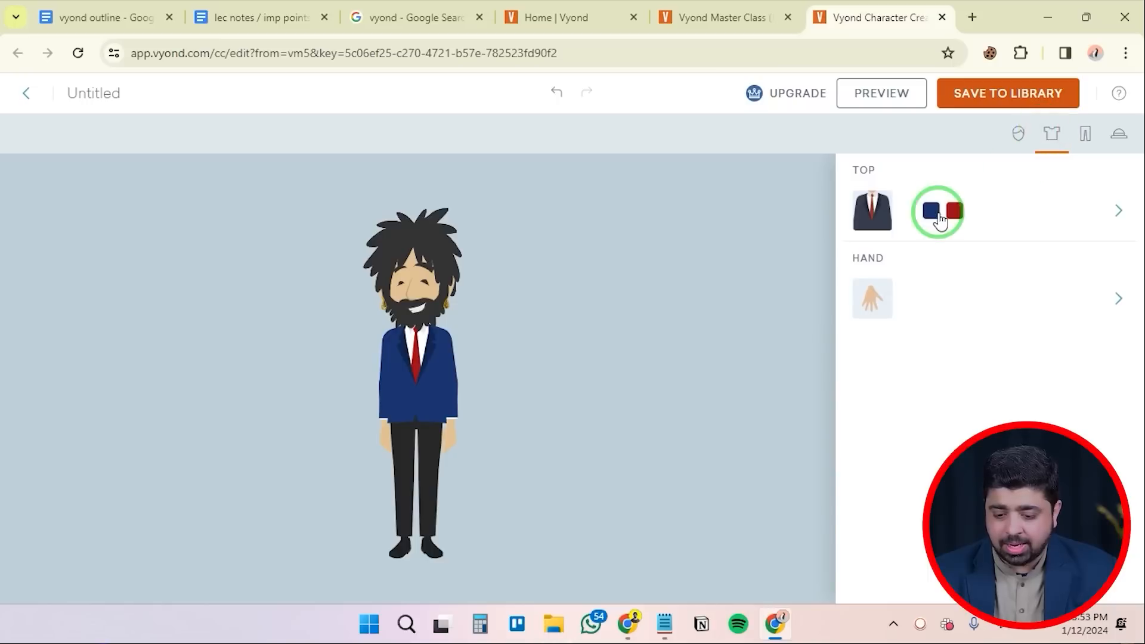
{"action": "left_click", "coordinate": [1083, 140]}
{"action": "left_click", "coordinate": [1050, 133]}
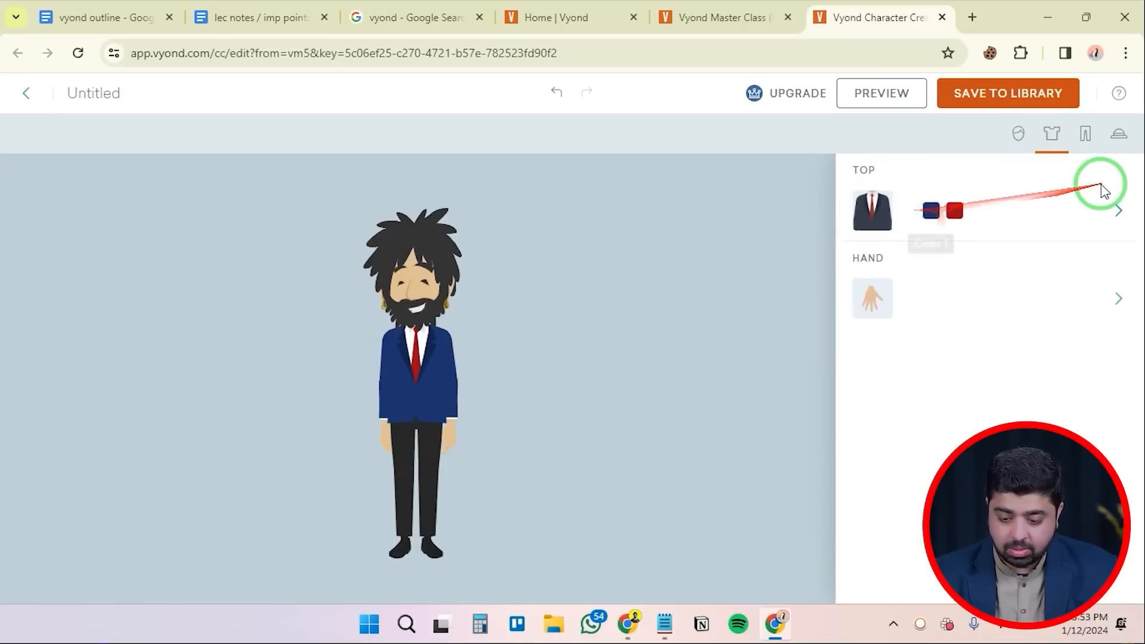
{"action": "left_click", "coordinate": [1113, 211]}
{"action": "left_click", "coordinate": [954, 329]}
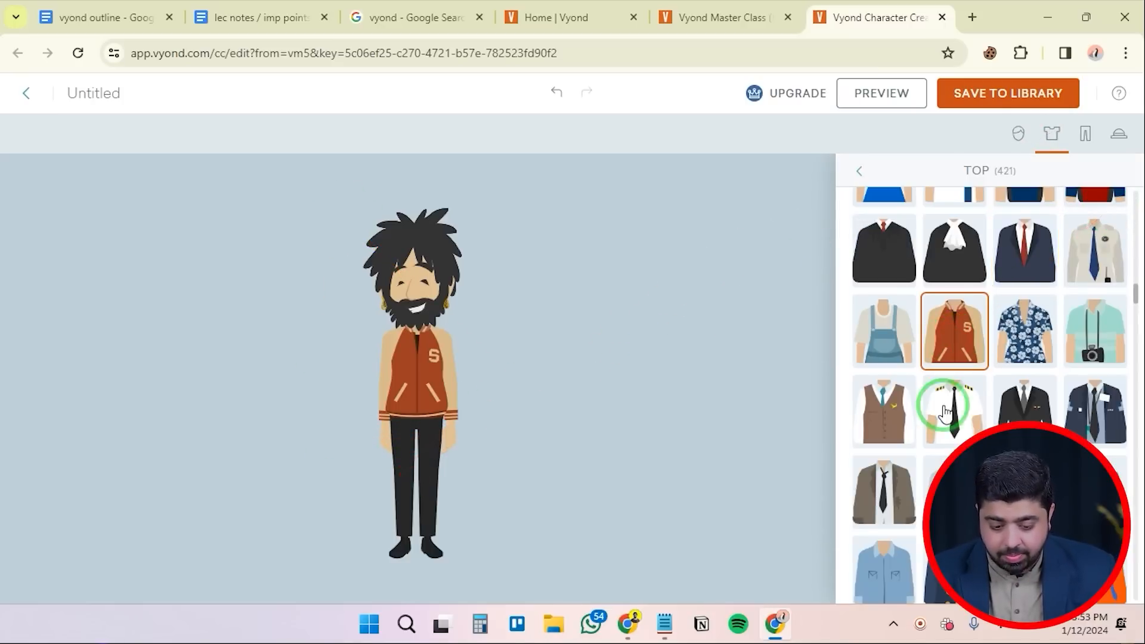
{"action": "left_click", "coordinate": [941, 427]}
{"action": "scroll", "coordinate": [941, 427], "scroll_direction": "down", "scroll_amount": 5}
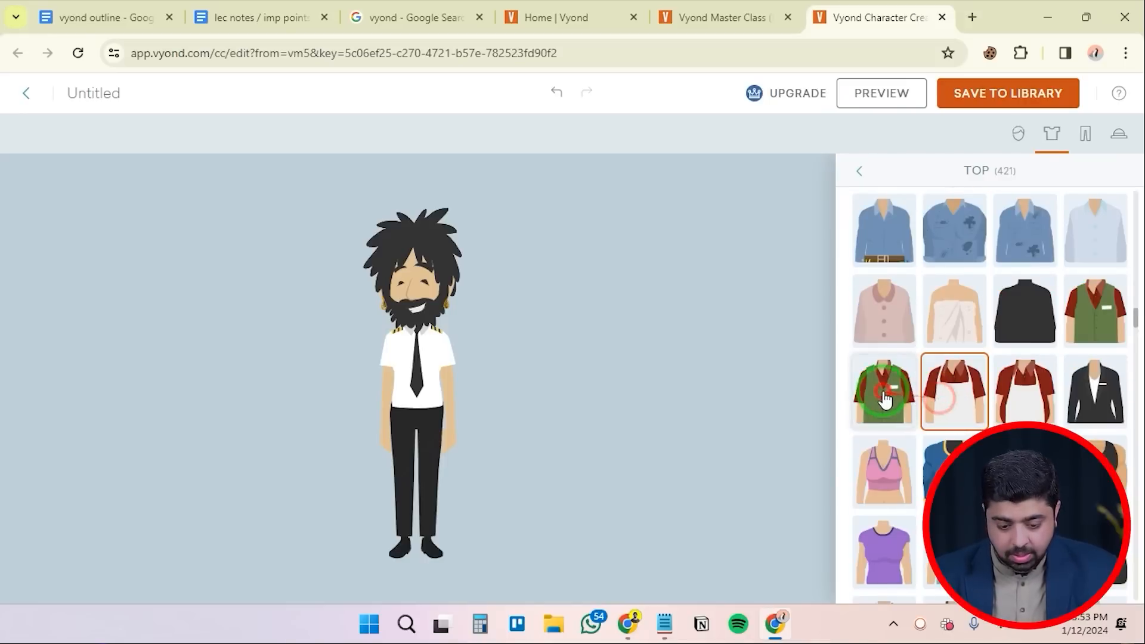
{"action": "left_click", "coordinate": [901, 398]}
{"action": "scroll", "coordinate": [951, 419], "scroll_direction": "down", "scroll_amount": 5}
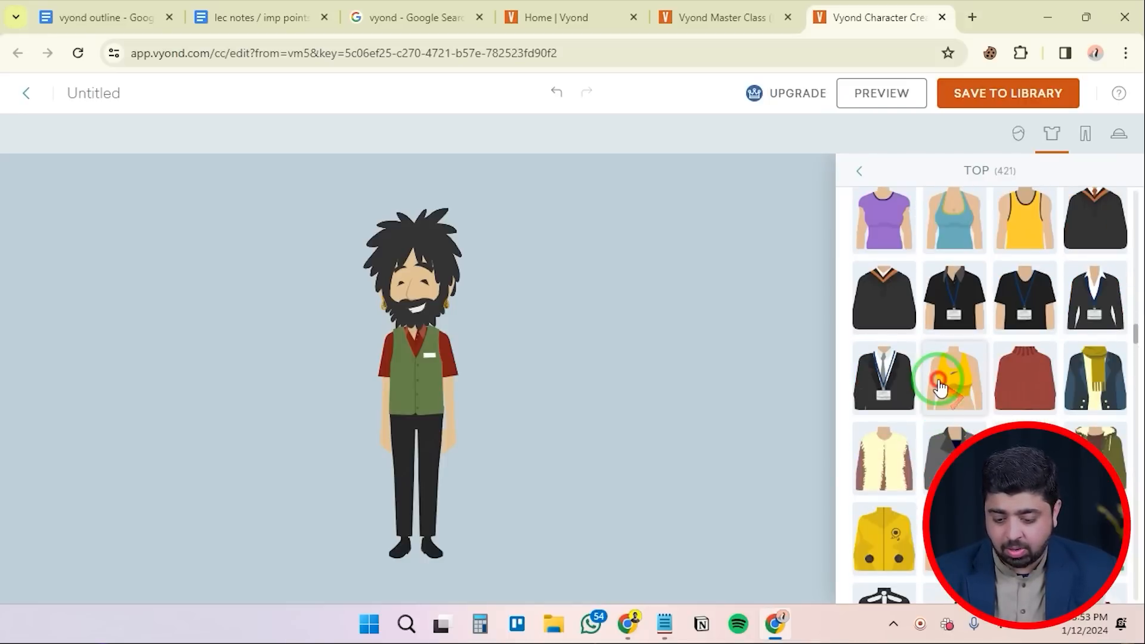
{"action": "left_click", "coordinate": [941, 387]}
{"action": "left_click", "coordinate": [883, 307]}
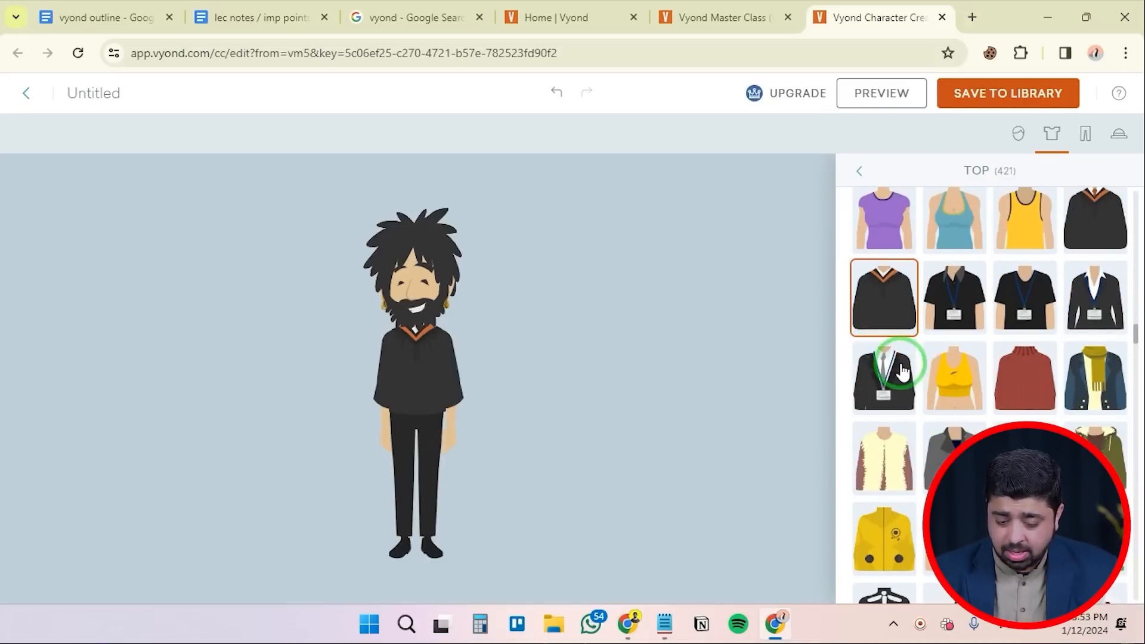
{"action": "left_click", "coordinate": [884, 537]}
Try the navy police shirt, and dress the character in the white shirt with black suspenders and red tie
{"action": "scroll", "coordinate": [958, 383], "scroll_direction": "down", "scroll_amount": 10}
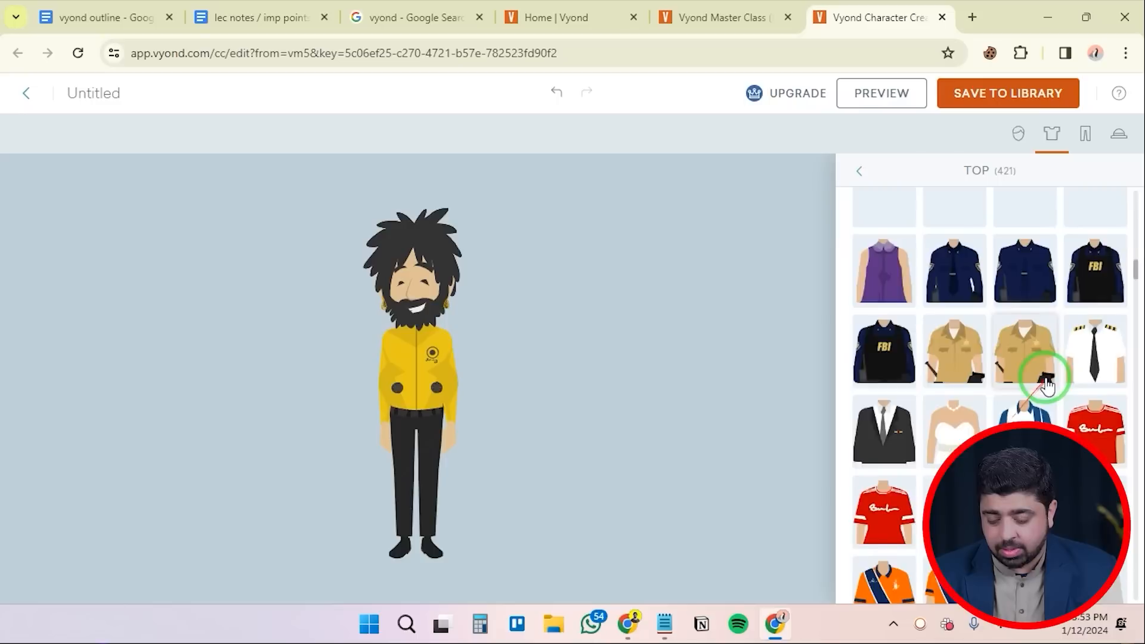
{"action": "scroll", "coordinate": [964, 353], "scroll_direction": "up", "scroll_amount": 2}
{"action": "left_click", "coordinate": [958, 353]}
{"action": "scroll", "coordinate": [960, 357], "scroll_direction": "up", "scroll_amount": 5}
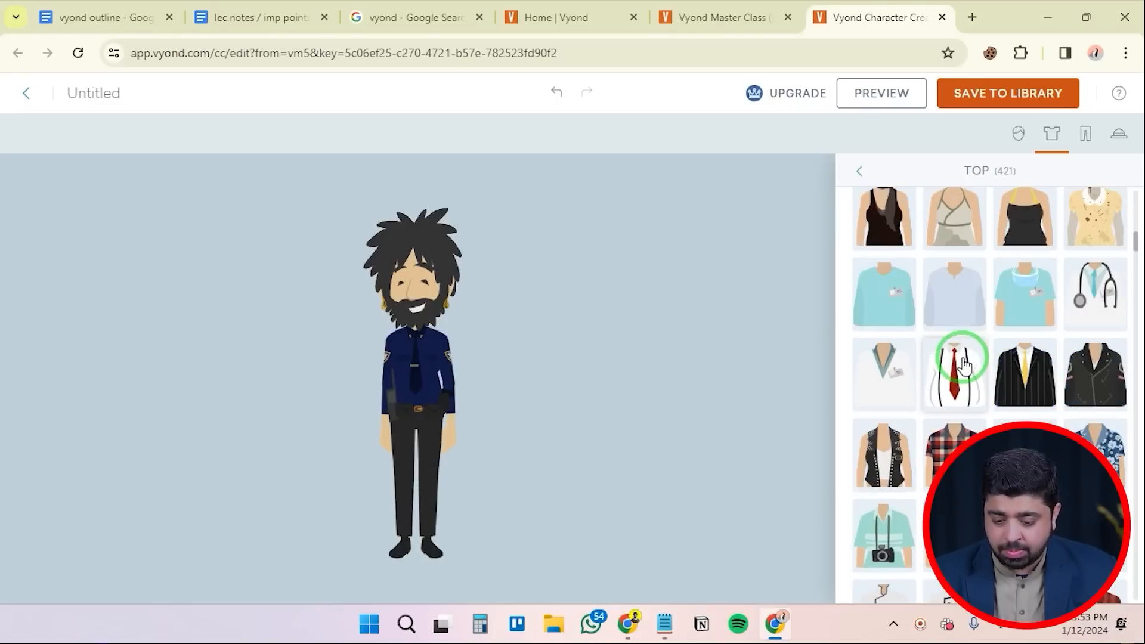
{"action": "left_click", "coordinate": [964, 365]}
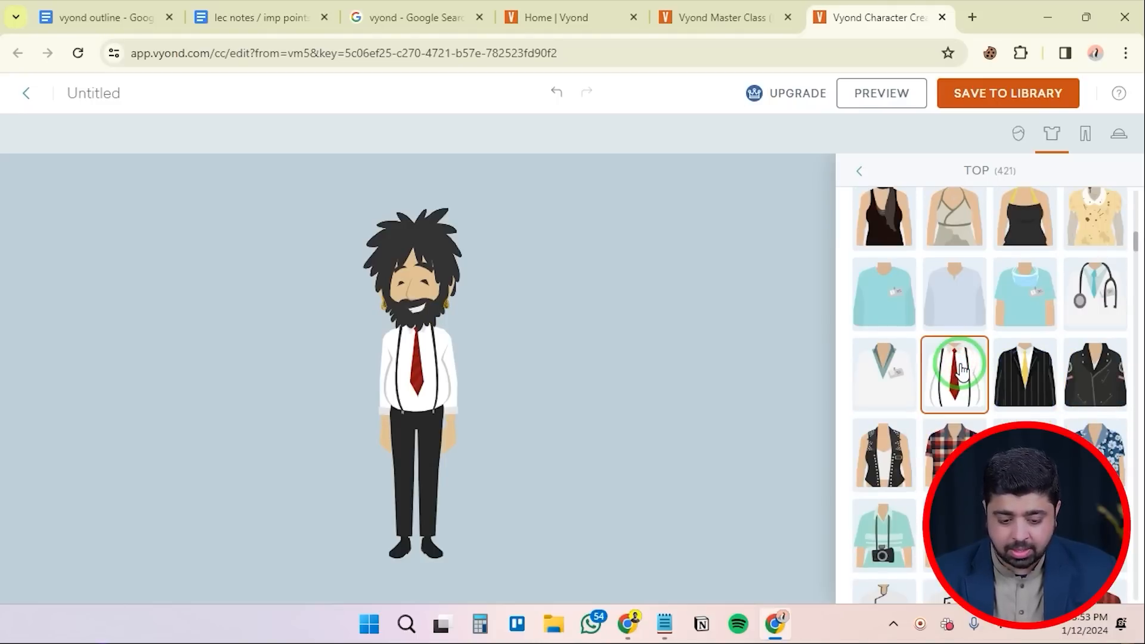
{"action": "left_click", "coordinate": [859, 171]}
Try several bottoms on the character and choose the green trousers with white dots
{"action": "left_click", "coordinate": [1086, 133]}
{"action": "left_click", "coordinate": [1118, 209]}
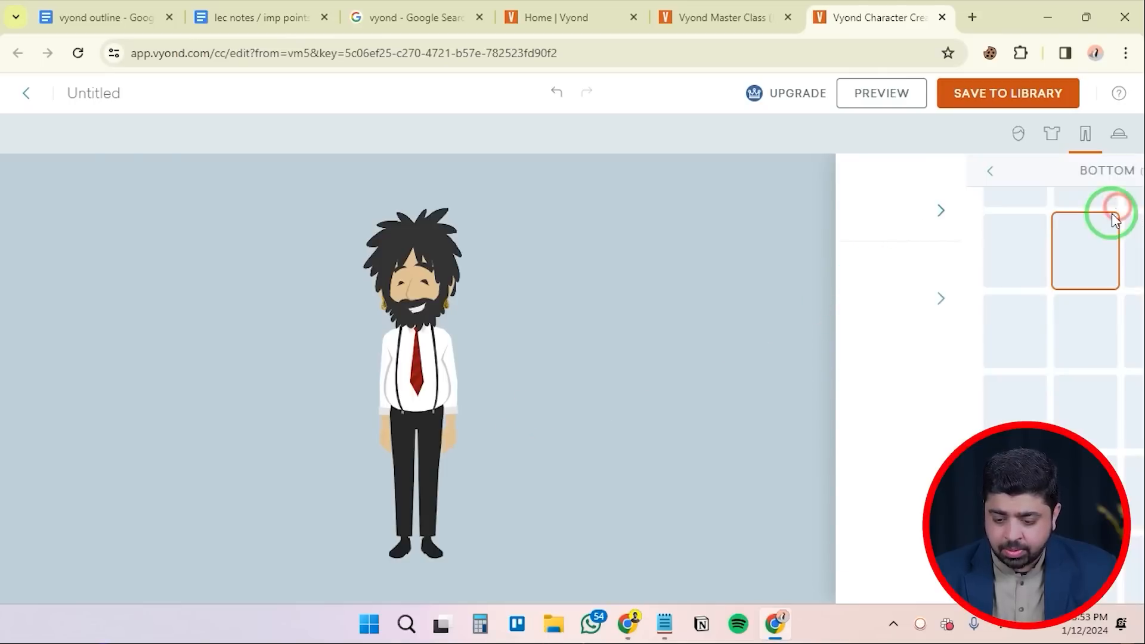
{"action": "left_click", "coordinate": [971, 321]}
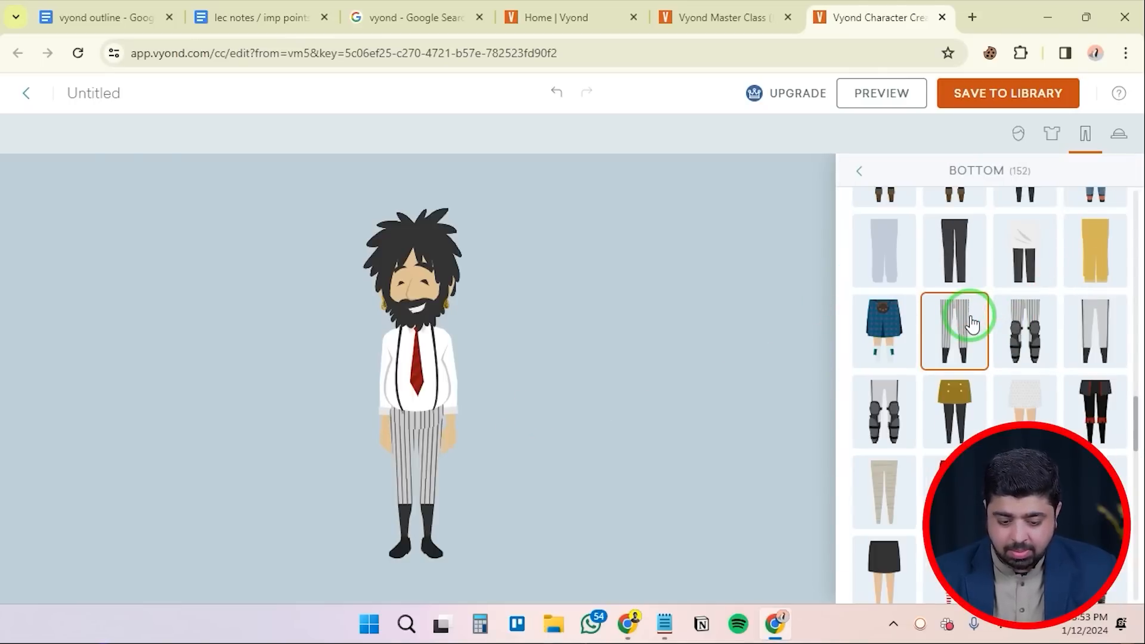
{"action": "left_click", "coordinate": [1049, 256]}
{"action": "left_click", "coordinate": [1091, 253]}
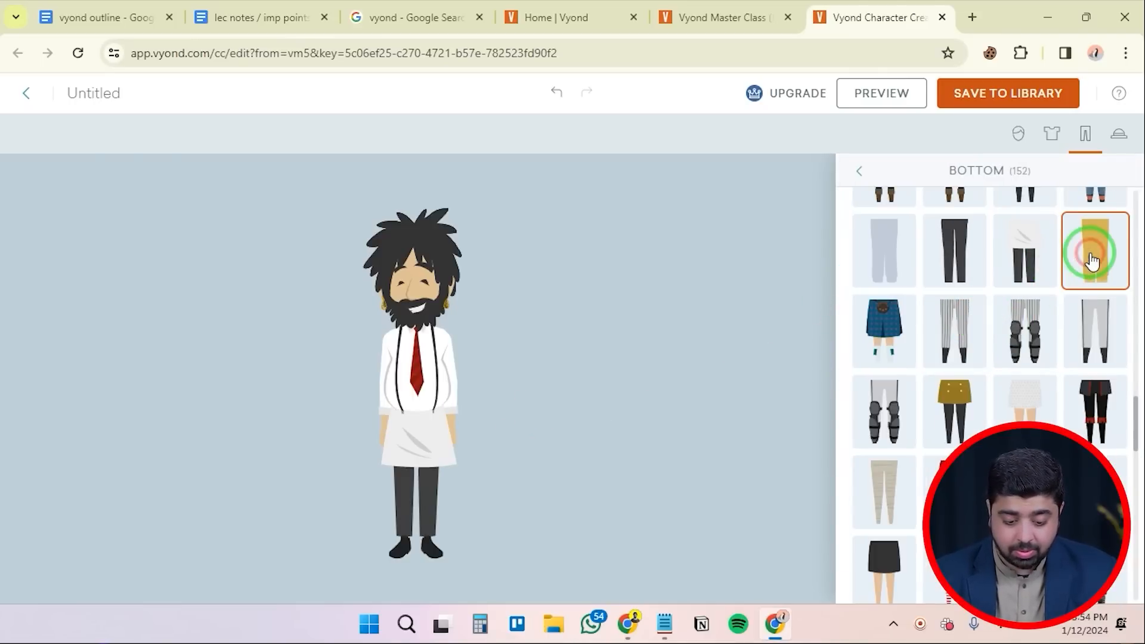
{"action": "scroll", "coordinate": [1092, 260], "scroll_direction": "up", "scroll_amount": 15}
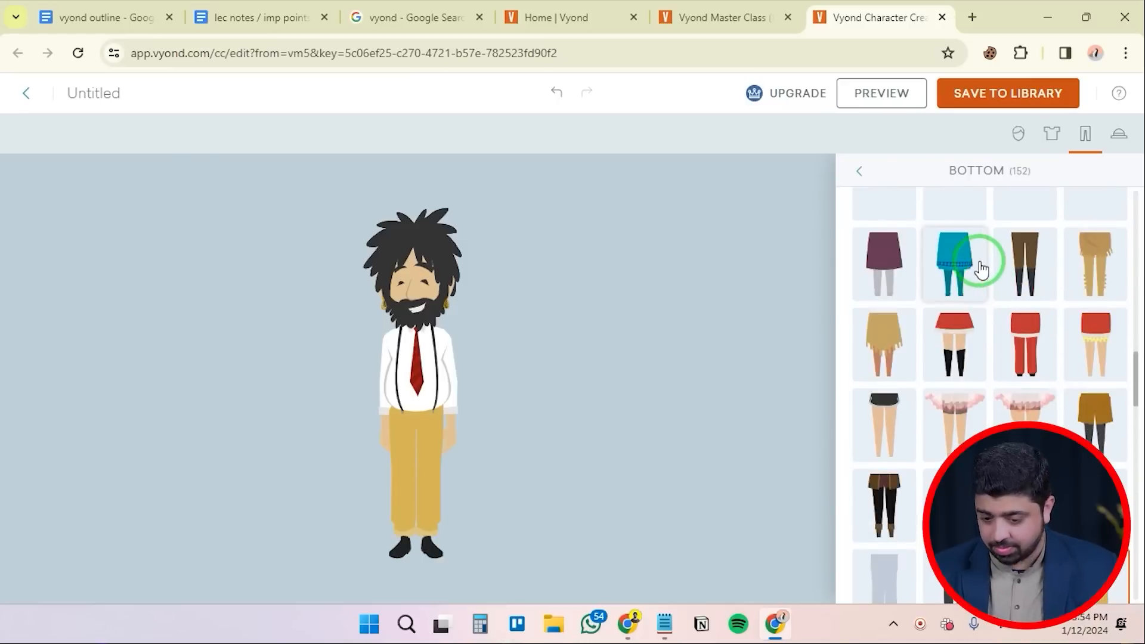
{"action": "left_click", "coordinate": [1080, 364]}
{"action": "scroll", "coordinate": [1080, 363], "scroll_direction": "down", "scroll_amount": 1}
{"action": "left_click", "coordinate": [1097, 316]}
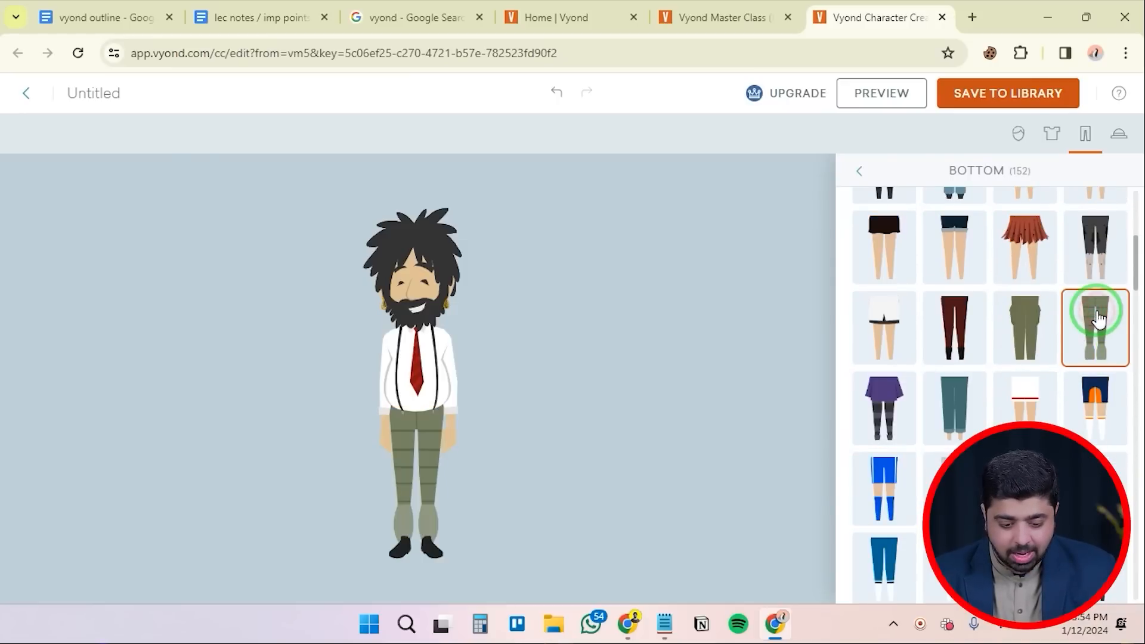
{"action": "scroll", "coordinate": [1020, 373], "scroll_direction": "down", "scroll_amount": 2}
{"action": "left_click", "coordinate": [984, 417]}
{"action": "left_click", "coordinate": [860, 170]}
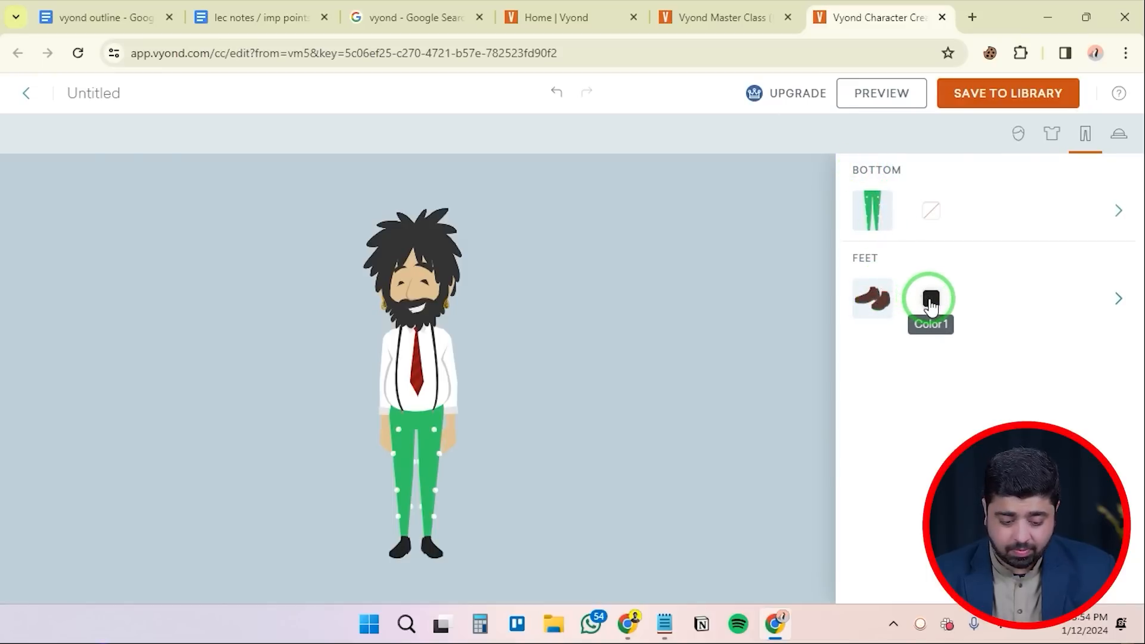
Change the character's footwear to the tan sandals with two straps, trying the black heels first
{"action": "left_click", "coordinate": [1117, 299]}
{"action": "left_click", "coordinate": [959, 418]}
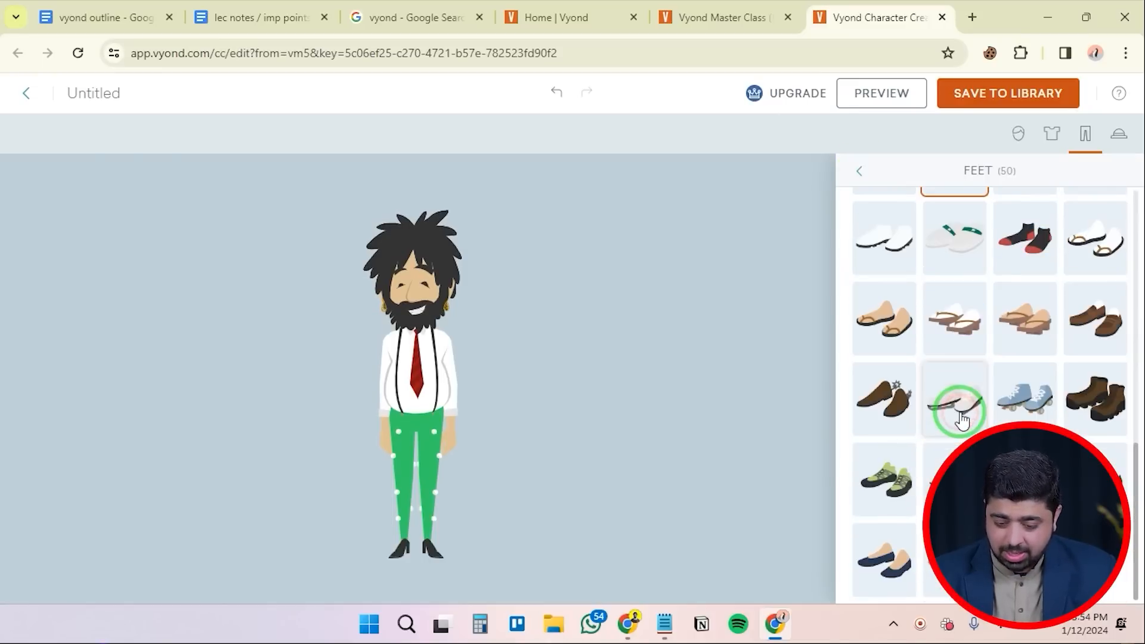
{"action": "scroll", "coordinate": [964, 394], "scroll_direction": "up", "scroll_amount": 10}
{"action": "scroll", "coordinate": [951, 388], "scroll_direction": "down", "scroll_amount": 3}
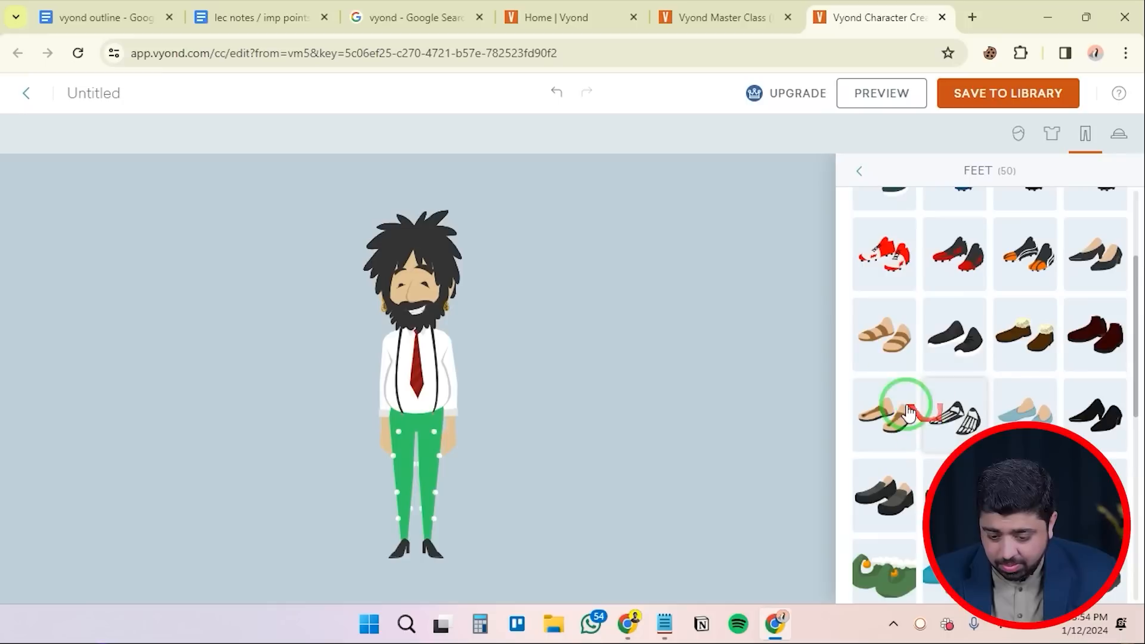
{"action": "left_click", "coordinate": [896, 366]}
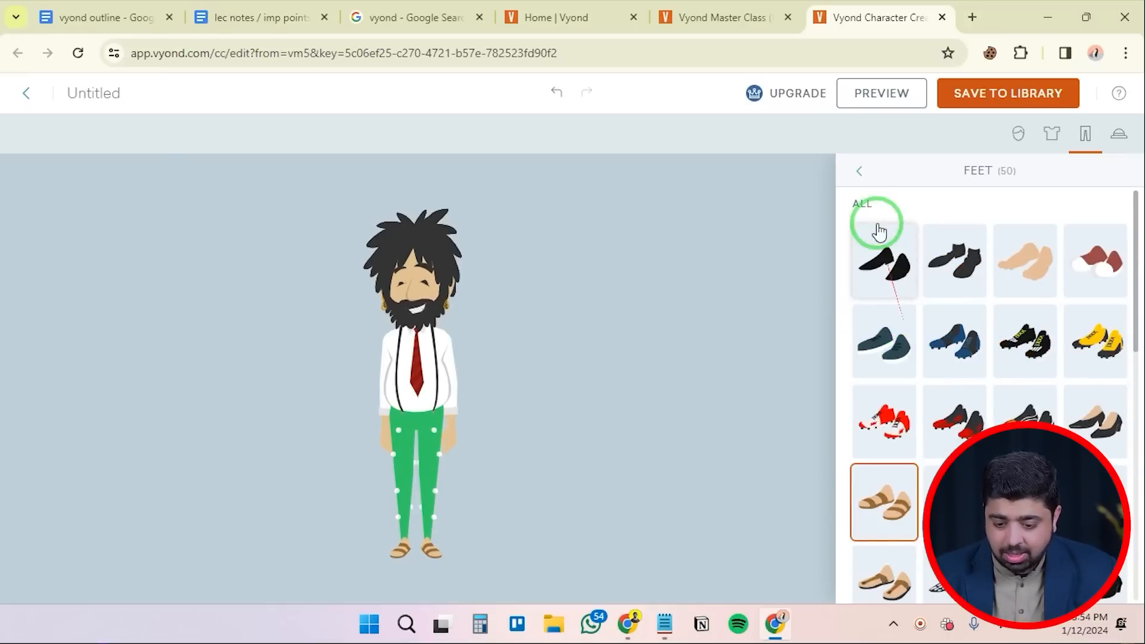
{"action": "left_click", "coordinate": [859, 171]}
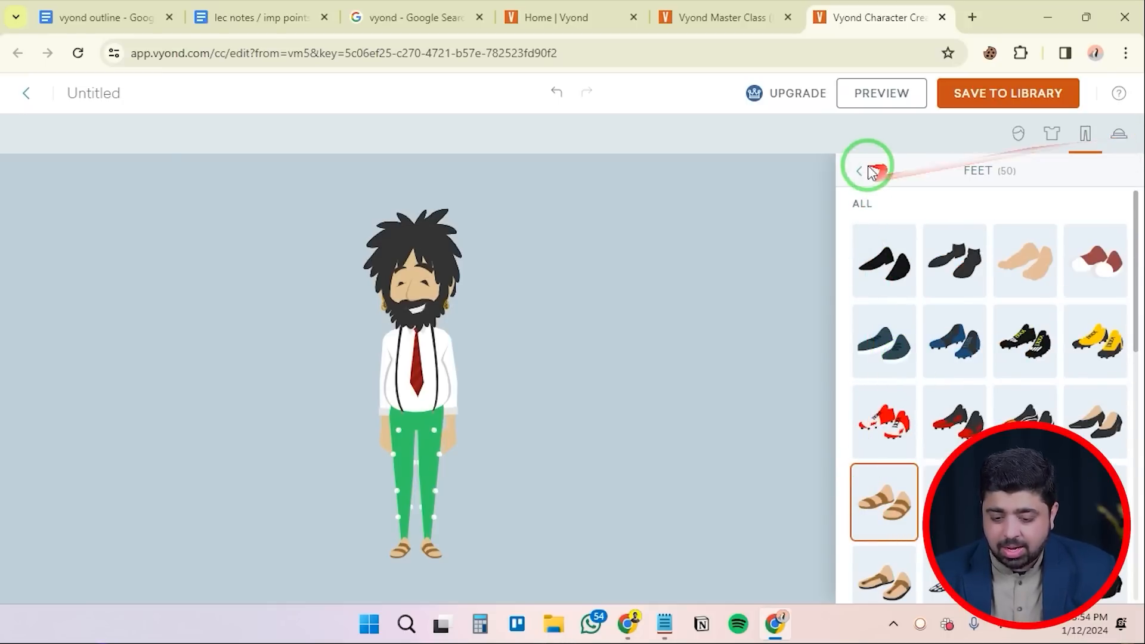
Recolour the dotted trousers salmon pink and the sandals golden orange
{"action": "left_click", "coordinate": [931, 303]}
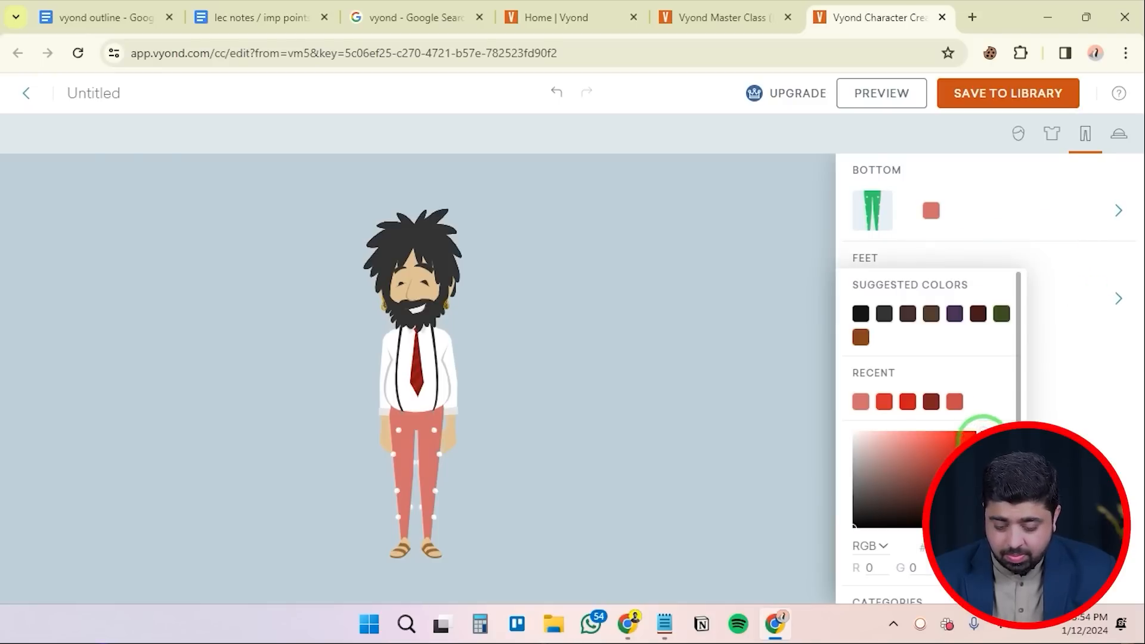
{"action": "left_click", "coordinate": [948, 451]}
{"action": "left_click", "coordinate": [823, 269]}
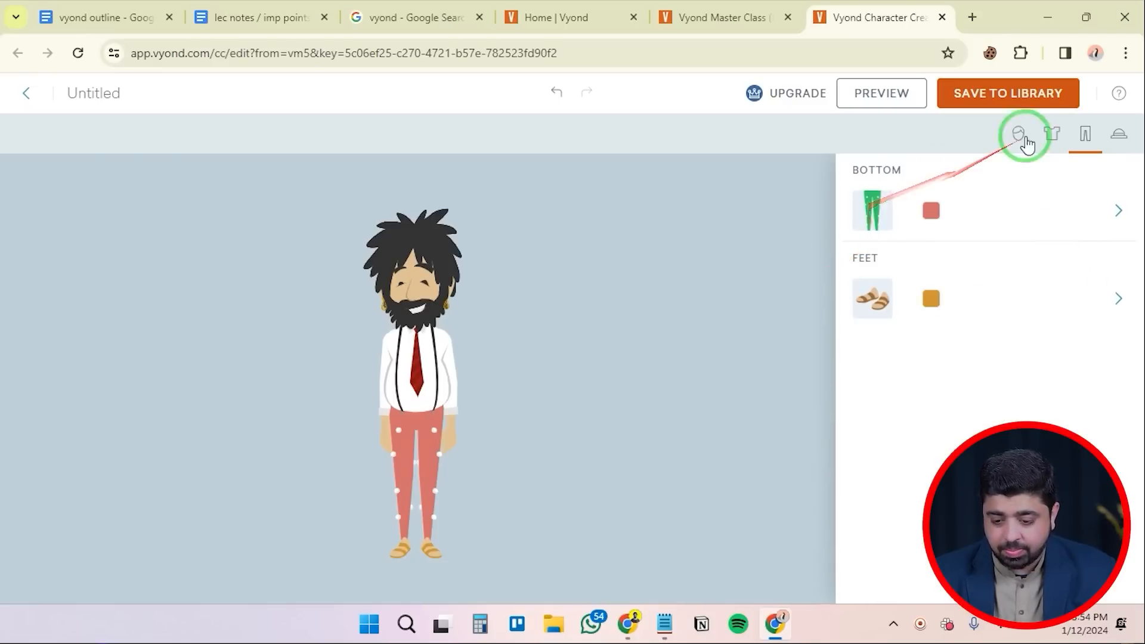
Add an accessory, trying ear muffs, the graduation cap and uniform caps before choosing the orange wraparound goggles
{"action": "left_click", "coordinate": [1119, 133]}
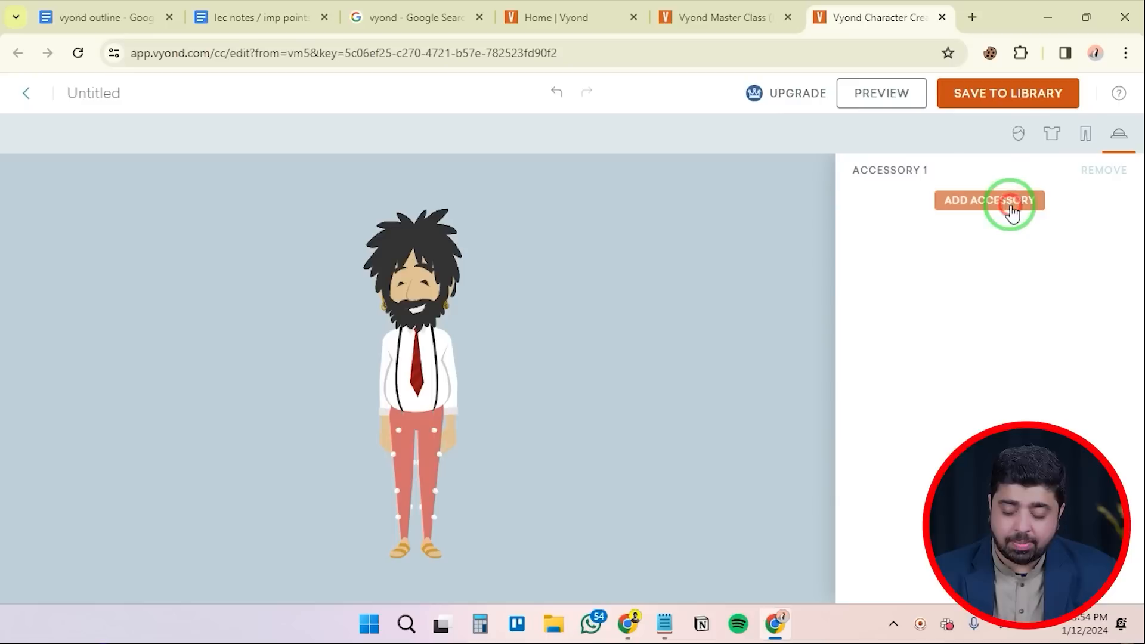
{"action": "left_click", "coordinate": [1012, 201]}
{"action": "left_click", "coordinate": [892, 425]}
{"action": "scroll", "coordinate": [924, 412], "scroll_direction": "down", "scroll_amount": 3}
{"action": "left_click", "coordinate": [957, 399]}
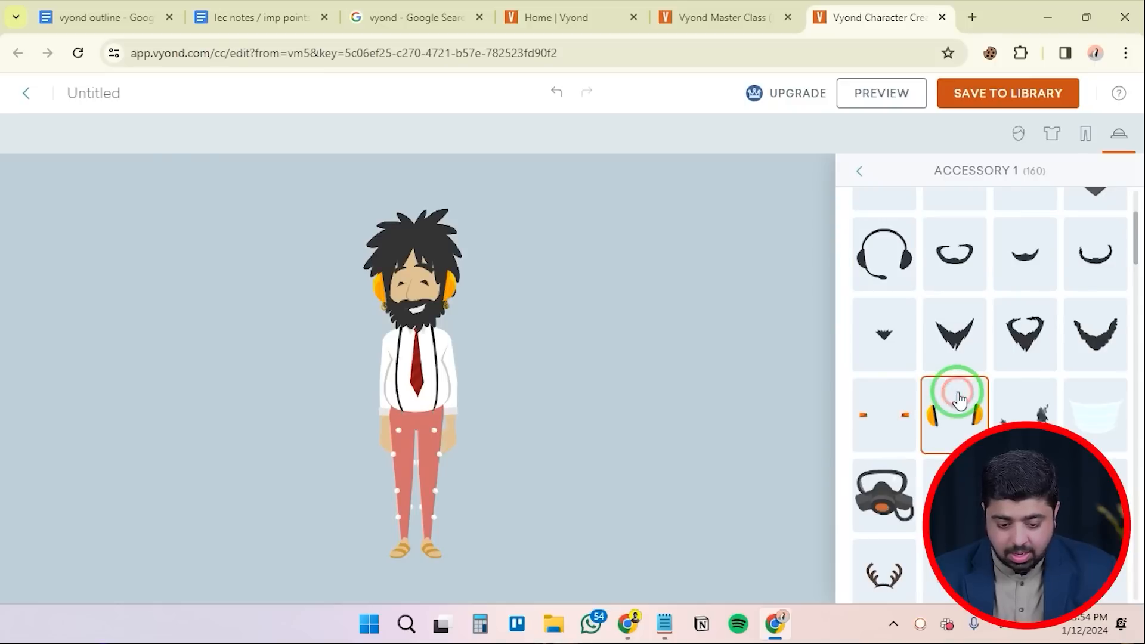
{"action": "left_click", "coordinate": [955, 495]}
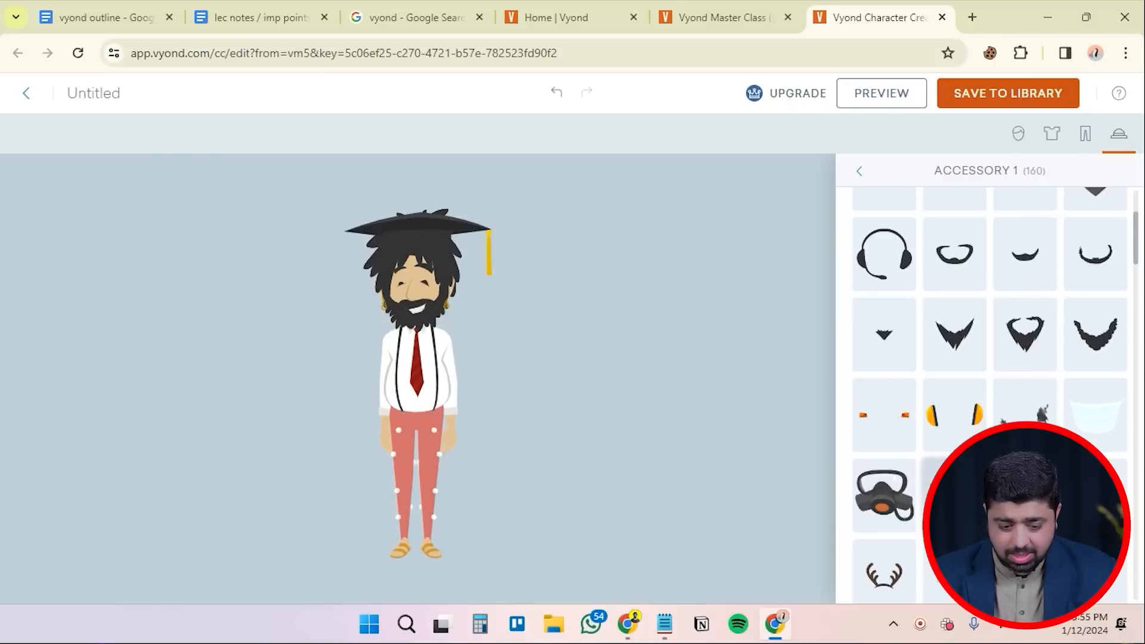
{"action": "scroll", "coordinate": [990, 388], "scroll_direction": "down", "scroll_amount": 4}
{"action": "left_click", "coordinate": [889, 404]}
{"action": "scroll", "coordinate": [889, 404], "scroll_direction": "down", "scroll_amount": 5}
{"action": "left_click", "coordinate": [1012, 297]}
{"action": "left_click", "coordinate": [959, 236]}
{"action": "left_click", "coordinate": [1044, 236]}
{"action": "left_click", "coordinate": [1096, 230]}
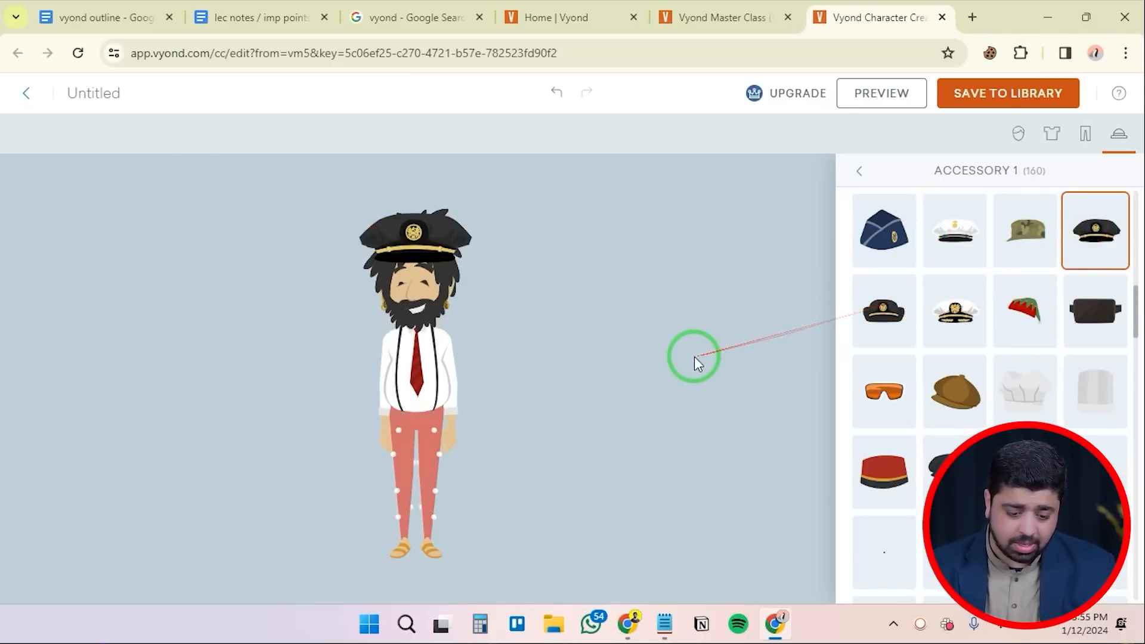
{"action": "left_click", "coordinate": [872, 398]}
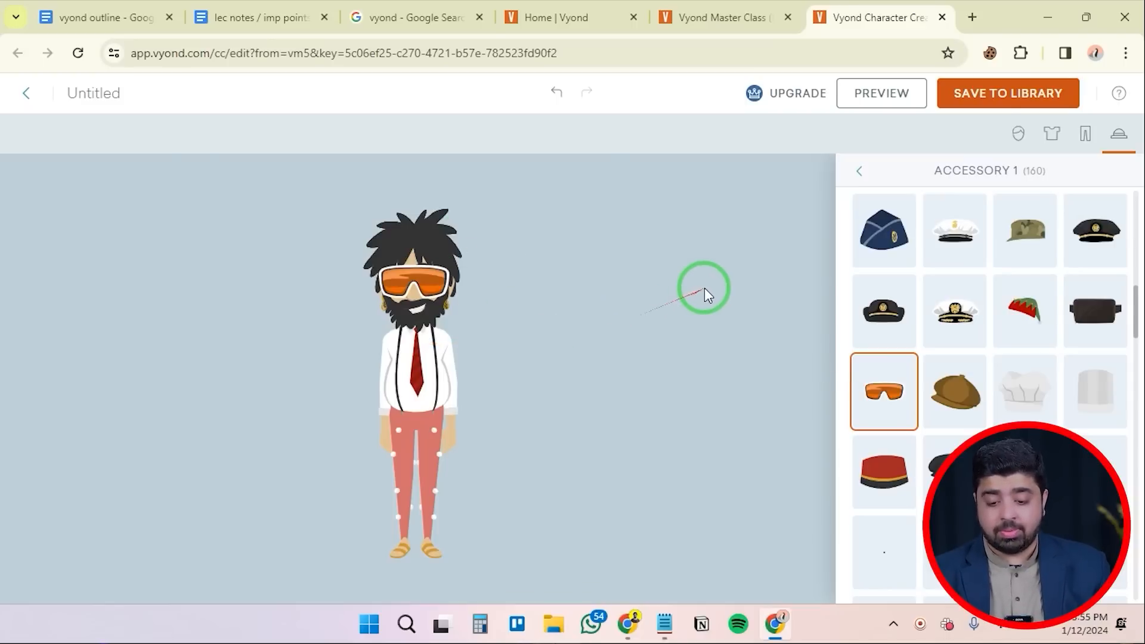
Name the character "testvyond007" and save it to the library
{"action": "left_click", "coordinate": [197, 93]}
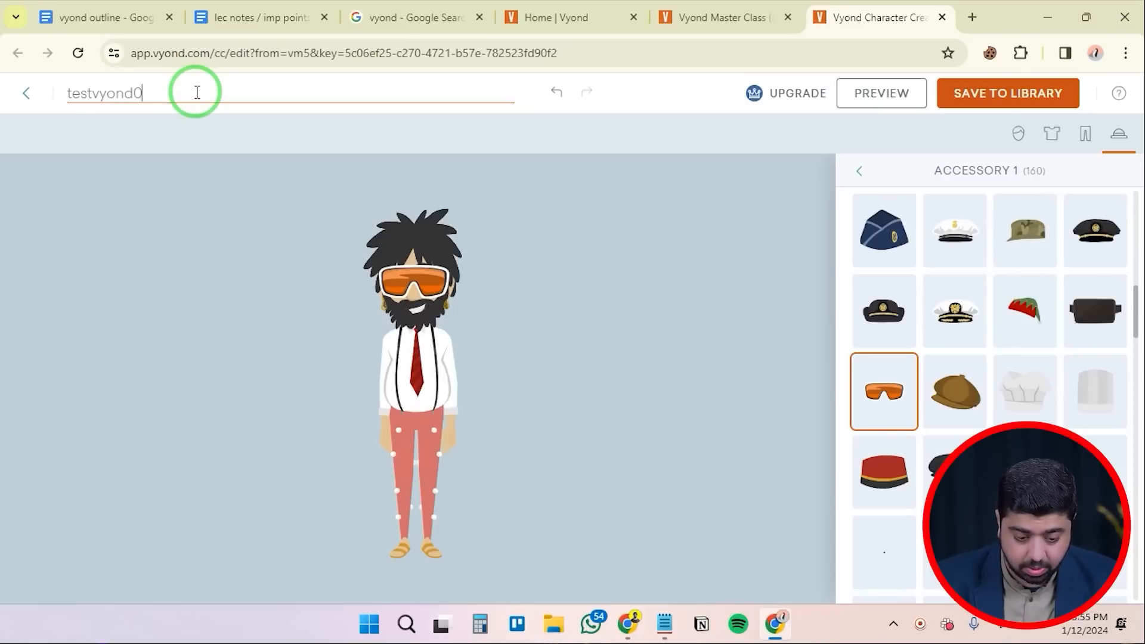
{"action": "double_click", "coordinate": [196, 93]}
{"action": "left_click", "coordinate": [197, 93]}
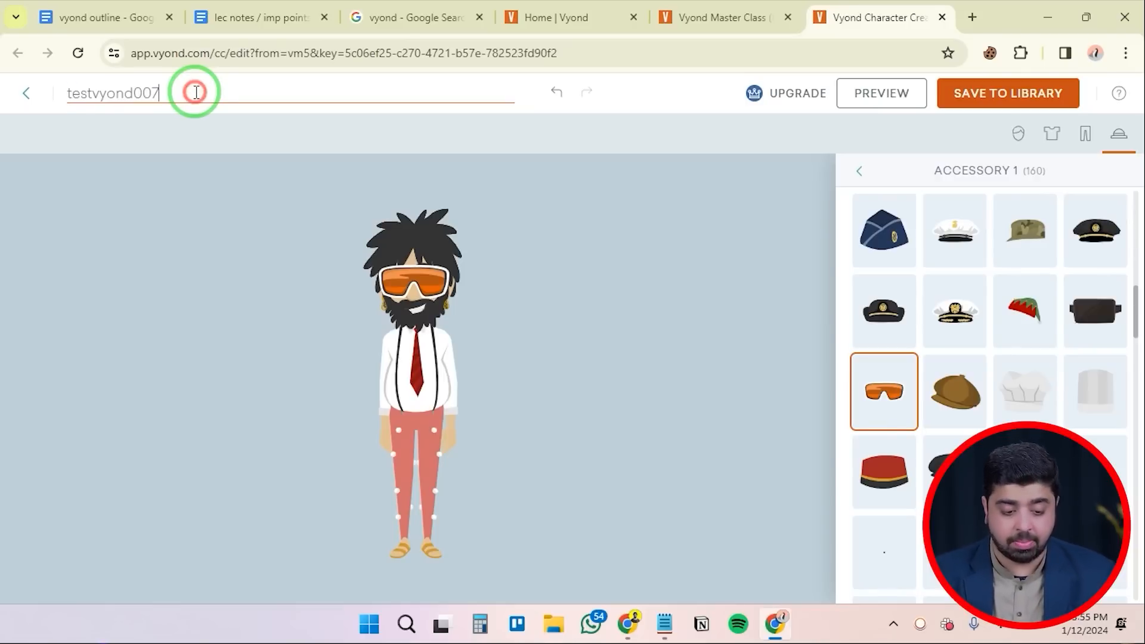
{"action": "left_click", "coordinate": [1027, 94]}
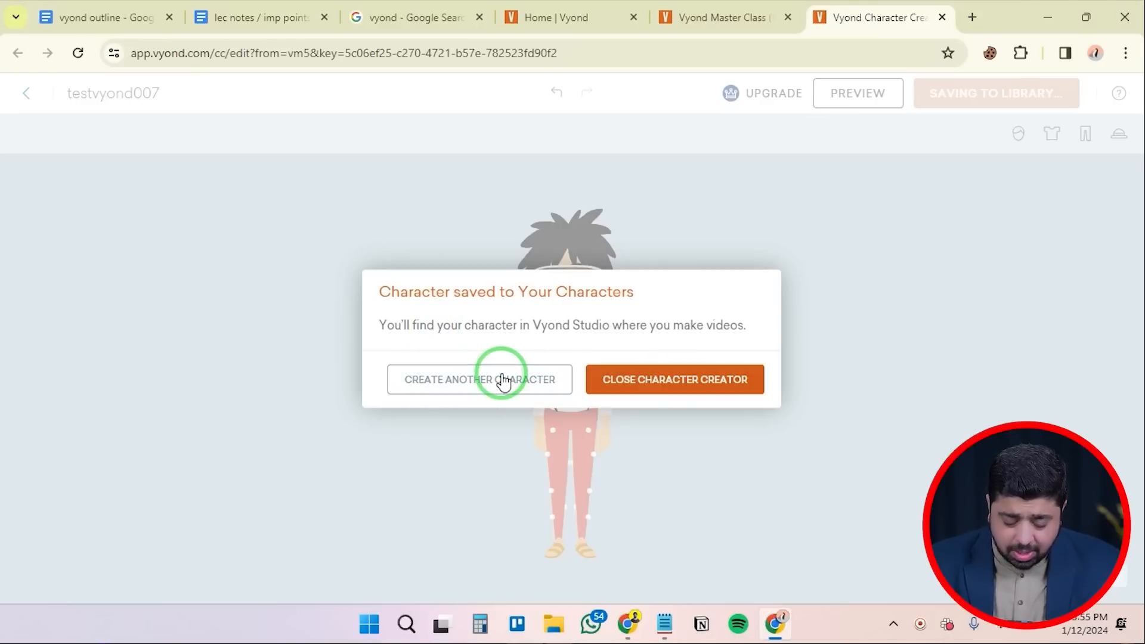
Close the Character Creator and add the testvyond007 character from the character library to the blank scene 2
{"action": "left_click", "coordinate": [650, 381]}
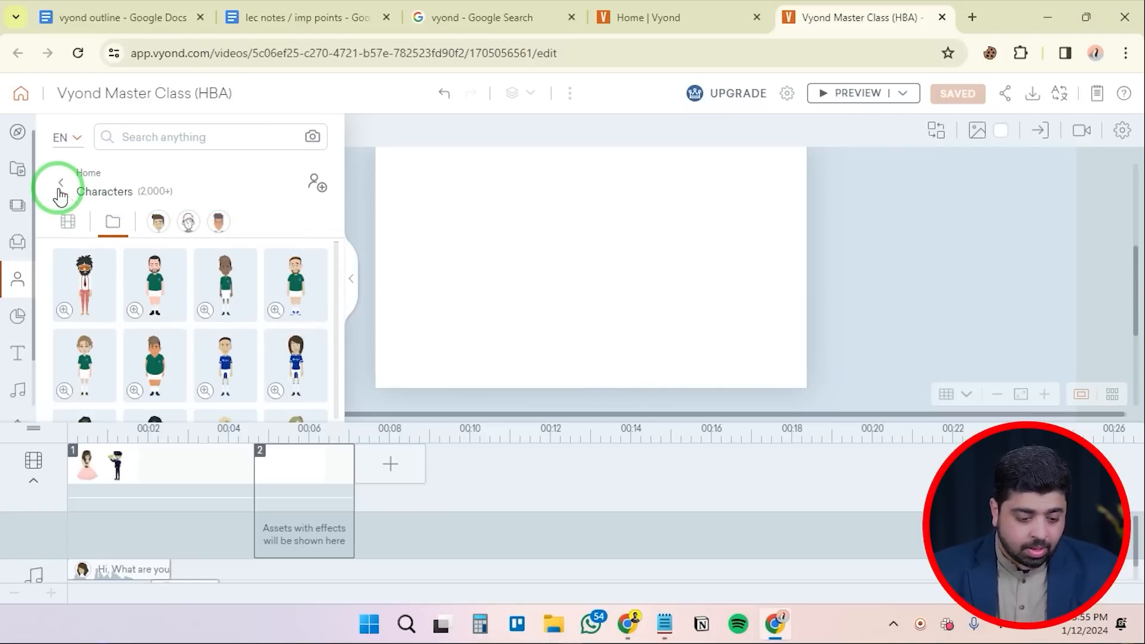
{"action": "left_click", "coordinate": [16, 269]}
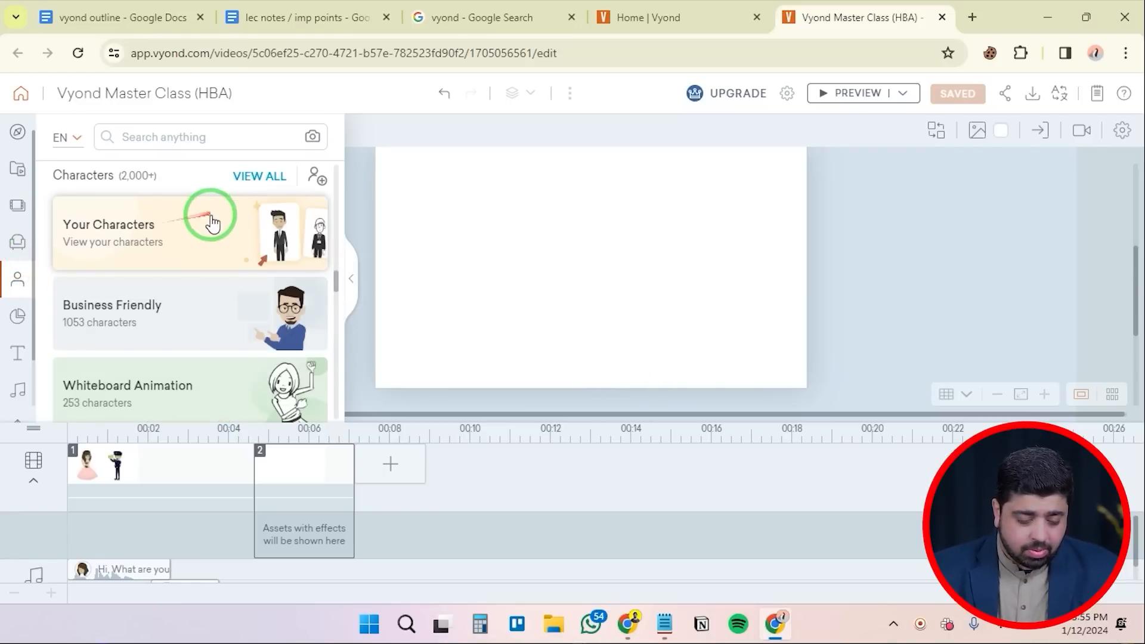
{"action": "left_click", "coordinate": [154, 227]}
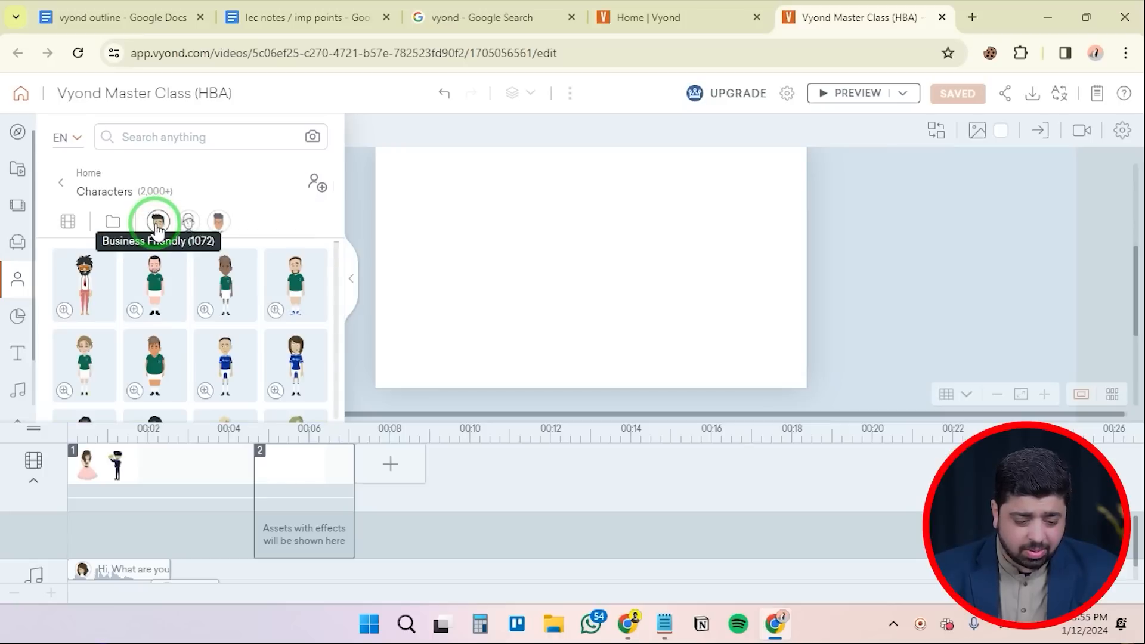
{"action": "left_click", "coordinate": [90, 280]}
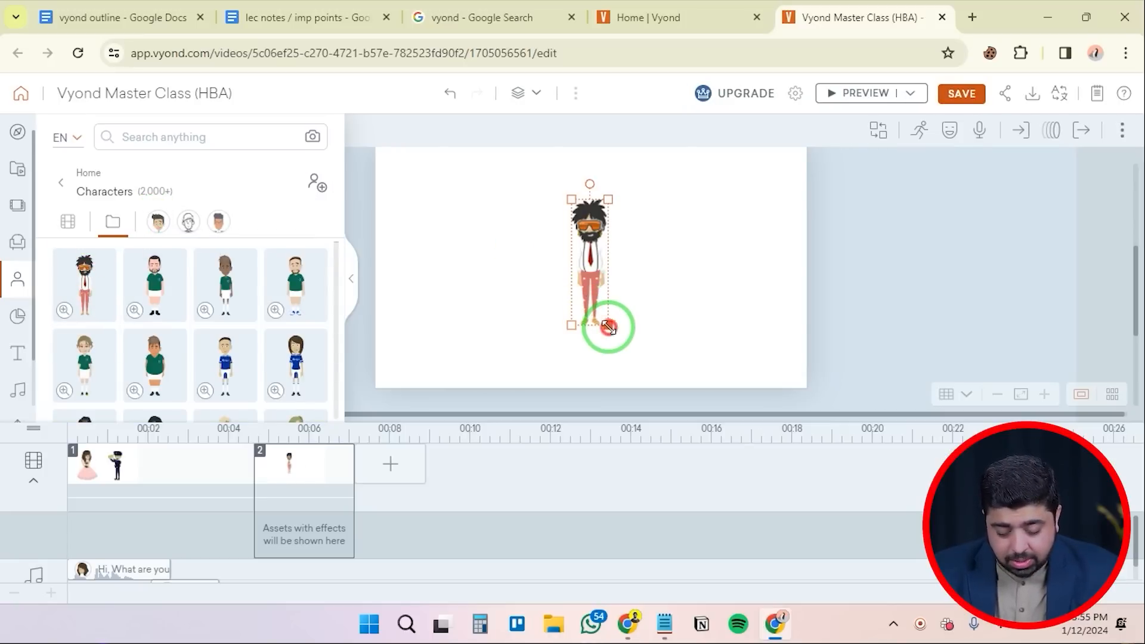
Enlarge the testvyond007 character to nearly the full scene height and place it near the scene's left edge
{"action": "left_click_drag", "start_coordinate": [608, 327], "coordinate": [675, 383]}
{"action": "left_click_drag", "start_coordinate": [590, 251], "coordinate": [447, 248]}
{"action": "left_click", "coordinate": [570, 250]}
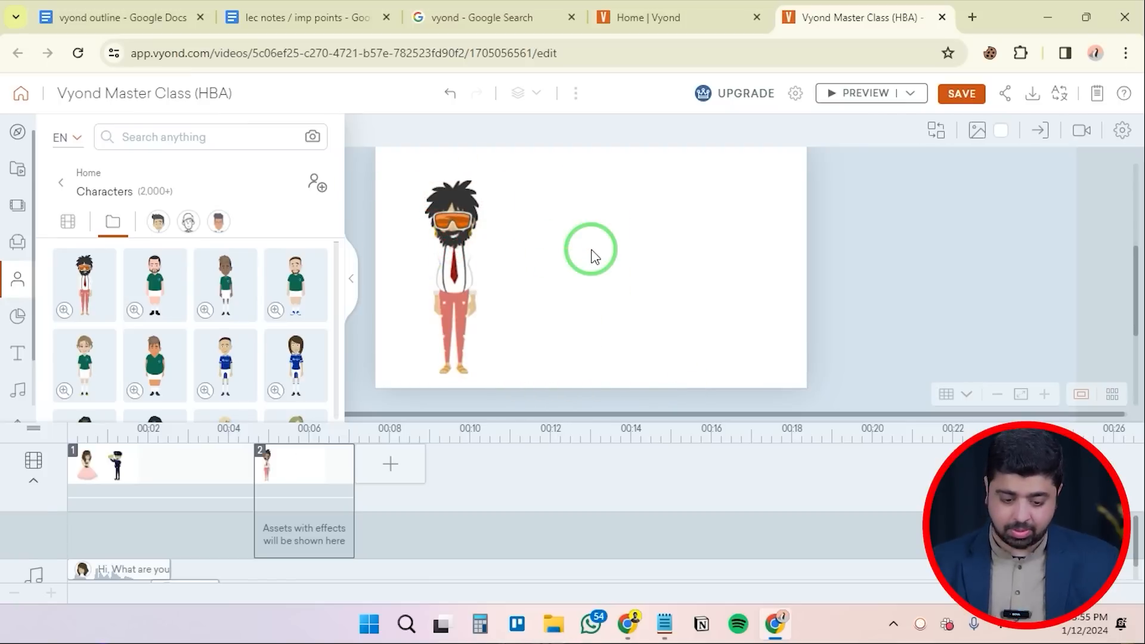
Search the character's actions for "dance", apply the first dance action to testvyond007, and preview scene 2
{"action": "left_click", "coordinate": [454, 223]}
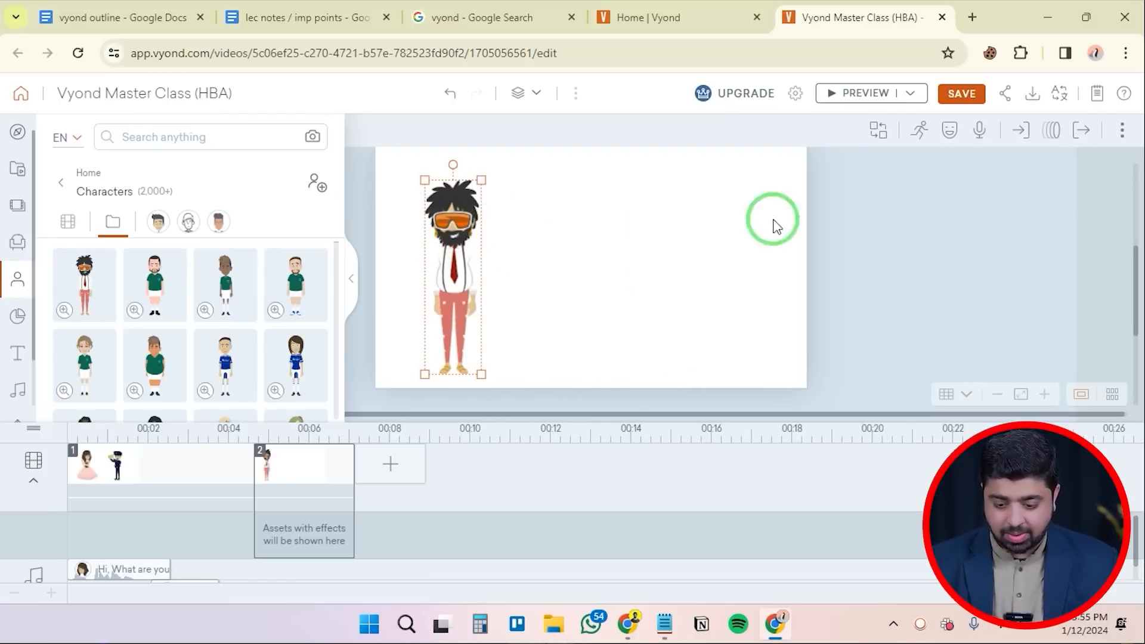
{"action": "left_click", "coordinate": [918, 131]}
{"action": "left_click", "coordinate": [927, 170]}
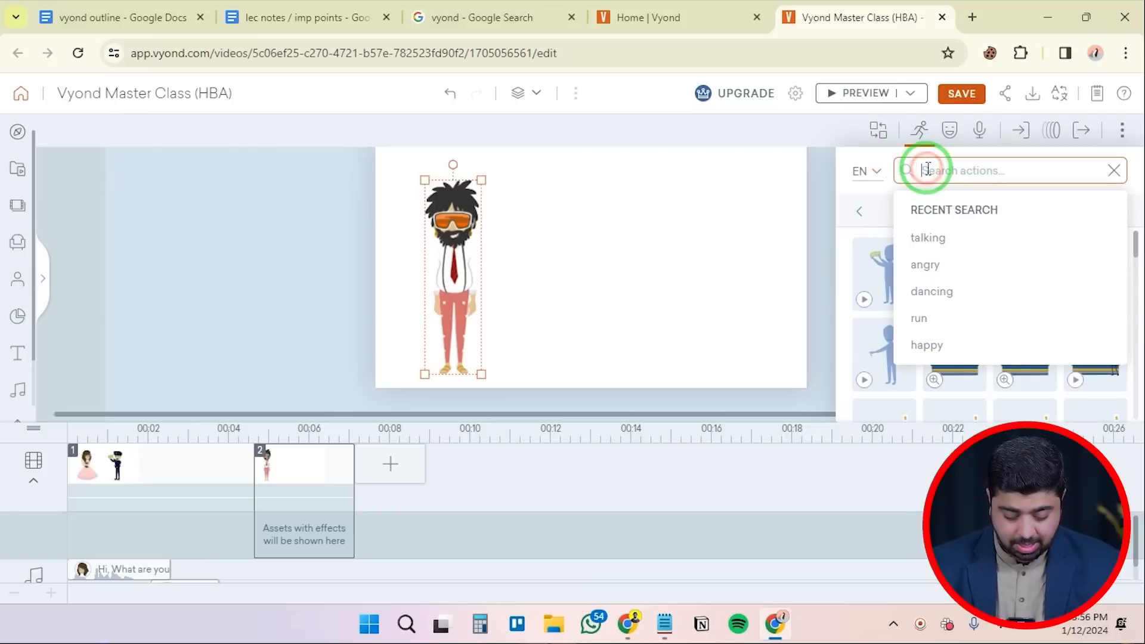
{"action": "type", "text": "dance"}
{"action": "key", "text": "Return"}
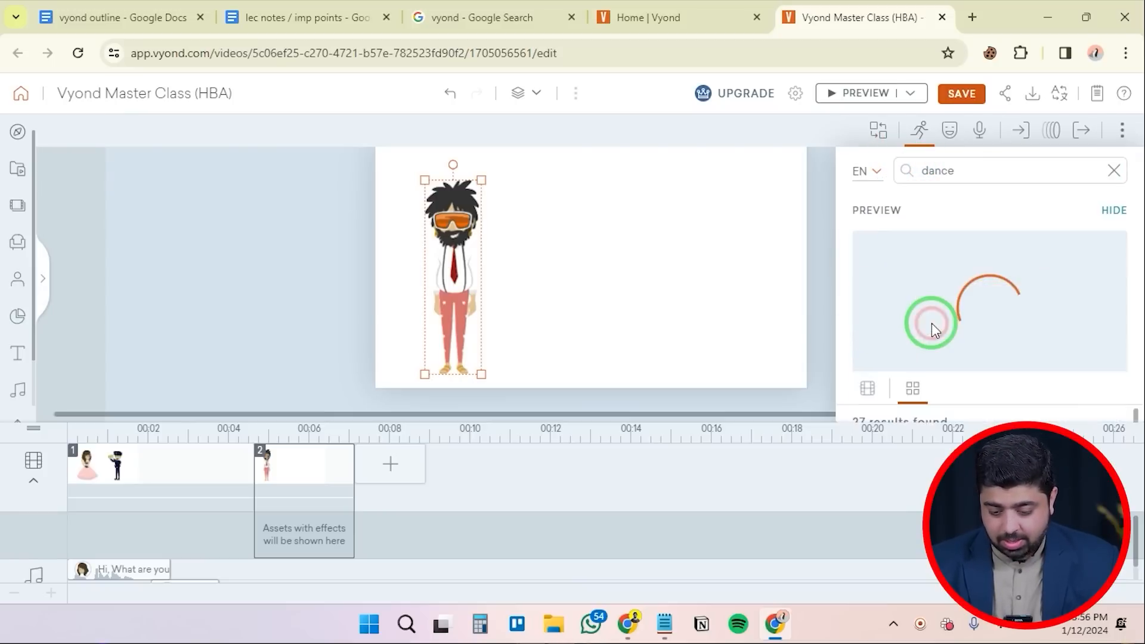
{"action": "left_click", "coordinate": [1093, 368]}
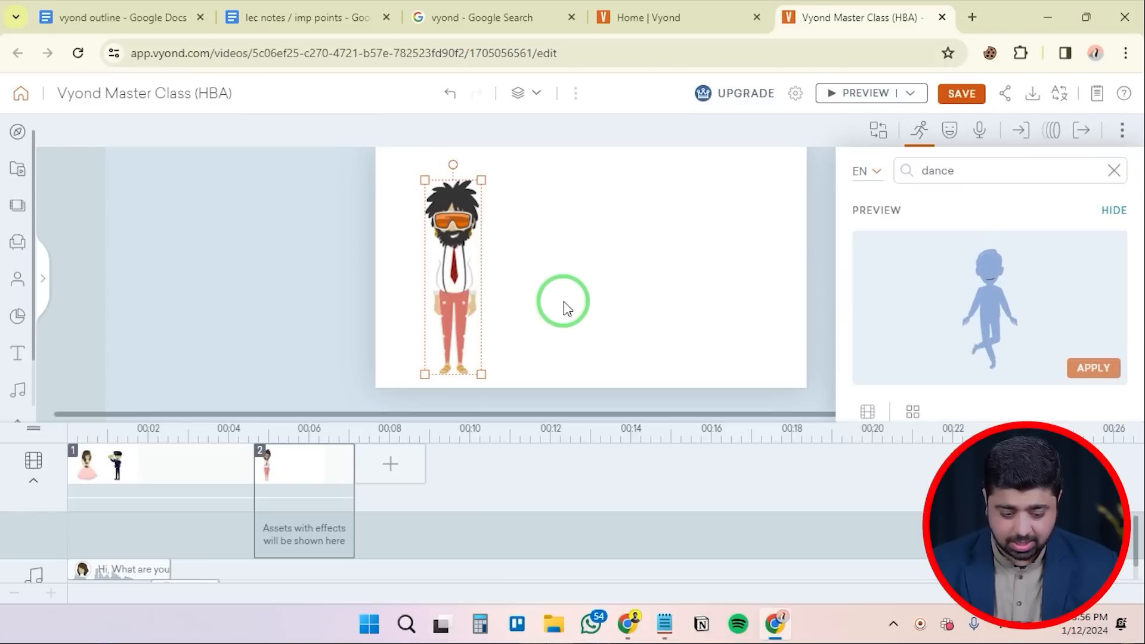
{"action": "left_click", "coordinate": [1116, 172]}
{"action": "left_click", "coordinate": [866, 94]}
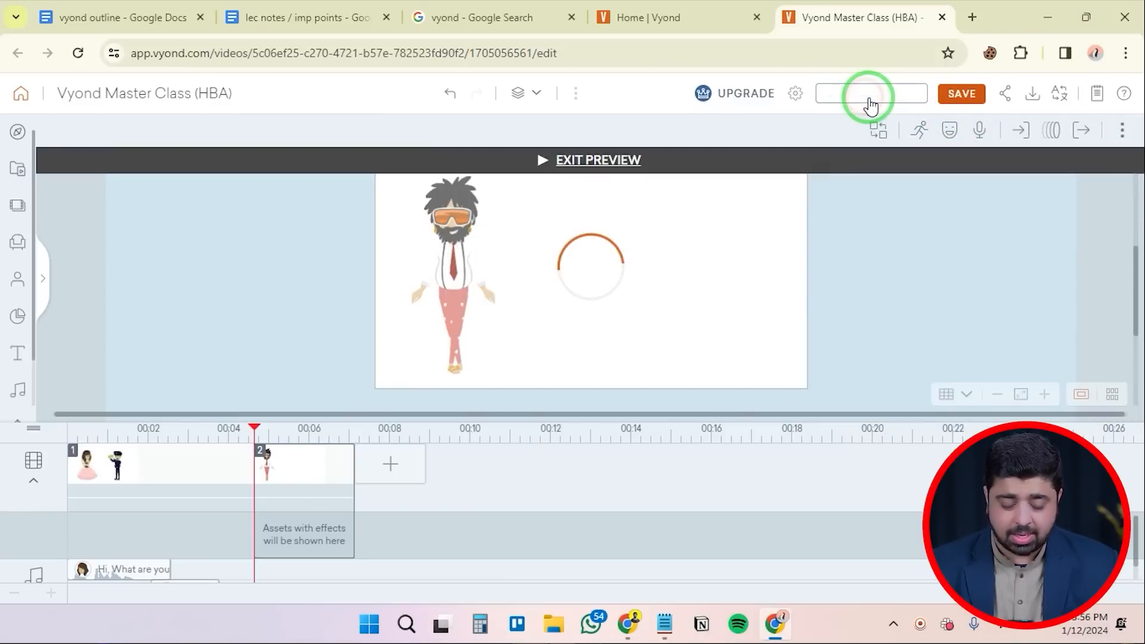
{"action": "left_click", "coordinate": [611, 161]}
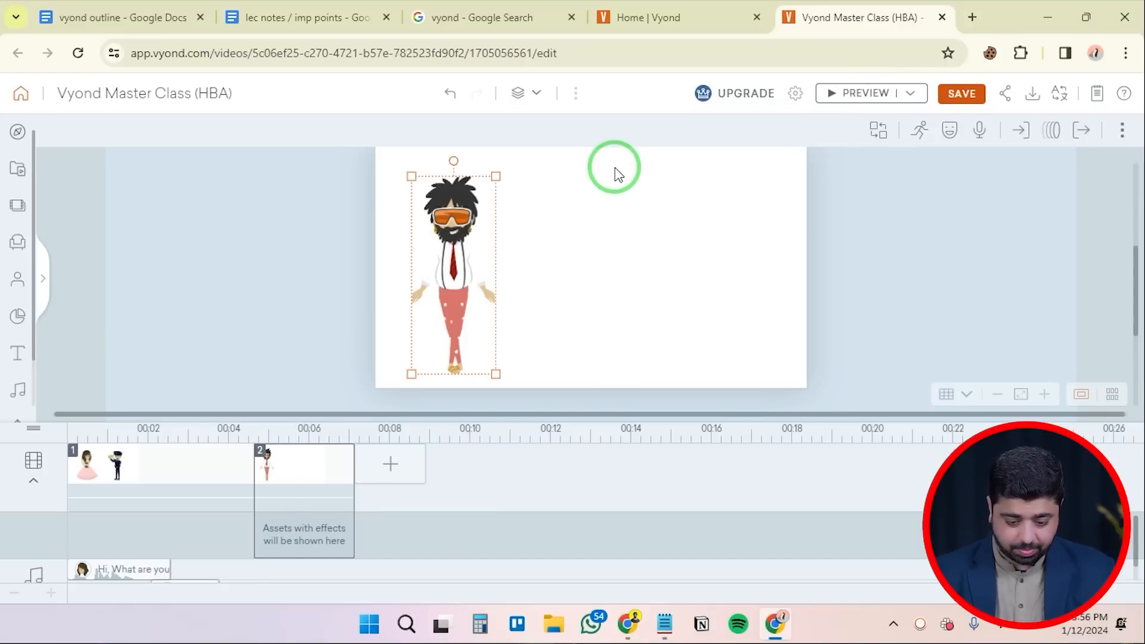
Replace the police officer in scene 1 with the testvyond007 character and preview the scene
{"action": "left_click", "coordinate": [188, 460]}
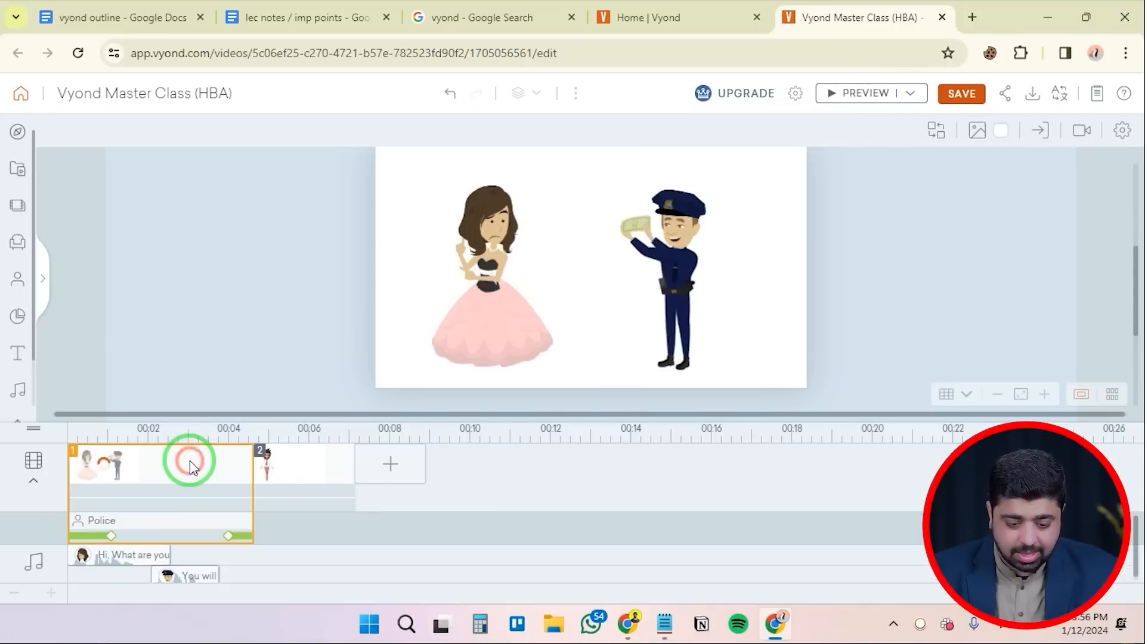
{"action": "left_click", "coordinate": [681, 244]}
{"action": "left_click", "coordinate": [886, 138]}
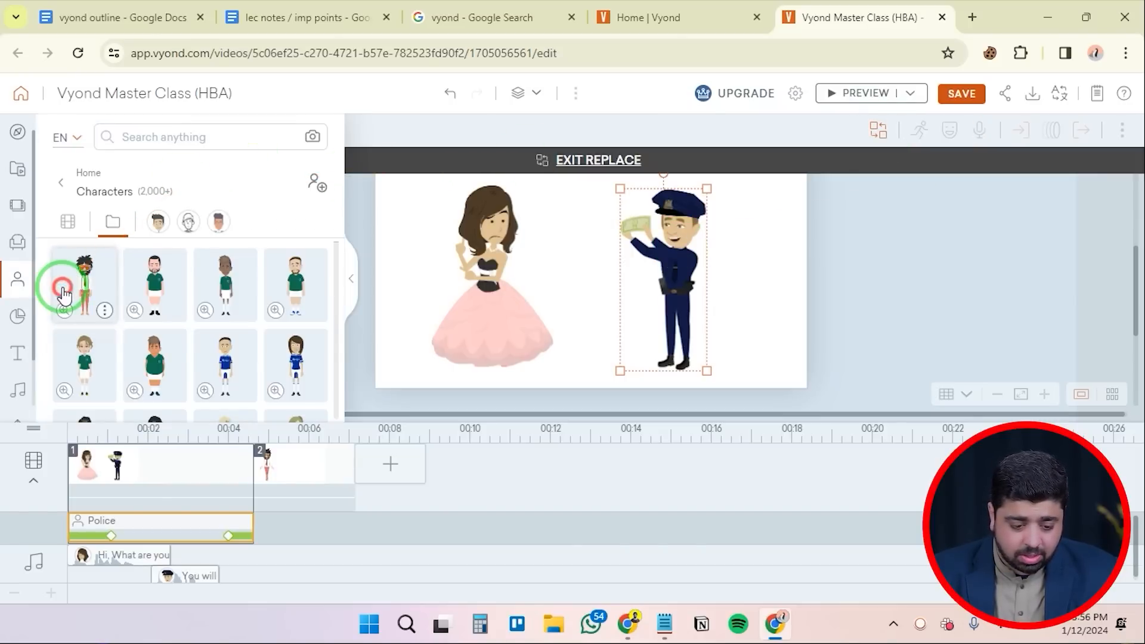
{"action": "left_click", "coordinate": [64, 294]}
{"action": "left_click", "coordinate": [867, 97]}
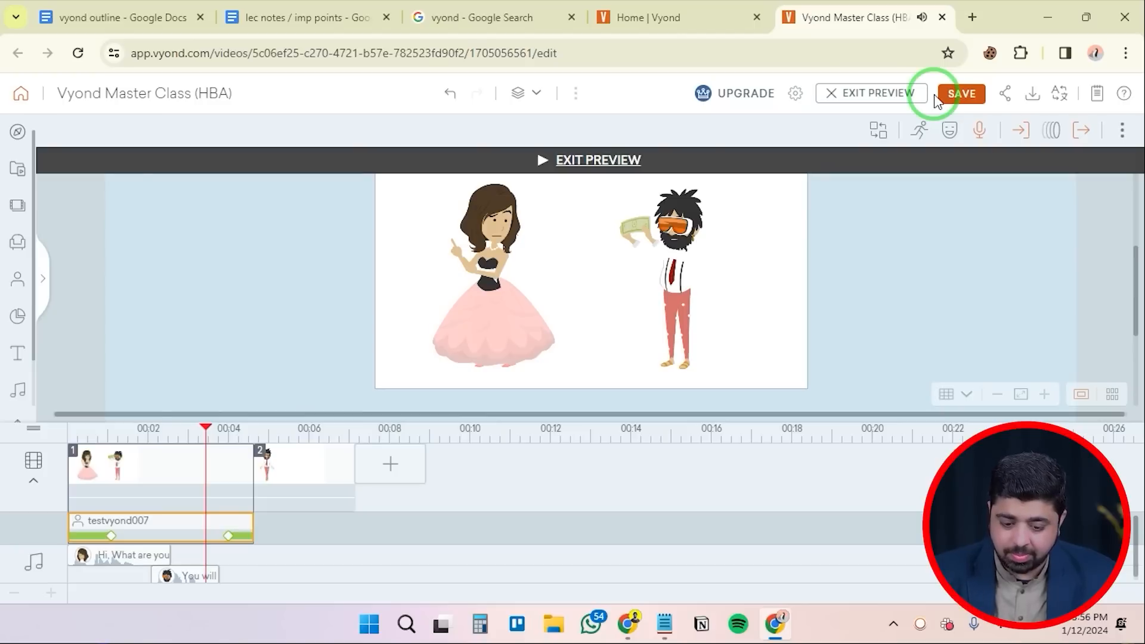
{"action": "left_click", "coordinate": [583, 161]}
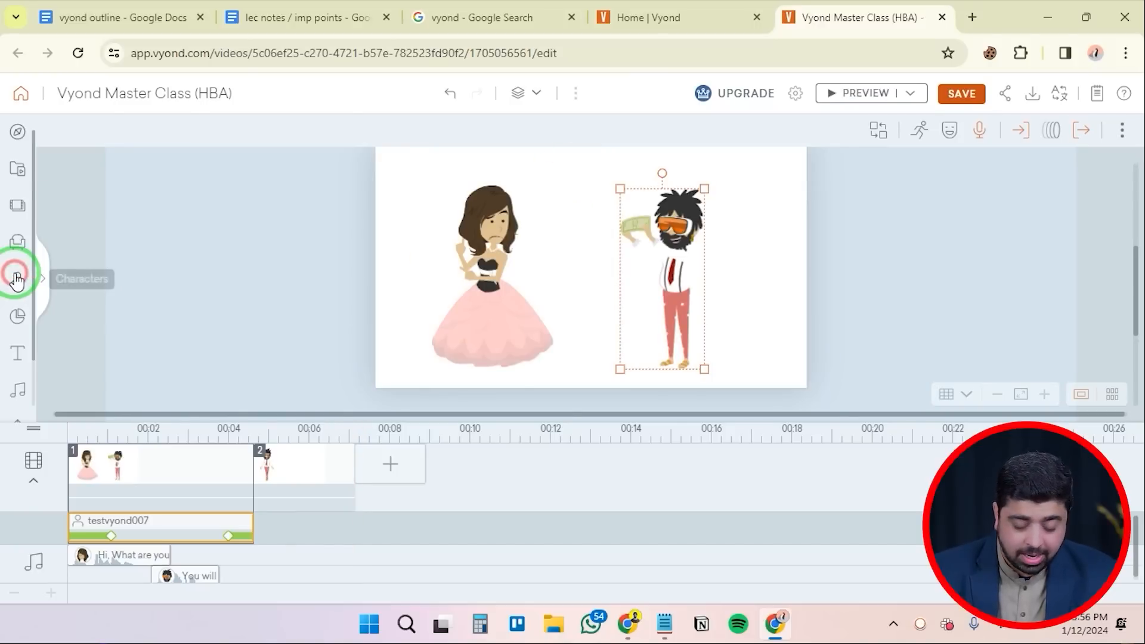
{"action": "left_click", "coordinate": [16, 278]}
{"action": "scroll", "coordinate": [186, 319], "scroll_direction": "down", "scroll_amount": 5}
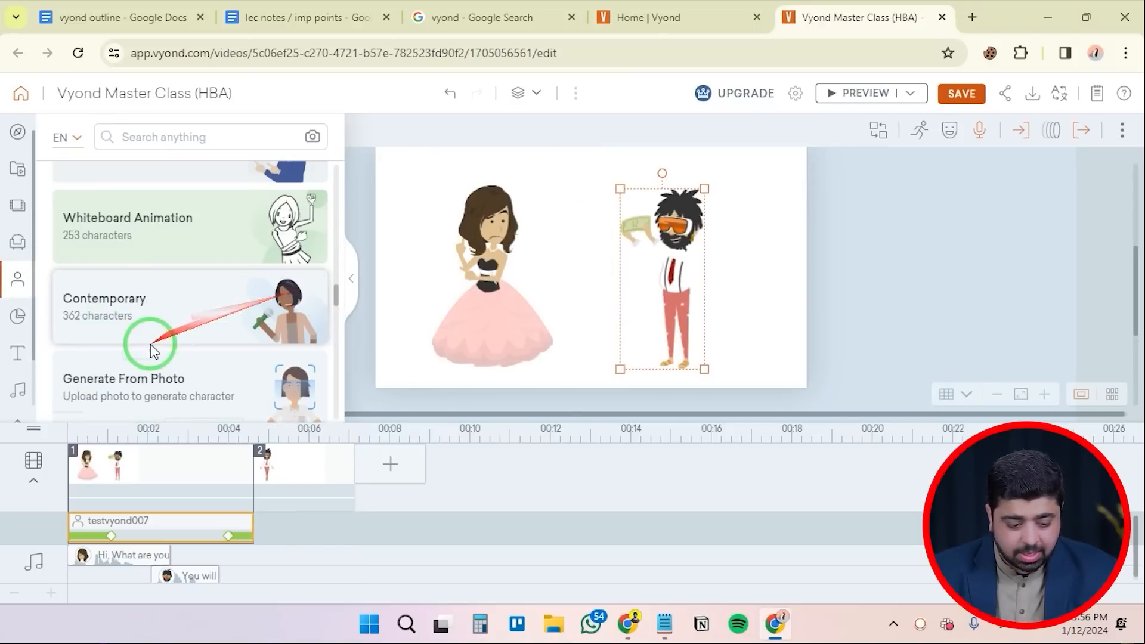
{"action": "scroll", "coordinate": [161, 351], "scroll_direction": "down", "scroll_amount": 2}
{"action": "scroll", "coordinate": [128, 302], "scroll_direction": "down", "scroll_amount": 4}
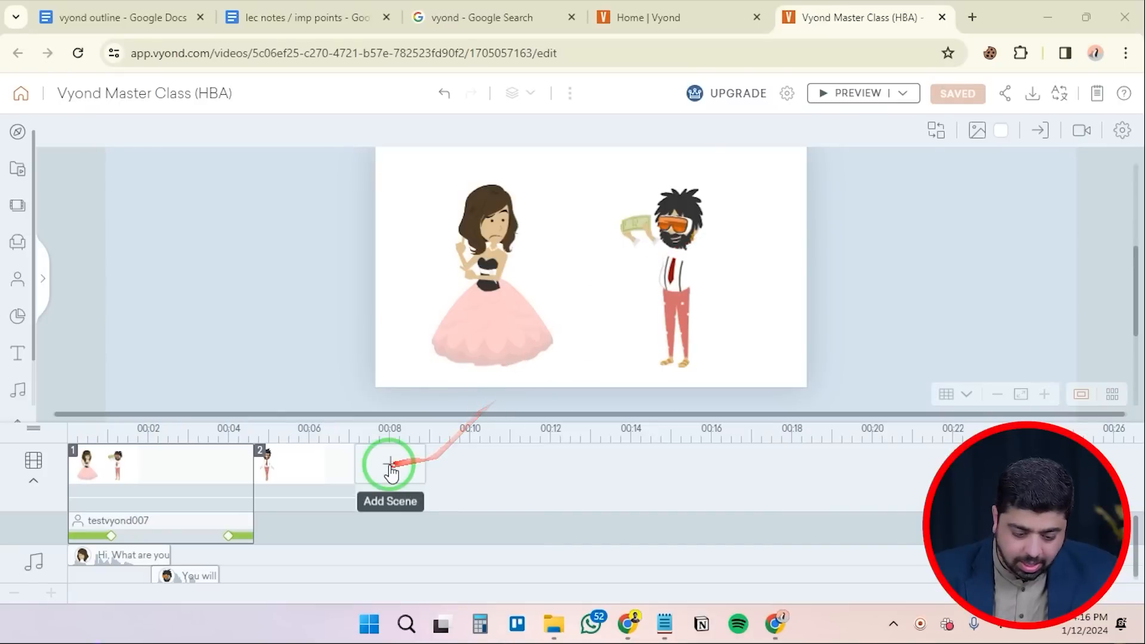
Add a blank third scene after scene 2 and open the background library for it
{"action": "left_click", "coordinate": [390, 469]}
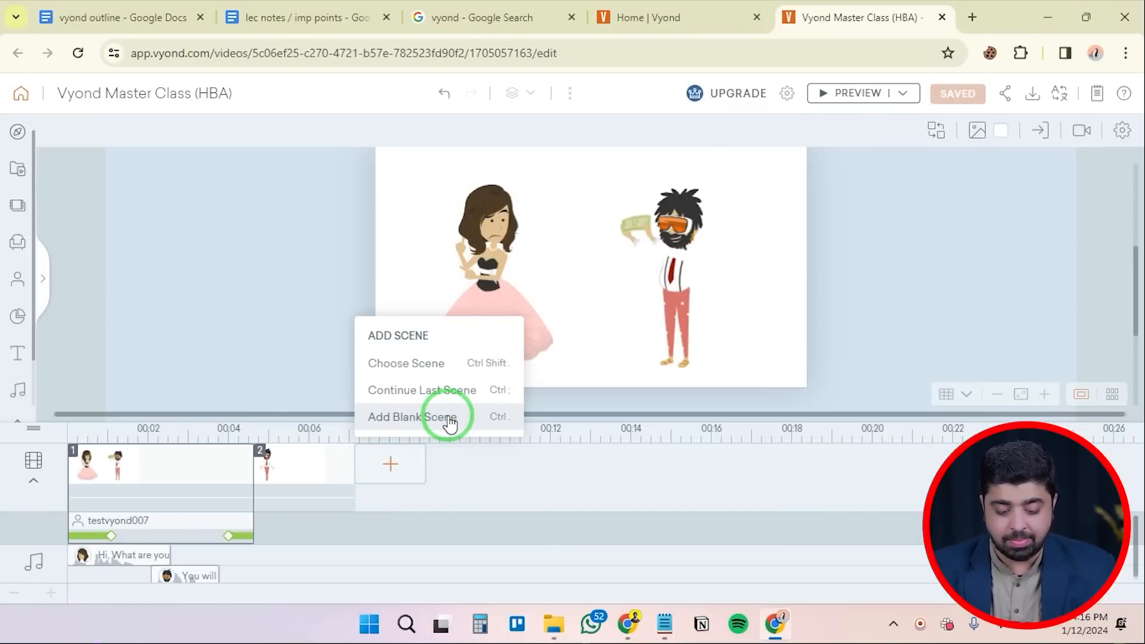
{"action": "left_click", "coordinate": [448, 415]}
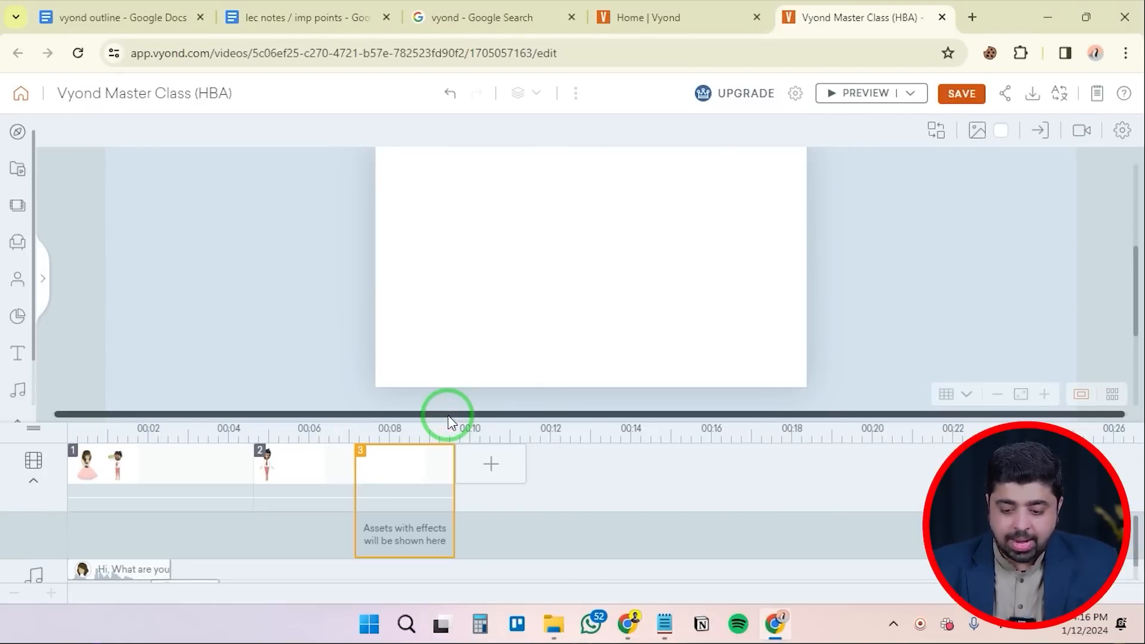
{"action": "scroll", "coordinate": [871, 285], "scroll_direction": "up", "scroll_amount": 2}
{"action": "left_click", "coordinate": [875, 281]}
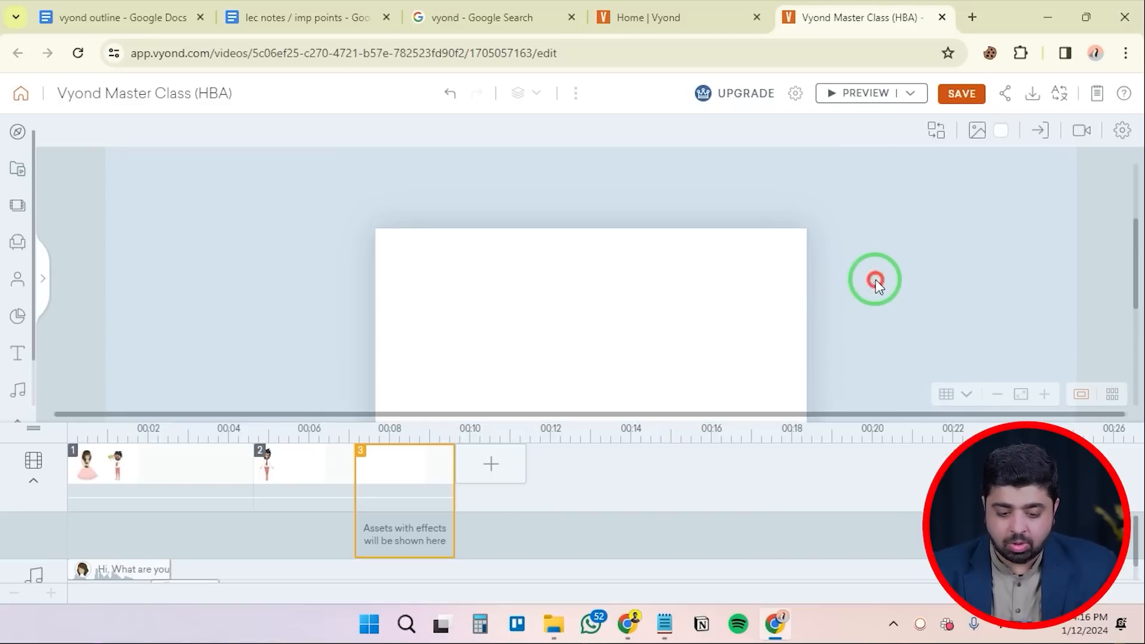
{"action": "left_click", "coordinate": [973, 134]}
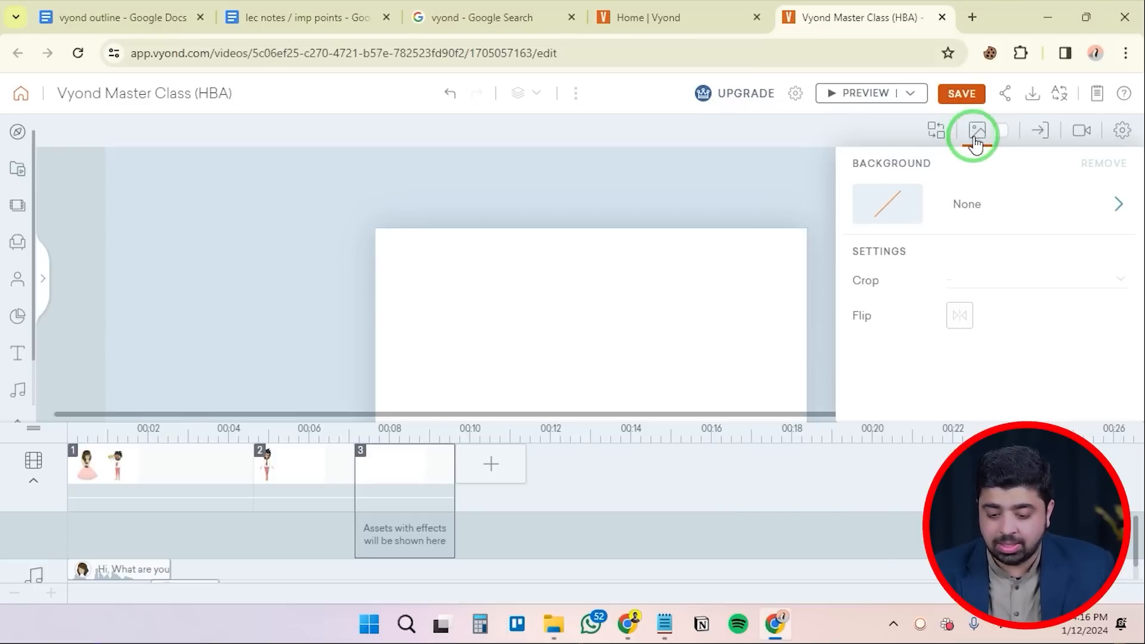
{"action": "left_click", "coordinate": [978, 206]}
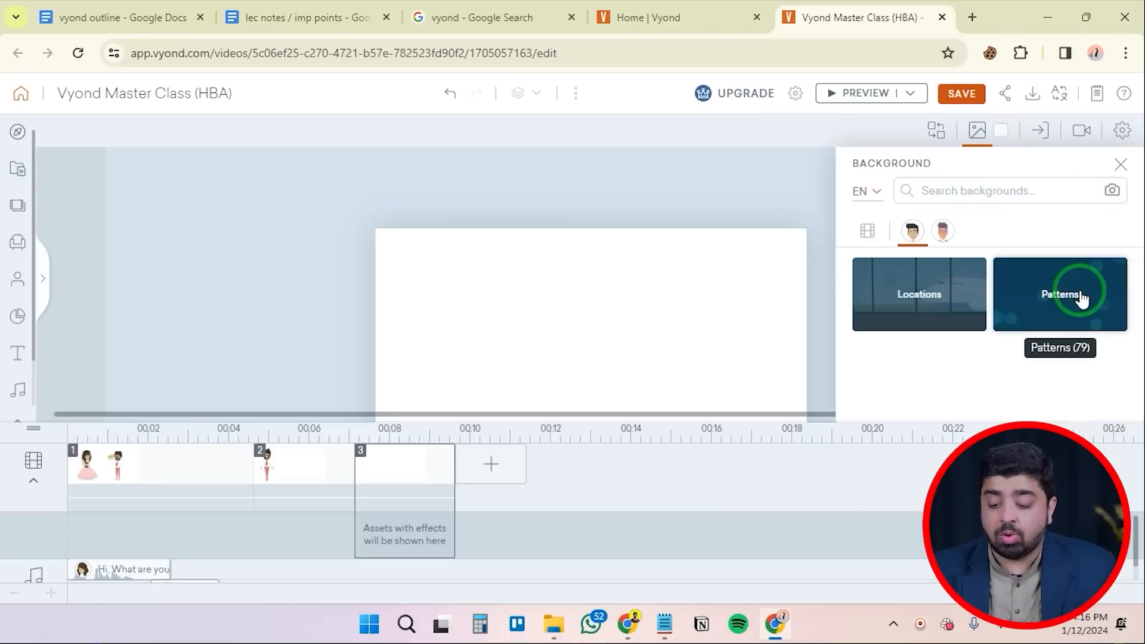
Search the background library for "office" and set the dark-floored Office with a skyline view as scene 3's background
{"action": "left_click", "coordinate": [911, 295]}
{"action": "left_click", "coordinate": [974, 190]}
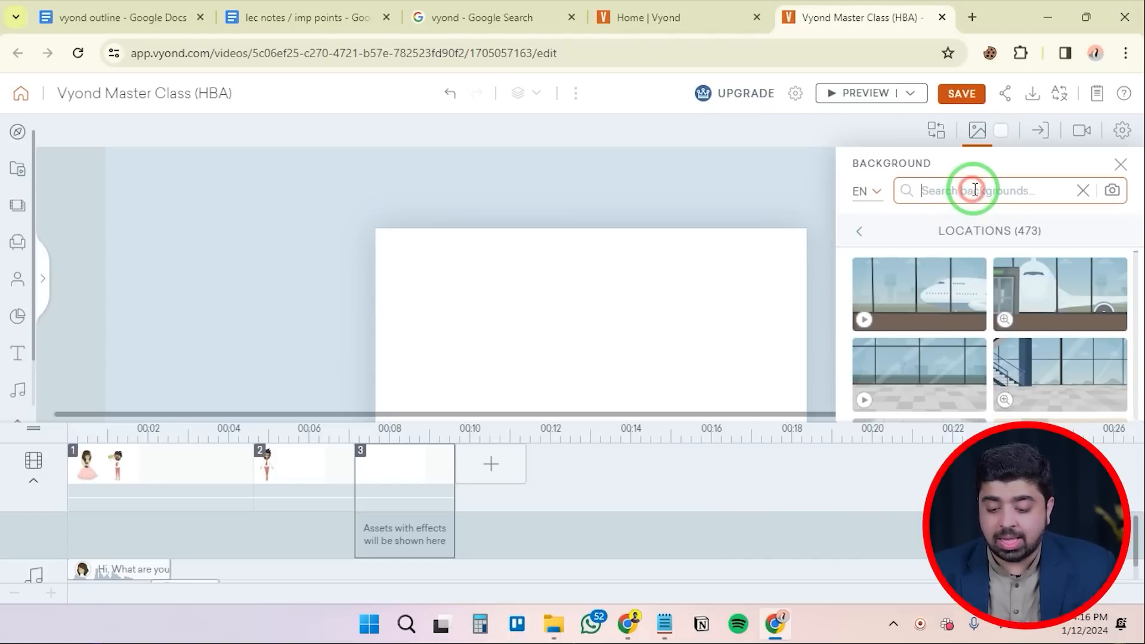
{"action": "key", "text": "Return"}
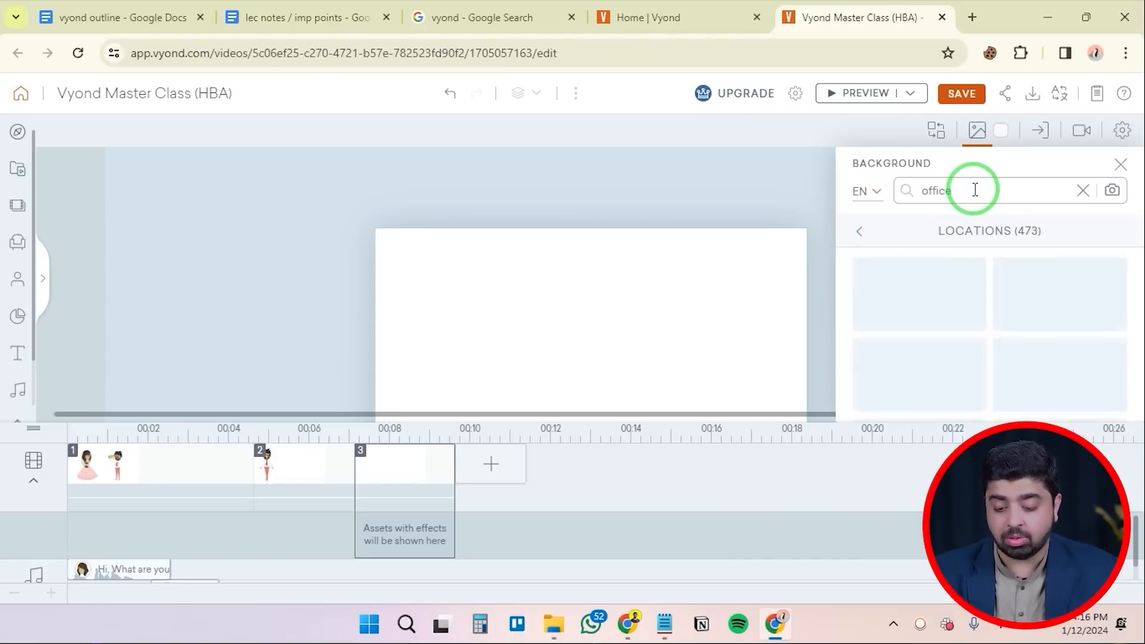
{"action": "scroll", "coordinate": [961, 340], "scroll_direction": "down", "scroll_amount": 2}
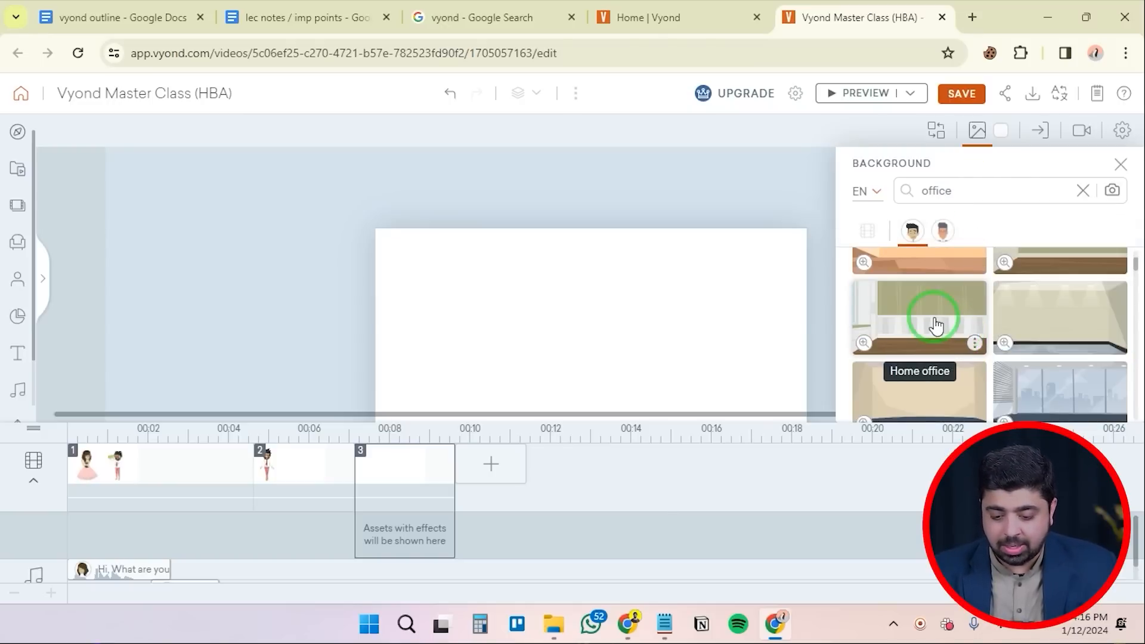
{"action": "scroll", "coordinate": [1043, 325], "scroll_direction": "down", "scroll_amount": 3}
{"action": "left_click", "coordinate": [947, 324]}
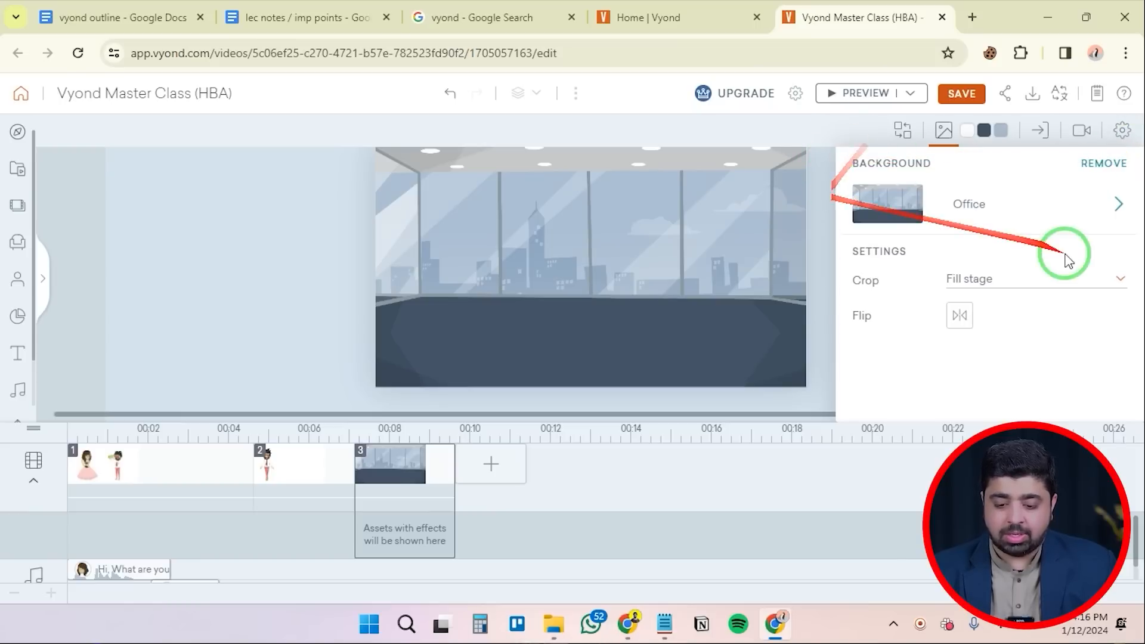
{"action": "left_click", "coordinate": [944, 132]}
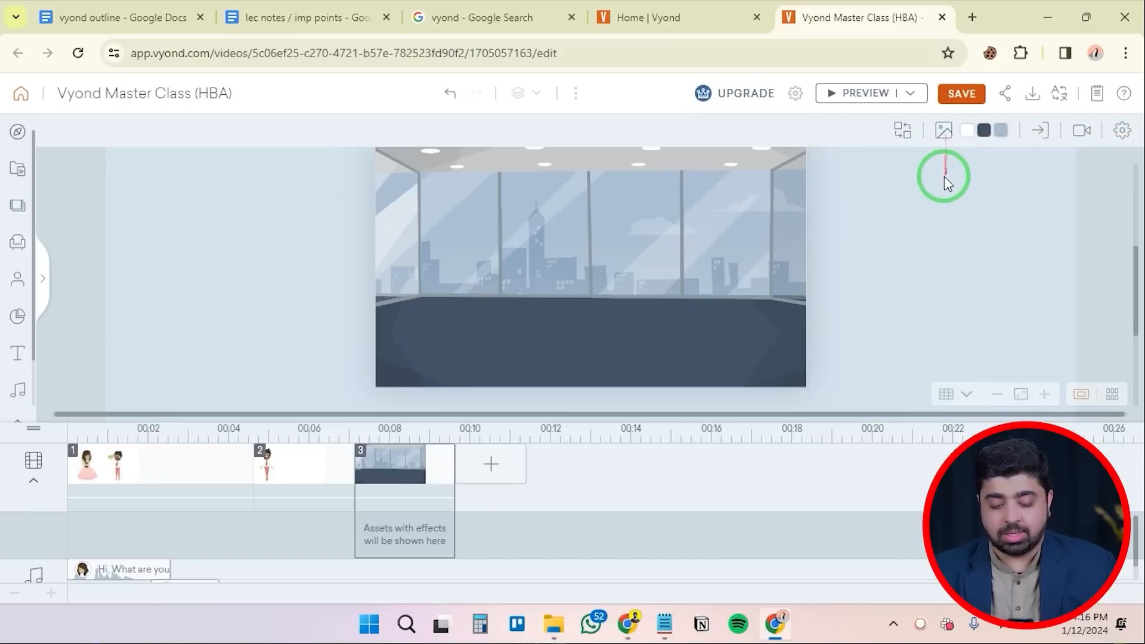
Replace scene 3 with the Beach restaurant scene from the Catering category
{"action": "left_click", "coordinate": [904, 130]}
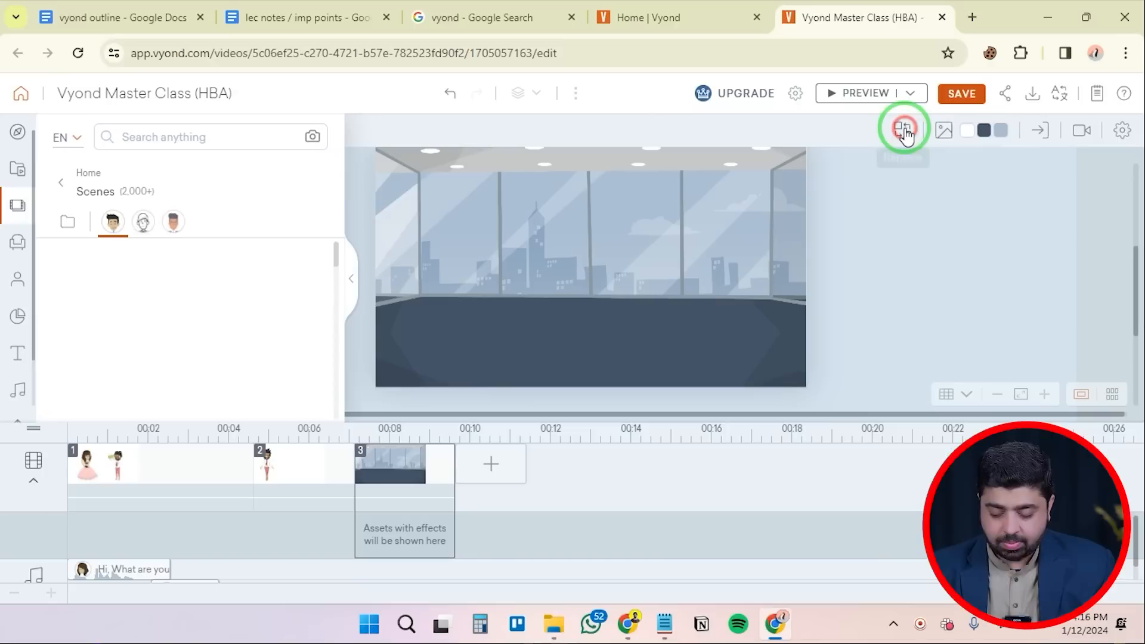
{"action": "left_click", "coordinate": [231, 292]}
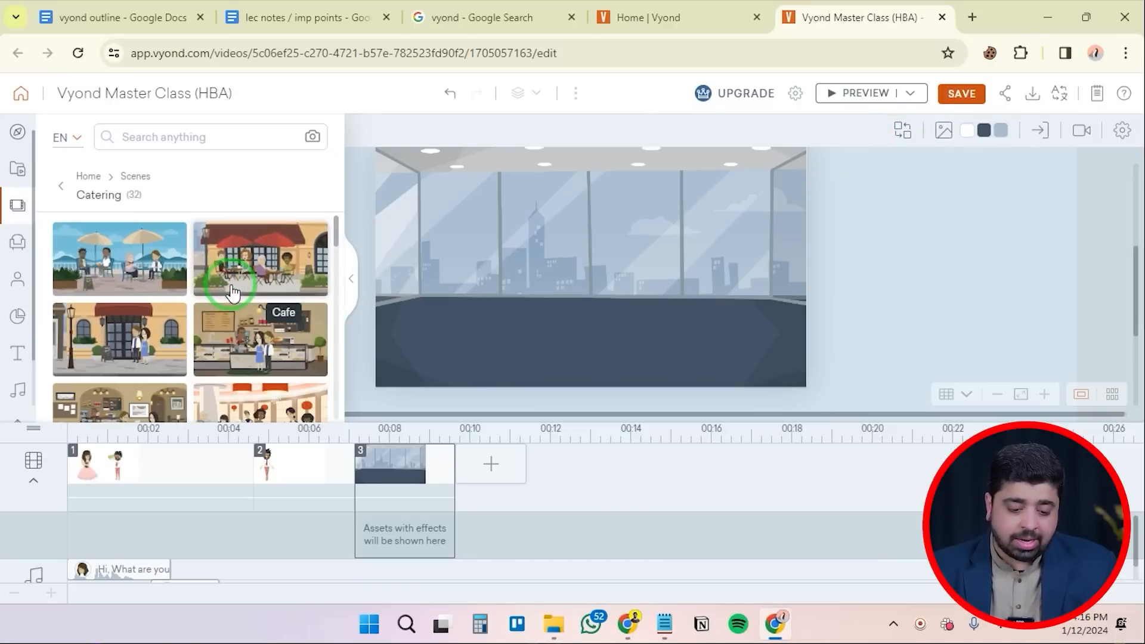
{"action": "left_click", "coordinate": [140, 271]}
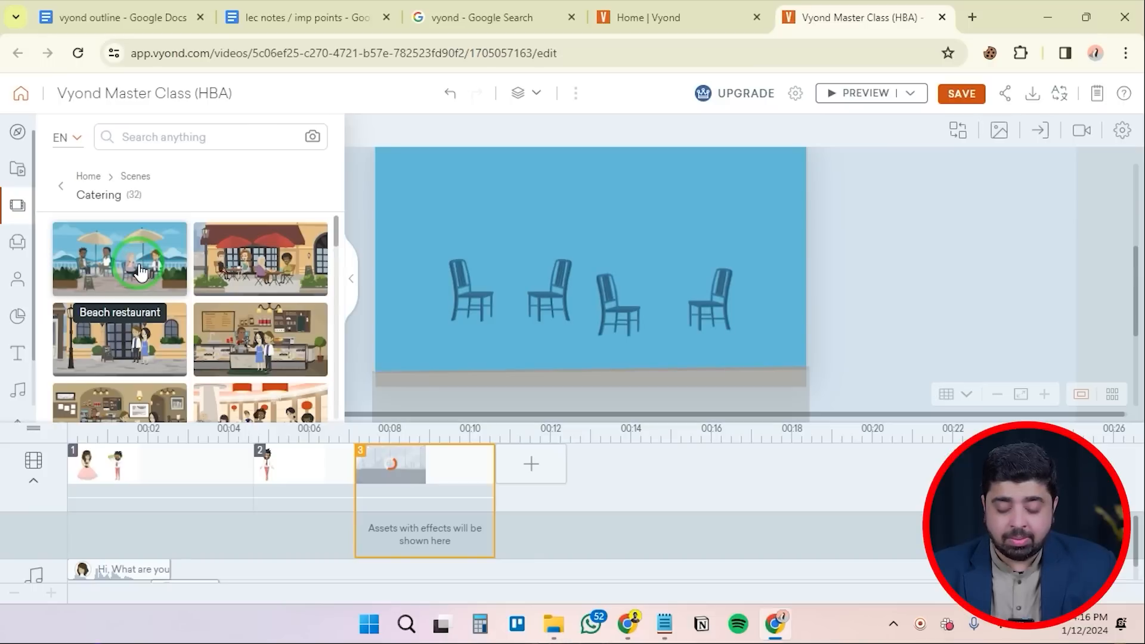
{"action": "left_click", "coordinate": [61, 187]}
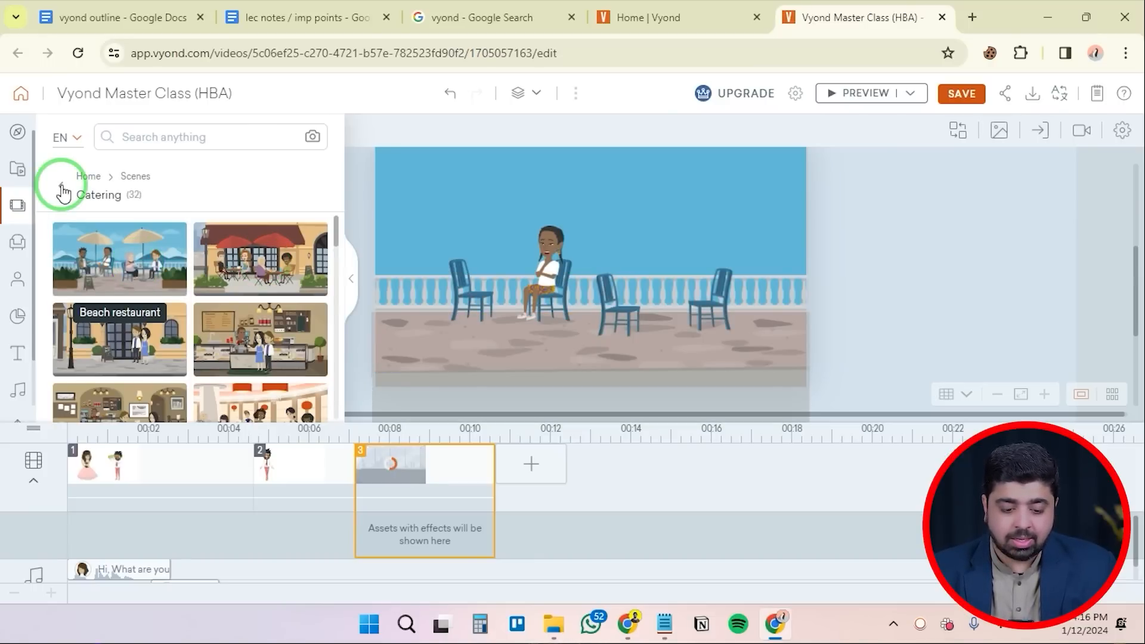
{"action": "left_click", "coordinate": [62, 190]}
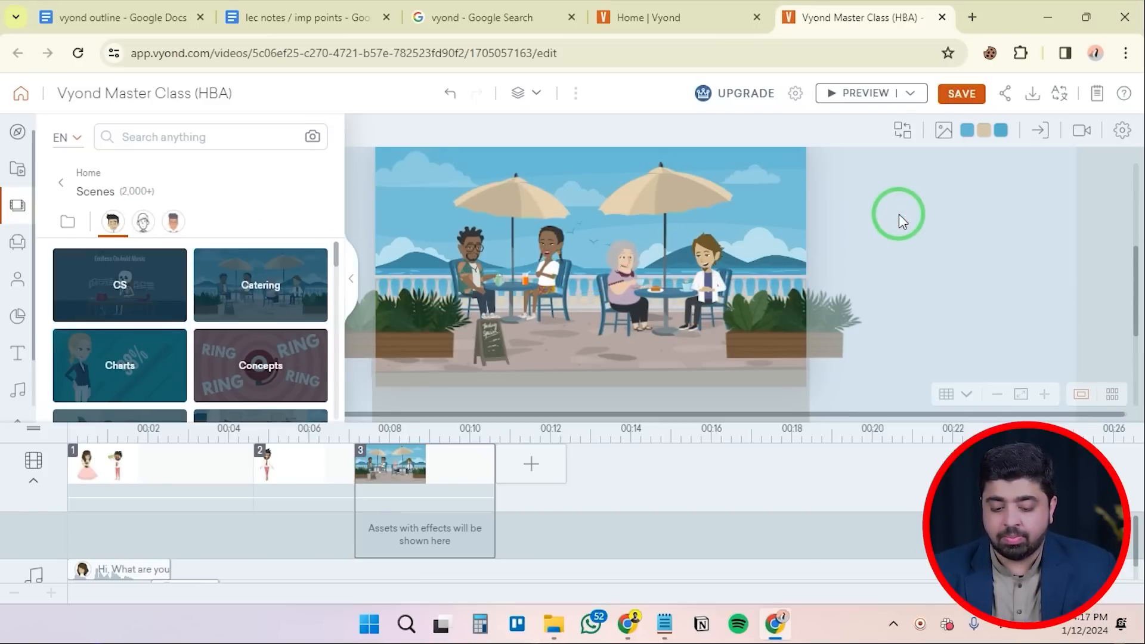
Delete all unlocked characters and props from the beach restaurant scene and open the options for clearing it
{"action": "left_click", "coordinate": [351, 279]}
{"action": "key", "text": "ctrl+a"}
{"action": "key", "text": "Delete"}
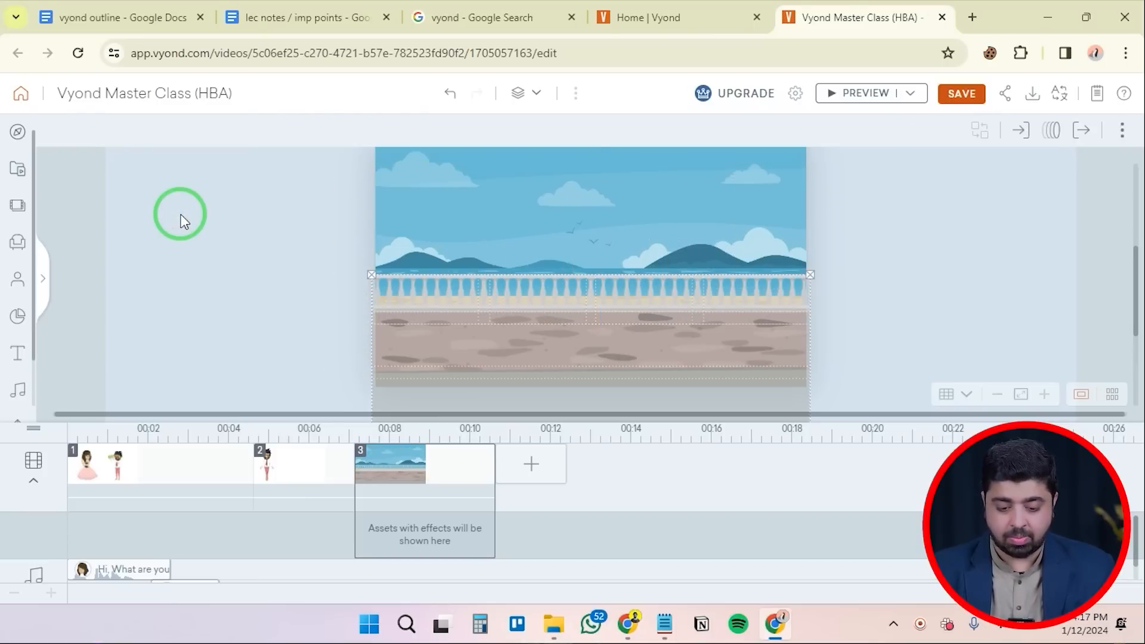
{"action": "left_click", "coordinate": [594, 256]}
{"action": "left_click", "coordinate": [537, 94]}
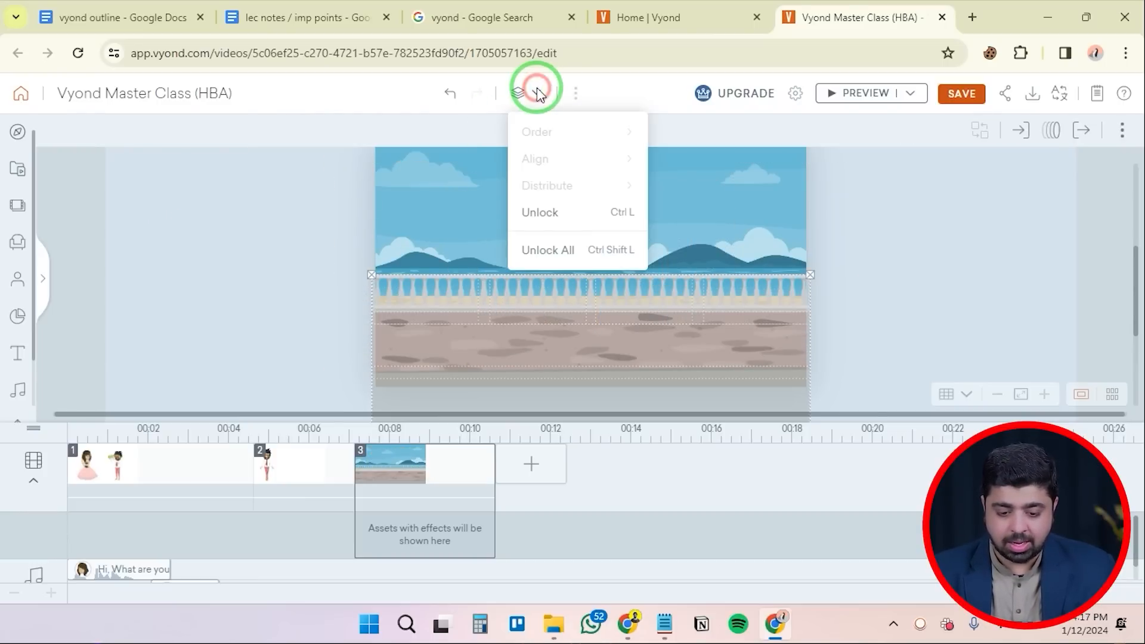
{"action": "left_click", "coordinate": [575, 93]}
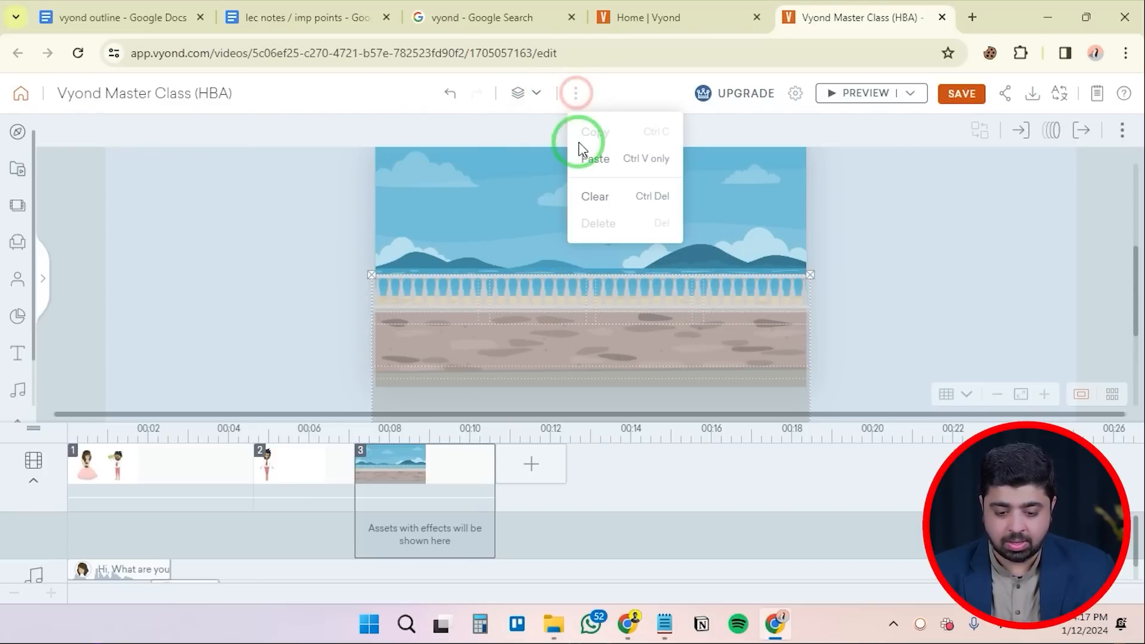
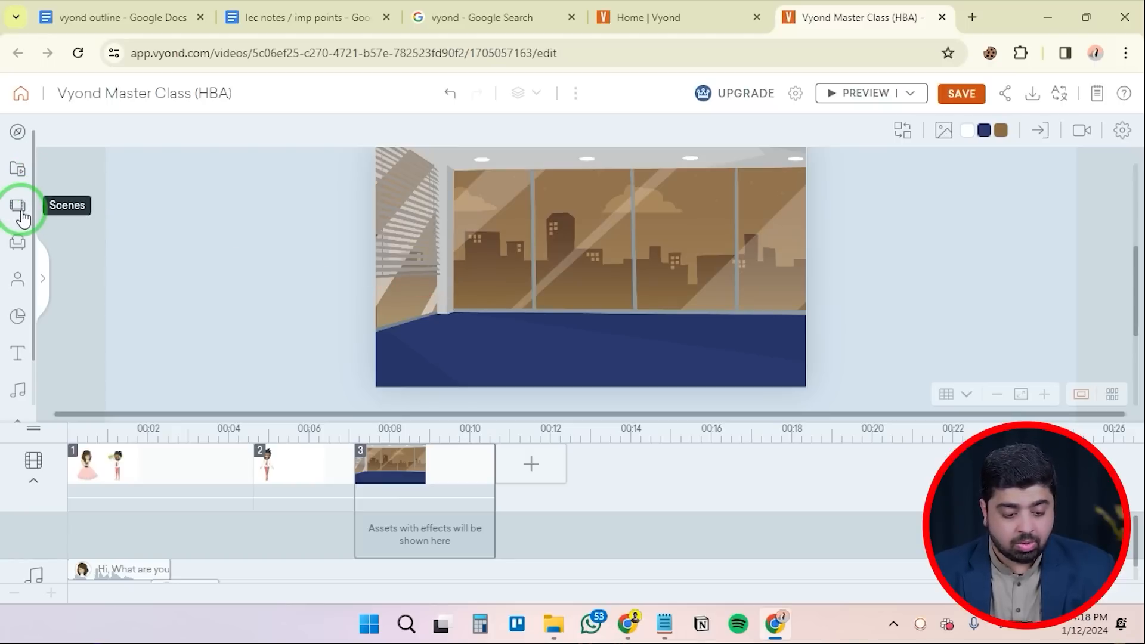
Search the props library for "table"
{"action": "left_click", "coordinate": [18, 242]}
{"action": "left_click", "coordinate": [159, 137]}
{"action": "type", "text": "table"}
{"action": "key", "text": "Return"}
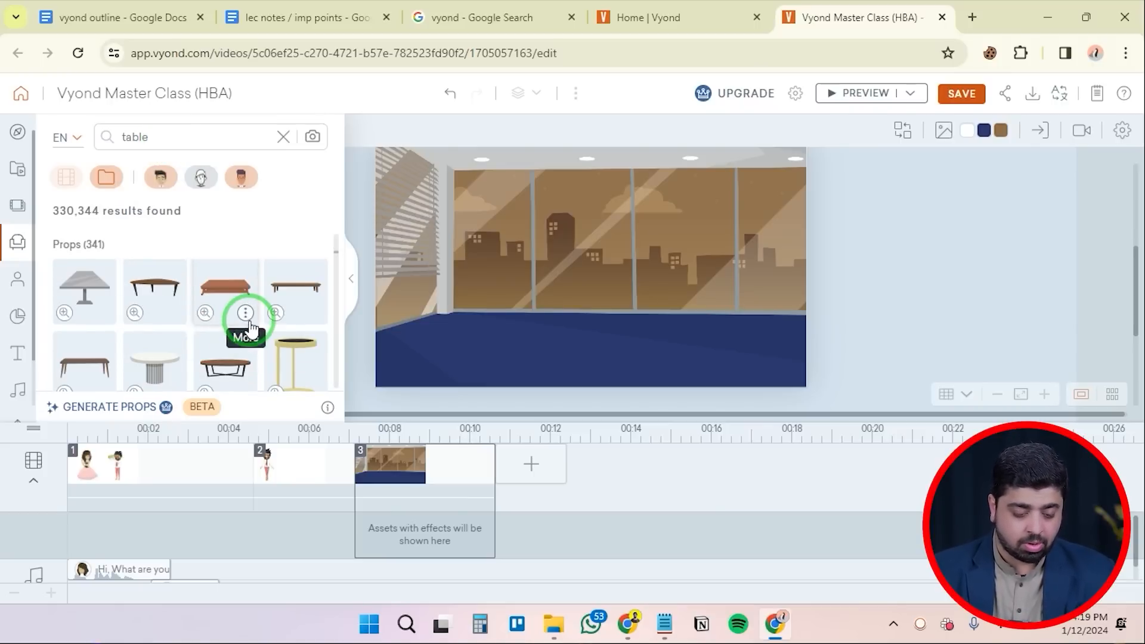
Search the props for "office", add the wooden-topped desk with a black front, and place it enlarged on the blue floor
{"action": "double_click", "coordinate": [185, 137]}
{"action": "type", "text": "off"}
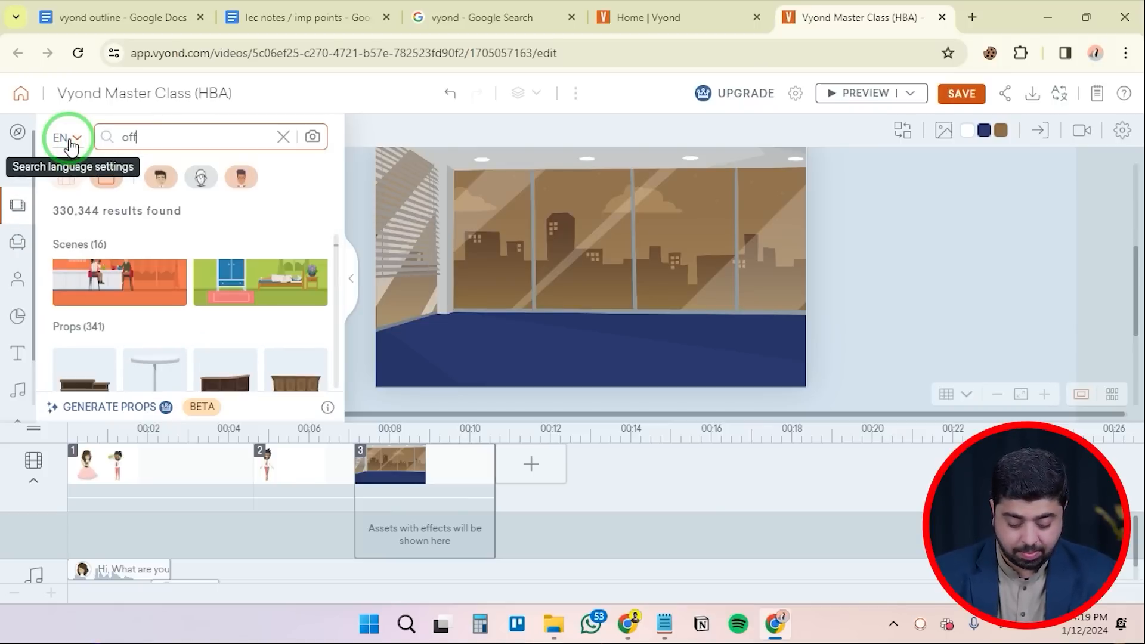
{"action": "type", "text": "ice"}
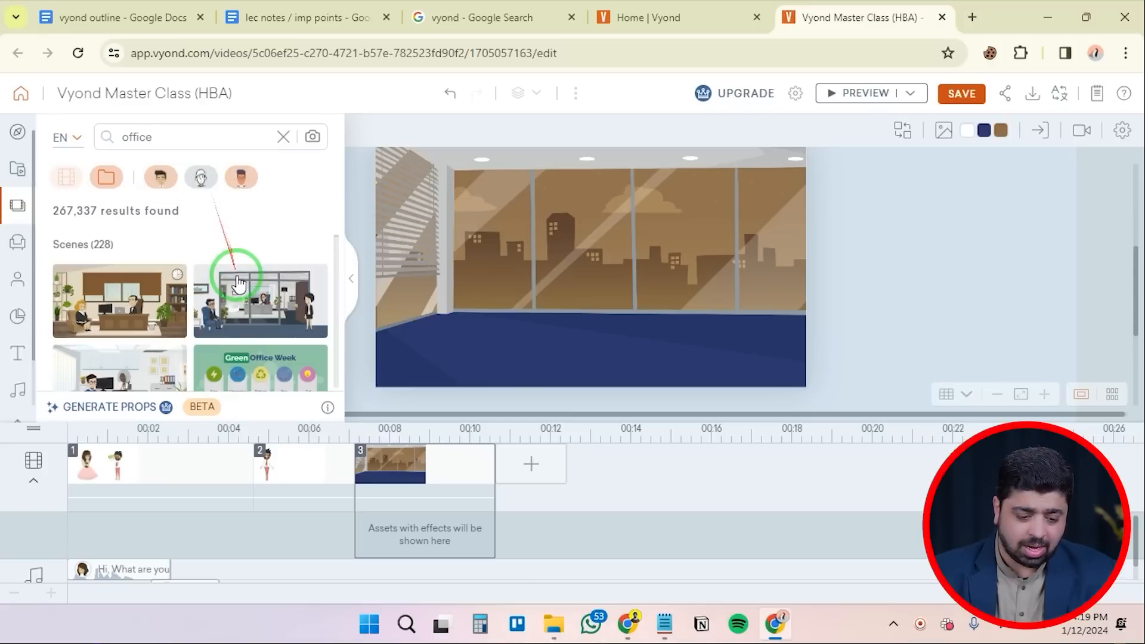
{"action": "left_click", "coordinate": [16, 244]}
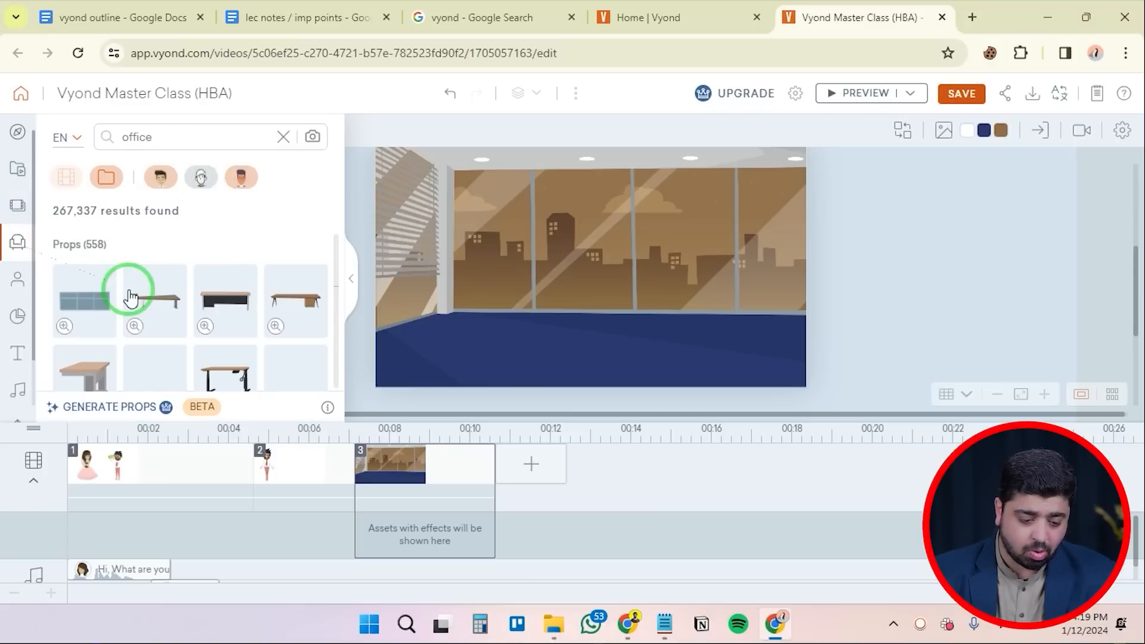
{"action": "left_click", "coordinate": [230, 307]}
{"action": "left_click_drag", "start_coordinate": [573, 263], "coordinate": [506, 331]}
{"action": "left_click_drag", "start_coordinate": [582, 314], "coordinate": [603, 305]}
{"action": "left_click_drag", "start_coordinate": [544, 327], "coordinate": [526, 340]}
Search the props for "chair" and add the orange office chair to the scene
{"action": "double_click", "coordinate": [175, 133]}
{"action": "type", "text": "d"}
{"action": "type", "text": "hair"}
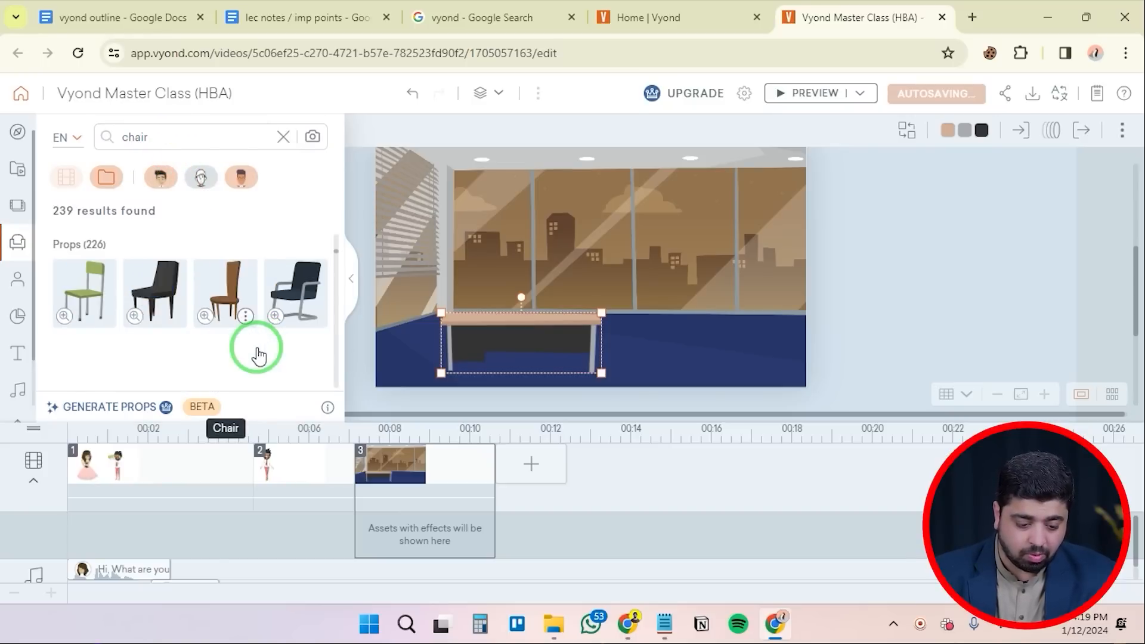
{"action": "scroll", "coordinate": [156, 292], "scroll_direction": "down", "scroll_amount": 1}
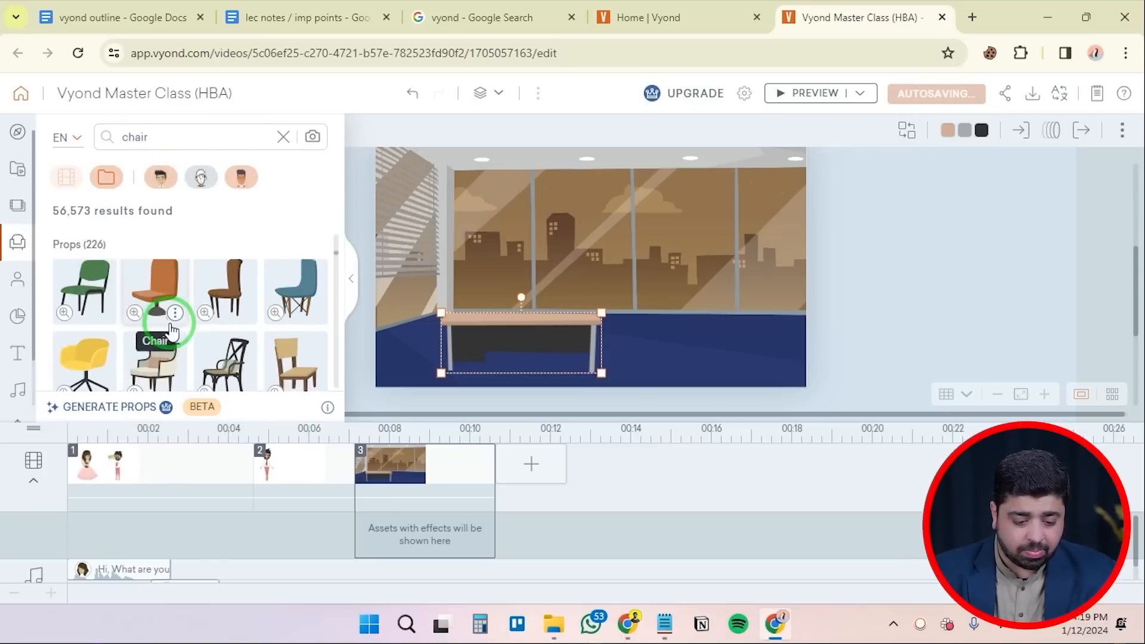
{"action": "scroll", "coordinate": [158, 307], "scroll_direction": "down", "scroll_amount": 1}
{"action": "scroll", "coordinate": [149, 301], "scroll_direction": "up", "scroll_amount": 1}
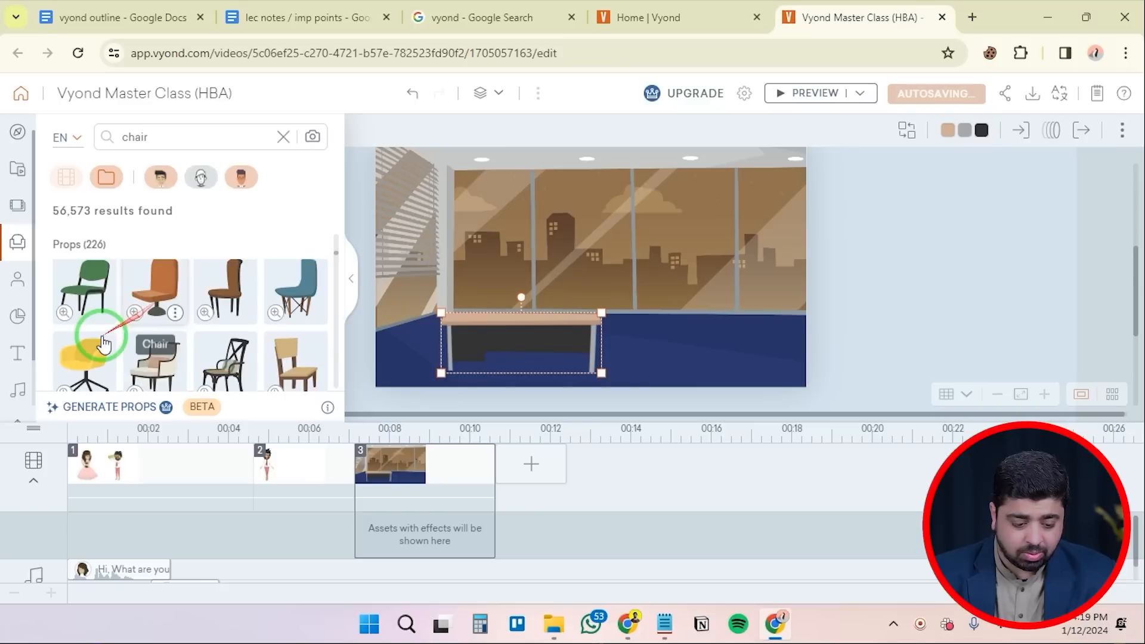
{"action": "scroll", "coordinate": [193, 311], "scroll_direction": "down", "scroll_amount": 4}
{"action": "scroll", "coordinate": [197, 334], "scroll_direction": "down", "scroll_amount": 1}
{"action": "scroll", "coordinate": [196, 334], "scroll_direction": "up", "scroll_amount": 1}
{"action": "scroll", "coordinate": [197, 334], "scroll_direction": "down", "scroll_amount": 2}
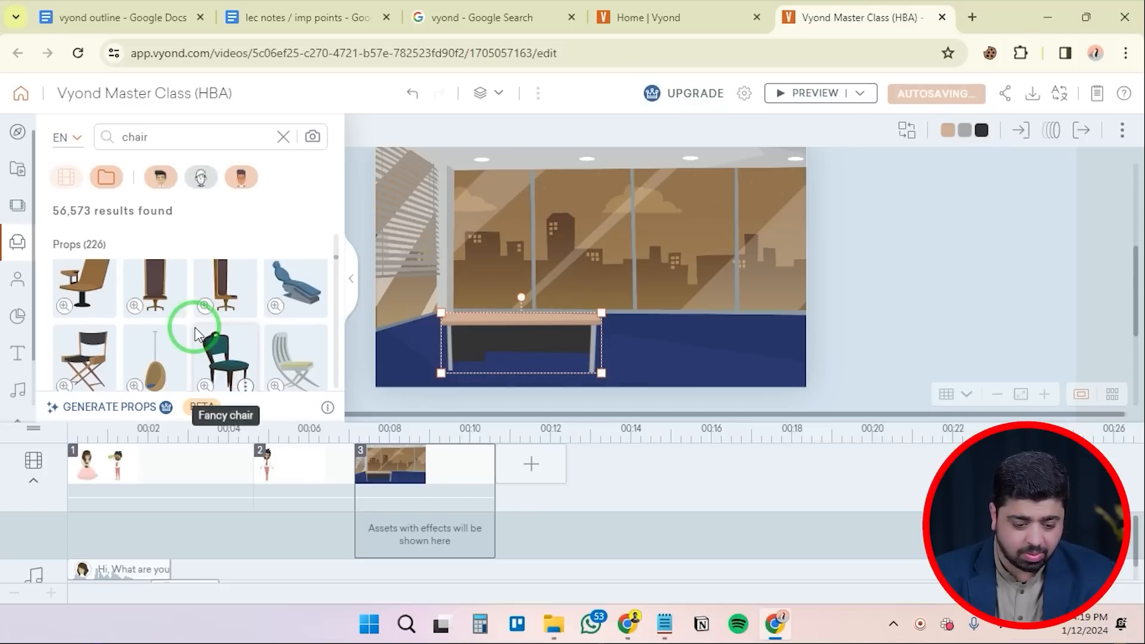
{"action": "scroll", "coordinate": [162, 361], "scroll_direction": "up", "scroll_amount": 3}
{"action": "left_click", "coordinate": [162, 361]}
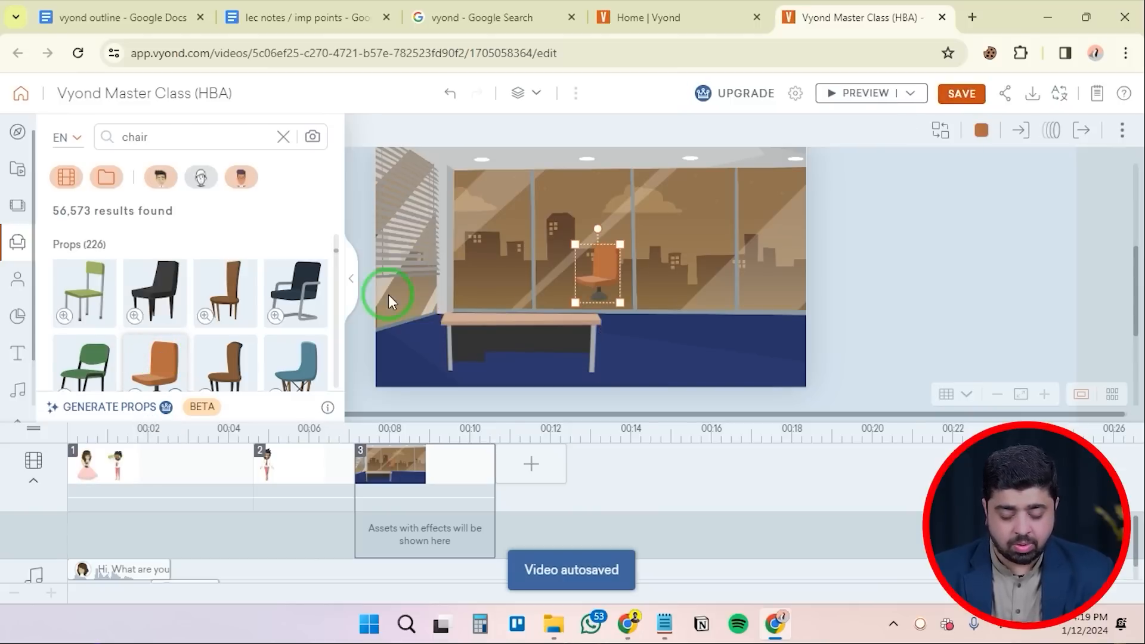
Recolor the chair to light beige (#DED1C9), enlarge it and place it at the desk
{"action": "left_click", "coordinate": [981, 130]}
{"action": "left_click_drag", "start_coordinate": [948, 224], "coordinate": [865, 203]}
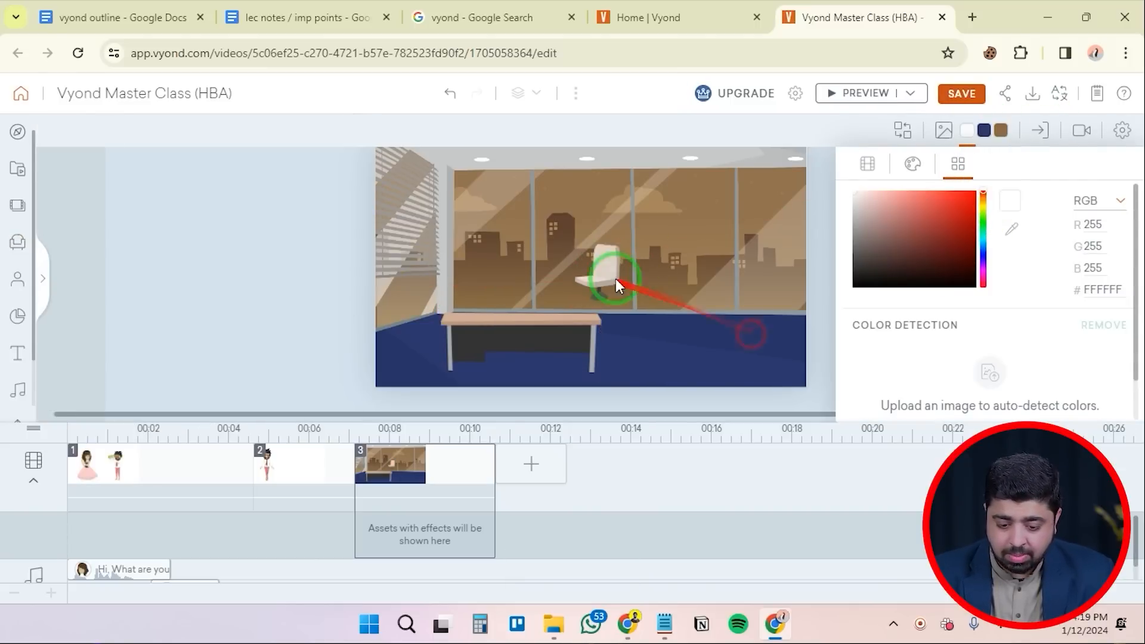
{"action": "left_click_drag", "start_coordinate": [603, 263], "coordinate": [564, 331]}
{"action": "left_click", "coordinate": [579, 306]}
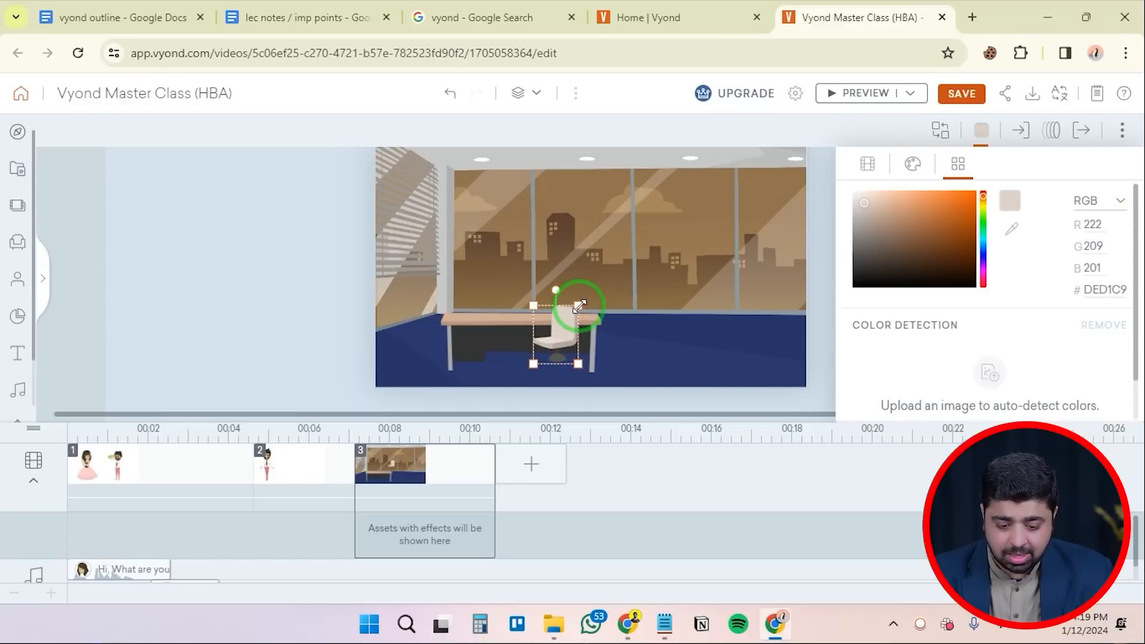
{"action": "left_click_drag", "start_coordinate": [587, 290], "coordinate": [560, 313]}
{"action": "left_click", "coordinate": [657, 332]}
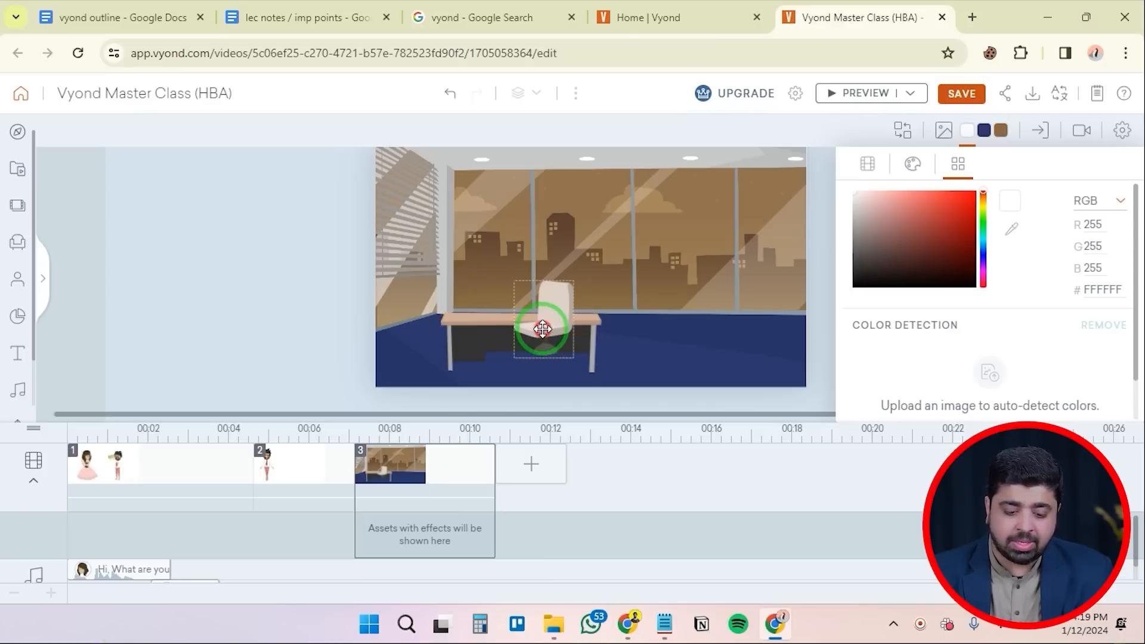
Move the chair one level backward in the stacking order, behind the desk
{"action": "left_click", "coordinate": [542, 330]}
{"action": "right_click", "coordinate": [543, 331]}
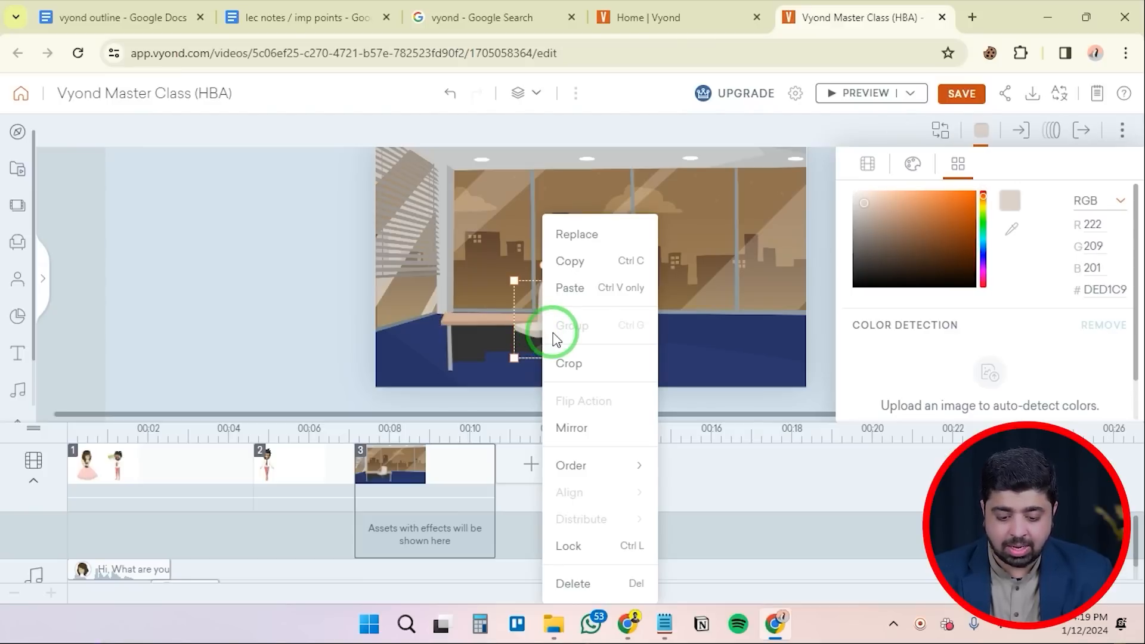
{"action": "left_click", "coordinate": [574, 467]}
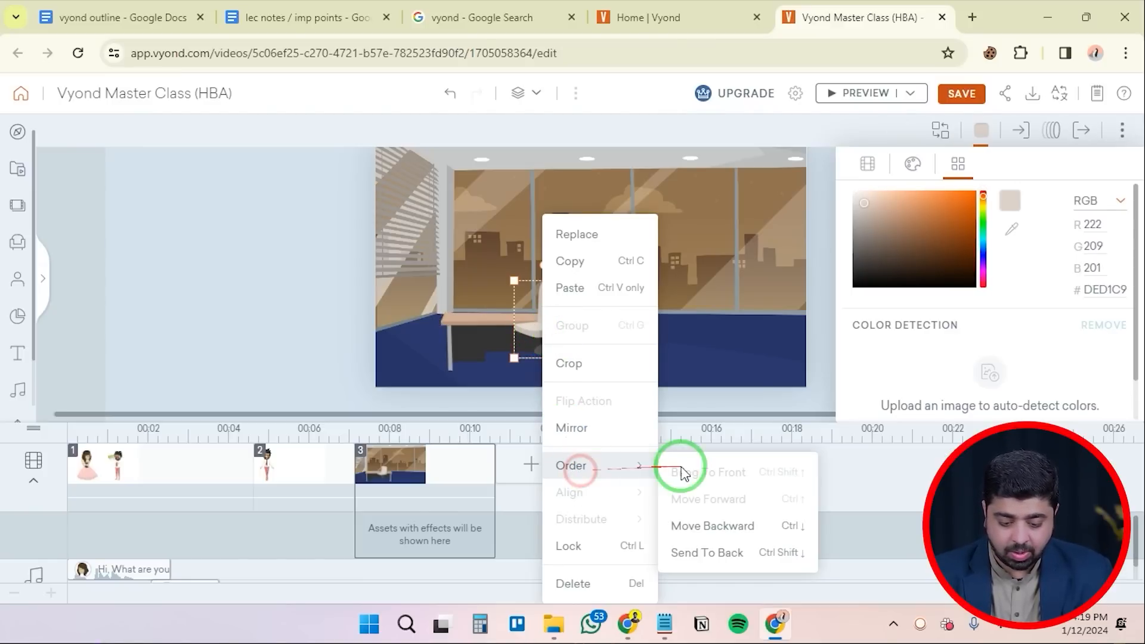
{"action": "left_click", "coordinate": [742, 525]}
{"action": "left_click", "coordinate": [686, 354]}
Shift the chair toward the middle of the desk and nudge the desk slightly down and left
{"action": "left_click_drag", "start_coordinate": [566, 301], "coordinate": [547, 287]}
{"action": "left_click", "coordinate": [694, 330]}
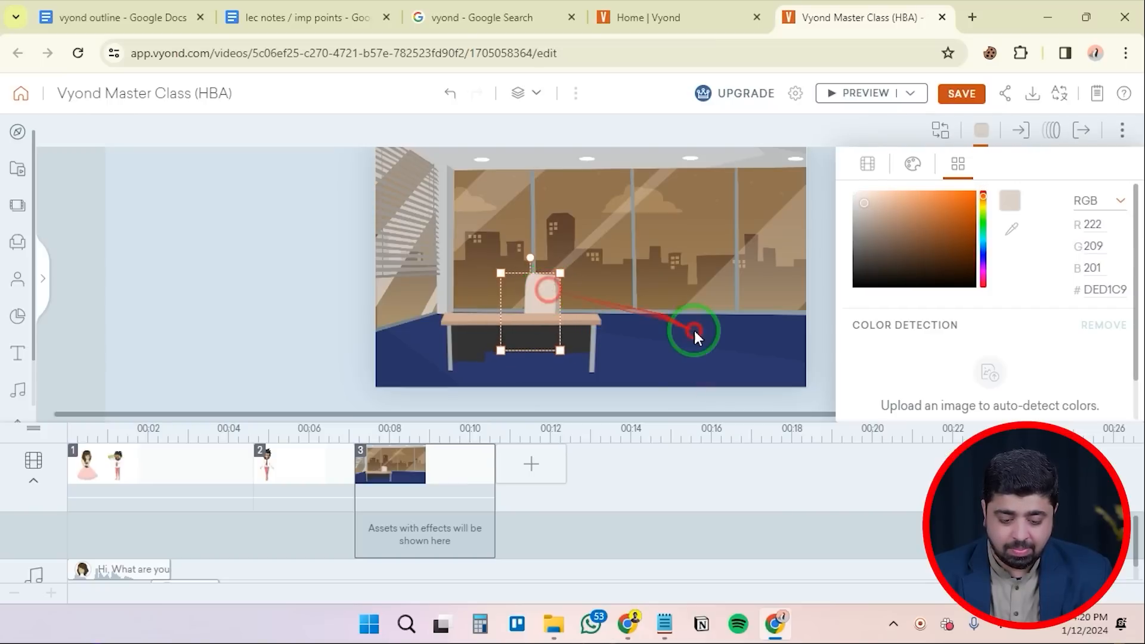
{"action": "mouse_move", "coordinate": [555, 330]}
{"action": "left_mouse_down"}
{"action": "mouse_move", "coordinate": [675, 335]}
{"action": "mouse_move", "coordinate": [553, 332]}
{"action": "left_mouse_up"}
{"action": "left_click", "coordinate": [485, 306]}
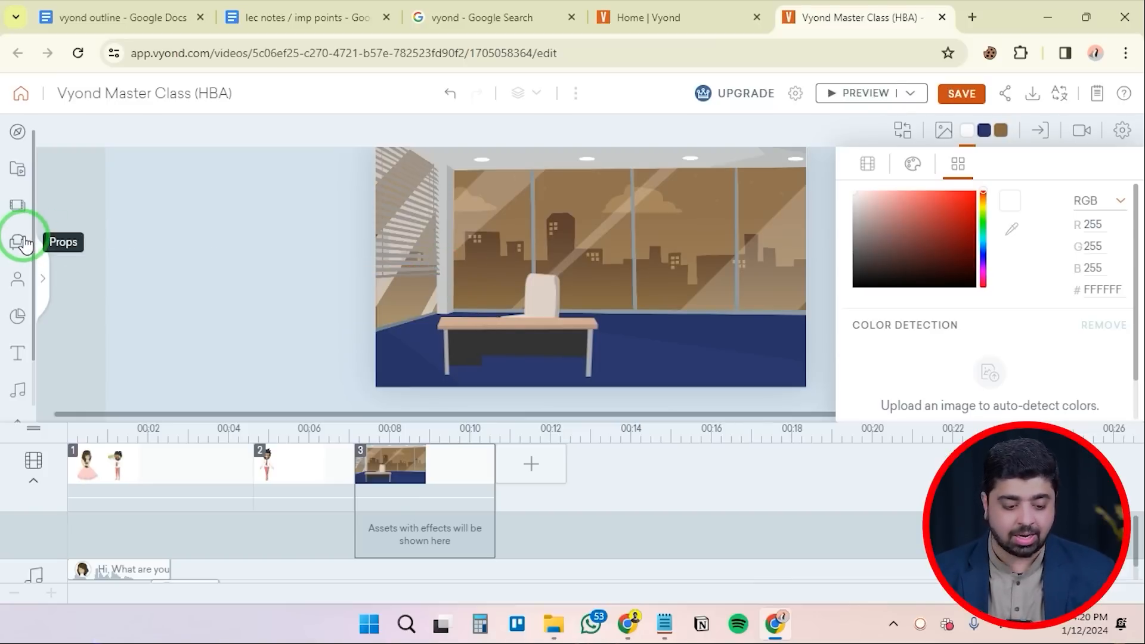
{"action": "left_click", "coordinate": [17, 276]}
{"action": "left_click", "coordinate": [188, 136]}
{"action": "key", "text": "BackSpace"}
{"action": "key", "text": "Escape"}
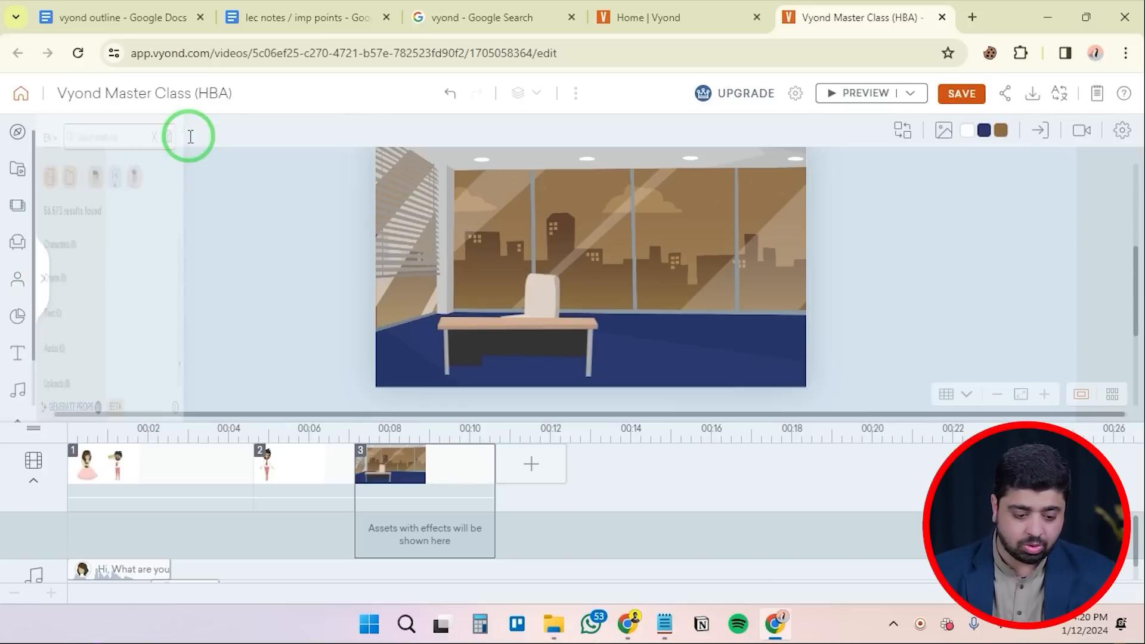
Add the bearded character with orange sunglasses and stand him in front of the chair, with the desk moved aside to the right
{"action": "left_click", "coordinate": [18, 278]}
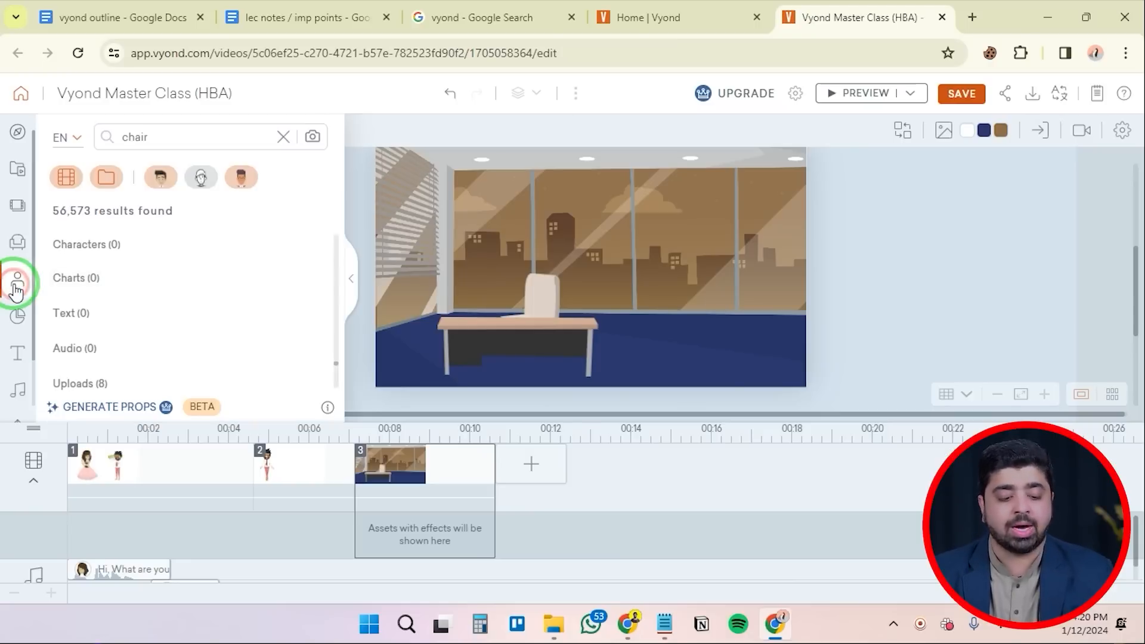
{"action": "left_click", "coordinate": [122, 246]}
{"action": "left_click", "coordinate": [85, 280]}
{"action": "left_click_drag", "start_coordinate": [603, 274], "coordinate": [674, 286]}
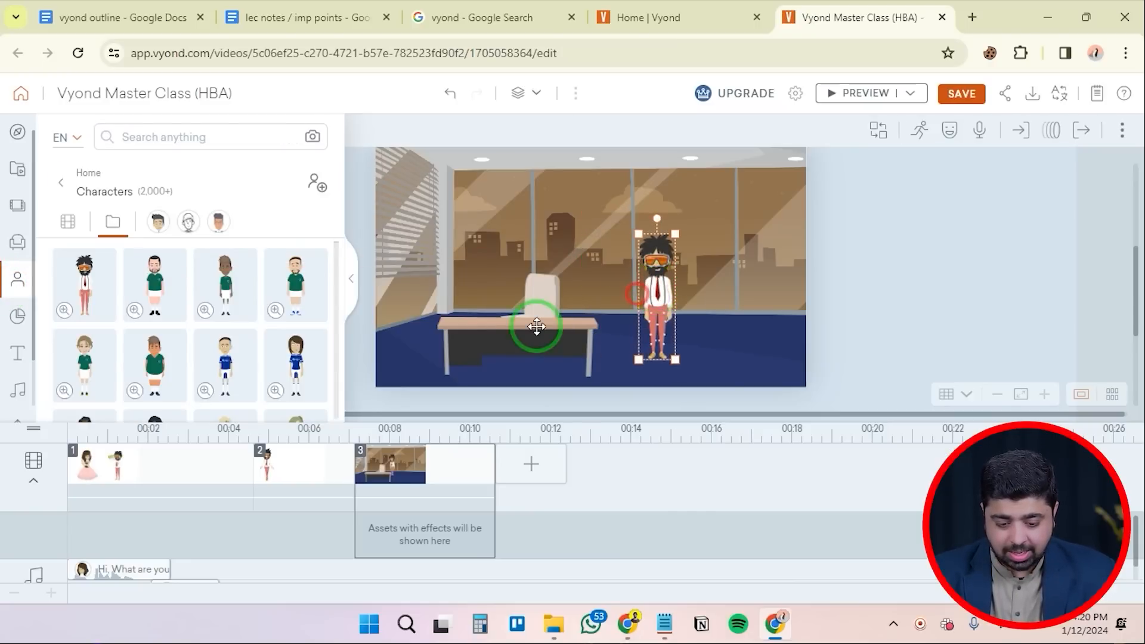
{"action": "left_click", "coordinate": [522, 335]}
{"action": "left_click_drag", "start_coordinate": [522, 335], "coordinate": [525, 306]}
Search the character's actions for "sit", apply the first seated pose with a raised hand and place him on the chair
{"action": "left_click", "coordinate": [922, 132]}
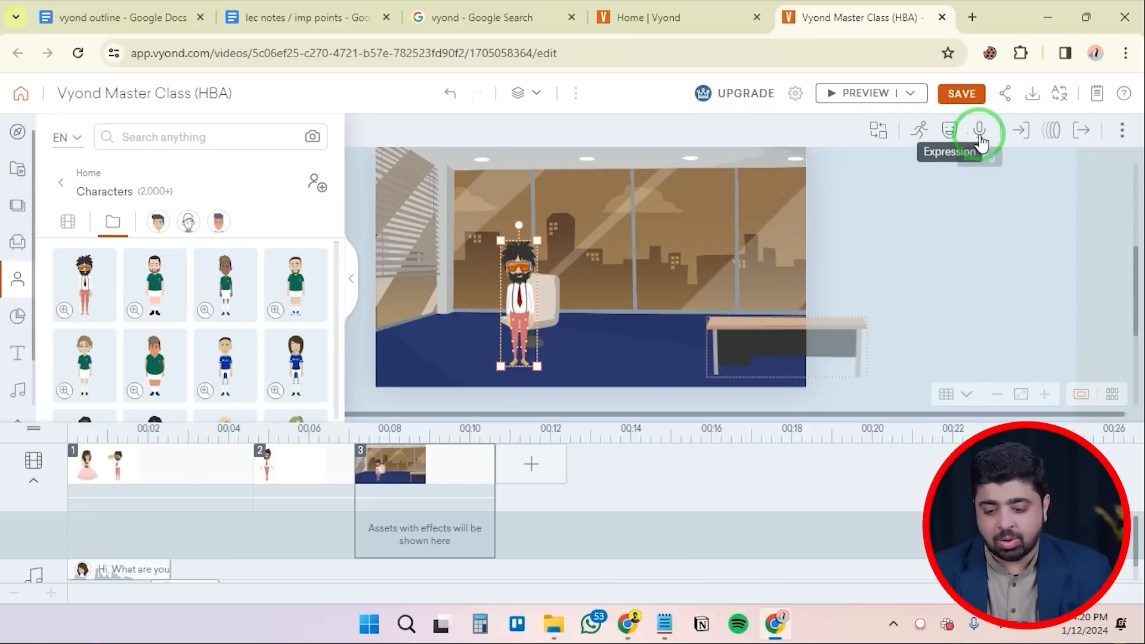
{"action": "left_click", "coordinate": [922, 137]}
{"action": "left_click", "coordinate": [934, 168]}
{"action": "type", "text": "sit"}
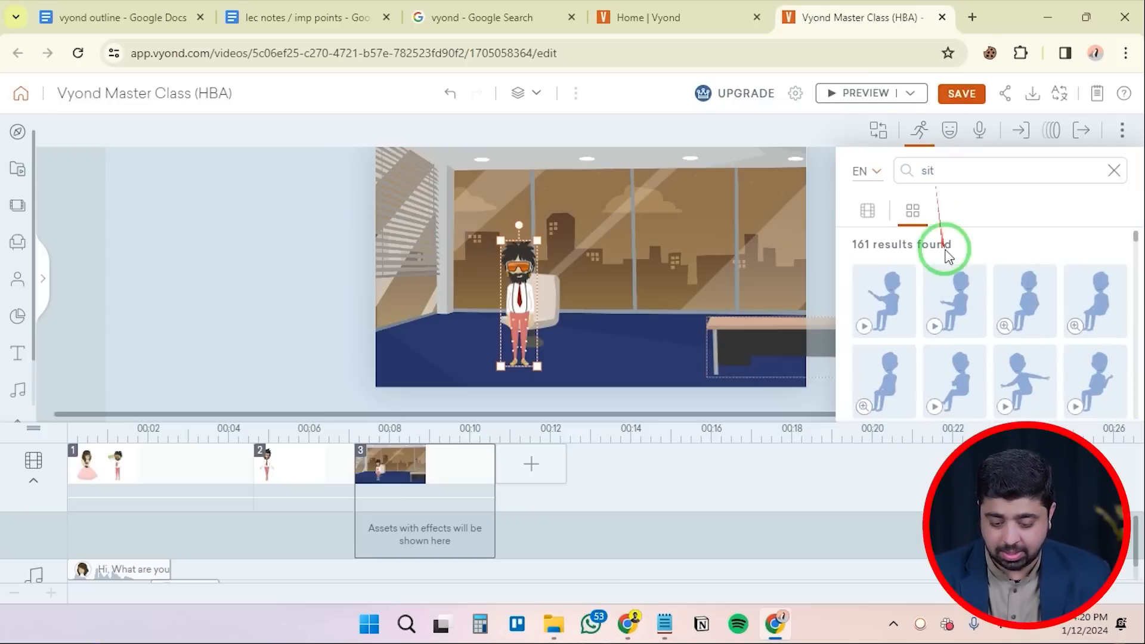
{"action": "left_click", "coordinate": [889, 310]}
{"action": "left_click", "coordinate": [533, 308]}
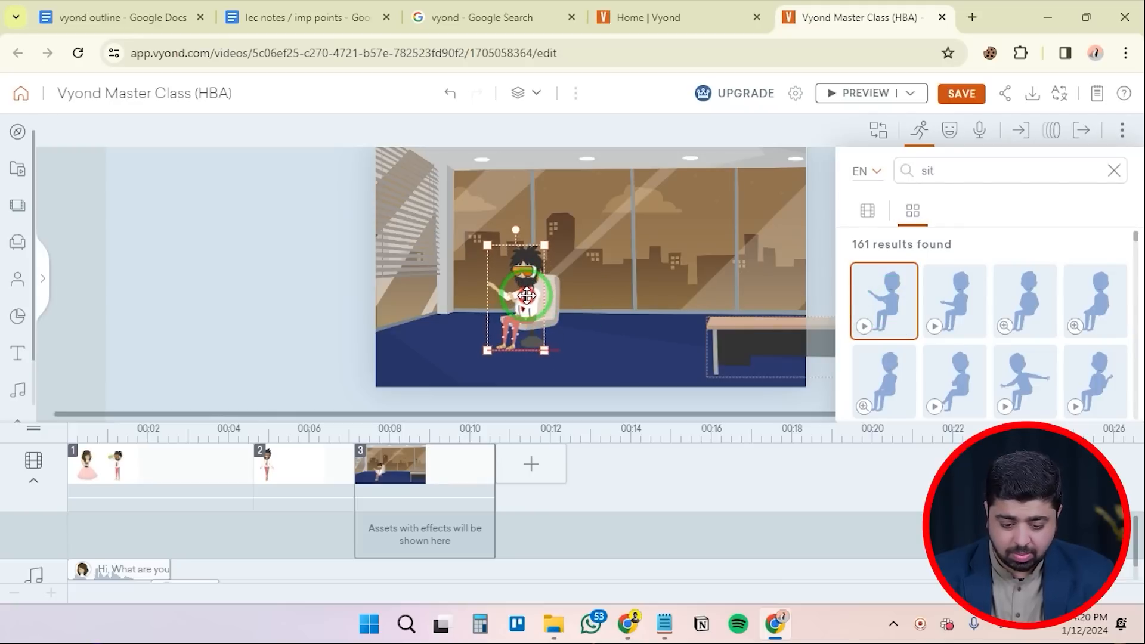
{"action": "left_click", "coordinate": [606, 332]}
Move the desk back from the right side of the scene to where the seated character and chair are
{"action": "left_click", "coordinate": [734, 340]}
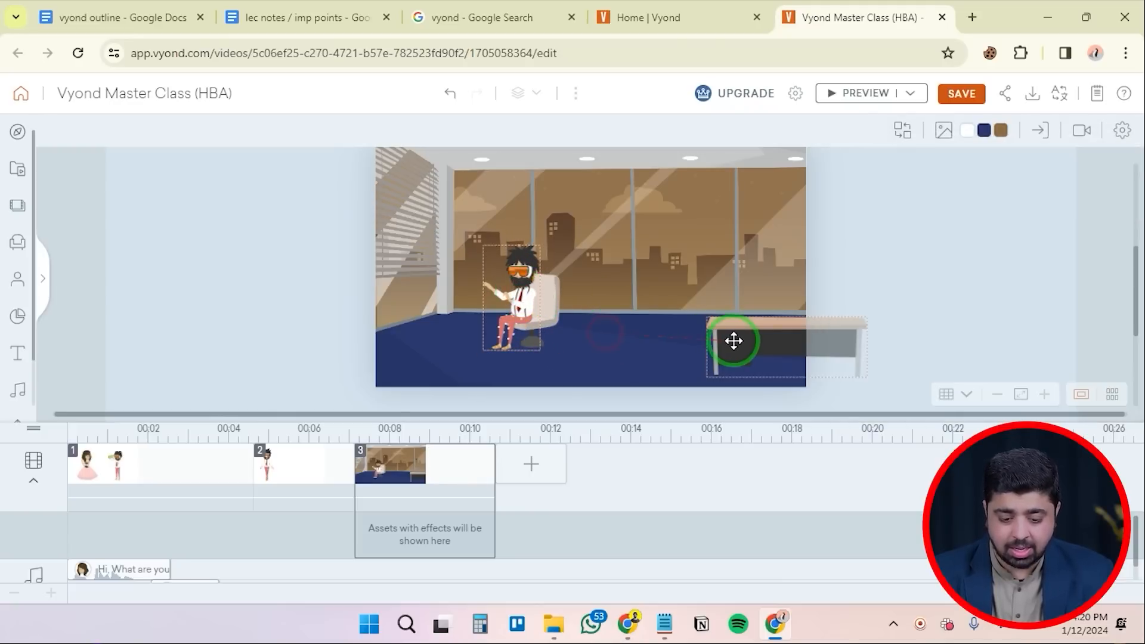
{"action": "left_click", "coordinate": [617, 323]}
{"action": "left_click", "coordinate": [734, 330]}
{"action": "left_click", "coordinate": [657, 352]}
{"action": "left_click", "coordinate": [733, 341]}
{"action": "left_click_drag", "start_coordinate": [733, 341], "coordinate": [508, 340]}
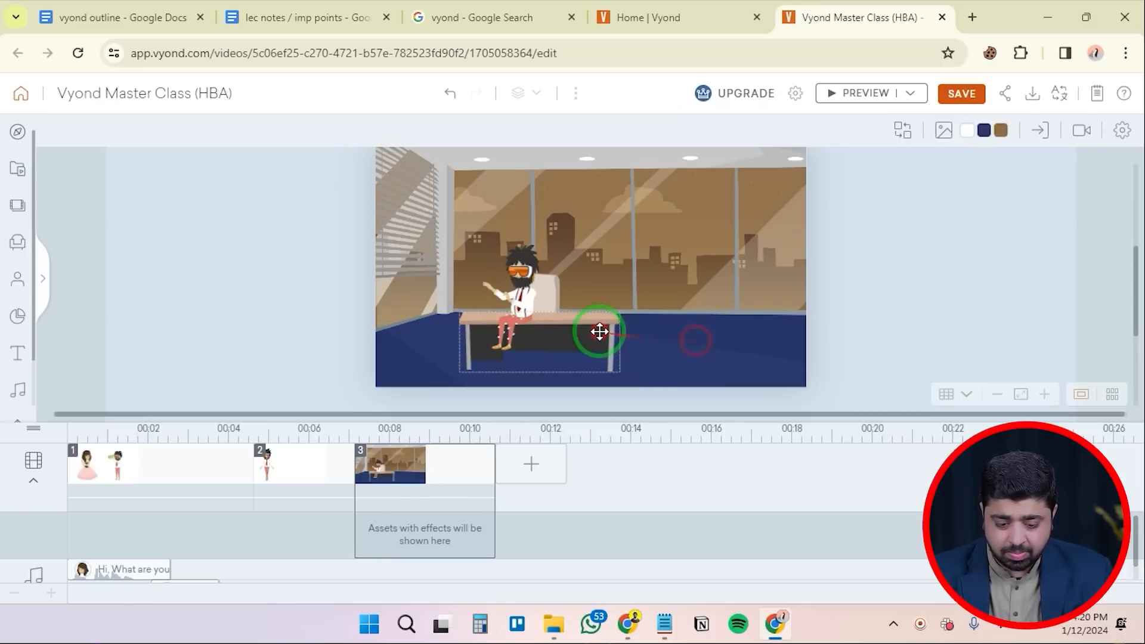
{"action": "left_click", "coordinate": [520, 290]}
{"action": "right_click", "coordinate": [520, 290]}
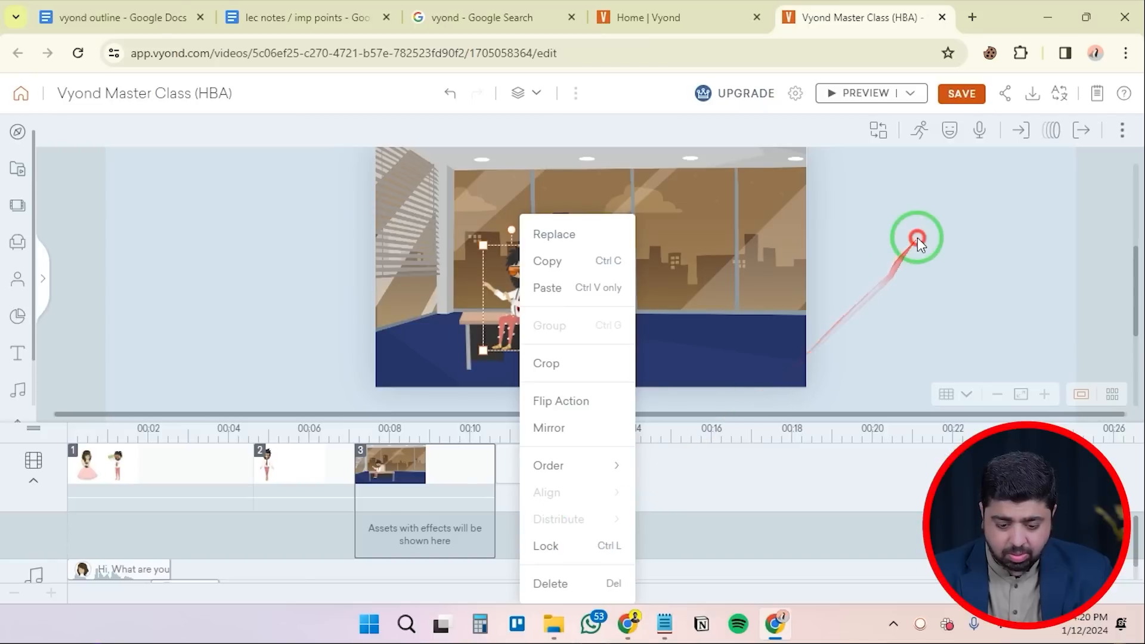
{"action": "left_click", "coordinate": [913, 238]}
Bring the desk to the front of the stacking order and shift it slightly left under the seated character
{"action": "left_click", "coordinate": [552, 328]}
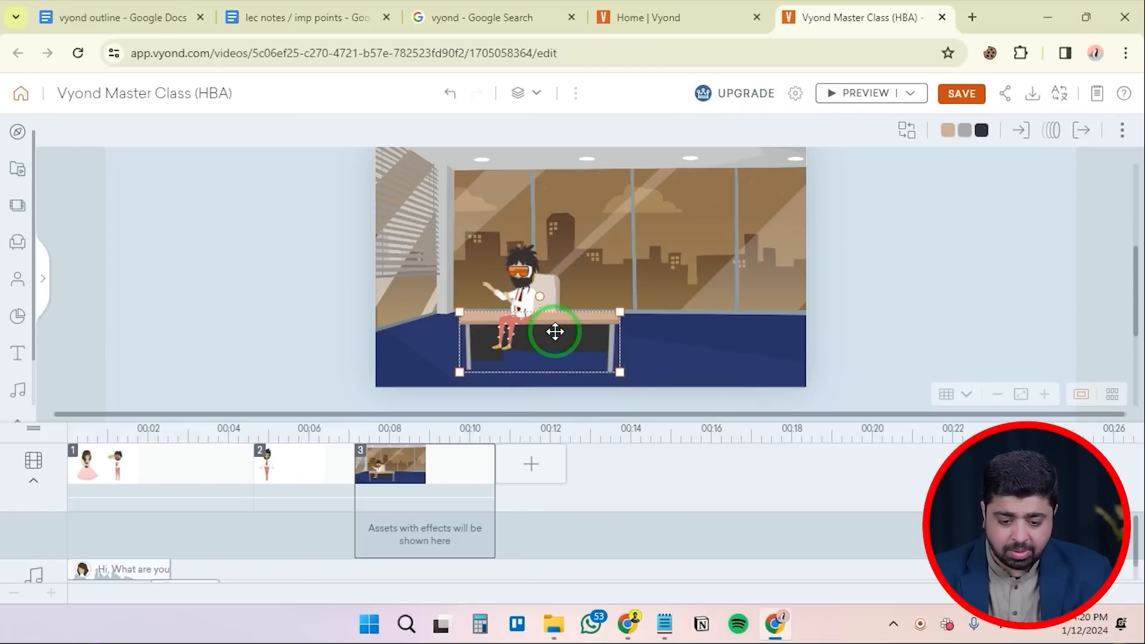
{"action": "right_click", "coordinate": [555, 333]}
{"action": "mouse_move", "coordinate": [606, 466]}
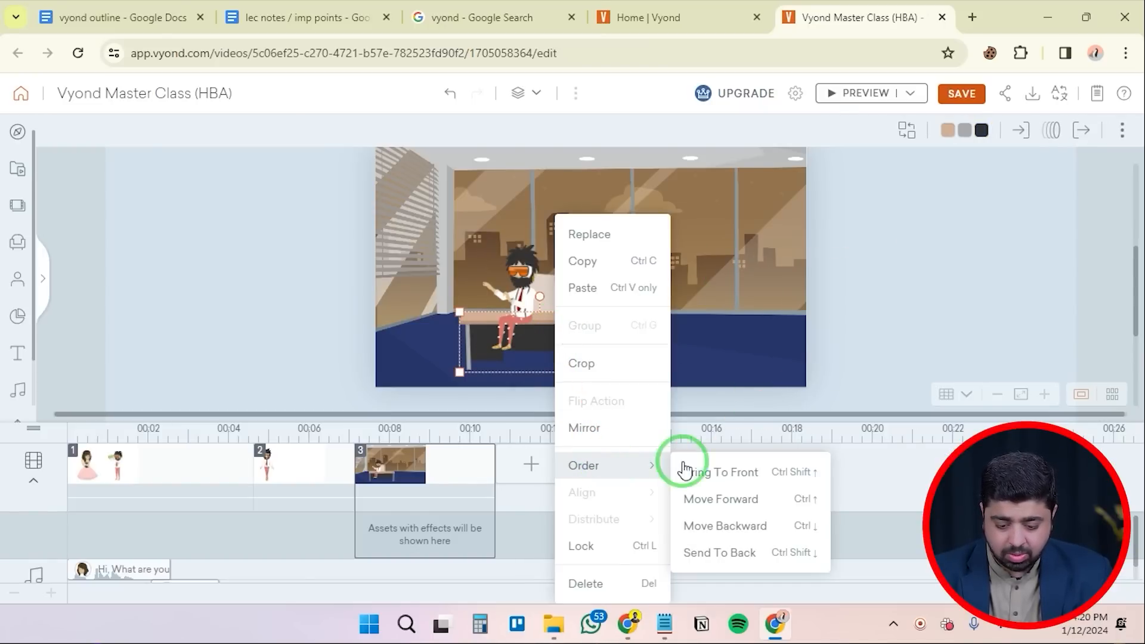
{"action": "left_click", "coordinate": [740, 482]}
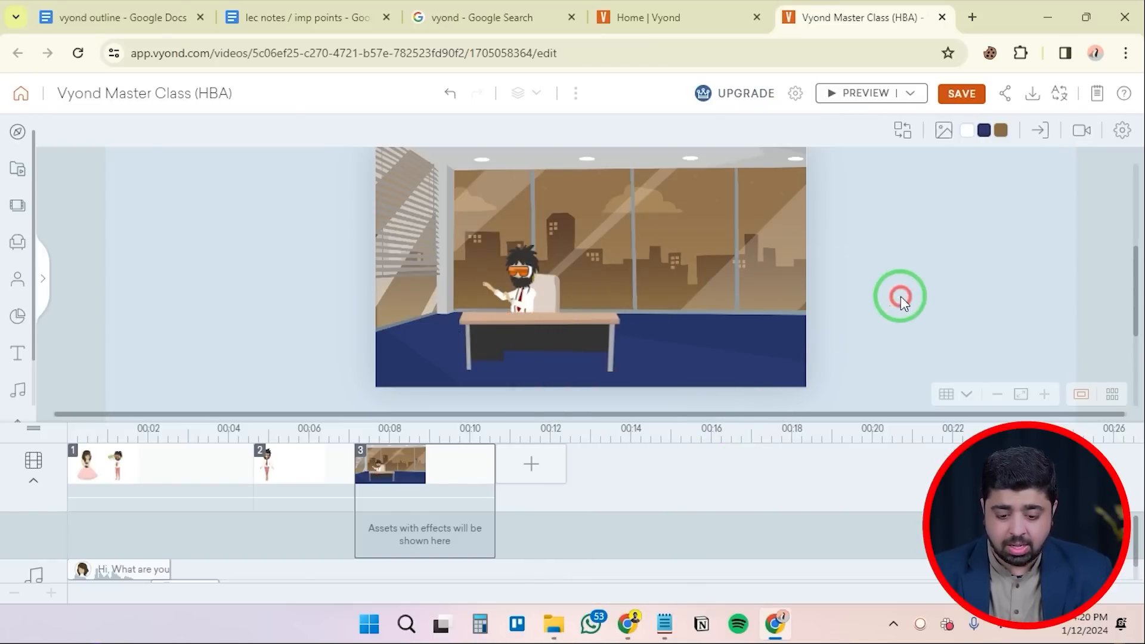
{"action": "left_click_drag", "start_coordinate": [565, 340], "coordinate": [547, 338]}
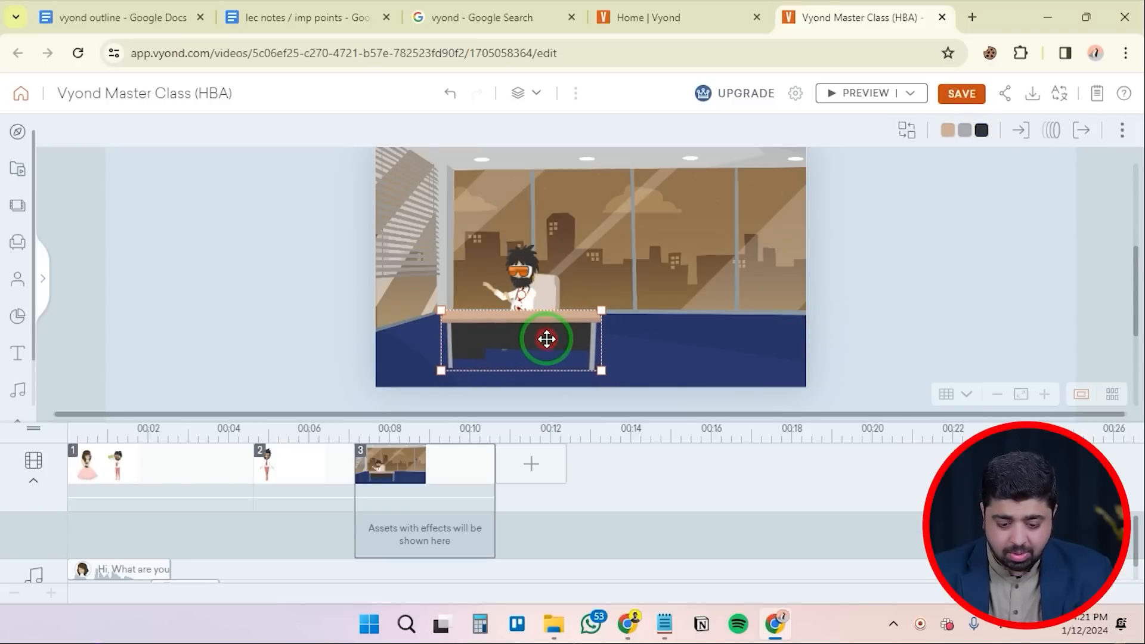
{"action": "left_click", "coordinate": [921, 291]}
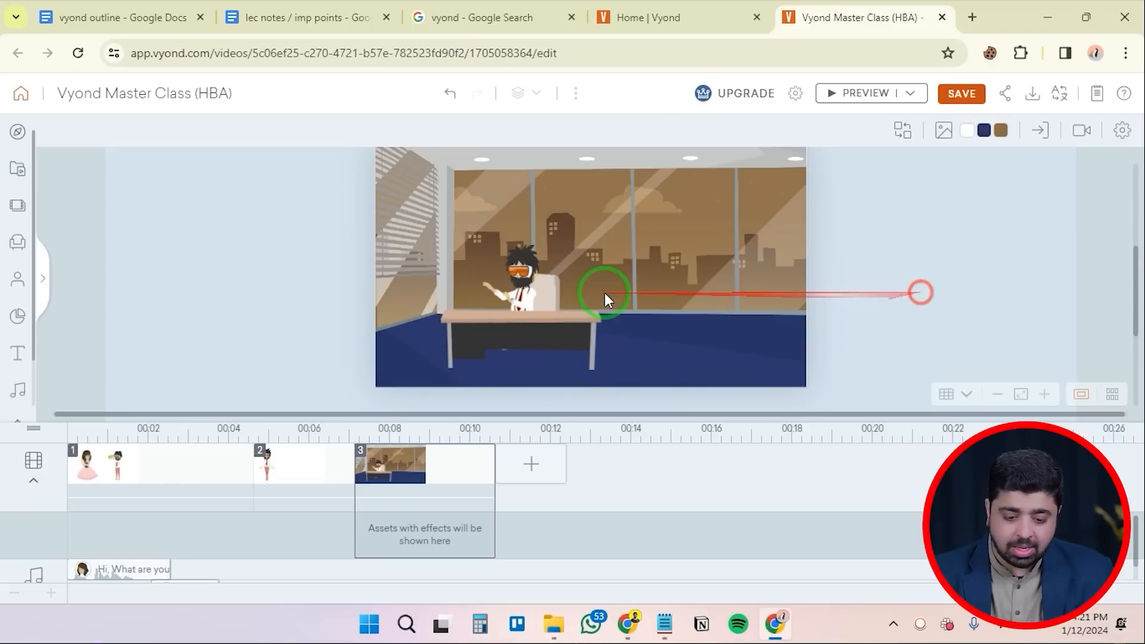
Set the seated character's head direction to Face Camera
{"action": "left_click", "coordinate": [515, 279]}
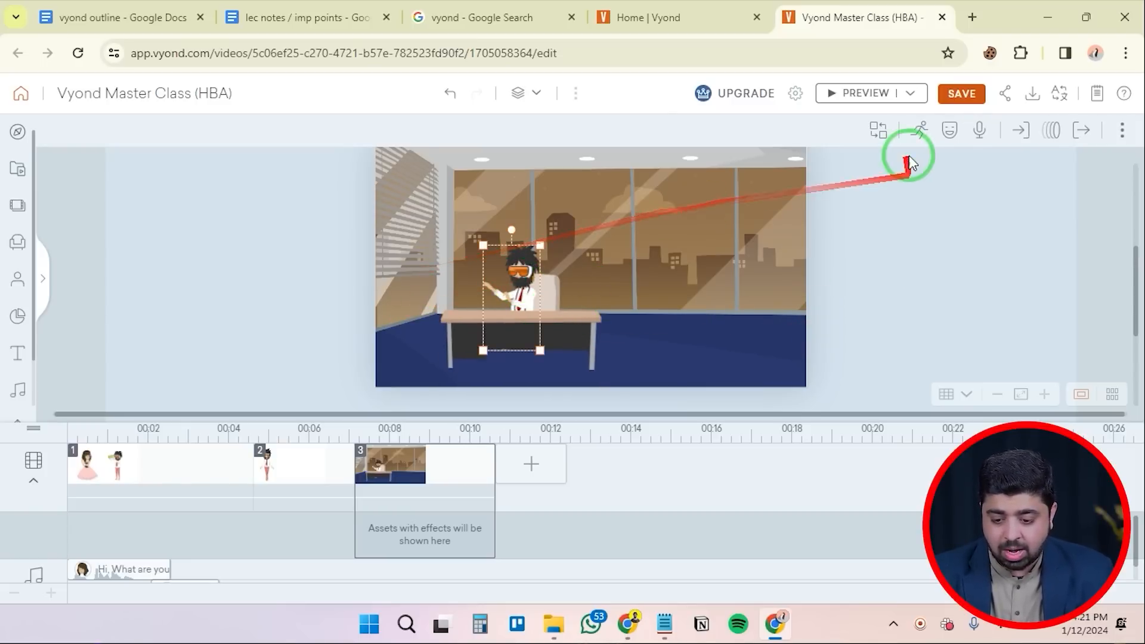
{"action": "left_click", "coordinate": [949, 130]}
{"action": "left_click", "coordinate": [970, 285]}
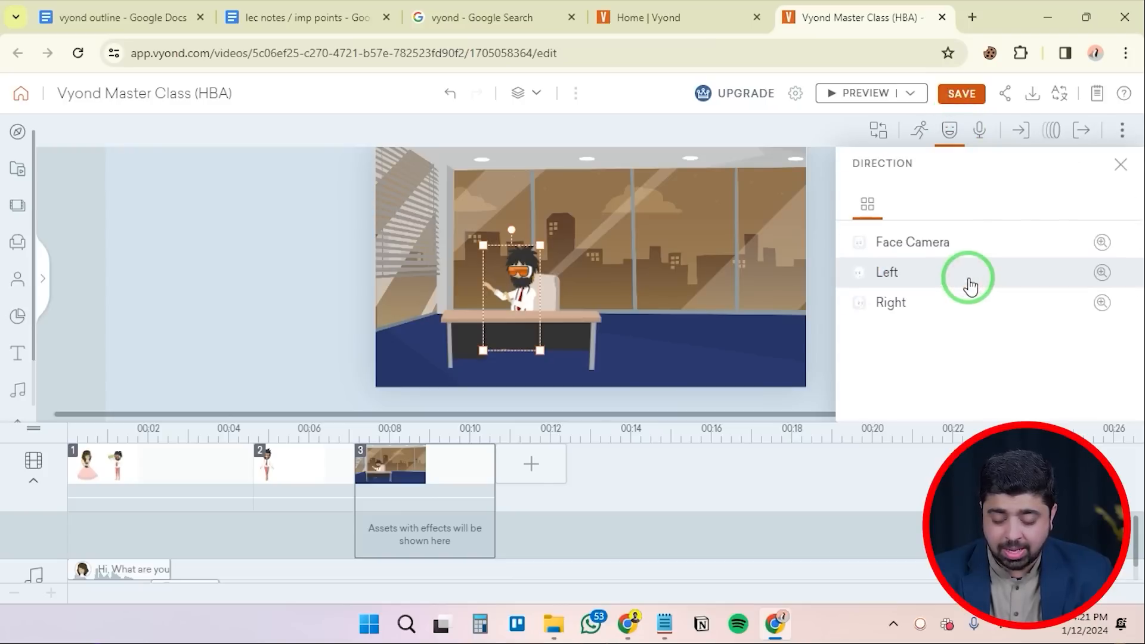
{"action": "left_click", "coordinate": [950, 244]}
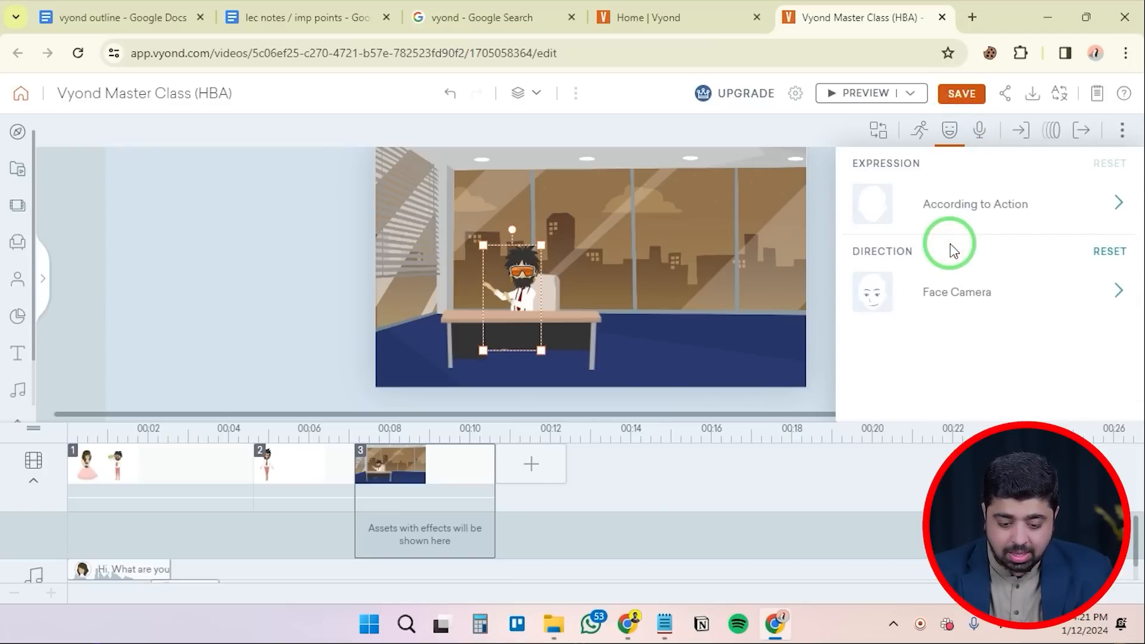
{"action": "left_click", "coordinate": [965, 282]}
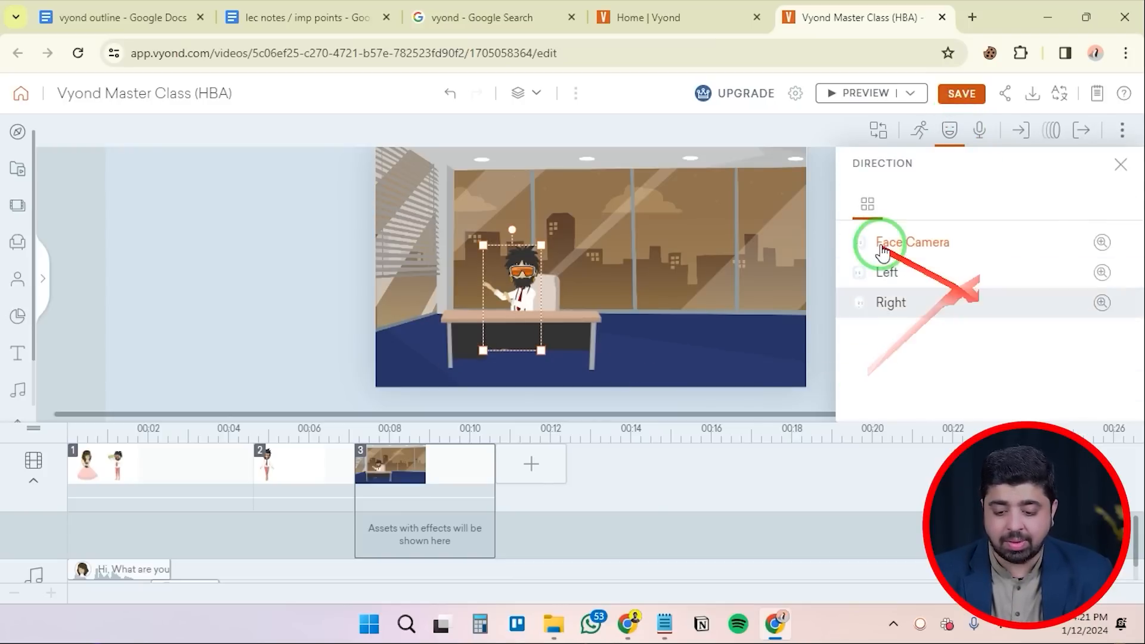
{"action": "left_click", "coordinate": [266, 263]}
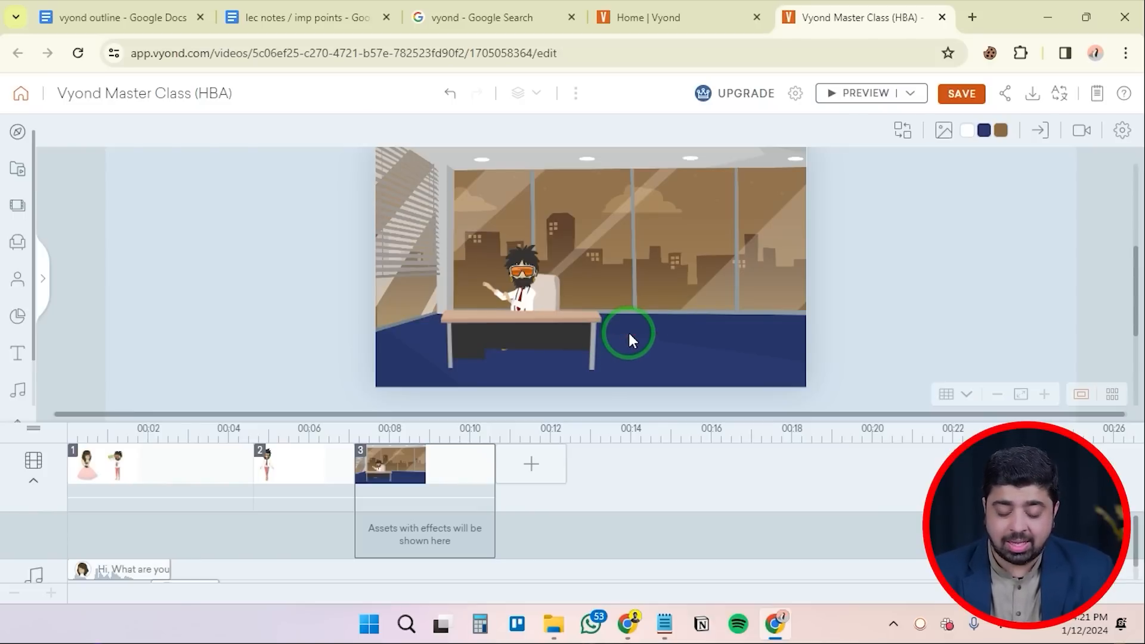
Search the prop library for "lamp" and look through the available props
{"action": "left_click", "coordinate": [15, 209]}
{"action": "left_click", "coordinate": [13, 259]}
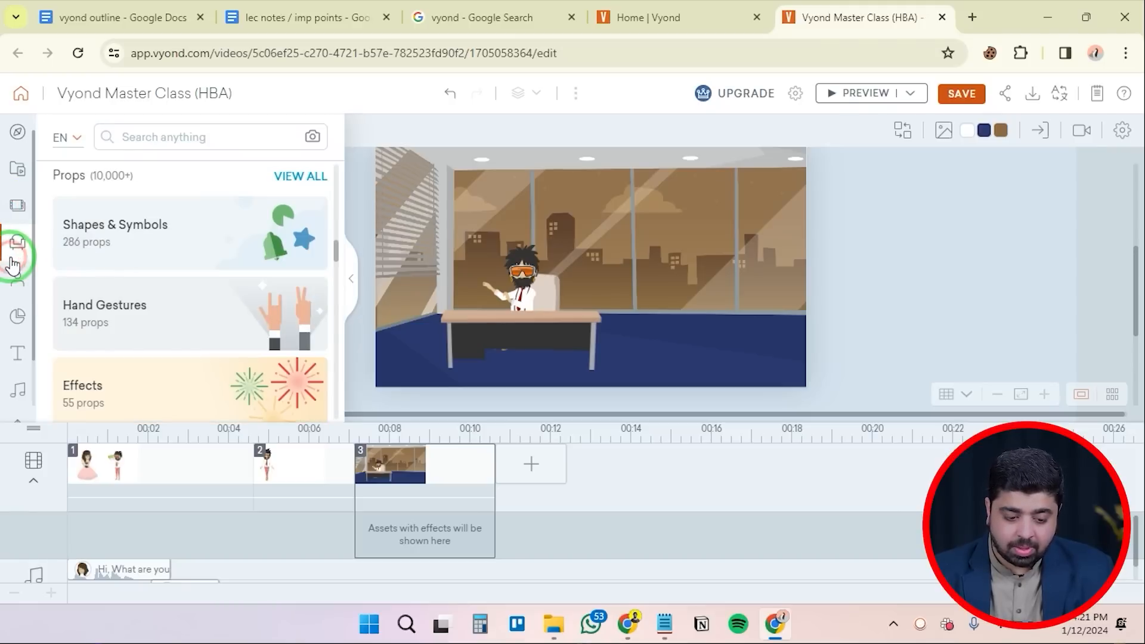
{"action": "left_click", "coordinate": [174, 136]}
{"action": "left_click", "coordinate": [17, 278]}
{"action": "left_click", "coordinate": [17, 241]}
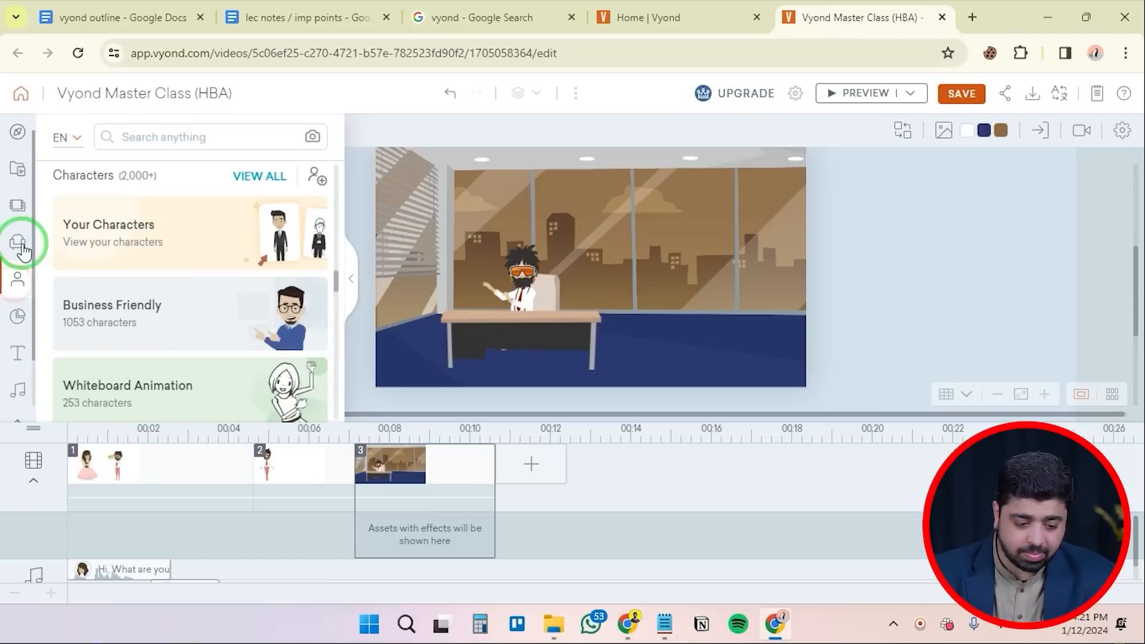
{"action": "left_click", "coordinate": [179, 127]}
{"action": "left_click", "coordinate": [181, 129]}
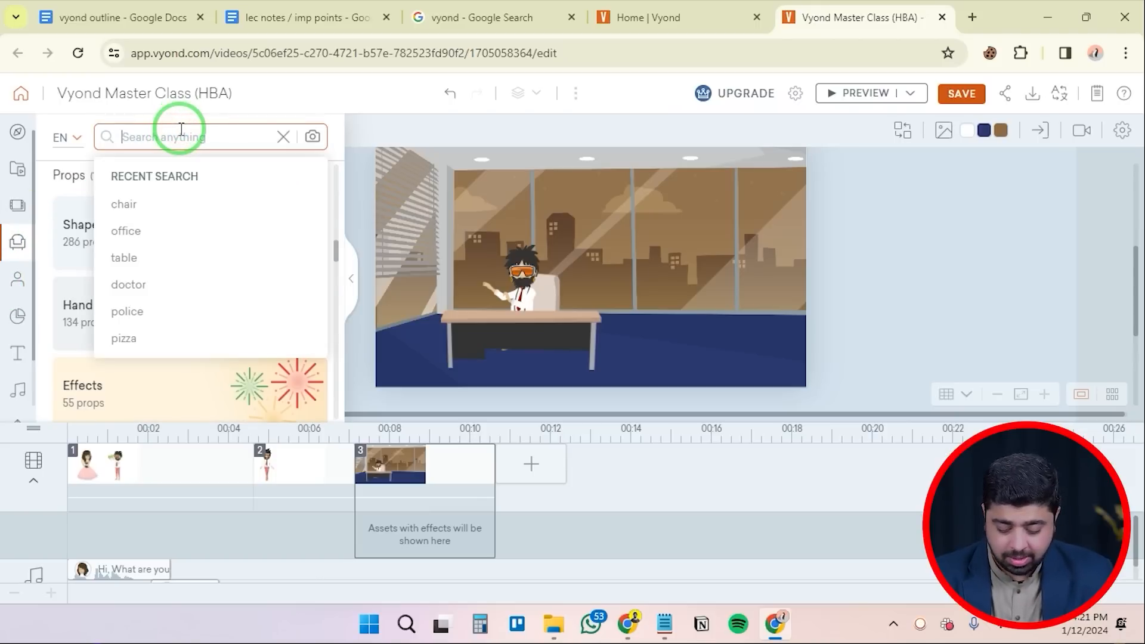
{"action": "type", "text": "lam"}
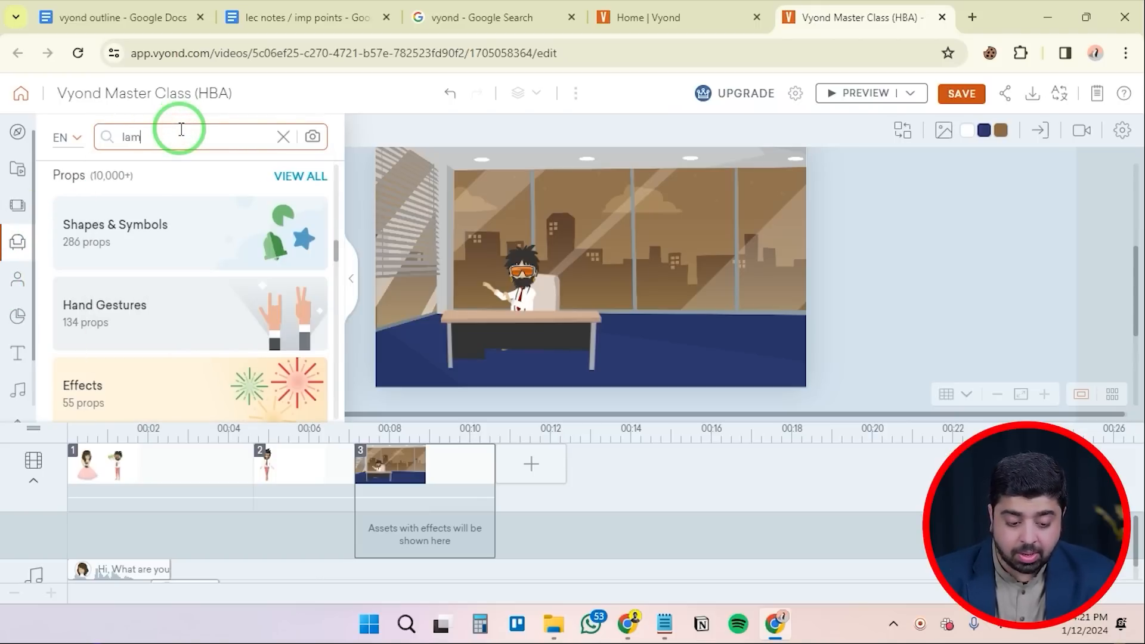
{"action": "type", "text": "p"}
{"action": "key", "text": "Return"}
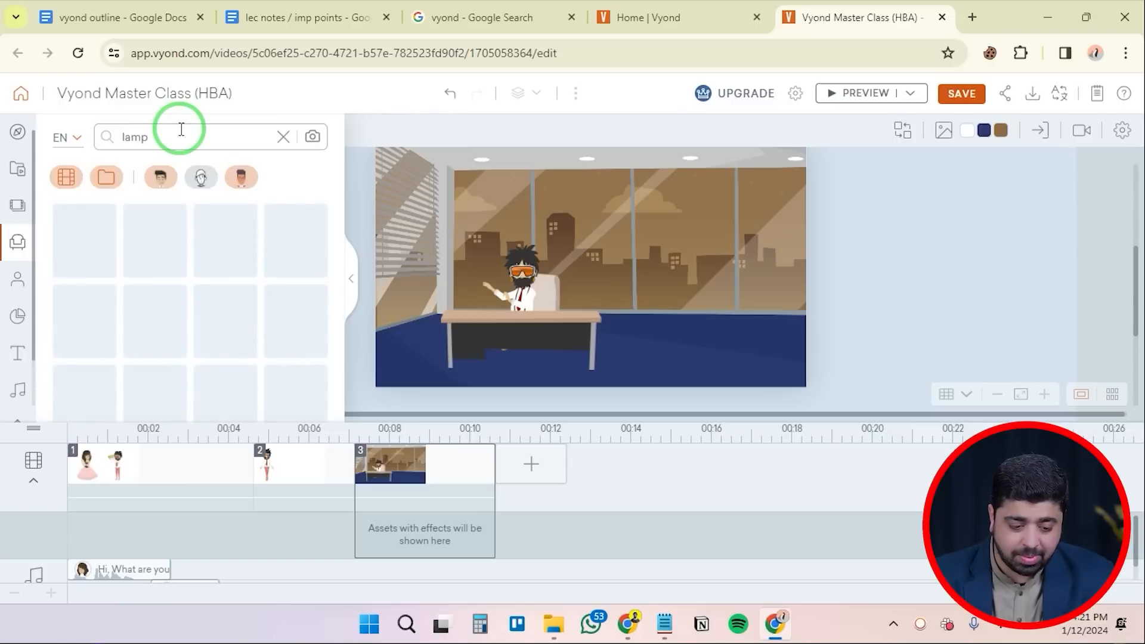
{"action": "scroll", "coordinate": [190, 311], "scroll_direction": "down", "scroll_amount": 1}
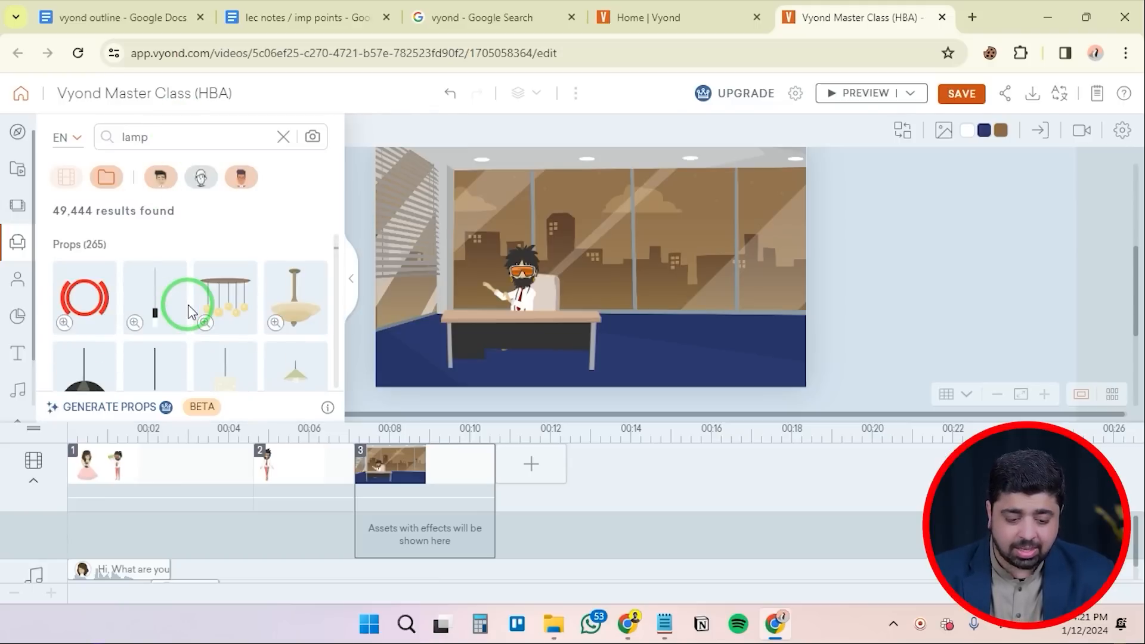
{"action": "scroll", "coordinate": [189, 312], "scroll_direction": "down", "scroll_amount": 3}
{"action": "scroll", "coordinate": [238, 316], "scroll_direction": "up", "scroll_amount": 4}
Search the props for "laptop" and place the grey laptop seen from behind on the desk in front of the character
{"action": "left_click", "coordinate": [169, 138]}
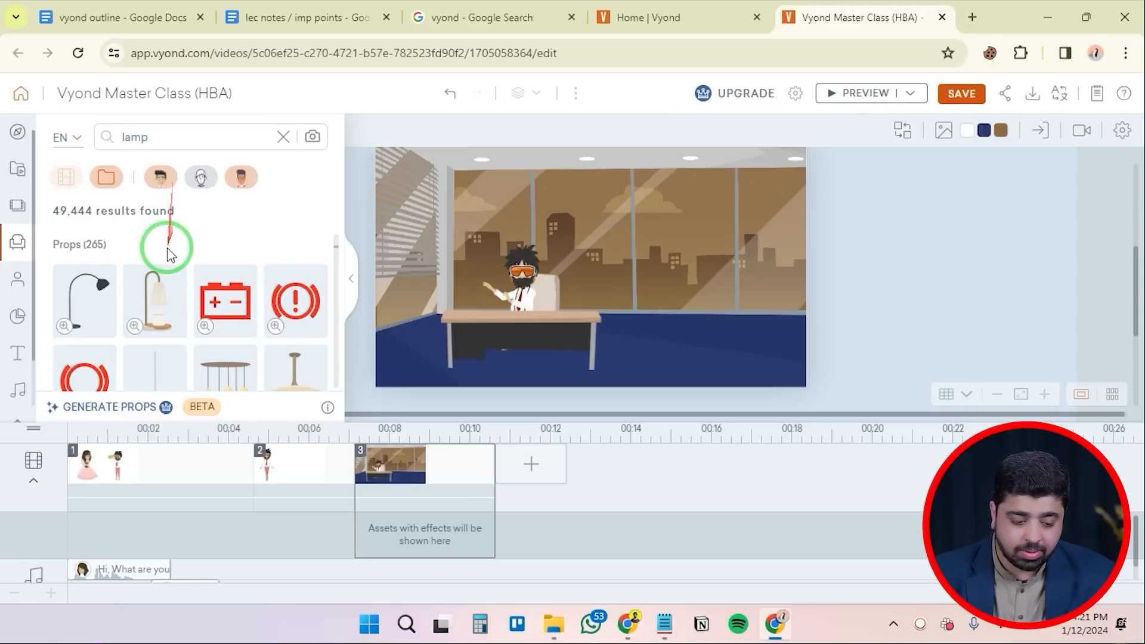
{"action": "double_click", "coordinate": [164, 138]}
{"action": "type", "text": "laptop"}
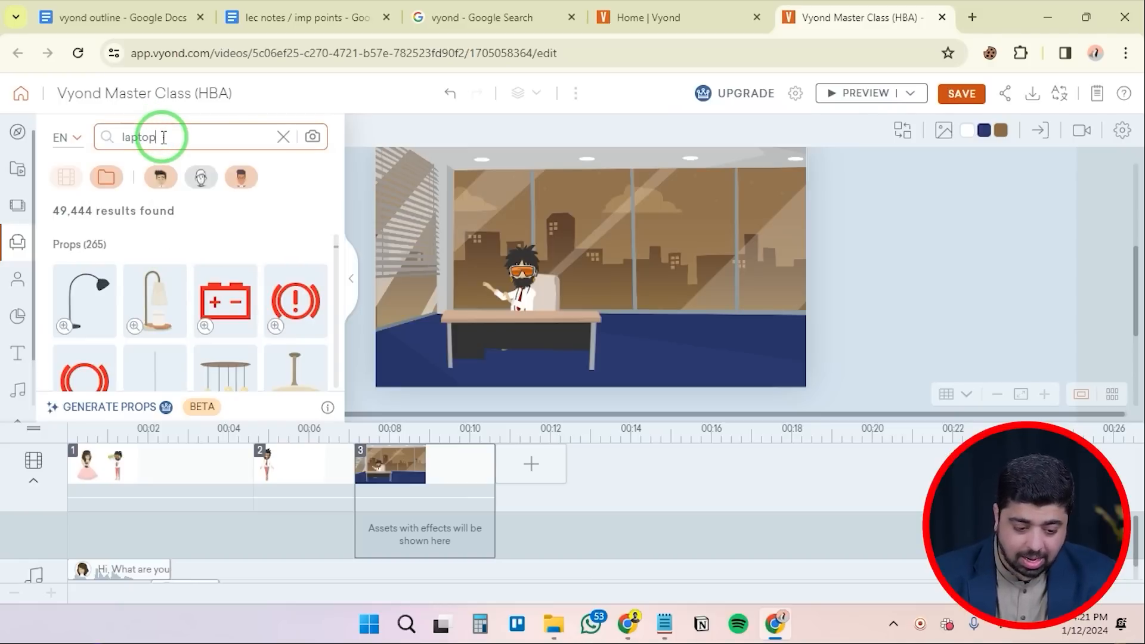
{"action": "key", "text": "Return"}
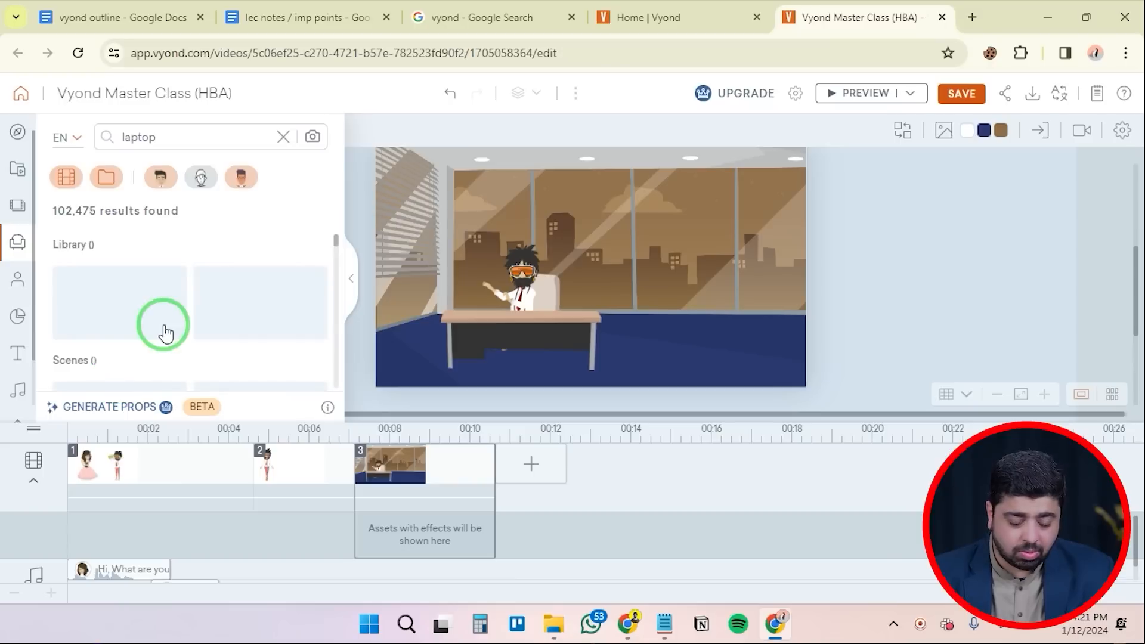
{"action": "left_click_drag", "start_coordinate": [298, 297], "coordinate": [565, 291]}
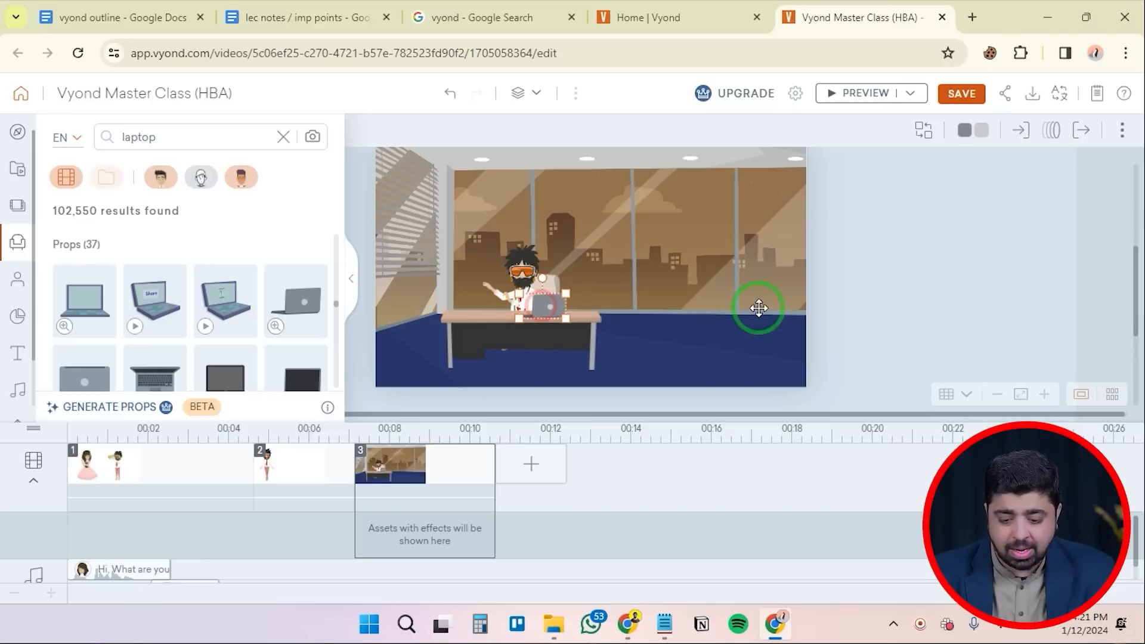
{"action": "left_click", "coordinate": [900, 288]}
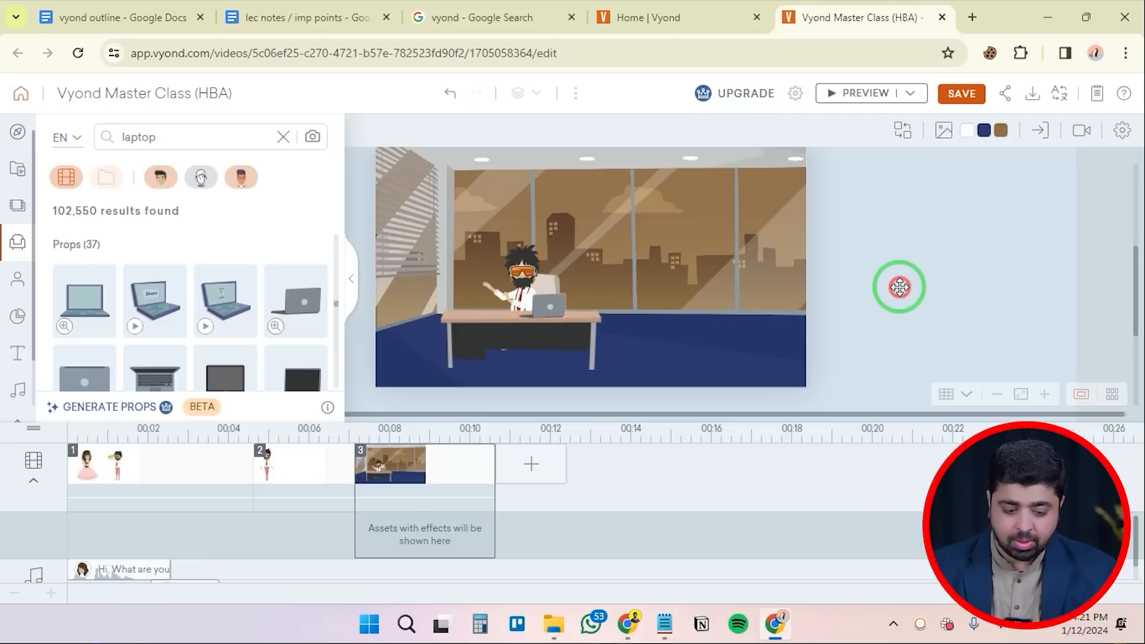
{"action": "left_click", "coordinate": [350, 281]}
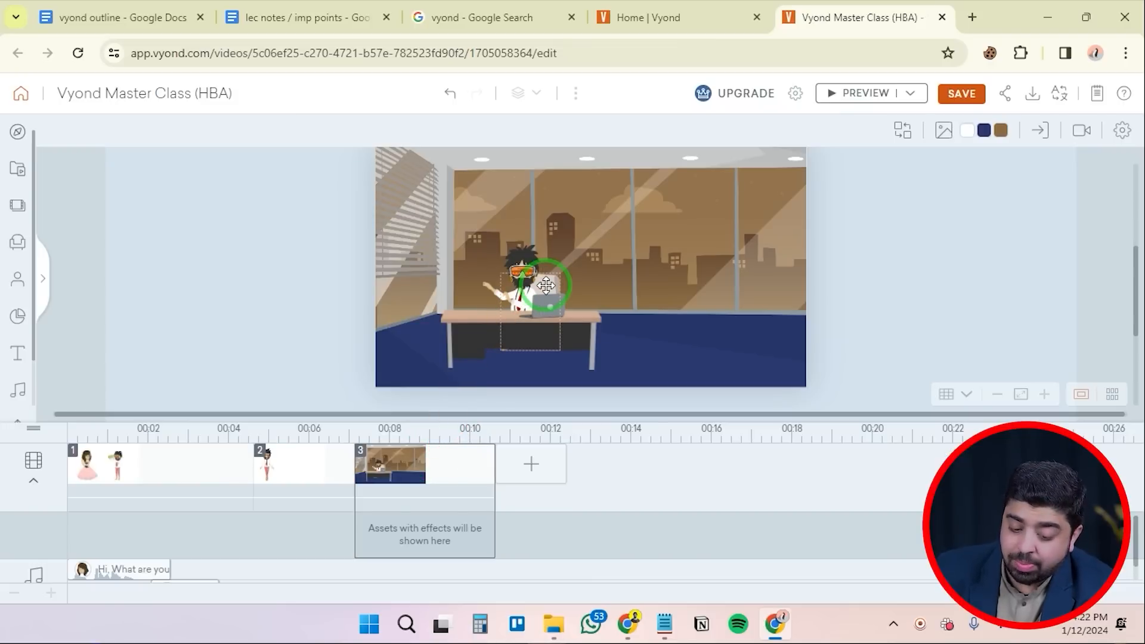
Open the enter effects for the chair behind the desk and clear the existing effect search
{"action": "left_click", "coordinate": [546, 286]}
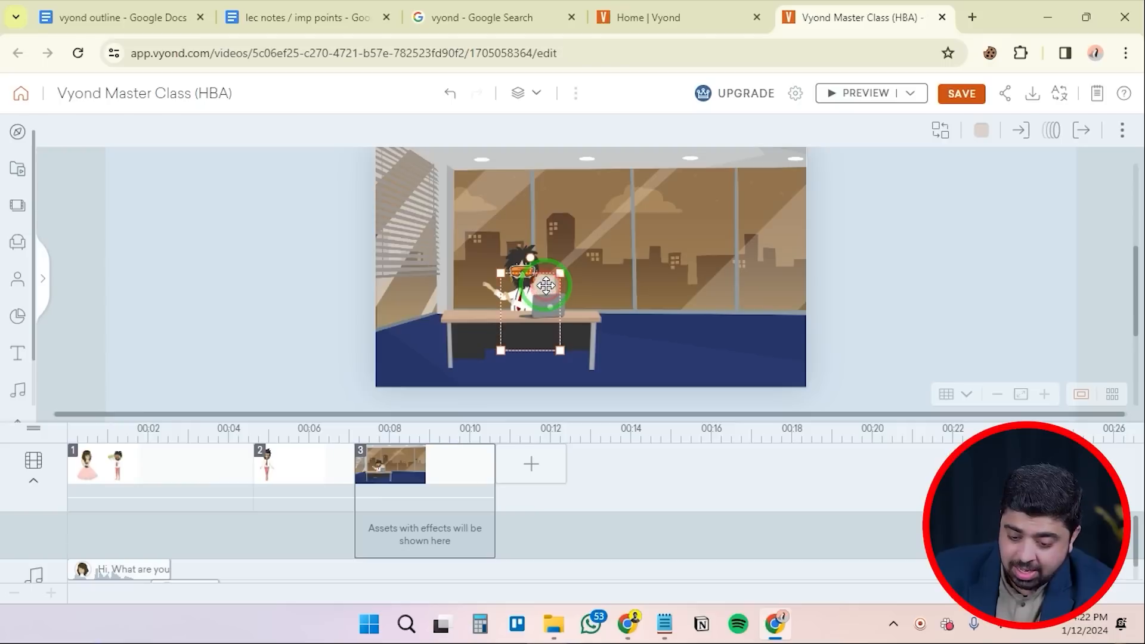
{"action": "left_click", "coordinate": [1020, 130]}
{"action": "left_click", "coordinate": [1006, 210]}
{"action": "left_click", "coordinate": [958, 191]}
{"action": "double_click", "coordinate": [958, 190]}
{"action": "key", "text": "BackSpace"}
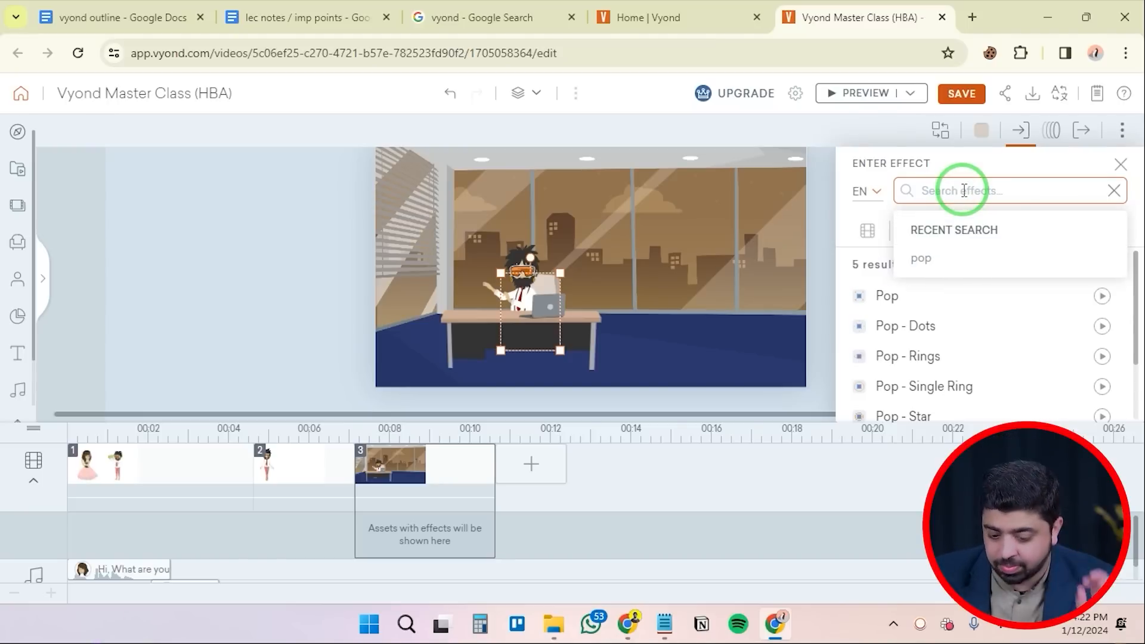
Apply the Slide - Down enter effect to the chair
{"action": "left_click", "coordinate": [1021, 130]}
{"action": "left_click", "coordinate": [1020, 130]}
{"action": "left_click", "coordinate": [1110, 205]}
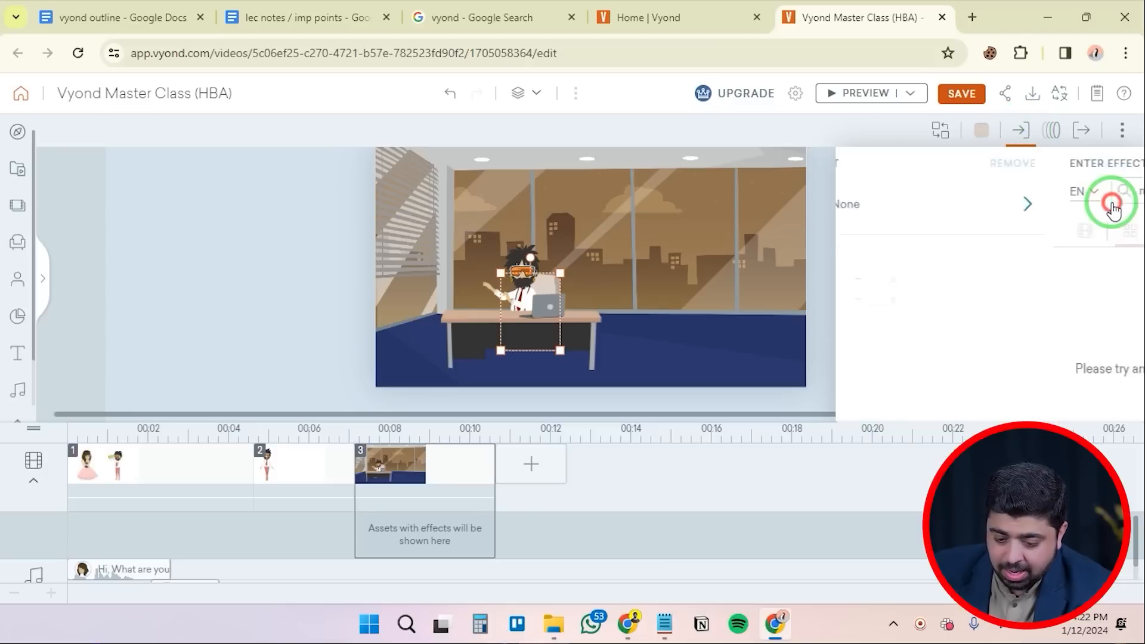
{"action": "left_click", "coordinate": [1115, 188]}
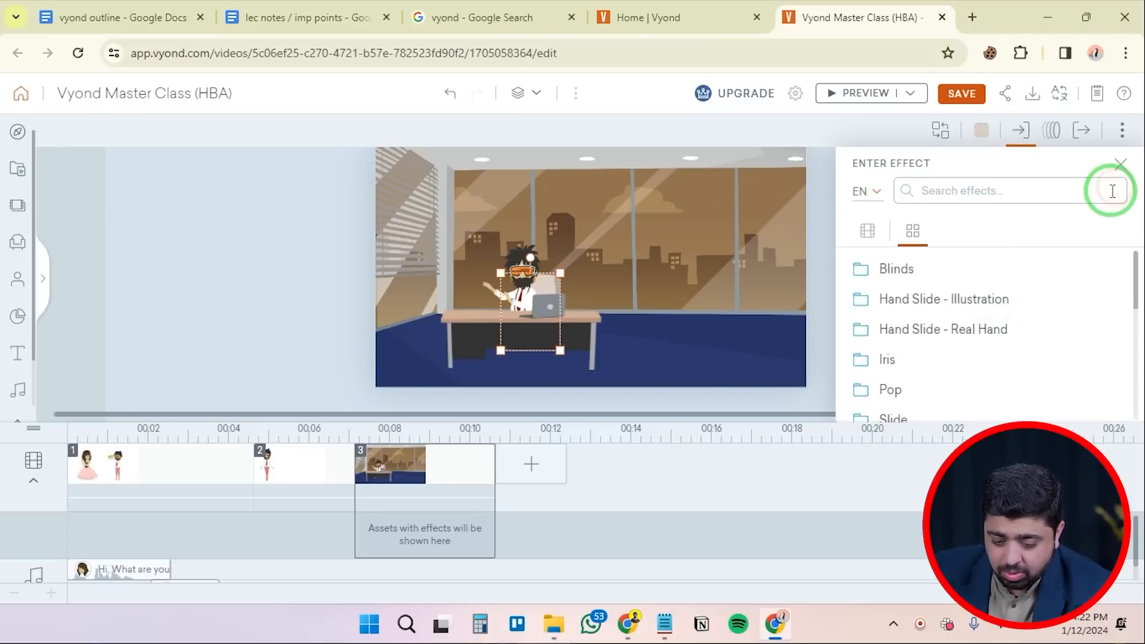
{"action": "scroll", "coordinate": [962, 335], "scroll_direction": "down", "scroll_amount": 2}
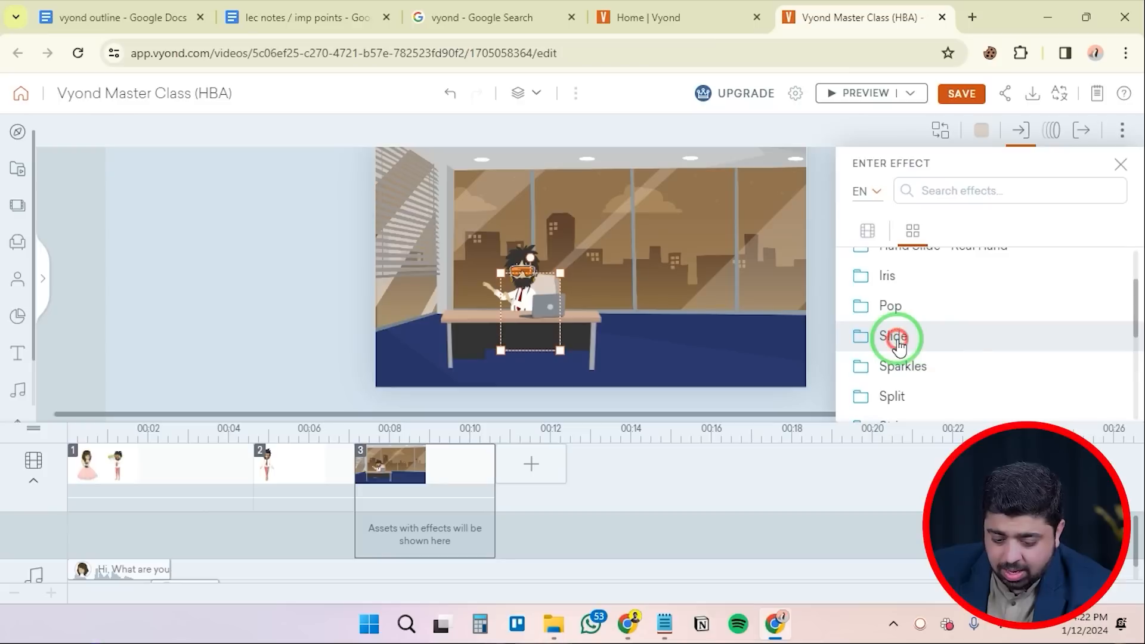
{"action": "left_click", "coordinate": [941, 338]}
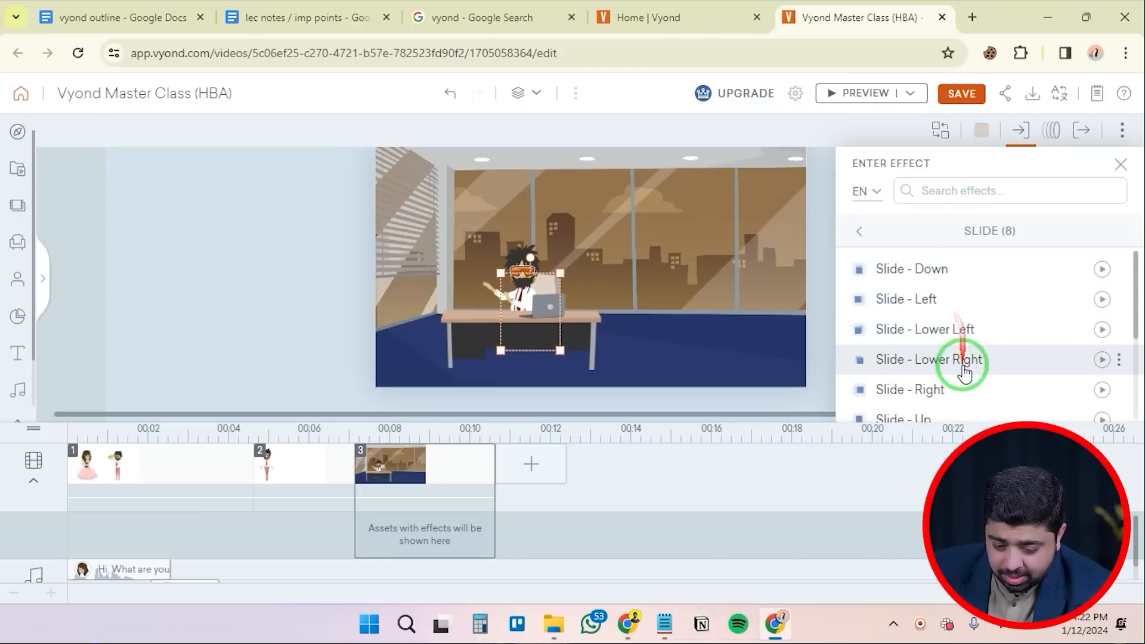
{"action": "left_click", "coordinate": [1101, 269]}
{"action": "left_click", "coordinate": [1094, 388]}
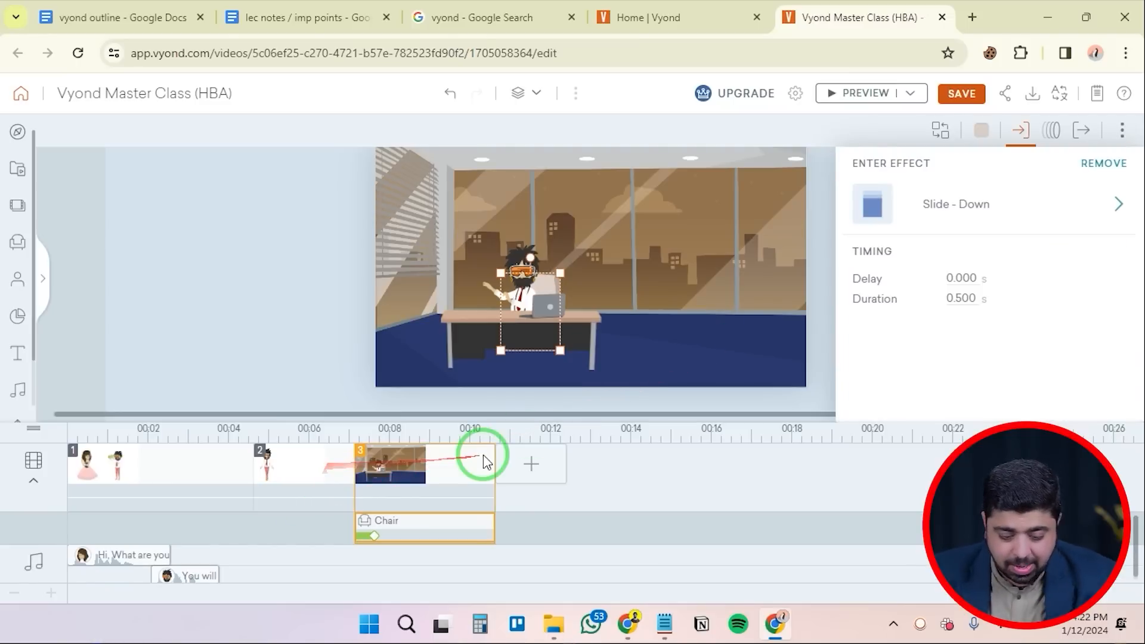
Extend scene 3 in the timeline so that it ends at about 00:14
{"action": "left_click_drag", "start_coordinate": [496, 462], "coordinate": [634, 465]}
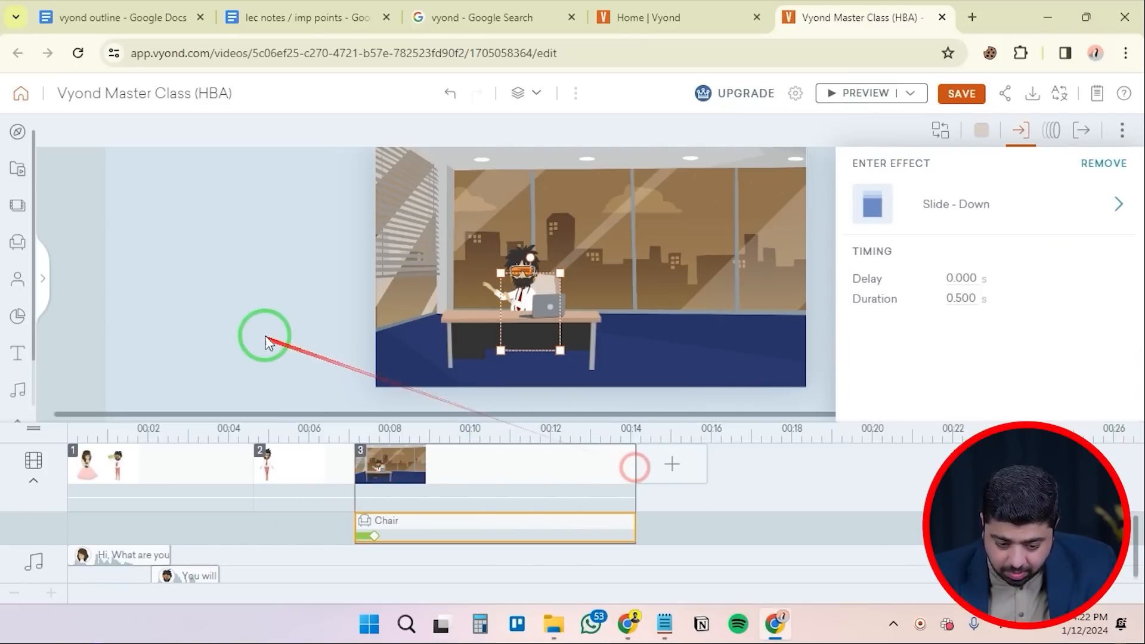
{"action": "left_click", "coordinate": [263, 332]}
{"action": "left_click", "coordinate": [392, 449]}
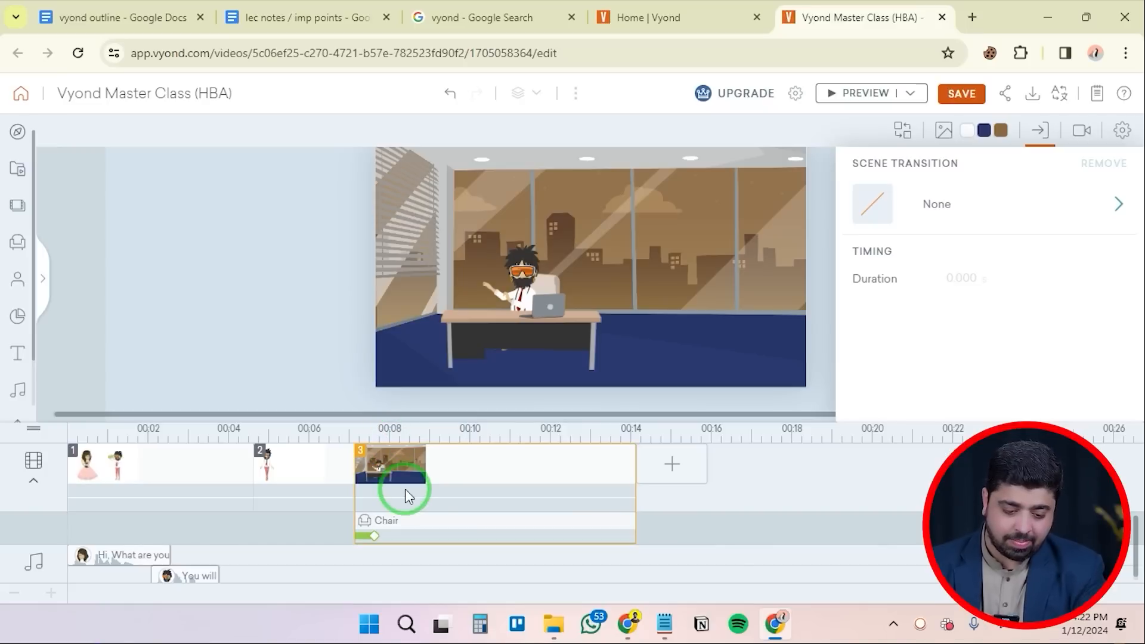
Search the enter effects for "slide" and apply Slide - Down to the seated character
{"action": "left_click", "coordinate": [531, 263]}
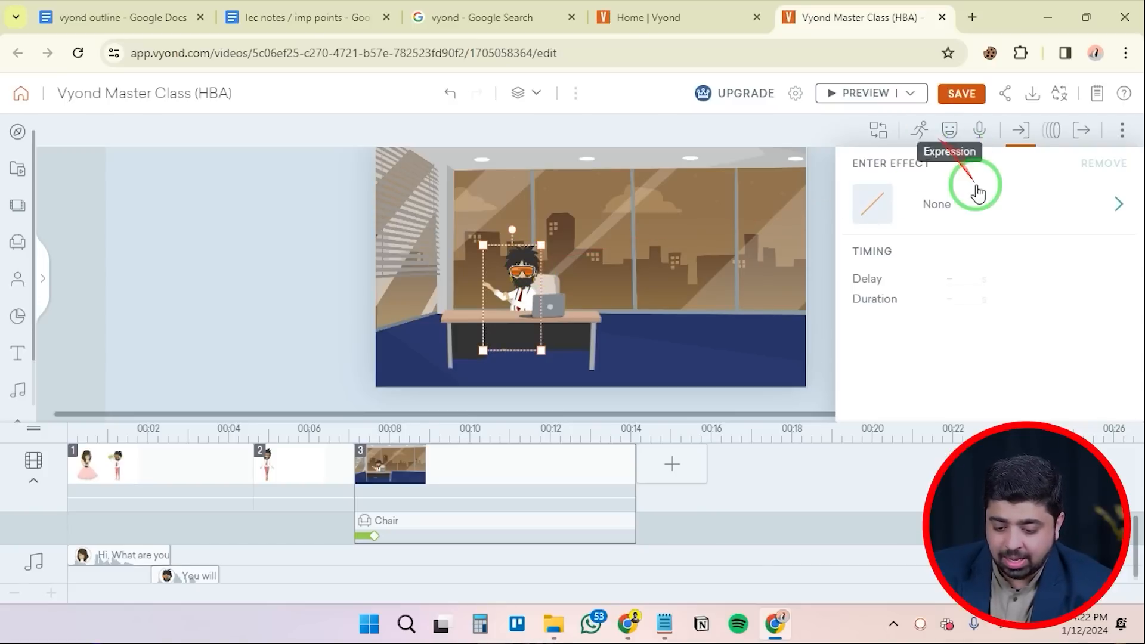
{"action": "left_click", "coordinate": [940, 204]}
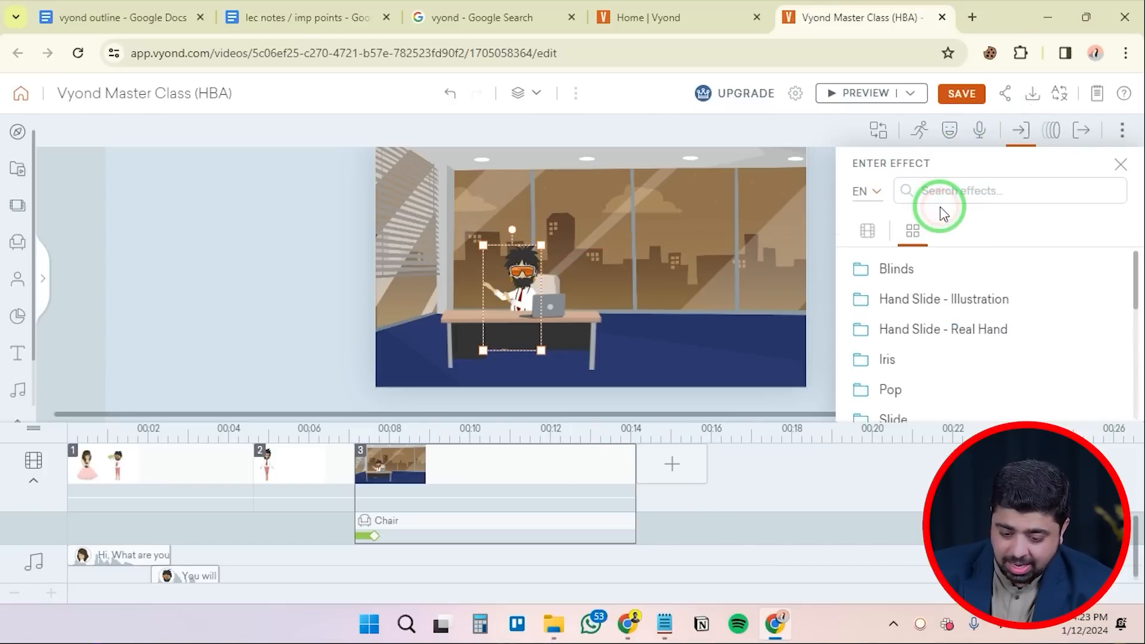
{"action": "left_click", "coordinate": [947, 190]}
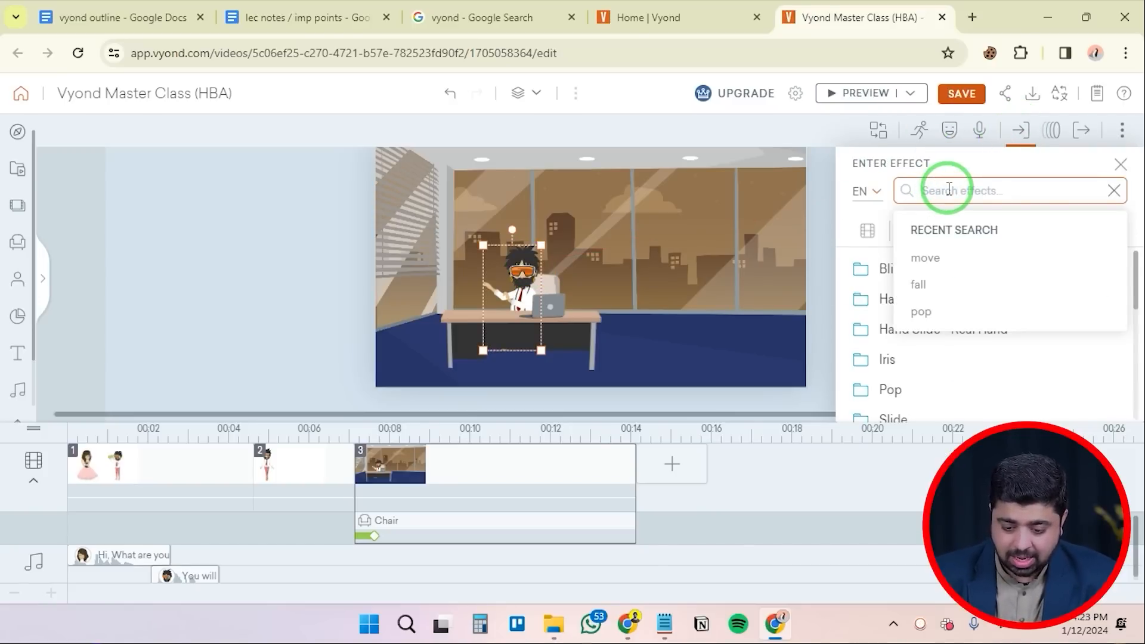
{"action": "type", "text": "slide"}
{"action": "key", "text": "Return"}
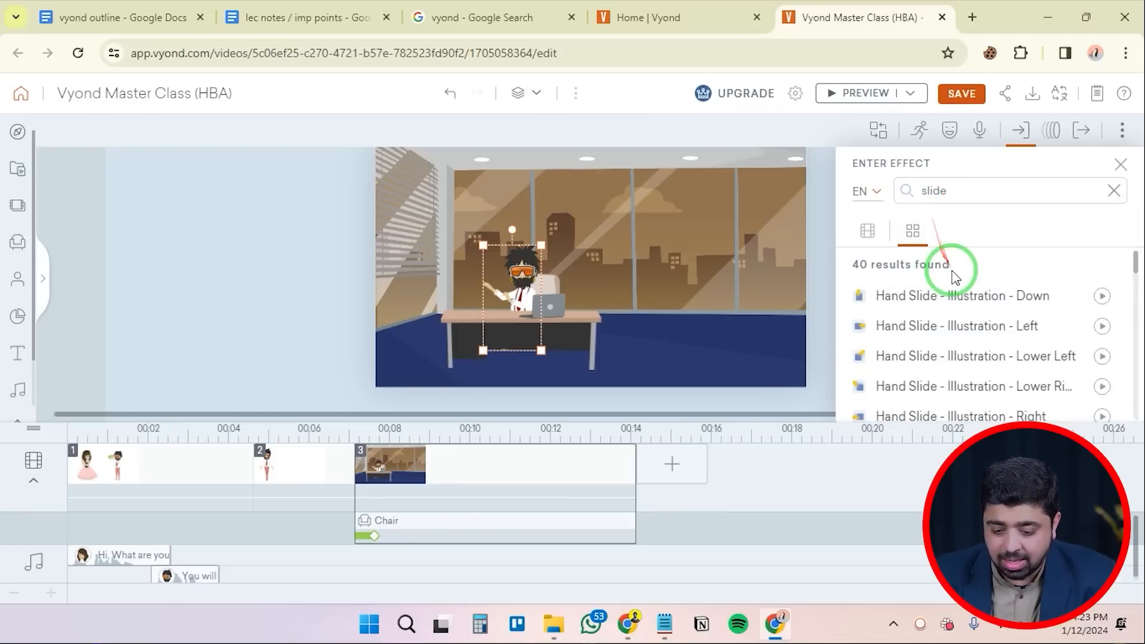
{"action": "double_click", "coordinate": [961, 188]}
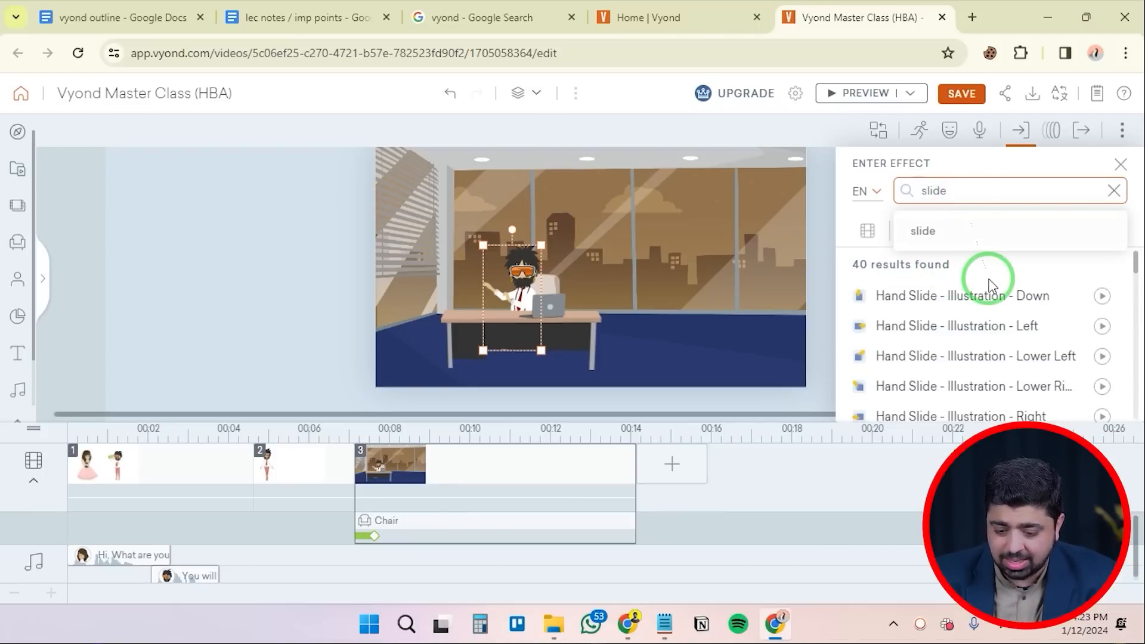
{"action": "scroll", "coordinate": [987, 337], "scroll_direction": "down", "scroll_amount": 6}
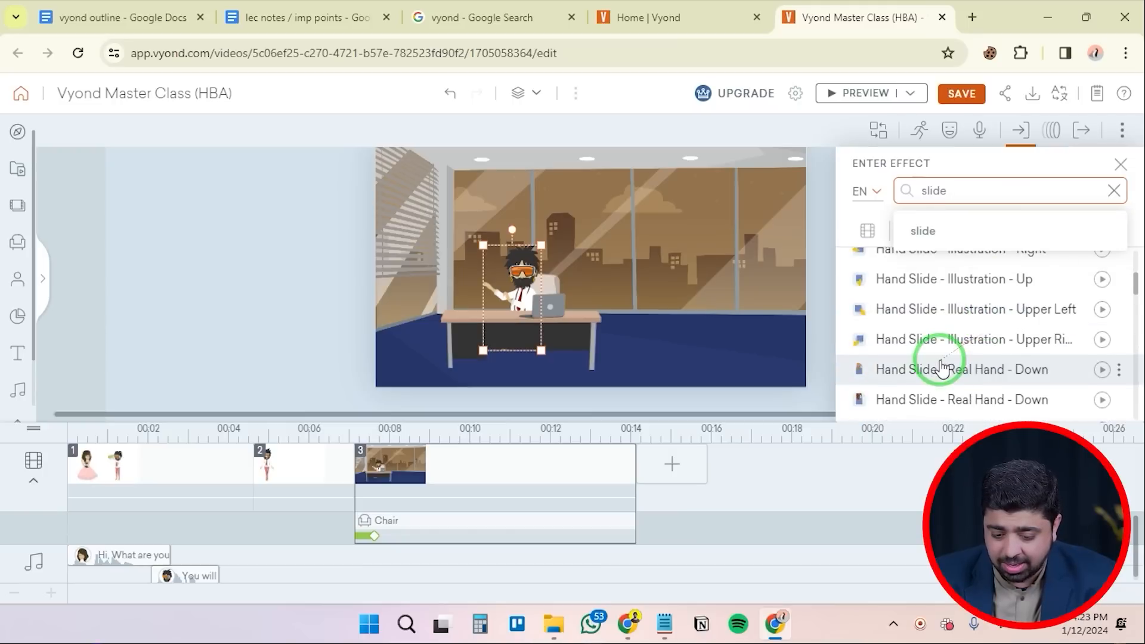
{"action": "scroll", "coordinate": [951, 393], "scroll_direction": "down", "scroll_amount": 8}
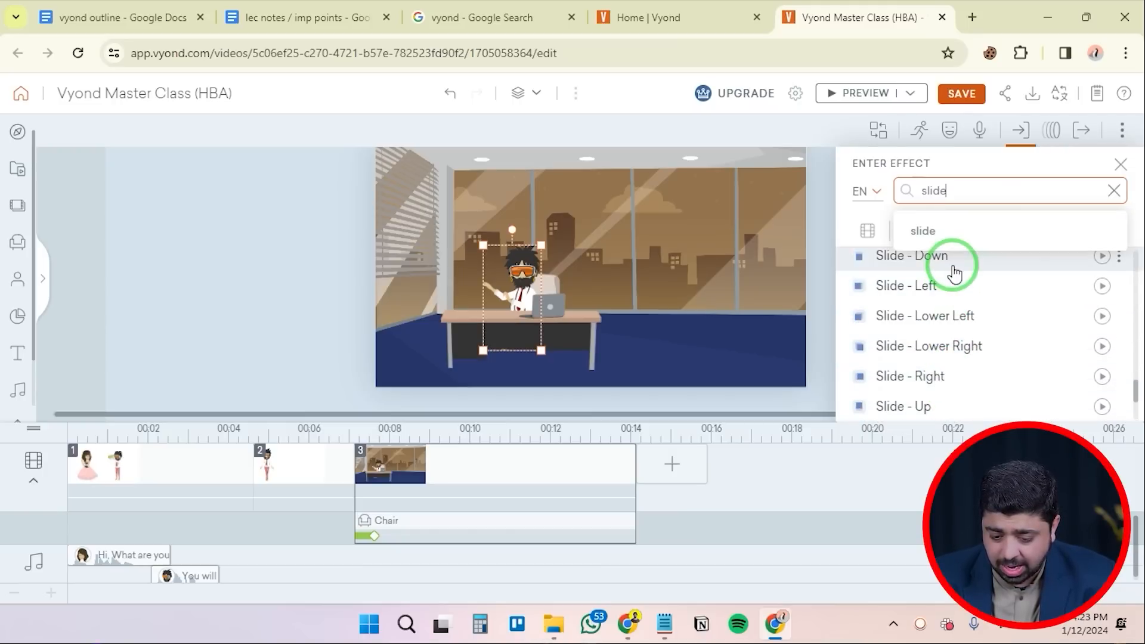
{"action": "left_click", "coordinate": [1052, 263]}
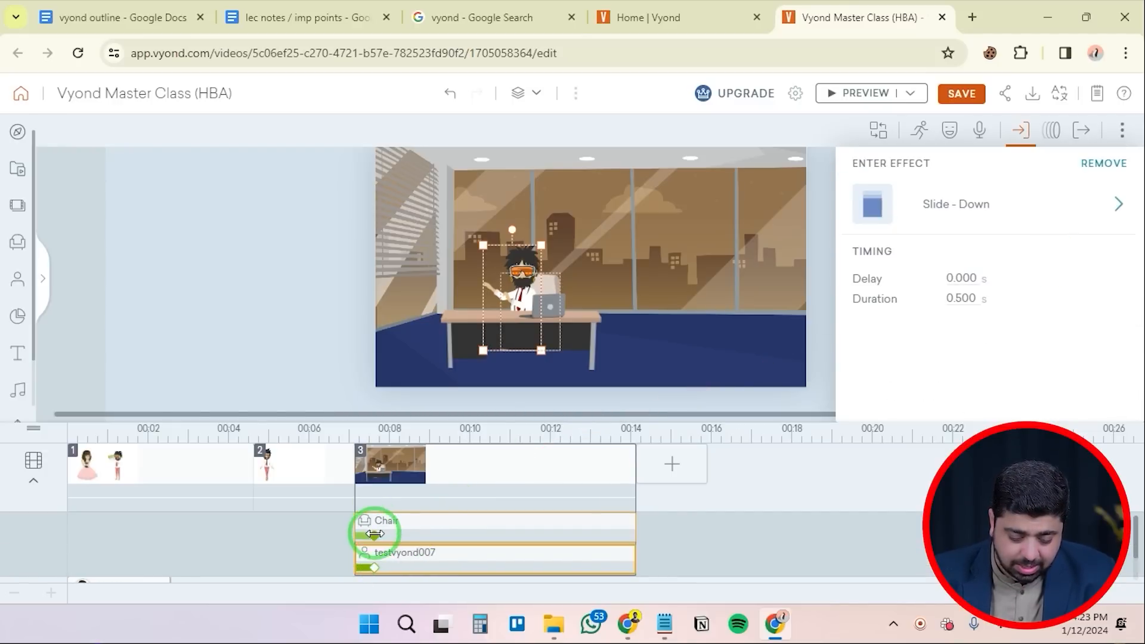
Stagger the entrances by delaying the character 1.042 s and lengthening the chair's and character's slide effects, and preview the scene
{"action": "left_click", "coordinate": [358, 553]}
{"action": "left_click_drag", "start_coordinate": [357, 554], "coordinate": [396, 558]}
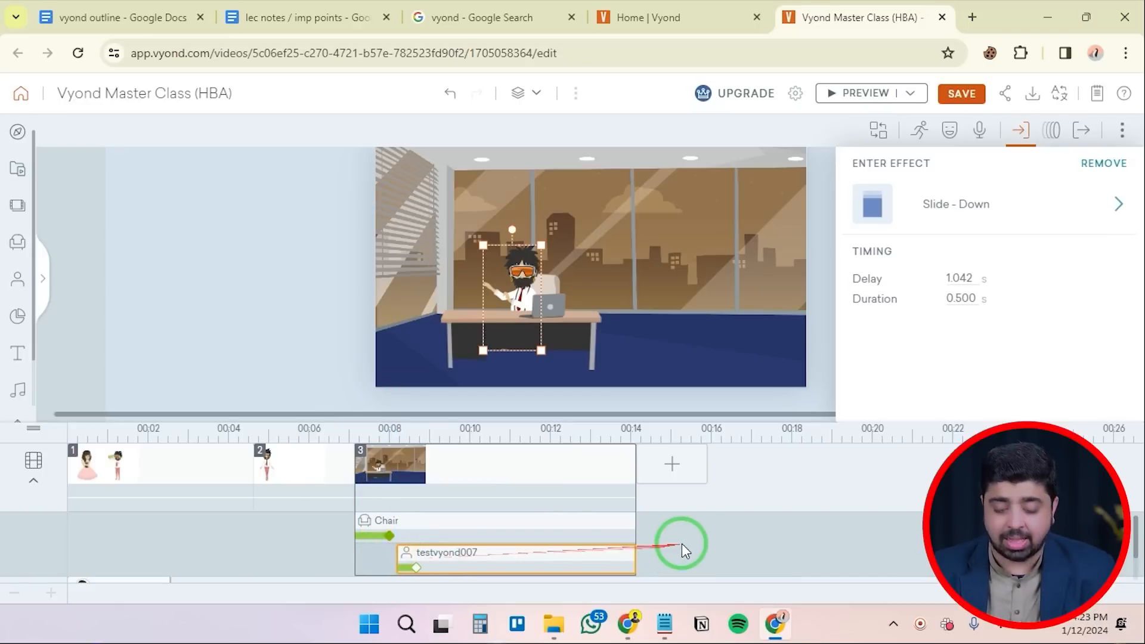
{"action": "left_click", "coordinate": [684, 544]}
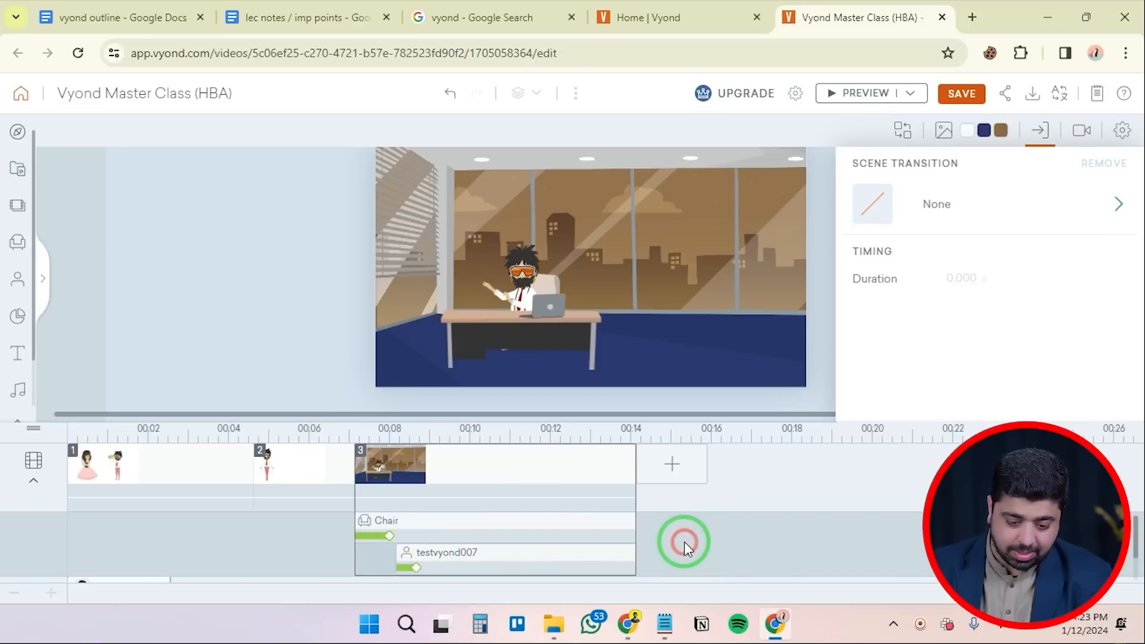
{"action": "left_click_drag", "start_coordinate": [419, 565], "coordinate": [426, 566]}
{"action": "left_click", "coordinate": [841, 94]}
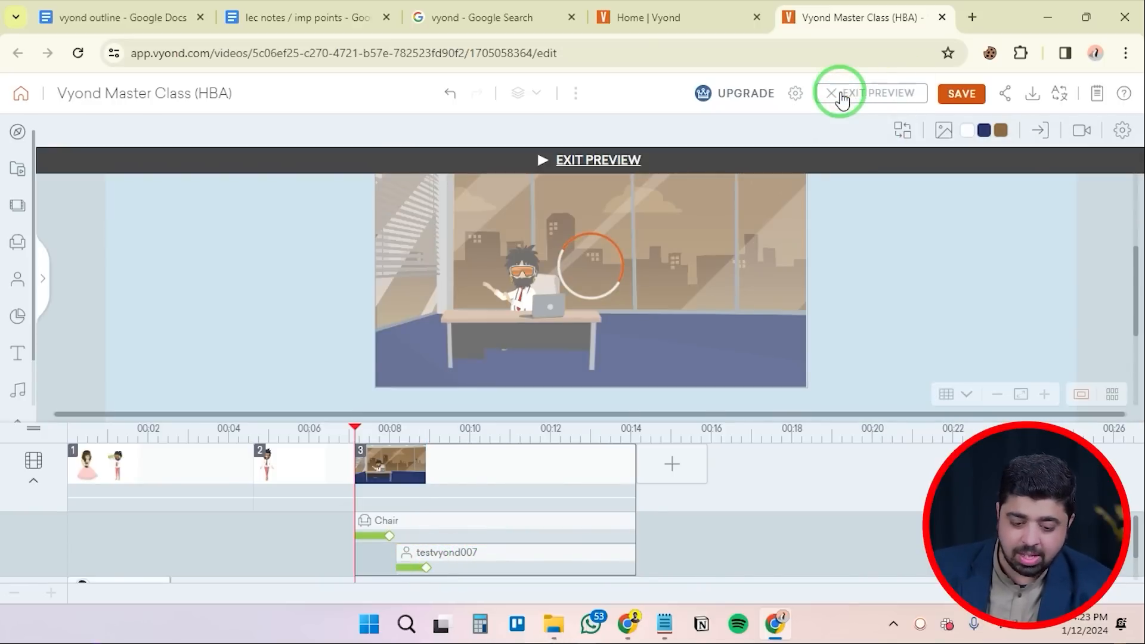
{"action": "left_click", "coordinate": [748, 195]}
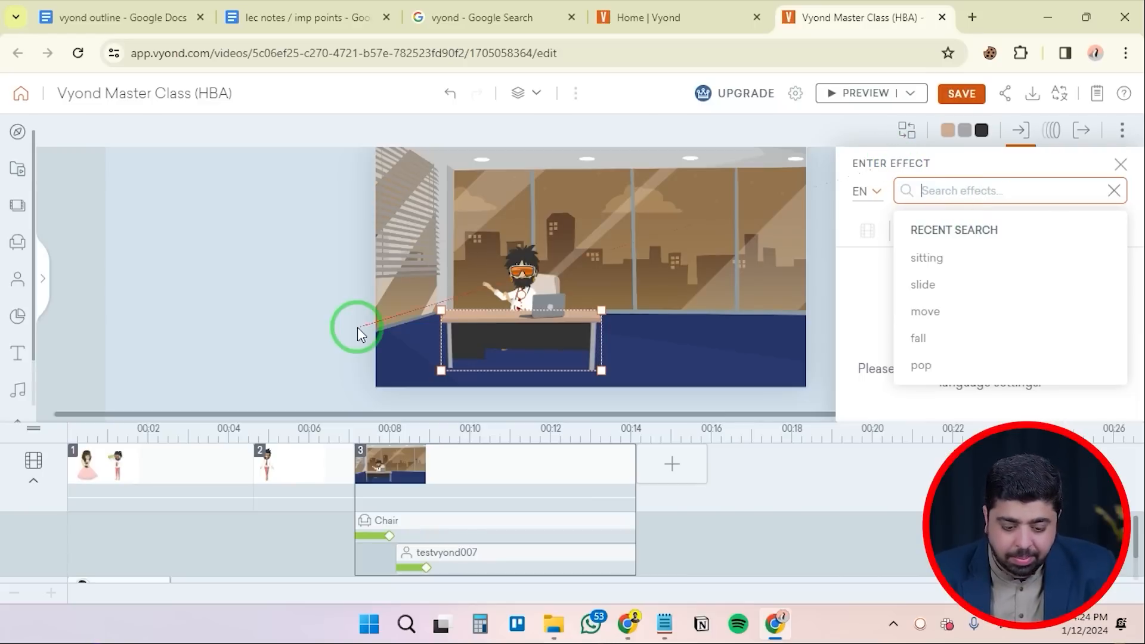
Search the enter effects for "slide" and apply Slide - Down to the office desk
{"action": "left_click", "coordinate": [281, 306]}
{"action": "left_click", "coordinate": [459, 323]}
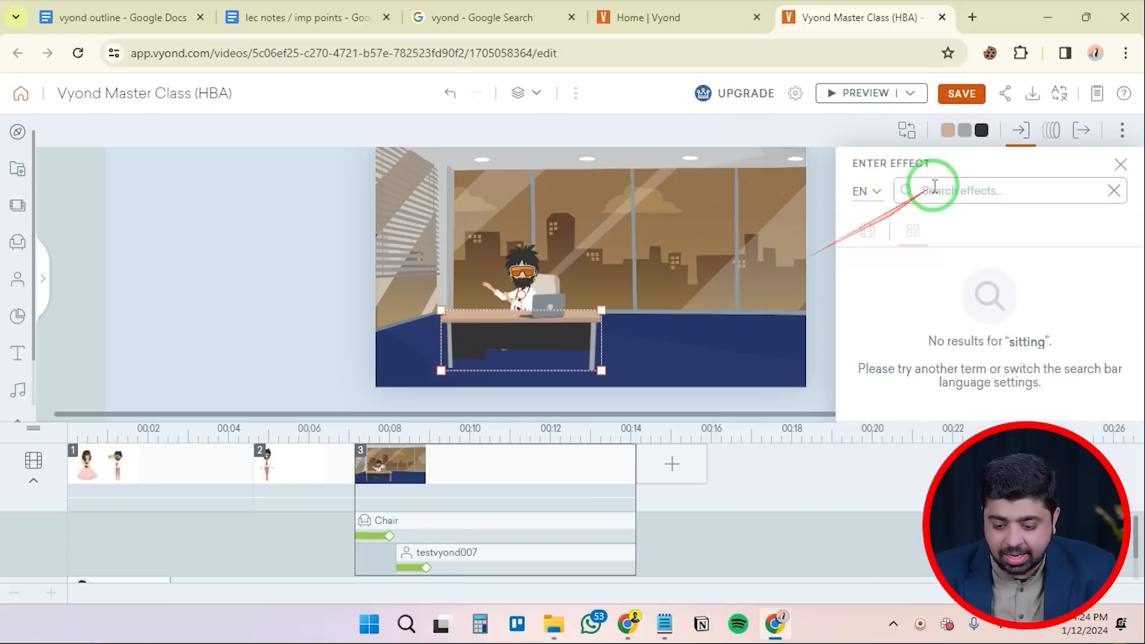
{"action": "left_click", "coordinate": [941, 189]}
{"action": "type", "text": "sl"}
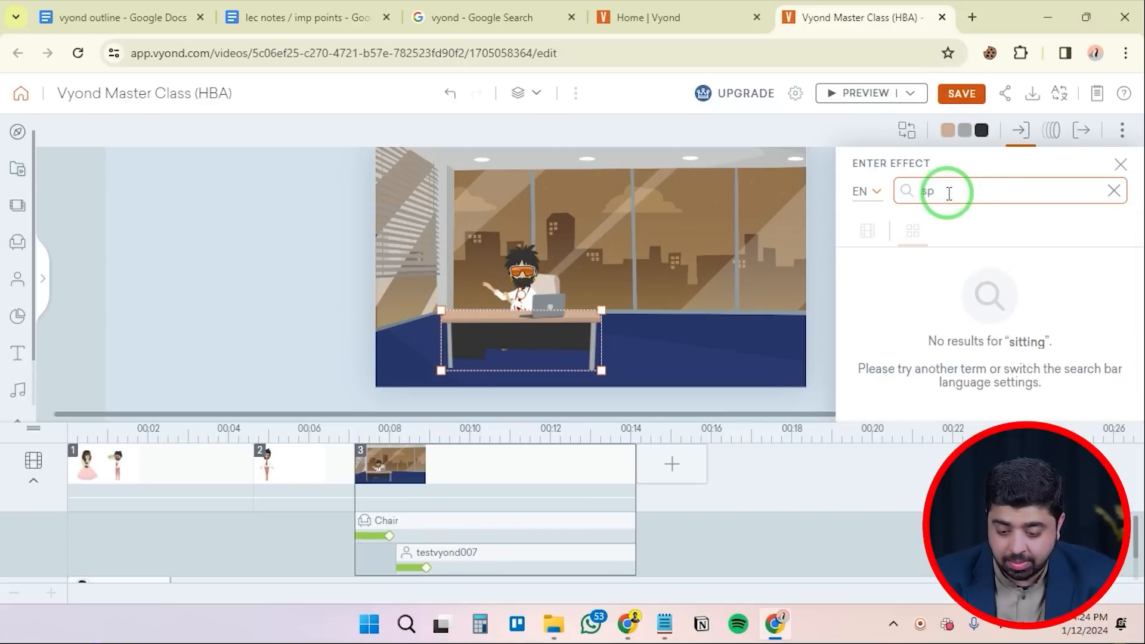
{"action": "type", "text": "ide"}
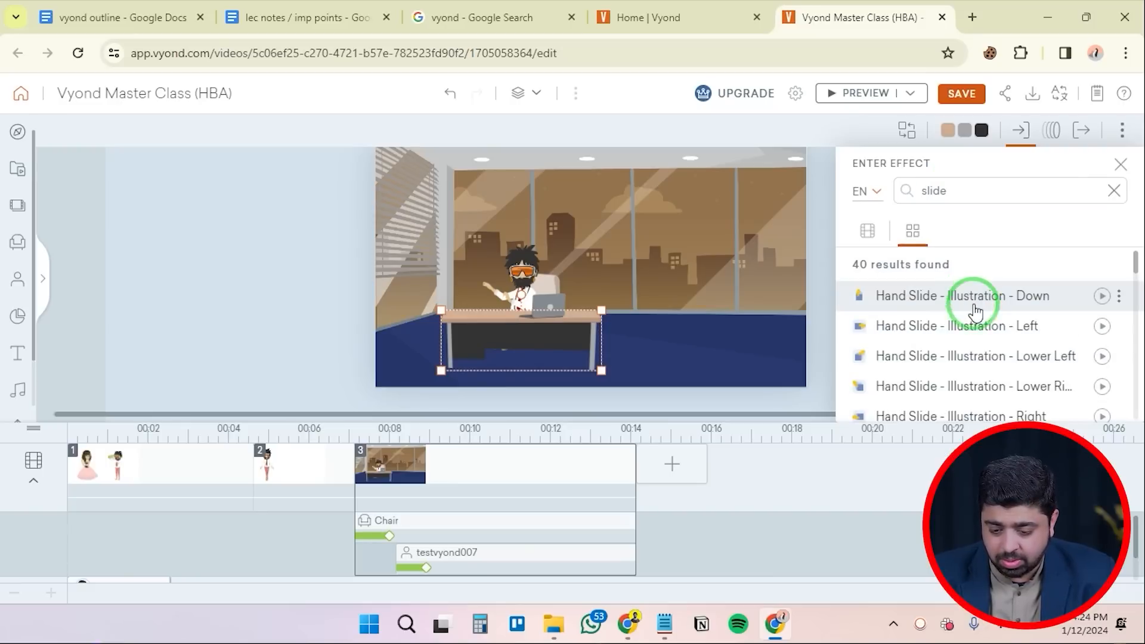
{"action": "scroll", "coordinate": [981, 334], "scroll_direction": "down", "scroll_amount": 2}
{"action": "scroll", "coordinate": [983, 348], "scroll_direction": "down", "scroll_amount": 3}
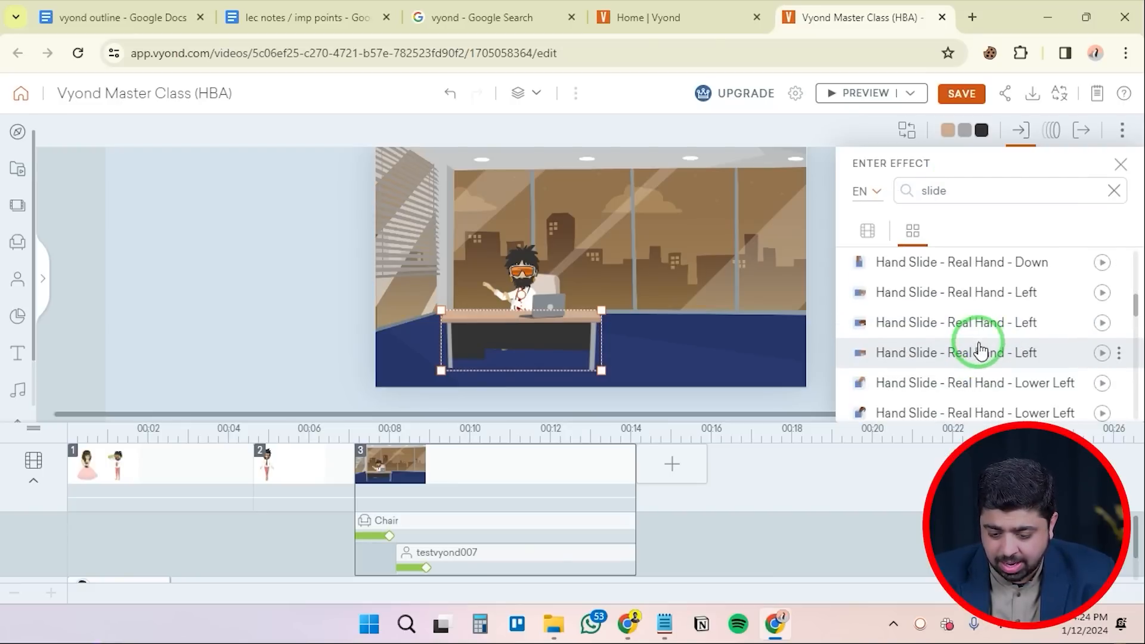
{"action": "scroll", "coordinate": [983, 352], "scroll_direction": "down", "scroll_amount": 2}
{"action": "scroll", "coordinate": [981, 358], "scroll_direction": "down", "scroll_amount": 6}
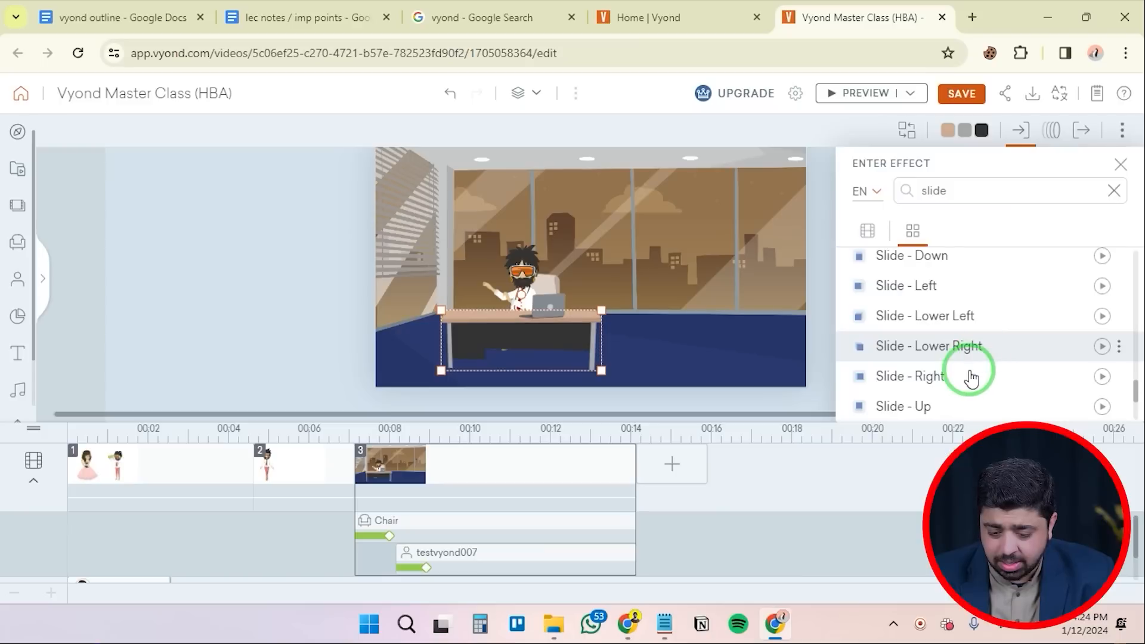
{"action": "left_click", "coordinate": [934, 257]}
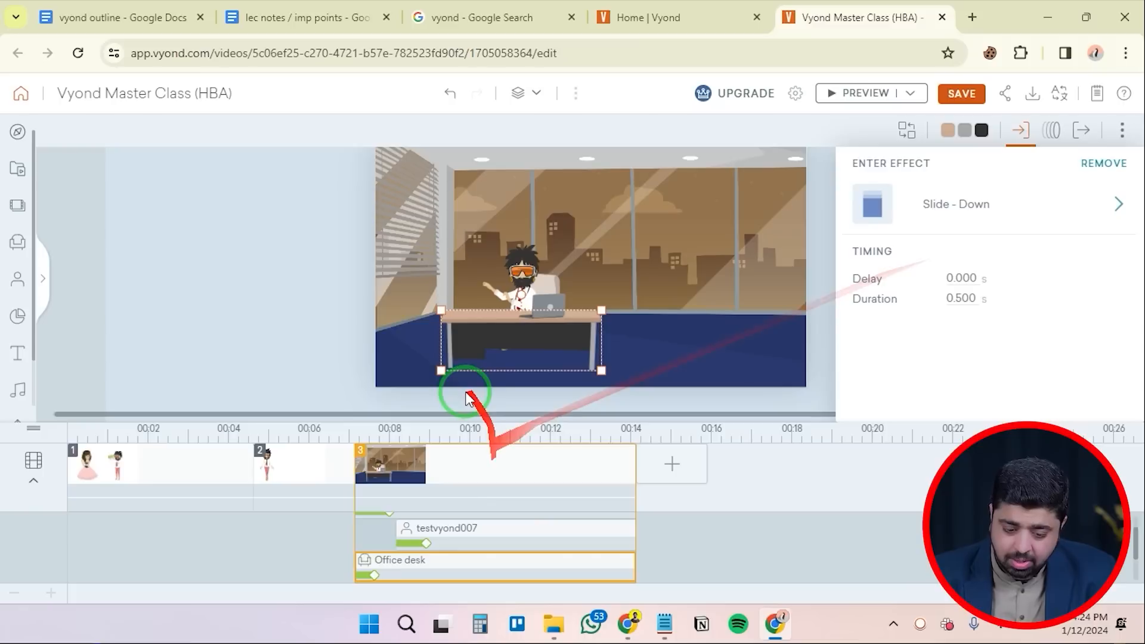
Apply the Slide - Down enter effect to the laptop on the desk
{"action": "left_click", "coordinate": [548, 303]}
{"action": "left_click", "coordinate": [947, 209]}
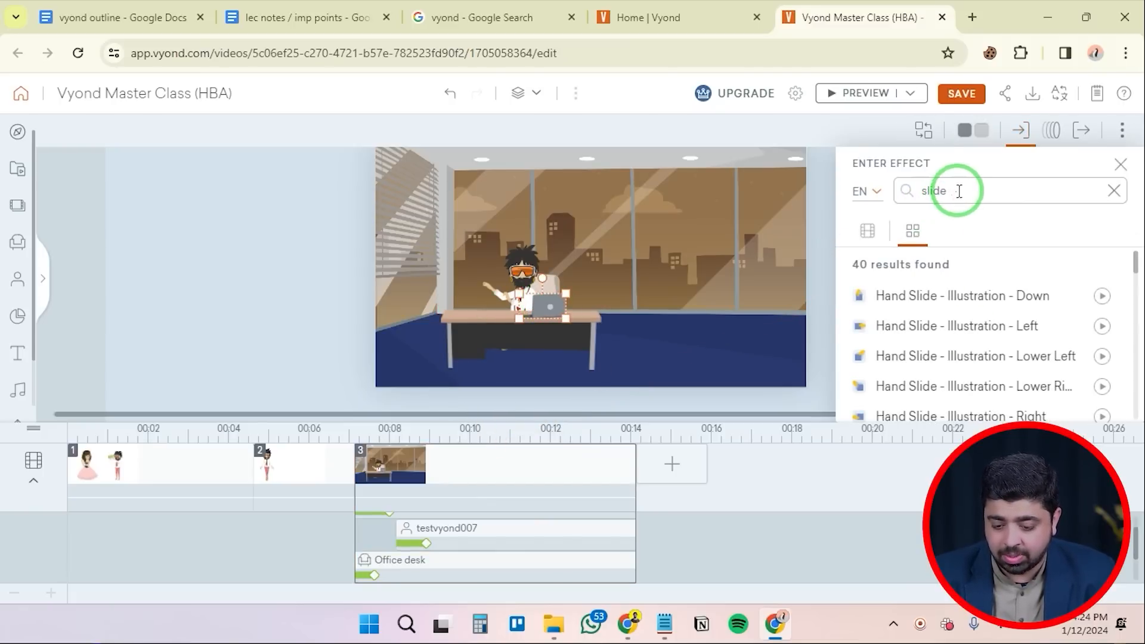
{"action": "scroll", "coordinate": [974, 338], "scroll_direction": "down", "scroll_amount": 5}
{"action": "scroll", "coordinate": [1042, 376], "scroll_direction": "down", "scroll_amount": 3}
{"action": "scroll", "coordinate": [1042, 398], "scroll_direction": "down", "scroll_amount": 6}
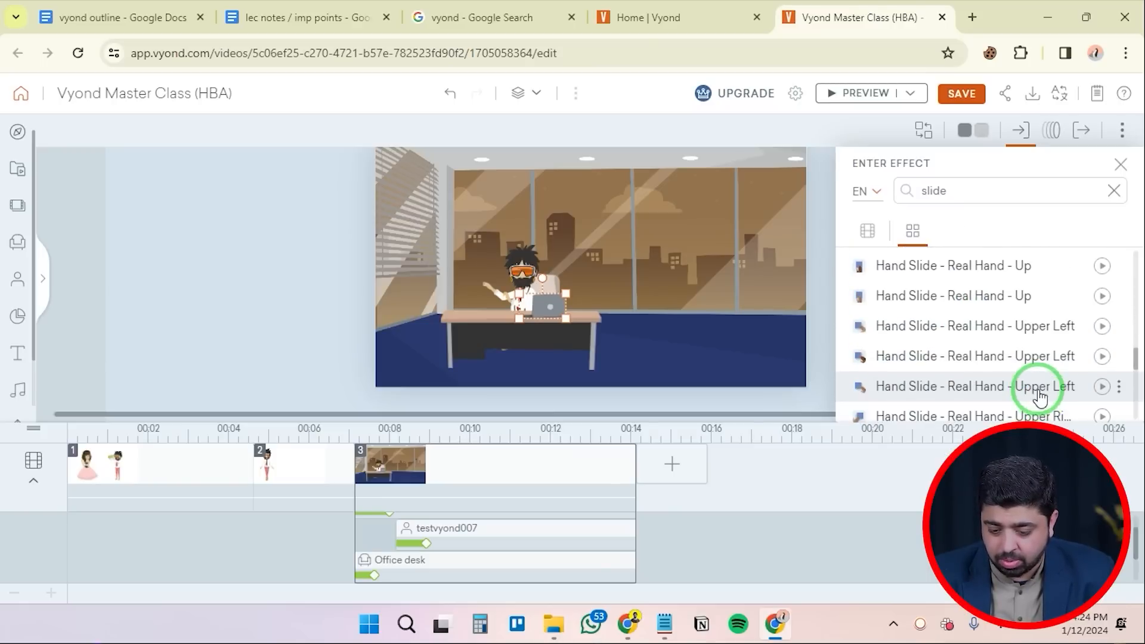
{"action": "left_click", "coordinate": [975, 341]}
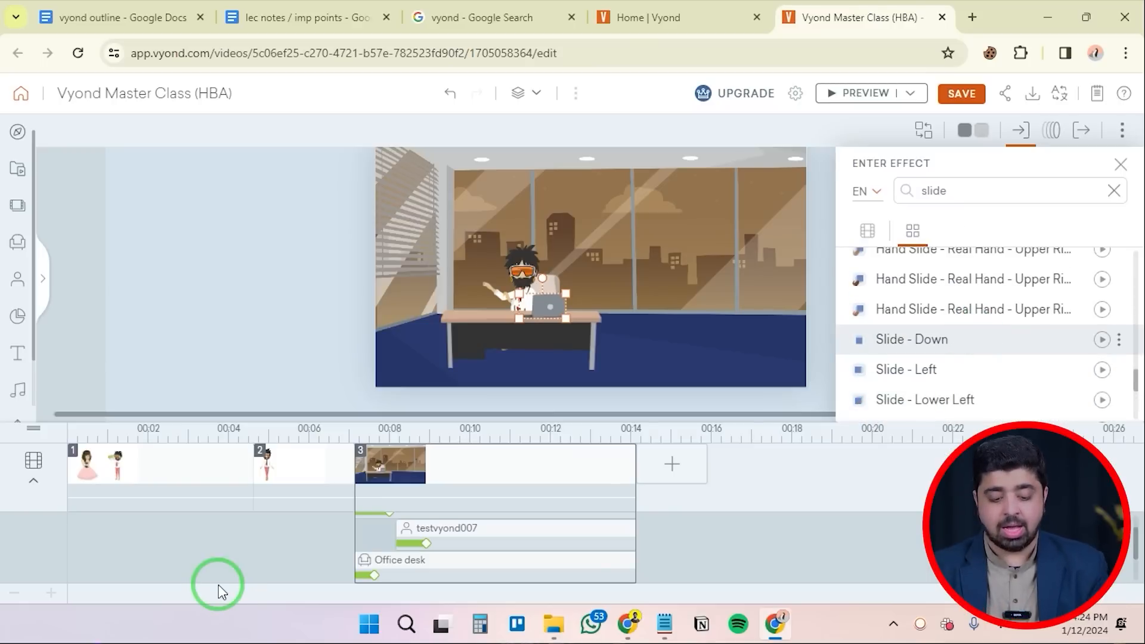
Delay the entrances of both the office desk and the laptop to about 1.875 s and preview the scene
{"action": "left_click", "coordinate": [361, 533], "text": "shift"}
{"action": "left_click_drag", "start_coordinate": [361, 537], "coordinate": [430, 530]}
{"action": "left_click_drag", "start_coordinate": [356, 562], "coordinate": [428, 570]}
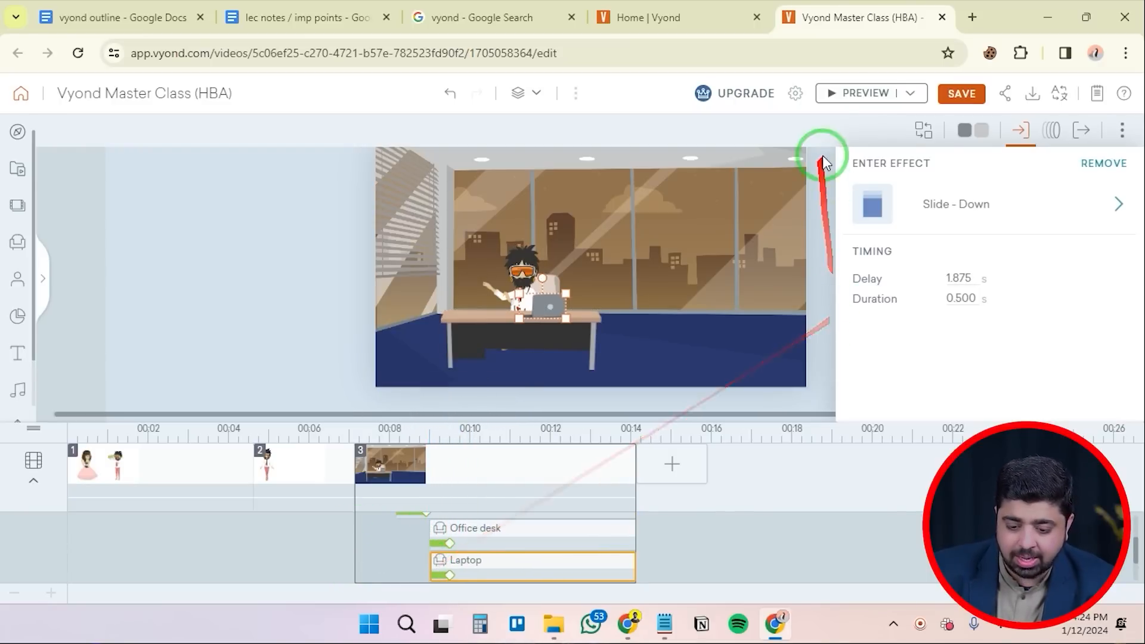
{"action": "left_click", "coordinate": [843, 94]}
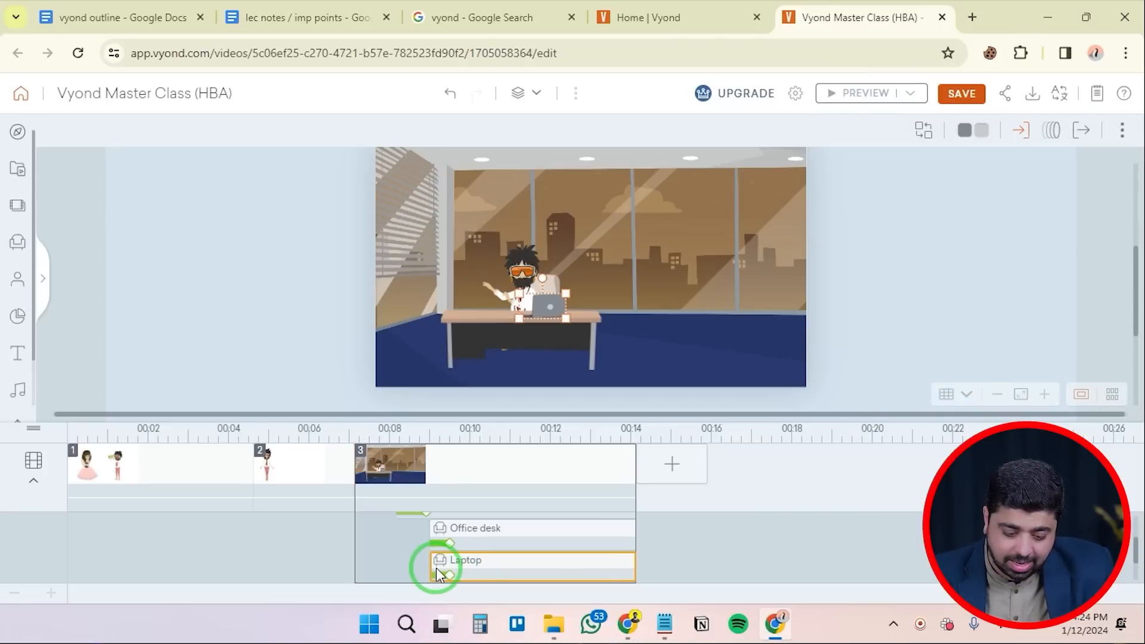
Delay the laptop's entrance further so it starts just before 00:10, after the desk's slide, and preview the scene
{"action": "left_click_drag", "start_coordinate": [433, 567], "coordinate": [461, 567]}
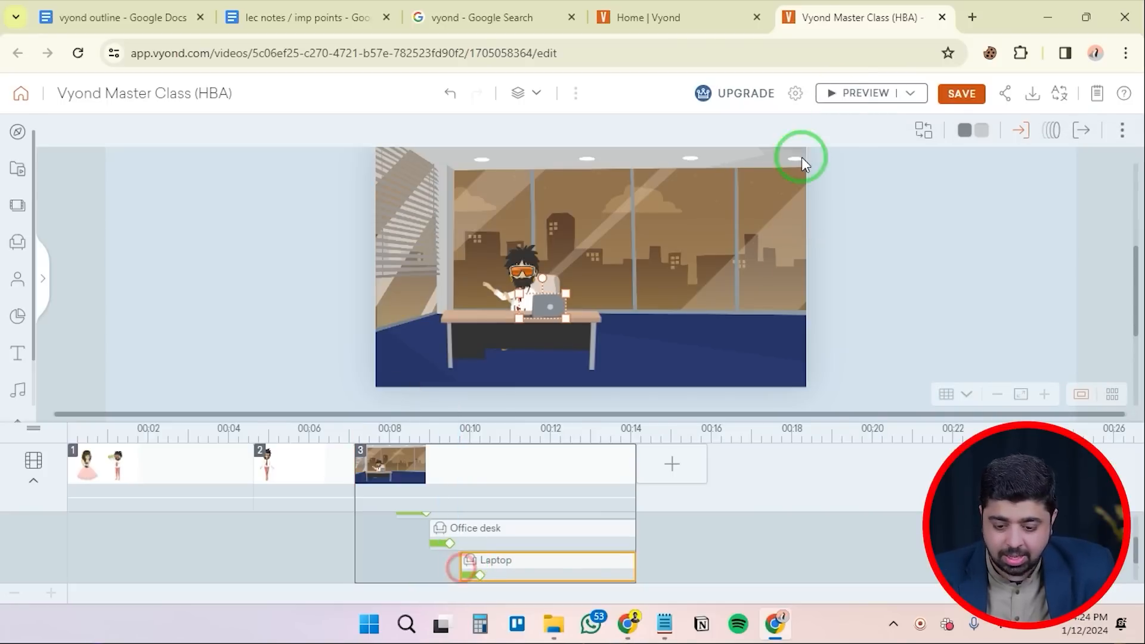
{"action": "left_click", "coordinate": [844, 93]}
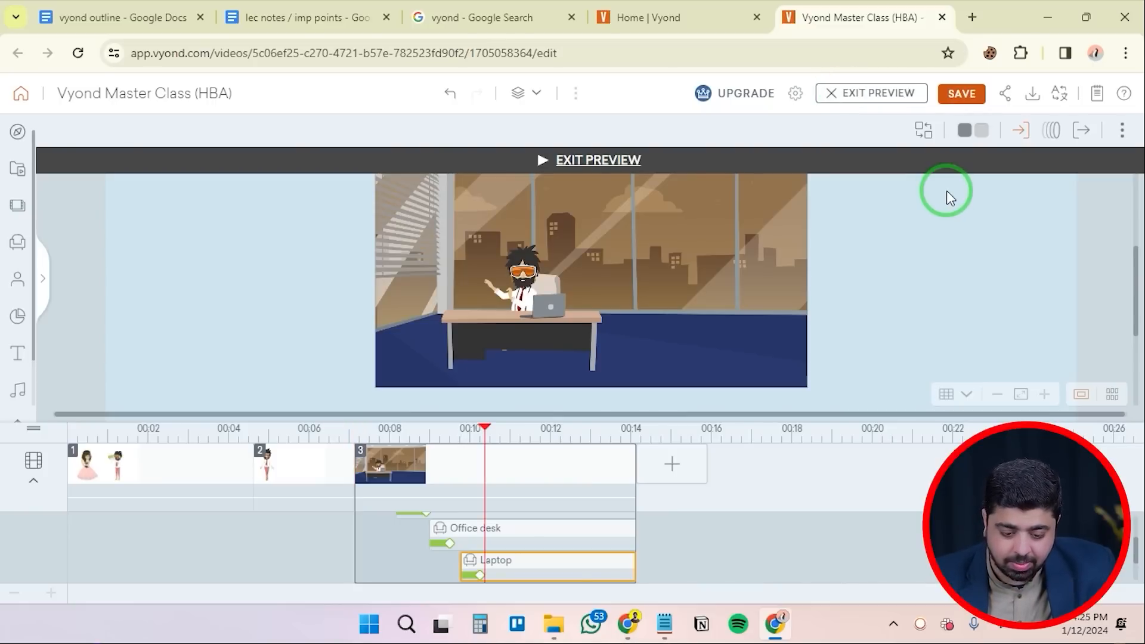
{"action": "left_click", "coordinate": [852, 100]}
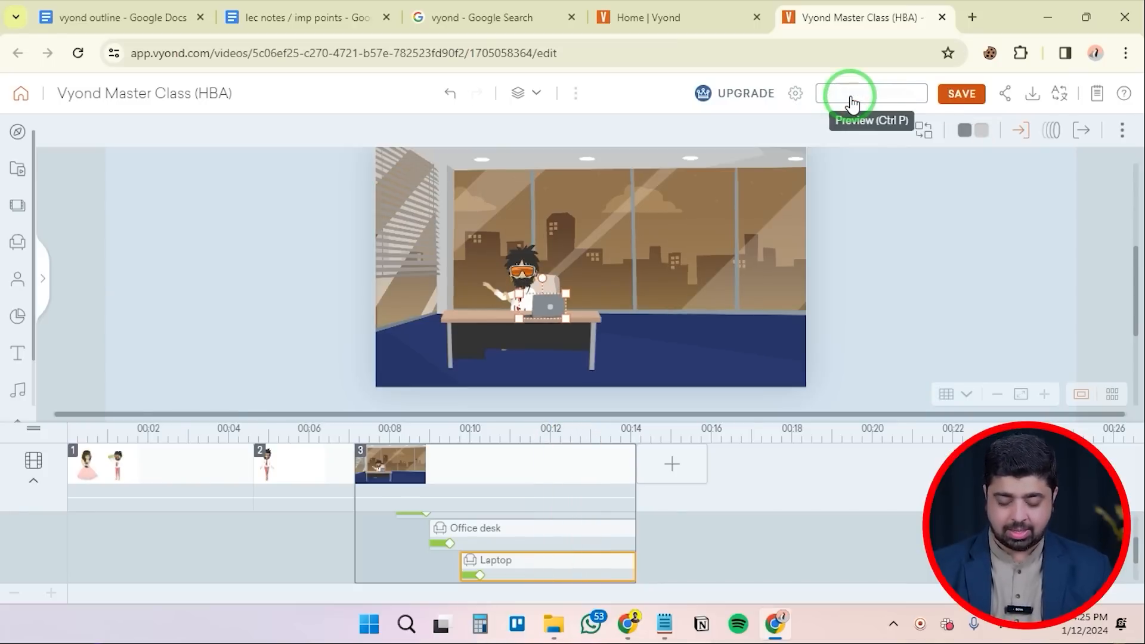
{"action": "left_click", "coordinate": [893, 361]}
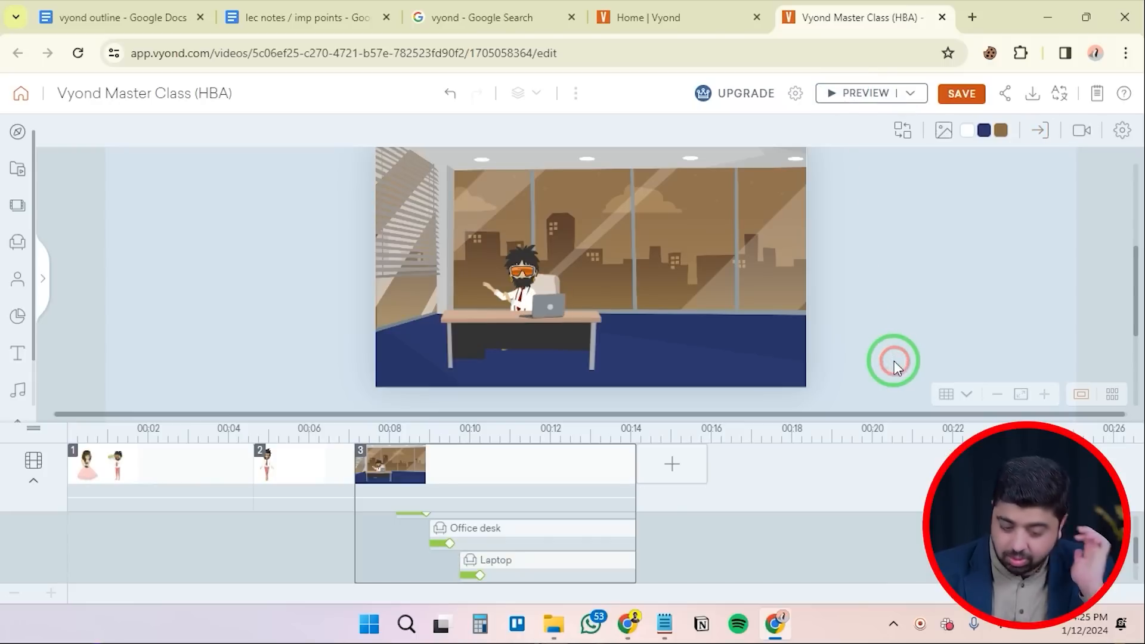
Add scene 4 after the office scene using the Choose Scene option
{"action": "scroll", "coordinate": [670, 397], "scroll_direction": "up", "scroll_amount": 2}
{"action": "scroll", "coordinate": [582, 294], "scroll_direction": "down", "scroll_amount": 2}
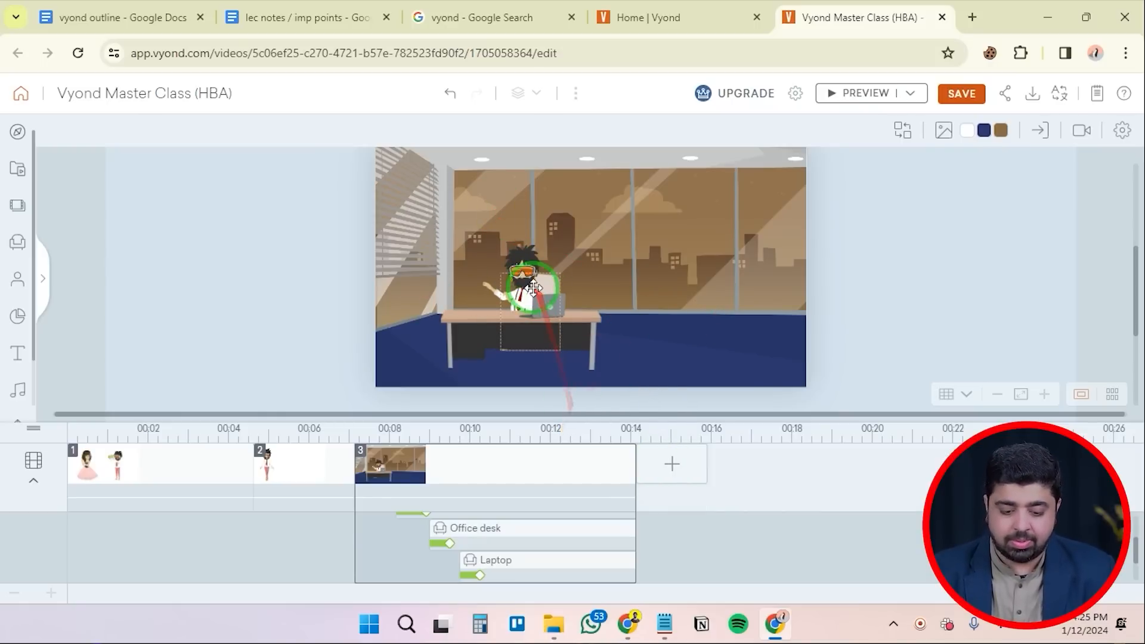
{"action": "left_click", "coordinate": [673, 464]}
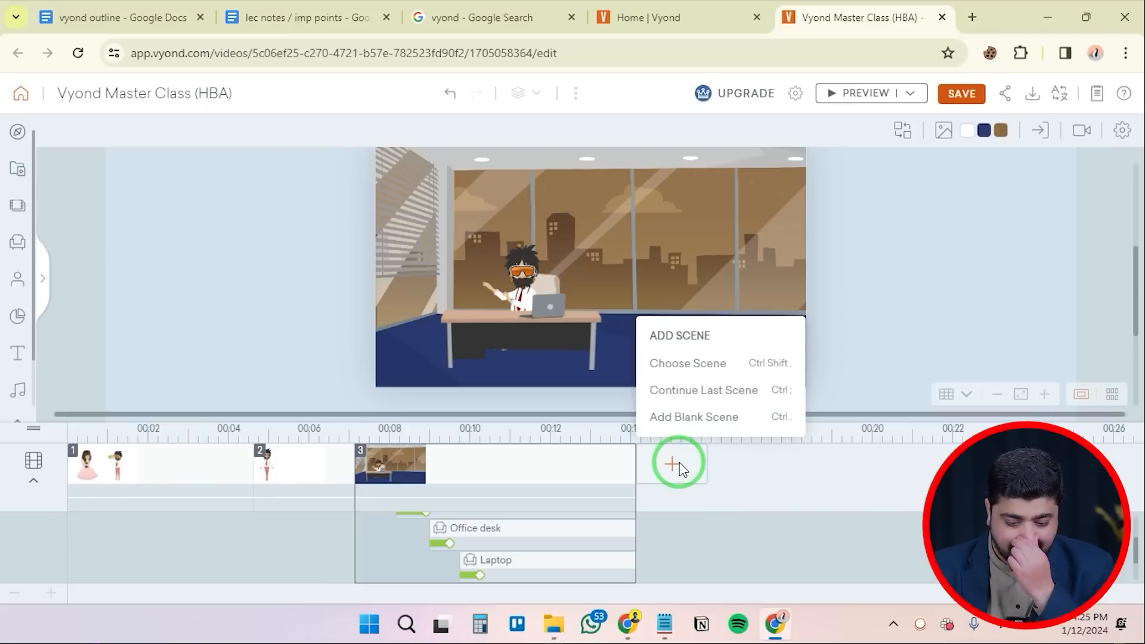
{"action": "left_click", "coordinate": [750, 375]}
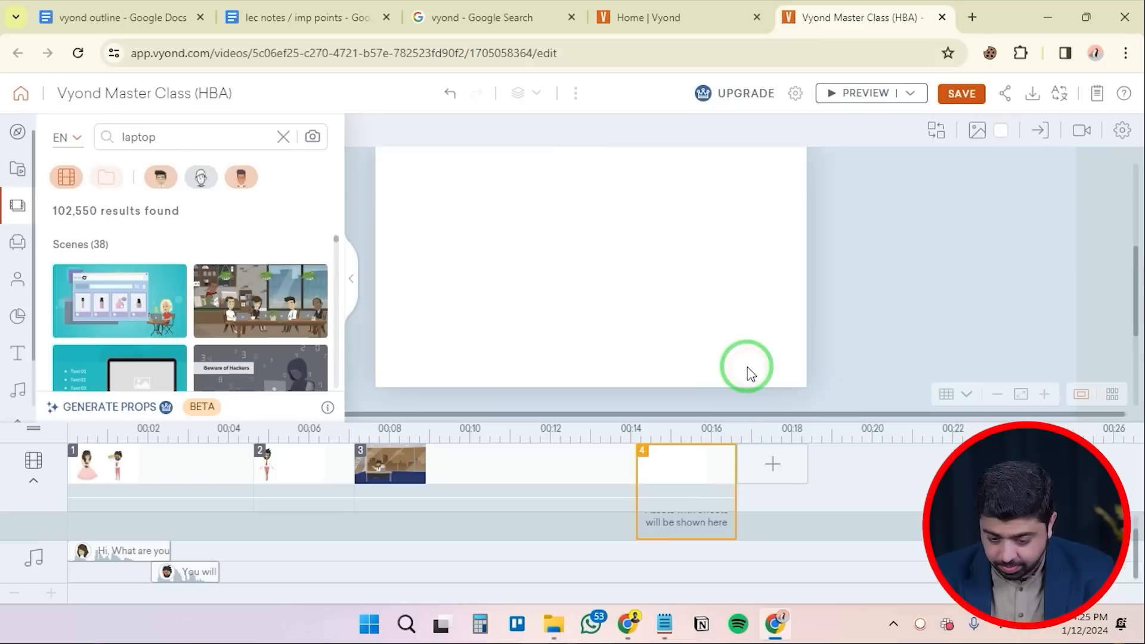
{"action": "left_click", "coordinate": [242, 137]}
{"action": "key", "text": "BackSpace"}
{"action": "type", "text": "la"}
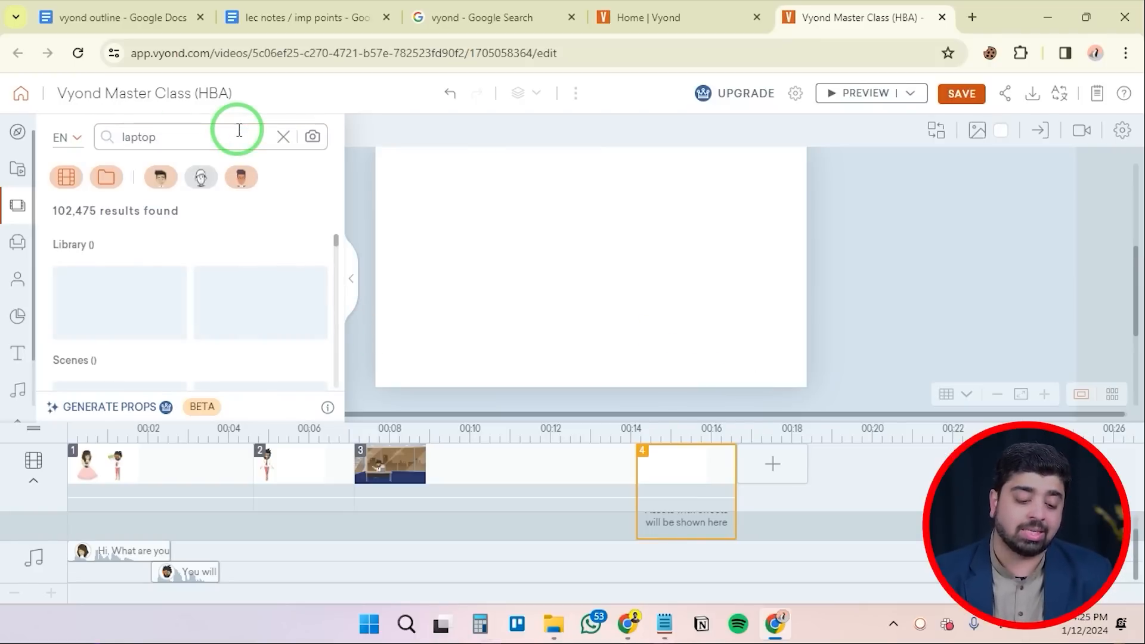
Search the library for "factory" and fill scene 4 with the scene of a hazmat worker wheeling radioactive barrels
{"action": "left_click", "coordinate": [184, 139]}
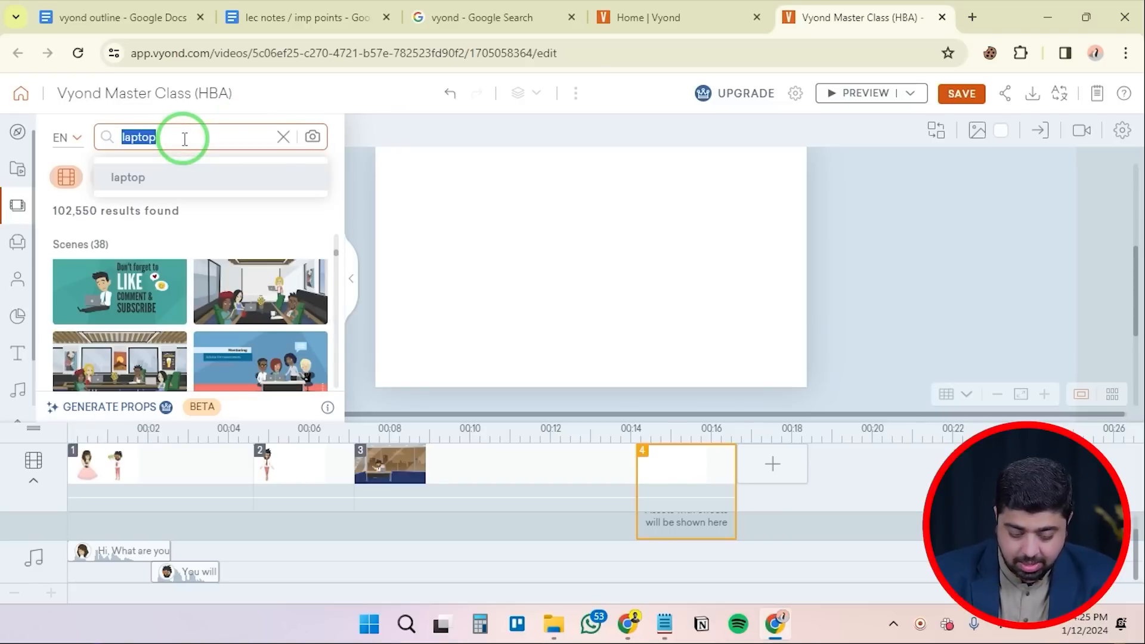
{"action": "key", "text": "BackSpace"}
{"action": "type", "text": "fact"}
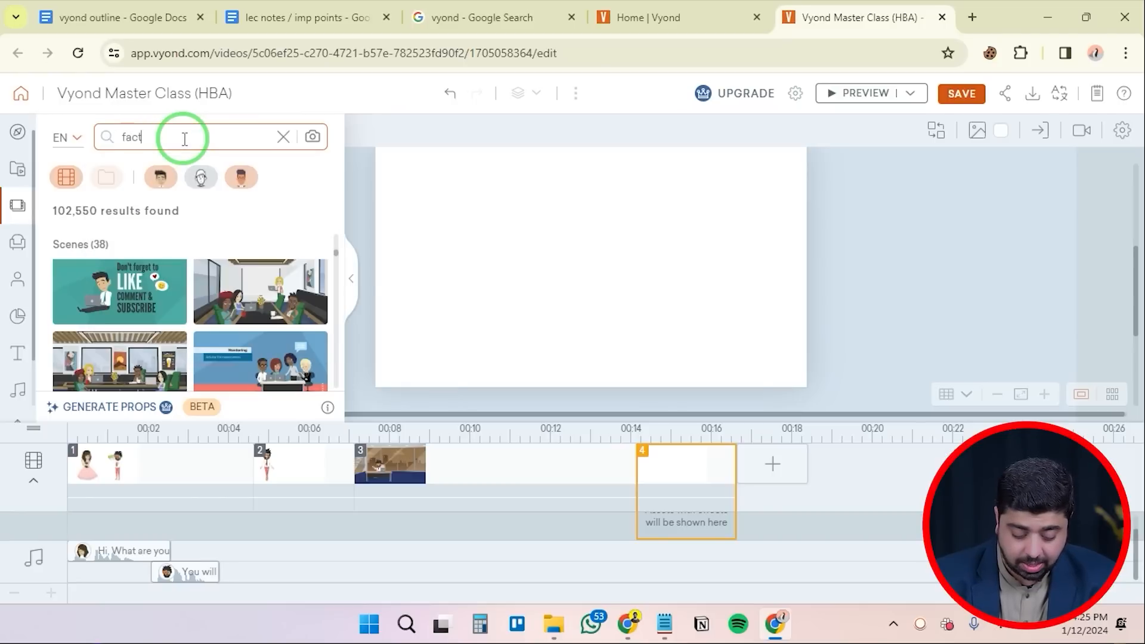
{"action": "type", "text": "ory"}
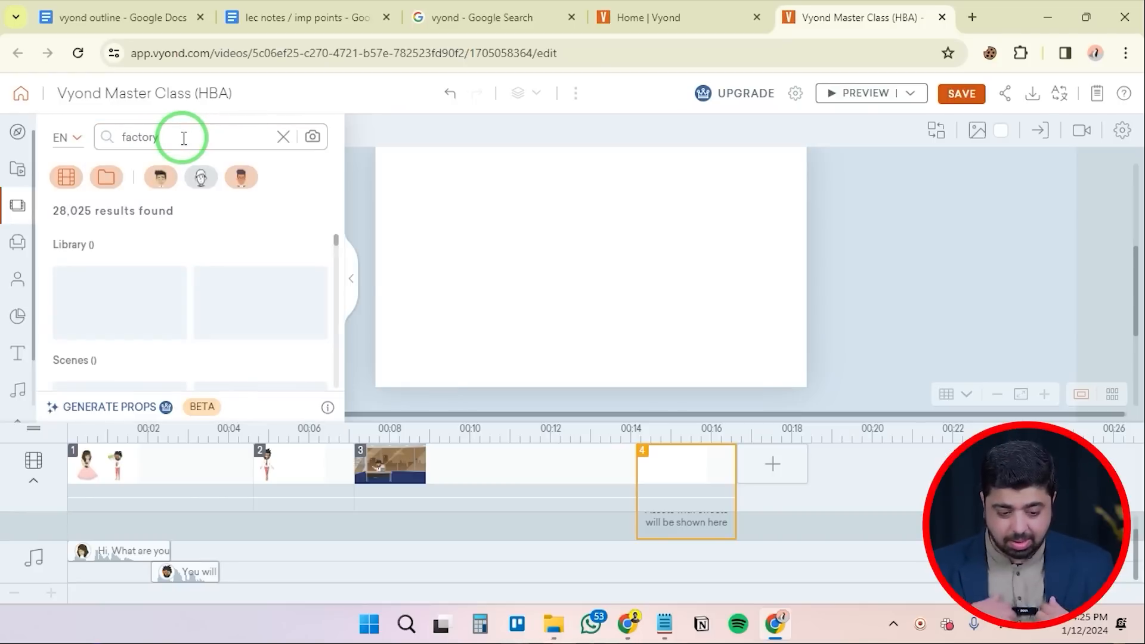
{"action": "scroll", "coordinate": [149, 345], "scroll_direction": "down", "scroll_amount": 2}
{"action": "scroll", "coordinate": [214, 327], "scroll_direction": "down", "scroll_amount": 5}
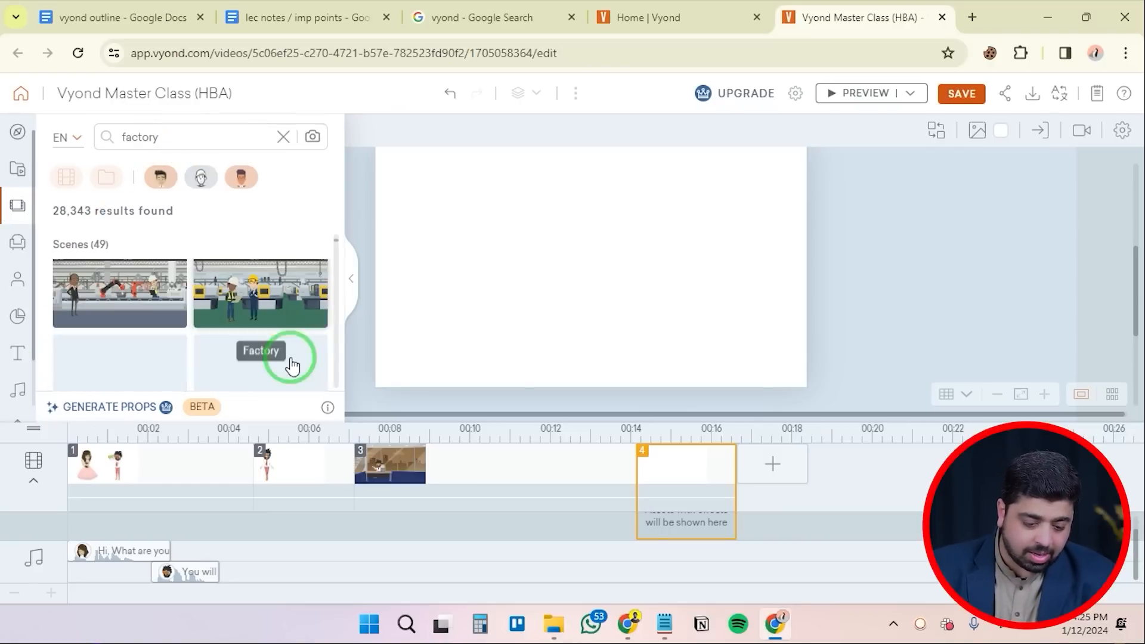
{"action": "scroll", "coordinate": [232, 345], "scroll_direction": "down", "scroll_amount": 2}
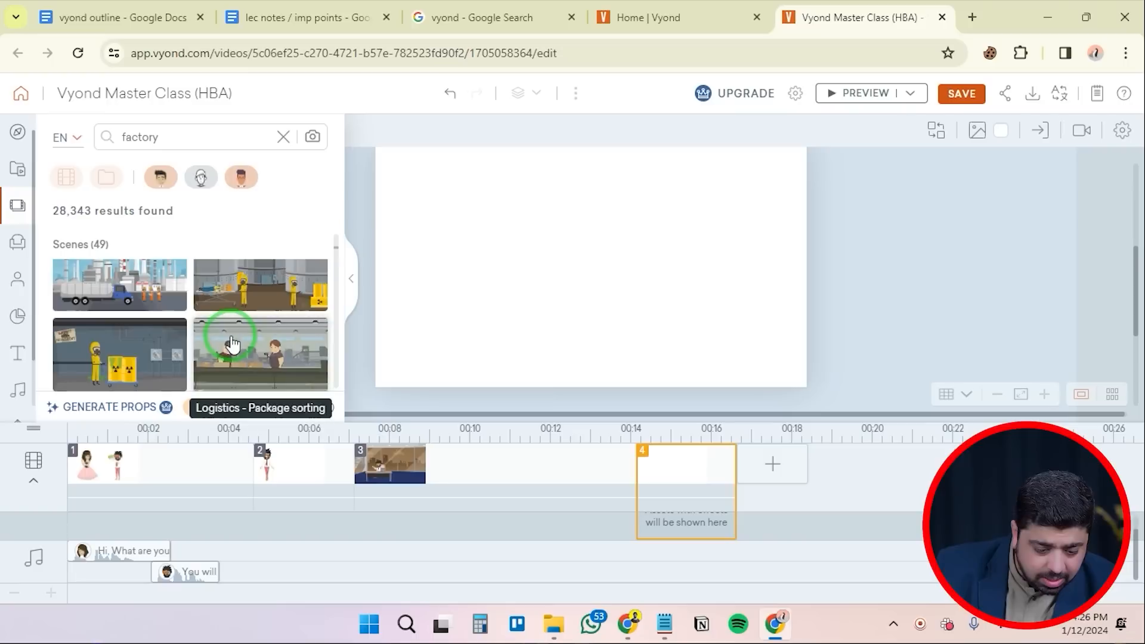
{"action": "left_click", "coordinate": [136, 352]}
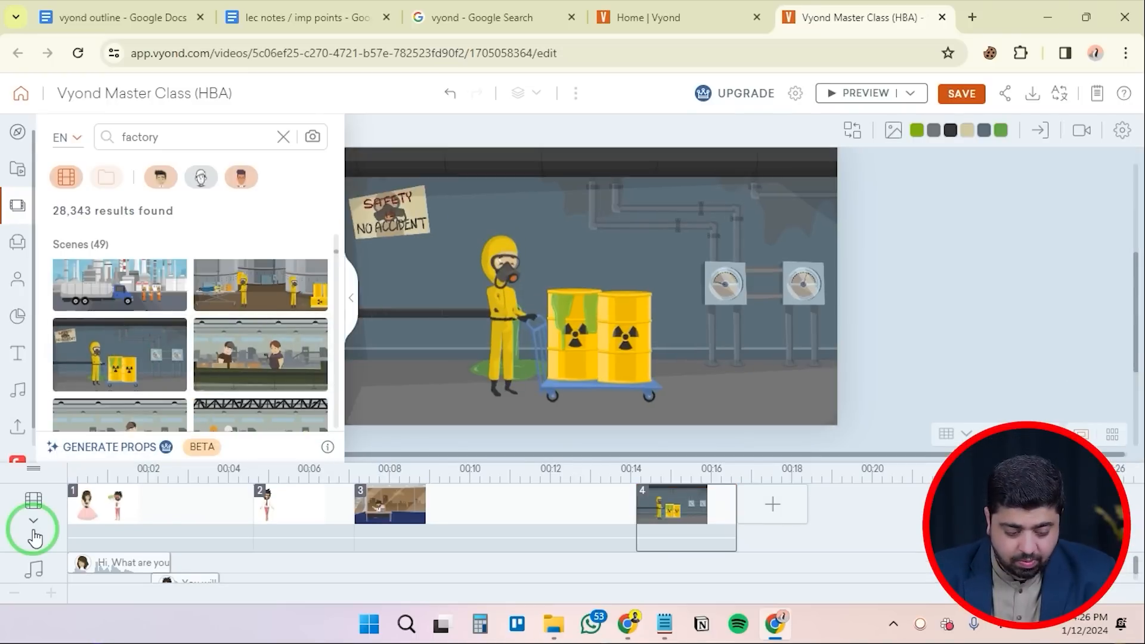
Add scene 5 and fill it with the doctor's office consultation scene from a "doctor" search
{"action": "left_click", "coordinate": [34, 522]}
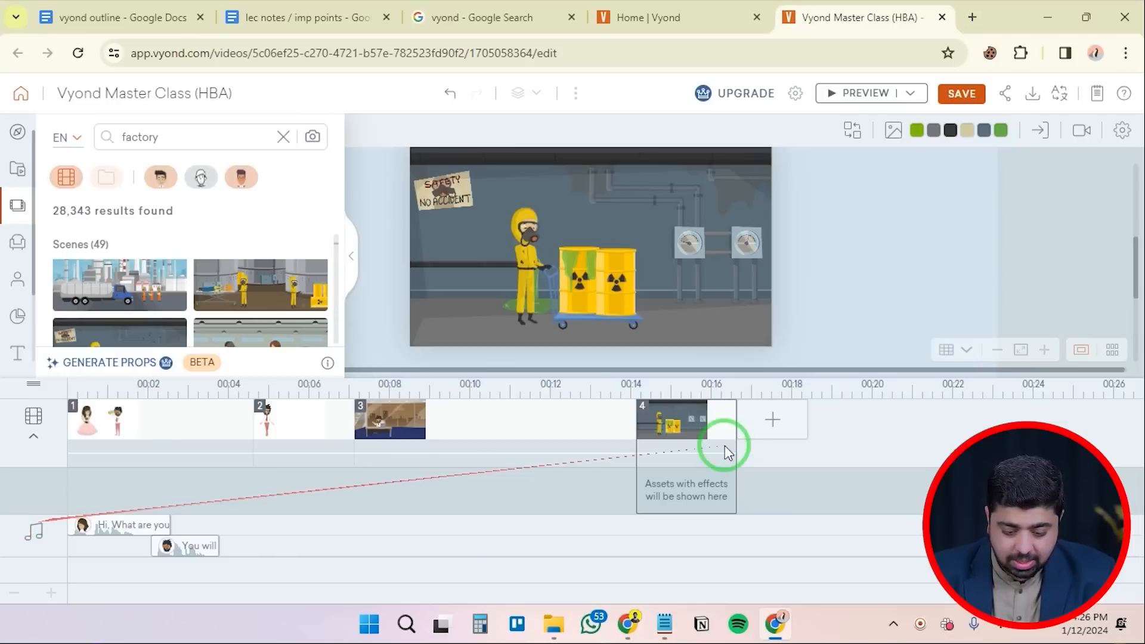
{"action": "left_click", "coordinate": [772, 419]}
{"action": "left_click", "coordinate": [796, 488]}
{"action": "double_click", "coordinate": [182, 130]}
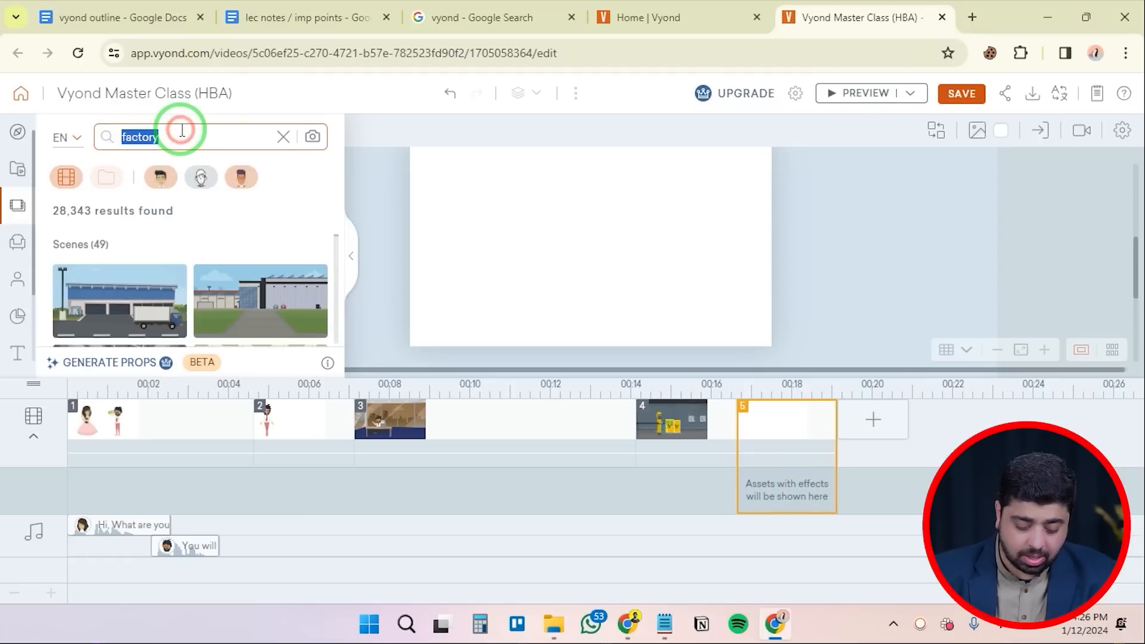
{"action": "type", "text": "doctor"}
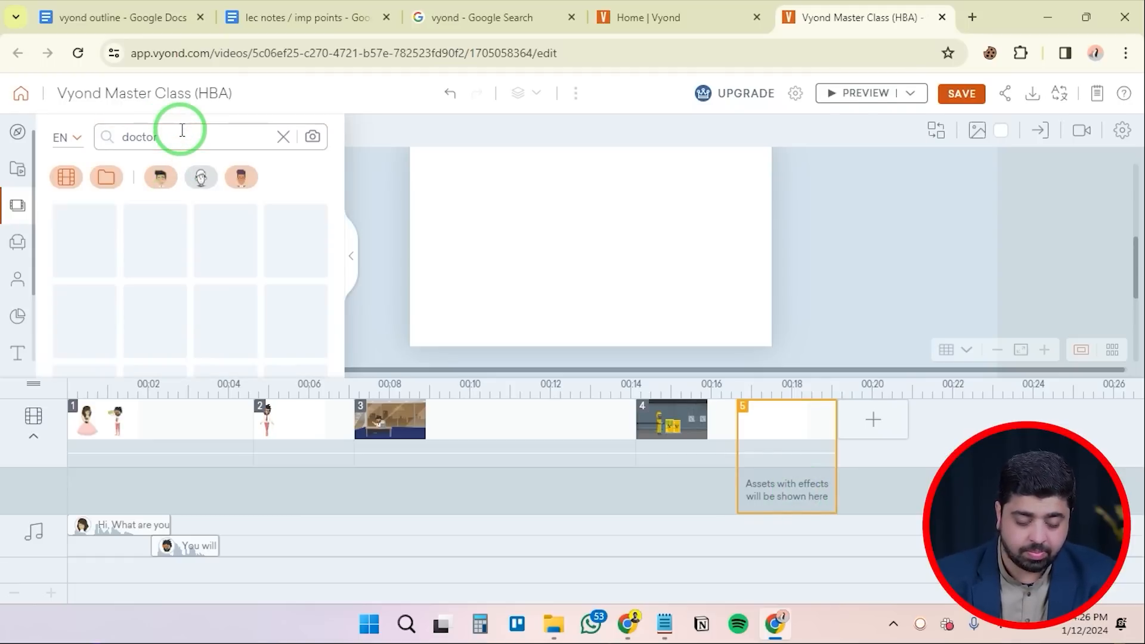
{"action": "left_click", "coordinate": [129, 309]}
{"action": "left_click_drag", "start_coordinate": [129, 309], "coordinate": [469, 412]}
{"action": "left_click", "coordinate": [926, 420]}
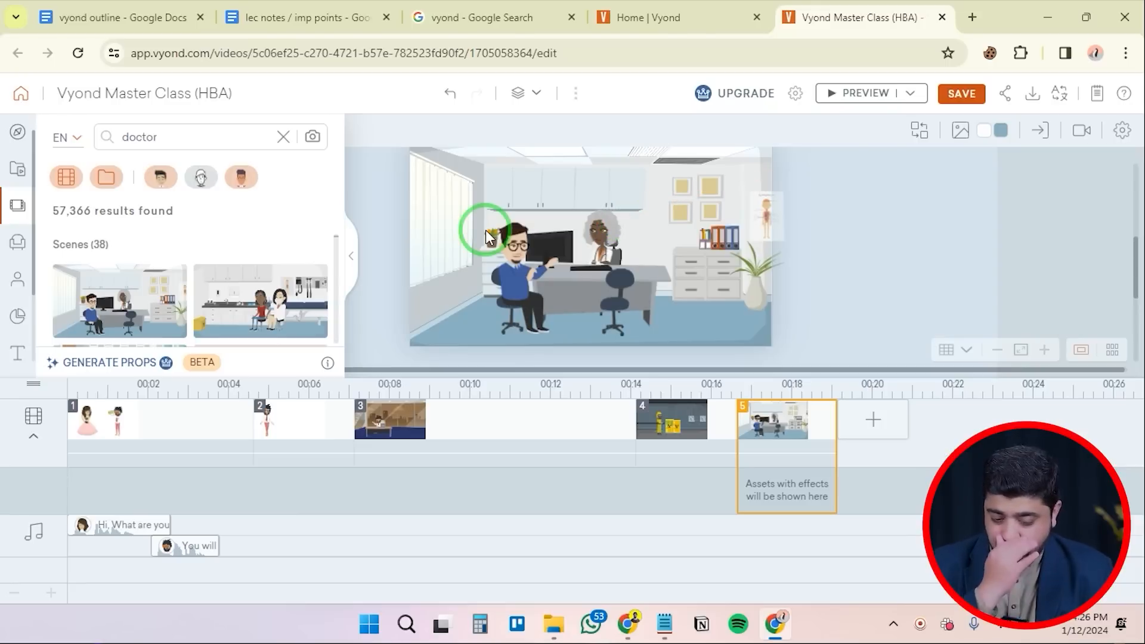
{"action": "left_click", "coordinate": [31, 510]}
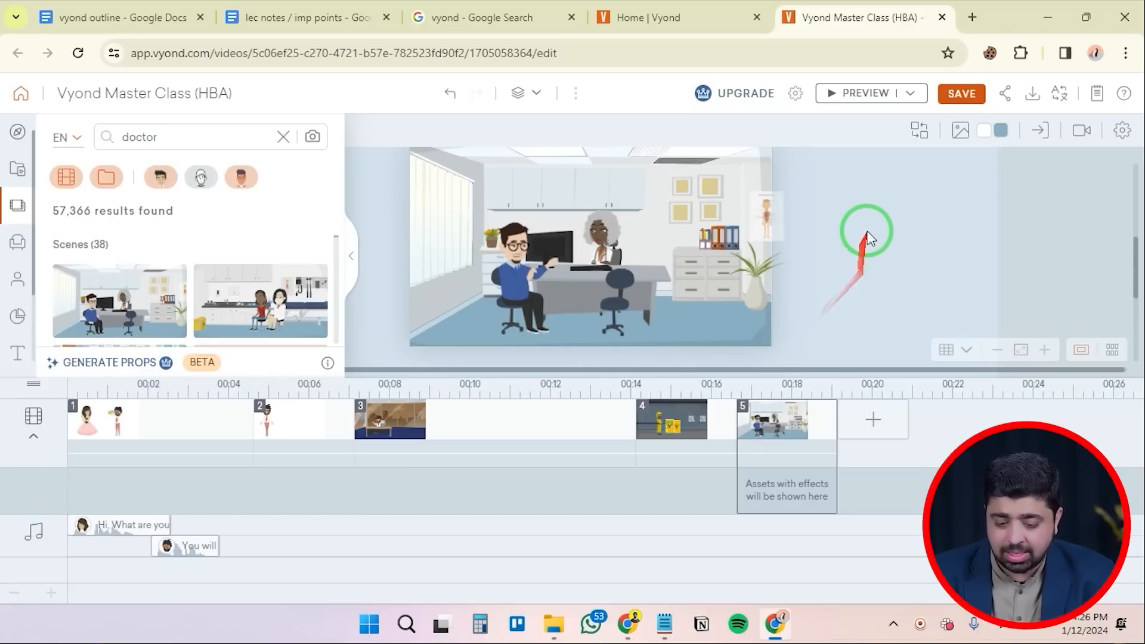
Extend the duration of scene 4 so it ends at about 00:21 on the timeline
{"action": "left_click", "coordinate": [686, 417]}
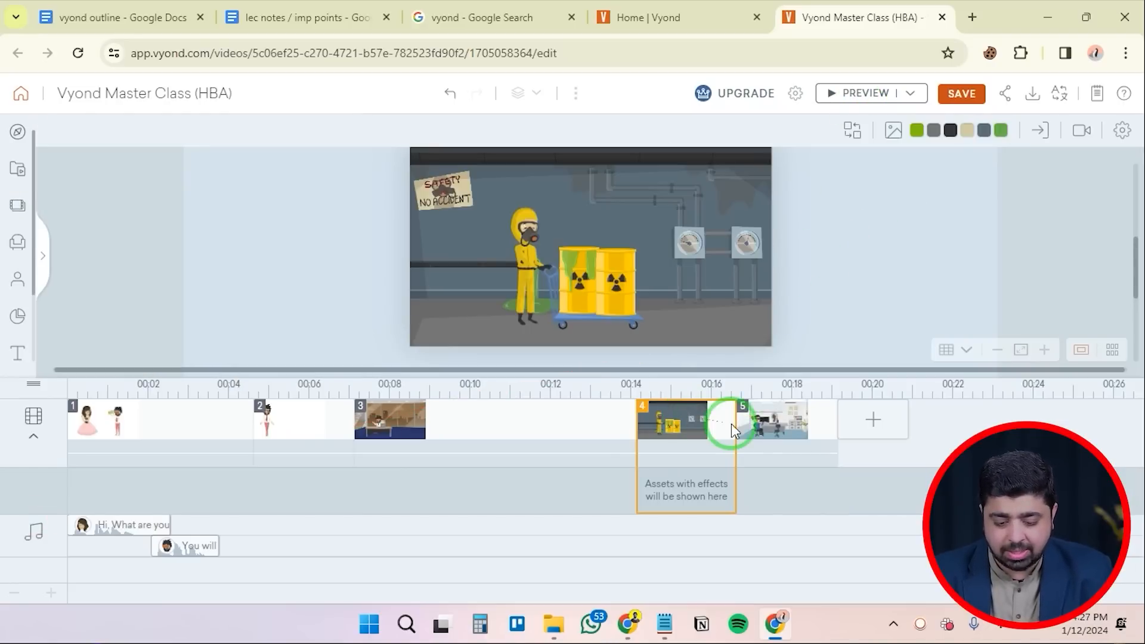
{"action": "left_click_drag", "start_coordinate": [733, 423], "coordinate": [913, 424]}
{"action": "left_click", "coordinate": [706, 427]}
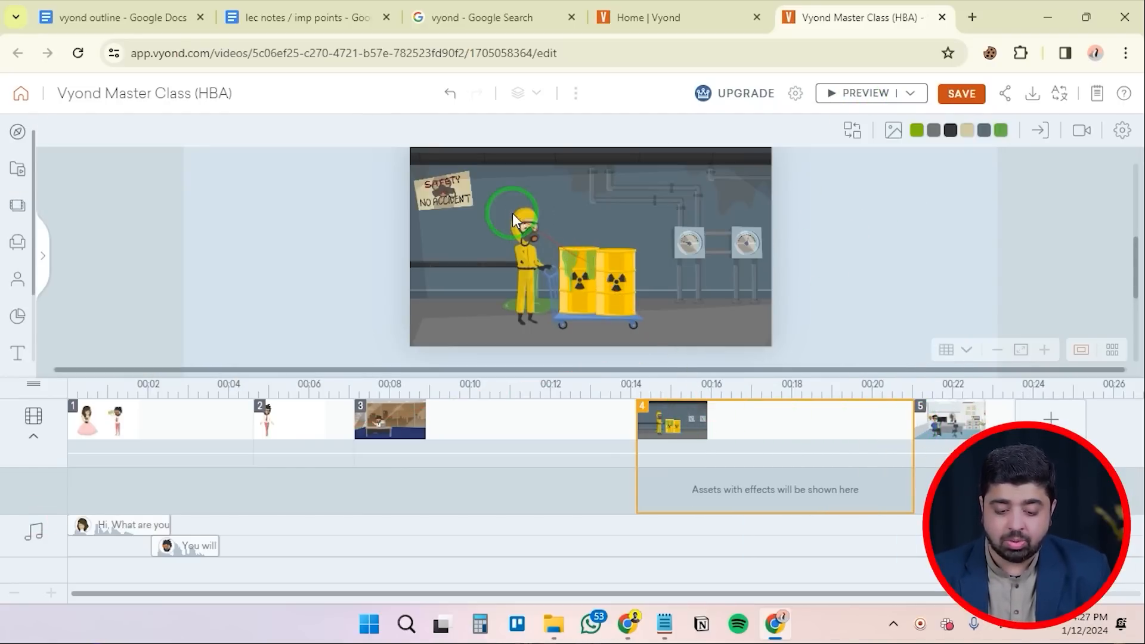
{"action": "left_click", "coordinate": [850, 233]}
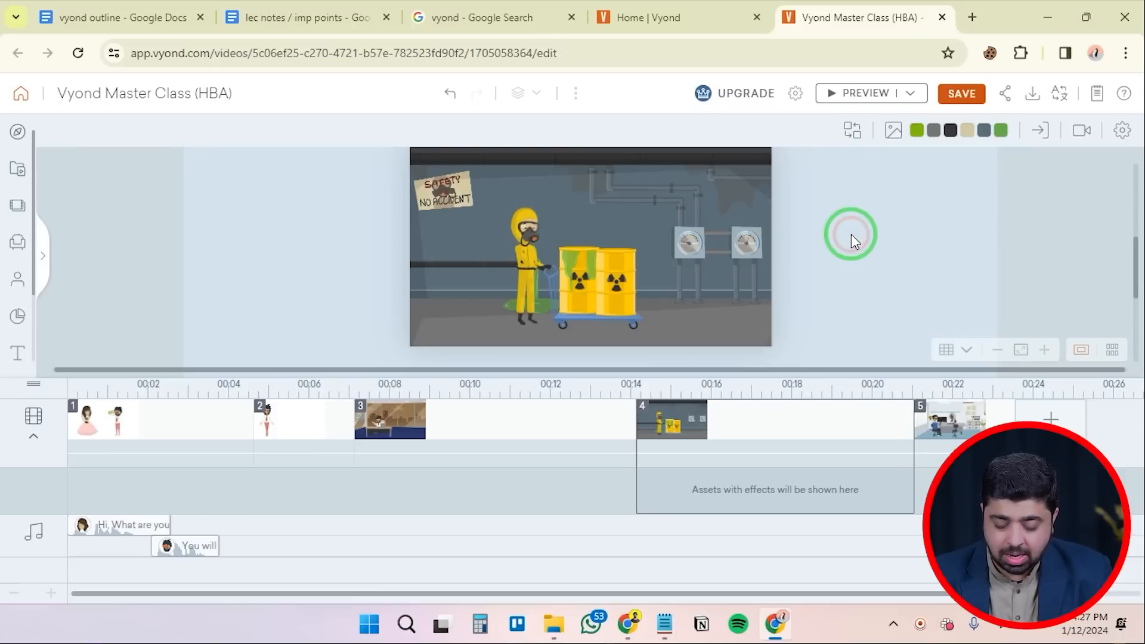
Reduce the two radioactive barrels in scene 4 to the single green-stained one, centred on the cart
{"action": "left_click", "coordinate": [522, 226]}
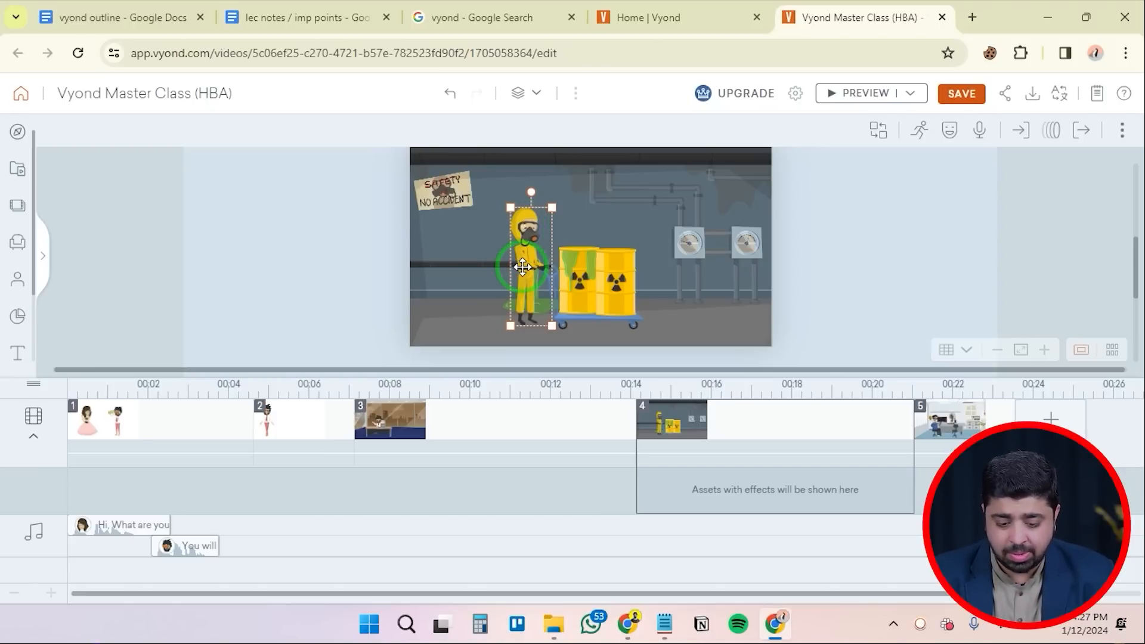
{"action": "left_click", "coordinate": [627, 281]}
{"action": "left_click_drag", "start_coordinate": [627, 280], "coordinate": [590, 266]}
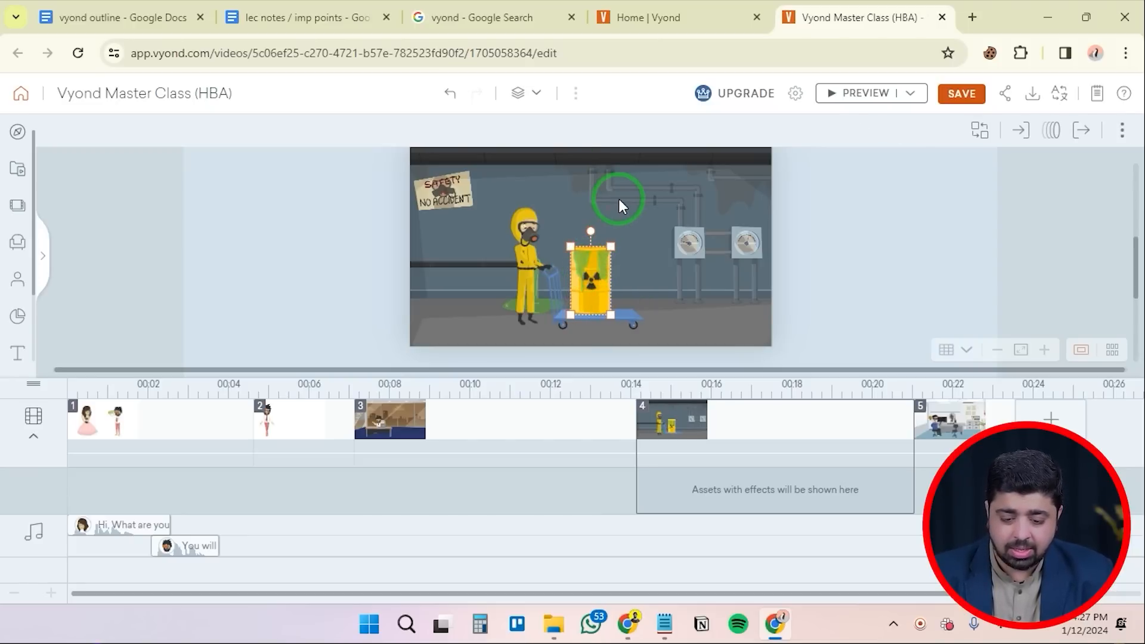
Shift the hazmat worker slightly toward the cart and change the action to a standing pose from a "sad" search
{"action": "left_click", "coordinate": [429, 190]}
{"action": "left_click", "coordinate": [510, 229]}
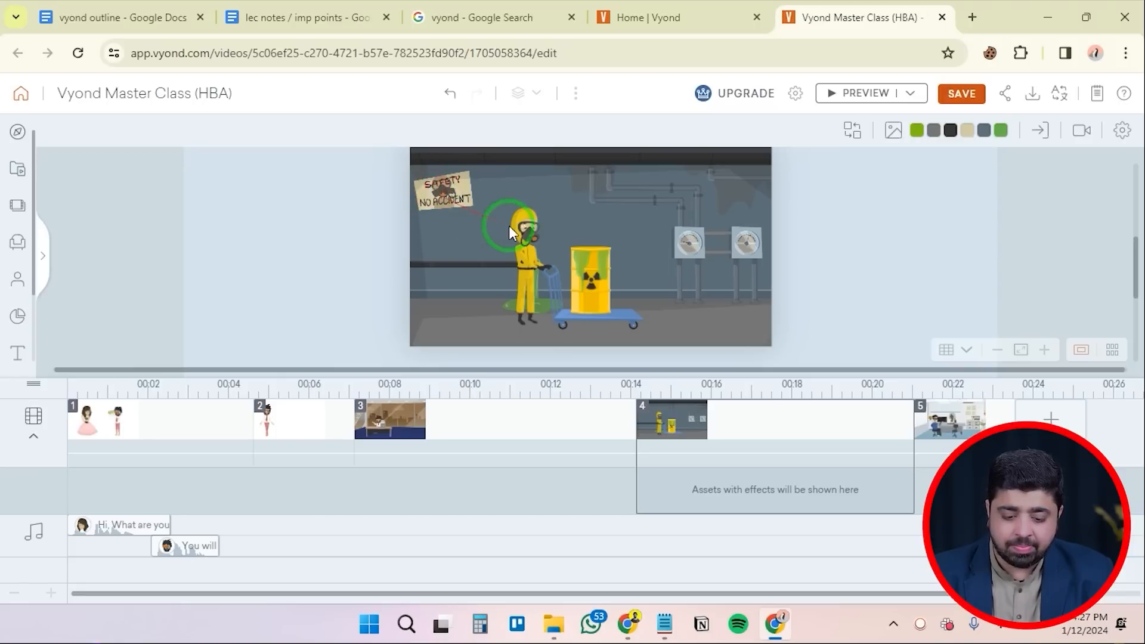
{"action": "left_click_drag", "start_coordinate": [519, 230], "coordinate": [522, 229]}
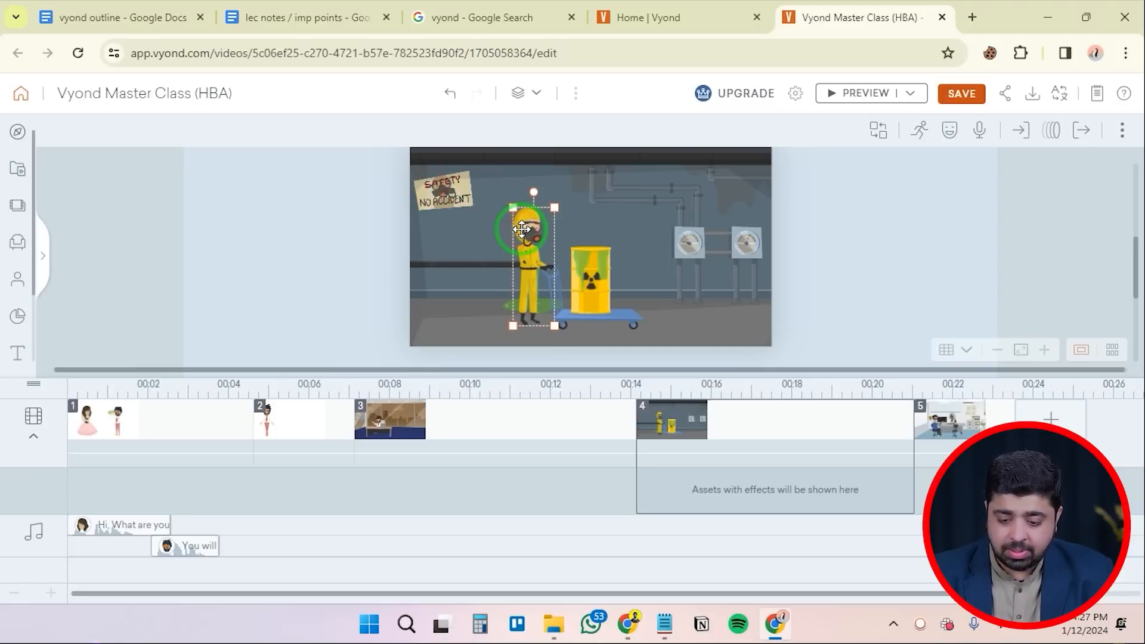
{"action": "left_click", "coordinate": [925, 132]}
{"action": "left_click", "coordinate": [938, 167]}
{"action": "type", "text": "sad"}
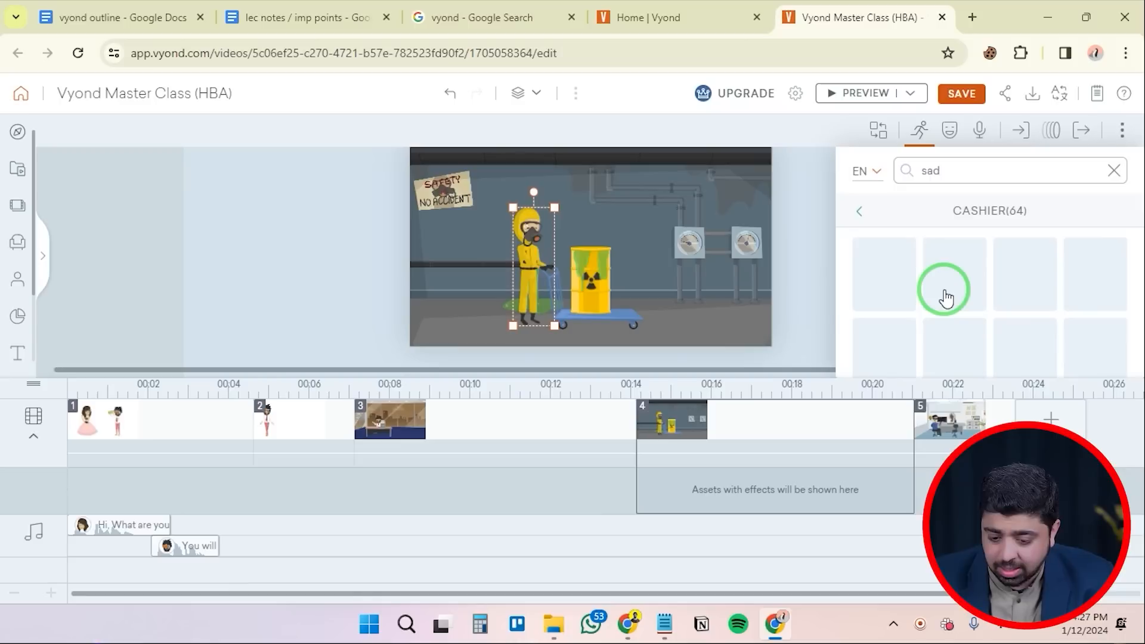
{"action": "scroll", "coordinate": [957, 305], "scroll_direction": "down", "scroll_amount": 1}
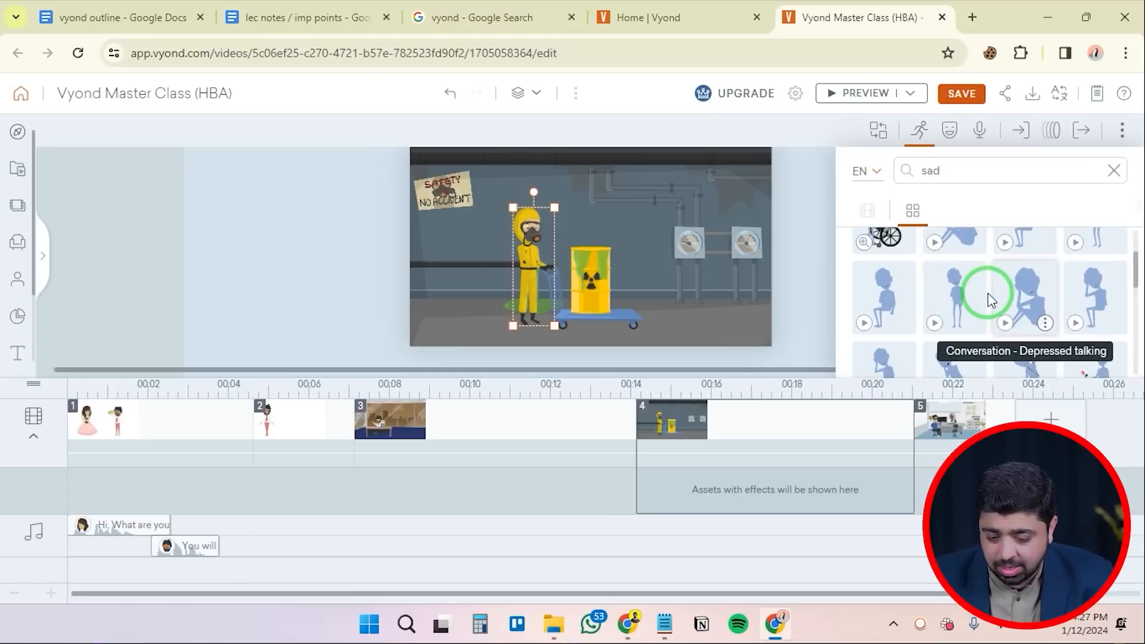
{"action": "left_click", "coordinate": [962, 306]}
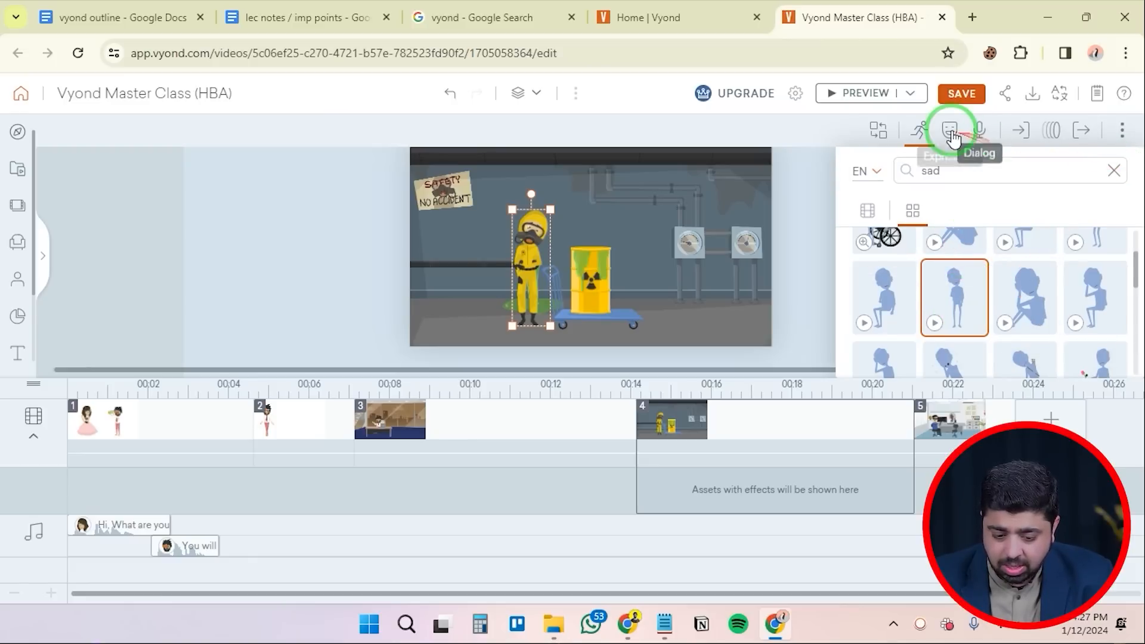
Preview scene 4 to check the hazmat worker's new pose
{"action": "left_click", "coordinate": [868, 93]}
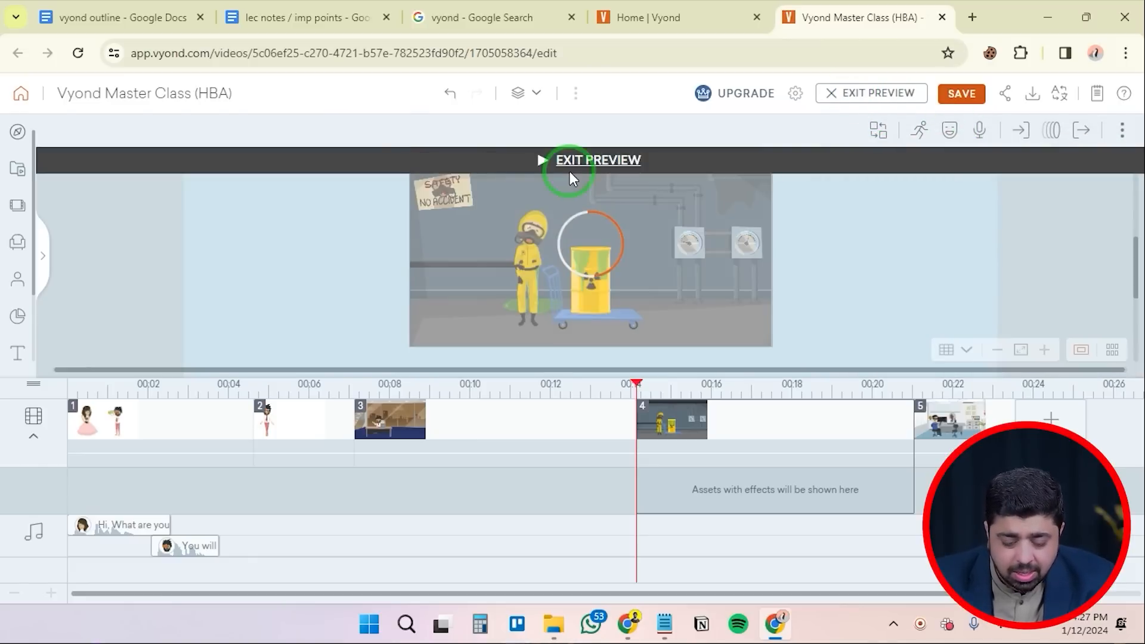
{"action": "left_click", "coordinate": [570, 171]}
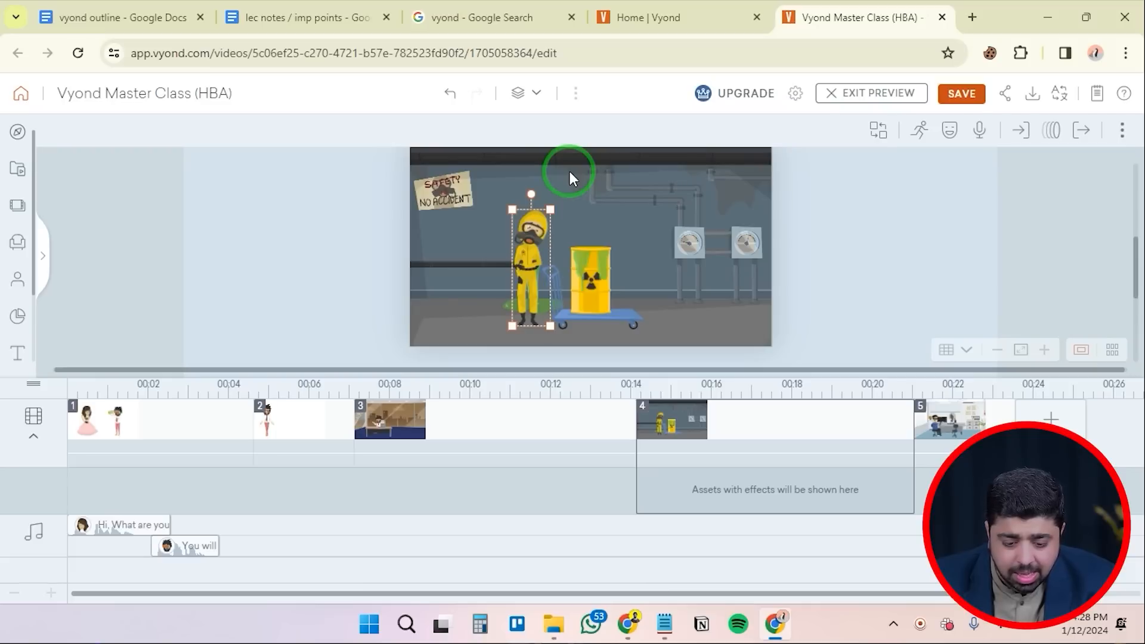
{"action": "left_click", "coordinate": [785, 411]}
{"action": "left_click", "coordinate": [540, 228]}
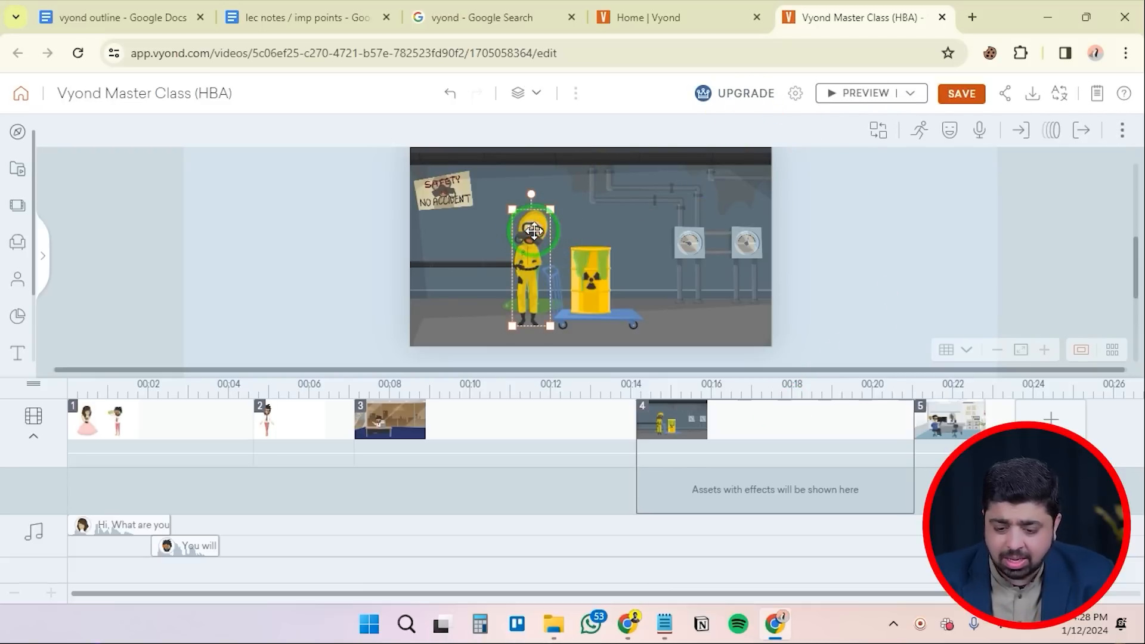
Search the props for "think" and place the white thought cloud above the barrel in scene 4
{"action": "left_click", "coordinate": [17, 241]}
{"action": "double_click", "coordinate": [163, 129]}
{"action": "type", "text": "thonk"}
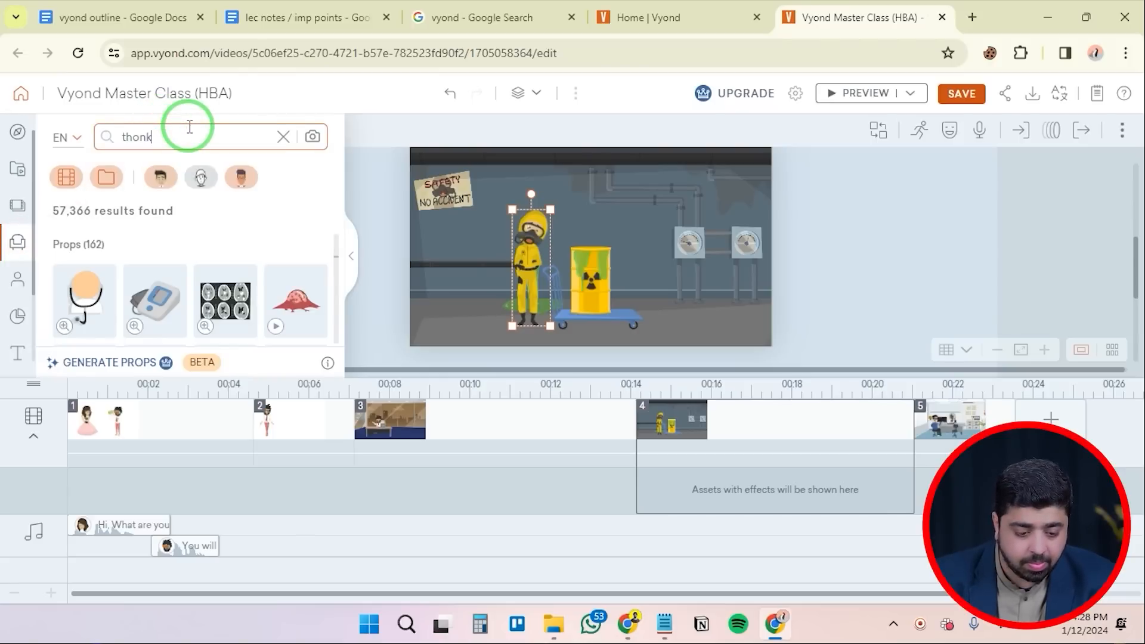
{"action": "key", "text": "Return"}
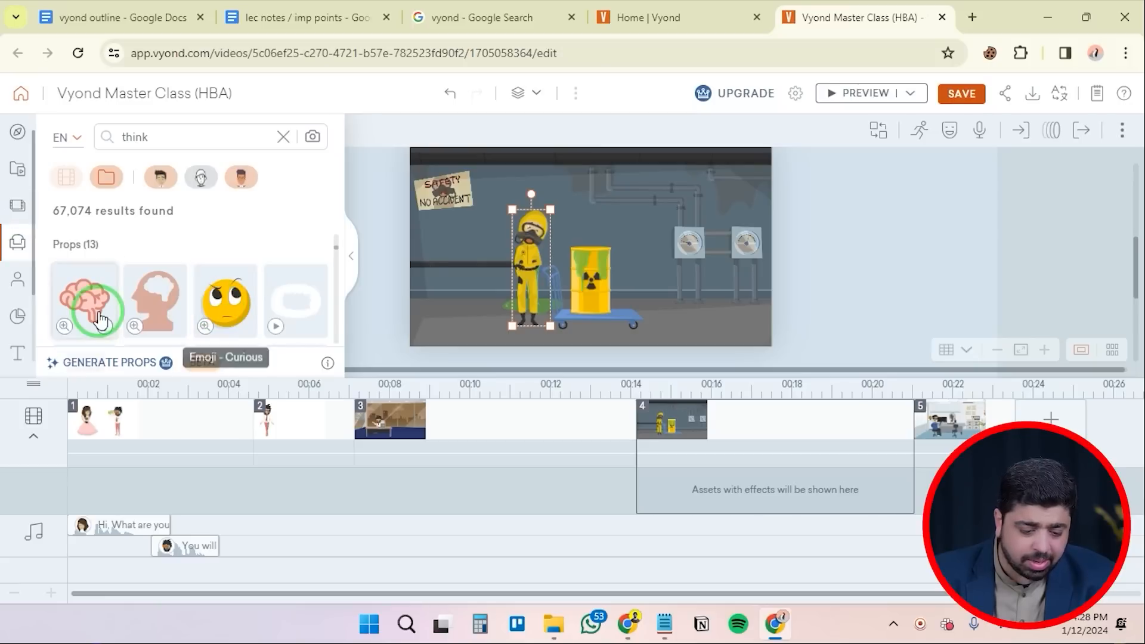
{"action": "left_click", "coordinate": [65, 309]}
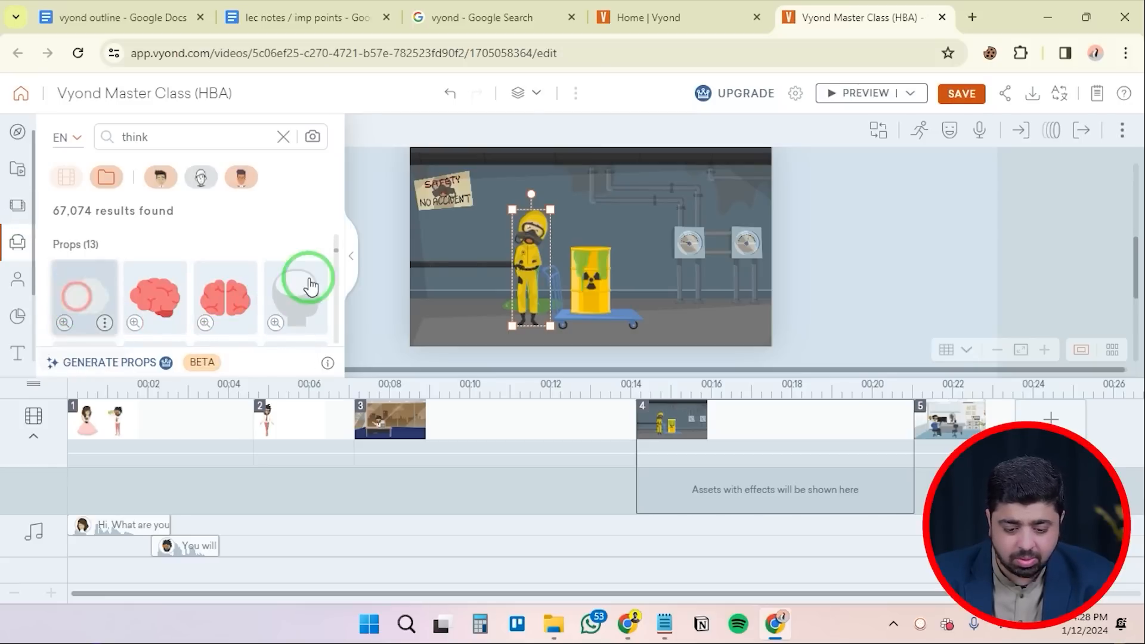
{"action": "left_click_drag", "start_coordinate": [585, 222], "coordinate": [585, 173]}
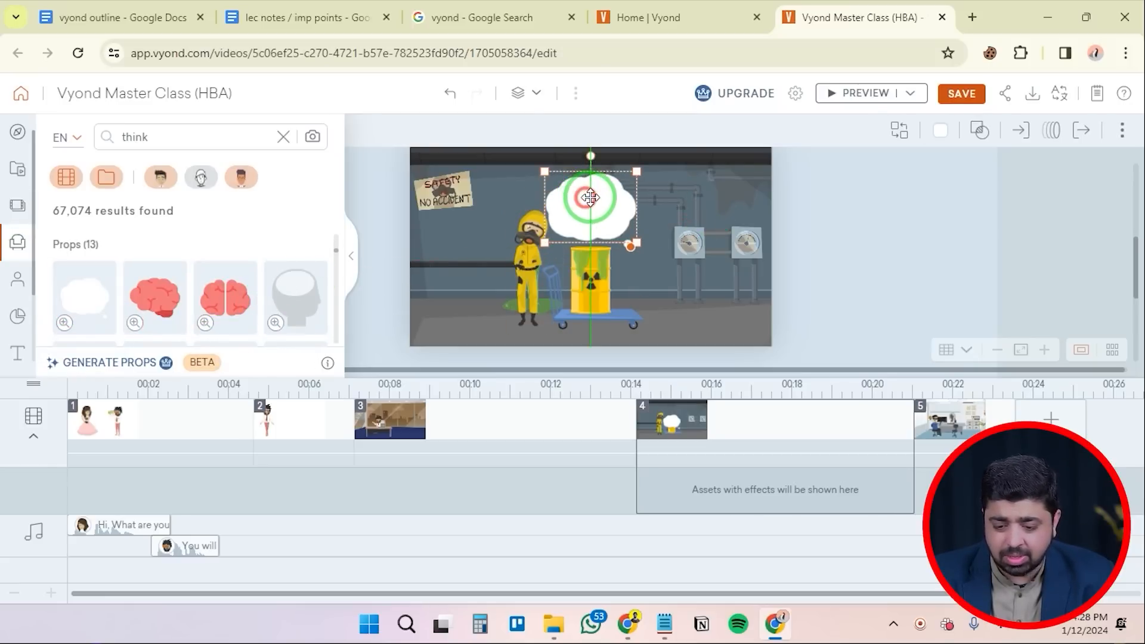
Mirror the thought cloud, scale it down slightly and position it beside the hazmat worker's head, above the barrel
{"action": "left_click", "coordinate": [1051, 136]}
{"action": "left_click", "coordinate": [597, 200]}
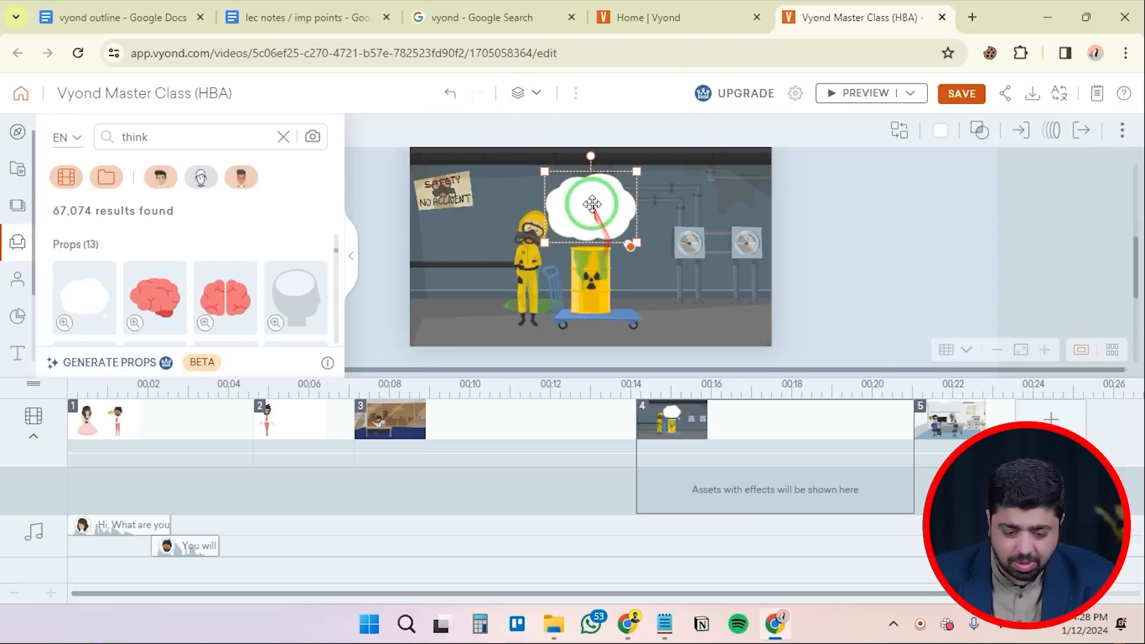
{"action": "left_click_drag", "start_coordinate": [591, 200], "coordinate": [479, 193]}
{"action": "left_click", "coordinate": [598, 203]}
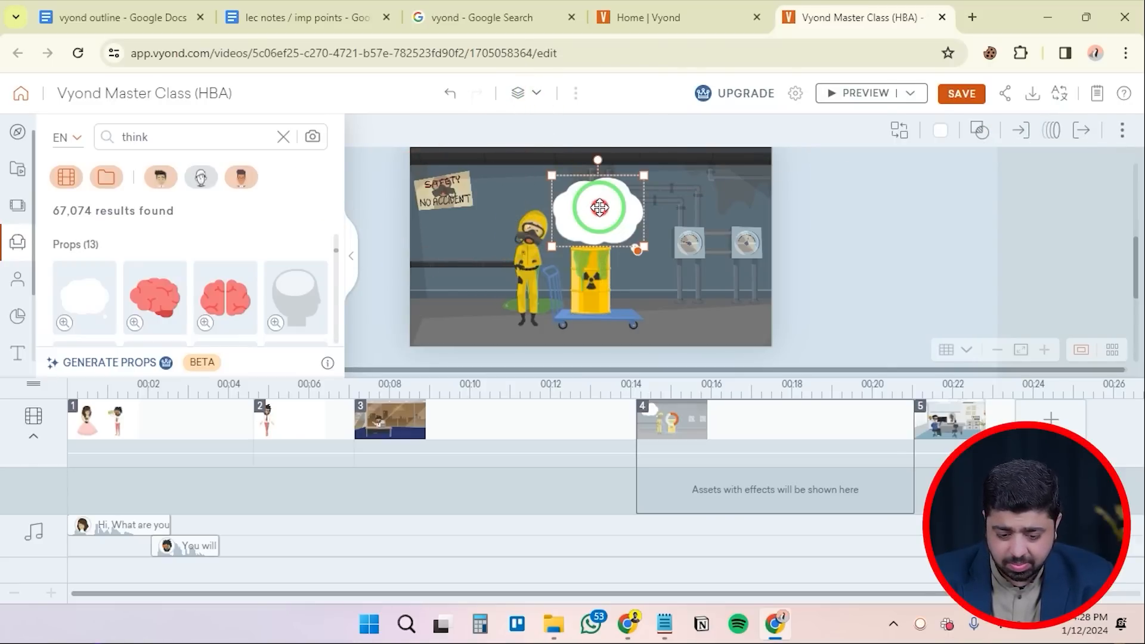
{"action": "right_click", "coordinate": [598, 203]}
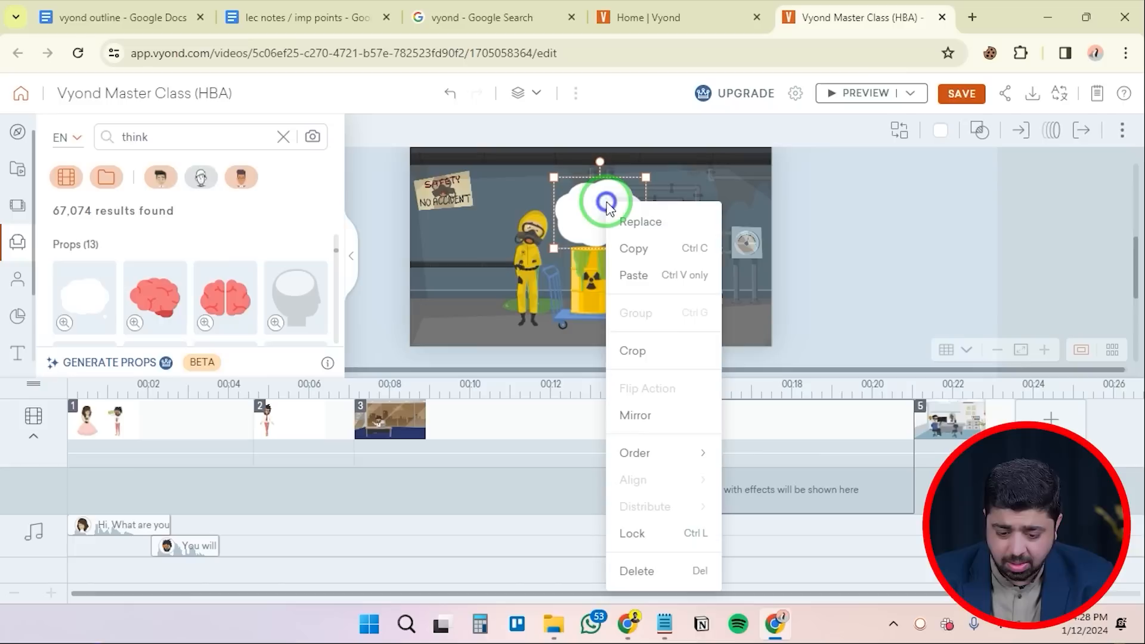
{"action": "left_click", "coordinate": [633, 416]}
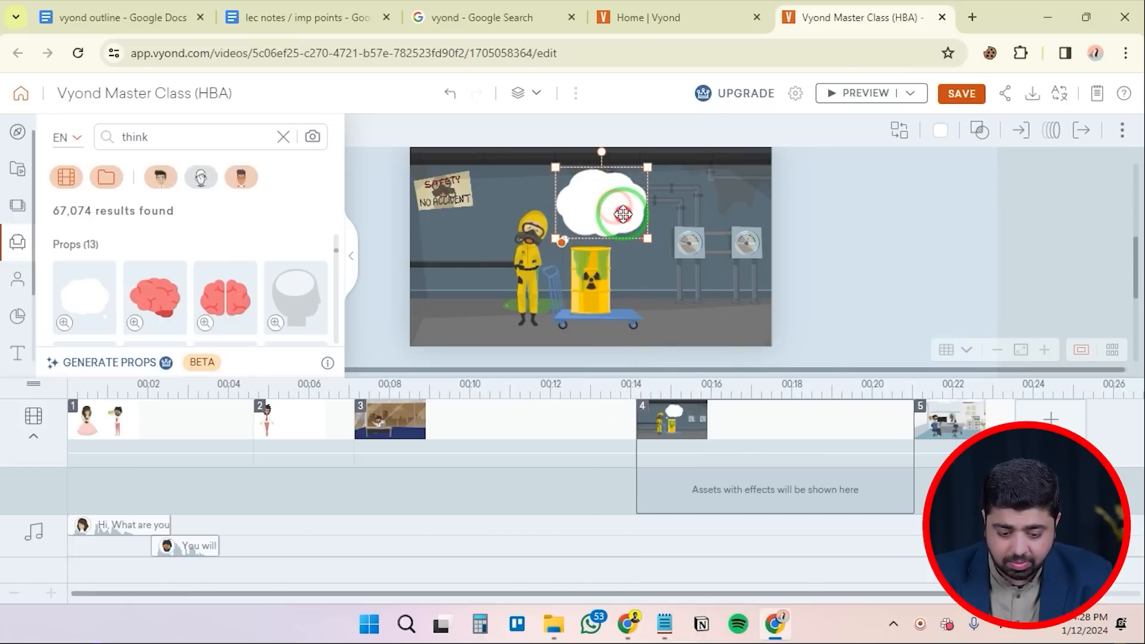
{"action": "left_click_drag", "start_coordinate": [647, 237], "coordinate": [631, 229]}
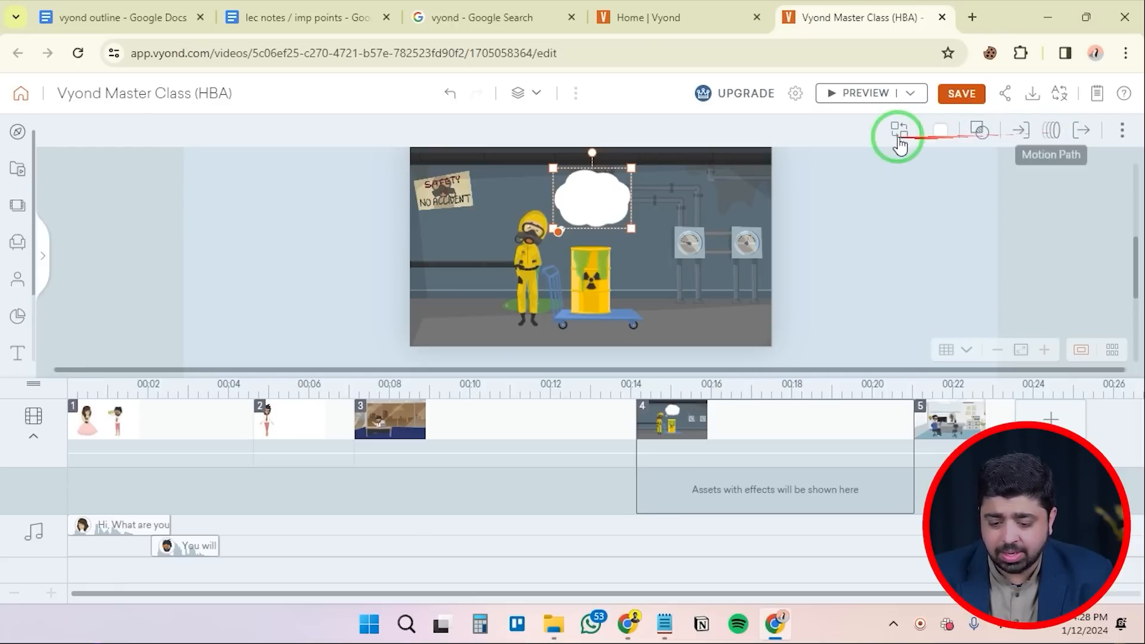
{"action": "left_click", "coordinate": [851, 231]}
{"action": "left_click", "coordinate": [573, 205]}
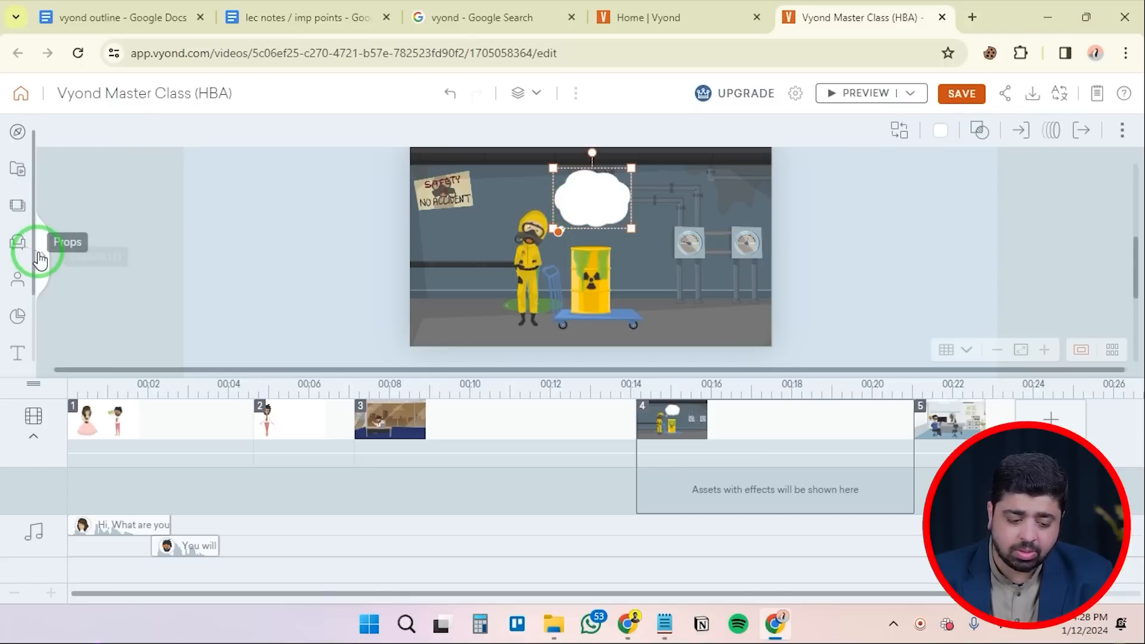
Try a blue motorcycle from a "motor" prop search inside the thought cloud and delete it
{"action": "left_click", "coordinate": [20, 243]}
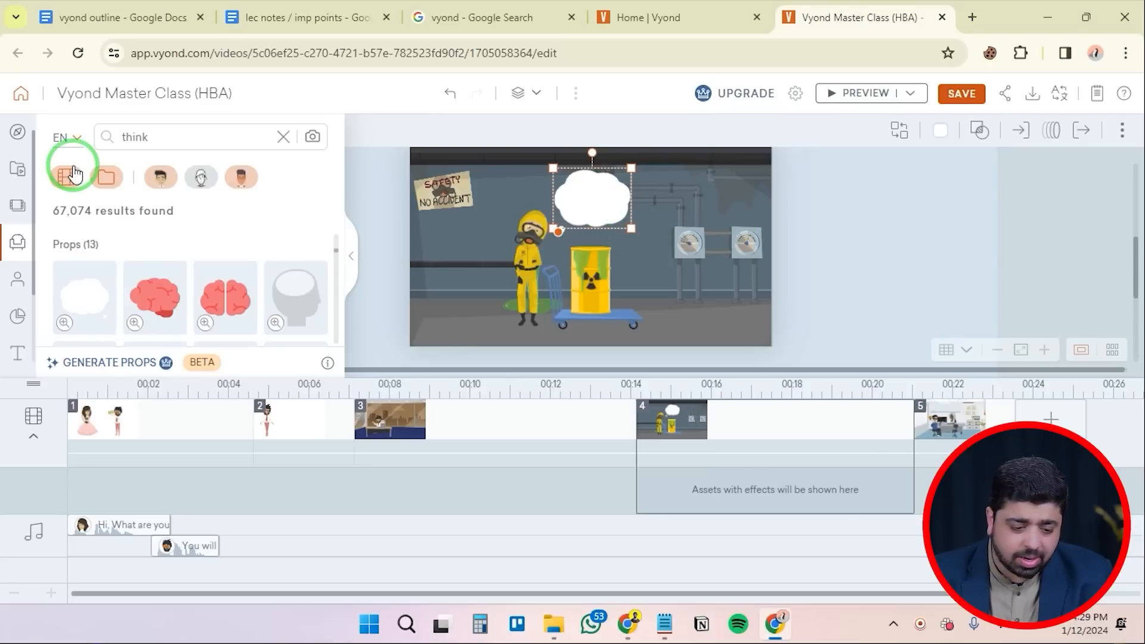
{"action": "left_click", "coordinate": [167, 137]}
{"action": "key", "text": "ctrl+a"}
{"action": "key", "text": "BackSpace"}
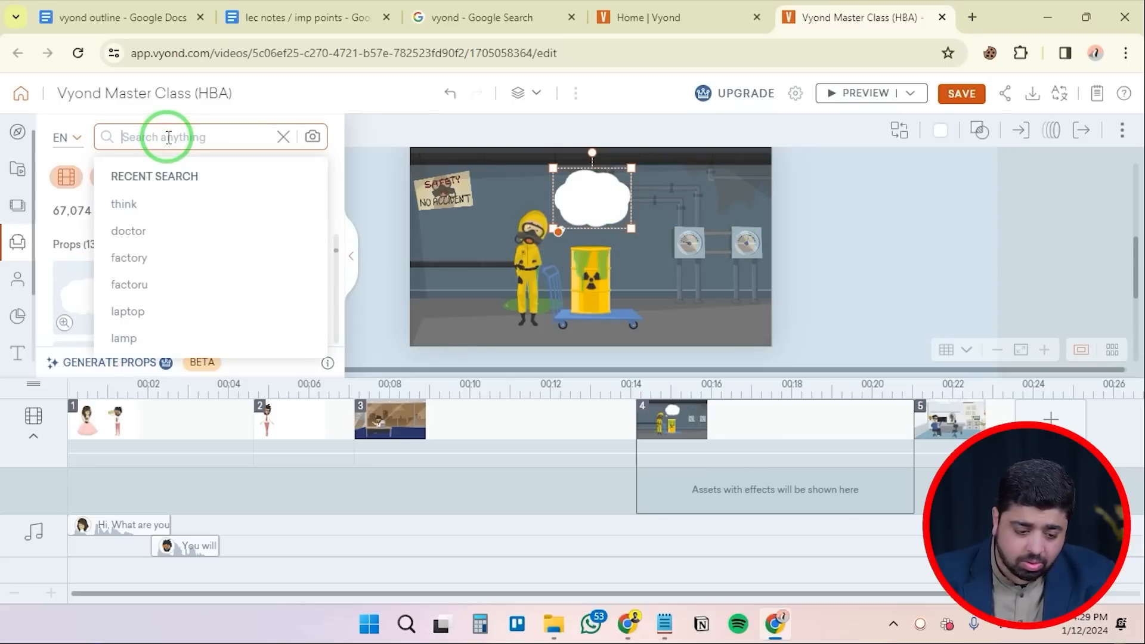
{"action": "type", "text": "mo"}
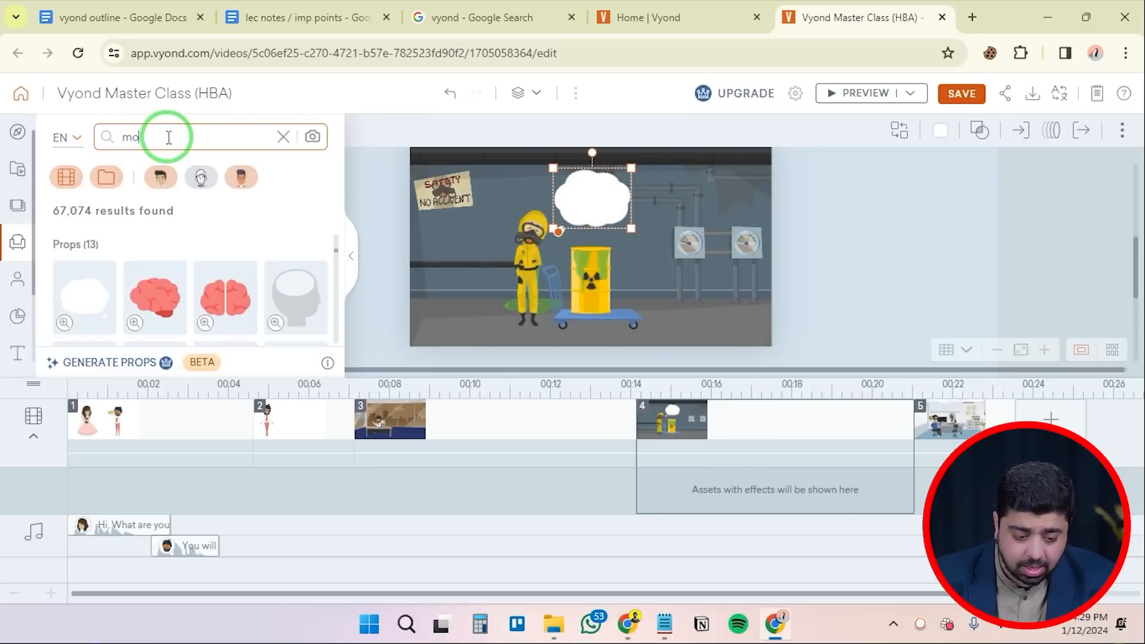
{"action": "type", "text": "tor"}
{"action": "left_click_drag", "start_coordinate": [85, 299], "coordinate": [585, 194]}
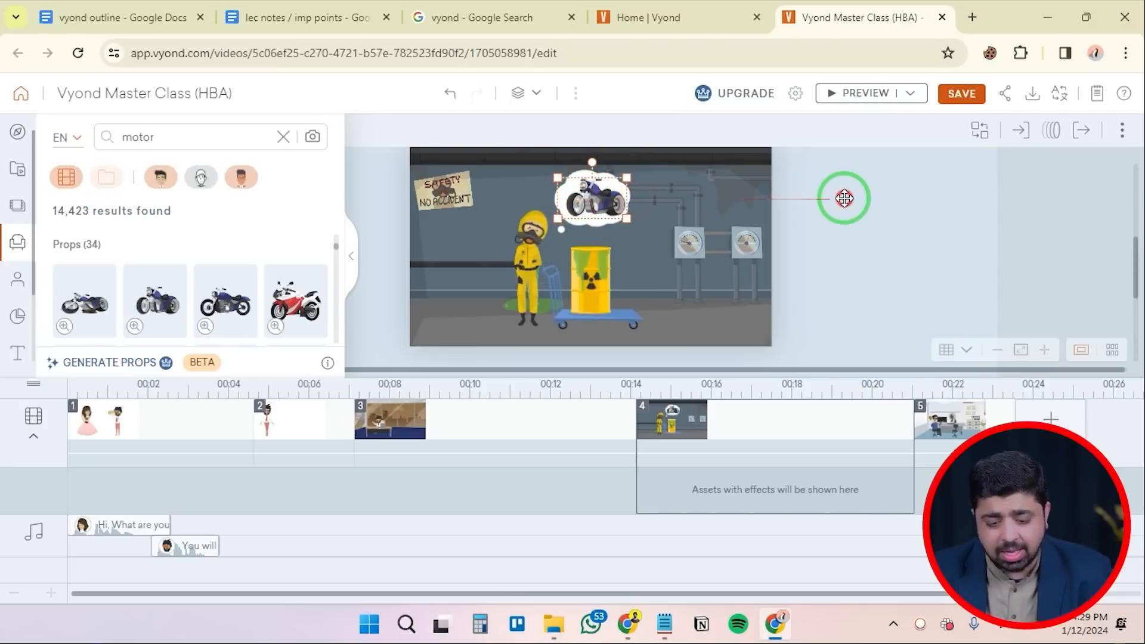
{"action": "left_click", "coordinate": [844, 198]}
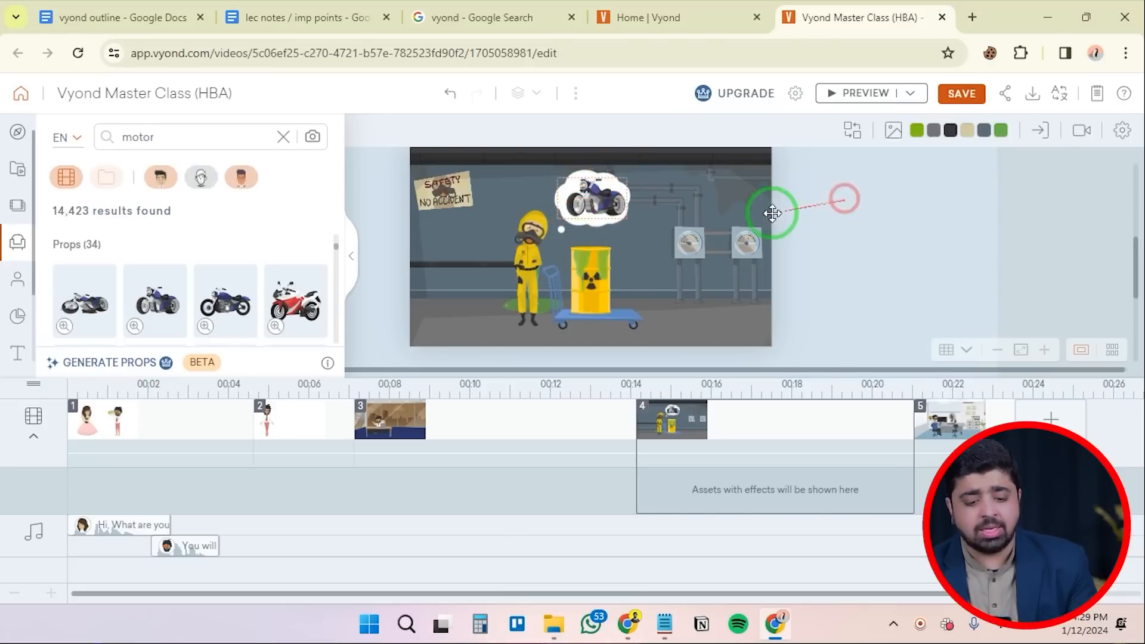
{"action": "left_click", "coordinate": [595, 195]}
{"action": "key", "text": "Delete"}
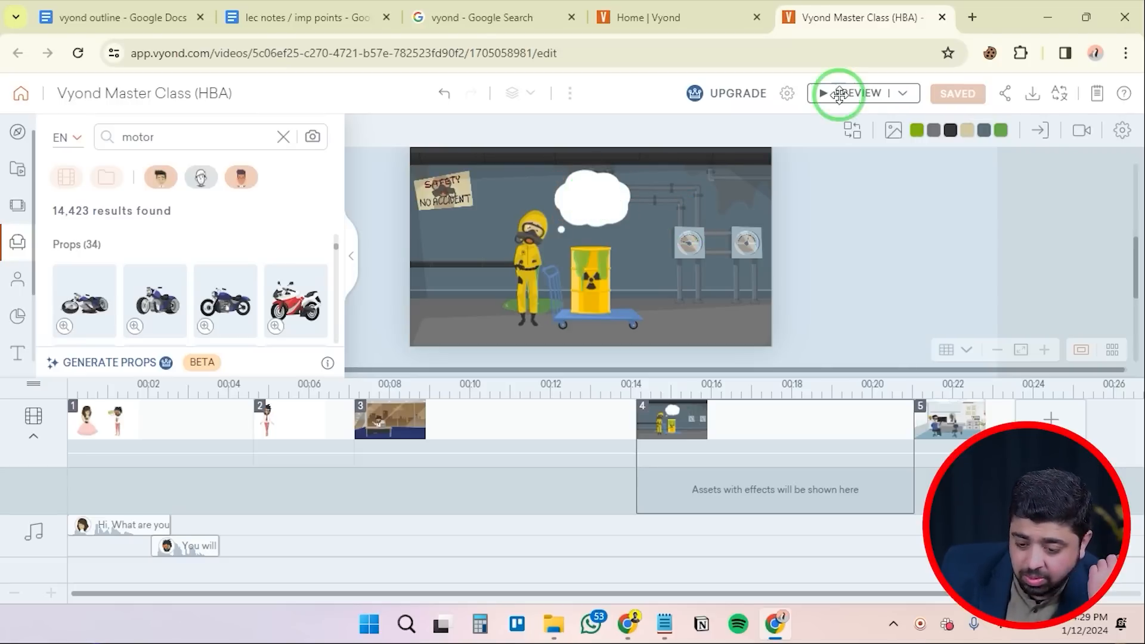
Search Google Images for "iphone 15" in a new browser tab and open Apple's picture of the black and pink phones
{"action": "left_click", "coordinate": [978, 17]}
{"action": "type", "text": "ip[jpn"}
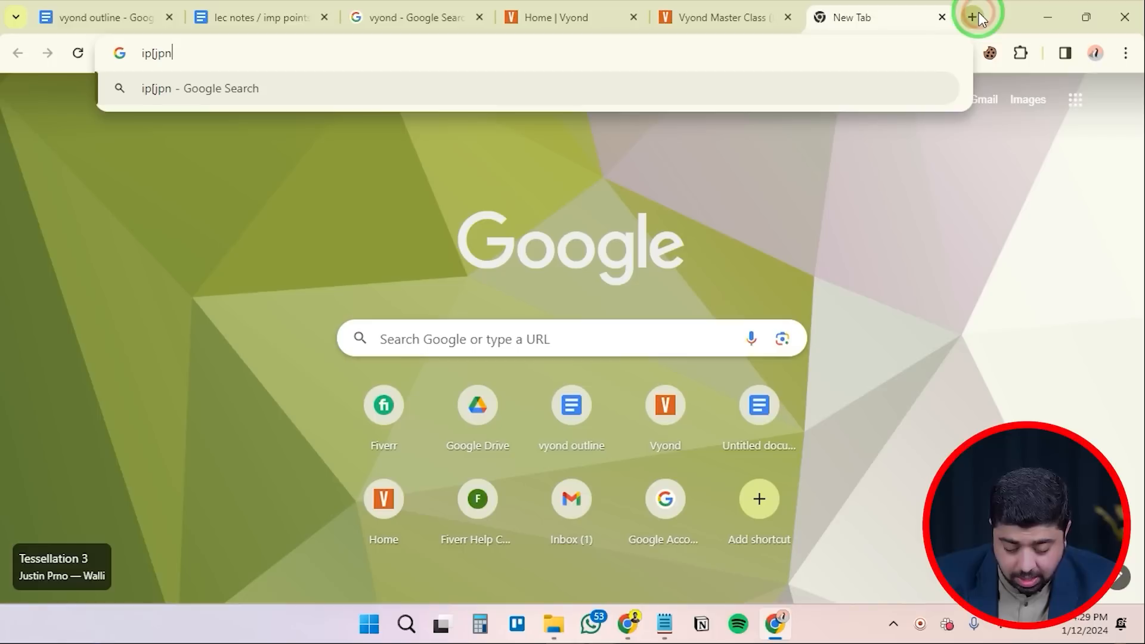
{"action": "key", "text": "BackSpace"}
{"action": "key", "text": "BackSpace"}
{"action": "key", "text": "BackSpace"}
{"action": "key", "text": "BackSpace"}
{"action": "type", "text": "hone 15"}
{"action": "key", "text": "Return"}
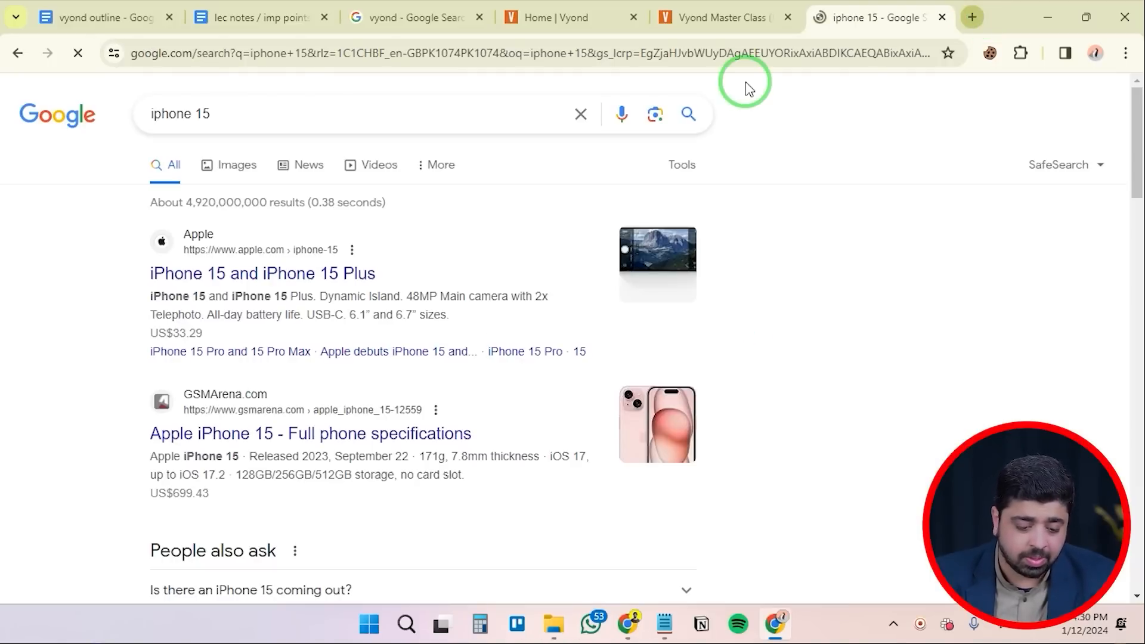
{"action": "left_click", "coordinate": [255, 176]}
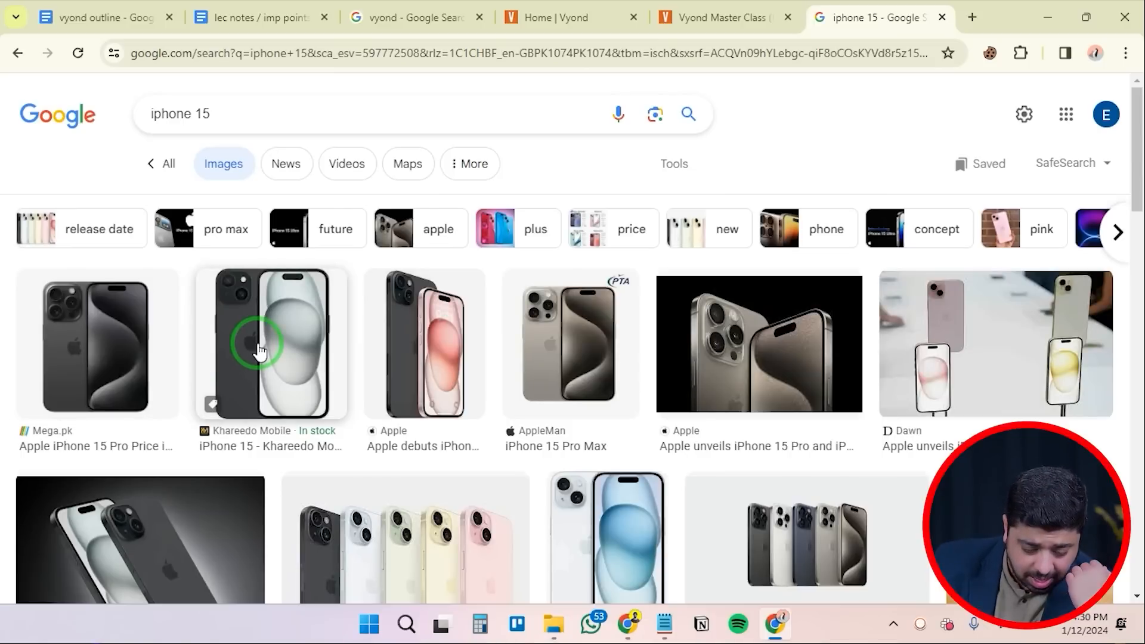
{"action": "left_click", "coordinate": [385, 334]}
{"action": "right_click", "coordinate": [901, 196]}
Open remove.bg in another browser tab and paste the copied iPhone 15 image there to strip its background
{"action": "left_click", "coordinate": [974, 17]}
{"action": "type", "text": "remove"}
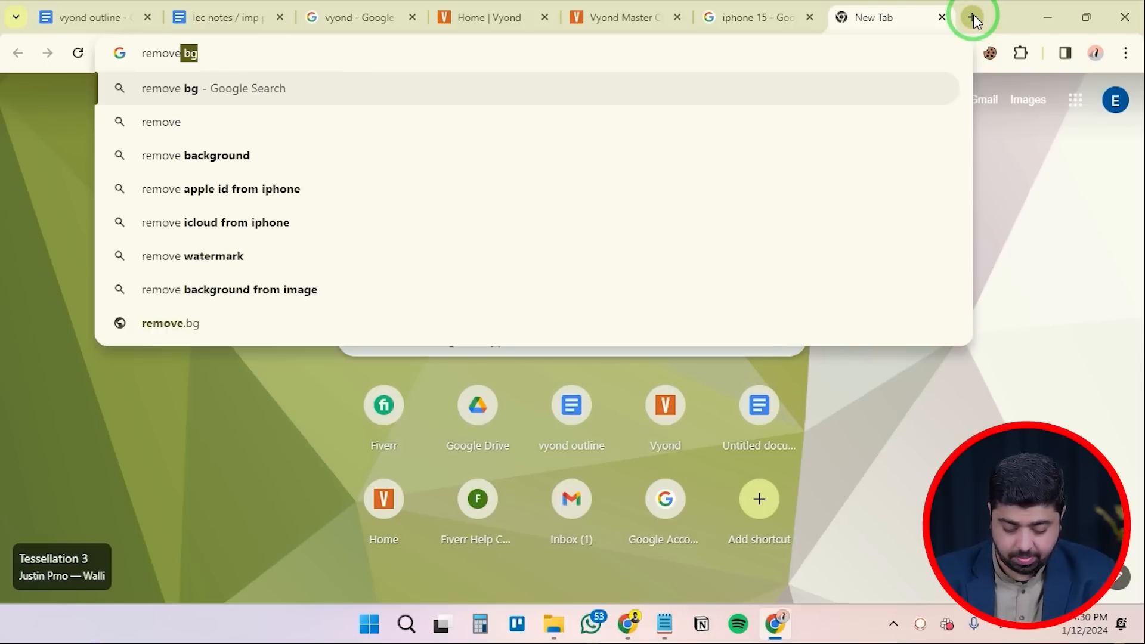
{"action": "key", "text": "Return"}
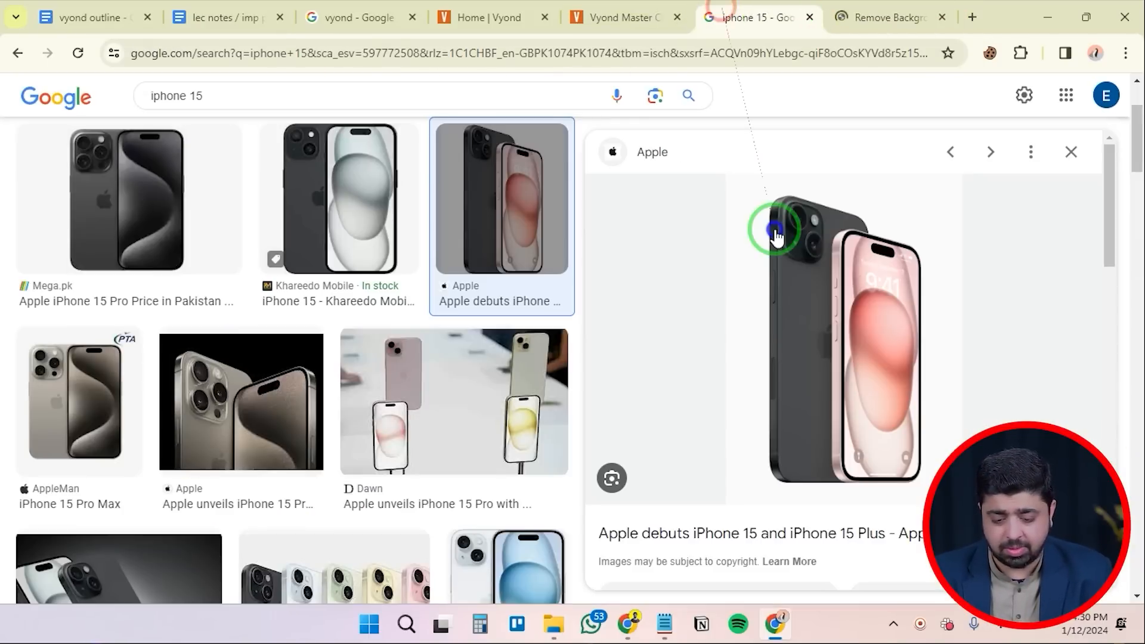
{"action": "right_click", "coordinate": [777, 232]}
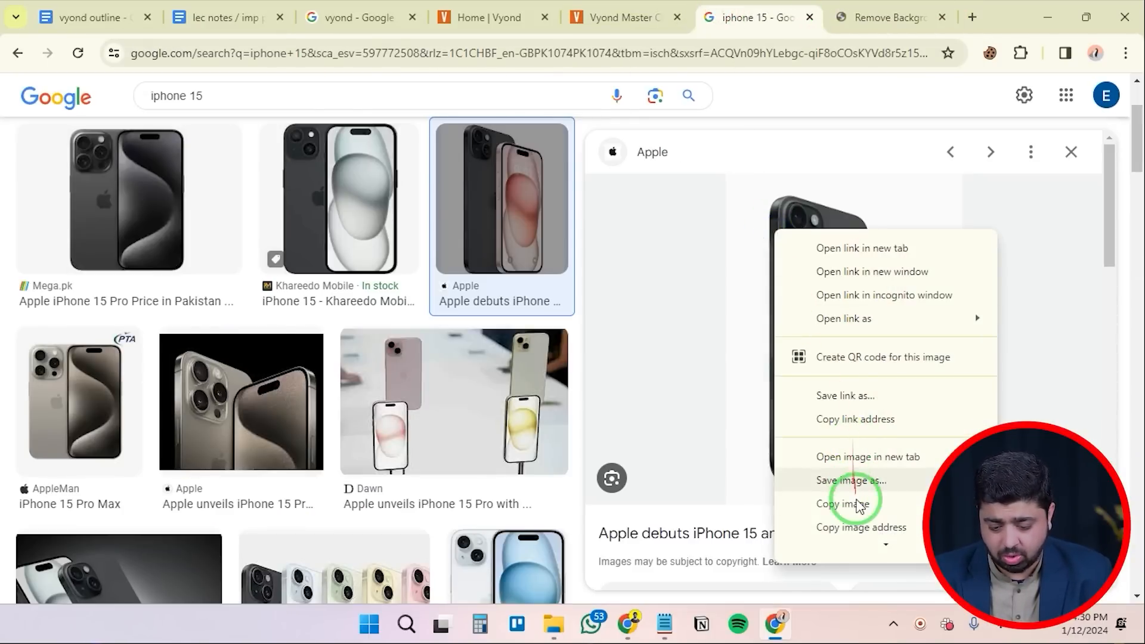
{"action": "left_click", "coordinate": [850, 503]}
{"action": "left_click", "coordinate": [875, 31]}
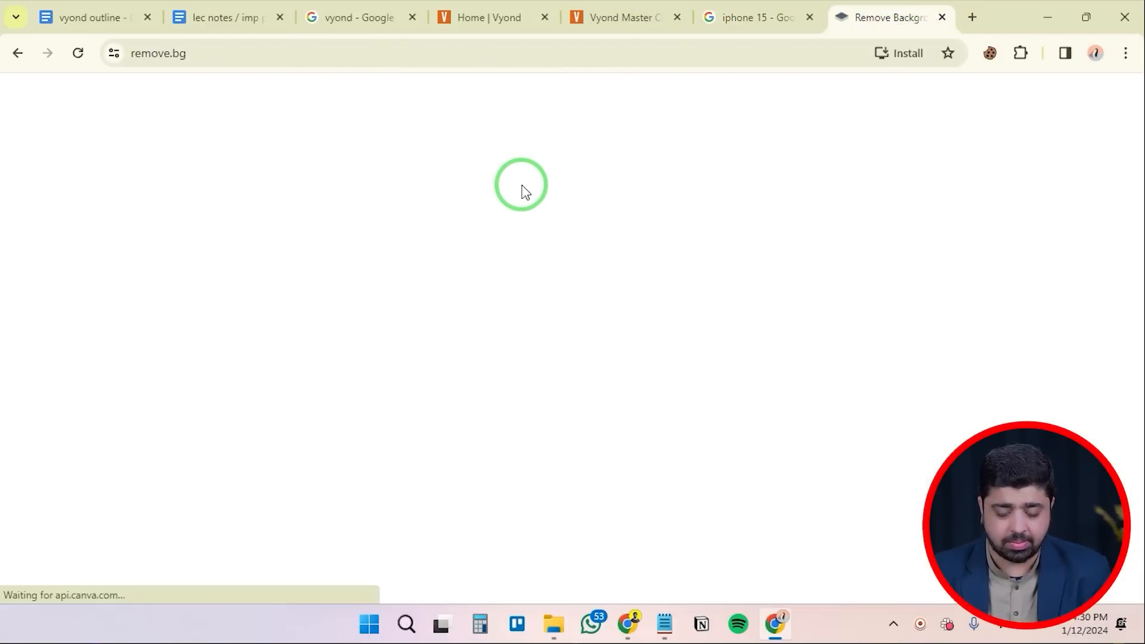
{"action": "key", "text": "ctrl+v"}
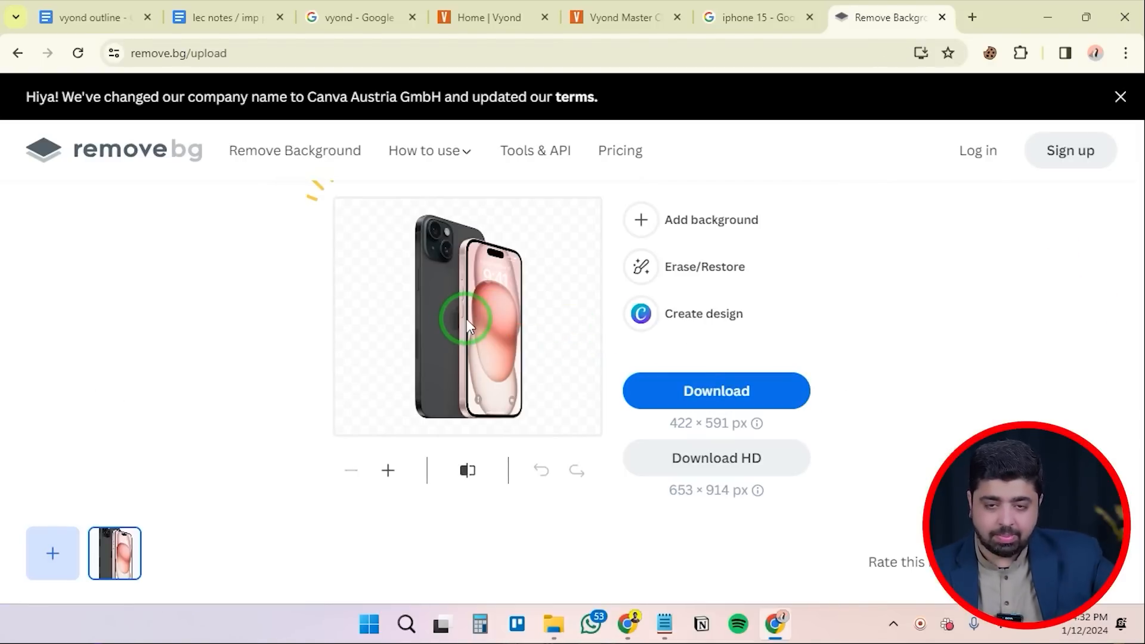
Download the standard-size iPhone cutout and copy the path of the Downloads folder that contains it
{"action": "left_click", "coordinate": [718, 390]}
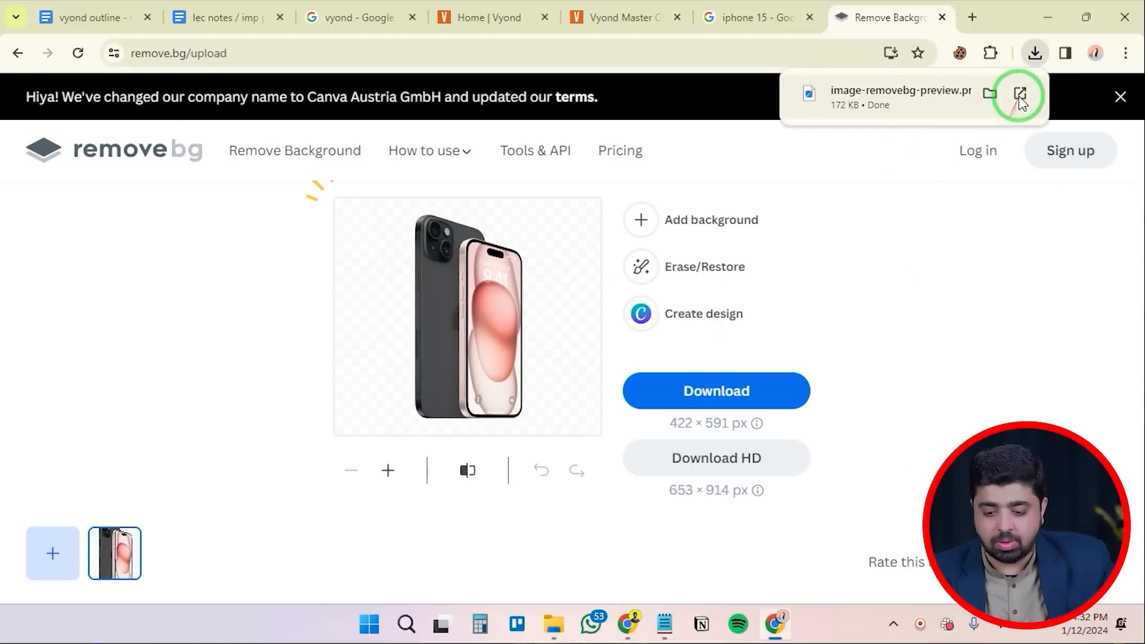
{"action": "left_click", "coordinate": [989, 94]}
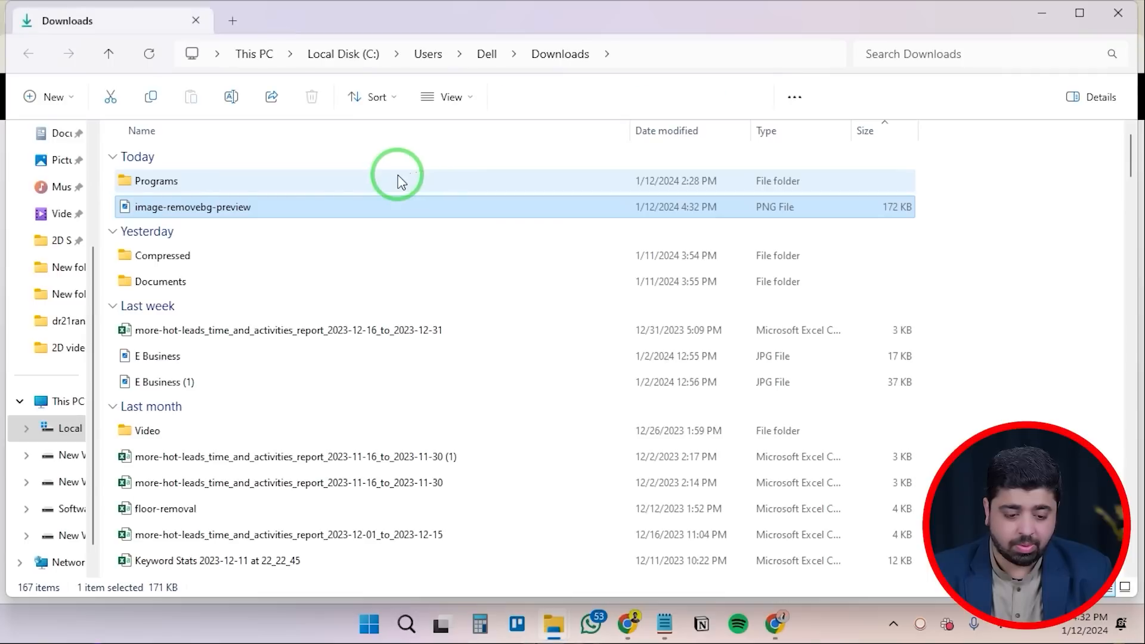
{"action": "left_click", "coordinate": [724, 53]}
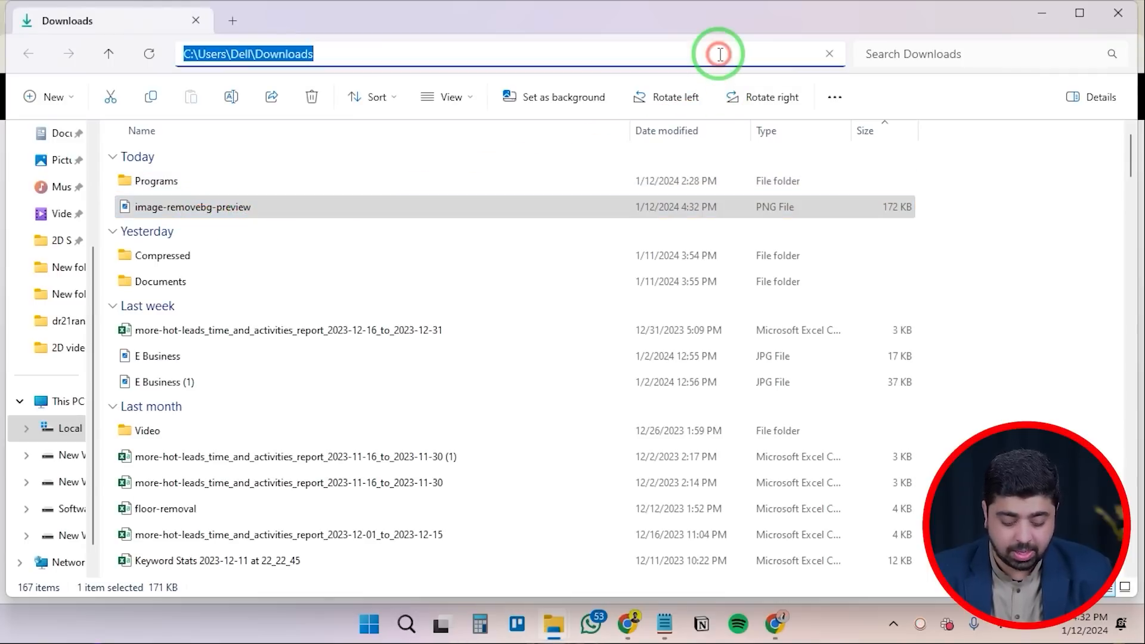
{"action": "left_click", "coordinate": [1059, 15]}
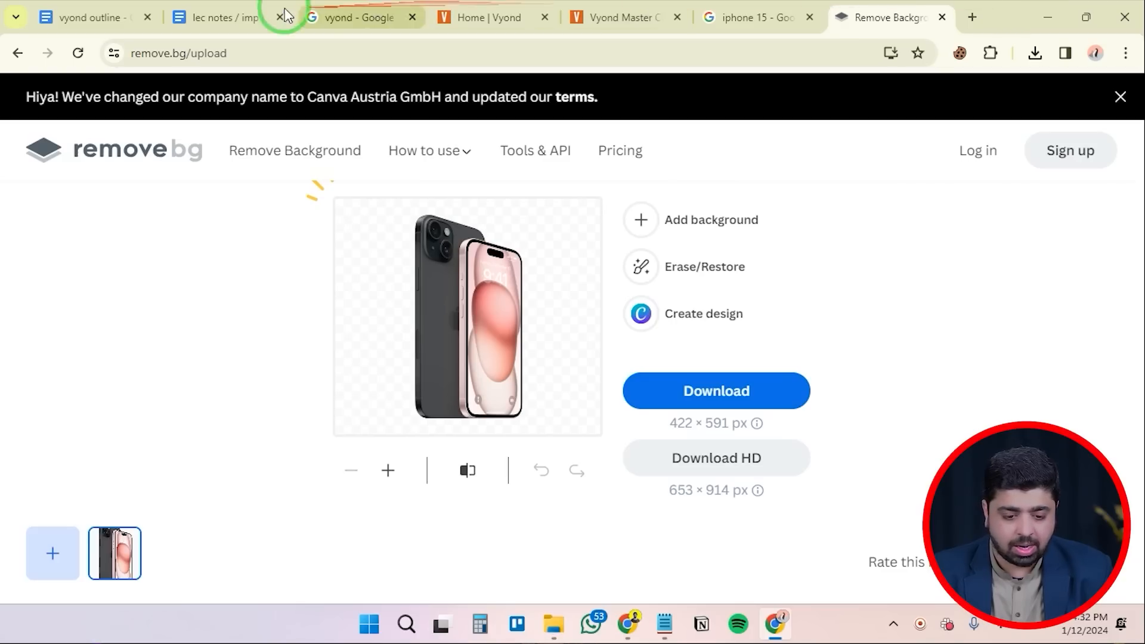
Return to the Vyond project, clear the "motor" search and start a new file upload to the personal library
{"action": "left_click", "coordinate": [462, 18]}
{"action": "left_click", "coordinate": [594, 13]}
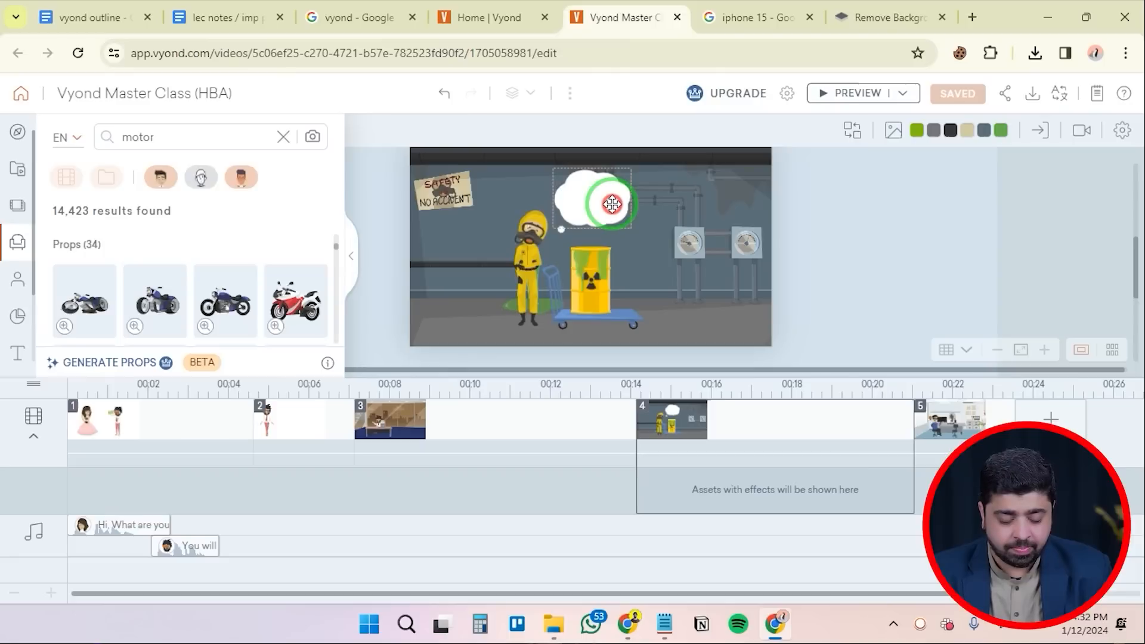
{"action": "scroll", "coordinate": [9, 356], "scroll_direction": "down", "scroll_amount": 2}
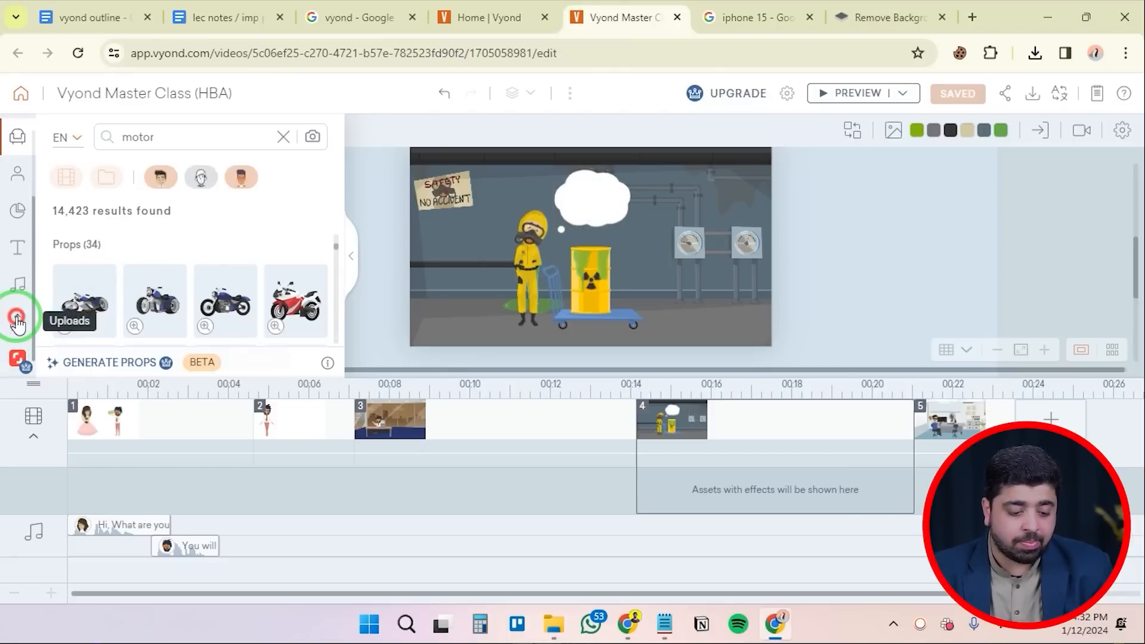
{"action": "left_click", "coordinate": [17, 323]}
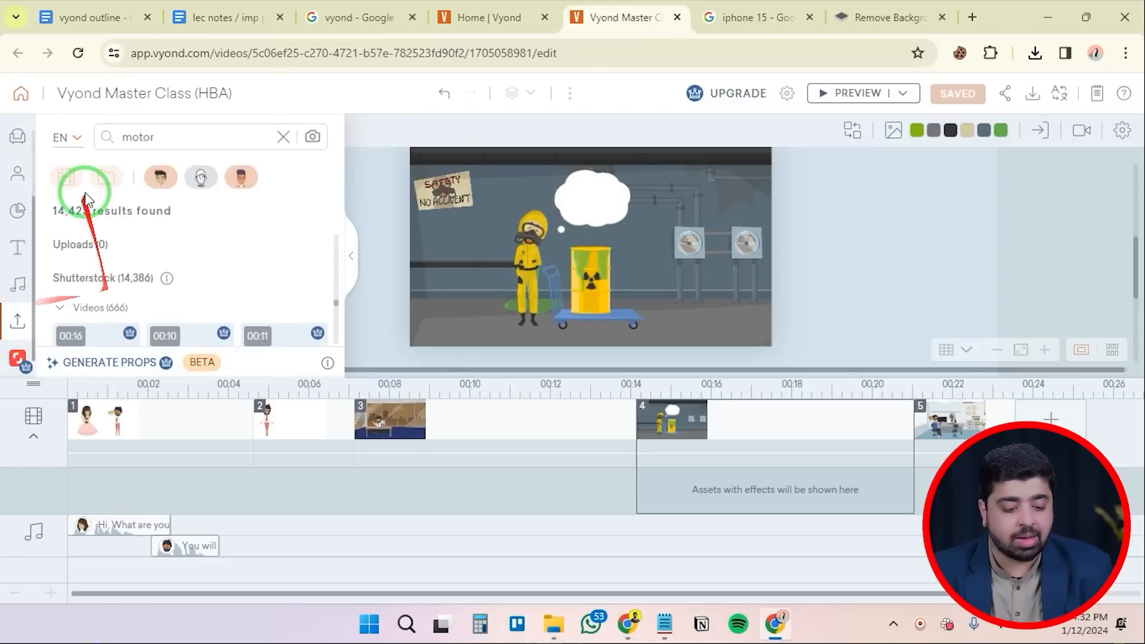
{"action": "left_click", "coordinate": [282, 137]}
{"action": "left_click", "coordinate": [129, 230]}
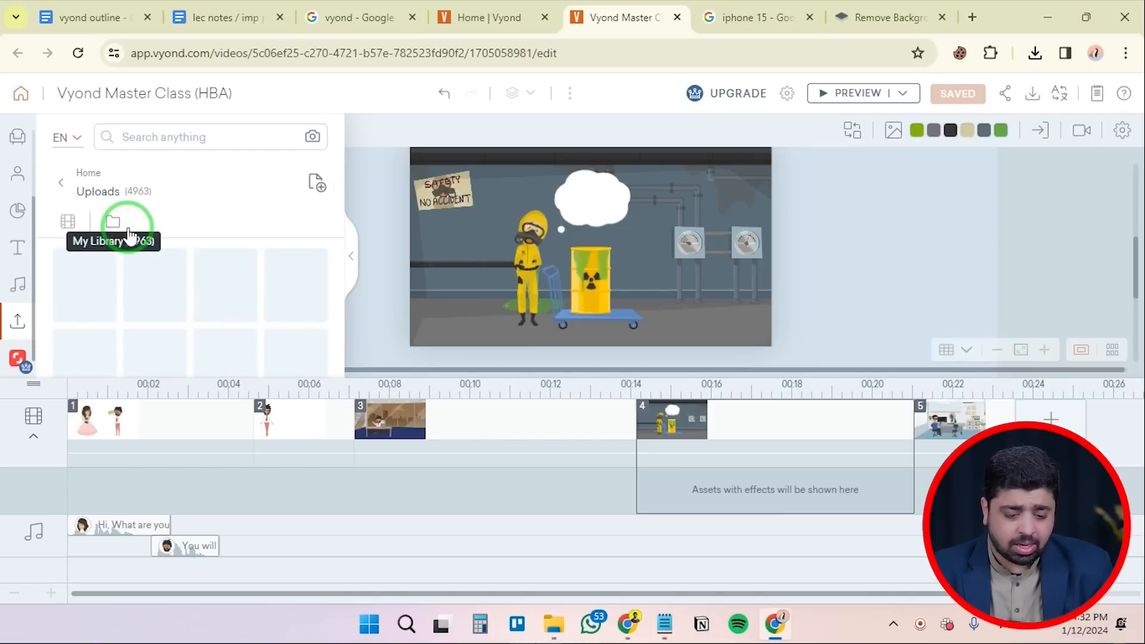
{"action": "left_click", "coordinate": [316, 186]}
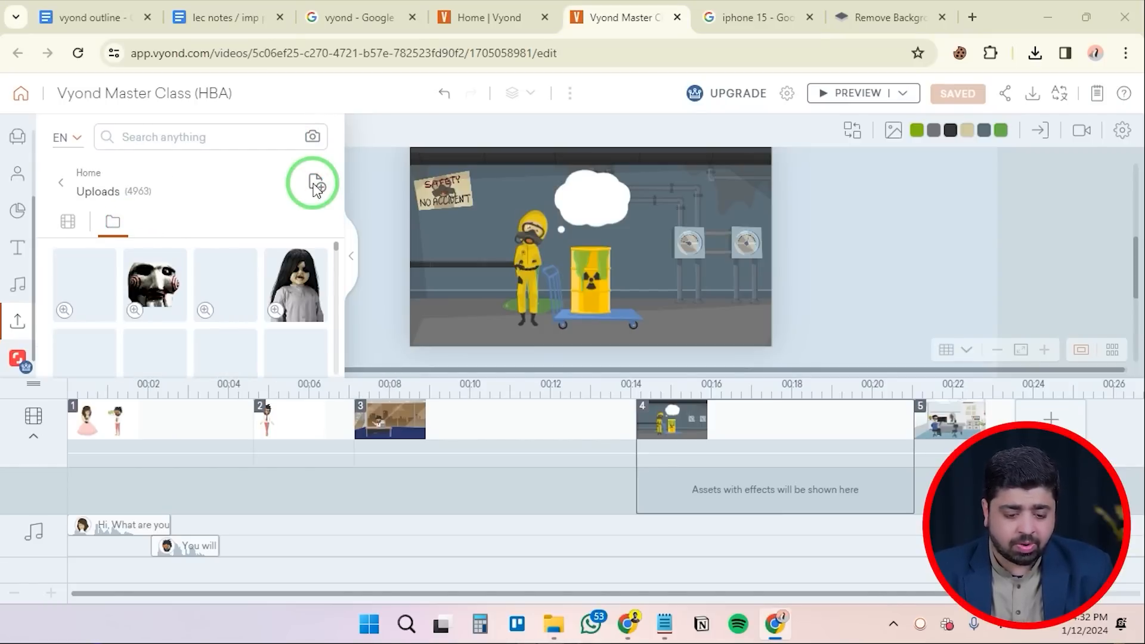
Import image-removebg-preview from C:\Users\Dell\Downloads into the uploads library
{"action": "left_click", "coordinate": [471, 208]}
{"action": "key", "text": "ctrl+v"}
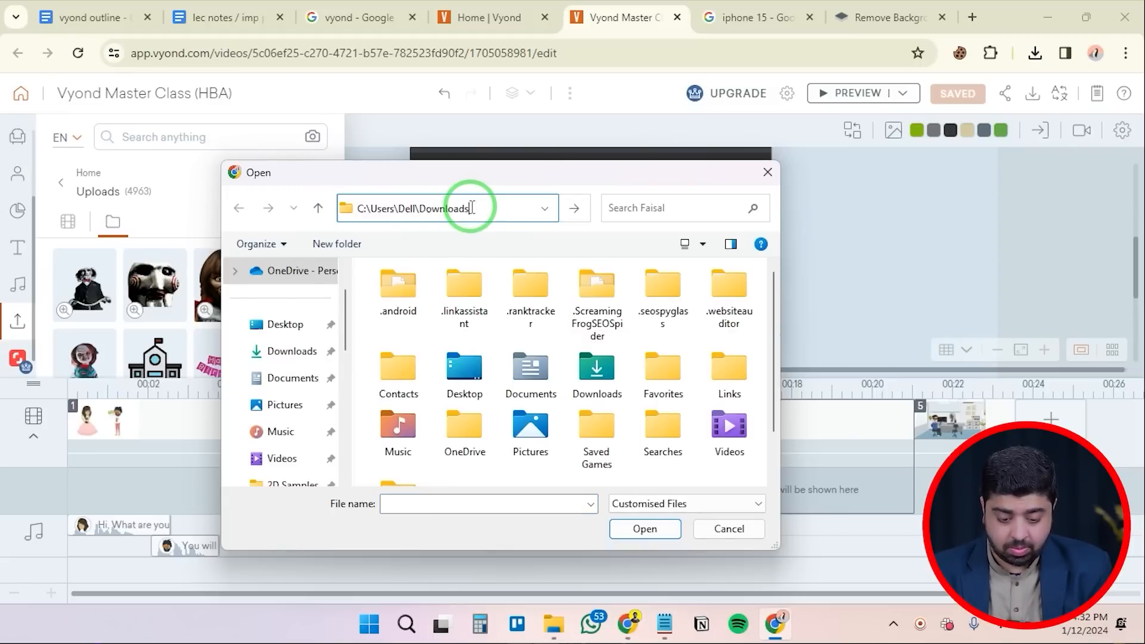
{"action": "key", "text": "Return"}
{"action": "left_click", "coordinate": [476, 316]}
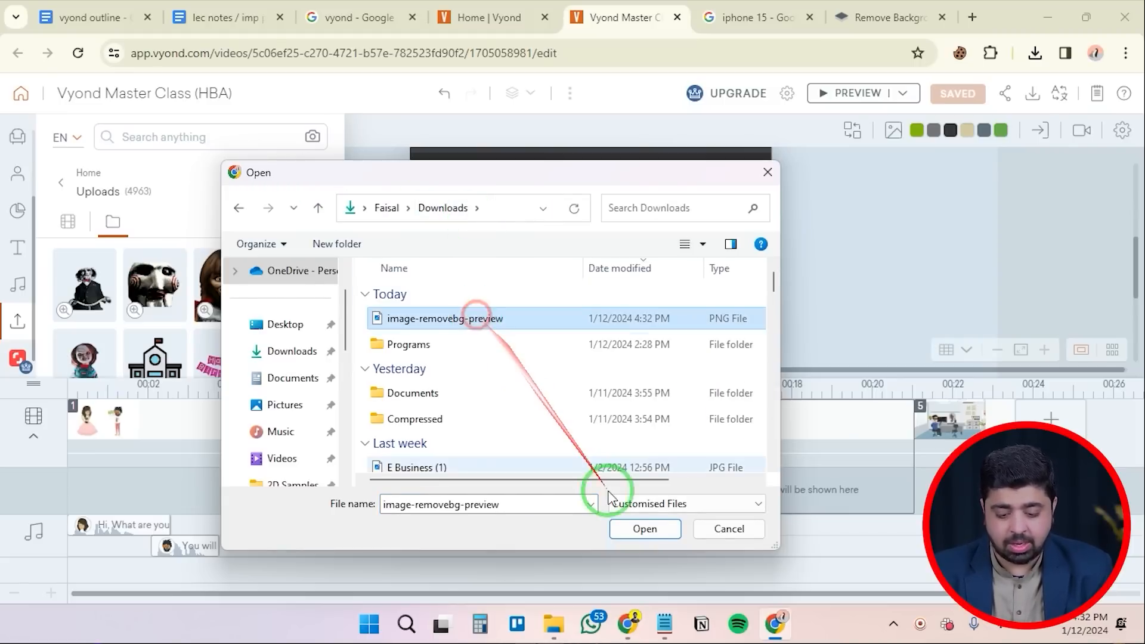
{"action": "left_click", "coordinate": [643, 529]}
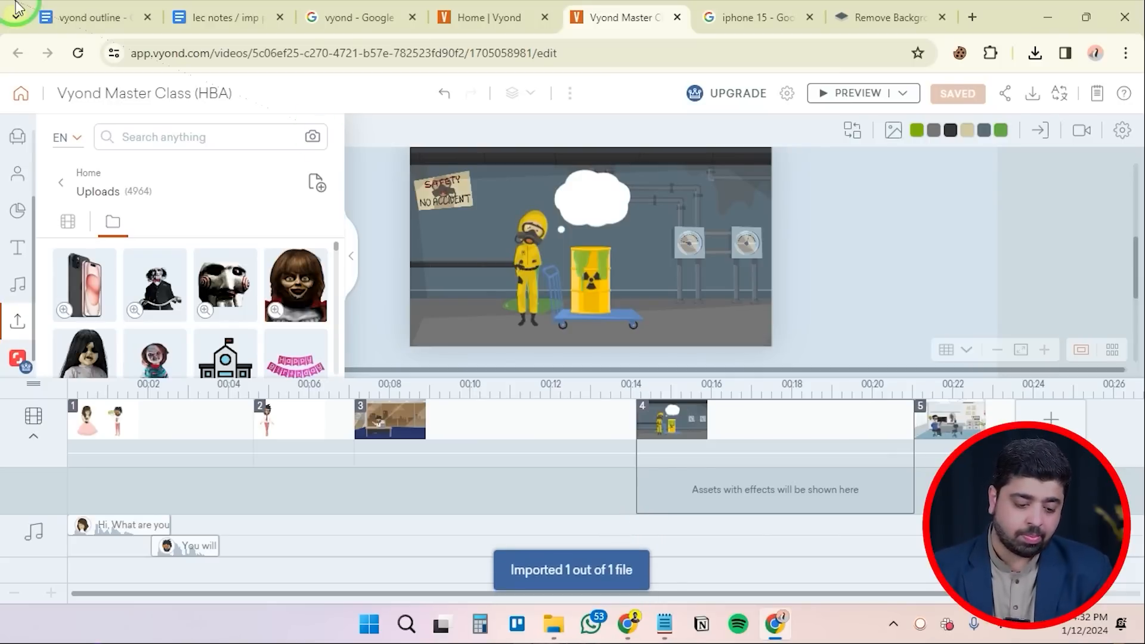
Add the iPhone cutout to scene 4, shrink it to fit inside the thought cloud and enlarge the cloud slightly around it
{"action": "left_click", "coordinate": [72, 261]}
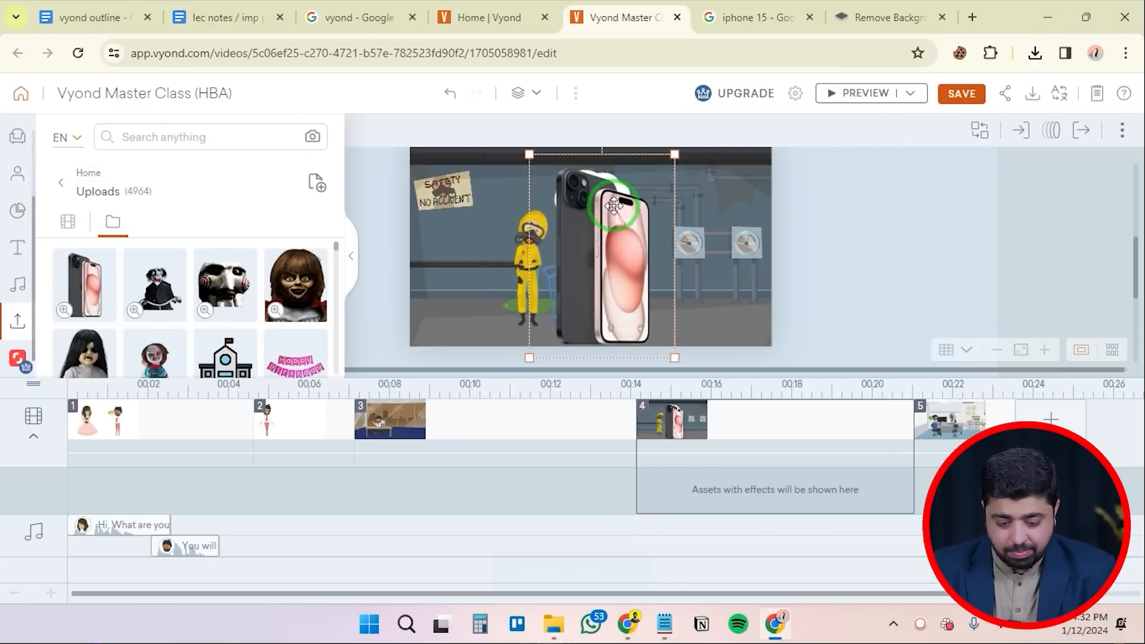
{"action": "left_click_drag", "start_coordinate": [674, 154], "coordinate": [658, 240]}
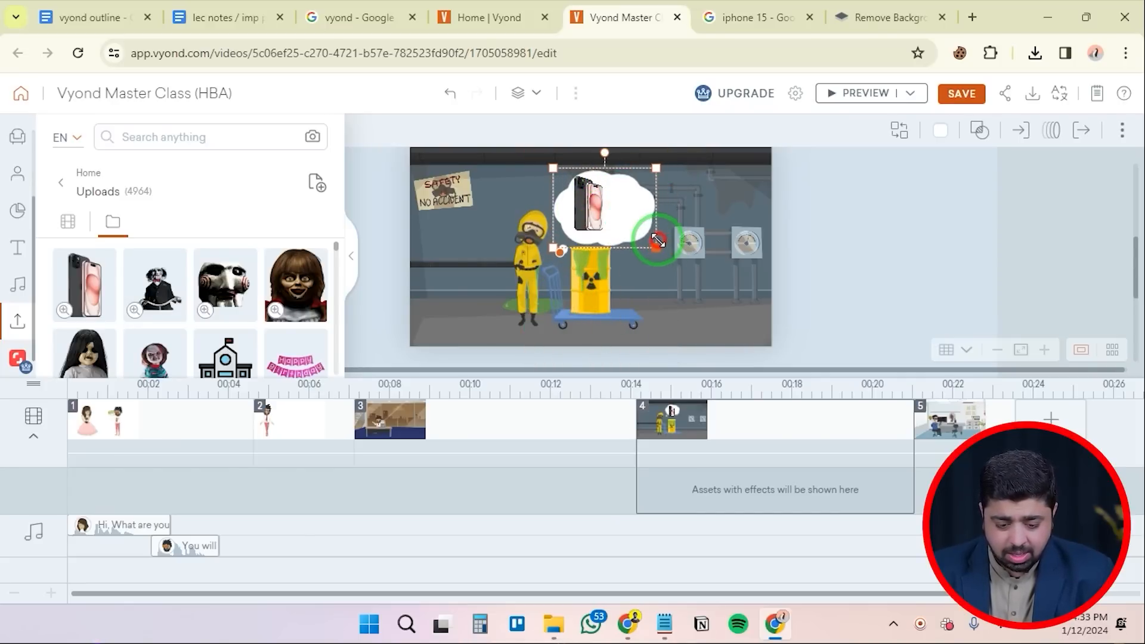
{"action": "left_click", "coordinate": [600, 206]}
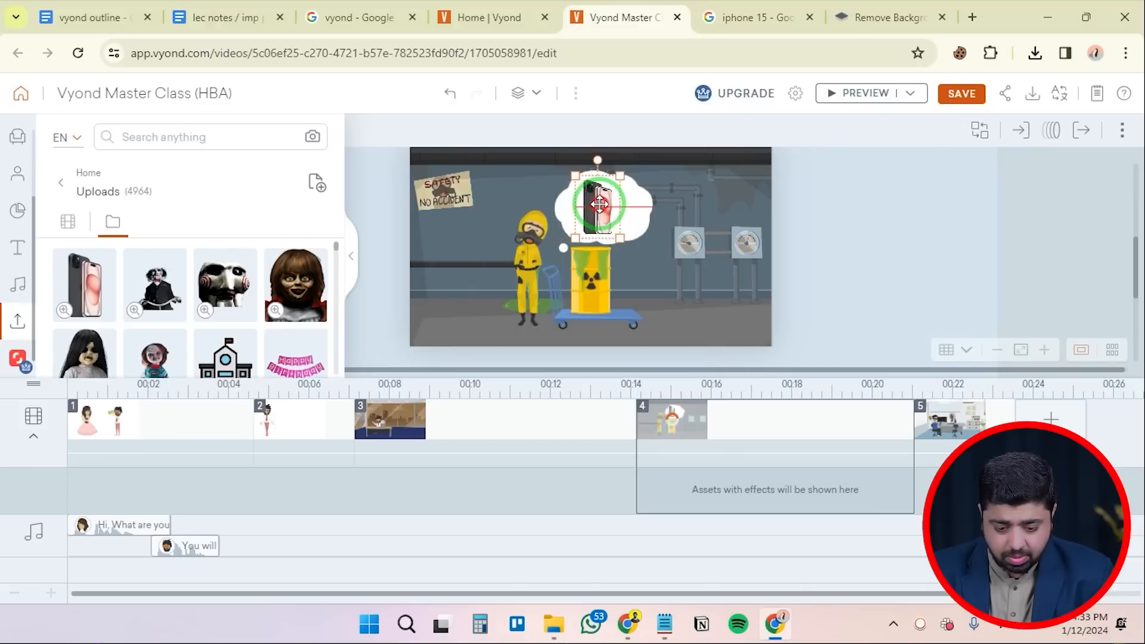
{"action": "left_click", "coordinate": [890, 243]}
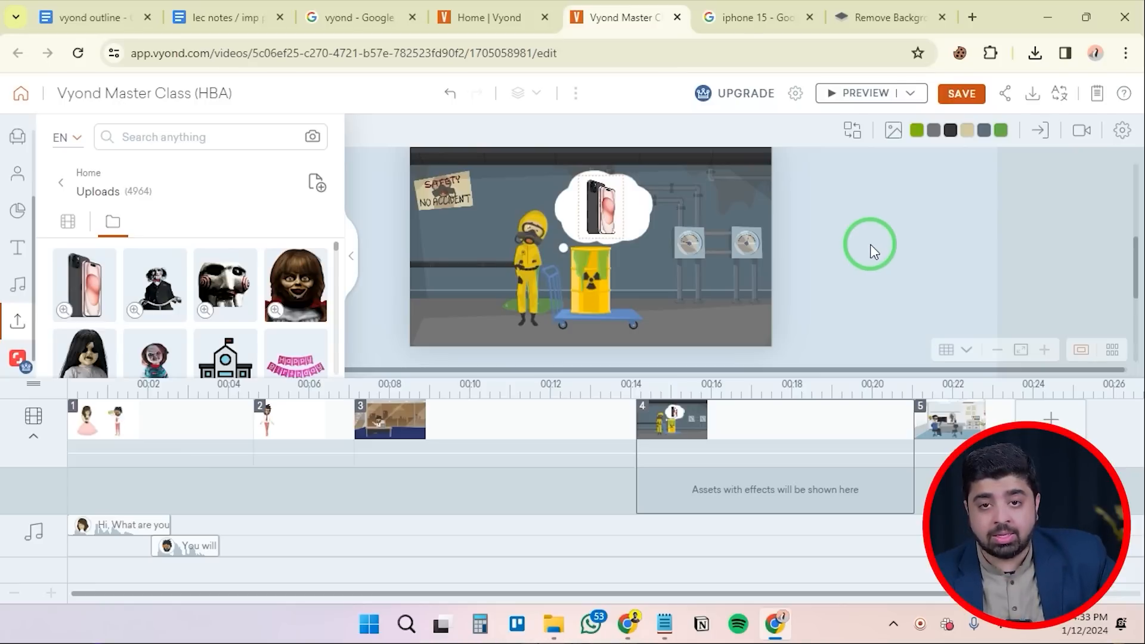
Switch to the vyond outline document and review the upcoming topics on grouping, animation and camera use
{"action": "left_click", "coordinate": [225, 18]}
{"action": "left_click", "coordinate": [68, 21]}
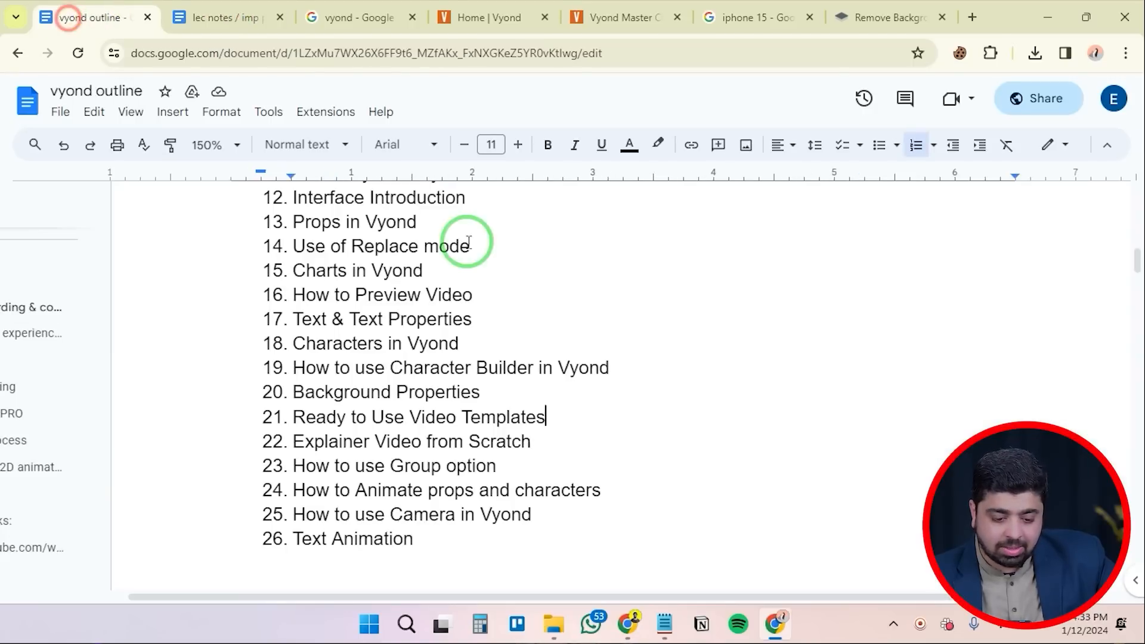
{"action": "scroll", "coordinate": [537, 364], "scroll_direction": "down", "scroll_amount": 1}
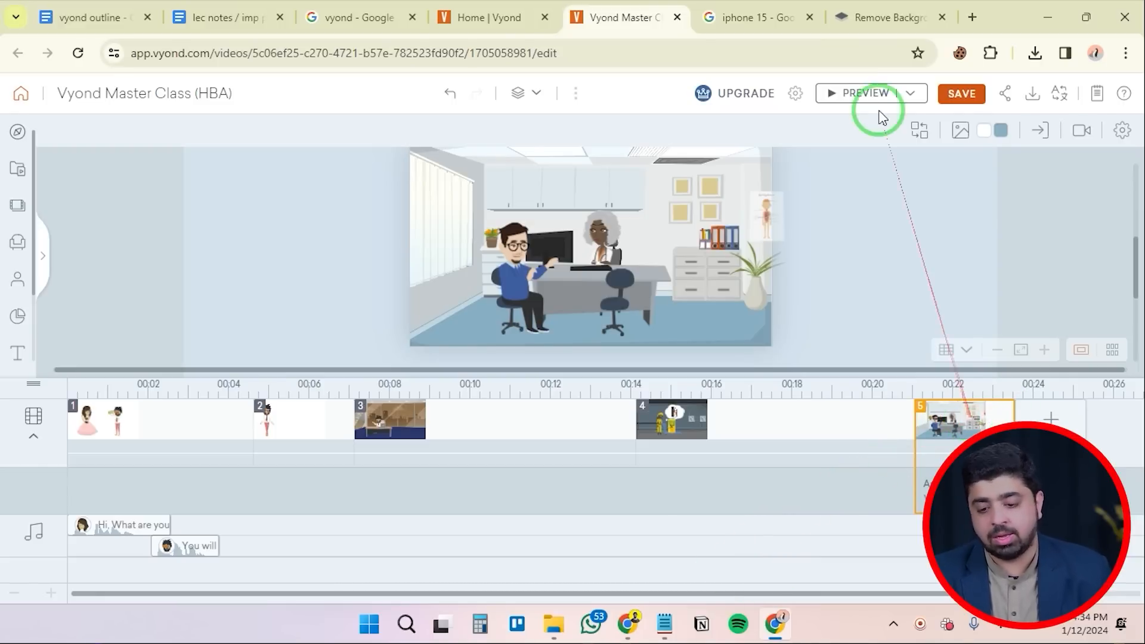
Preview the doctor's office scene in the Vyond project
{"action": "left_click", "coordinate": [872, 93]}
{"action": "left_click", "coordinate": [594, 162]}
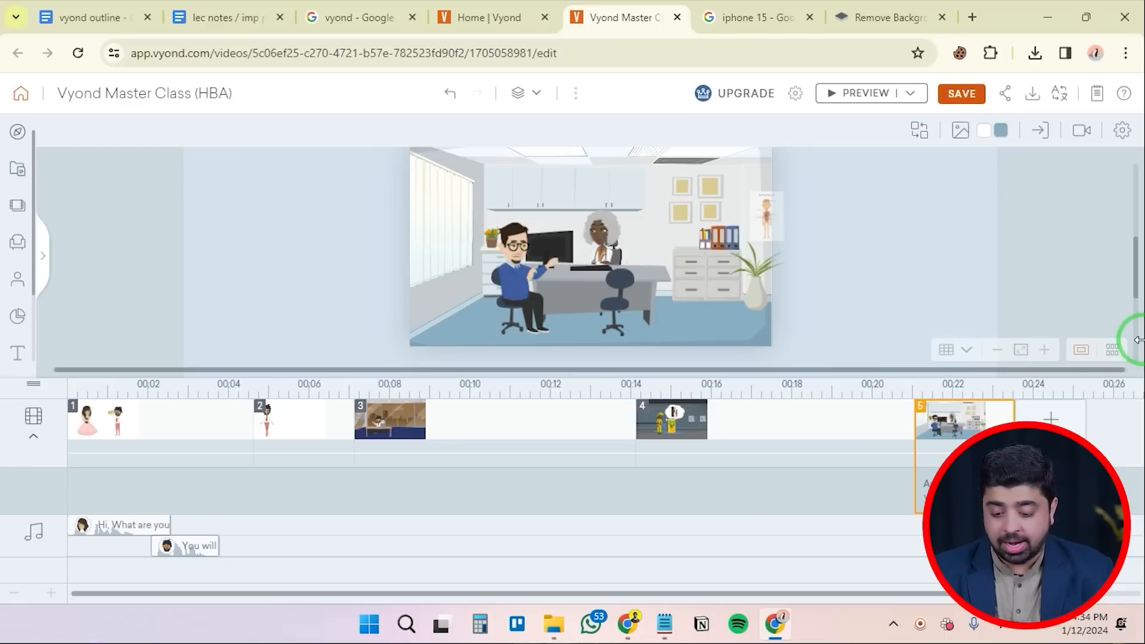
Add a camera to scene 5, the doctor's office
{"action": "left_click", "coordinate": [1081, 132]}
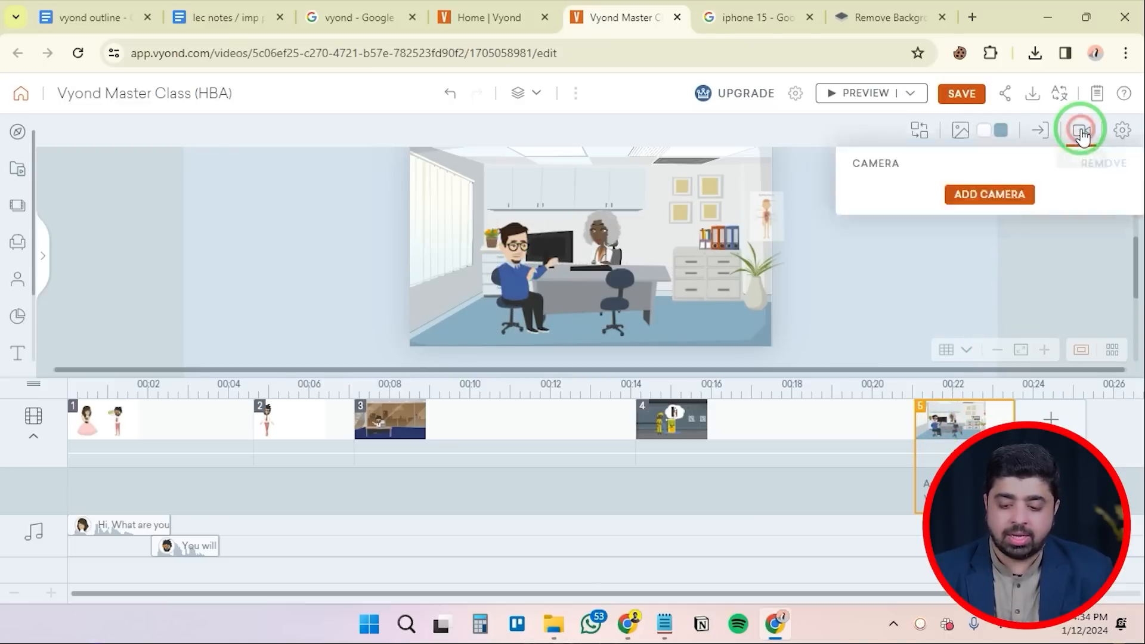
{"action": "left_click", "coordinate": [1011, 189]}
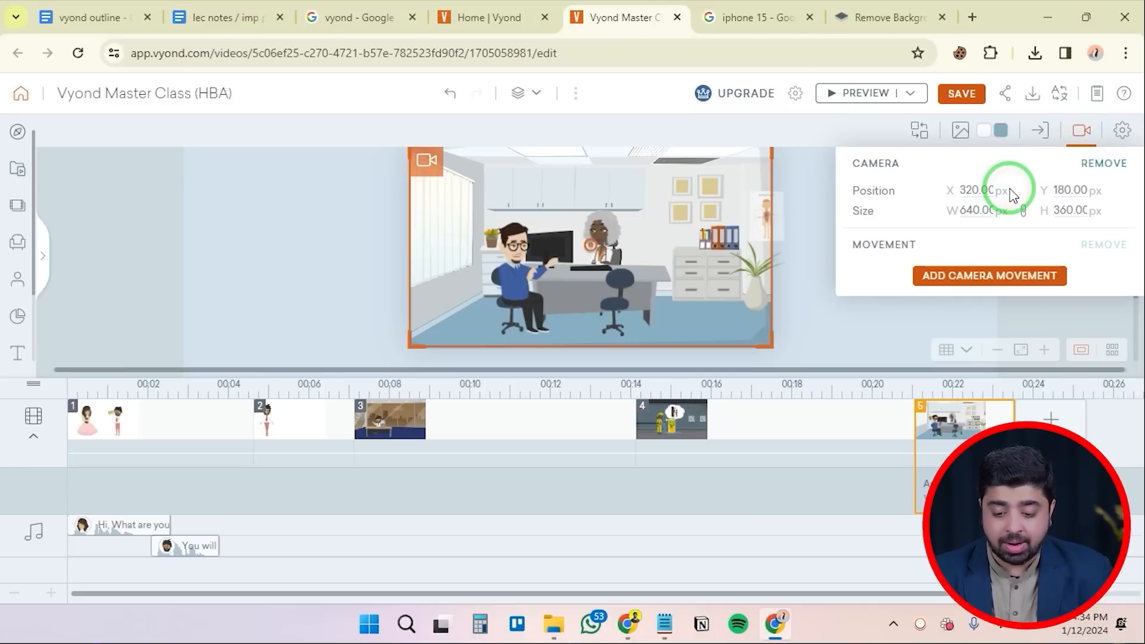
Shrink scene 5's camera frame to about 258 by 145 px and position it over the doctor at the desk
{"action": "left_click_drag", "start_coordinate": [796, 223], "coordinate": [461, 286]}
{"action": "left_click_drag", "start_coordinate": [410, 345], "coordinate": [443, 327]}
{"action": "left_click_drag", "start_coordinate": [478, 292], "coordinate": [523, 260]}
{"action": "left_click", "coordinate": [581, 249]}
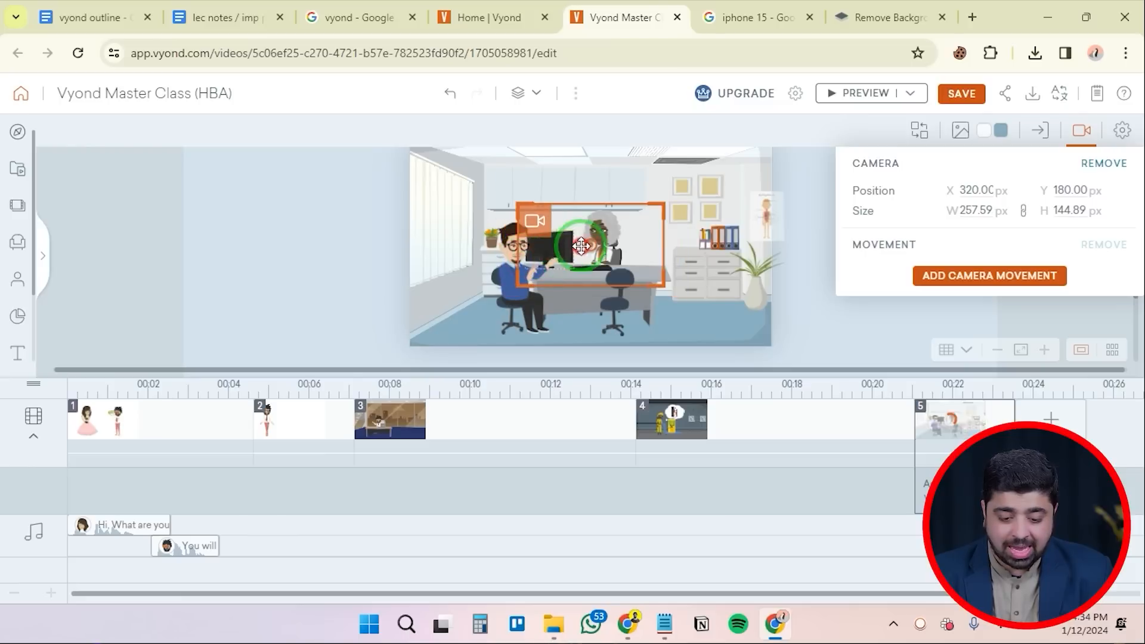
{"action": "key", "text": "ctrl+z"}
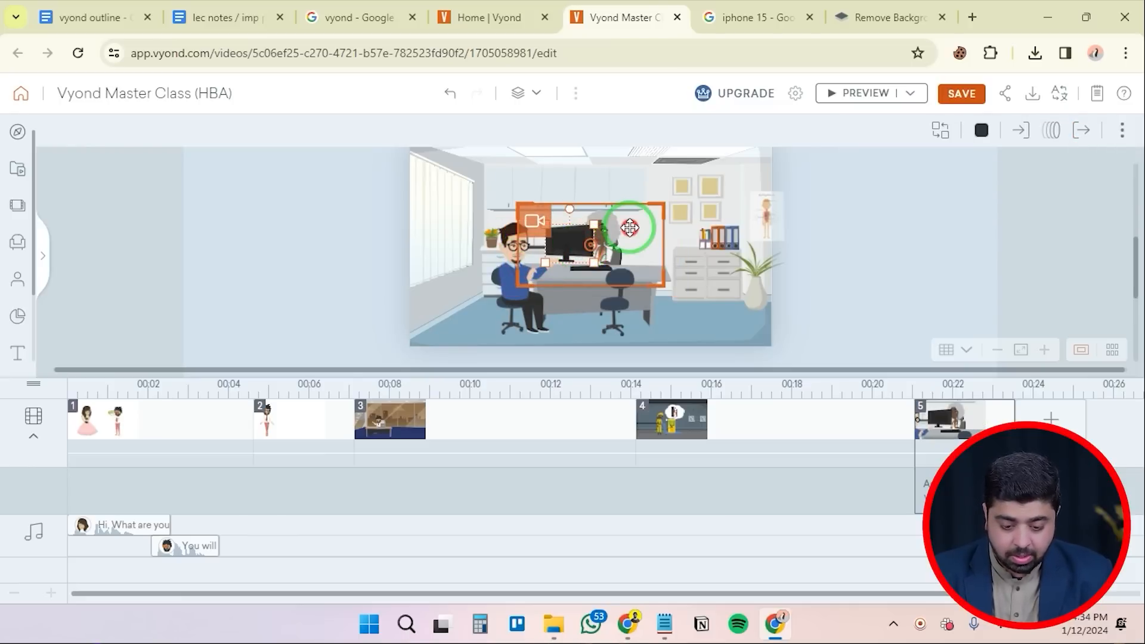
{"action": "mouse_move", "coordinate": [544, 212]}
{"action": "left_mouse_down"}
{"action": "mouse_move", "coordinate": [534, 210]}
{"action": "mouse_move", "coordinate": [558, 208]}
{"action": "left_mouse_up"}
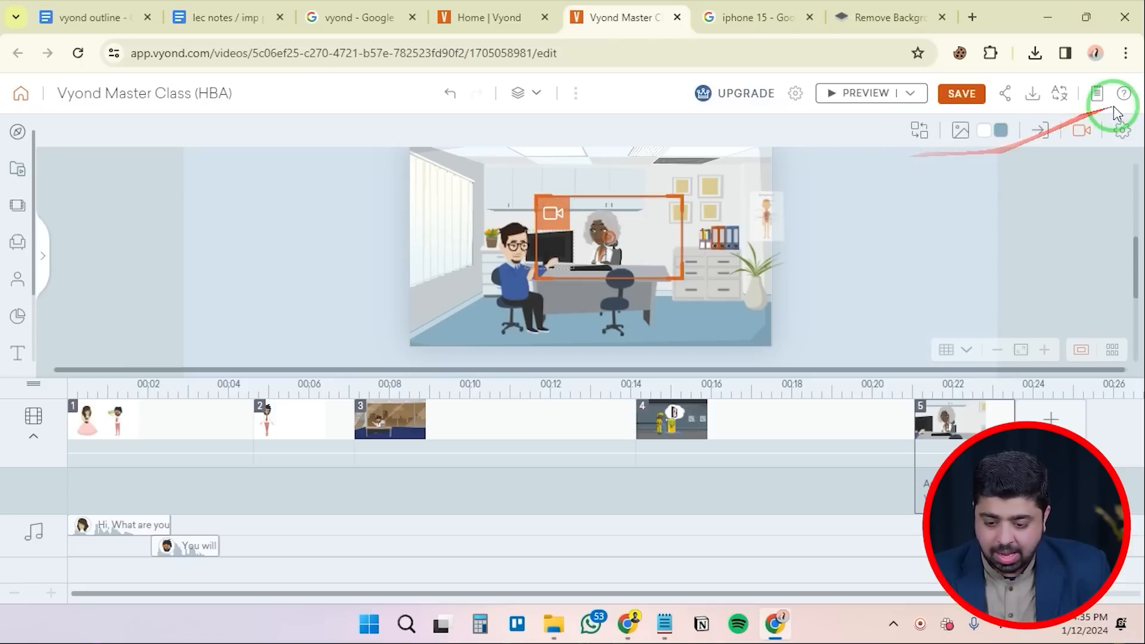
Add a camera movement to scene 5 whose end frame covers the full 640 by 360 px scene
{"action": "left_click", "coordinate": [1082, 130]}
{"action": "left_click", "coordinate": [1002, 273]}
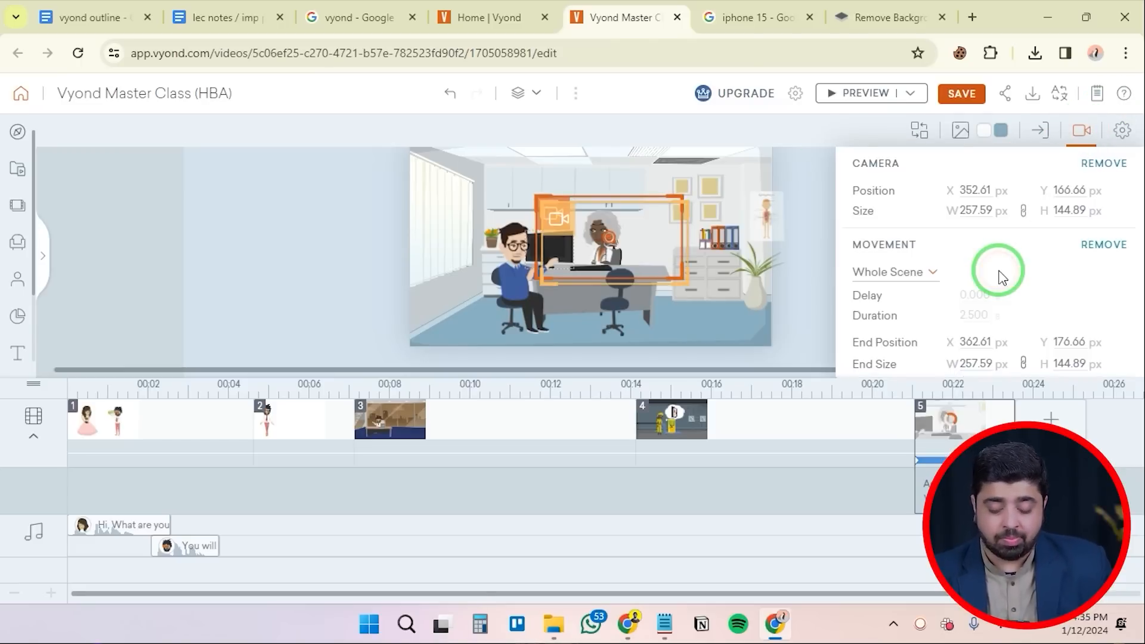
{"action": "left_click_drag", "start_coordinate": [710, 297], "coordinate": [814, 347]}
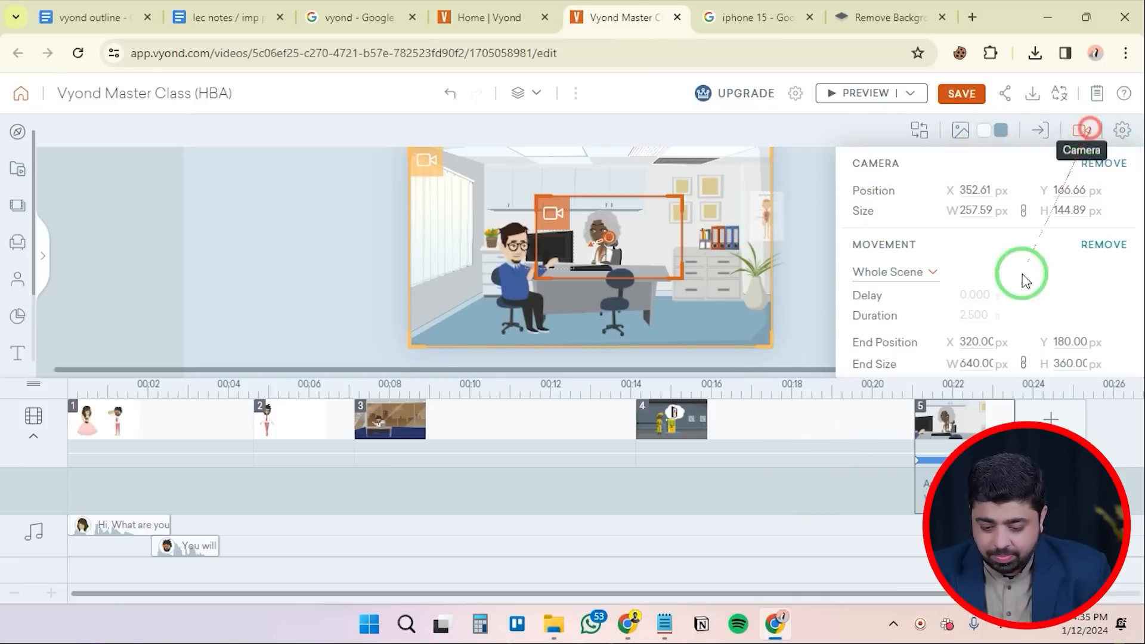
Delay the start of scene 5's camera movement slightly on the timeline and preview the scene
{"action": "left_click", "coordinate": [935, 460]}
{"action": "left_click", "coordinate": [937, 460]}
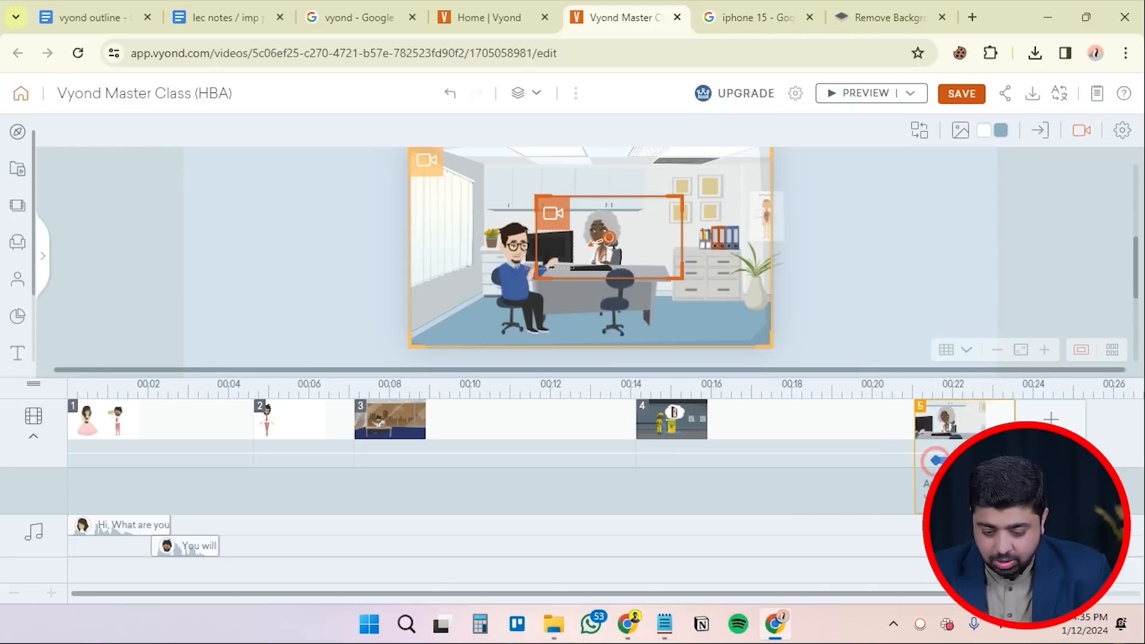
{"action": "left_click", "coordinate": [881, 96]}
{"action": "left_click", "coordinate": [795, 328]}
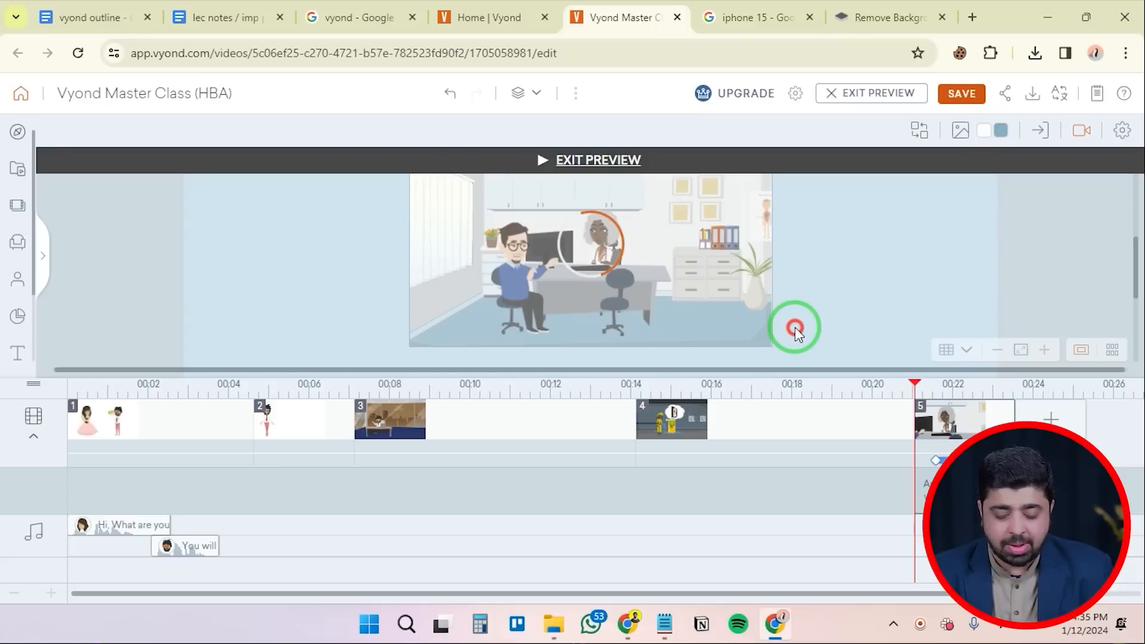
Extend scene 5 on the timeline to about 8 seconds
{"action": "left_click", "coordinate": [981, 422]}
{"action": "left_click_drag", "start_coordinate": [1013, 421], "coordinate": [1144, 412]}
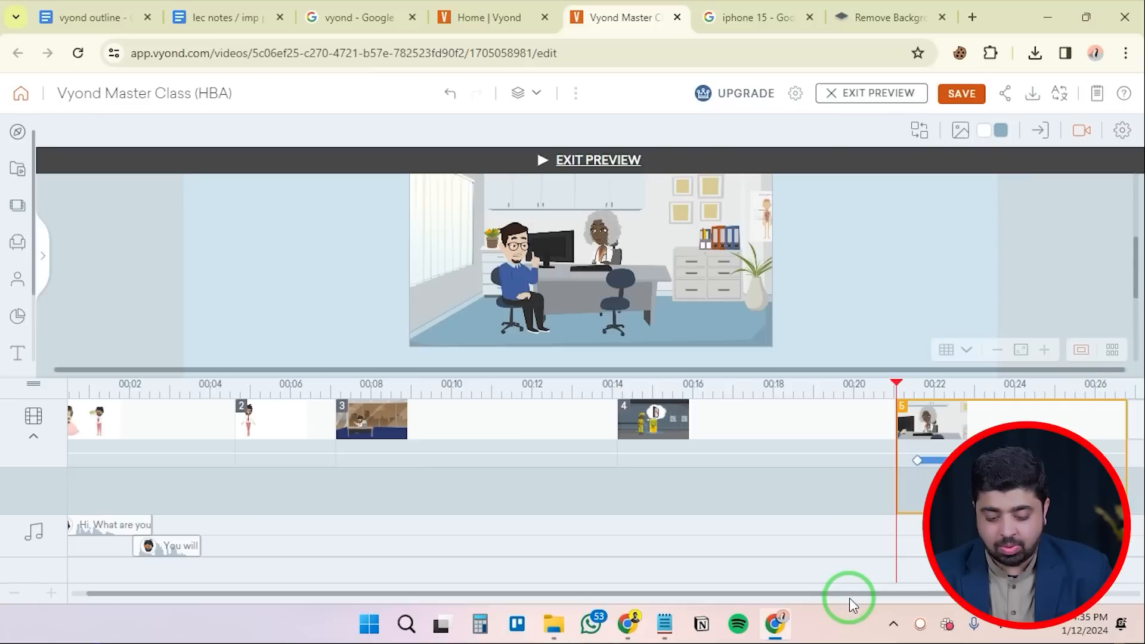
{"action": "left_click_drag", "start_coordinate": [849, 593], "coordinate": [1011, 593]}
{"action": "left_click", "coordinate": [939, 423]}
{"action": "left_click_drag", "start_coordinate": [938, 424], "coordinate": [1024, 422]}
{"action": "left_click", "coordinate": [762, 485]}
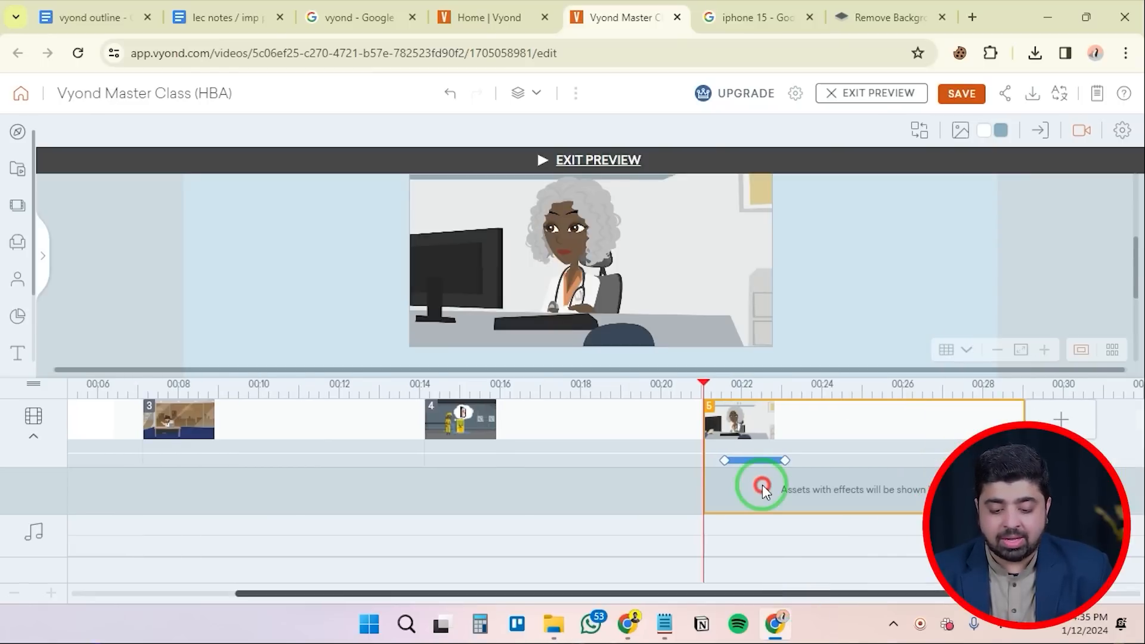
Stretch scene 5's camera movement to span about 6 seconds of the scene and preview the slower zoom-out
{"action": "left_click", "coordinate": [717, 462]}
{"action": "left_click_drag", "start_coordinate": [717, 462], "coordinate": [880, 463]}
{"action": "left_click", "coordinate": [614, 454]}
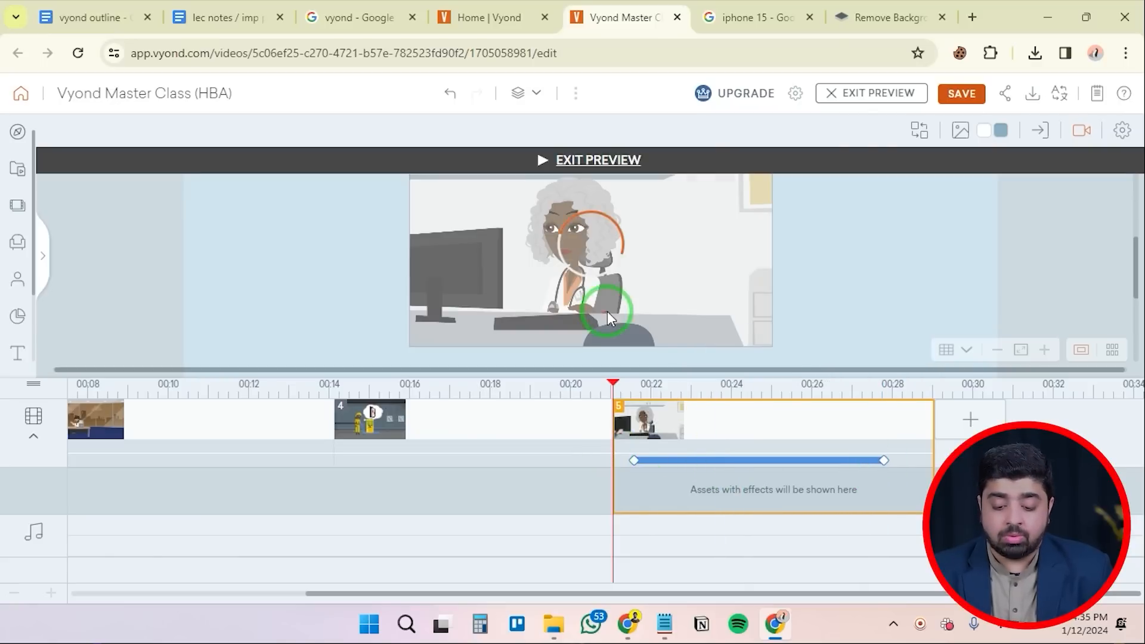
{"action": "left_click", "coordinate": [853, 99]}
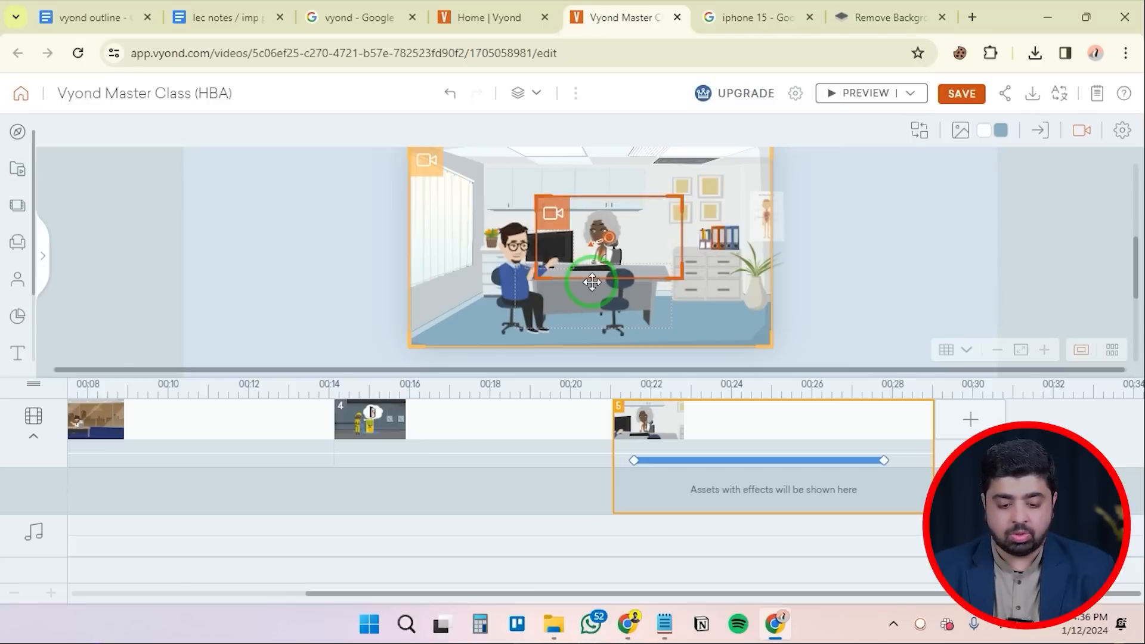
{"action": "left_click", "coordinate": [850, 95]}
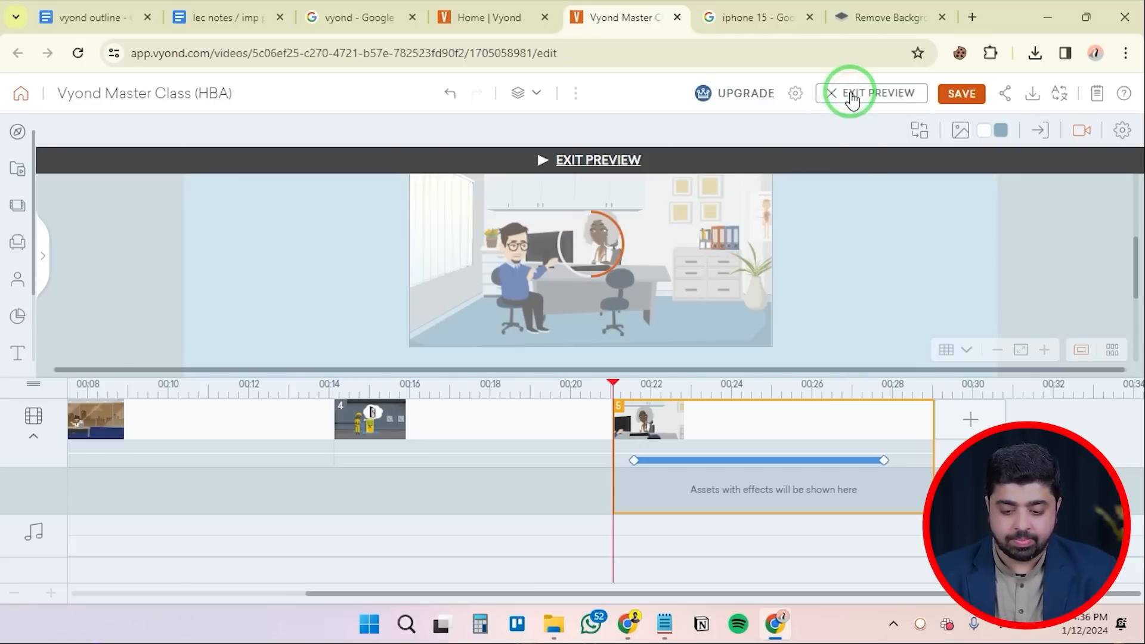
{"action": "left_click", "coordinate": [858, 161]}
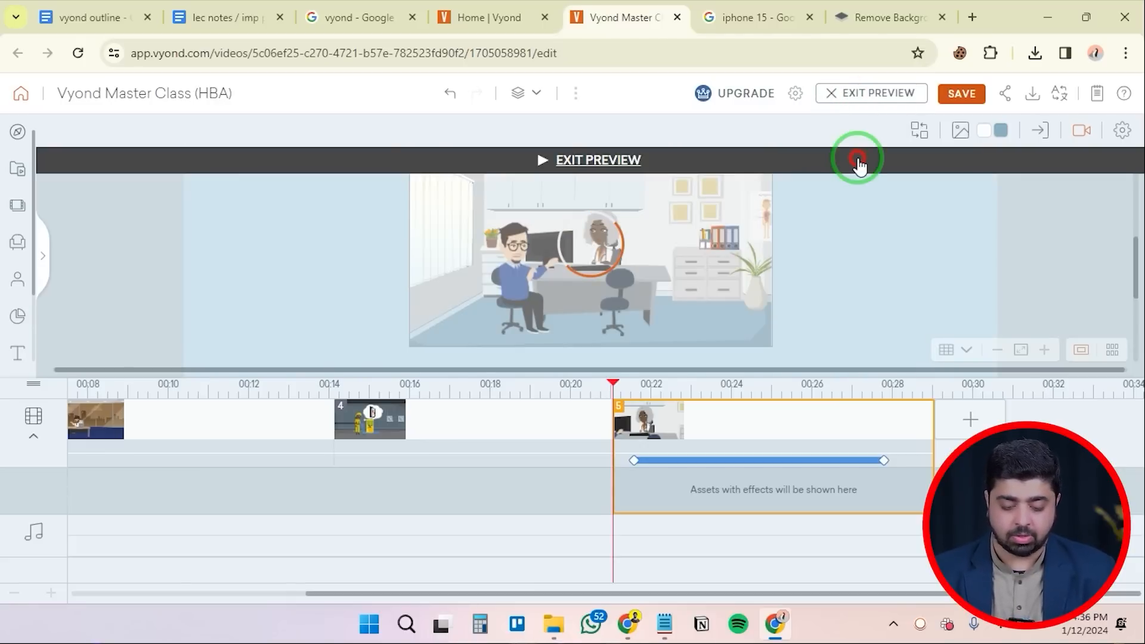
Shorten scene 5's camera movement to about 2 seconds and the scene itself to about 3 seconds
{"action": "left_click", "coordinate": [939, 439]}
{"action": "left_click_drag", "start_coordinate": [934, 436], "coordinate": [815, 431]}
{"action": "mouse_move", "coordinate": [917, 421]}
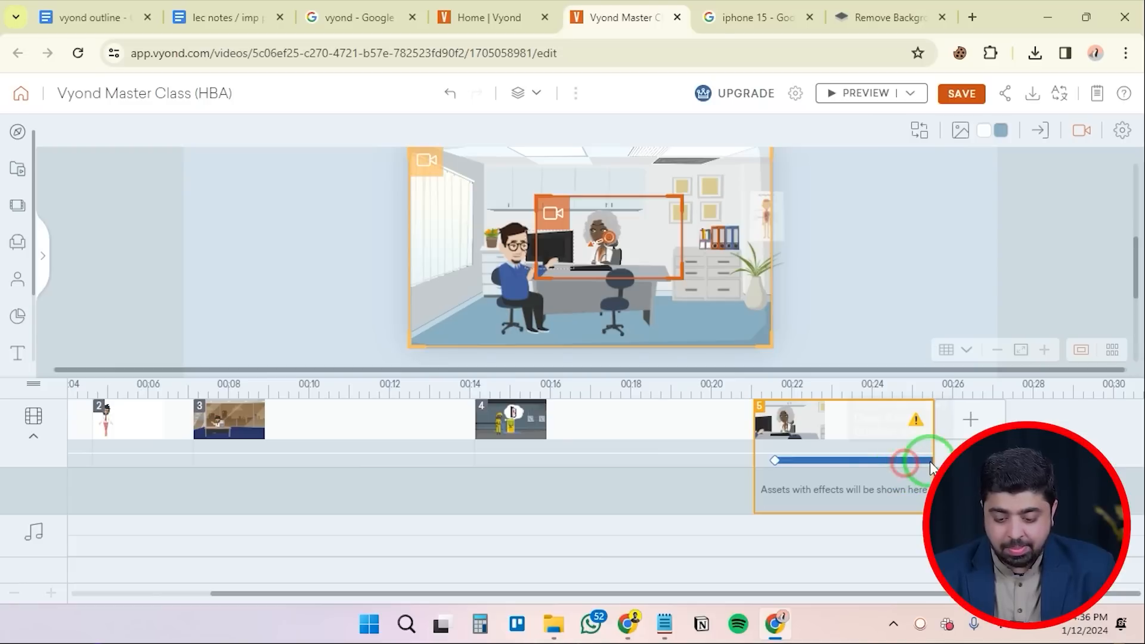
{"action": "left_click_drag", "start_coordinate": [933, 451], "coordinate": [859, 461]}
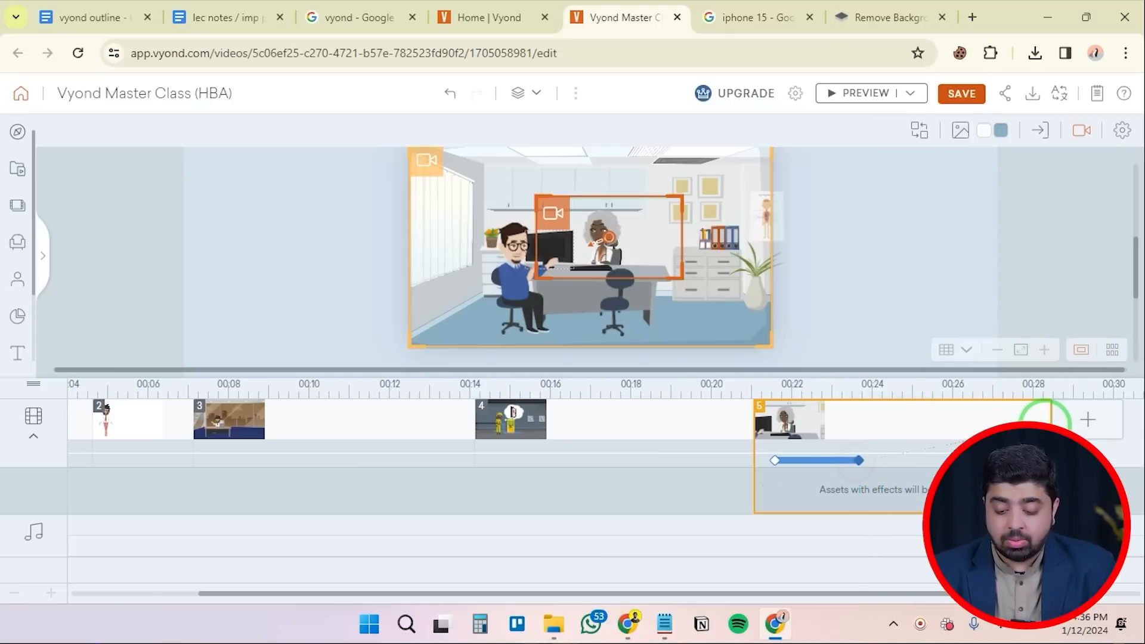
{"action": "left_click_drag", "start_coordinate": [1051, 423], "coordinate": [872, 422]}
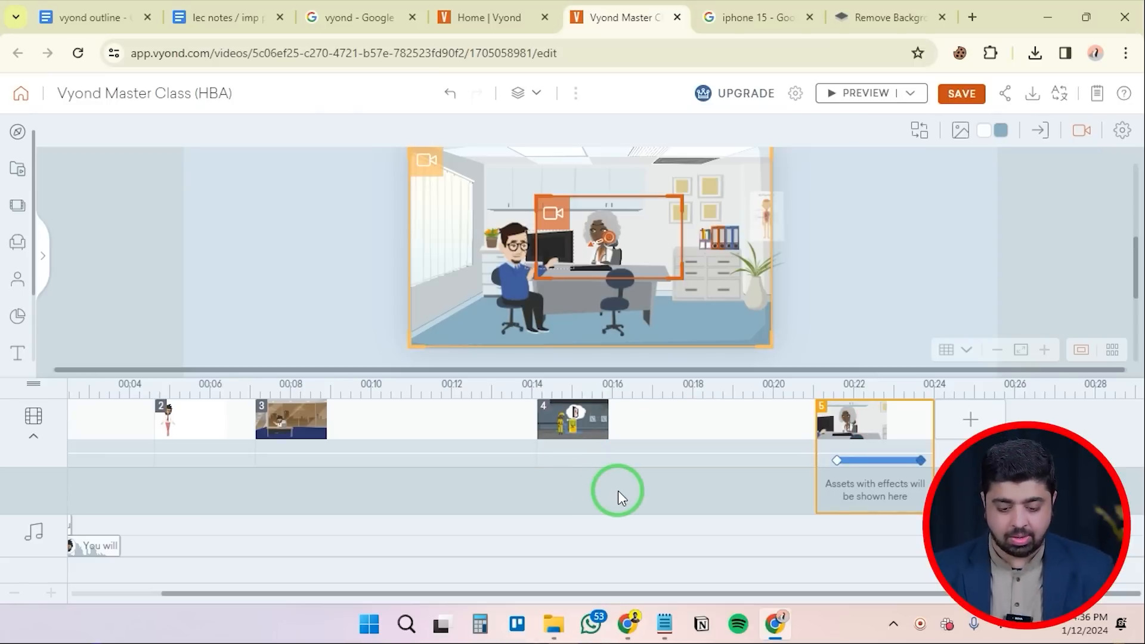
Preview the Motion Graphics - Rings scene transition and apply it to scene 4
{"action": "left_click", "coordinate": [660, 419]}
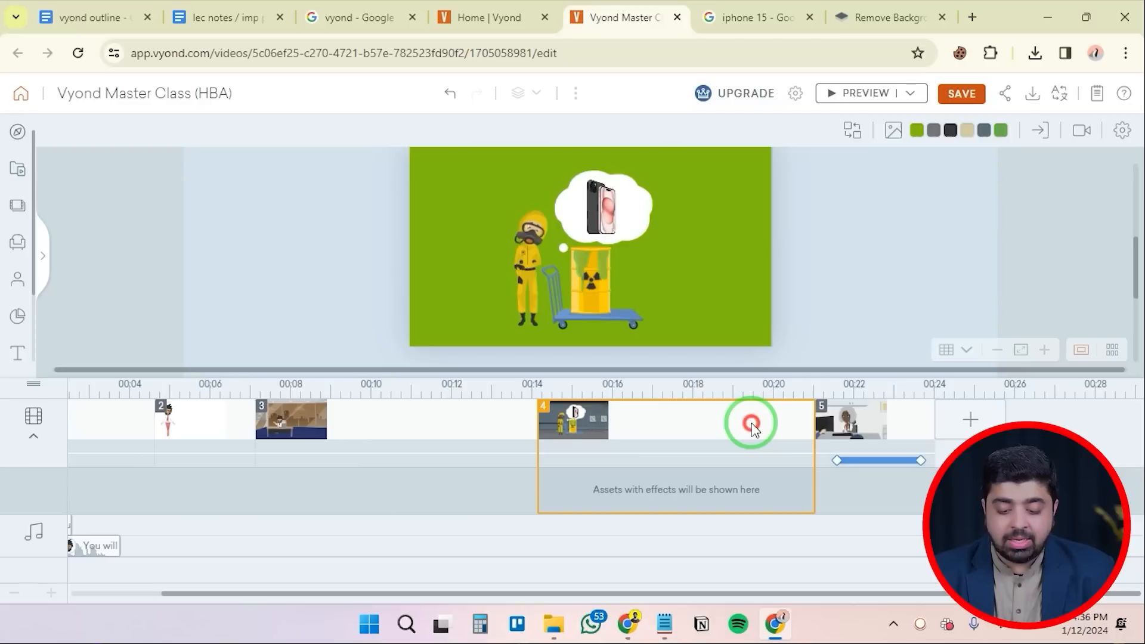
{"action": "left_click", "coordinate": [751, 424], "text": "shift"}
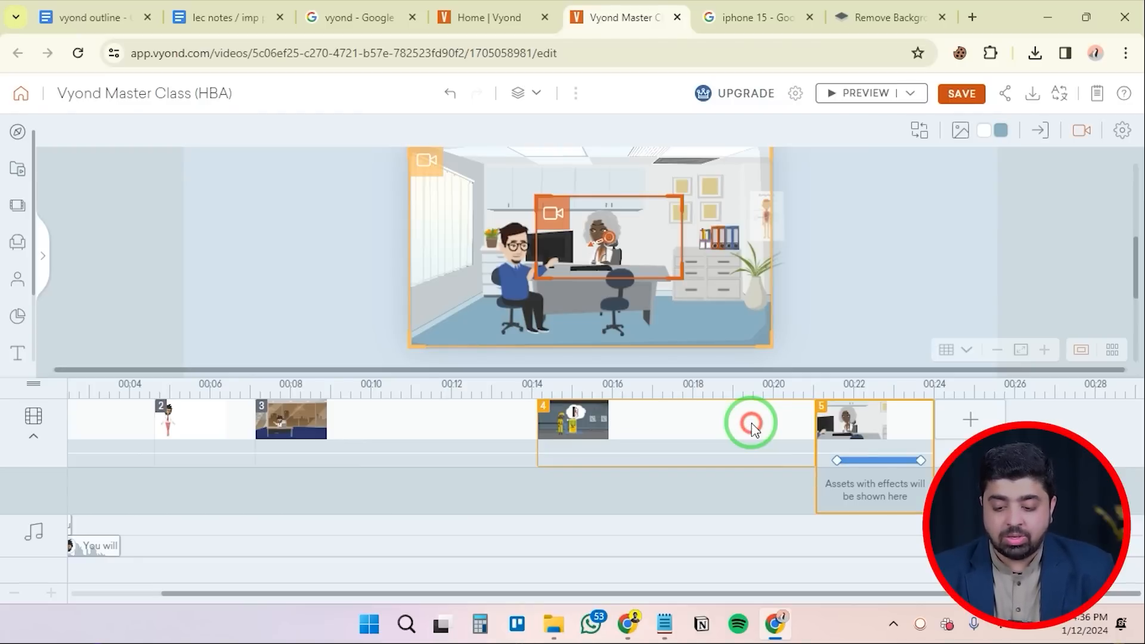
{"action": "left_click", "coordinate": [818, 423]}
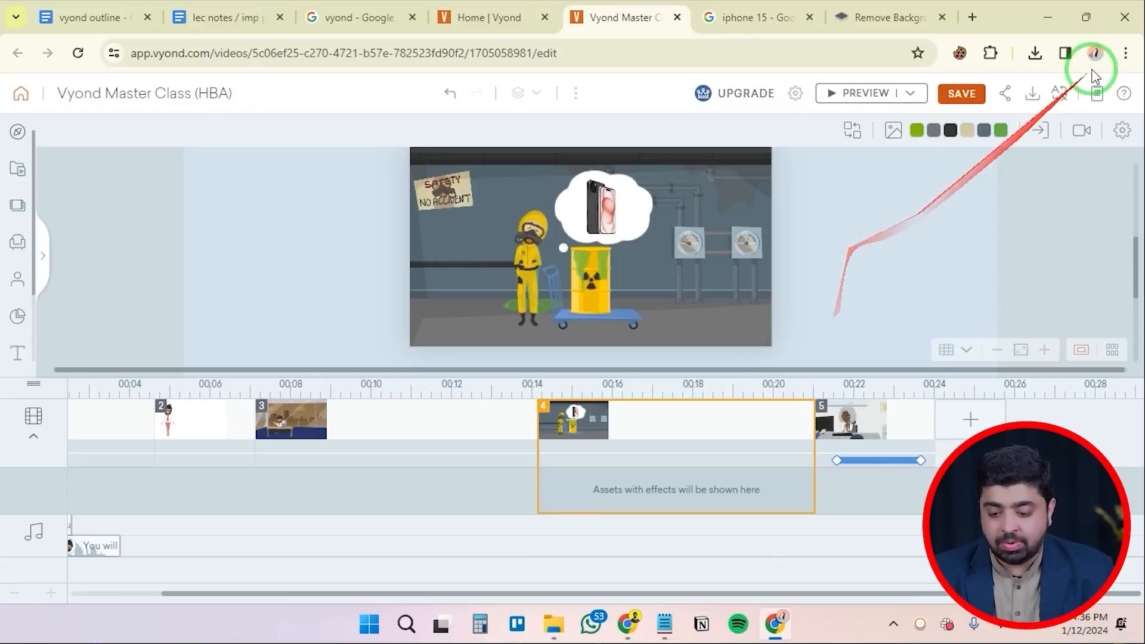
{"action": "left_click", "coordinate": [1042, 132]}
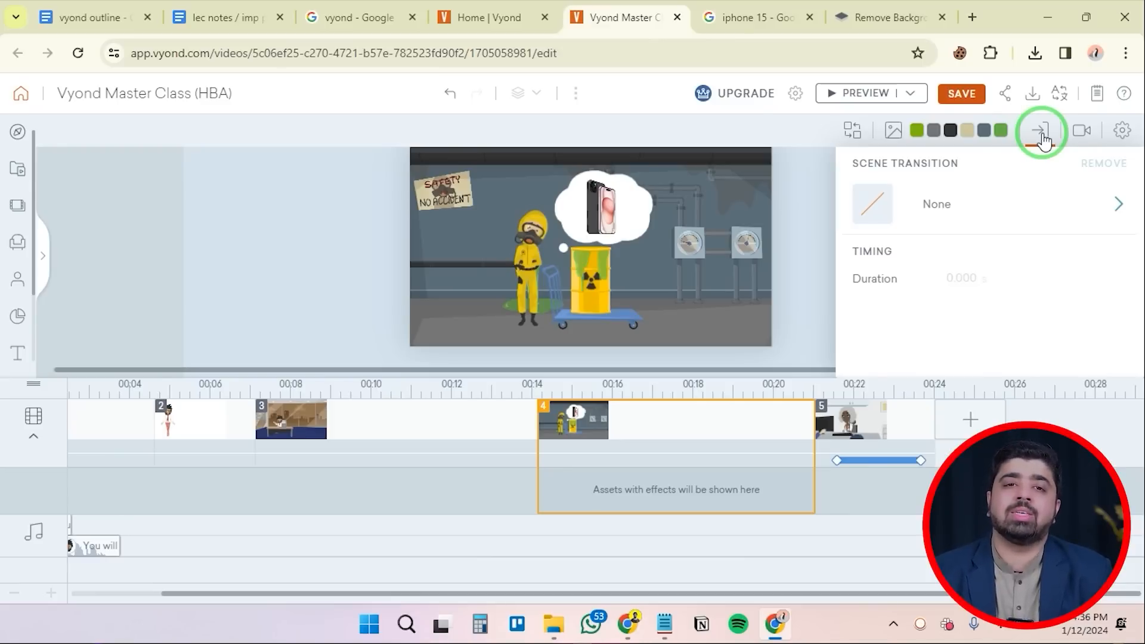
{"action": "left_click", "coordinate": [1037, 196]}
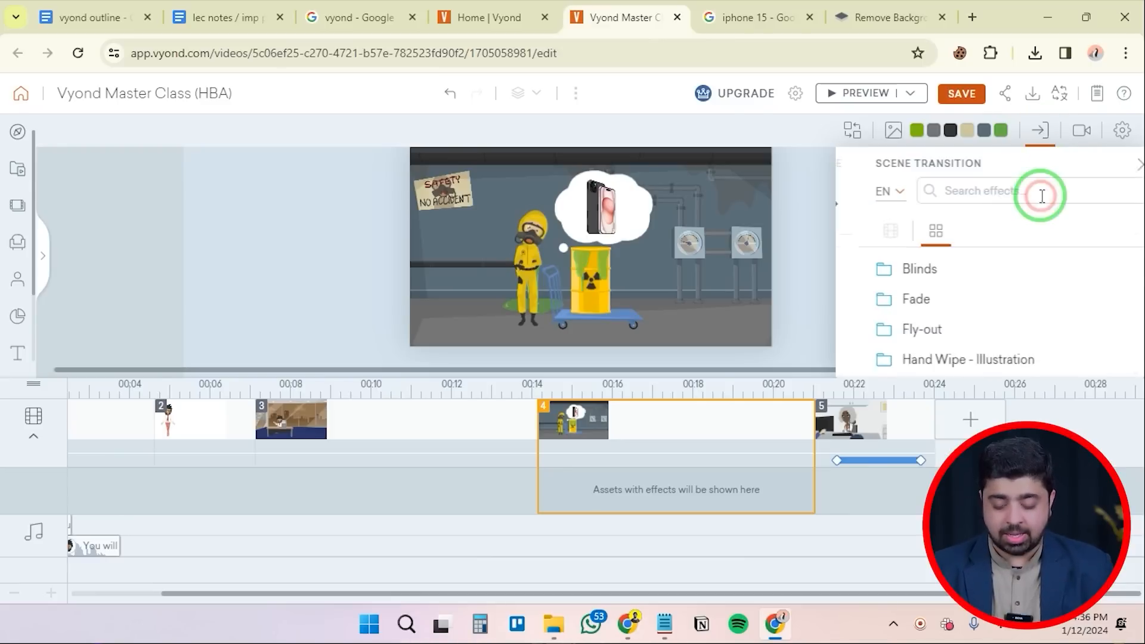
{"action": "scroll", "coordinate": [908, 284], "scroll_direction": "down", "scroll_amount": 3}
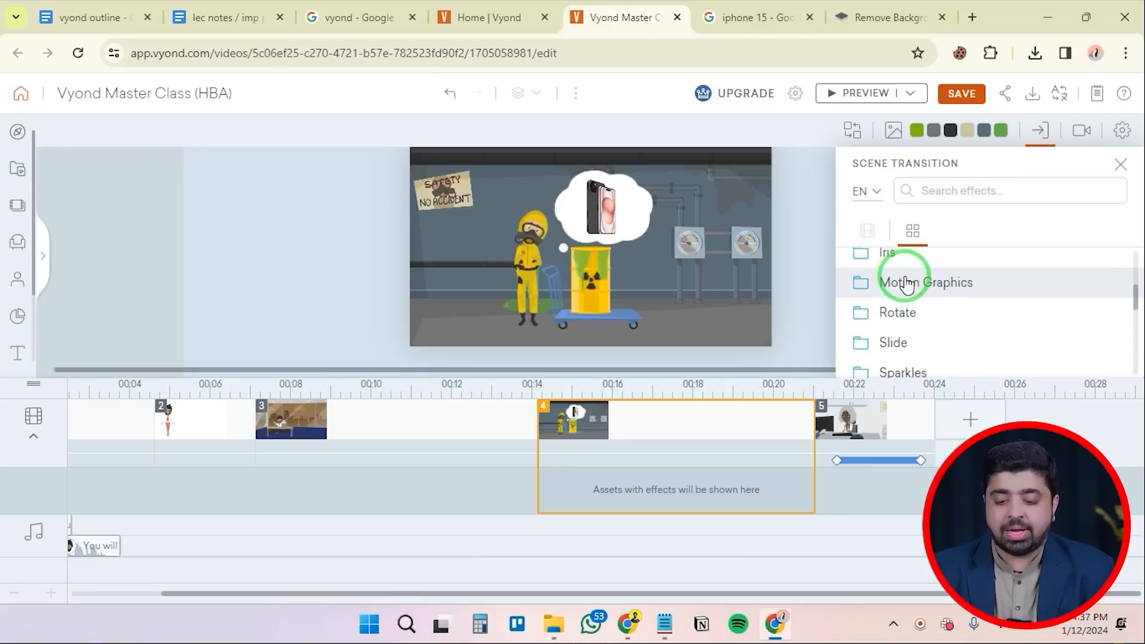
{"action": "left_click", "coordinate": [906, 284]}
{"action": "left_click", "coordinate": [1101, 266]}
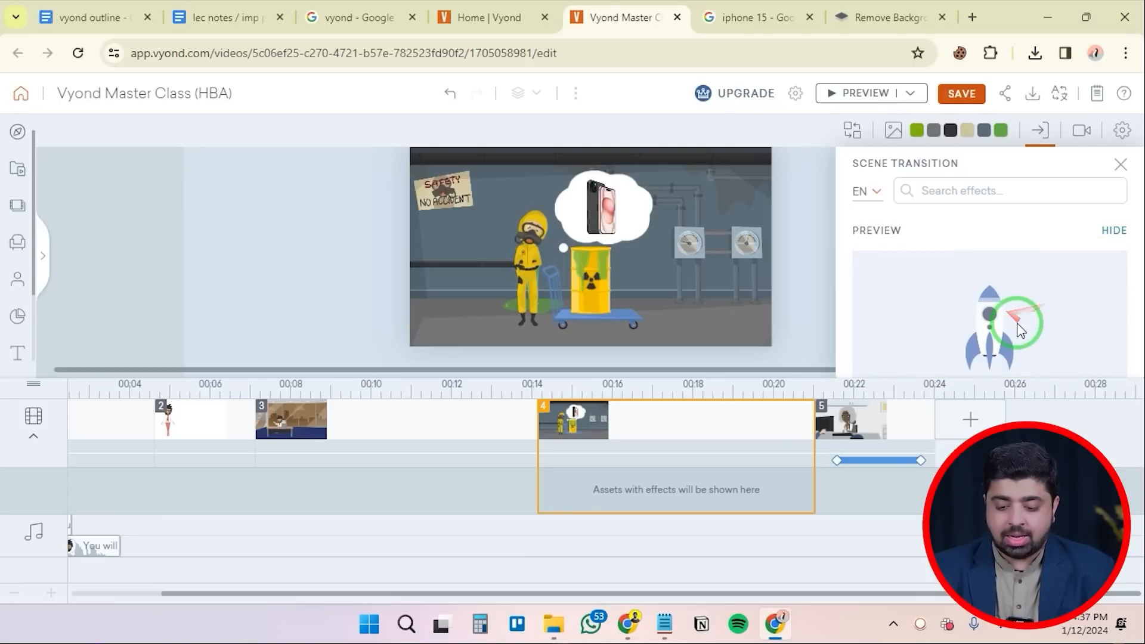
{"action": "left_click", "coordinate": [1103, 231]}
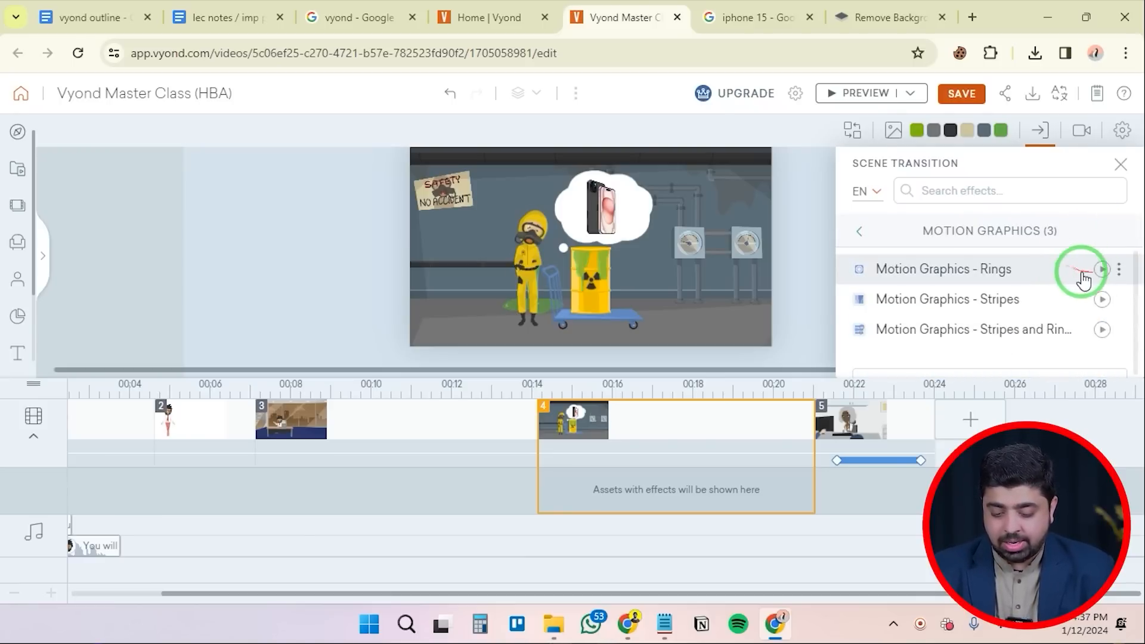
{"action": "left_click", "coordinate": [894, 268]}
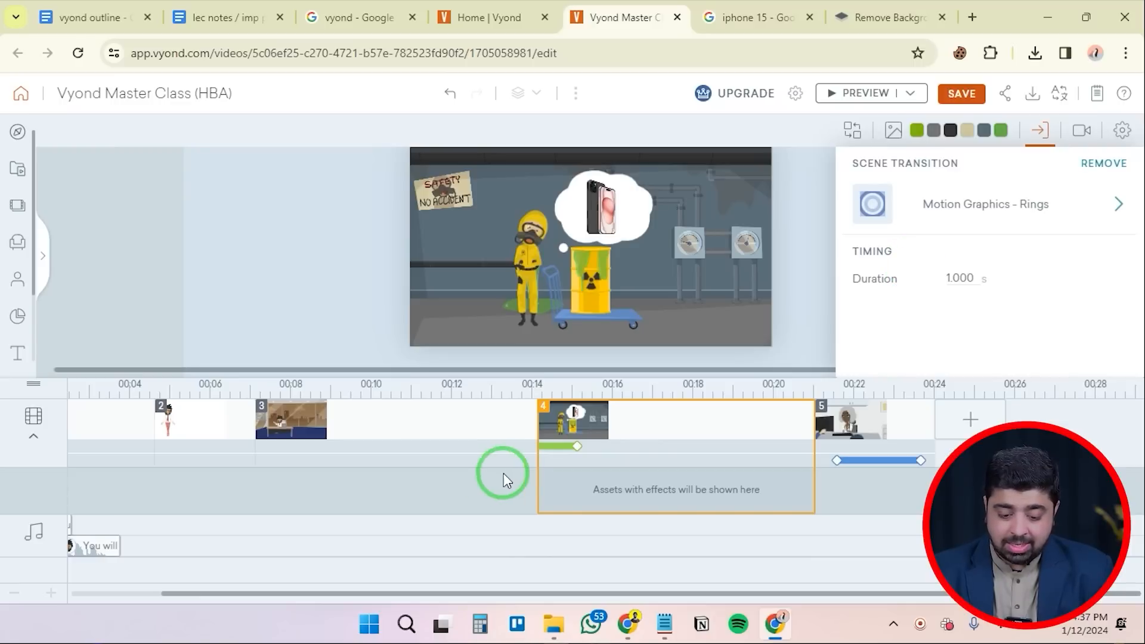
Preview the video from scene 3 to check the rings transition, and save the project
{"action": "left_click", "coordinate": [371, 435]}
{"action": "left_click", "coordinate": [868, 95]}
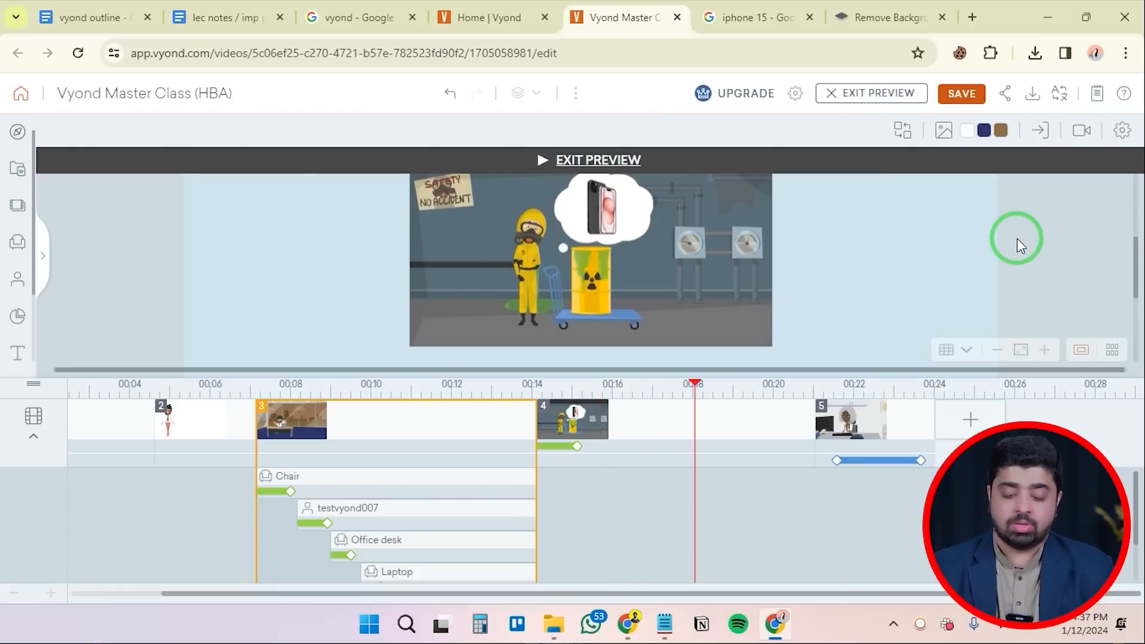
{"action": "left_click", "coordinate": [962, 95]}
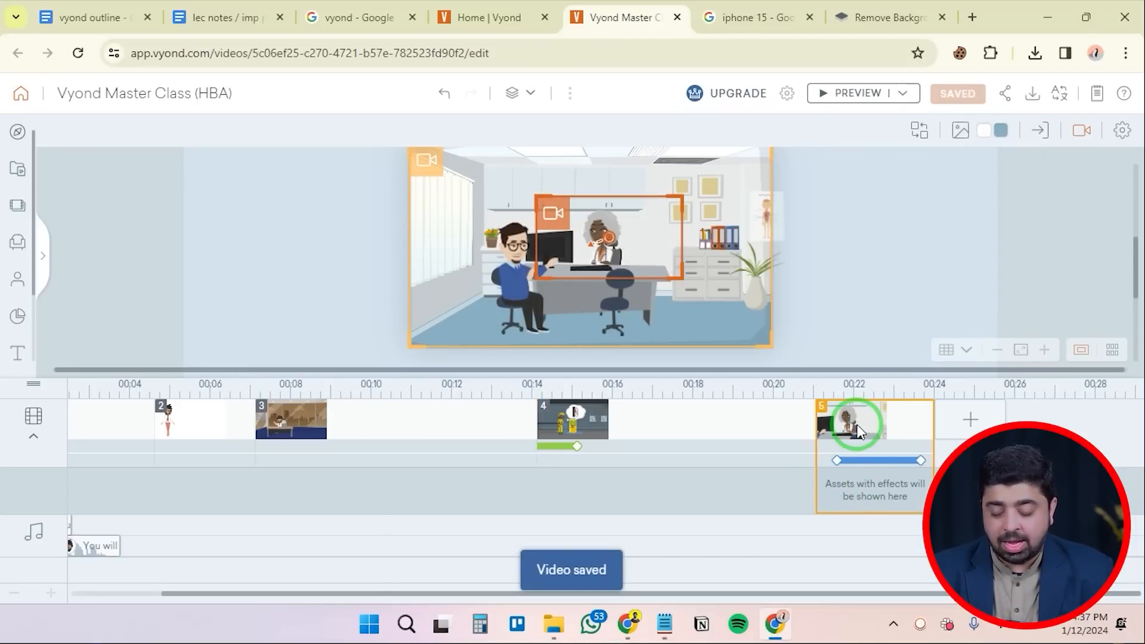
Preview the Wipe - Down scene transition and apply it to scene 5, the doctor's office
{"action": "left_click", "coordinate": [1040, 130]}
{"action": "left_click", "coordinate": [1013, 227]}
{"action": "scroll", "coordinate": [984, 352], "scroll_direction": "down", "scroll_amount": 10}
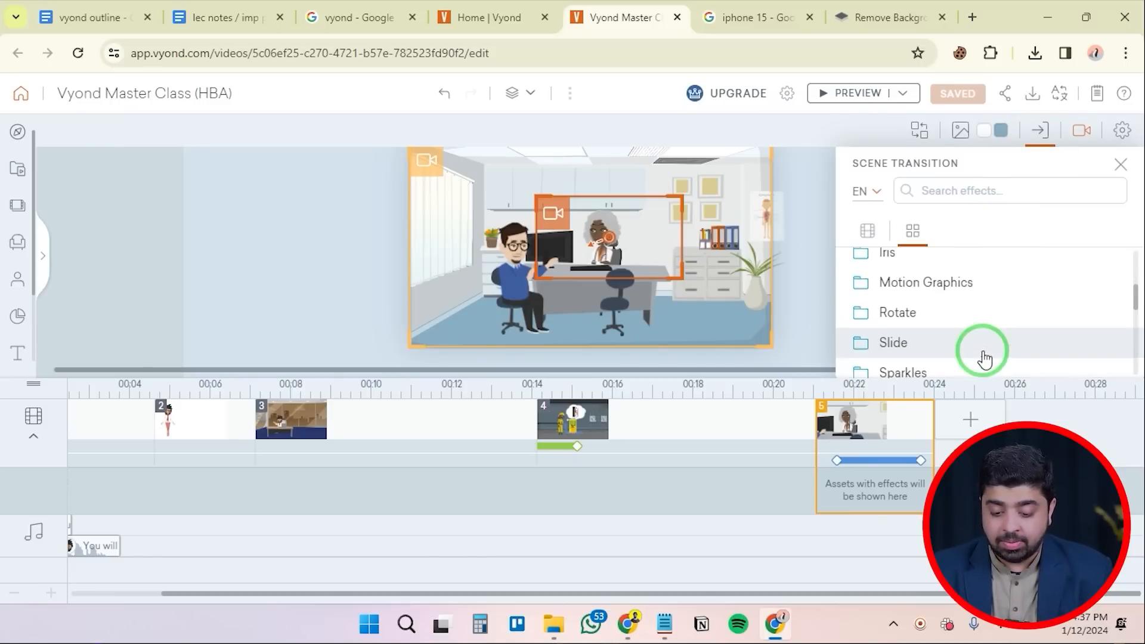
{"action": "left_click", "coordinate": [935, 330]}
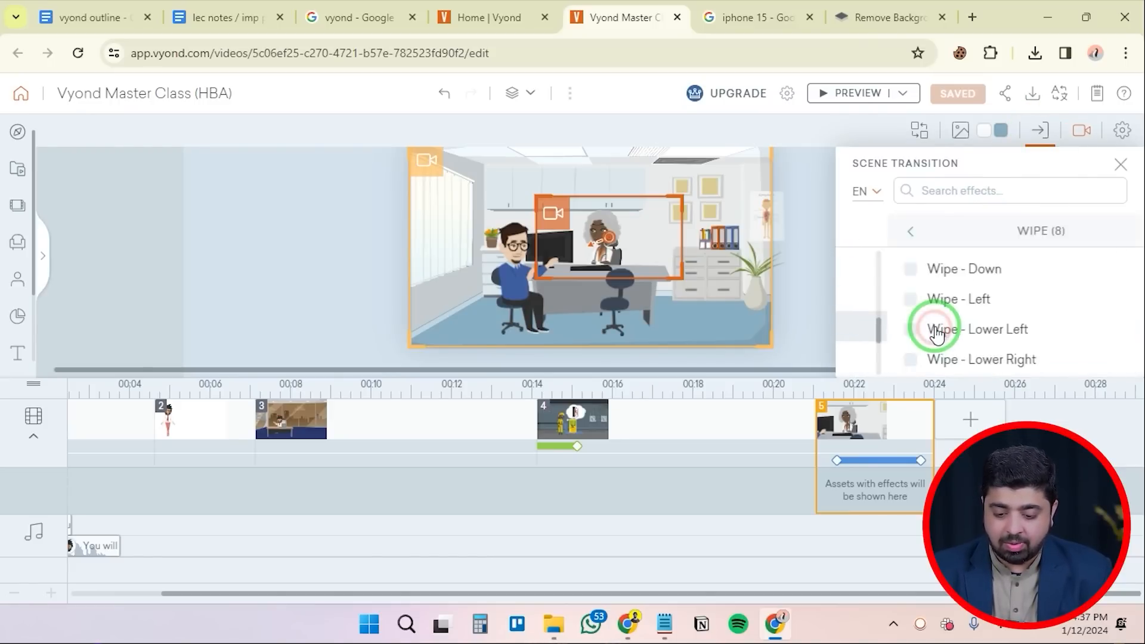
{"action": "left_click", "coordinate": [1103, 269]}
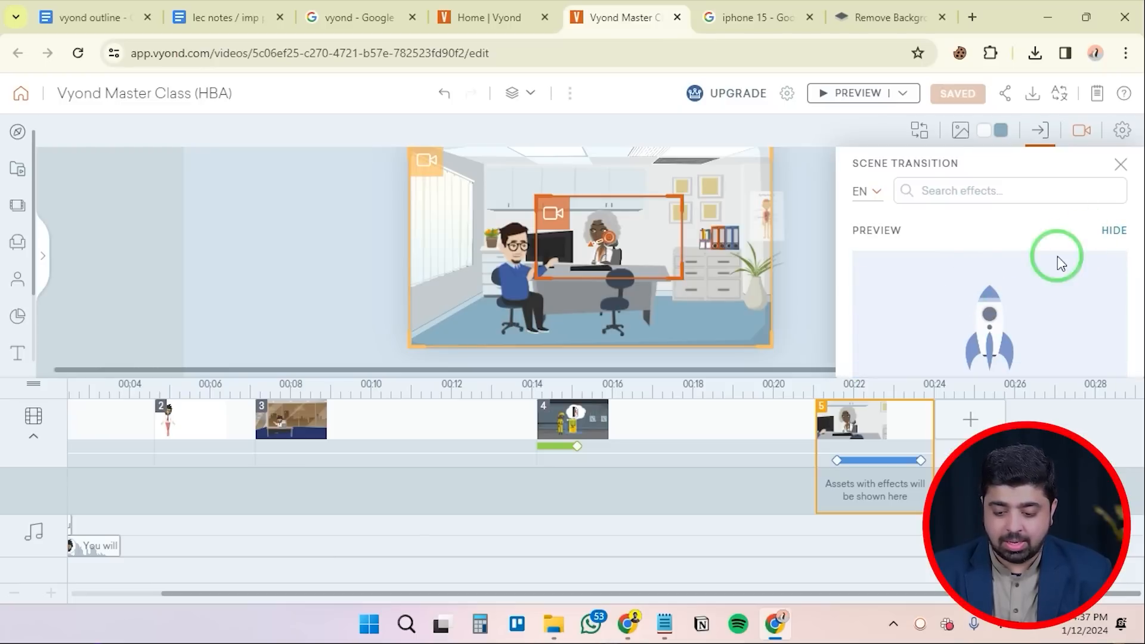
{"action": "left_click", "coordinate": [1113, 230]}
{"action": "left_click", "coordinate": [964, 270]}
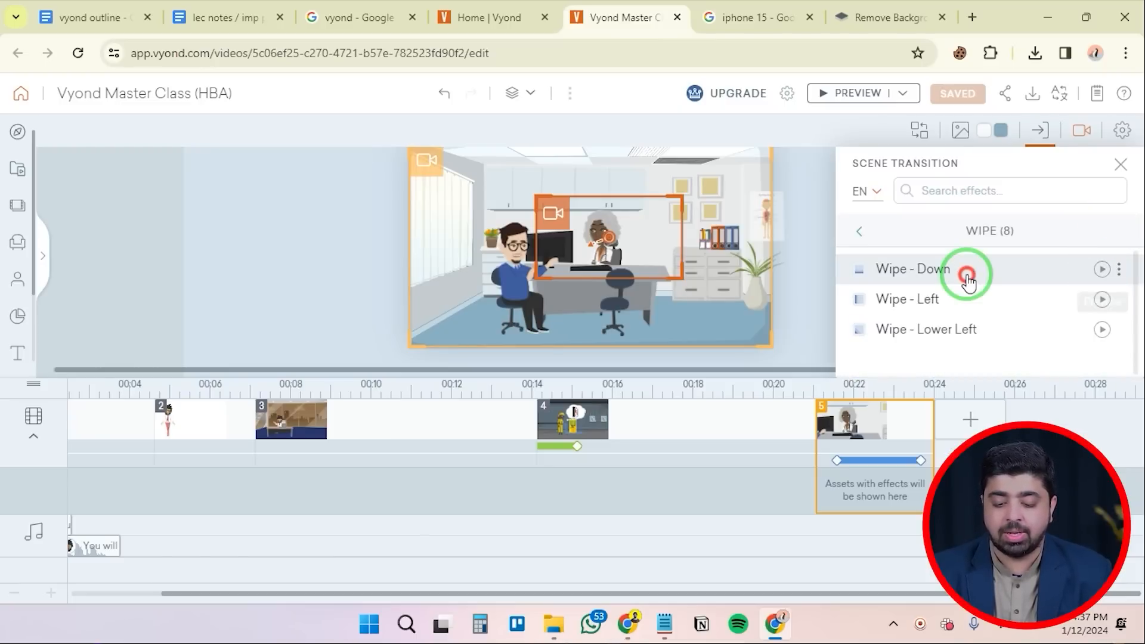
Preview the video from scene 4 to check the transition into scene 5, and exit the preview
{"action": "left_click", "coordinate": [956, 91]}
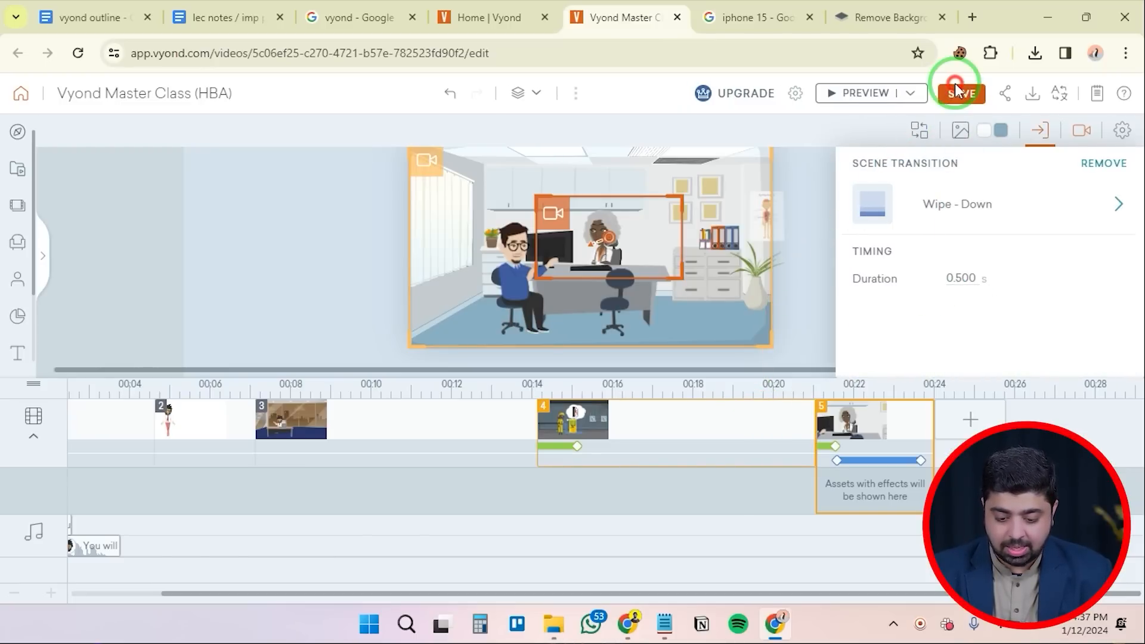
{"action": "left_click", "coordinate": [871, 93]}
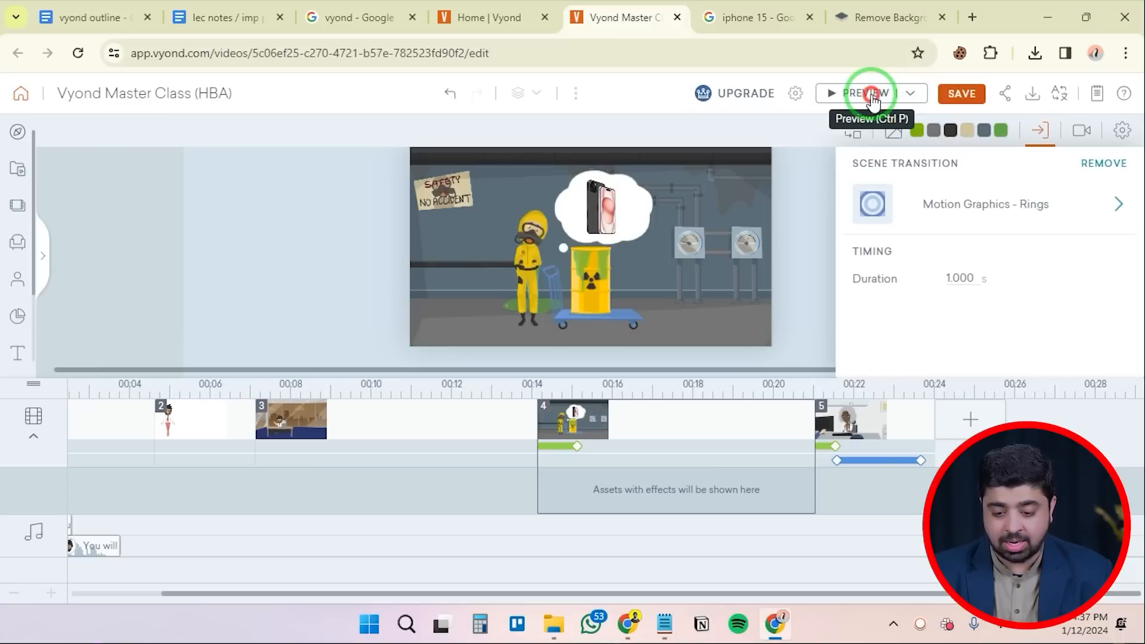
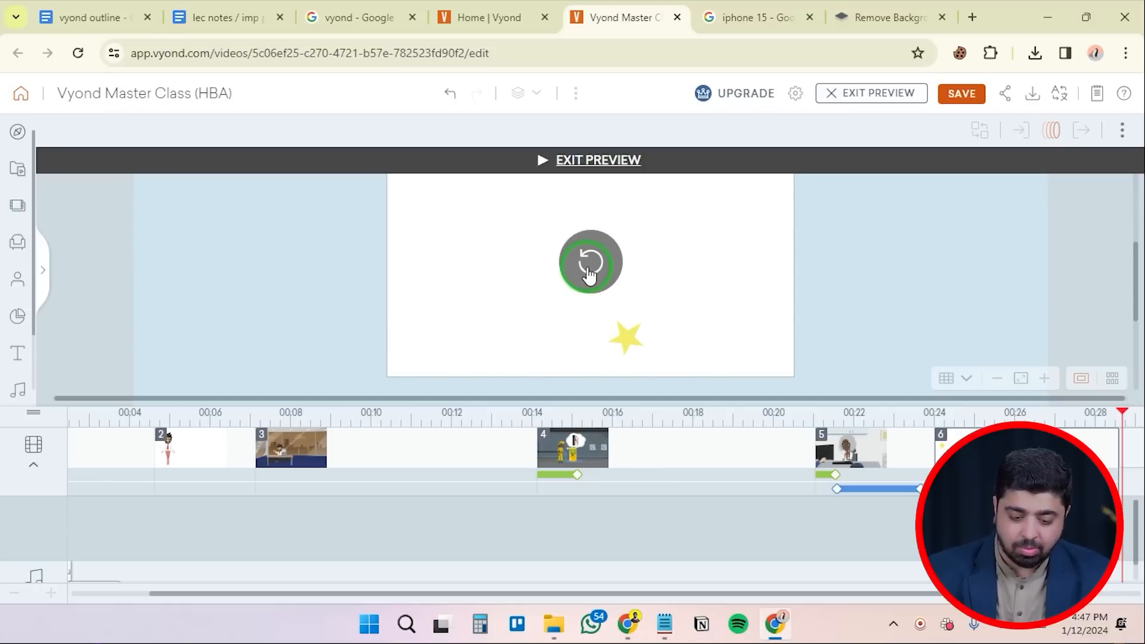
{"action": "left_click", "coordinate": [573, 161]}
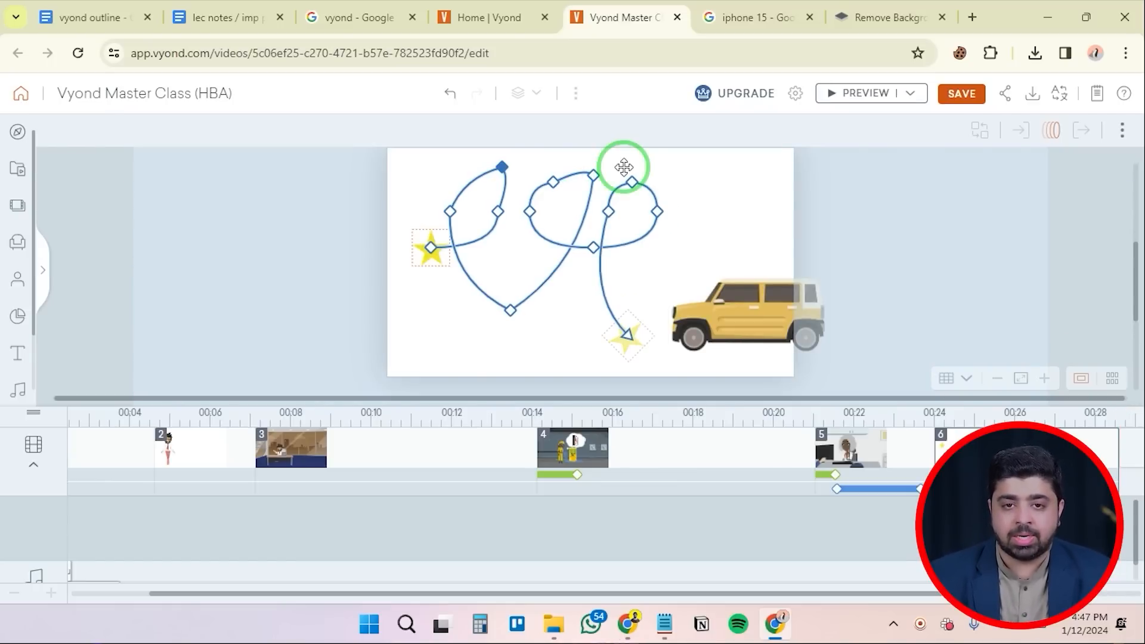
Add a new blank scene after scene 6, the car and star scene
{"action": "left_click", "coordinate": [895, 259]}
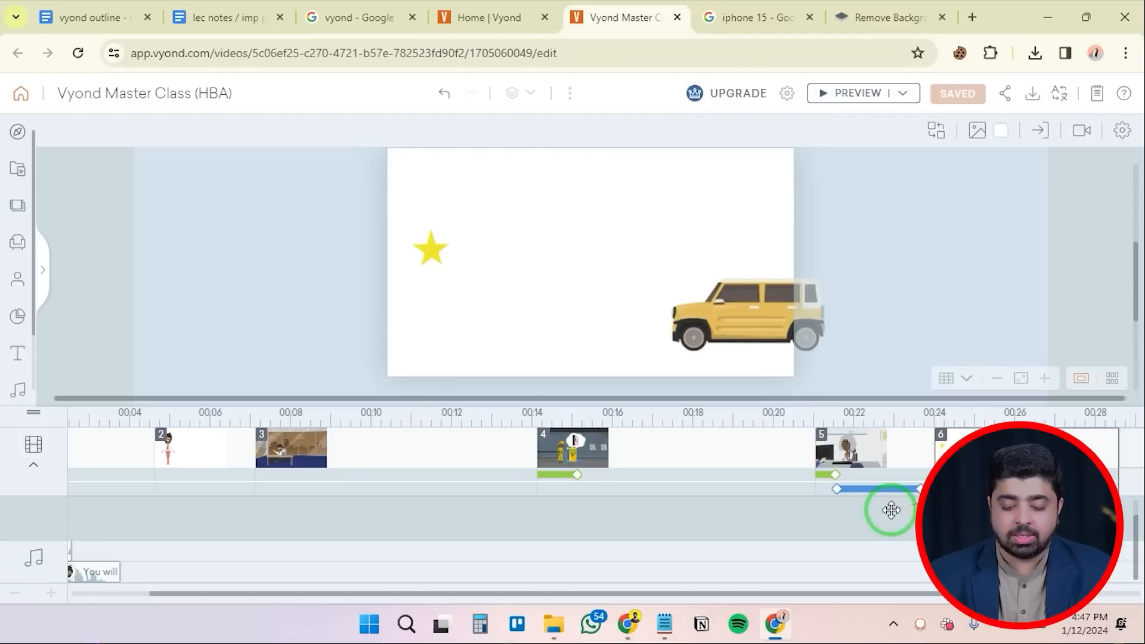
{"action": "left_click_drag", "start_coordinate": [807, 597], "coordinate": [930, 596]}
{"action": "left_click", "coordinate": [722, 453]}
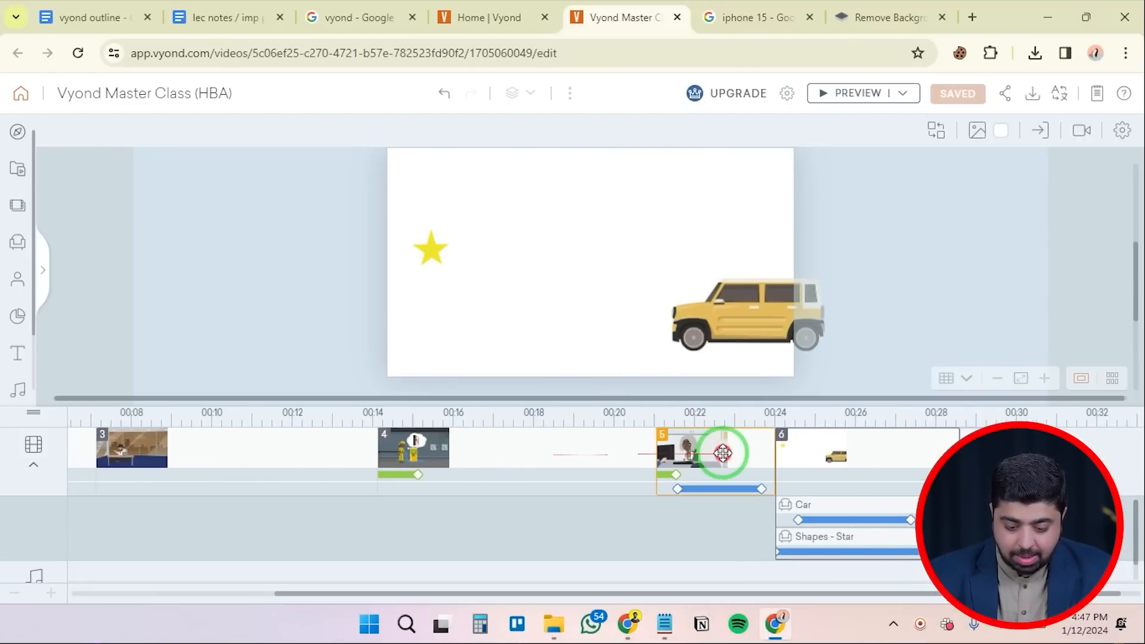
{"action": "left_click_drag", "start_coordinate": [723, 452], "coordinate": [611, 204]}
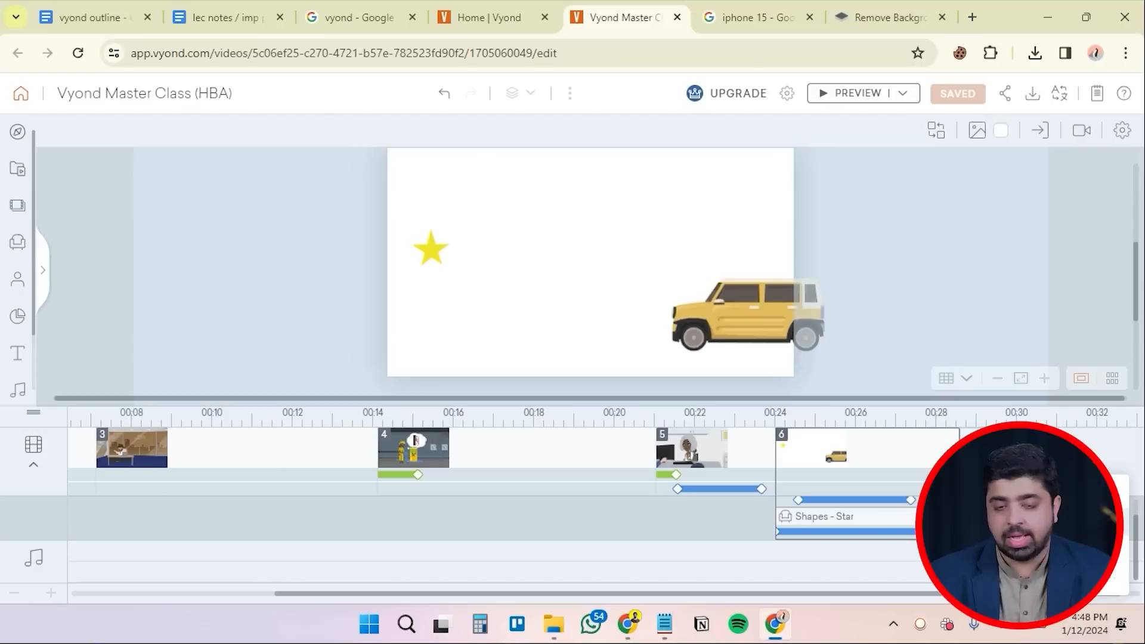
{"action": "left_click", "coordinate": [995, 448]}
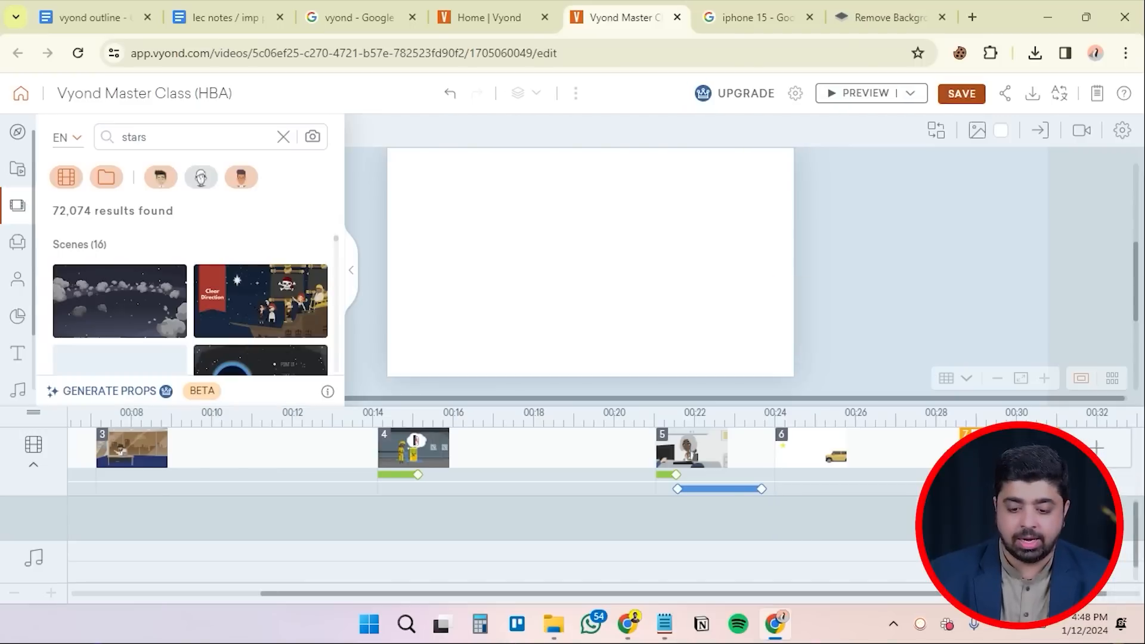
Search the library for office and home scenes, and fill scene 7 with the home renovation scene showing three construction workers
{"action": "double_click", "coordinate": [234, 141]}
{"action": "type", "text": "office"}
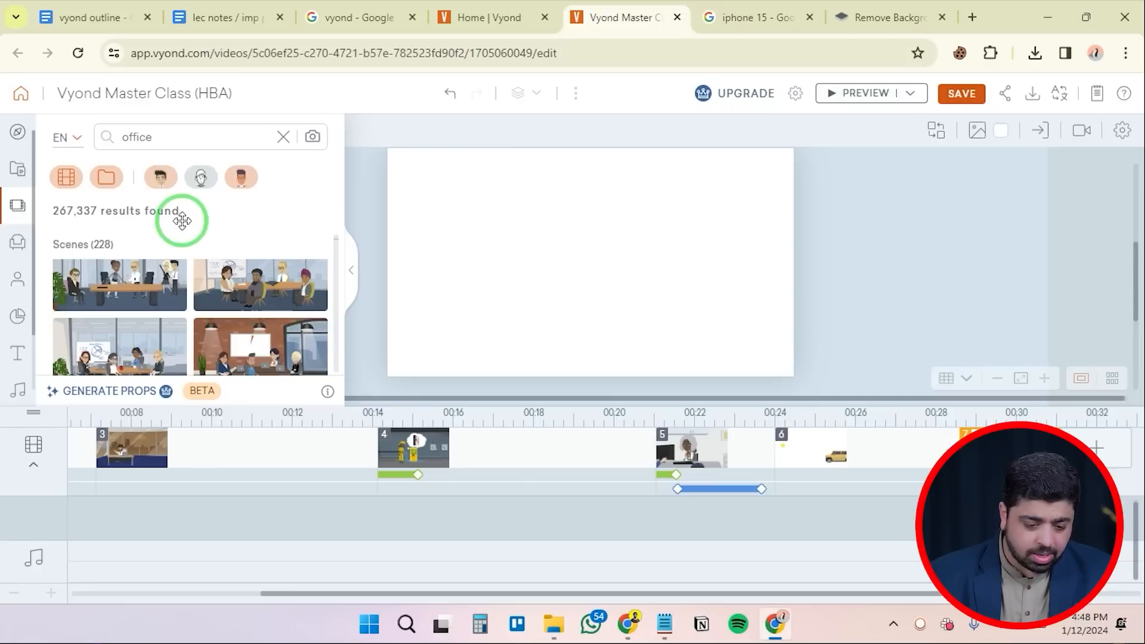
{"action": "double_click", "coordinate": [160, 137]}
{"action": "type", "text": "H"}
{"action": "left_click", "coordinate": [127, 307]}
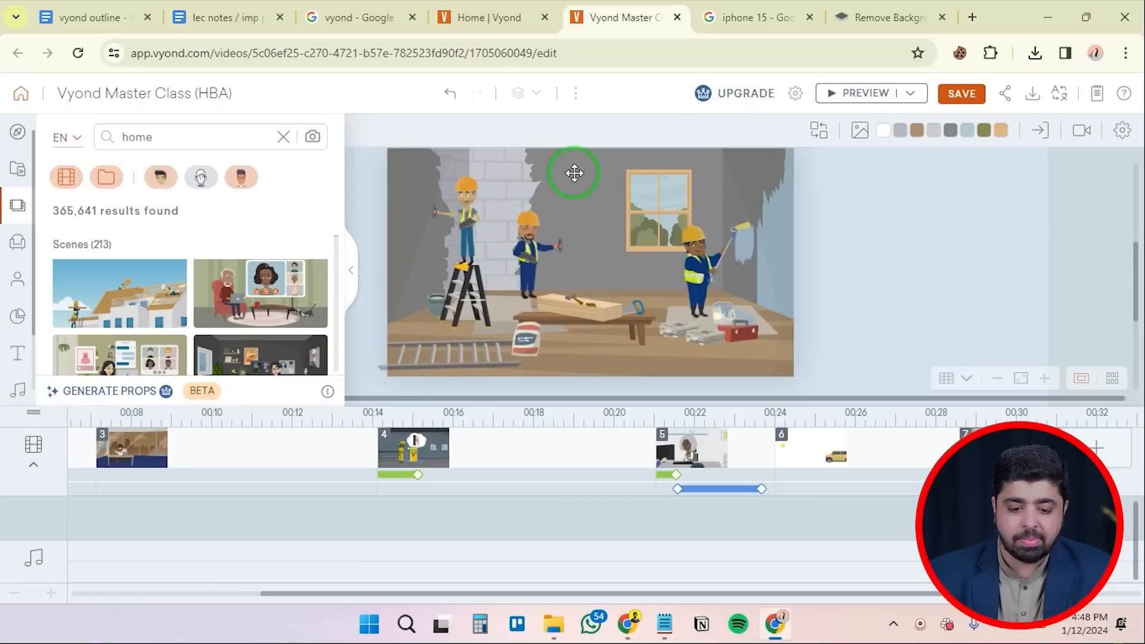
{"action": "left_click", "coordinate": [349, 273]}
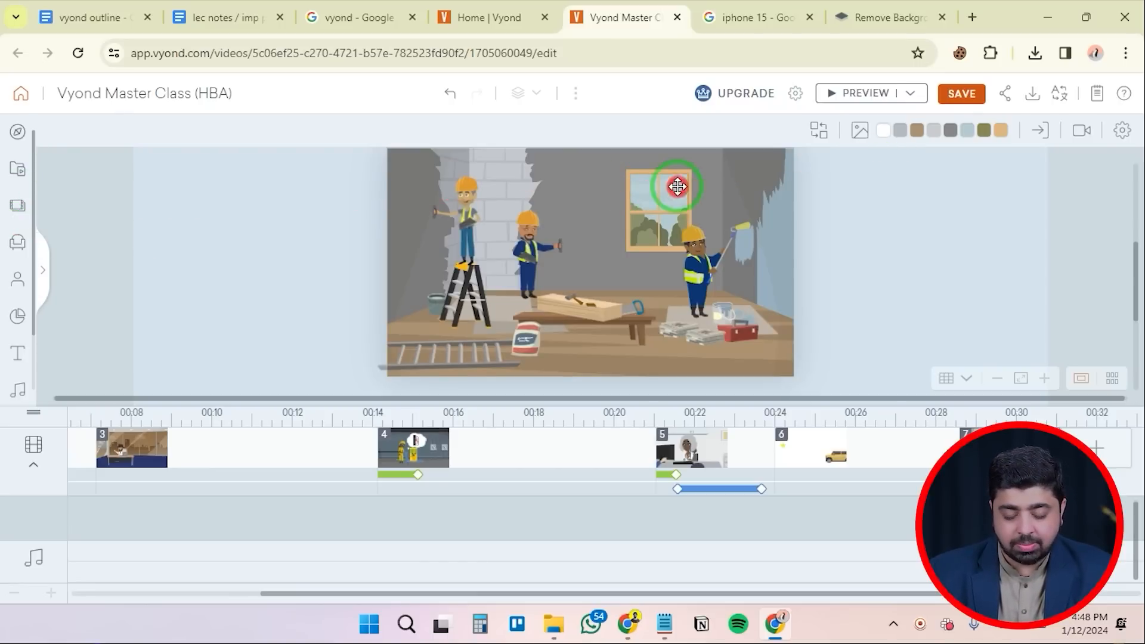
Delete the worker on the stepladder, the stepladder and the middle worker from the renovation scene
{"action": "left_click", "coordinate": [684, 257]}
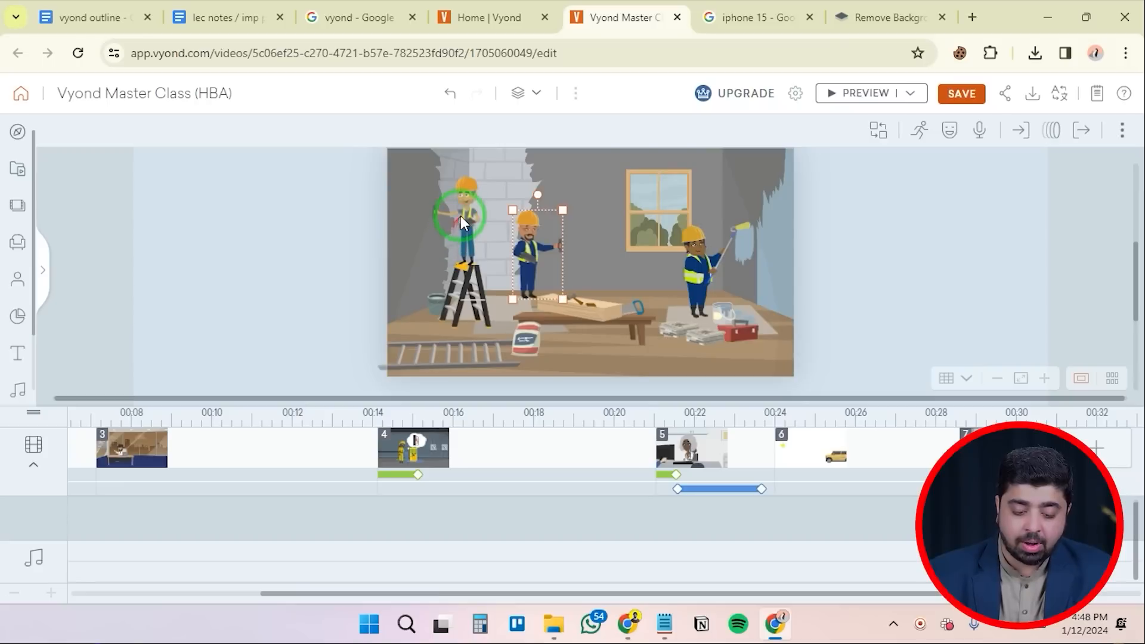
{"action": "key", "text": "Delete"}
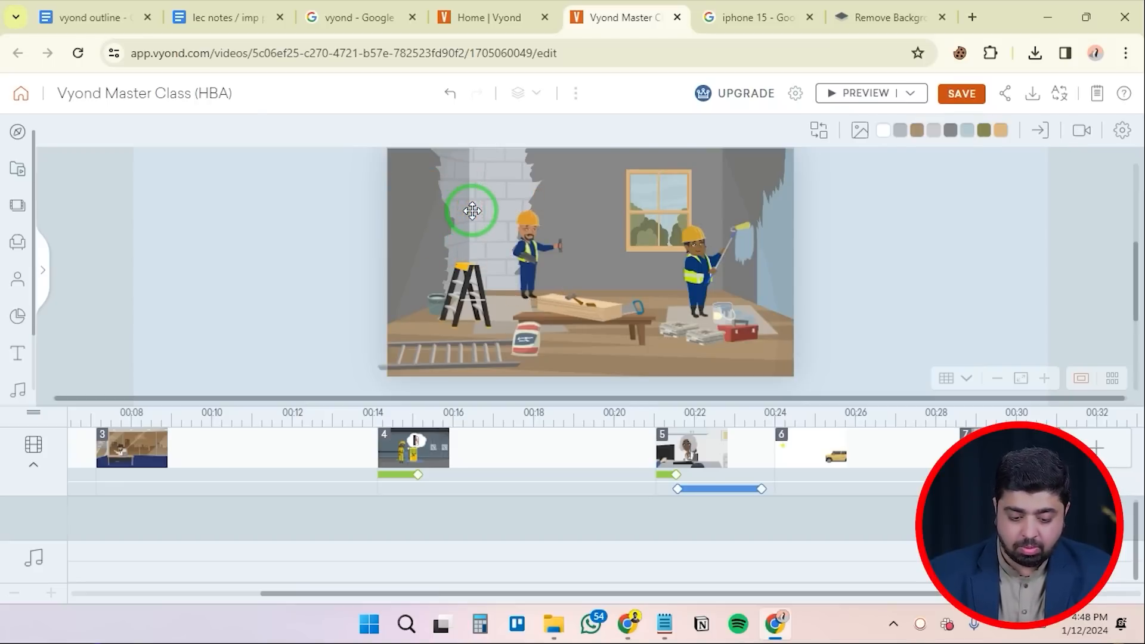
{"action": "key", "text": "Delete"}
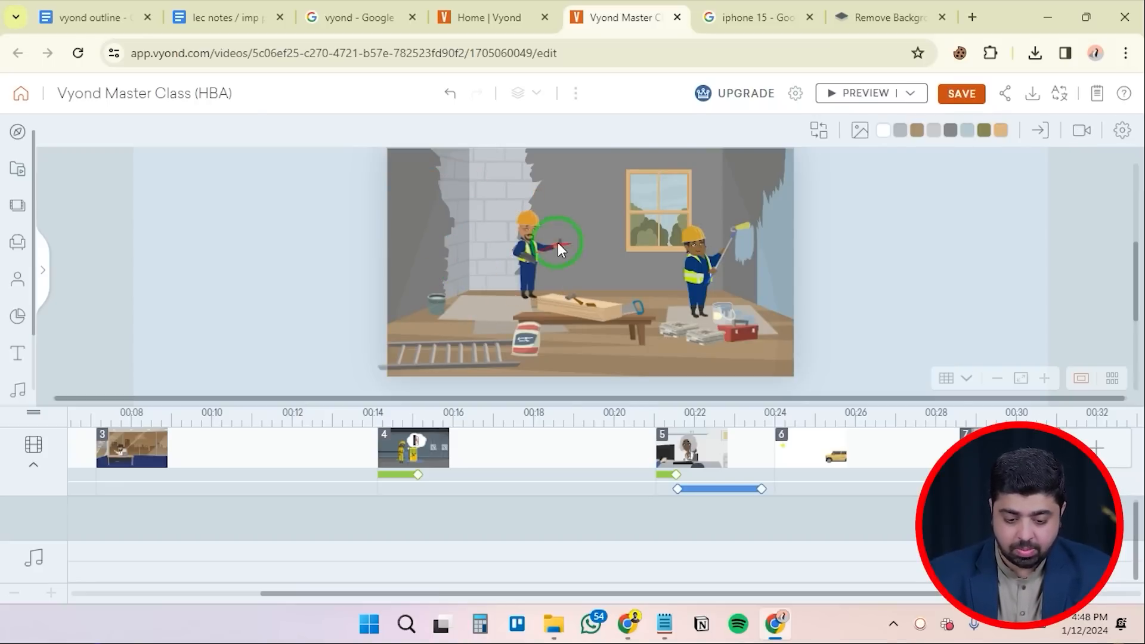
{"action": "key", "text": "Delete"}
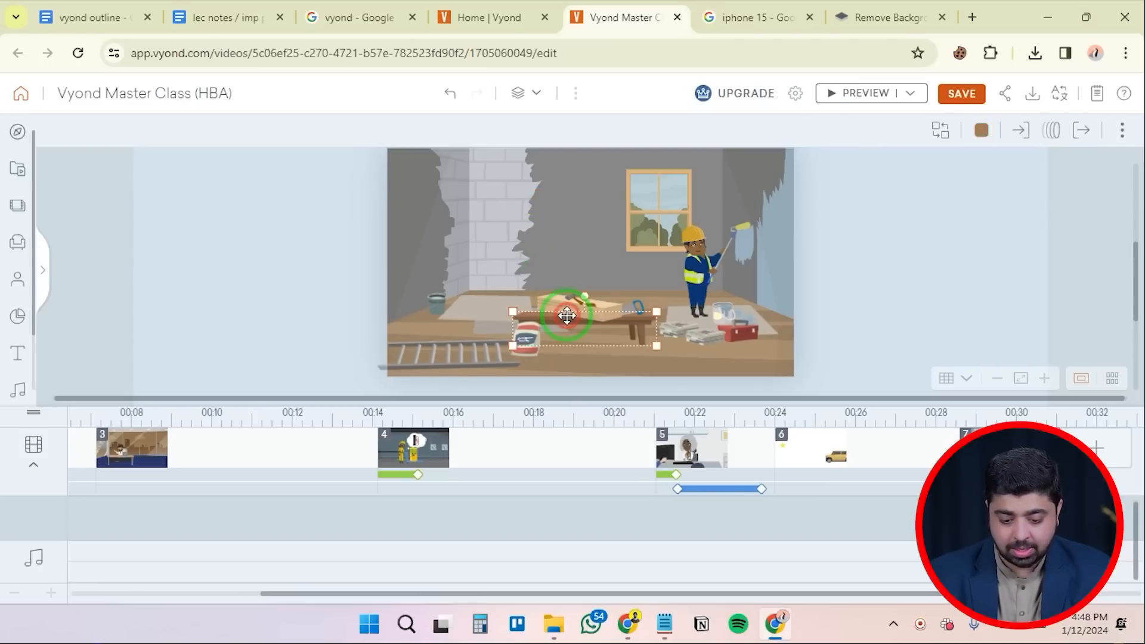
Clear the workbench with its tools, the bag, the floor ladder and the sheet beneath the brick wall from scene 7
{"action": "left_click", "coordinate": [485, 356]}
{"action": "key", "text": "Delete"}
{"action": "key", "text": "Delete"}
{"action": "left_click", "coordinate": [525, 319]}
{"action": "key", "text": "Delete"}
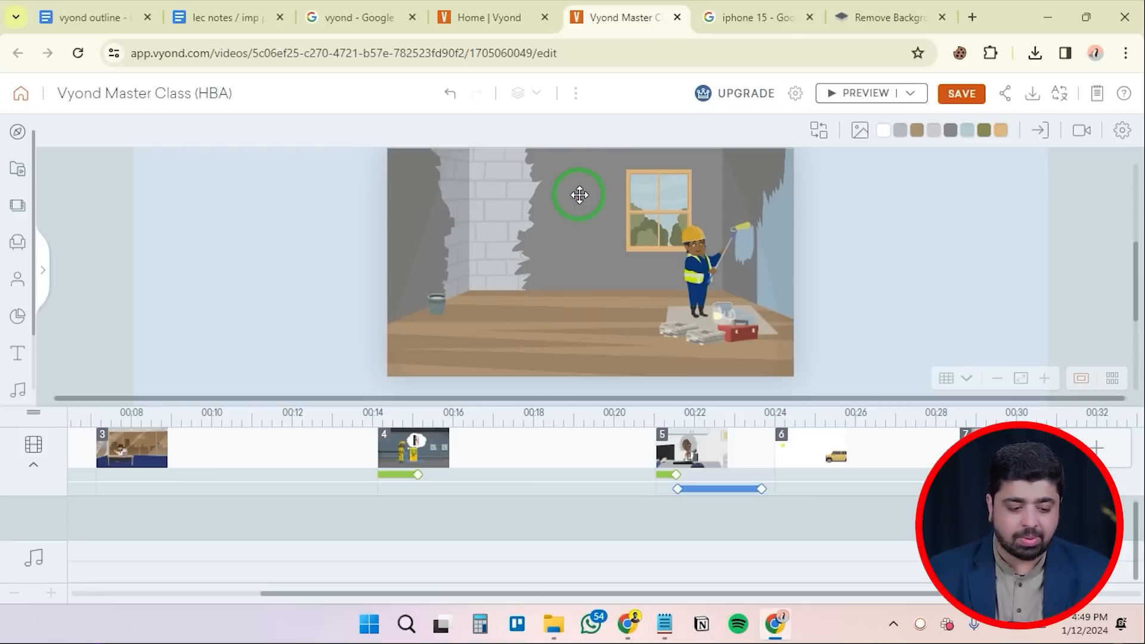
Search the props for frame and place the black tablet frame, scaled down, on the wall beside the window
{"action": "left_click", "coordinate": [18, 241]}
{"action": "left_click", "coordinate": [173, 136]}
{"action": "key", "text": "ctrl+a"}
{"action": "key", "text": "BackSpace"}
{"action": "type", "text": "fl"}
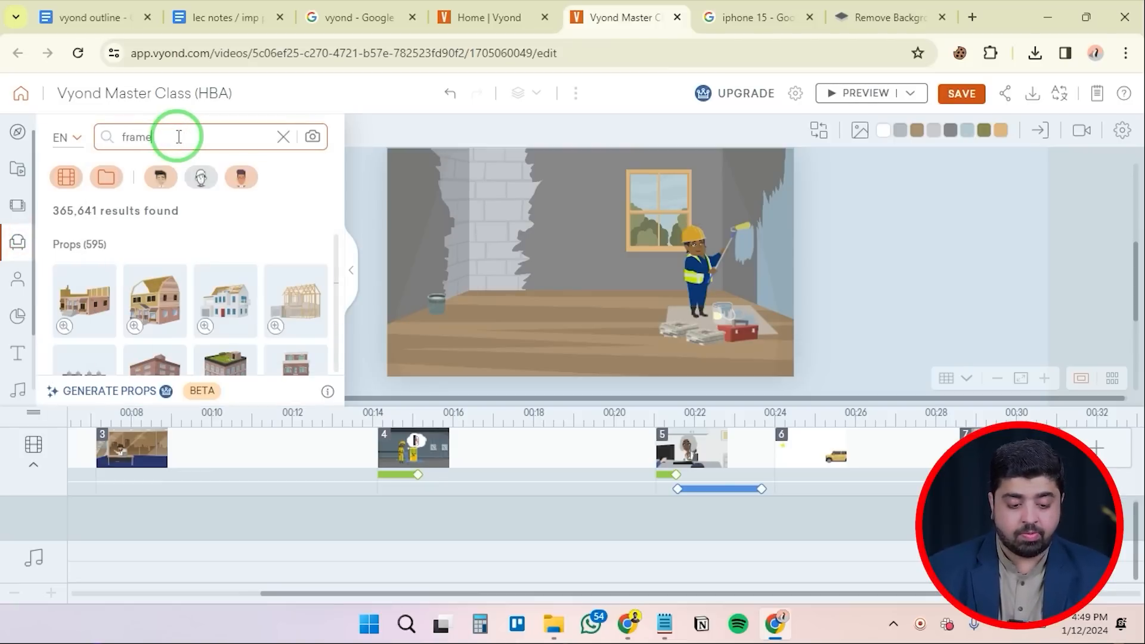
{"action": "type", "text": "ame"}
{"action": "scroll", "coordinate": [289, 293], "scroll_direction": "down", "scroll_amount": 1}
{"action": "left_click", "coordinate": [289, 293]}
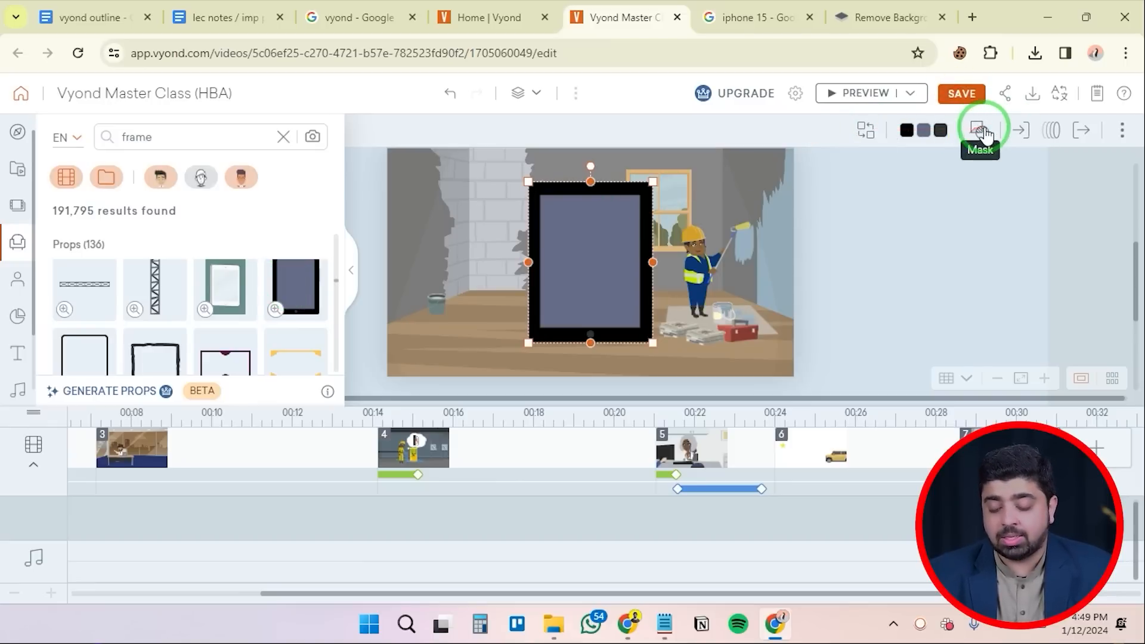
{"action": "left_click_drag", "start_coordinate": [653, 179], "coordinate": [575, 179]}
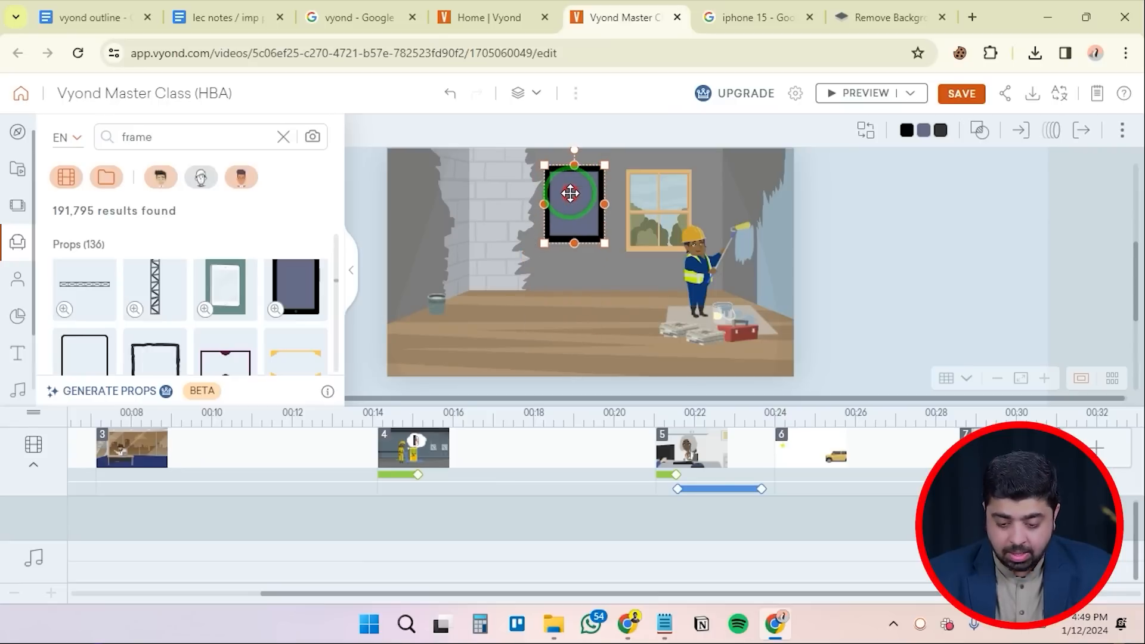
{"action": "left_click", "coordinate": [886, 230]}
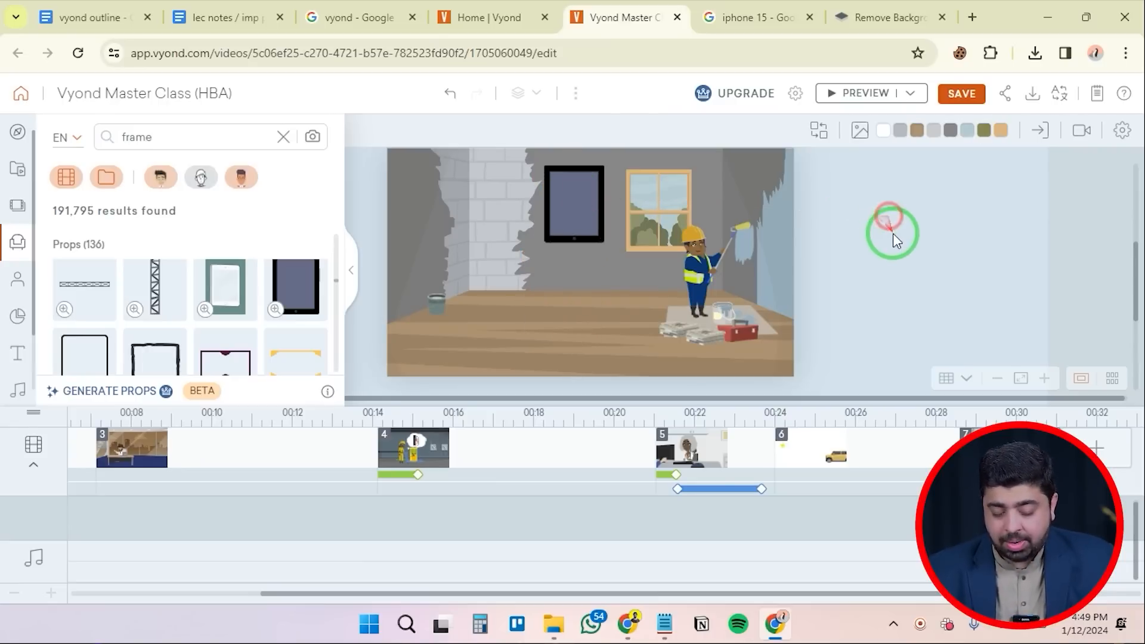
Start adding a mask asset to the tablet frame on the wall and bring up the uploaded images
{"action": "left_click", "coordinate": [576, 199]}
{"action": "left_click", "coordinate": [981, 128]}
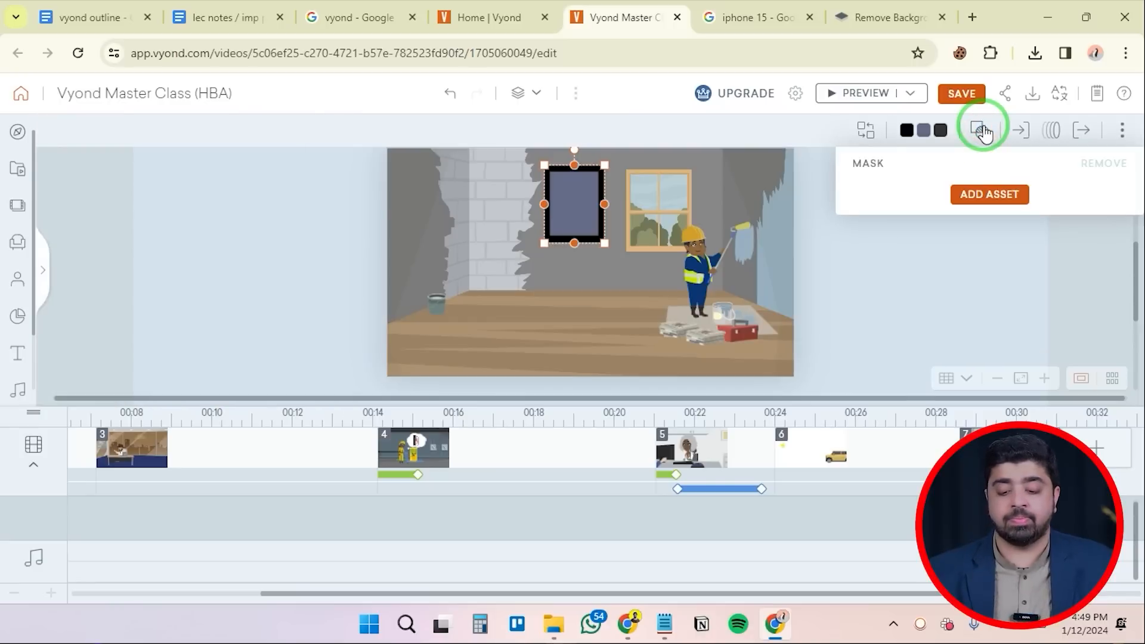
{"action": "left_click", "coordinate": [987, 194]}
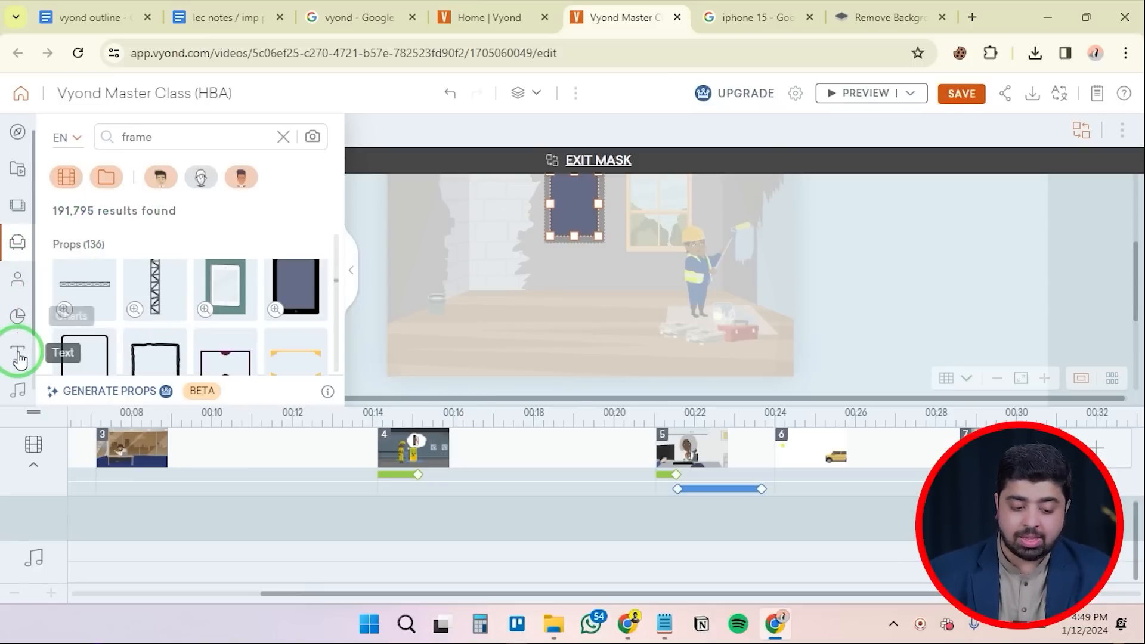
{"action": "scroll", "coordinate": [18, 355], "scroll_direction": "down", "scroll_amount": 1}
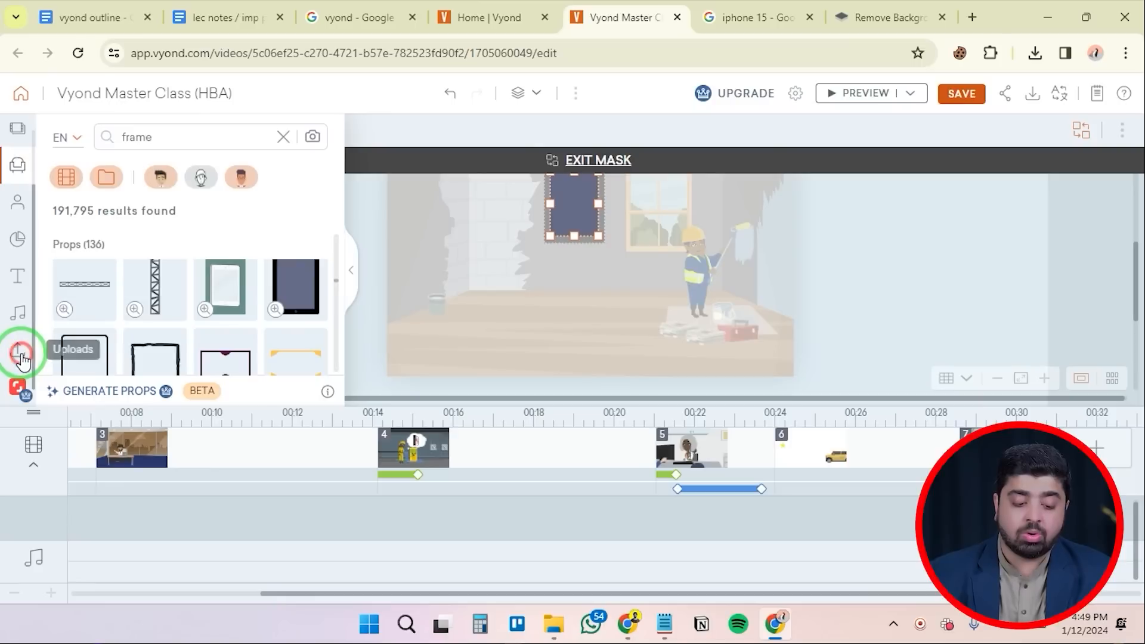
{"action": "left_click", "coordinate": [18, 350]}
{"action": "scroll", "coordinate": [217, 305], "scroll_direction": "down", "scroll_amount": 3}
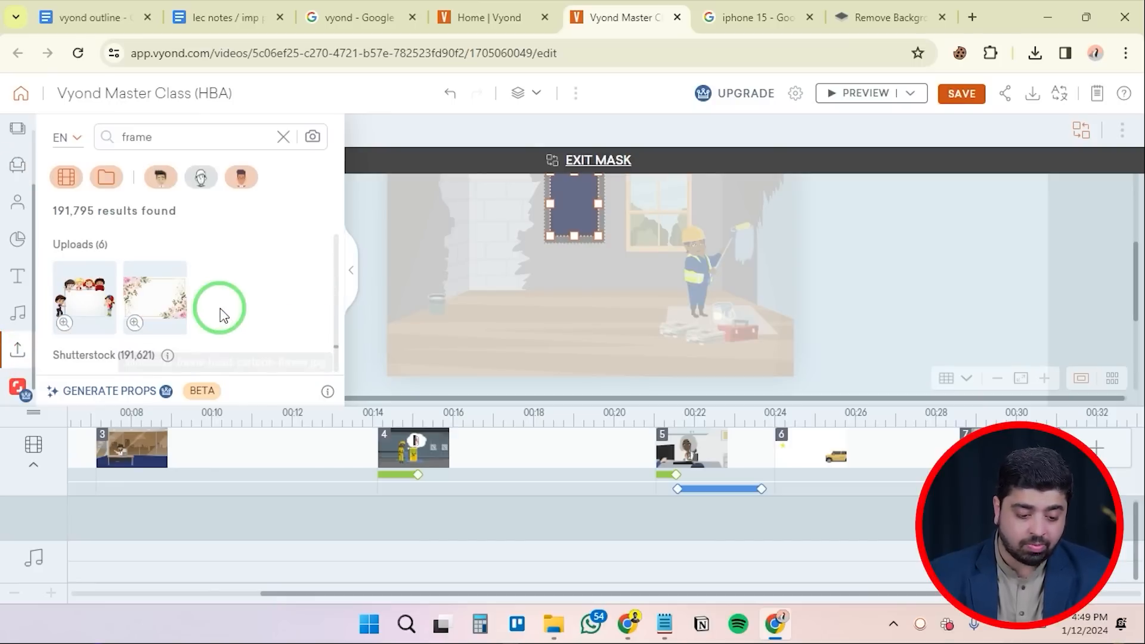
{"action": "scroll", "coordinate": [205, 327], "scroll_direction": "up", "scroll_amount": 6}
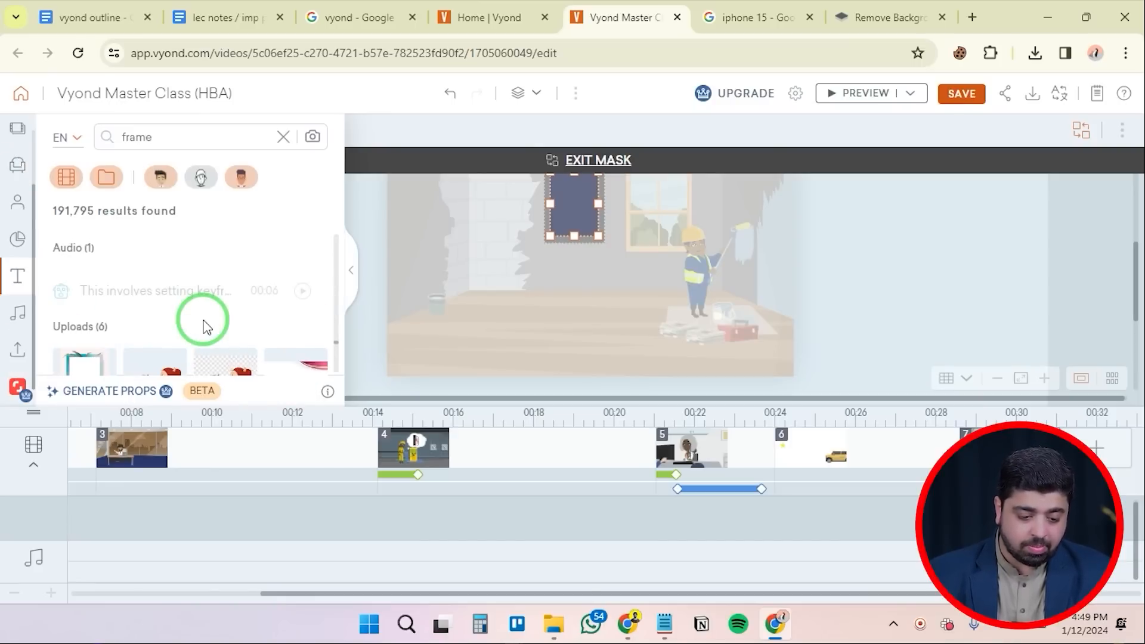
{"action": "left_click", "coordinate": [18, 350]}
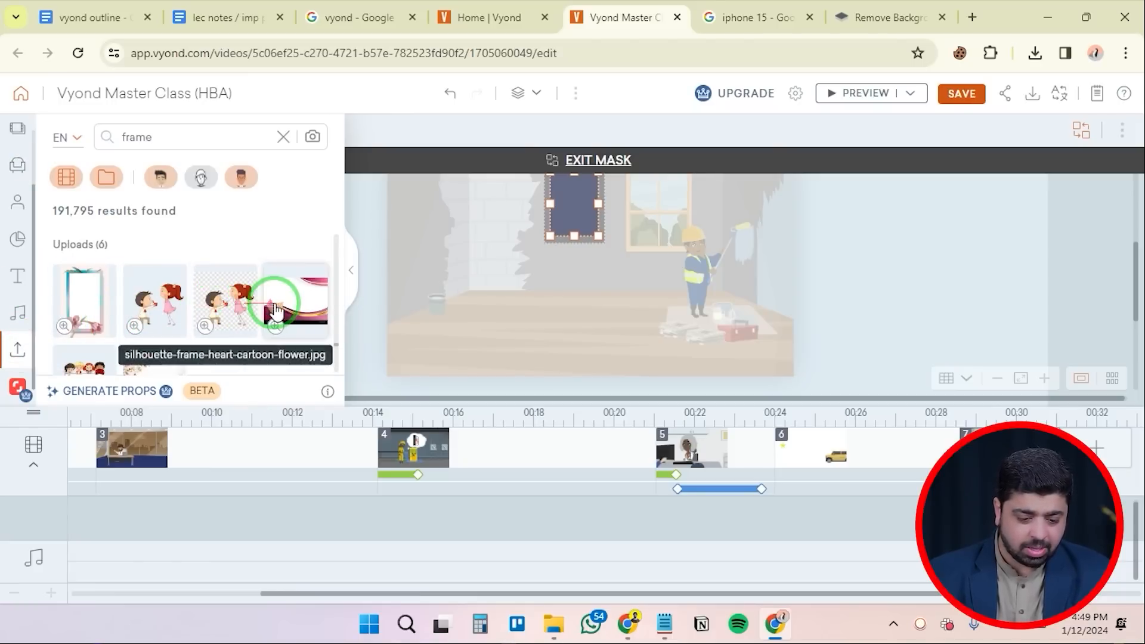
Insert the cutout of silhouette-frame-heart-cartoon-flower.jpg into the tablet frame's mask, fit the couple inside the screen and exit the mask
{"action": "scroll", "coordinate": [215, 322], "scroll_direction": "down", "scroll_amount": 2}
{"action": "scroll", "coordinate": [215, 322], "scroll_direction": "down", "scroll_amount": 2}
{"action": "scroll", "coordinate": [203, 324], "scroll_direction": "up", "scroll_amount": 5}
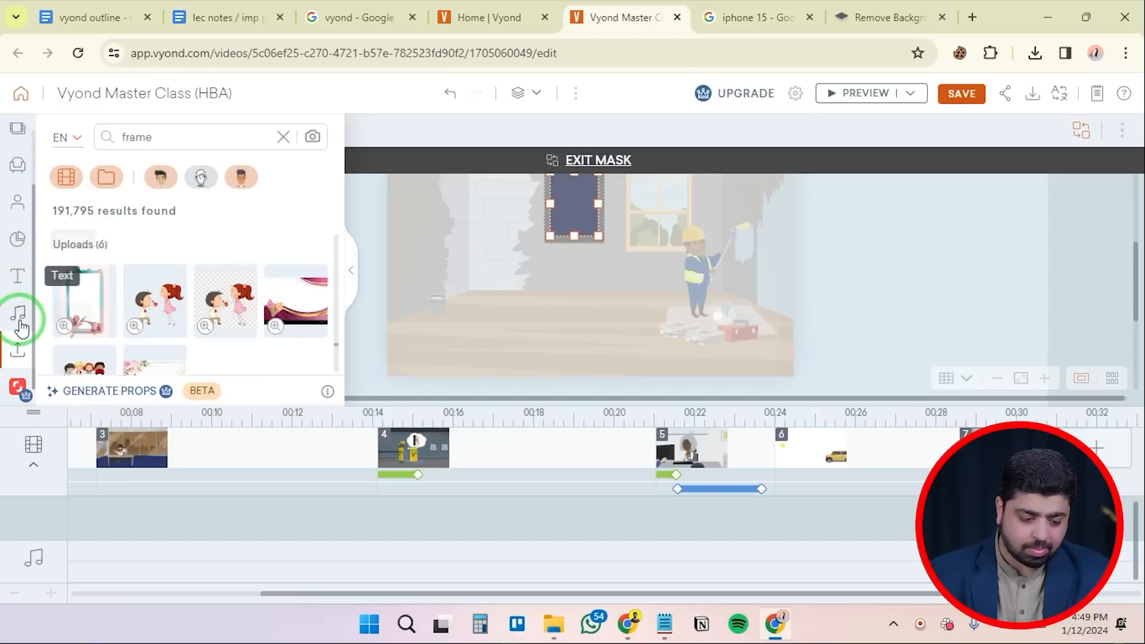
{"action": "scroll", "coordinate": [141, 312], "scroll_direction": "down", "scroll_amount": 3}
{"action": "scroll", "coordinate": [161, 307], "scroll_direction": "up", "scroll_amount": 3}
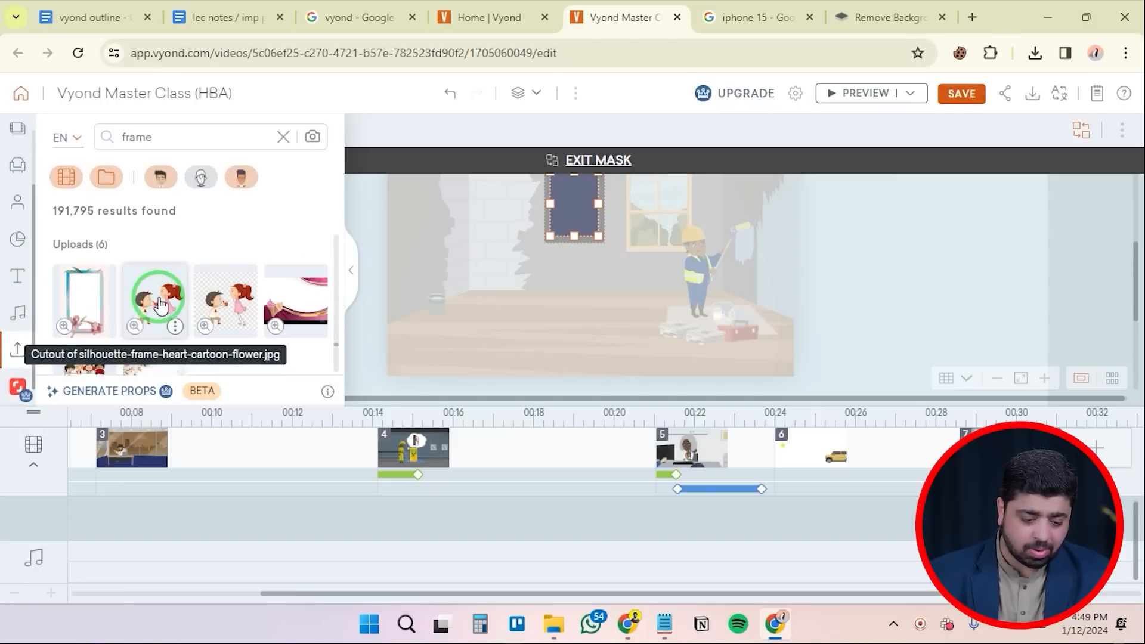
{"action": "left_click", "coordinate": [182, 301]}
{"action": "left_click", "coordinate": [555, 248]}
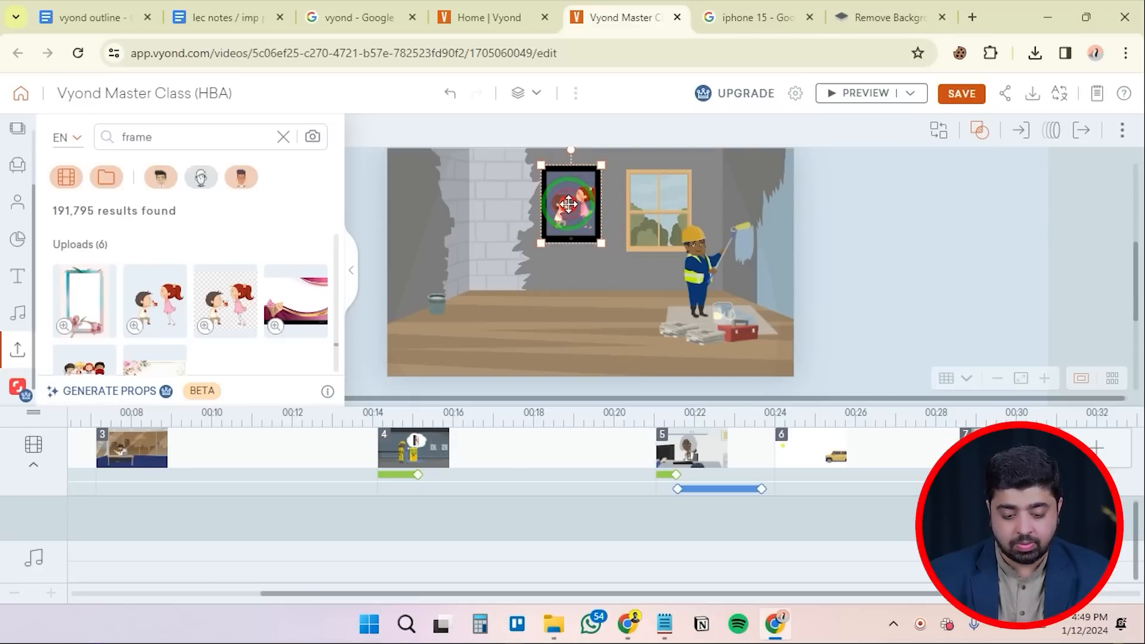
{"action": "double_click", "coordinate": [571, 205]}
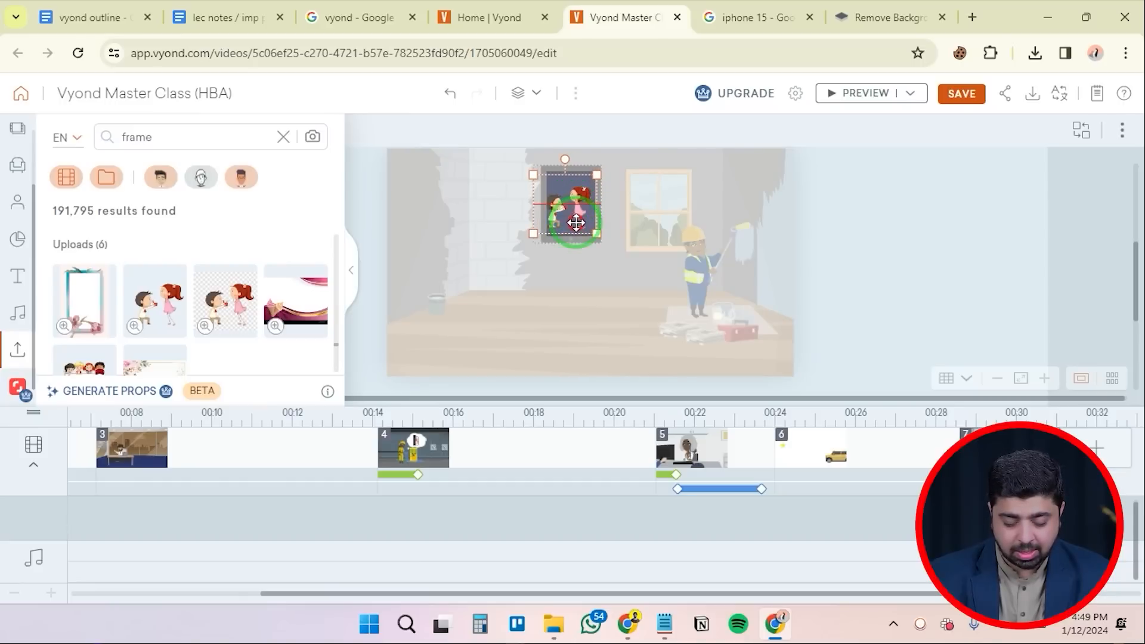
{"action": "left_click", "coordinate": [576, 297]}
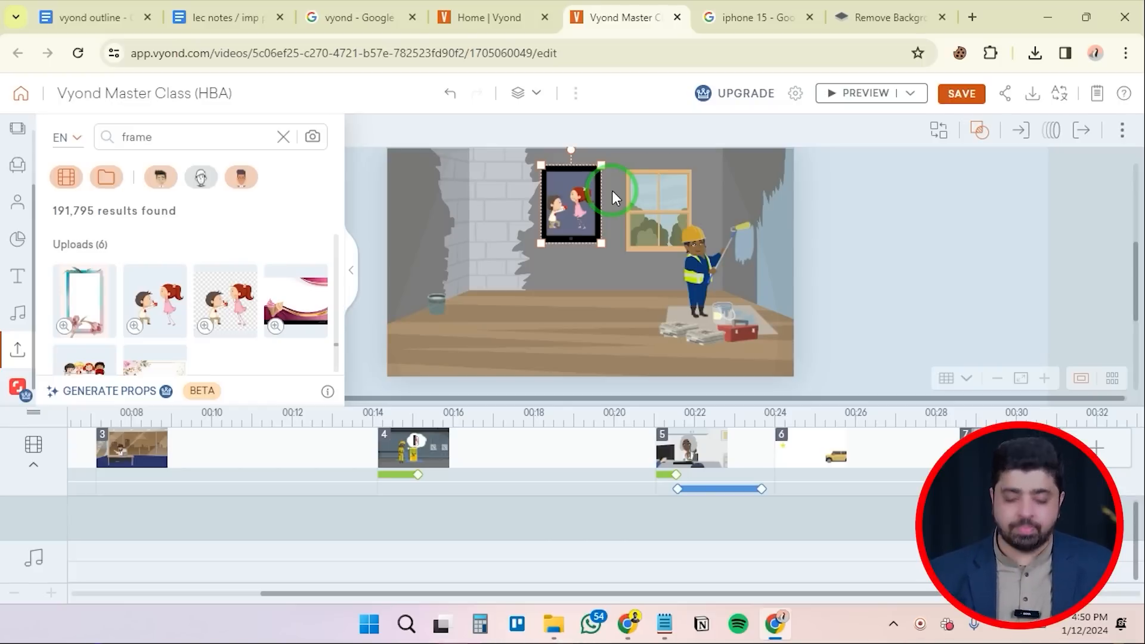
Search the props for lcd and place a large LCD screen across the middle of scene 7
{"action": "double_click", "coordinate": [168, 140]}
{"action": "key", "text": "BackSpace"}
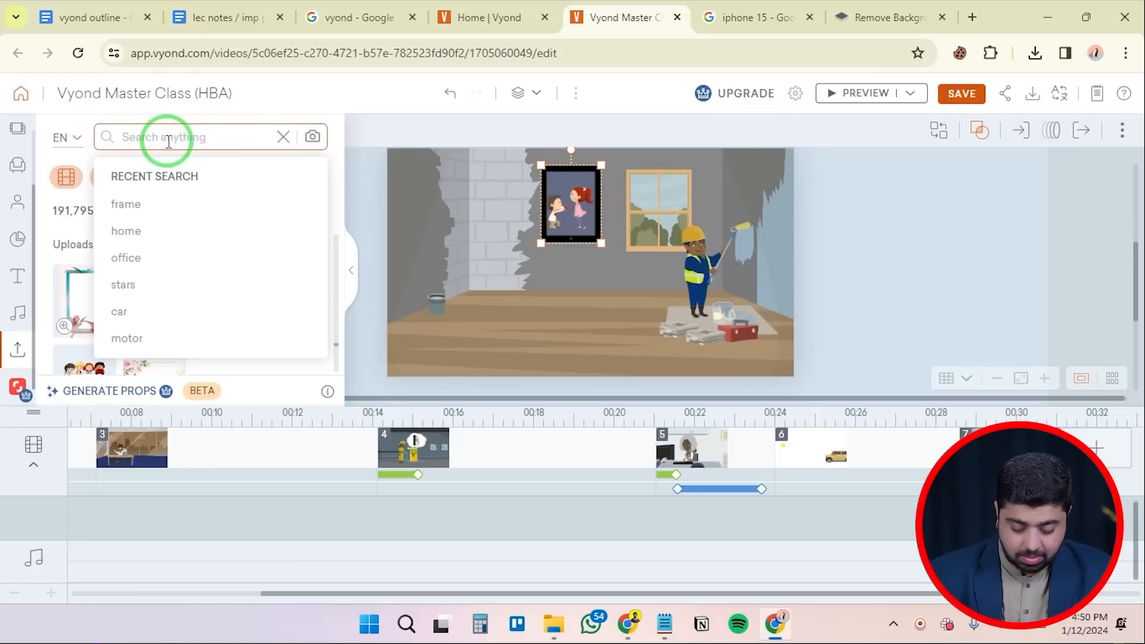
{"action": "type", "text": "lcd"}
{"action": "key", "text": "Return"}
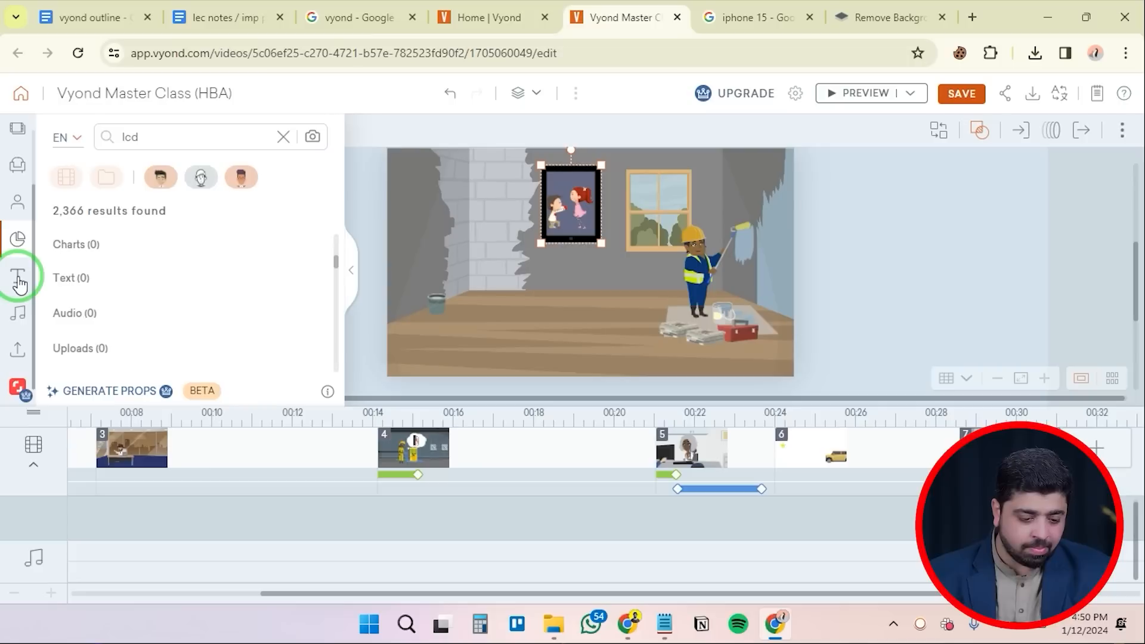
{"action": "left_click", "coordinate": [18, 202]}
{"action": "left_click", "coordinate": [18, 164]}
{"action": "left_click", "coordinate": [174, 128]}
{"action": "left_click", "coordinate": [146, 303]}
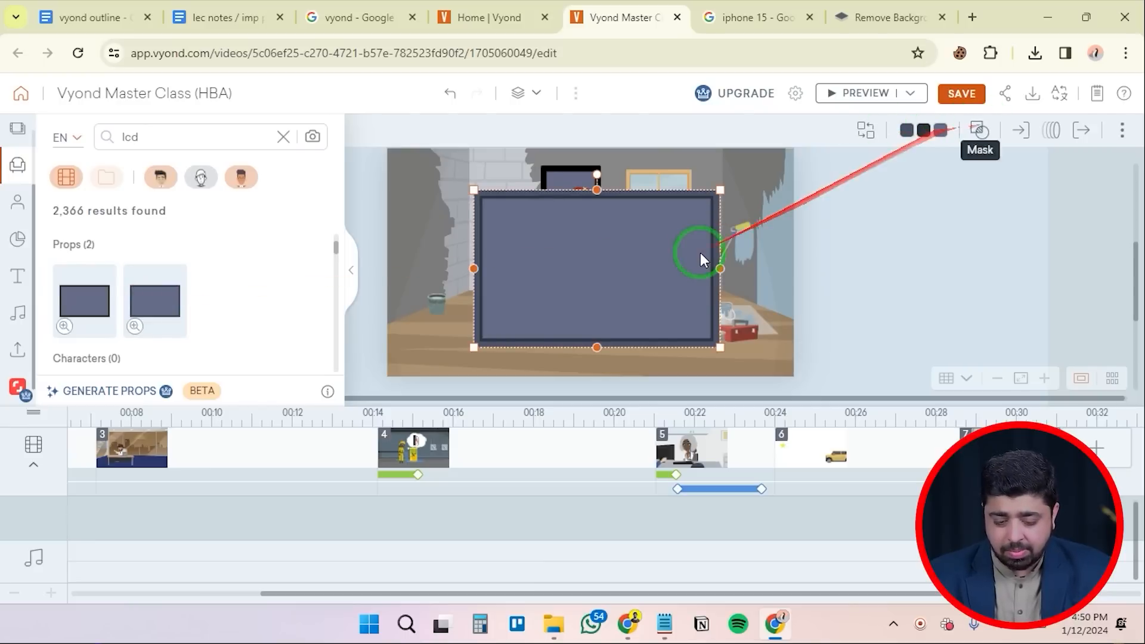
{"action": "left_click_drag", "start_coordinate": [562, 268], "coordinate": [555, 254]}
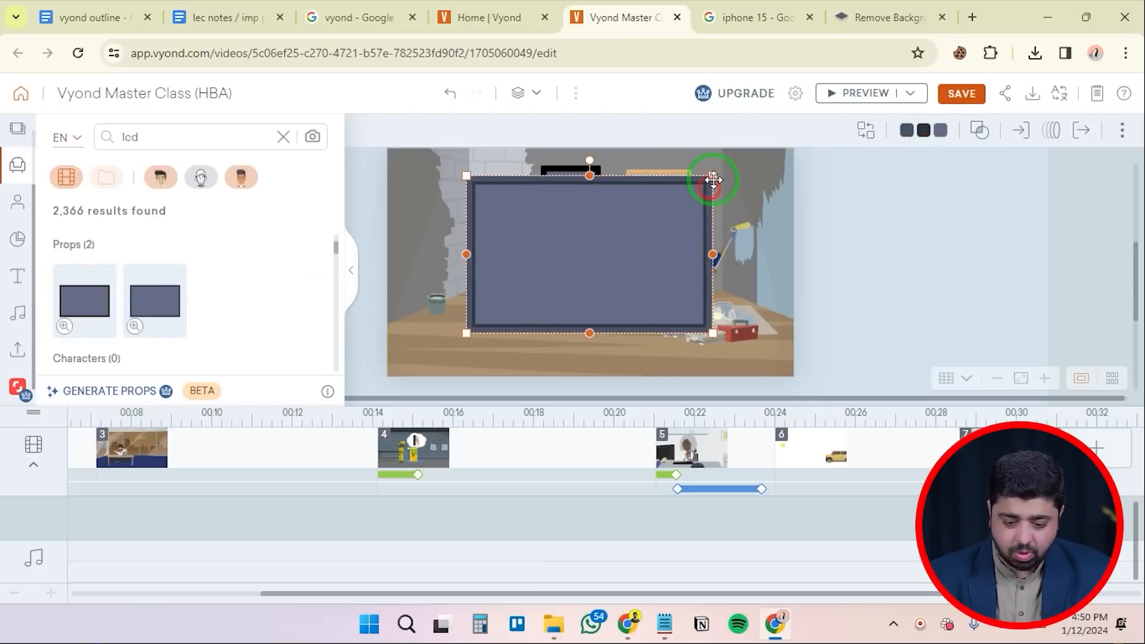
{"action": "double_click", "coordinate": [138, 138]}
{"action": "type", "text": "p"}
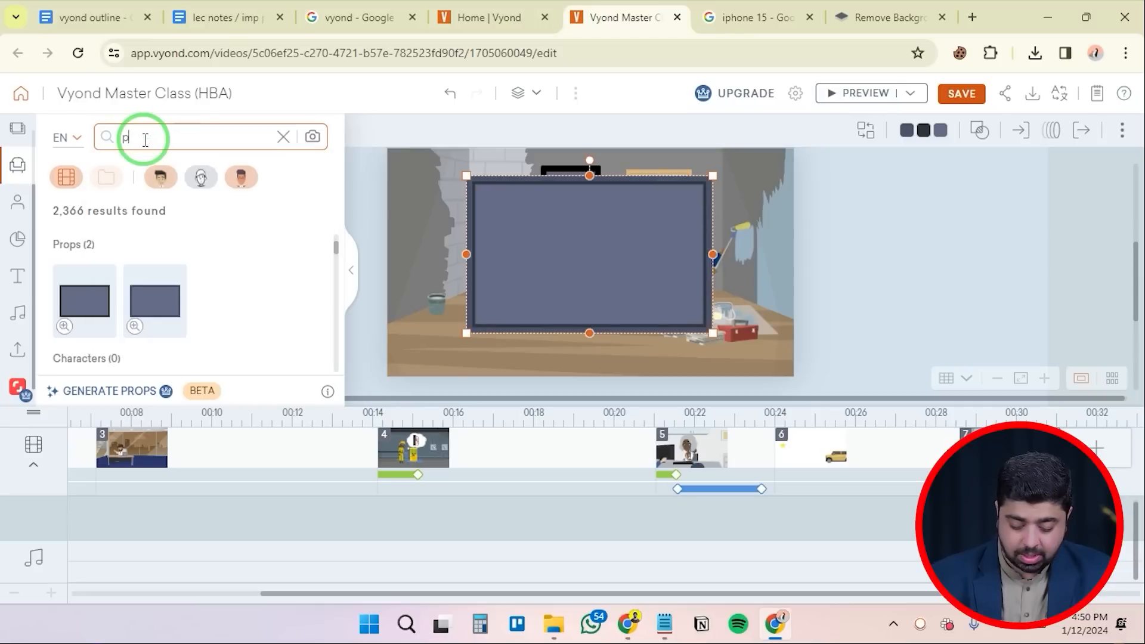
{"action": "key", "text": "BackSpace"}
{"action": "left_click", "coordinate": [733, 238]}
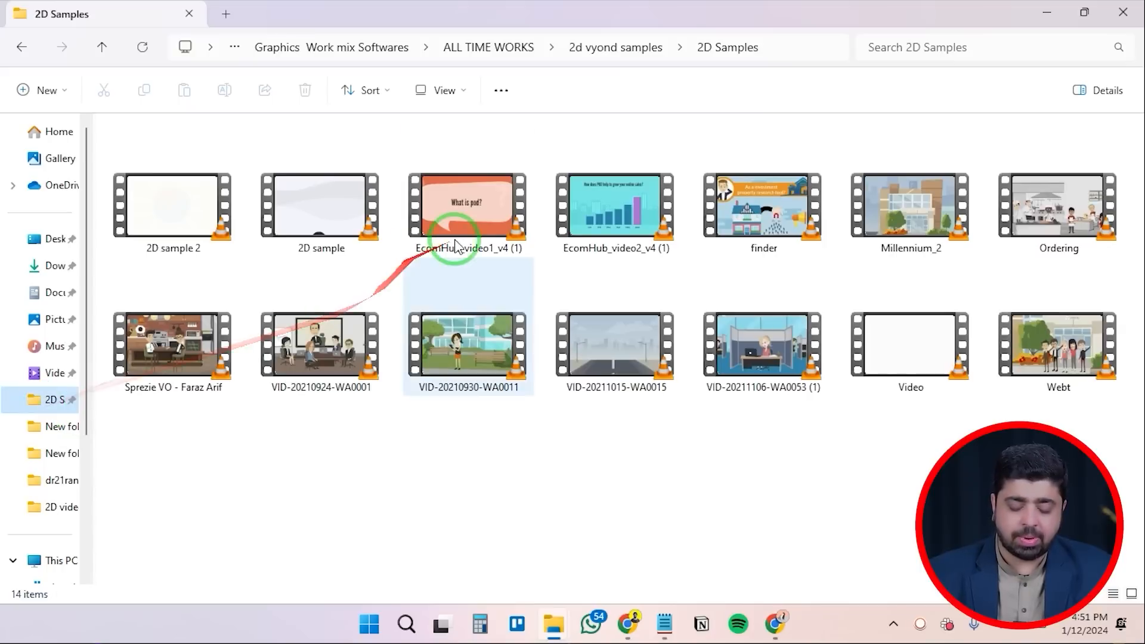
Switch to File Explorer and open the EcomHub_video1_v4 (1) sample video in the 2D Samples folder
{"action": "left_click", "coordinate": [460, 227]}
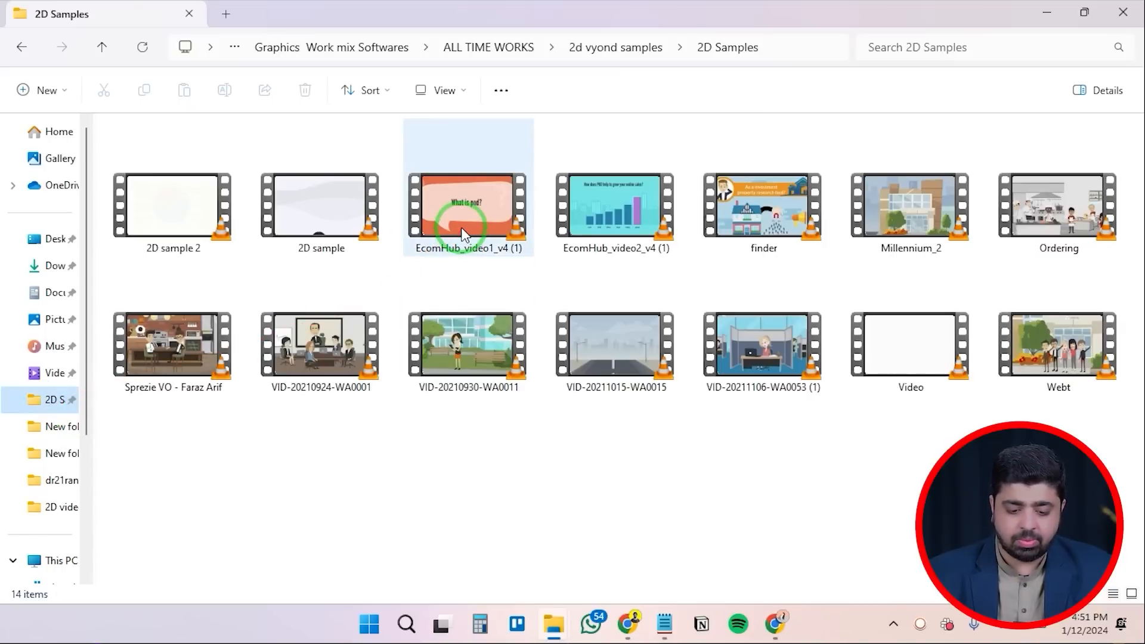
{"action": "double_click", "coordinate": [462, 229]}
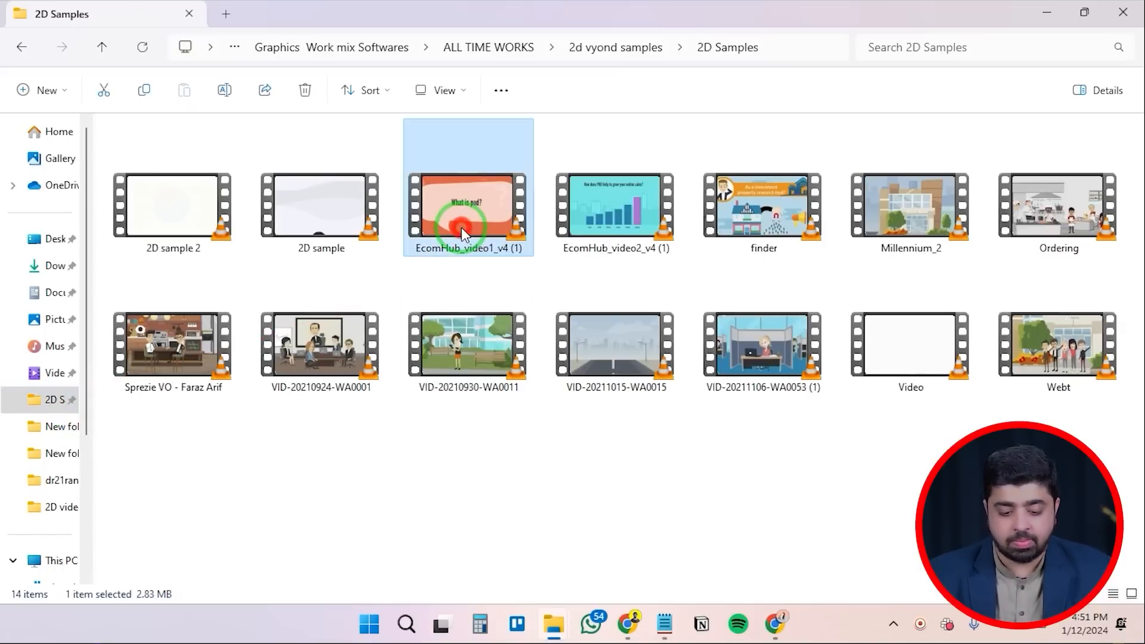
Watch the EcomHub_video1_v4 (1) sample at reduced volume, partly in full screen, and close the player
{"action": "scroll", "coordinate": [434, 278], "scroll_direction": "down", "scroll_amount": 1}
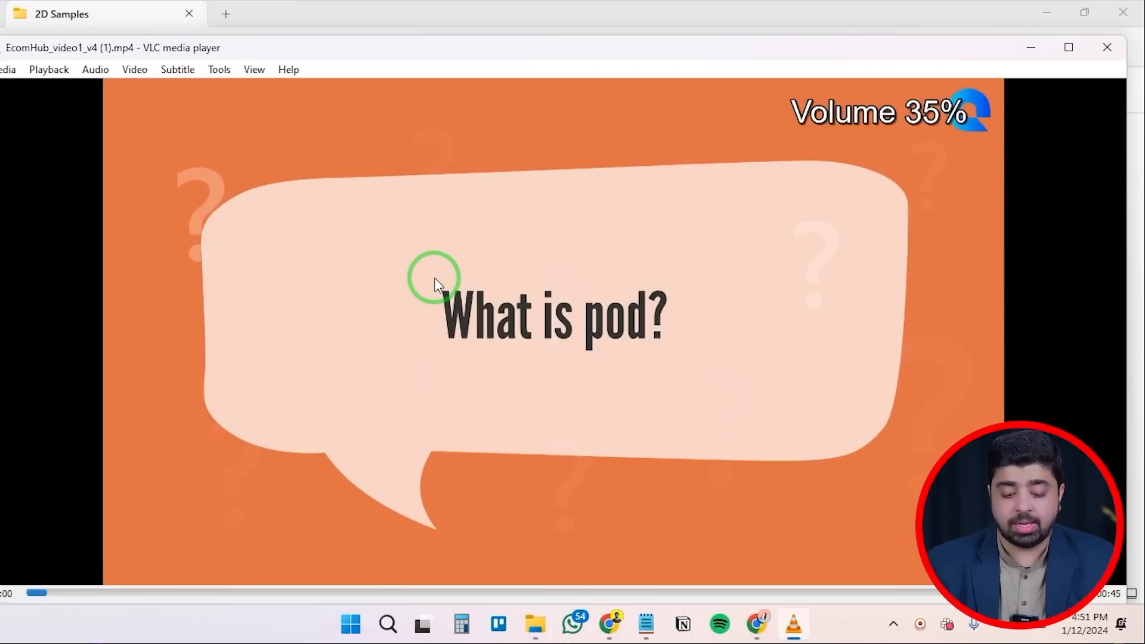
{"action": "double_click", "coordinate": [434, 278]}
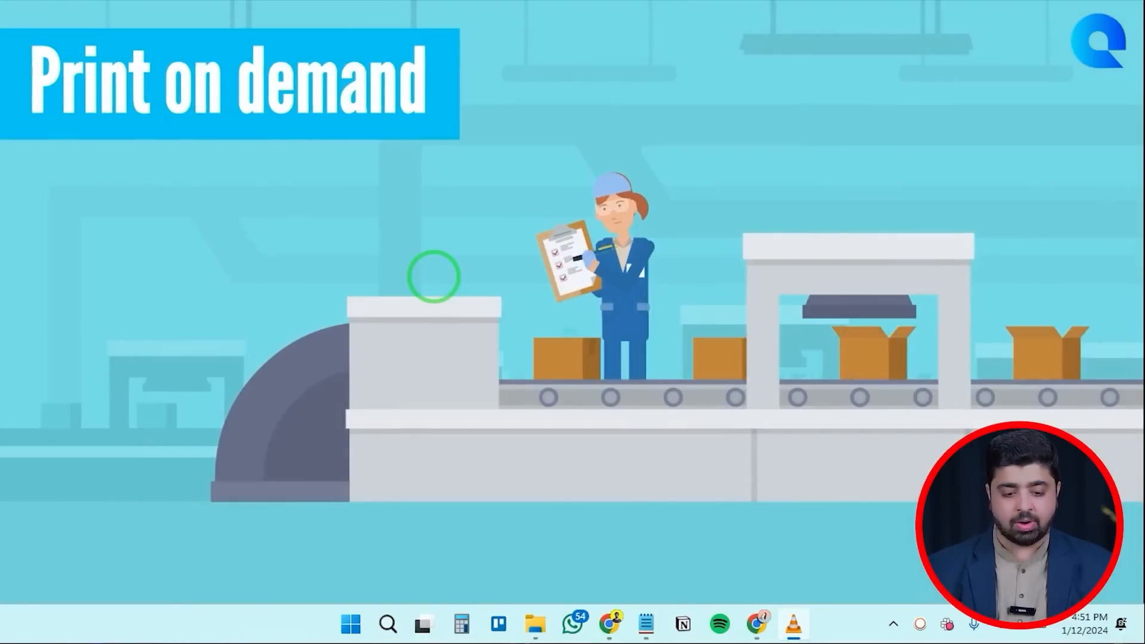
{"action": "scroll", "coordinate": [442, 279], "scroll_direction": "down", "scroll_amount": 1}
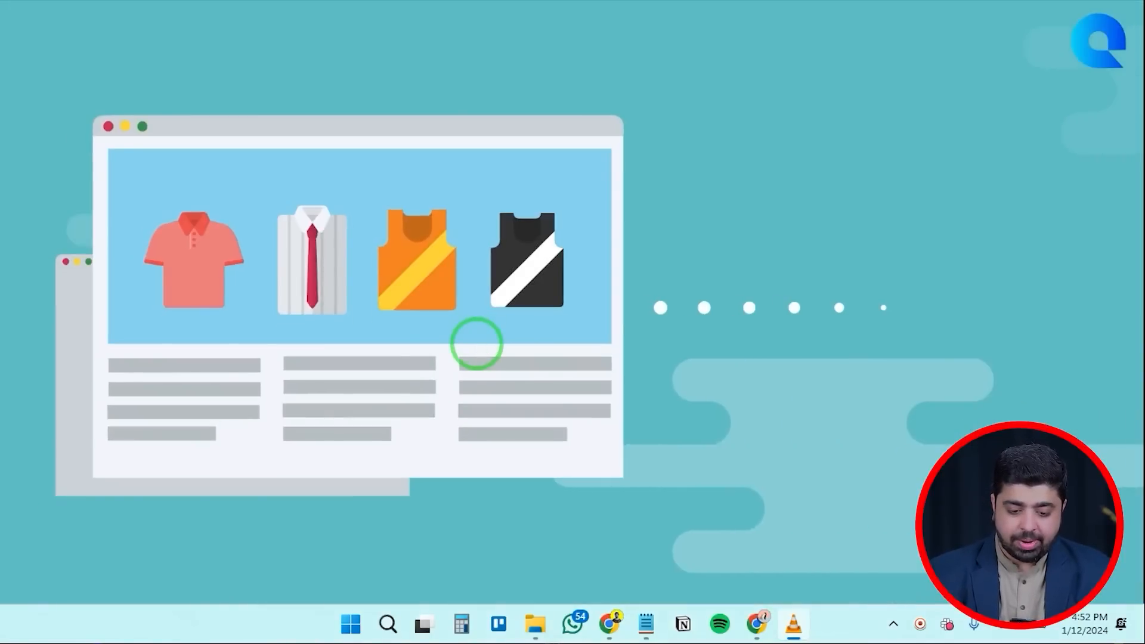
{"action": "mouse_move", "coordinate": [232, 173]}
{"action": "left_mouse_down"}
{"action": "mouse_move", "coordinate": [250, 434]}
{"action": "mouse_move", "coordinate": [506, 488]}
{"action": "left_mouse_up"}
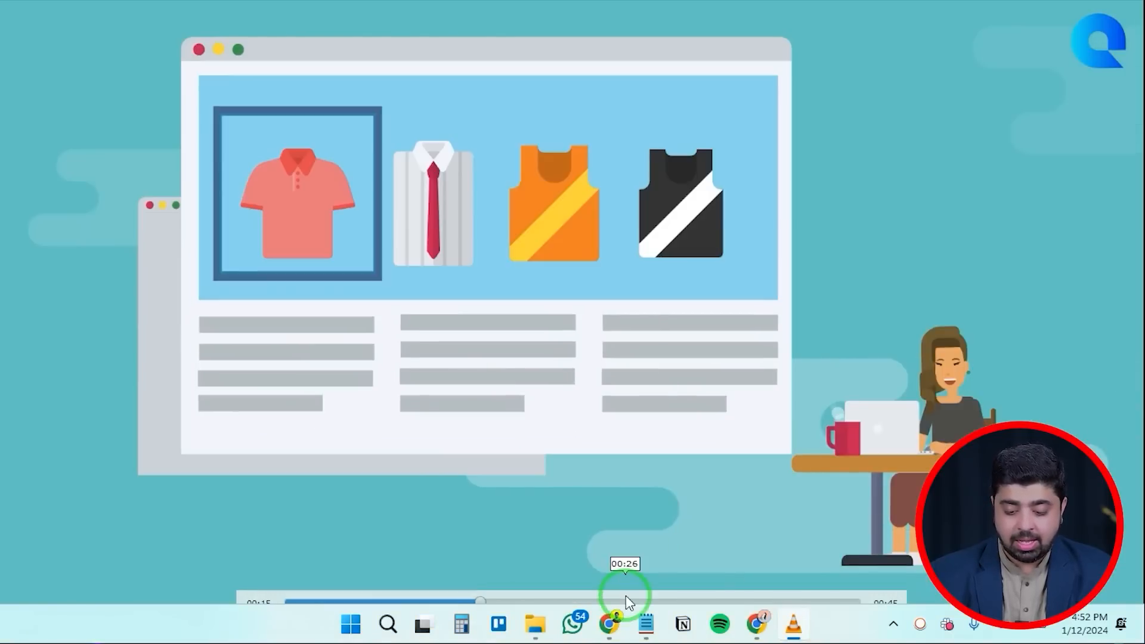
{"action": "left_click", "coordinate": [667, 328]}
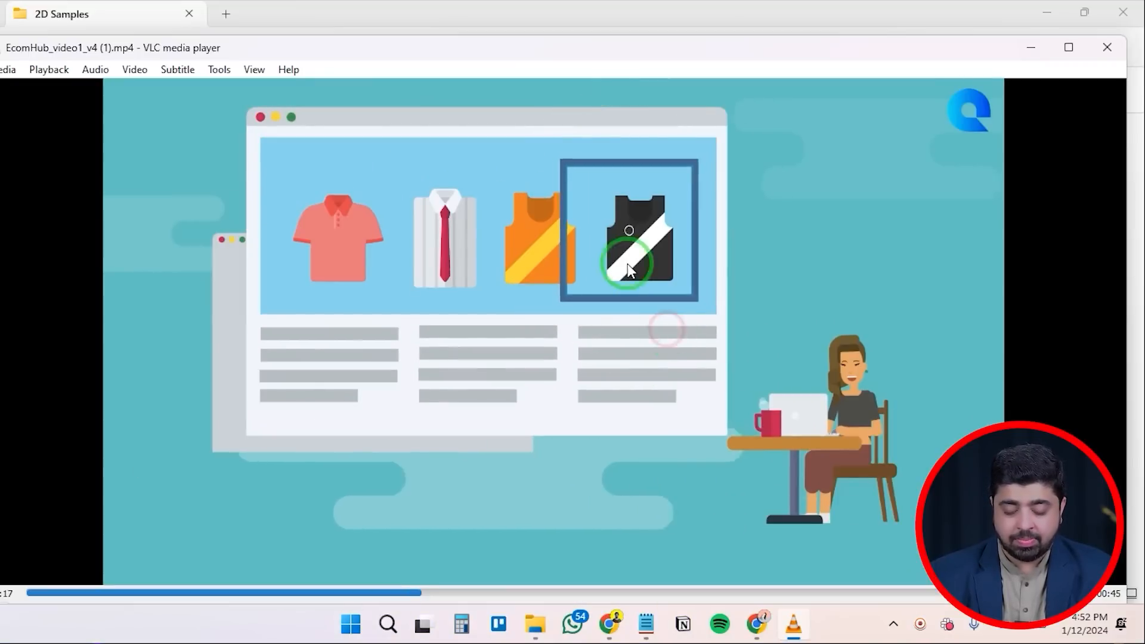
{"action": "scroll", "coordinate": [531, 248], "scroll_direction": "down", "scroll_amount": 5}
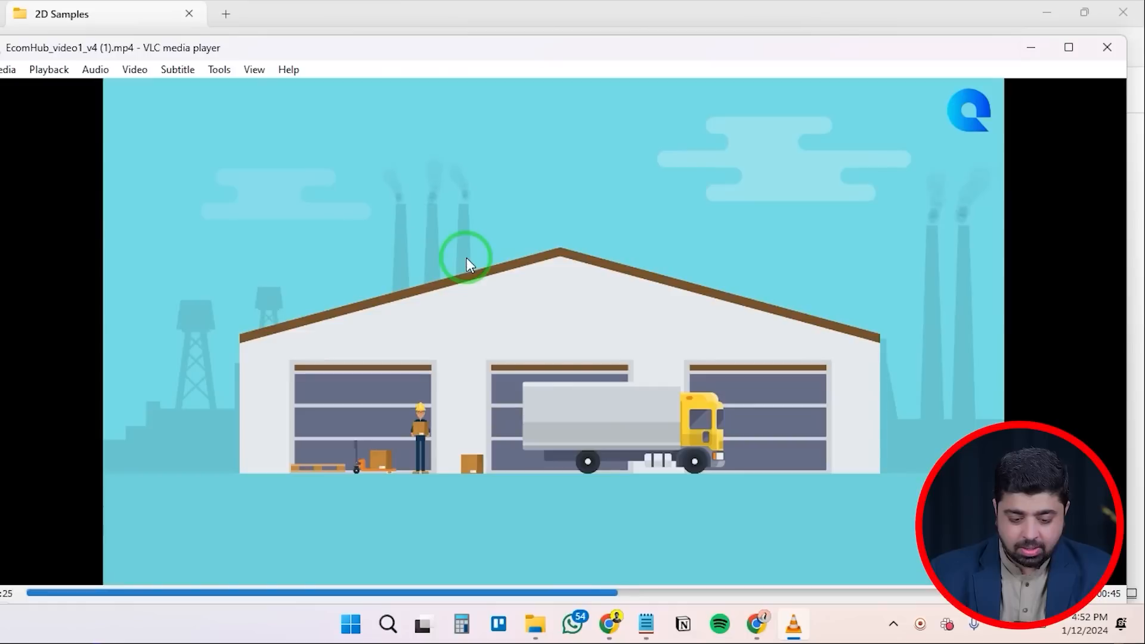
{"action": "double_click", "coordinate": [501, 286]}
{"action": "key", "text": "Escape"}
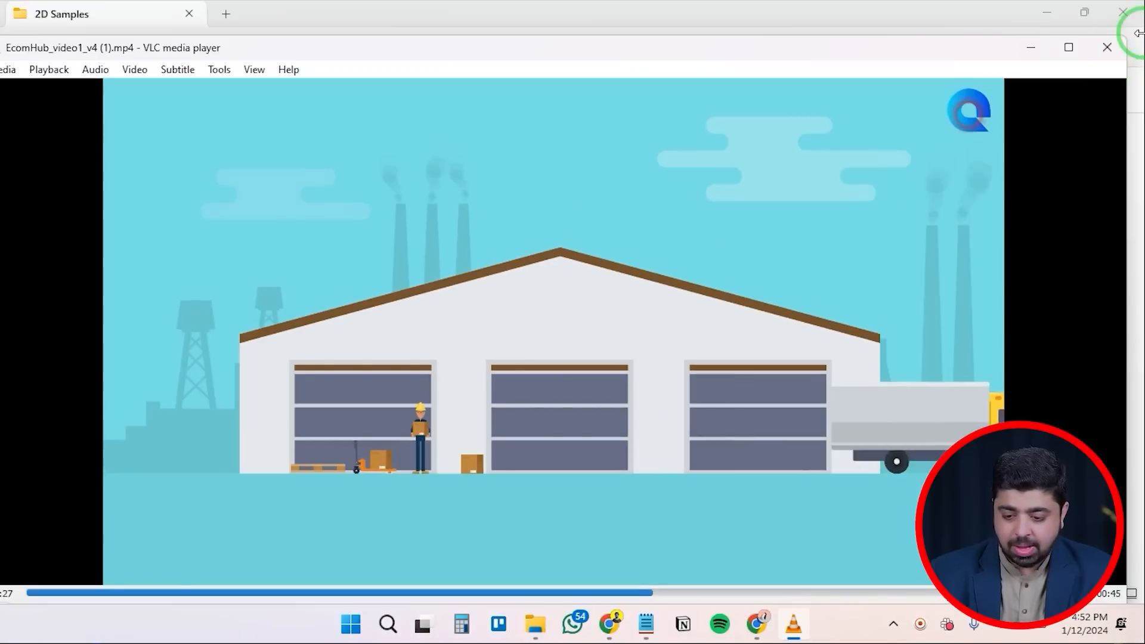
{"action": "key", "text": "alt+F4"}
Open the finalxx video from the German client's project folder, lower its volume and watch its opening scenes
{"action": "left_click", "coordinate": [68, 452]}
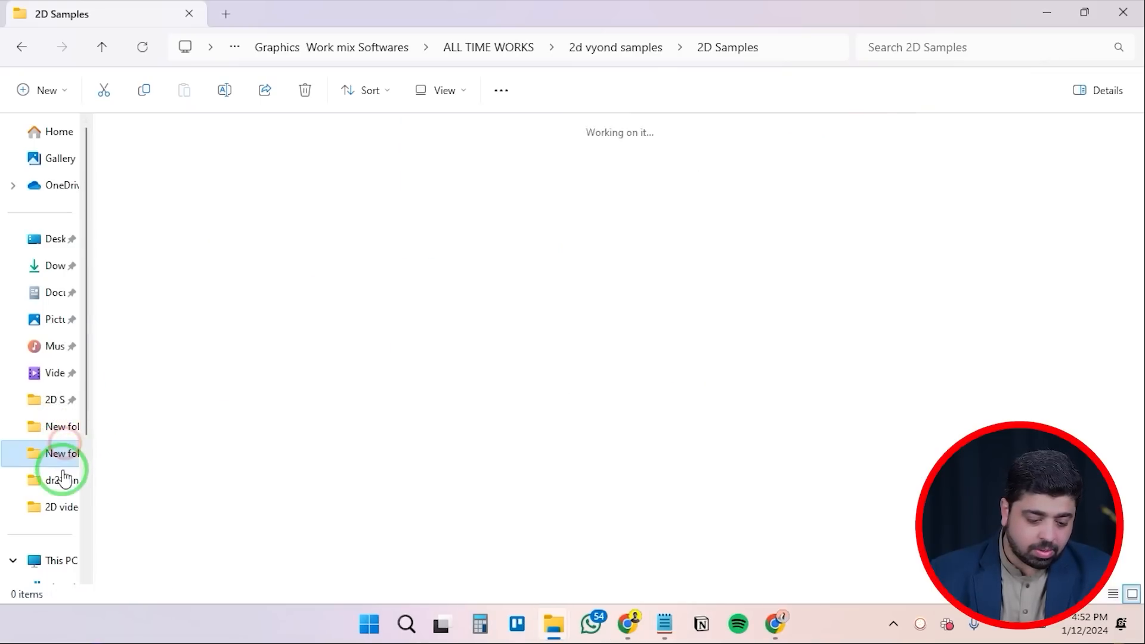
{"action": "left_click", "coordinate": [61, 480]}
{"action": "double_click", "coordinate": [227, 280]}
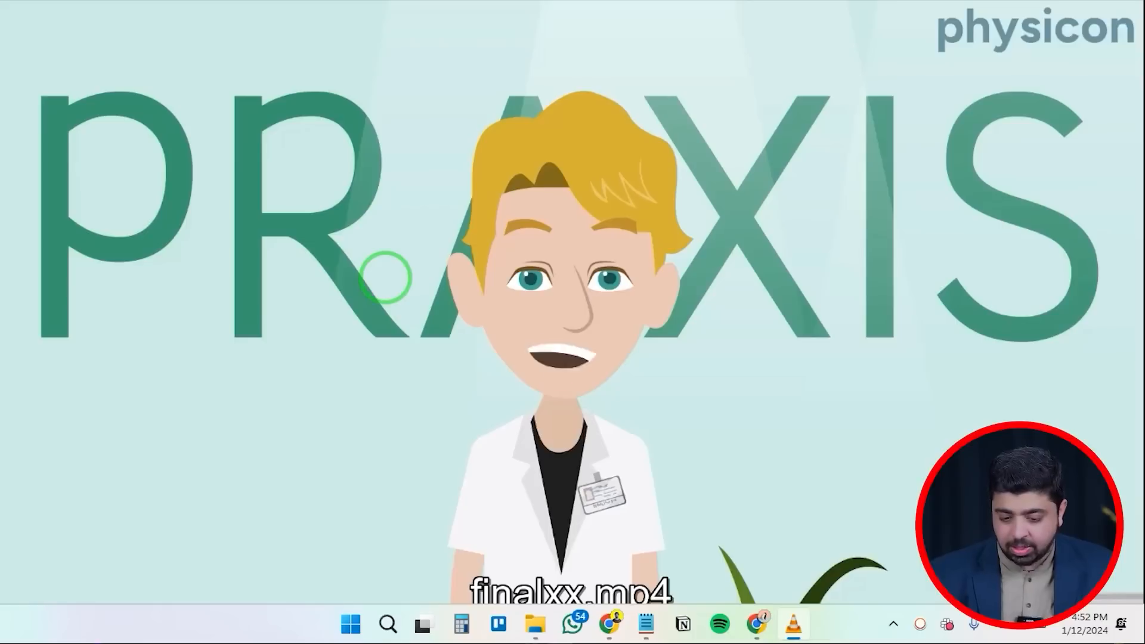
{"action": "scroll", "coordinate": [385, 278], "scroll_direction": "down", "scroll_amount": 5}
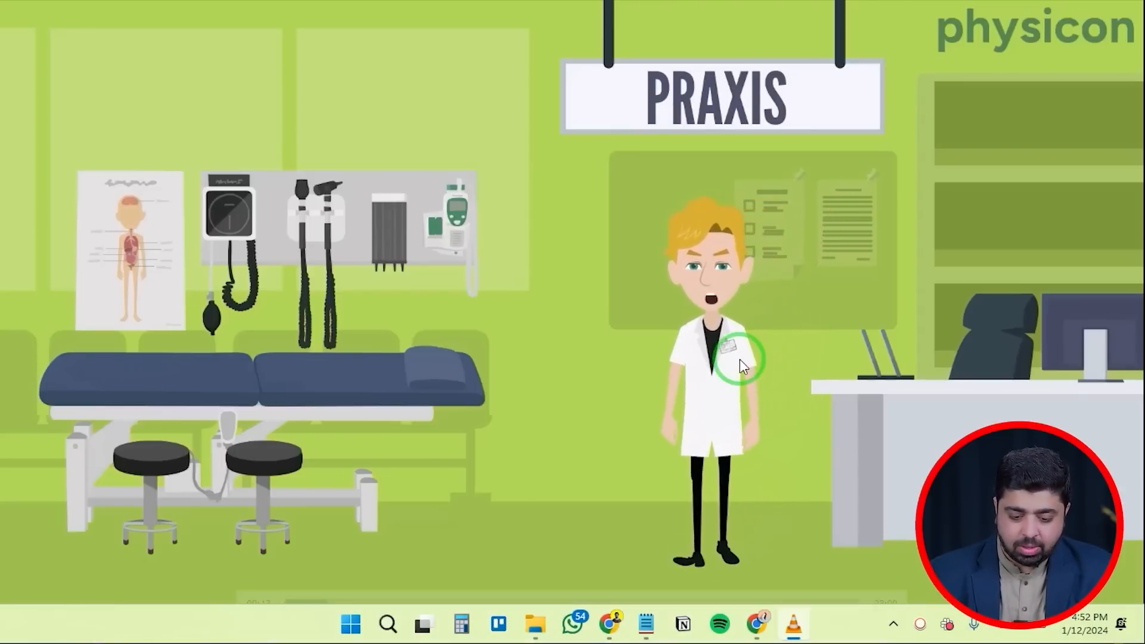
{"action": "double_click", "coordinate": [708, 322]}
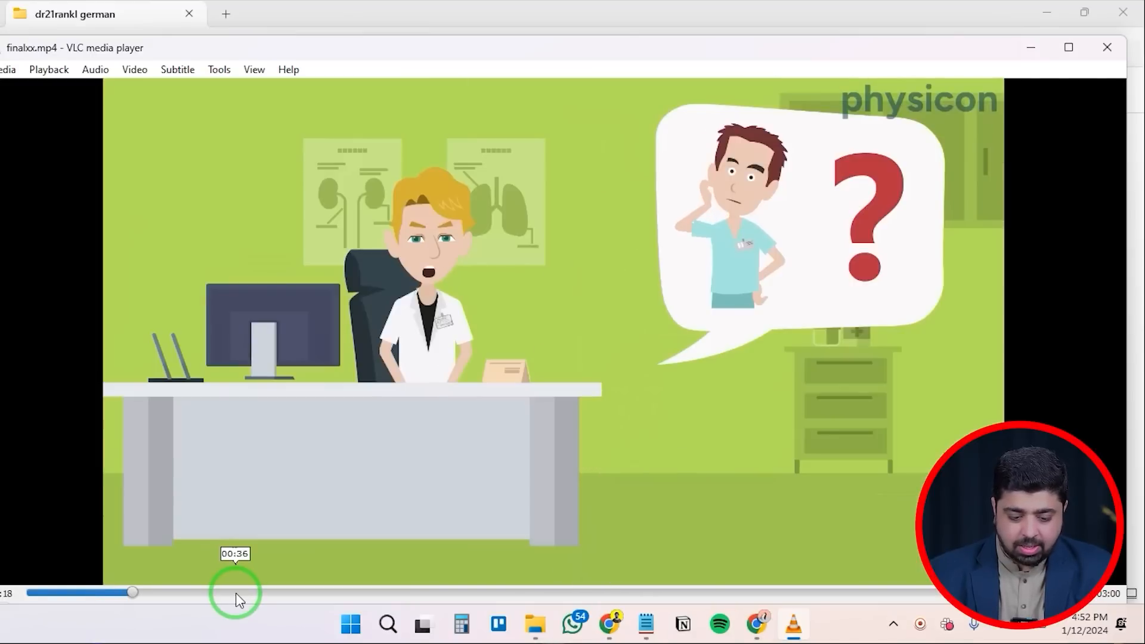
Skim the remaining scenes of finalxx by jumping ahead through its timeline and close the player
{"action": "left_click", "coordinate": [314, 594]}
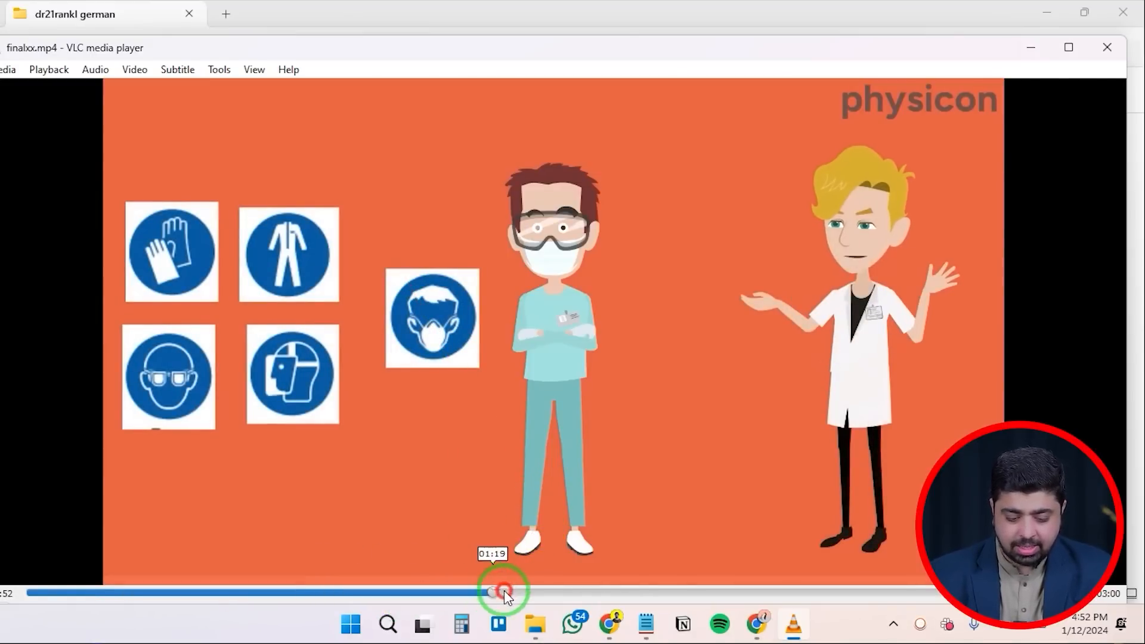
{"action": "left_click", "coordinate": [497, 593]}
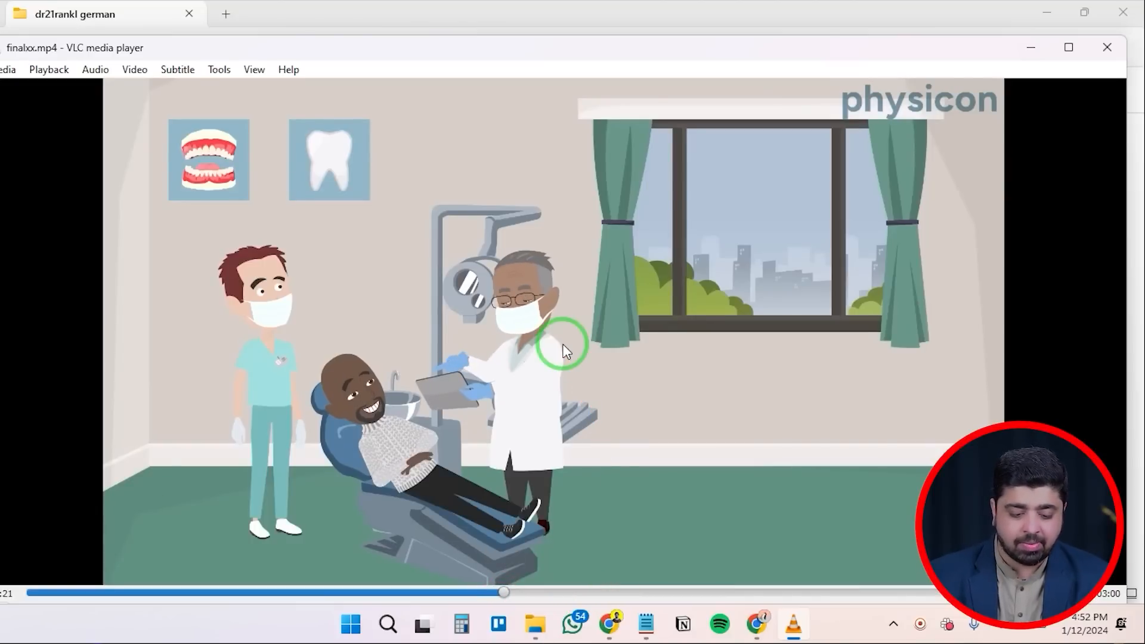
{"action": "left_click", "coordinate": [624, 593]}
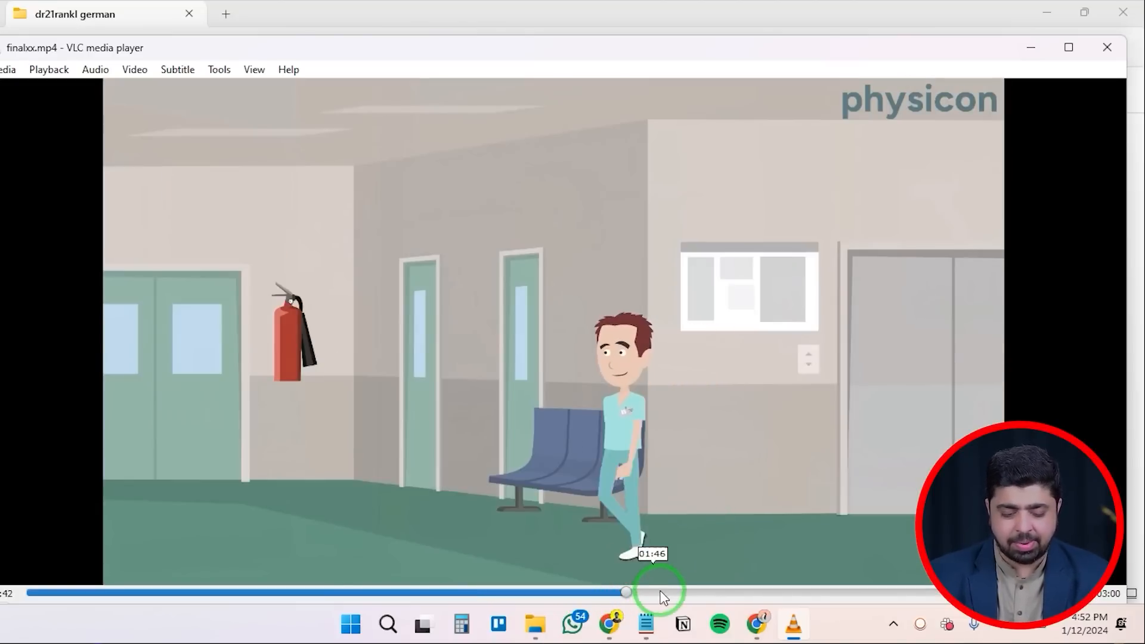
{"action": "scroll", "coordinate": [461, 427], "scroll_direction": "down", "scroll_amount": 5}
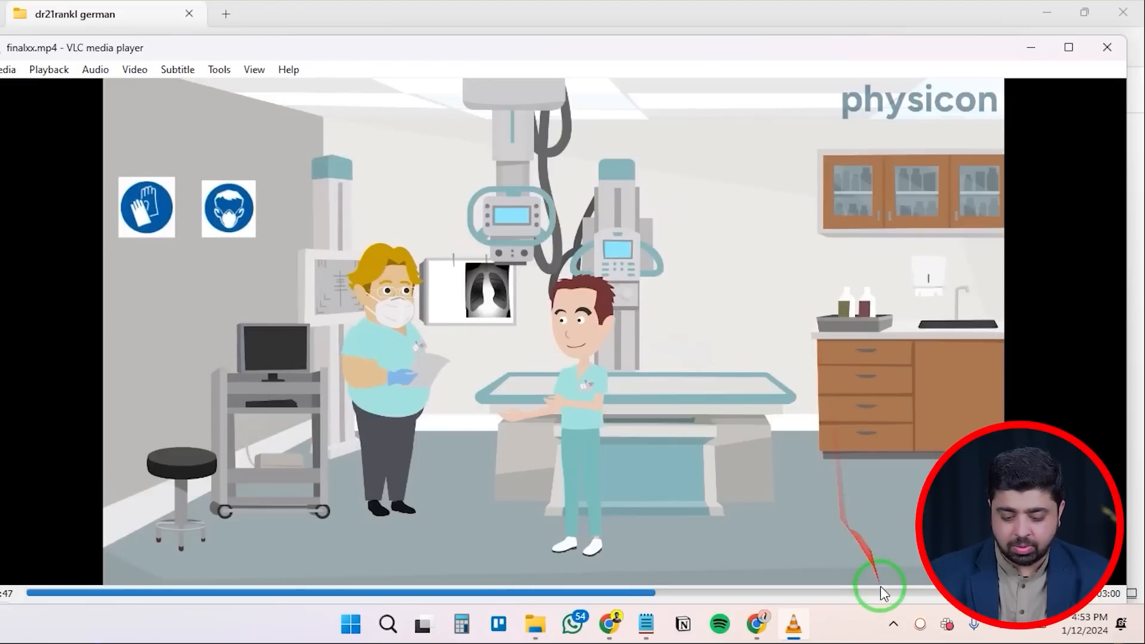
{"action": "left_click", "coordinate": [859, 592]}
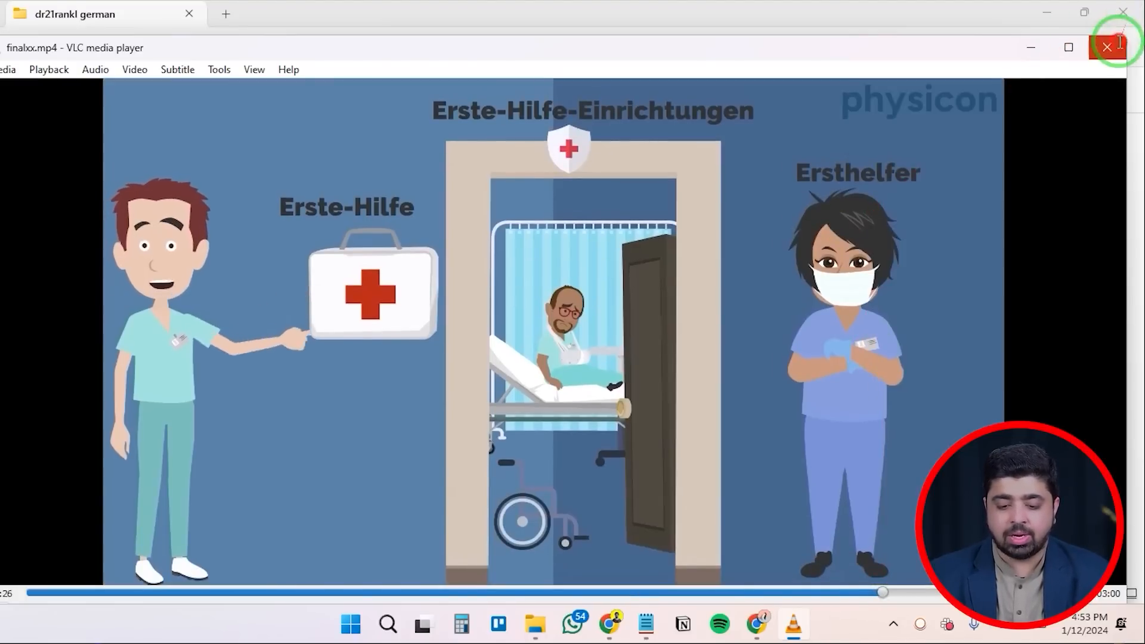
{"action": "left_click", "coordinate": [1108, 47]}
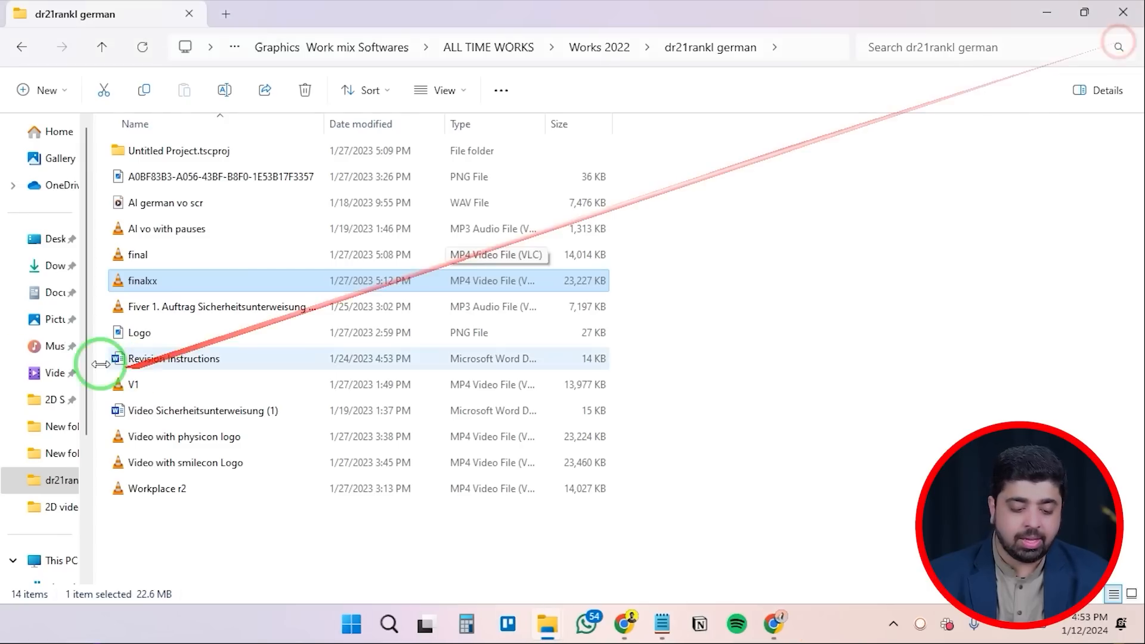
Go to the German stories project folder in Works 2022 and play the Drug Effects video at reduced volume
{"action": "left_click", "coordinate": [65, 507]}
{"action": "left_click", "coordinate": [64, 498]}
{"action": "left_click", "coordinate": [63, 473]}
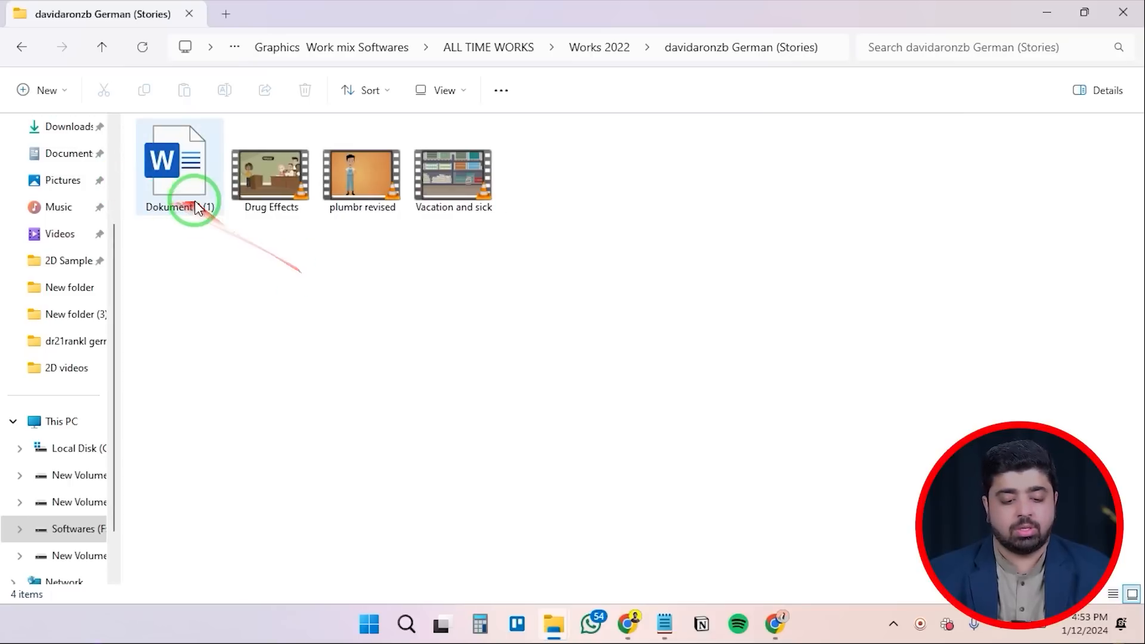
{"action": "left_click", "coordinate": [238, 182]}
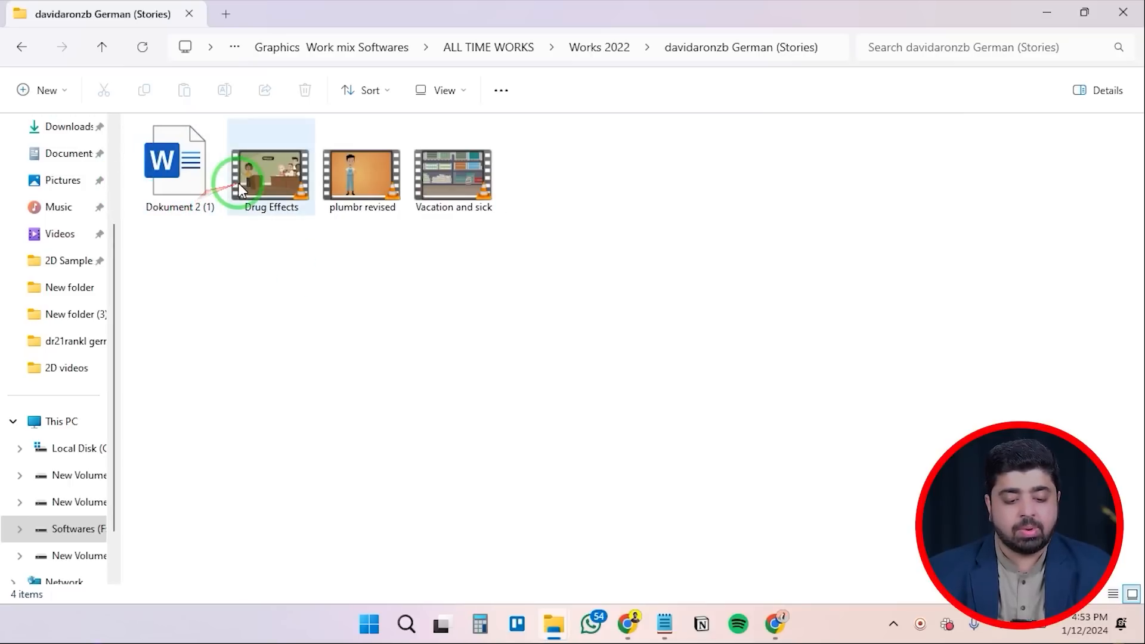
{"action": "double_click", "coordinate": [237, 183]}
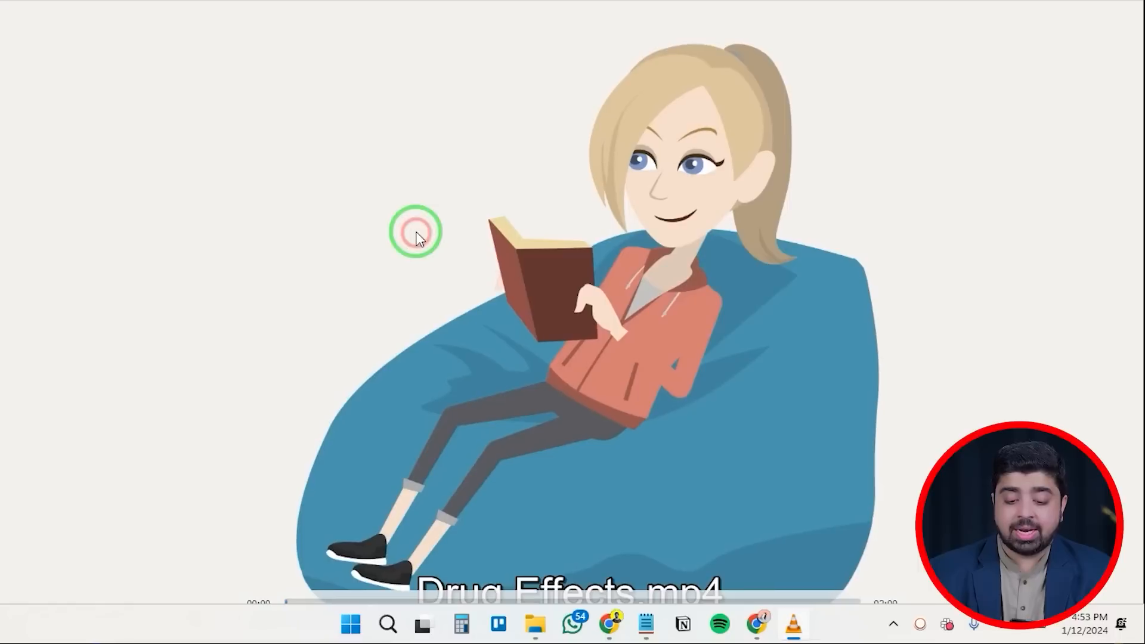
{"action": "scroll", "coordinate": [427, 238], "scroll_direction": "down", "scroll_amount": 10}
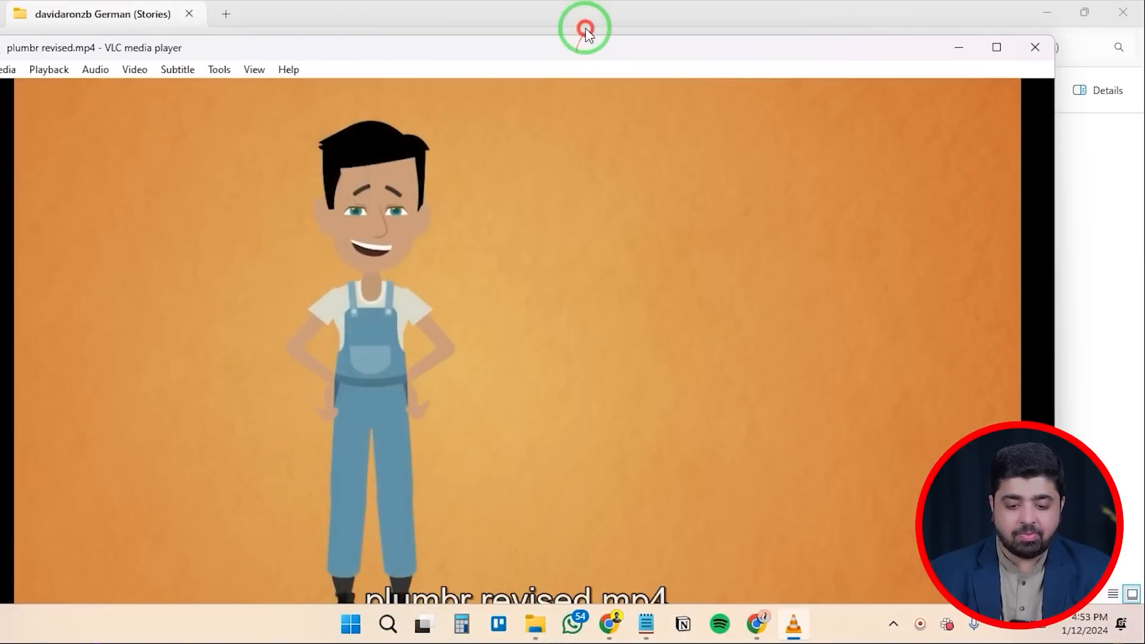
Watch parts of the plumbr revised video with its player window moved up, and close the player
{"action": "left_click_drag", "start_coordinate": [588, 33], "coordinate": [604, 6]}
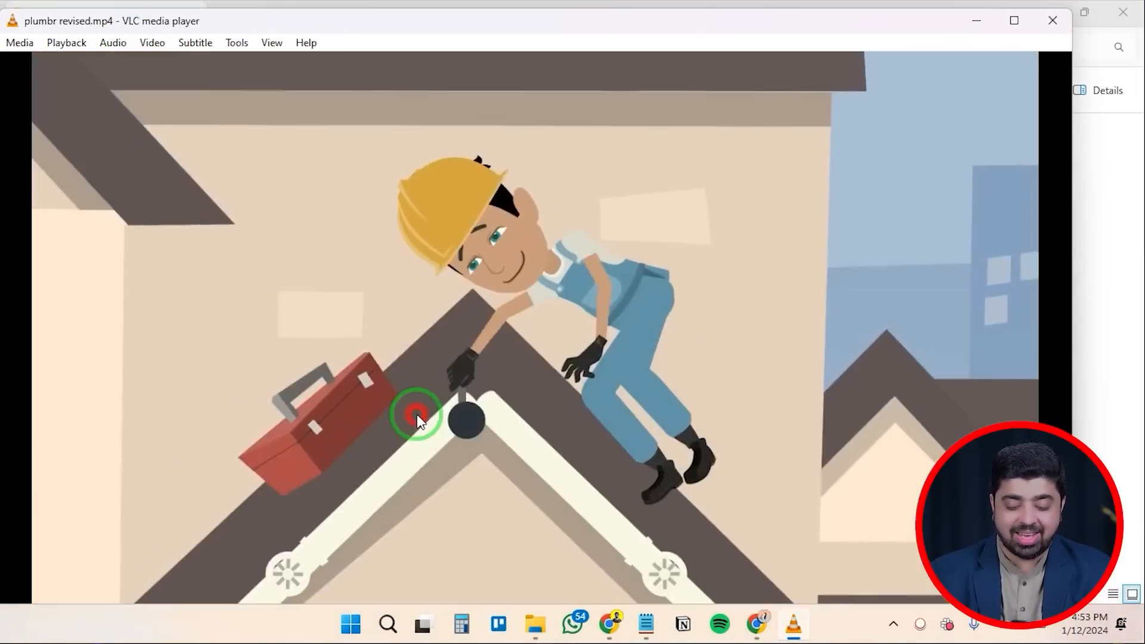
{"action": "double_click", "coordinate": [414, 409]}
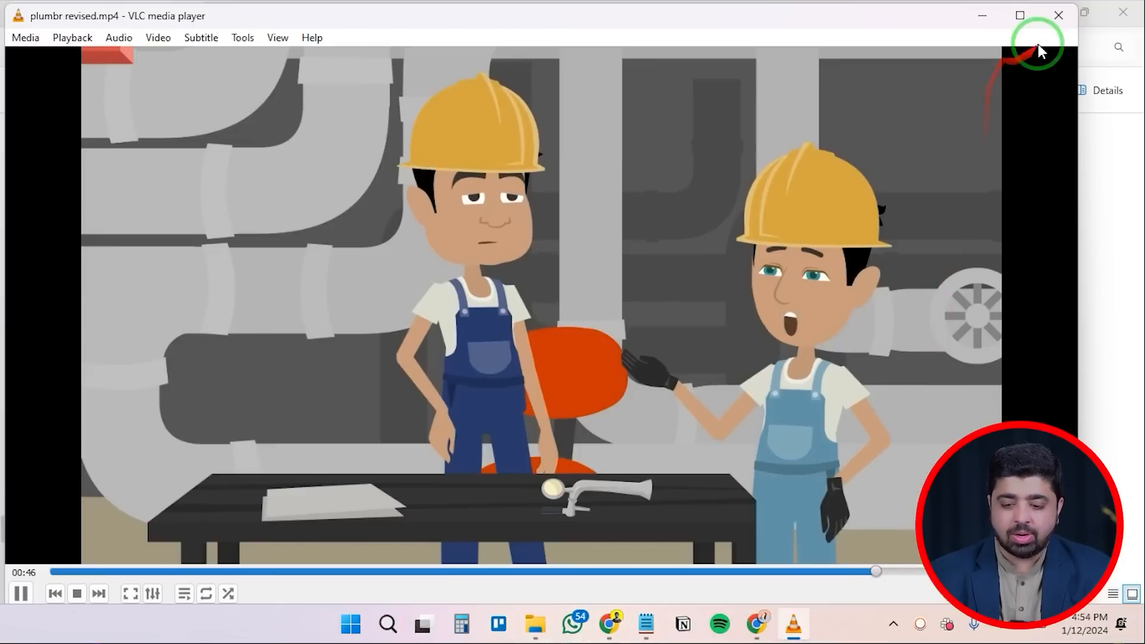
{"action": "left_click", "coordinate": [1061, 15]}
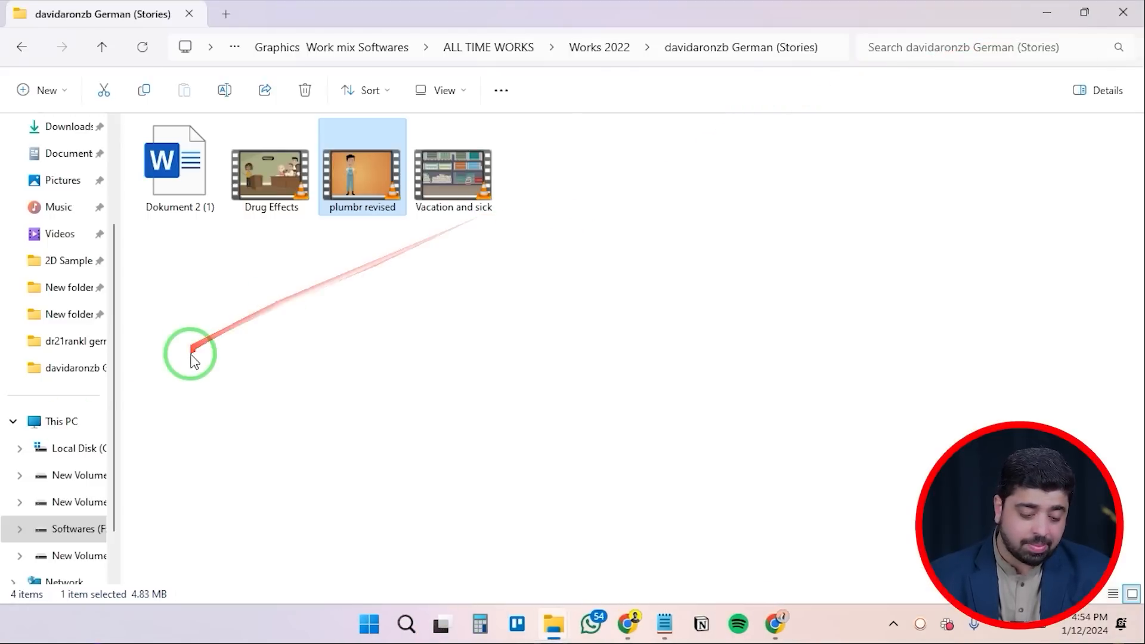
Play the Vacation and sick video, jump ahead to about 00:15 and 00:25, and close the player
{"action": "double_click", "coordinate": [453, 178]}
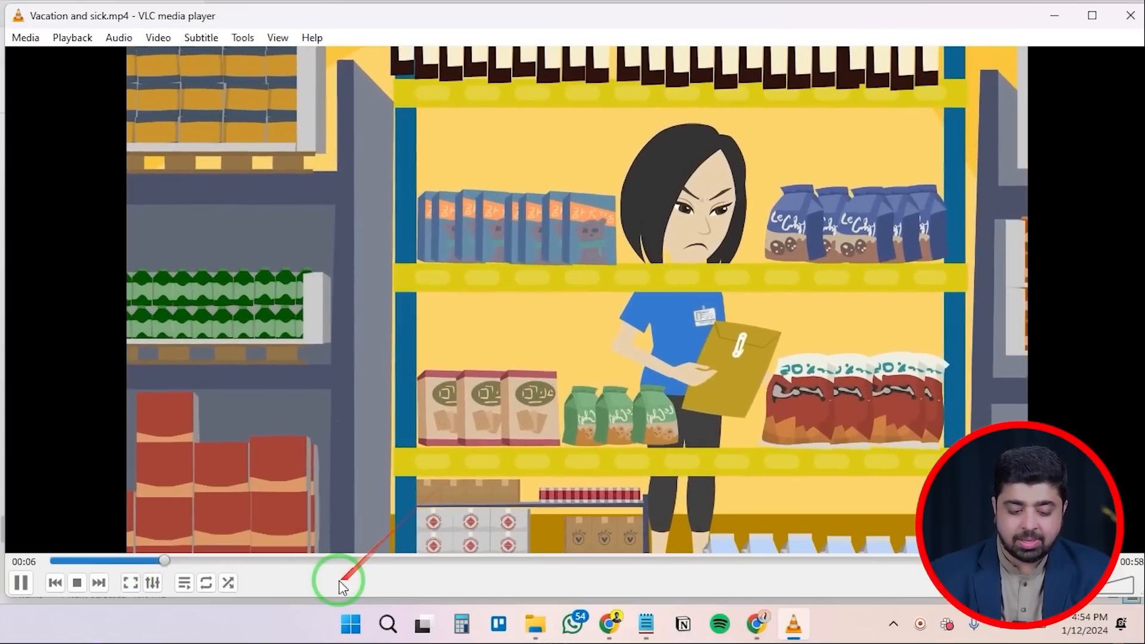
{"action": "left_click", "coordinate": [332, 561]}
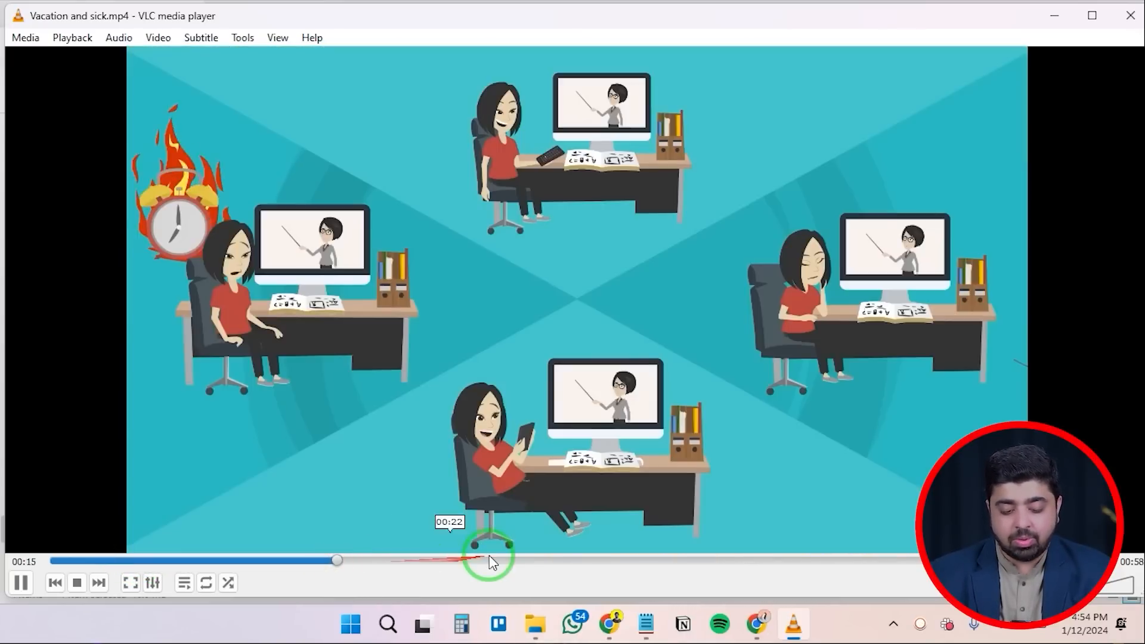
{"action": "left_click", "coordinate": [491, 559]}
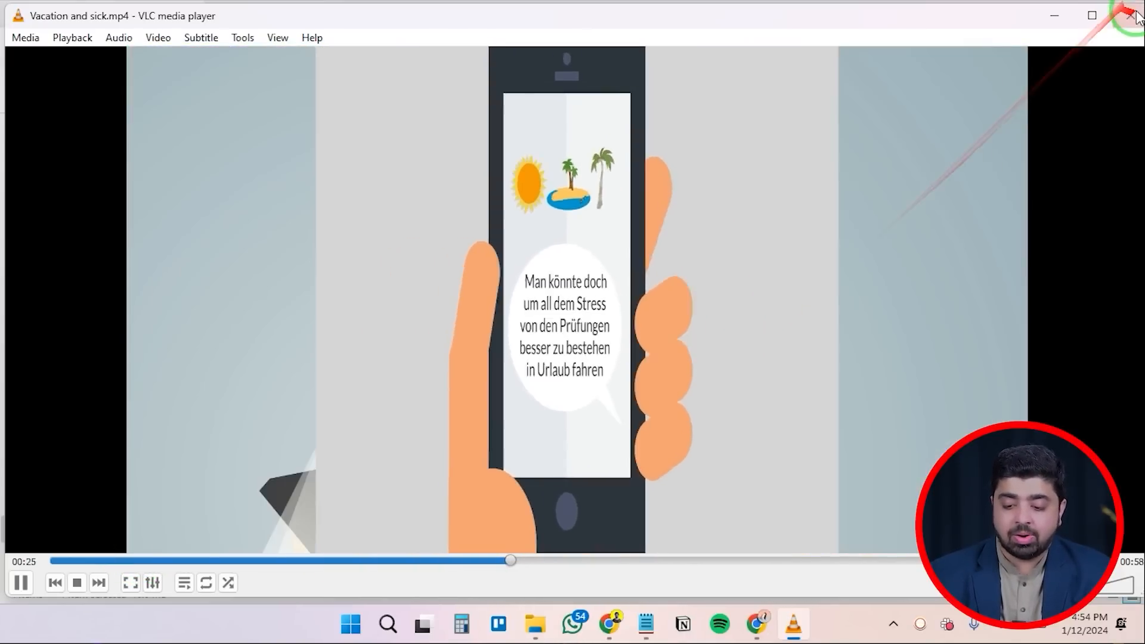
{"action": "left_click", "coordinate": [1130, 16]}
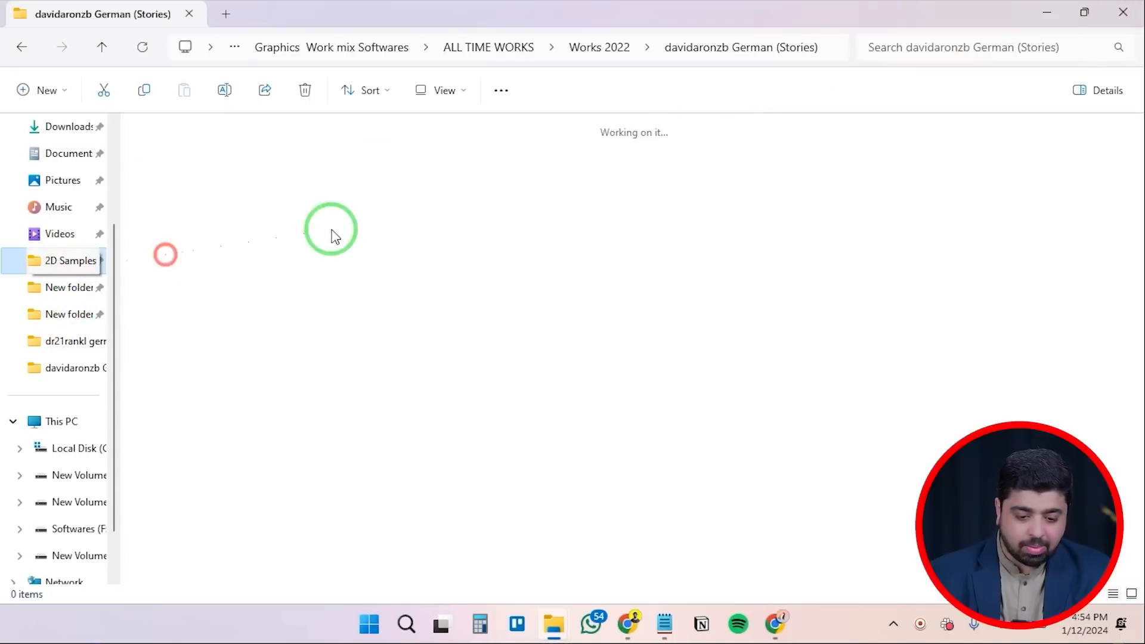
Play the Ordering video from the 2D Samples folder, set its volume to 35%, leave full screen and jump ahead
{"action": "double_click", "coordinate": [1043, 197]}
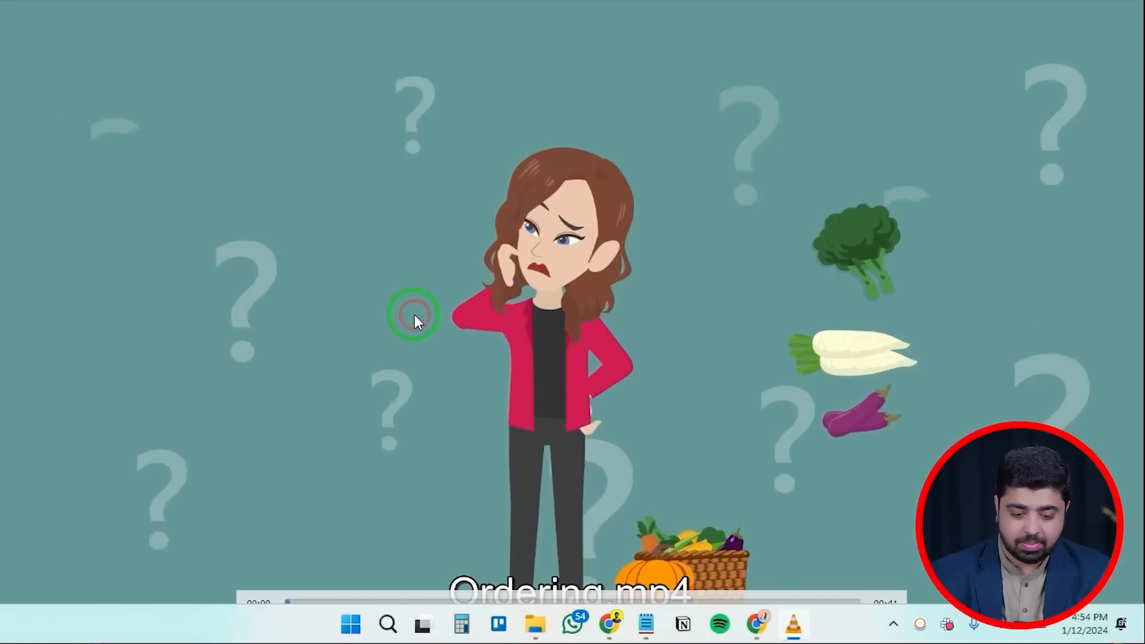
{"action": "scroll", "coordinate": [417, 318], "scroll_direction": "up", "scroll_amount": 12}
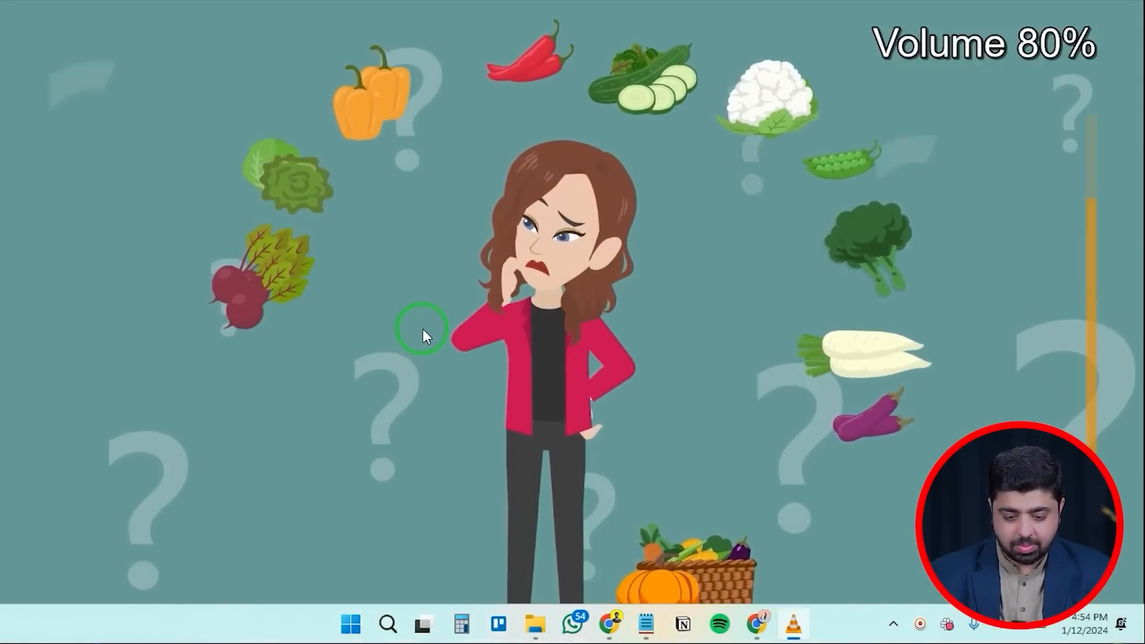
{"action": "scroll", "coordinate": [423, 331], "scroll_direction": "down", "scroll_amount": 1}
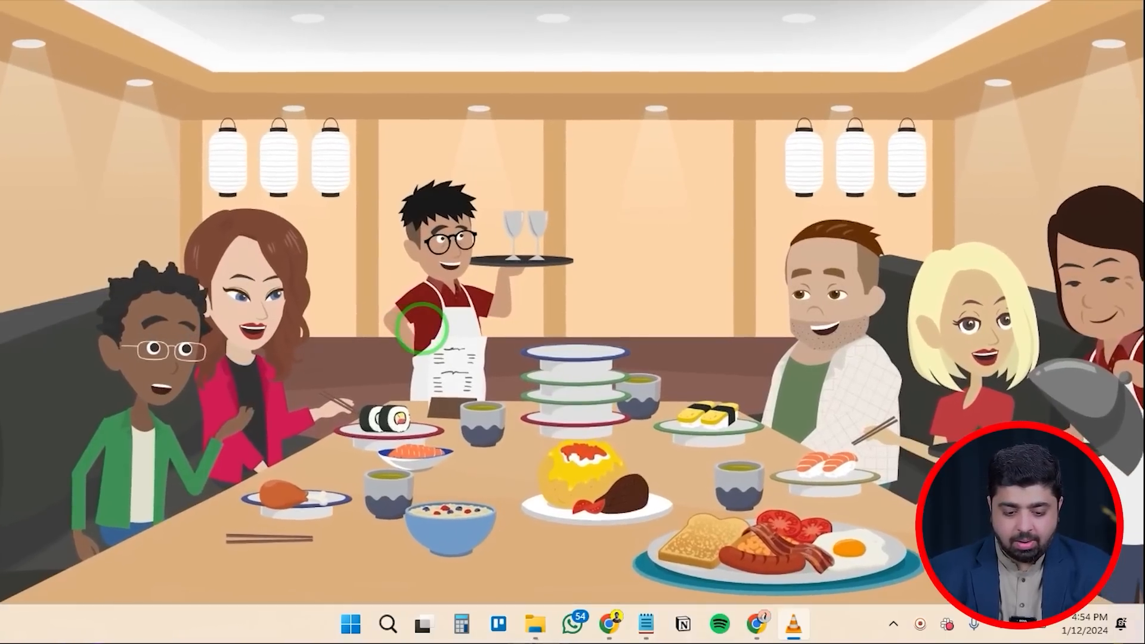
{"action": "scroll", "coordinate": [451, 283], "scroll_direction": "down", "scroll_amount": 8}
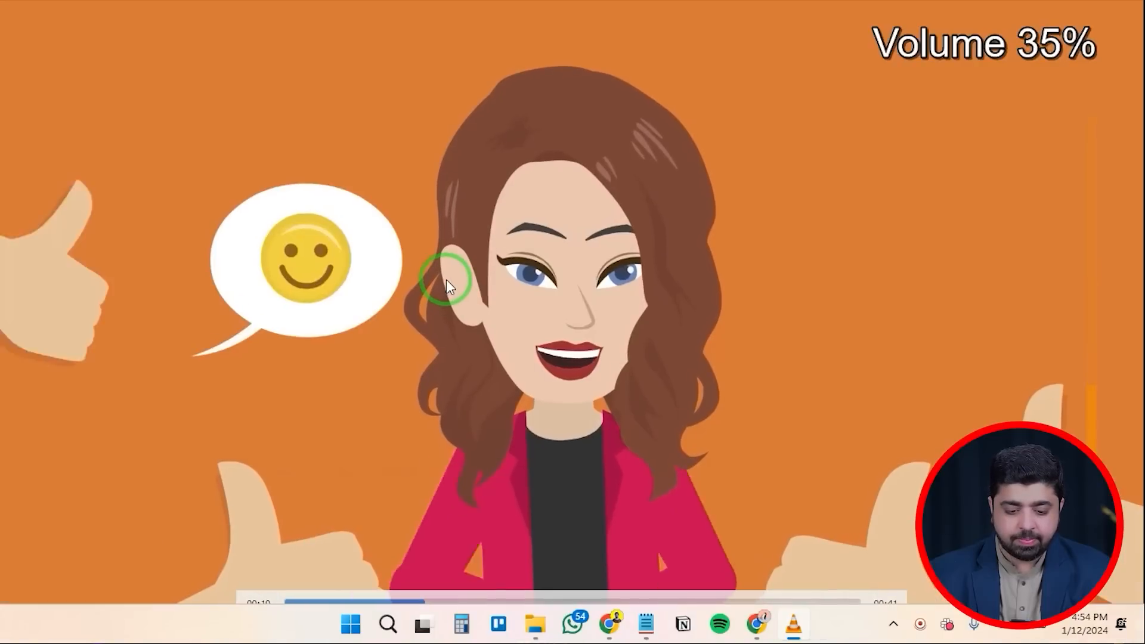
{"action": "double_click", "coordinate": [446, 279]}
{"action": "left_click", "coordinate": [585, 560]}
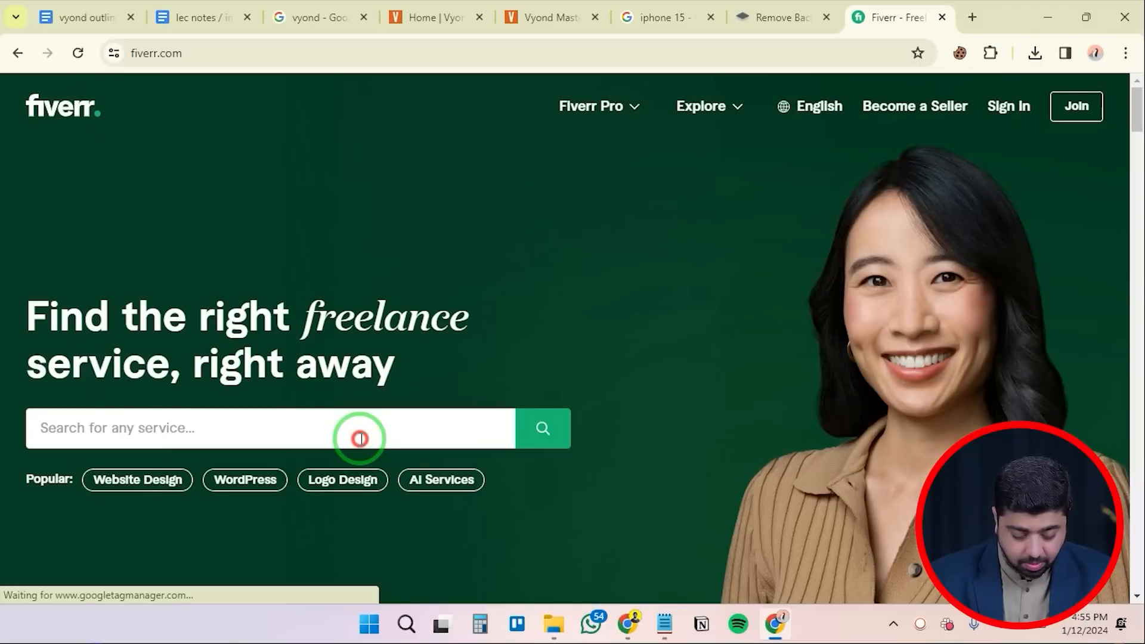
Search Fiverr in the browser for 2d explainer
{"action": "left_click", "coordinate": [360, 438]}
{"action": "type", "text": "2d explainer"}
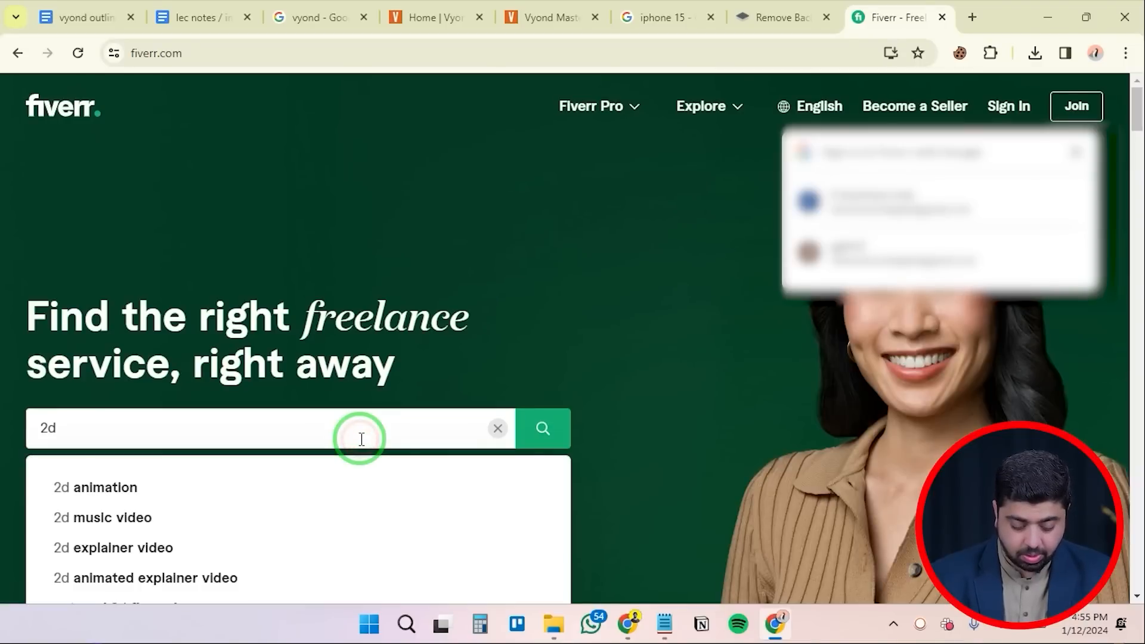
{"action": "key", "text": "Return"}
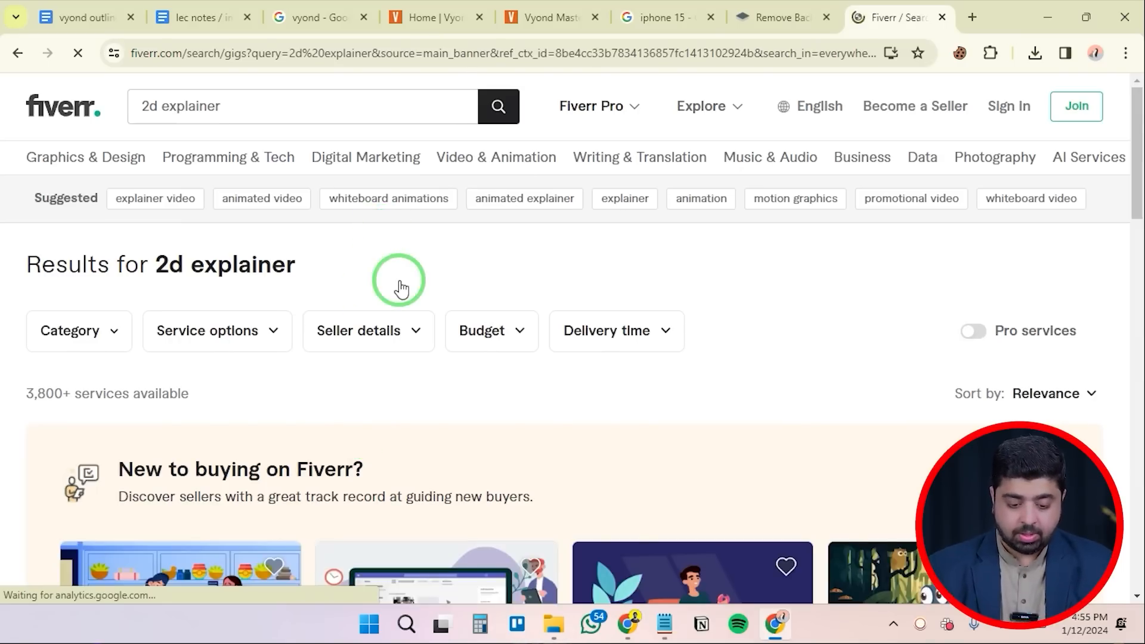
Open three gigs from the 2d explainer results: perfect product videos, custom animated explainer, and top notch explainer videos with voiceover
{"action": "scroll", "coordinate": [401, 288], "scroll_direction": "down", "scroll_amount": 10}
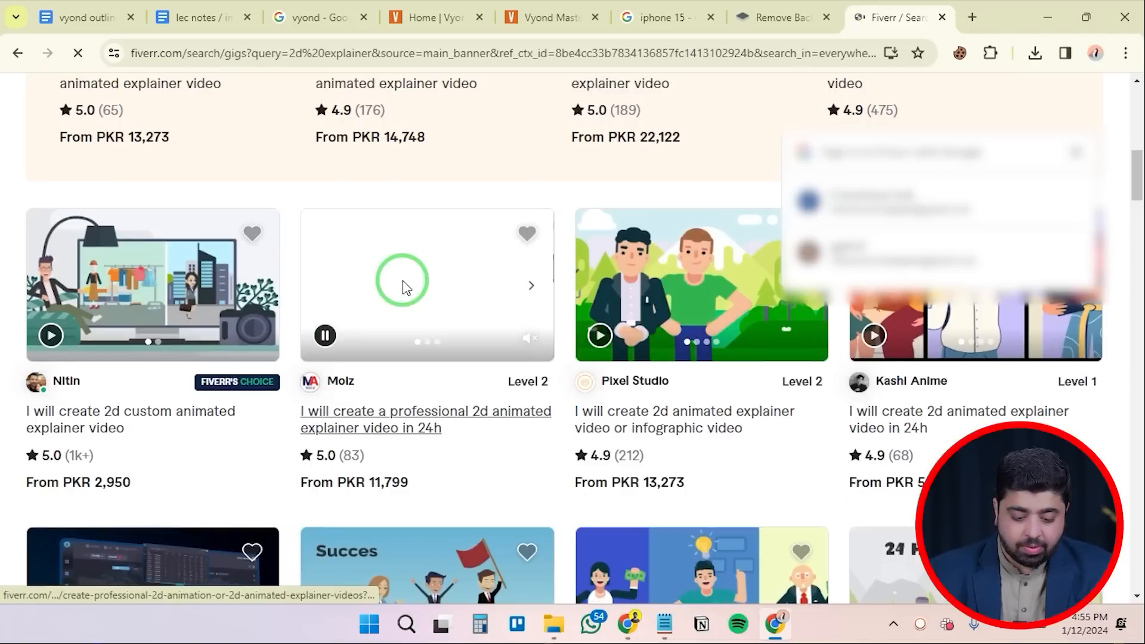
{"action": "scroll", "coordinate": [403, 286], "scroll_direction": "down", "scroll_amount": 4}
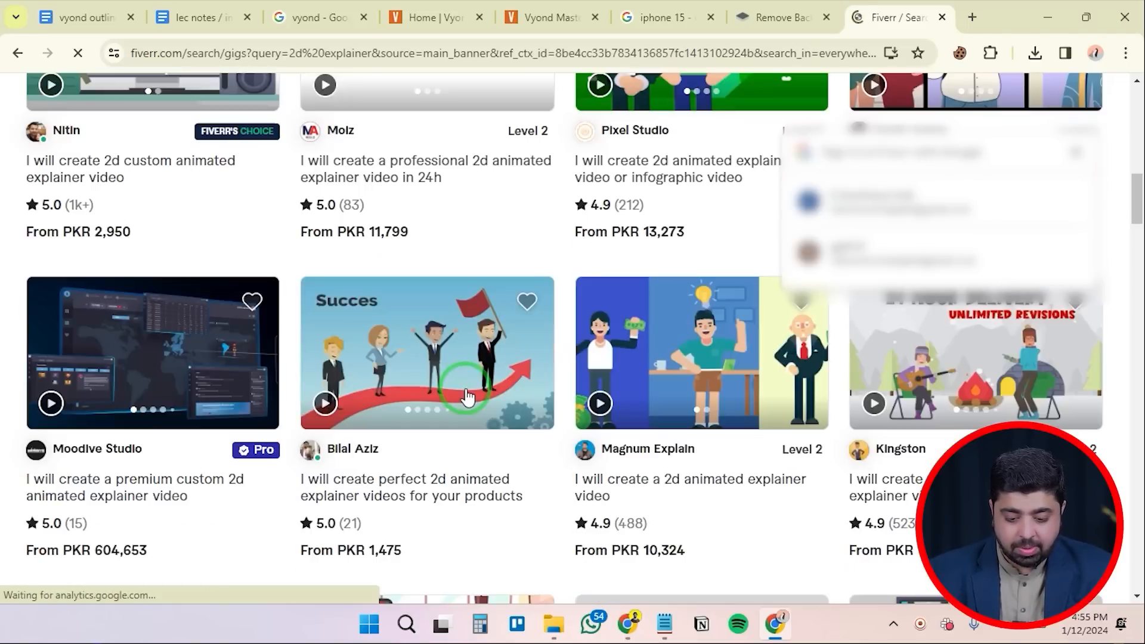
{"action": "left_click", "coordinate": [415, 377]}
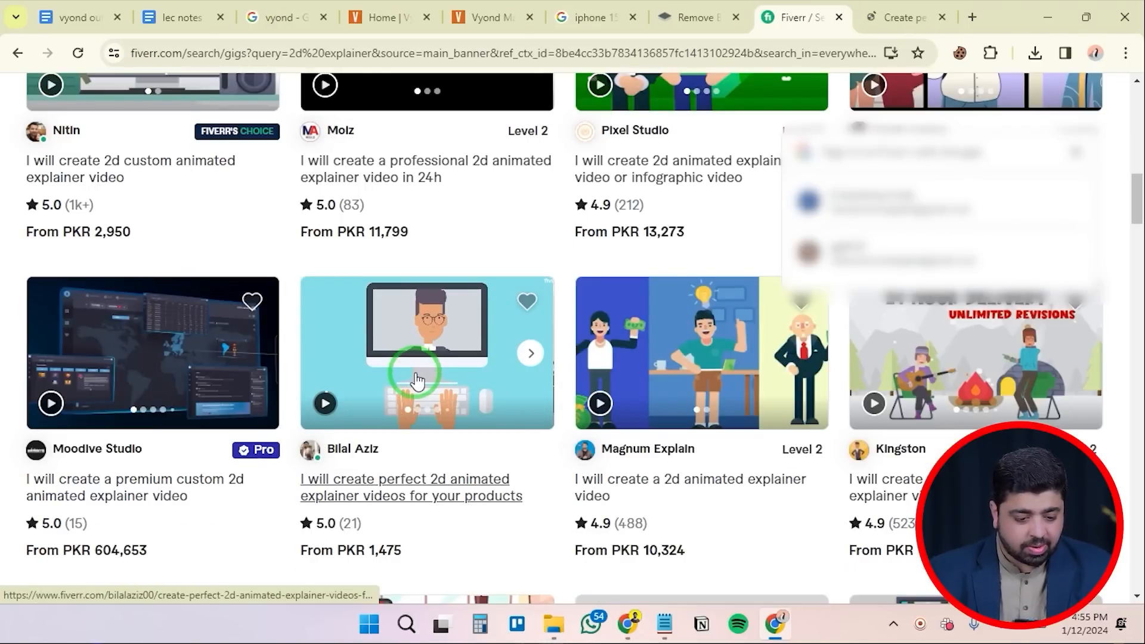
{"action": "scroll", "coordinate": [416, 380], "scroll_direction": "up", "scroll_amount": 5}
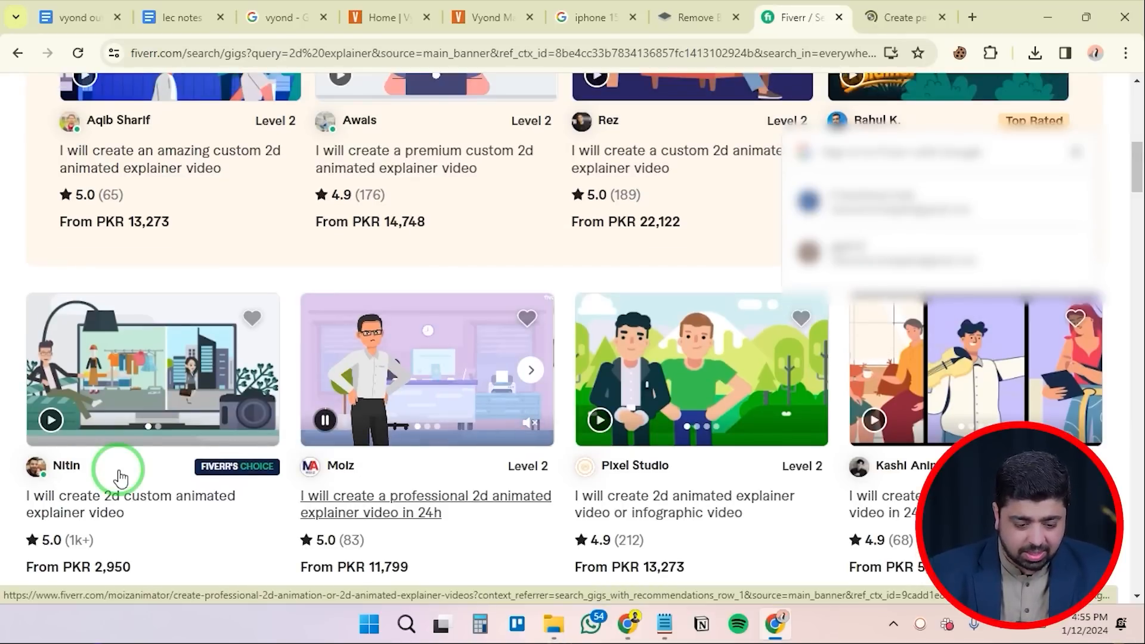
{"action": "scroll", "coordinate": [119, 477], "scroll_direction": "up", "scroll_amount": 1}
{"action": "left_click", "coordinate": [119, 477]}
{"action": "scroll", "coordinate": [597, 418], "scroll_direction": "up", "scroll_amount": 1}
{"action": "left_click", "coordinate": [970, 373]}
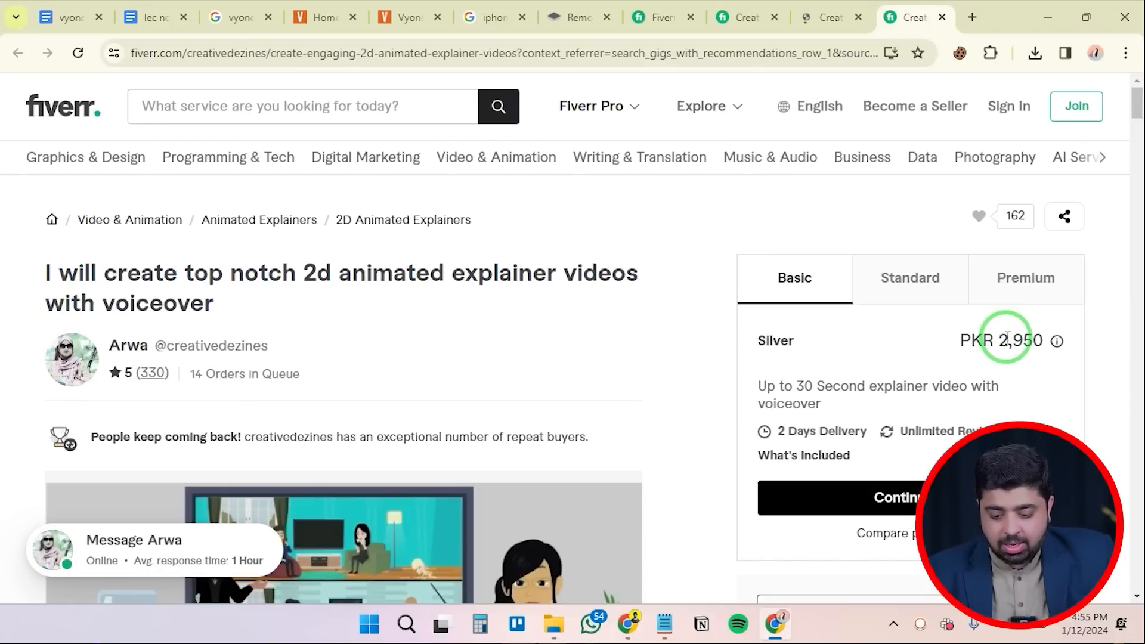
Review the sample gallery and the seller's country and profile on the top notch 2d animated explainer videos with voiceover gig
{"action": "scroll", "coordinate": [563, 430], "scroll_direction": "down", "scroll_amount": 3}
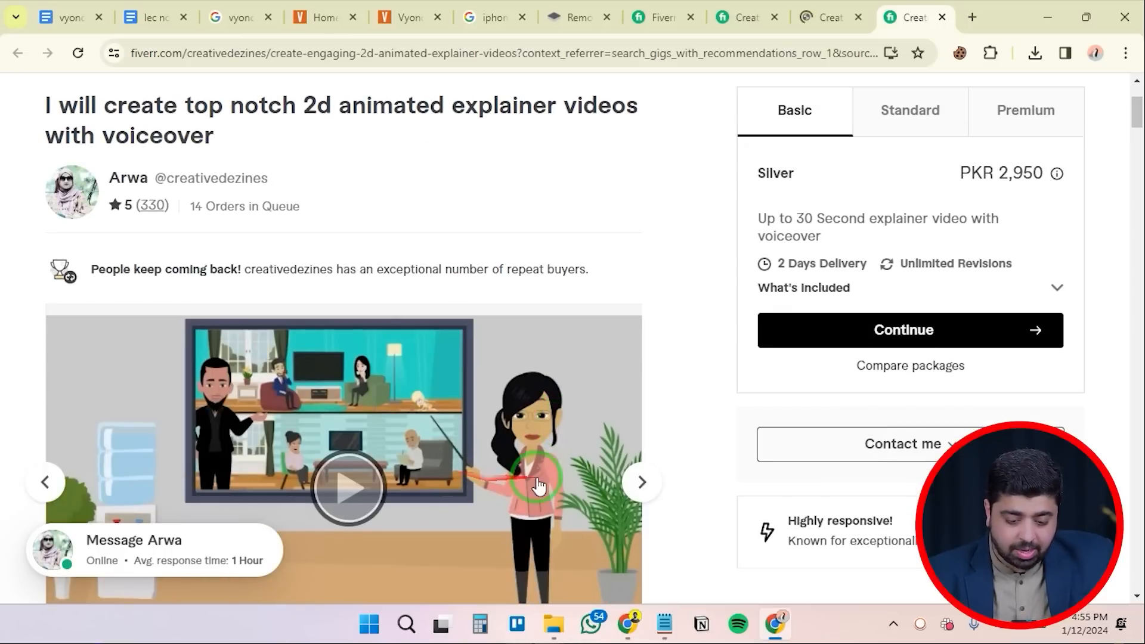
{"action": "scroll", "coordinate": [539, 486], "scroll_direction": "down", "scroll_amount": 3}
{"action": "left_click", "coordinate": [642, 310]}
{"action": "left_click", "coordinate": [647, 314]}
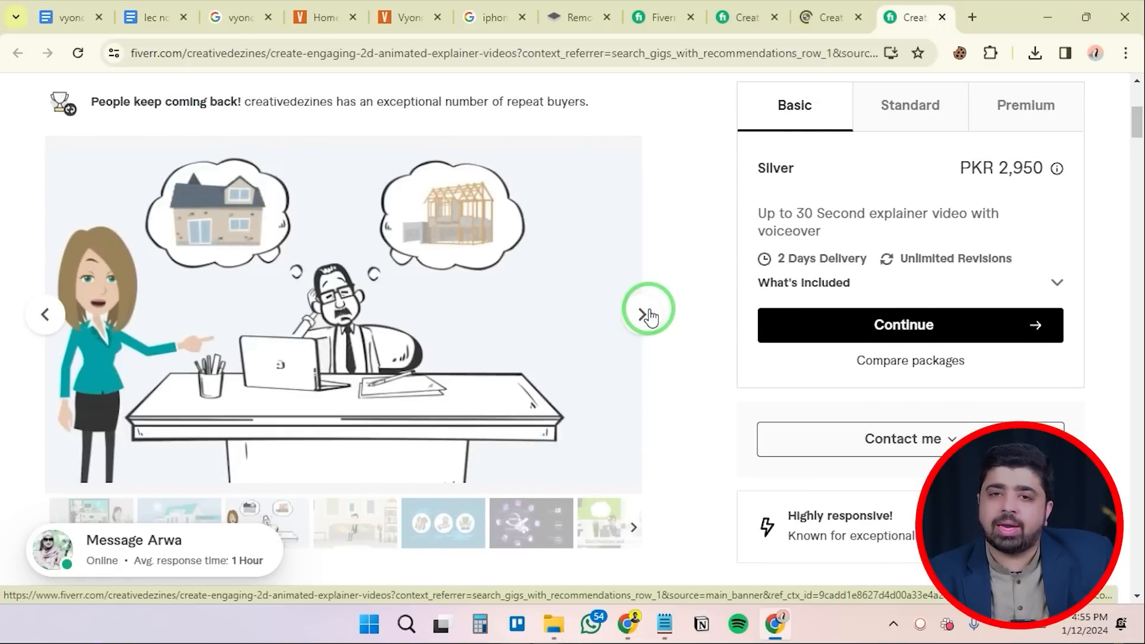
{"action": "left_click", "coordinate": [648, 314]}
{"action": "scroll", "coordinate": [652, 316], "scroll_direction": "down", "scroll_amount": 5}
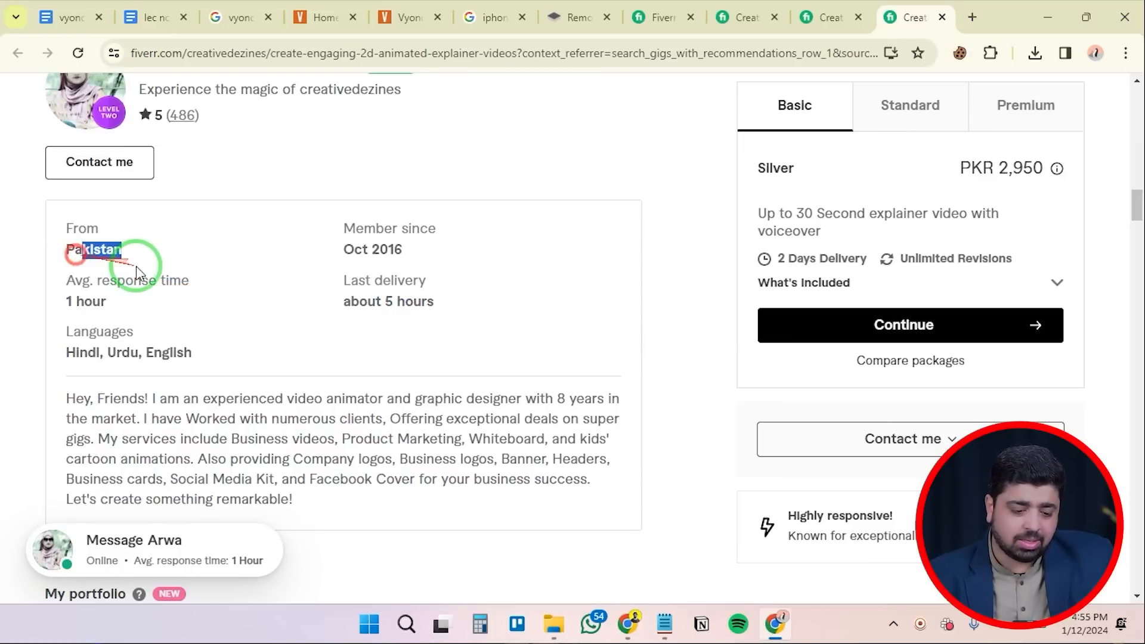
{"action": "scroll", "coordinate": [309, 284], "scroll_direction": "up", "scroll_amount": 15}
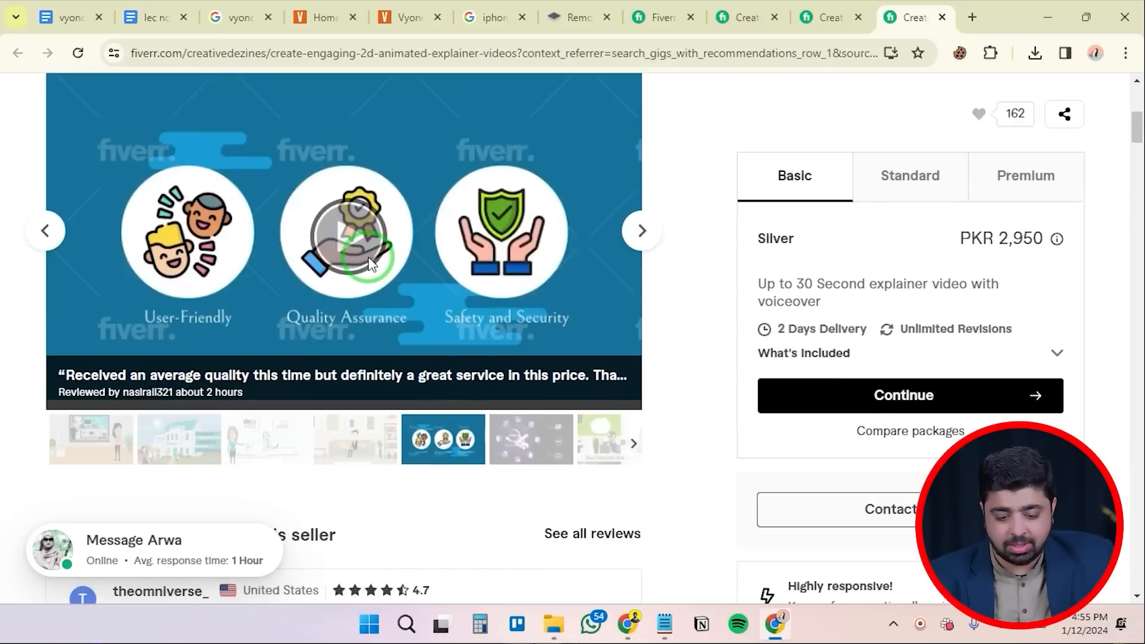
{"action": "left_click", "coordinate": [833, 18]}
{"action": "scroll", "coordinate": [330, 266], "scroll_direction": "up", "scroll_amount": 4}
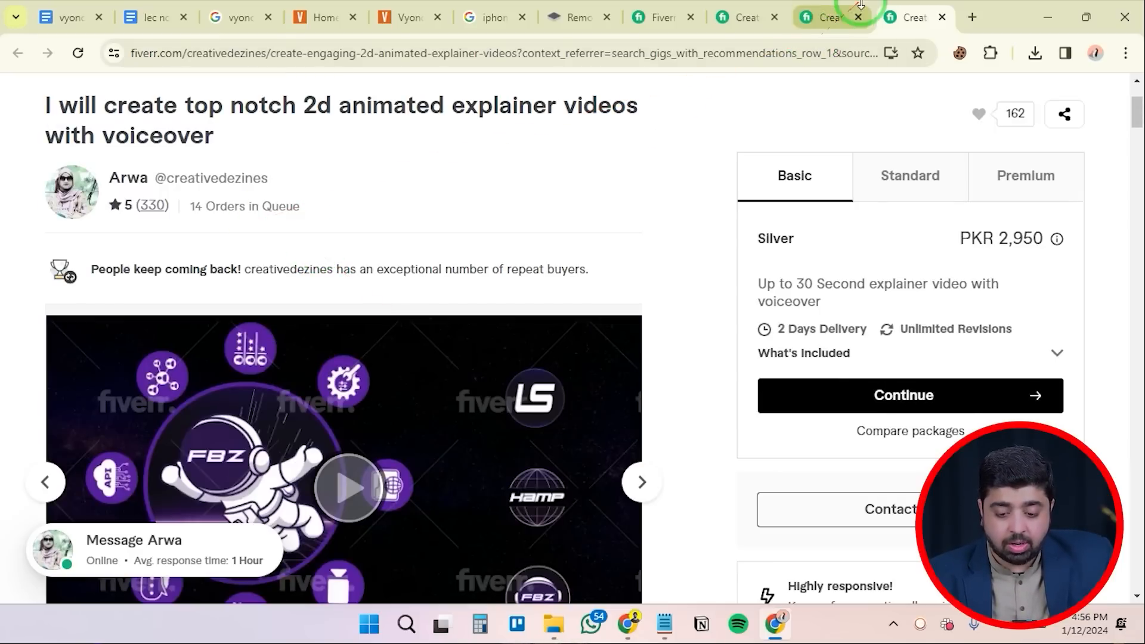
Switch to the gig for perfect 2d animated explainer videos for your products and check its orders in queue
{"action": "left_click", "coordinate": [829, 19]}
{"action": "left_click", "coordinate": [725, 19]}
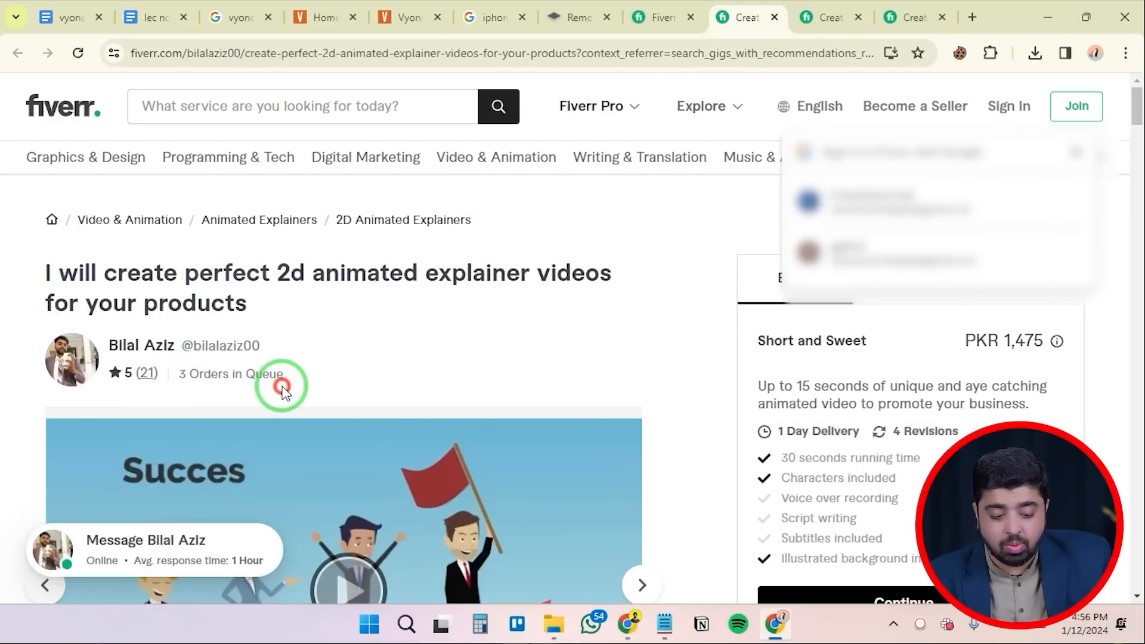
{"action": "left_click", "coordinate": [376, 366]}
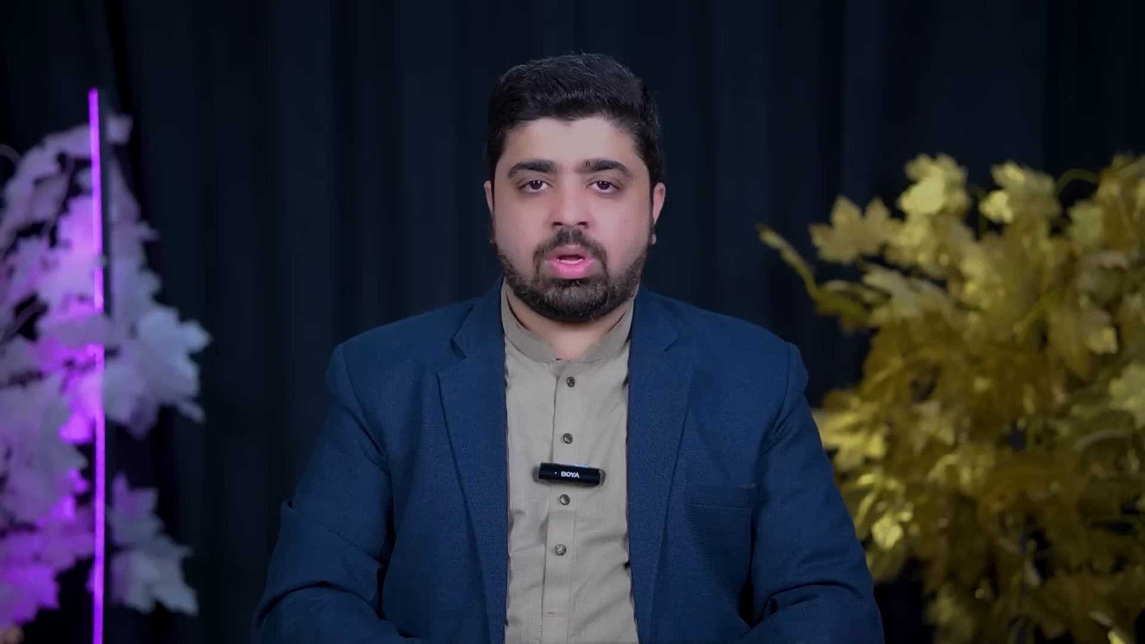